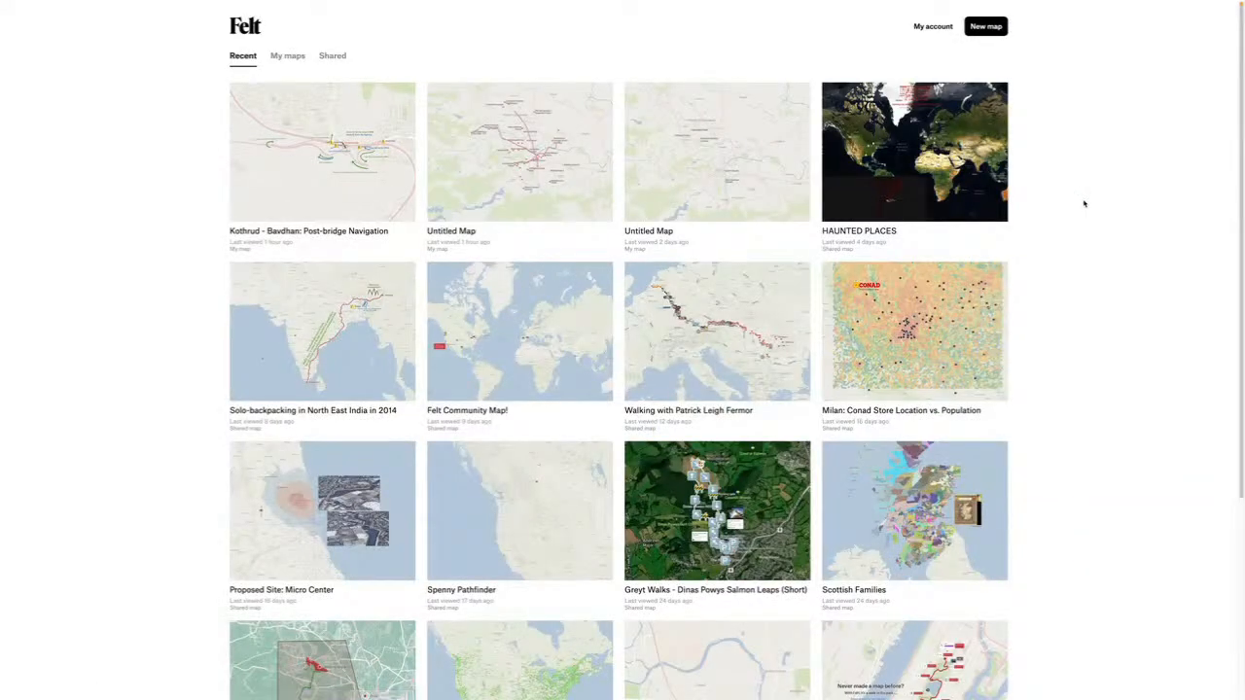
# Browse the recent maps and open the shared map "Greyt Walks - Dinas Powys Salmon Leaps (Short)"
pyautogui.scroll(-3, 1087, 401)
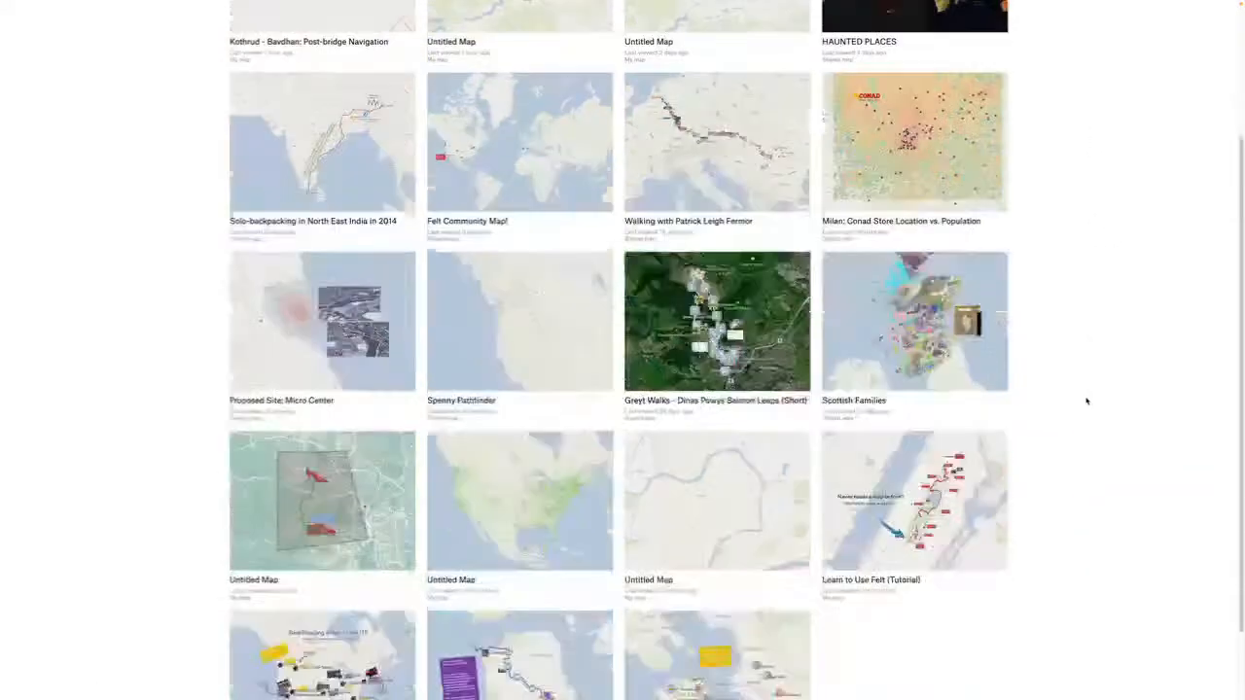
pyautogui.scroll(2, 1086, 399)
pyautogui.scroll(1, 1085, 400)
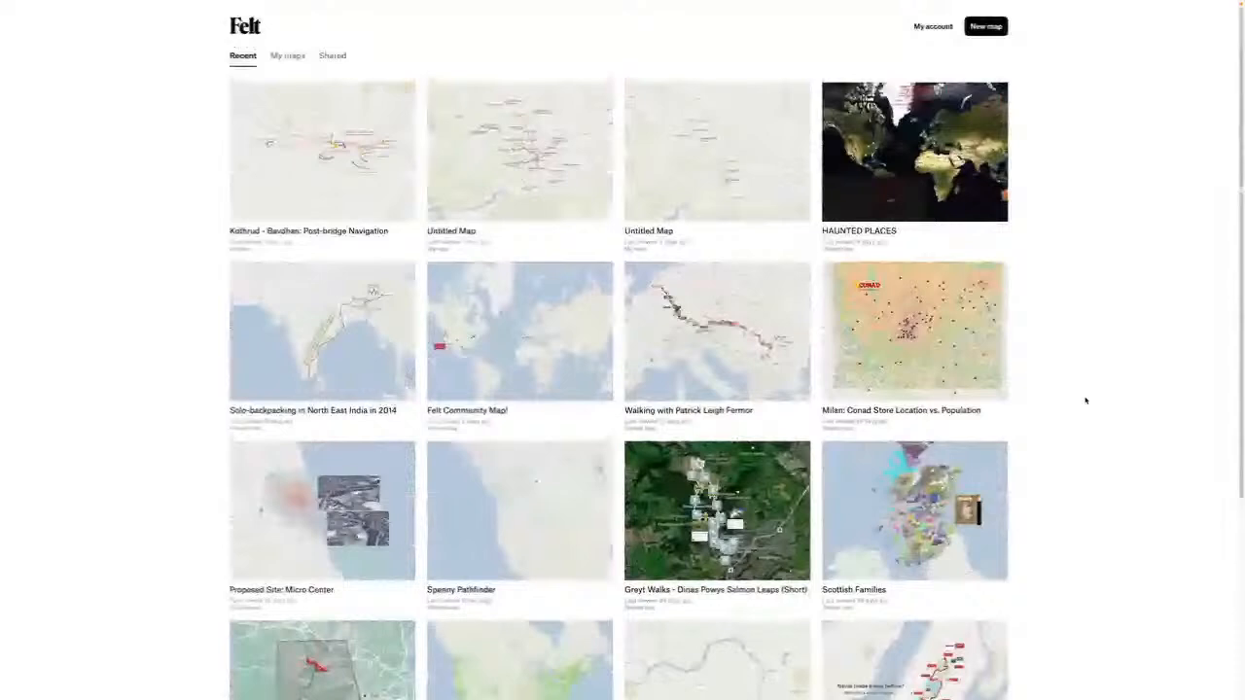
pyautogui.scroll(-2, 1085, 400)
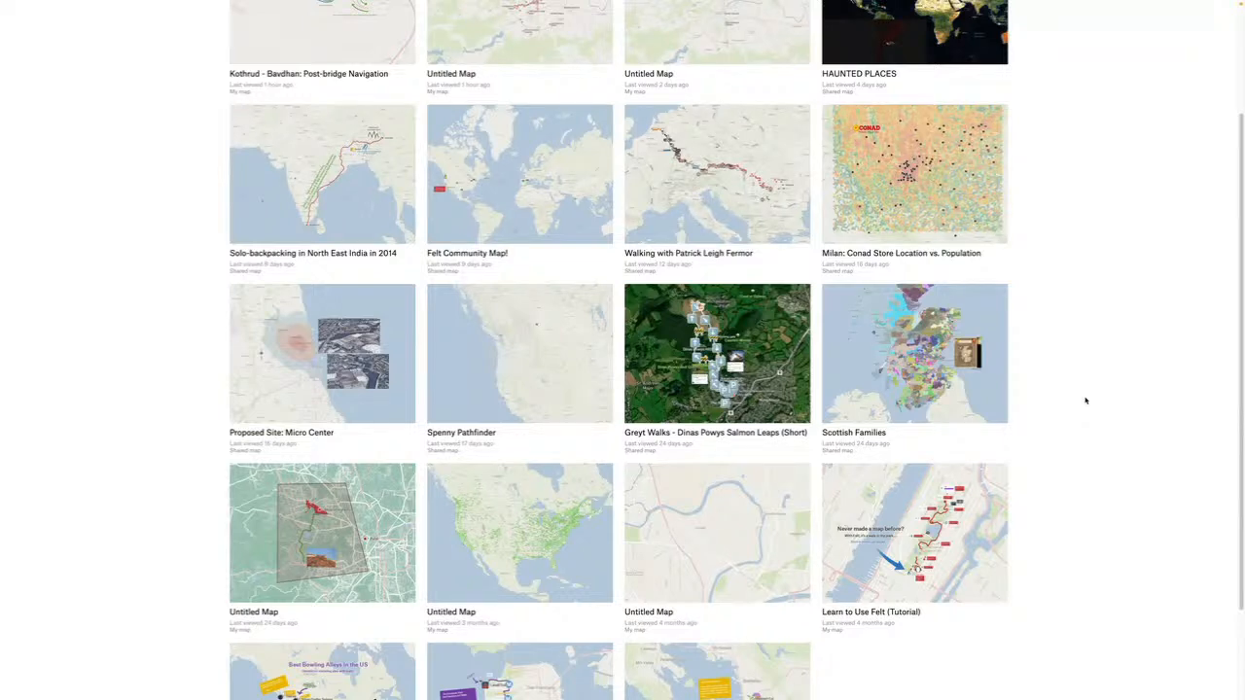
pyautogui.scroll(3, 1052, 464)
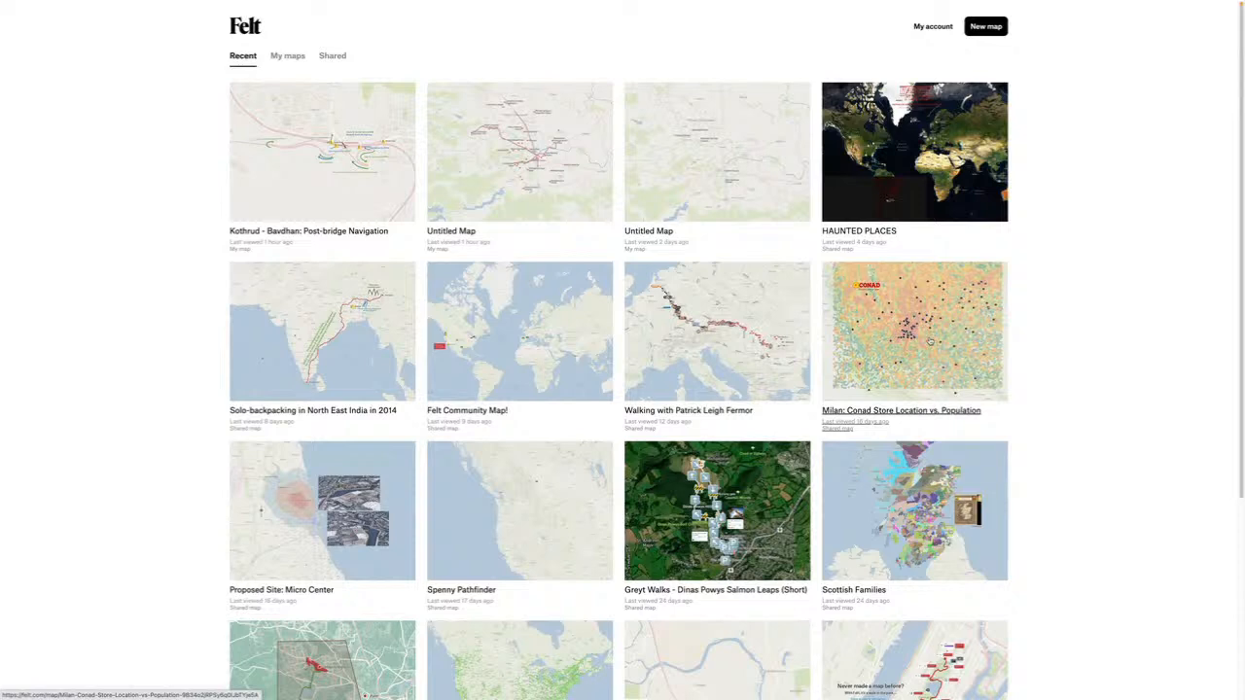
pyautogui.scroll(-2, 1043, 425)
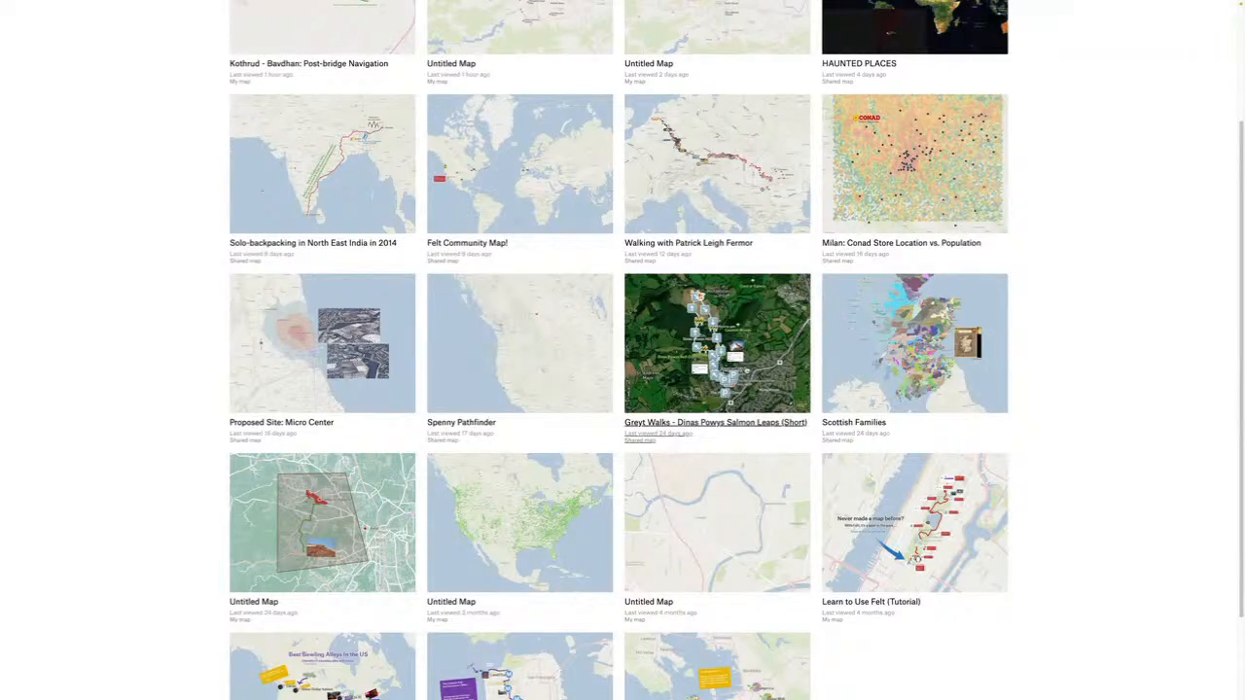
pyautogui.click(758, 373)
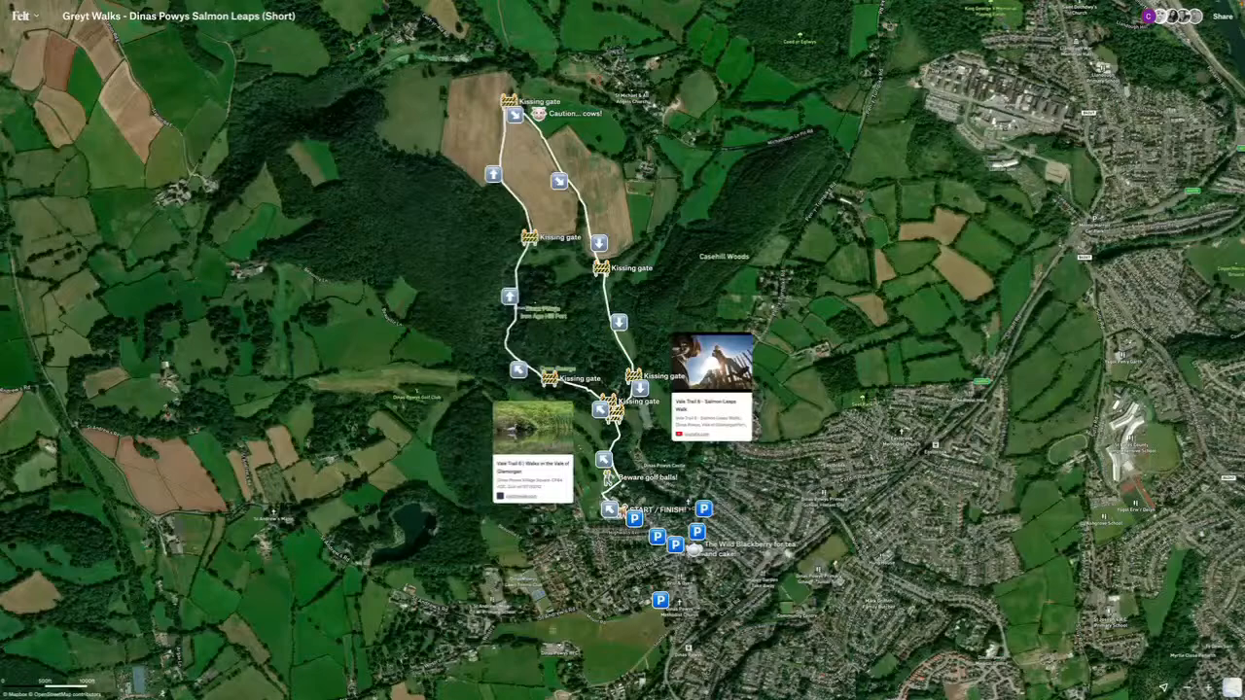
# Examine the walking loop on the satellite map, including its kissing gates, direction arrows and the two Vale Trail 6 link cards
pyautogui.moveTo(788, 552); pyautogui.dragTo(883, 447)
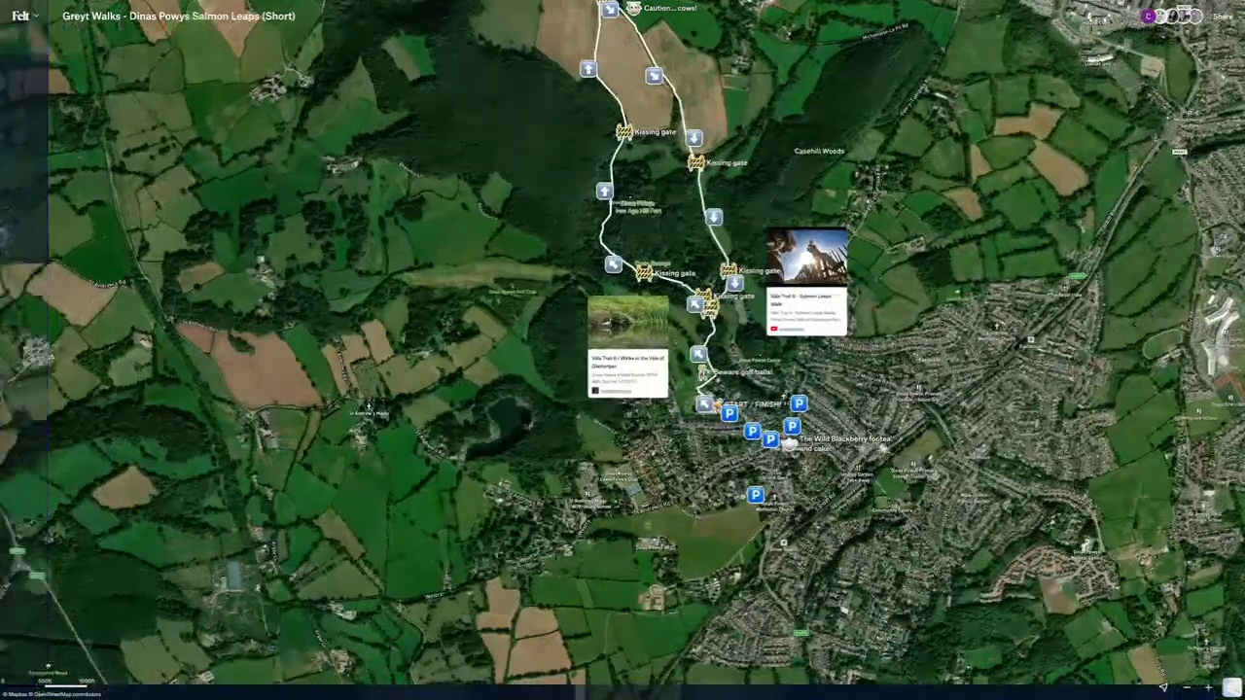
pyautogui.scroll(8, 794, 503)
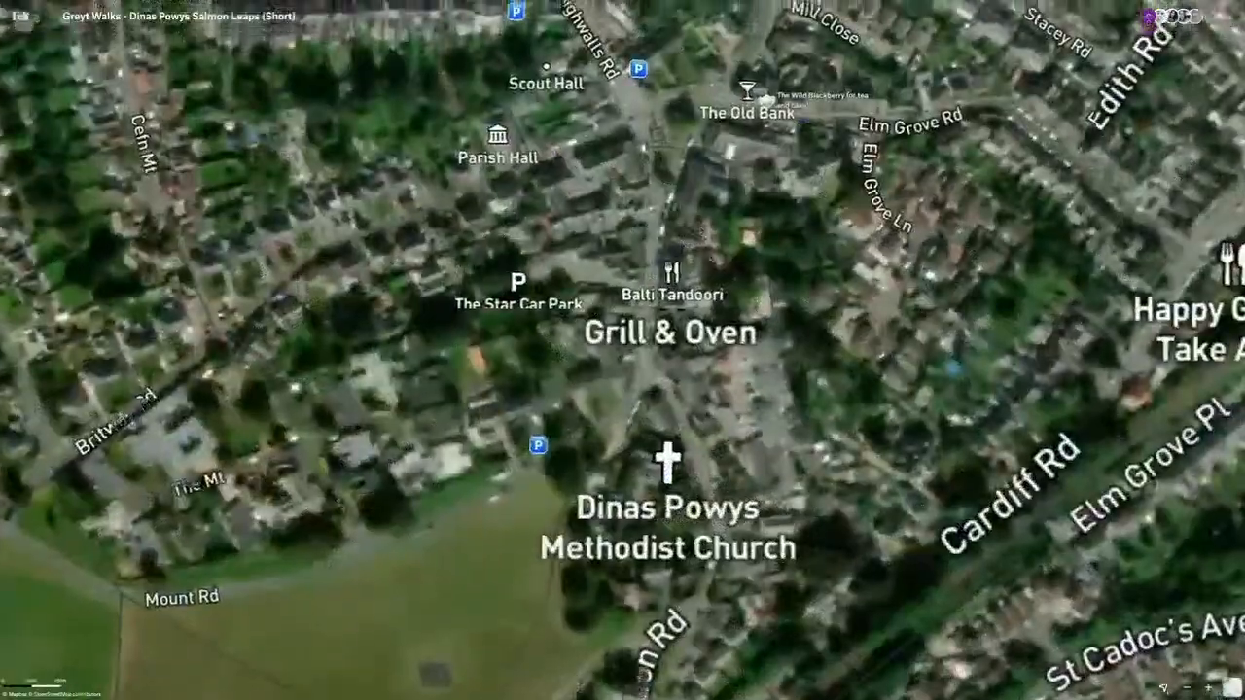
pyautogui.moveTo(699, 229); pyautogui.dragTo(827, 577)
pyautogui.scroll(-5, 745, 403)
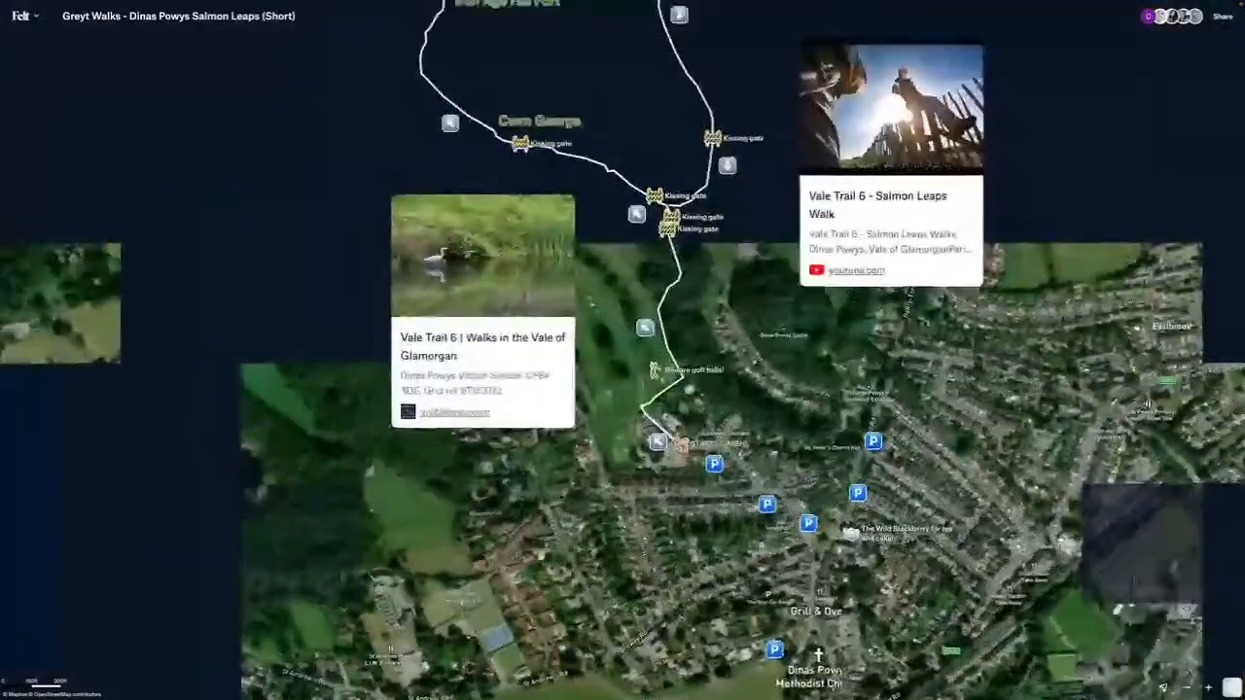
pyautogui.scroll(4, 729, 433)
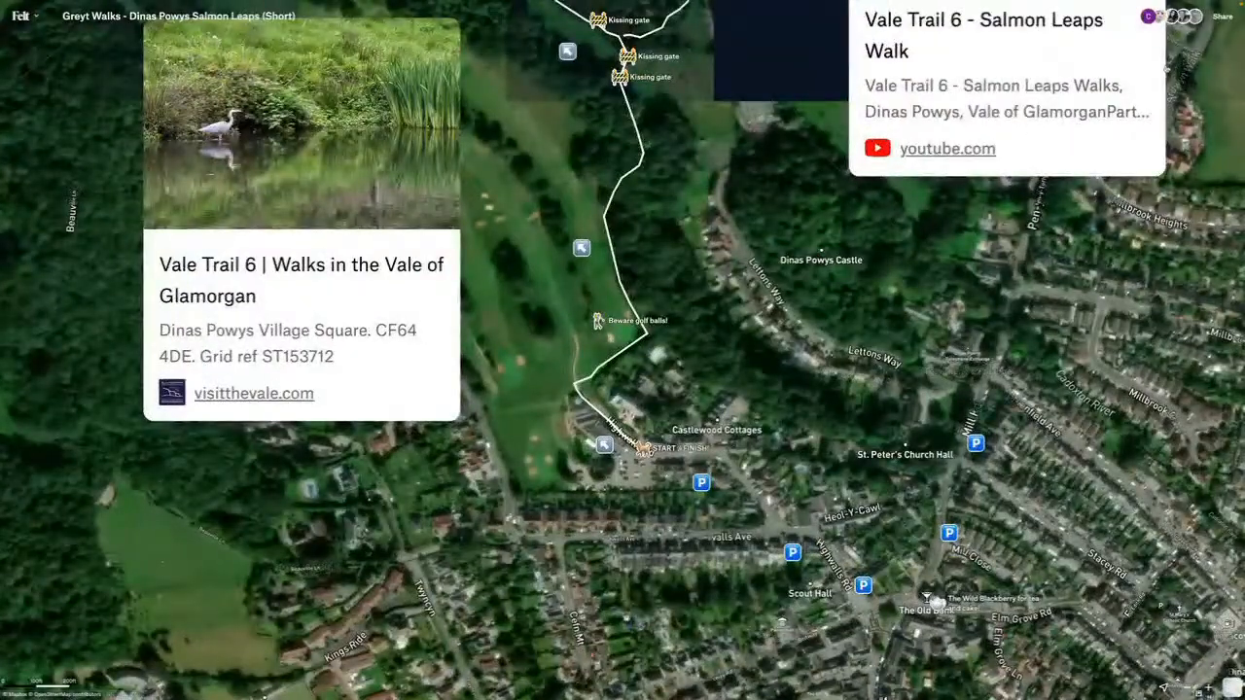
pyautogui.scroll(-4, 927, 301)
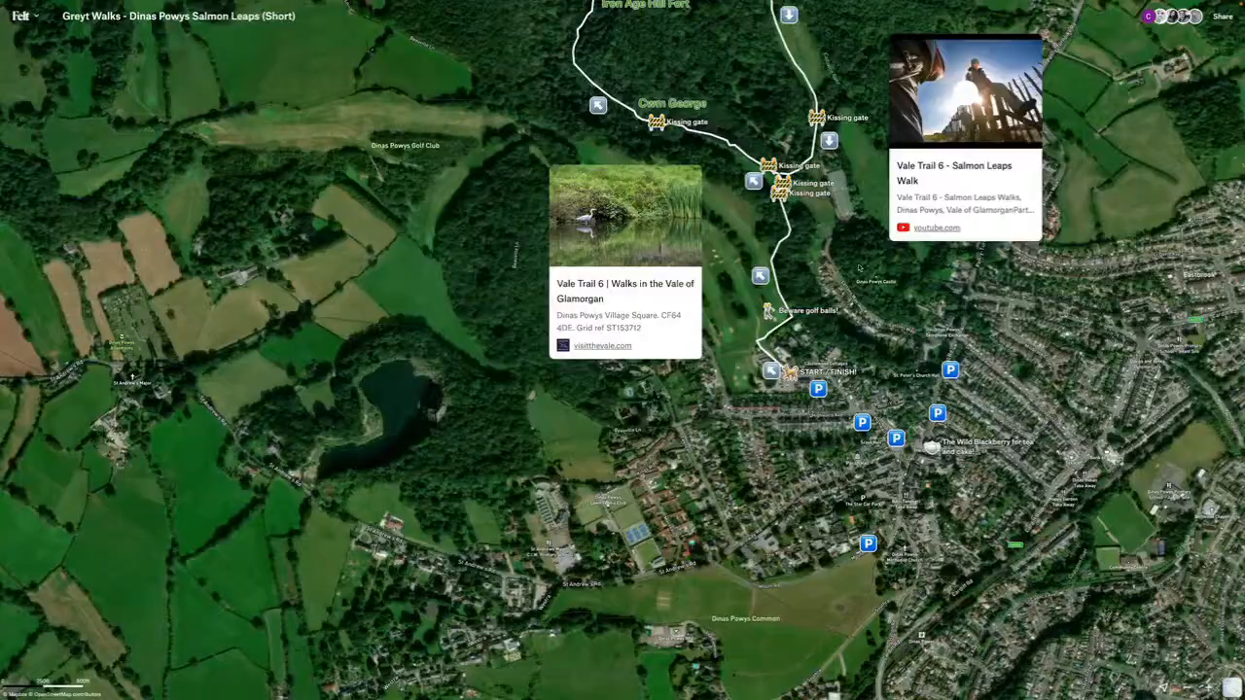
pyautogui.scroll(5, 859, 268)
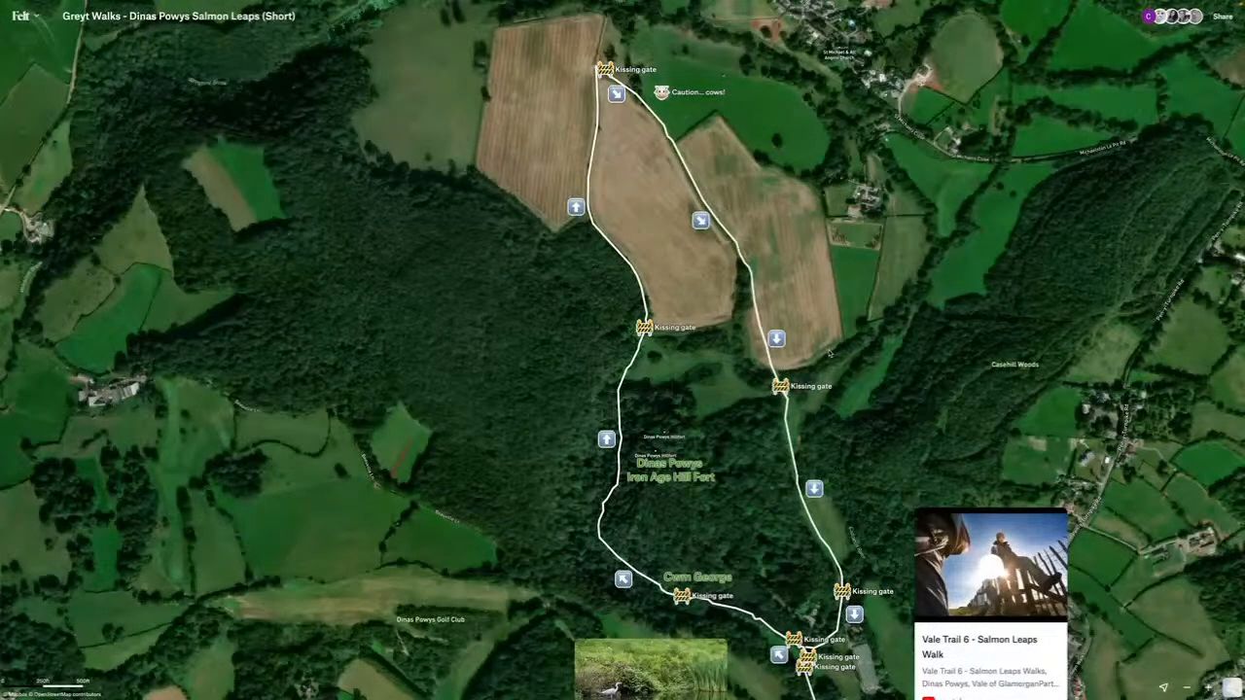
pyautogui.moveTo(828, 352); pyautogui.dragTo(721, 193)
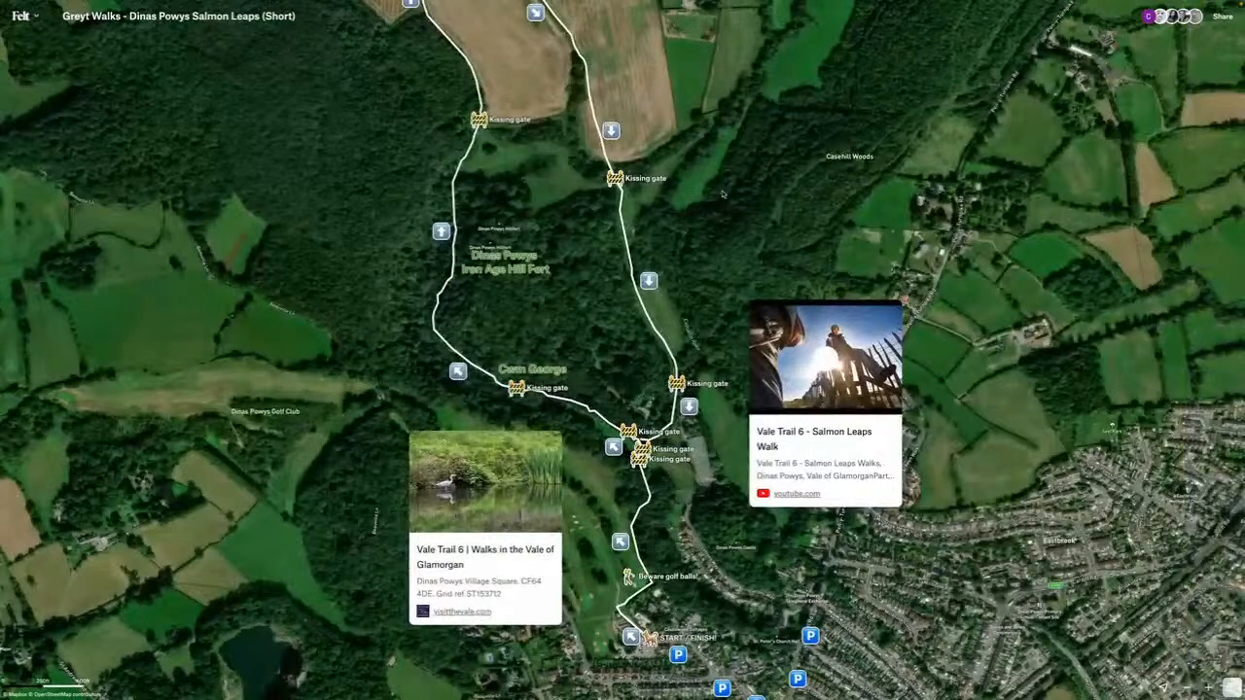
pyautogui.moveTo(710, 466); pyautogui.dragTo(751, 361)
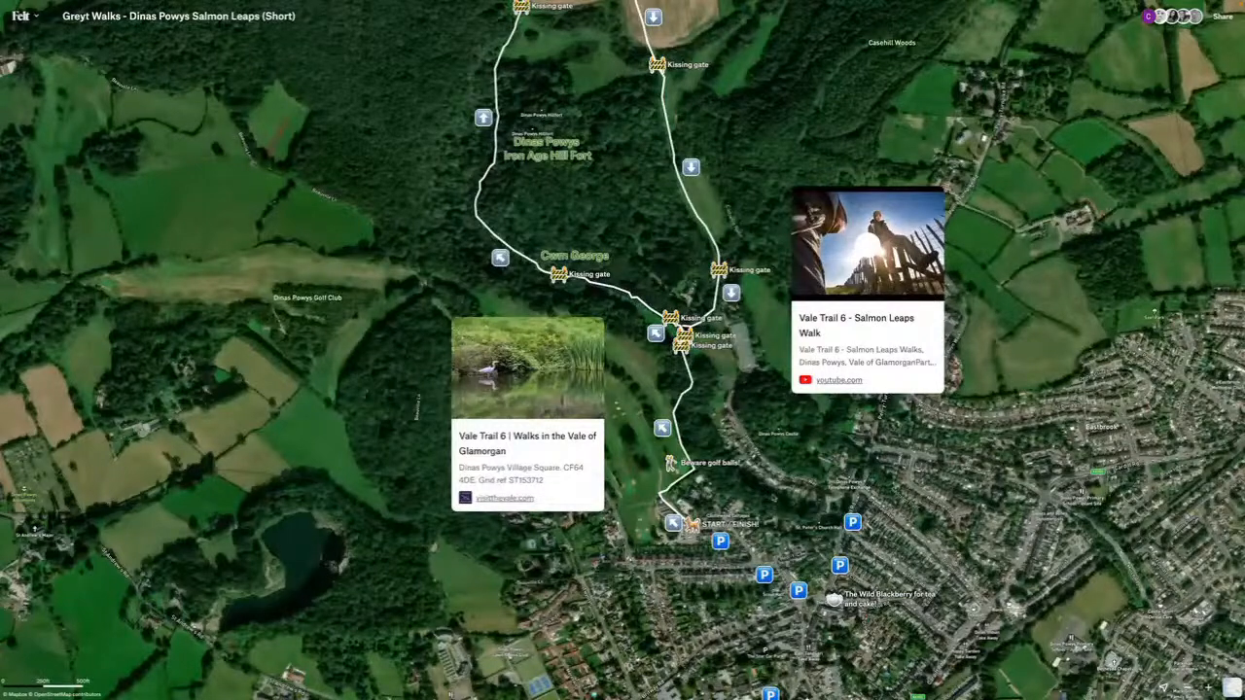
pyautogui.moveTo(796, 535); pyautogui.dragTo(756, 369)
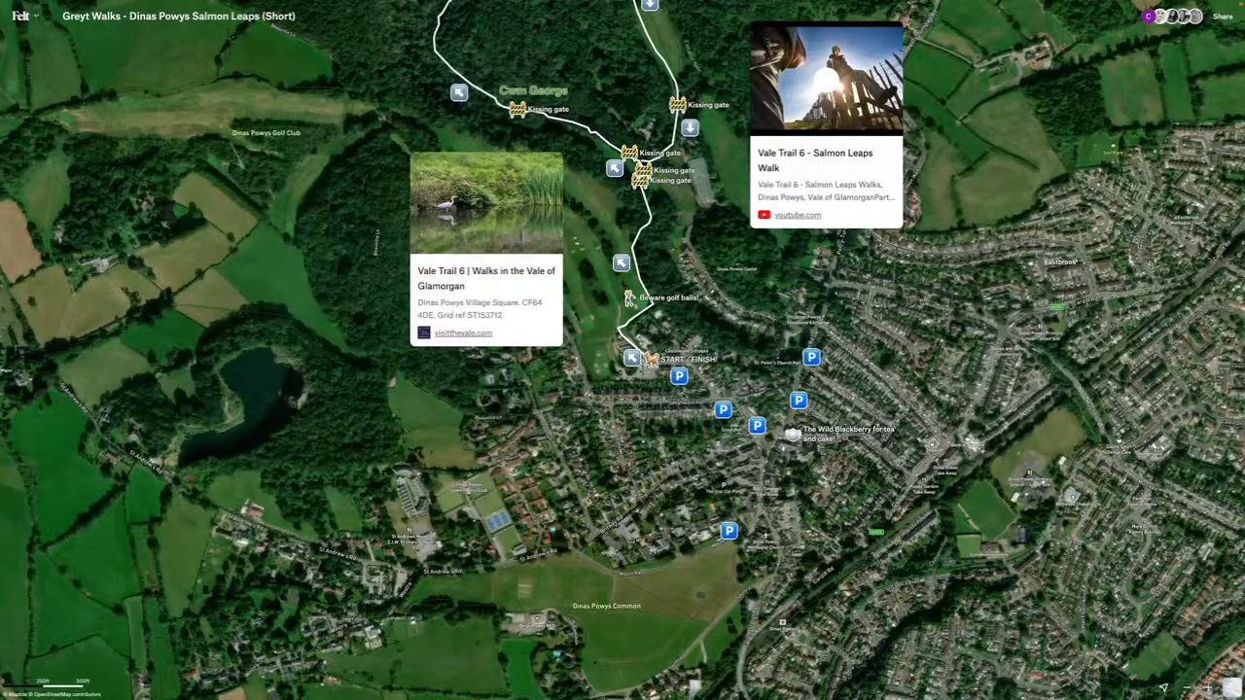
# Examine the start/finish point up close, with the surrounding parking markers, the tea stop and the golf-ball warning beside the route
pyautogui.scroll(3, 682, 393)
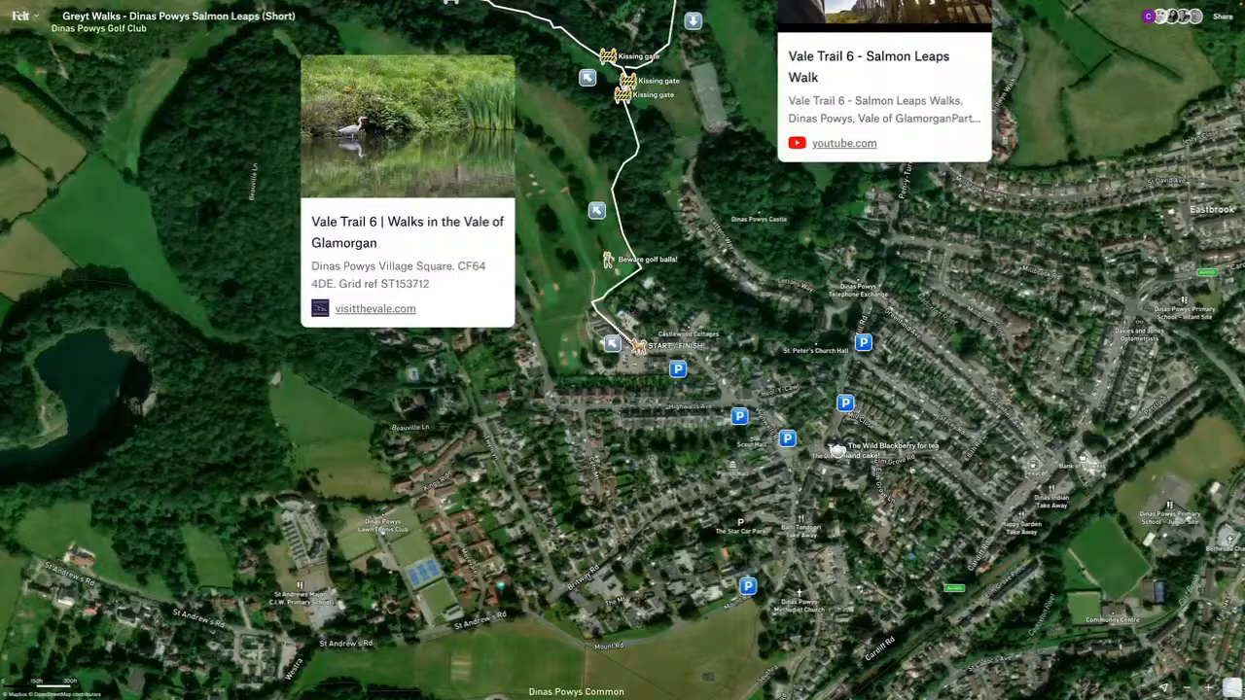
pyautogui.scroll(1, 821, 465)
pyautogui.scroll(4, 815, 457)
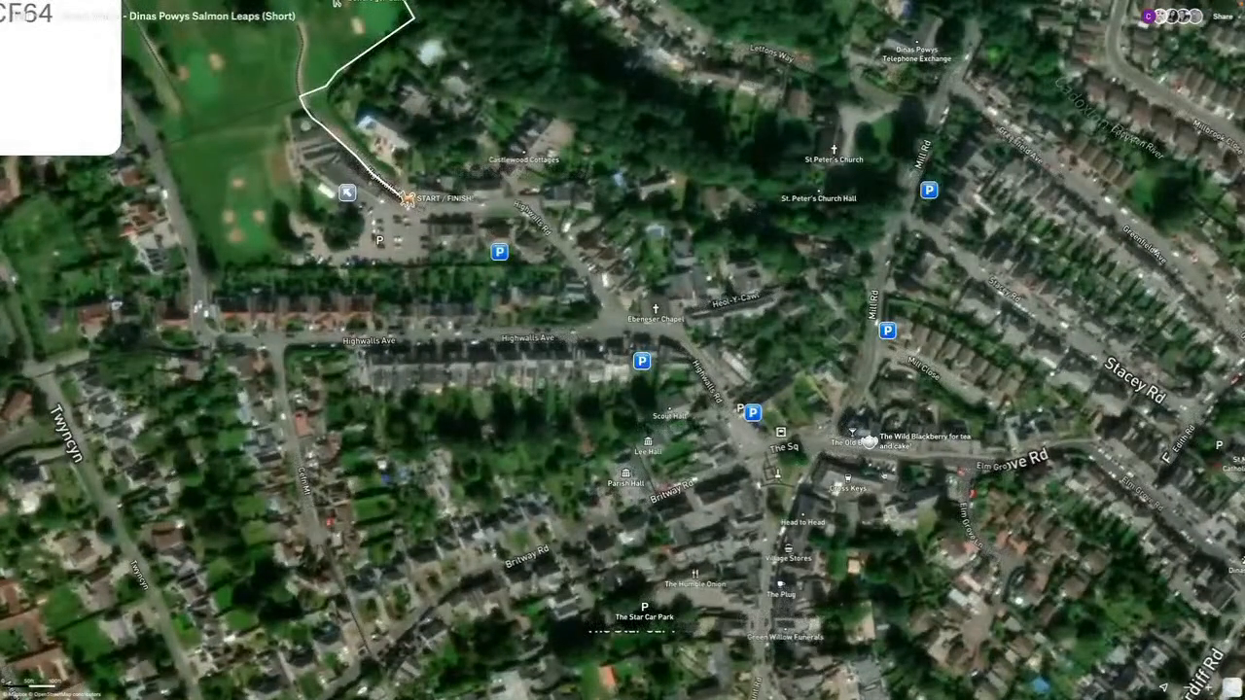
pyautogui.scroll(-1, 894, 418)
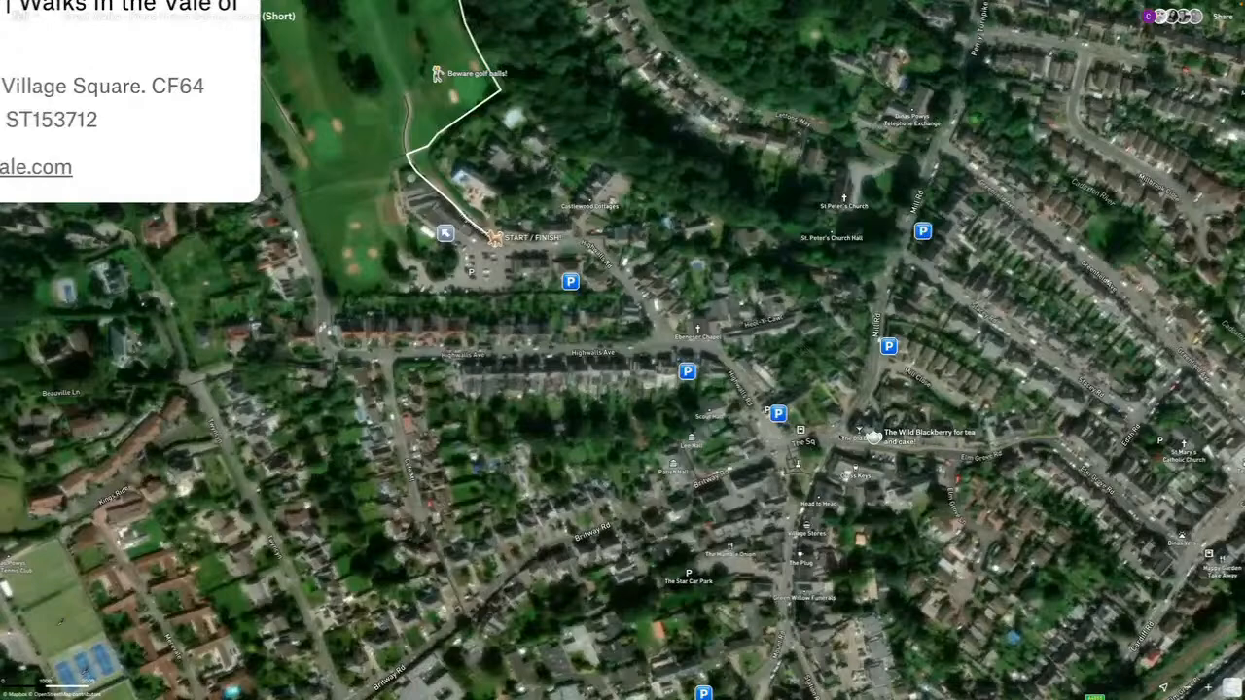
pyautogui.moveTo(682, 294); pyautogui.dragTo(840, 488)
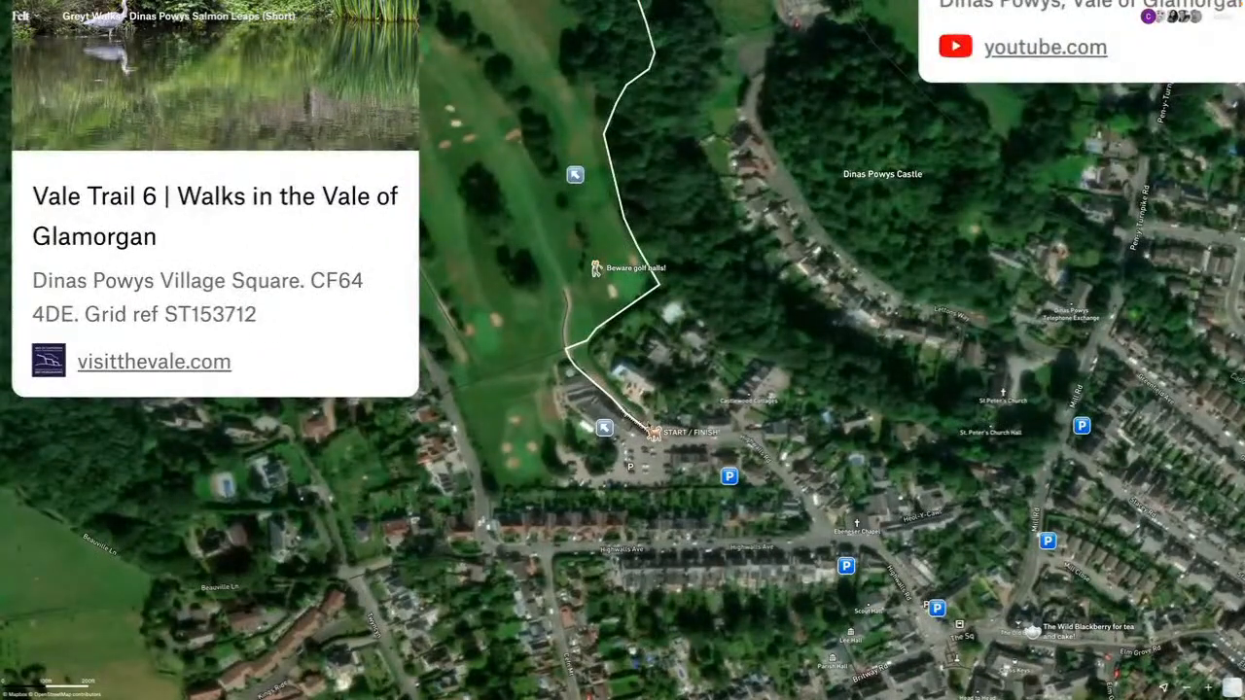
pyautogui.scroll(5, 653, 431)
pyautogui.scroll(-3, 653, 431)
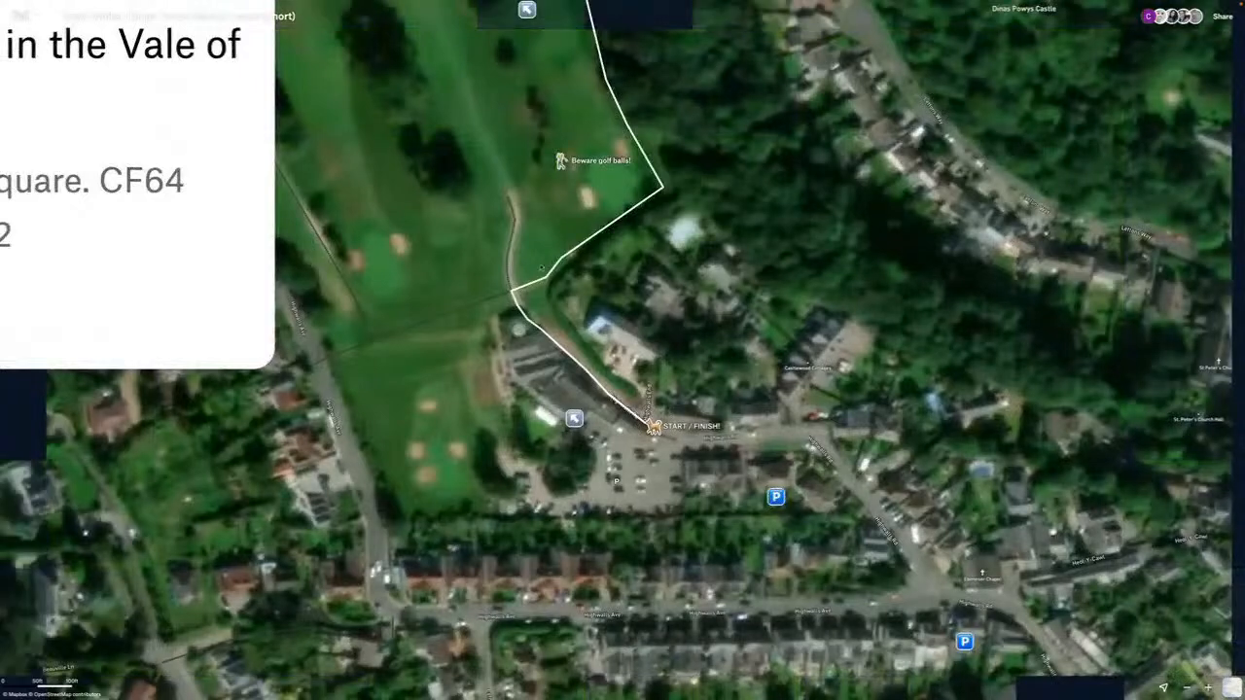
pyautogui.moveTo(635, 271); pyautogui.dragTo(663, 345)
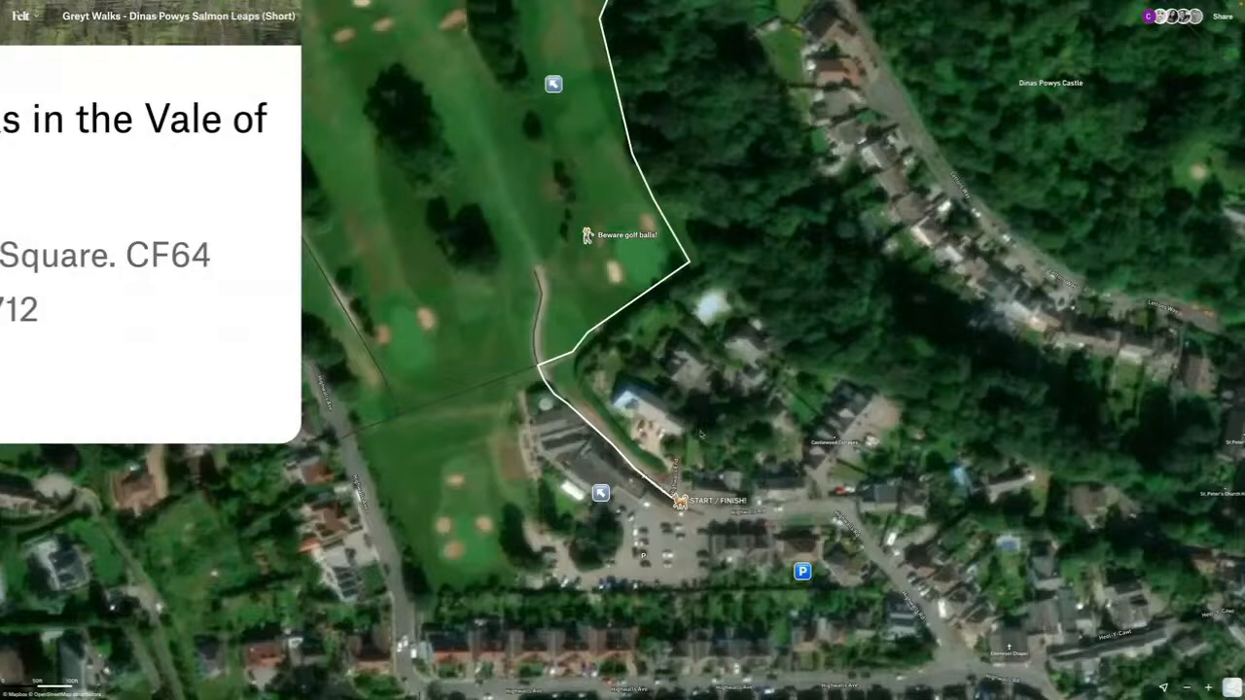
pyautogui.scroll(-5, 703, 391)
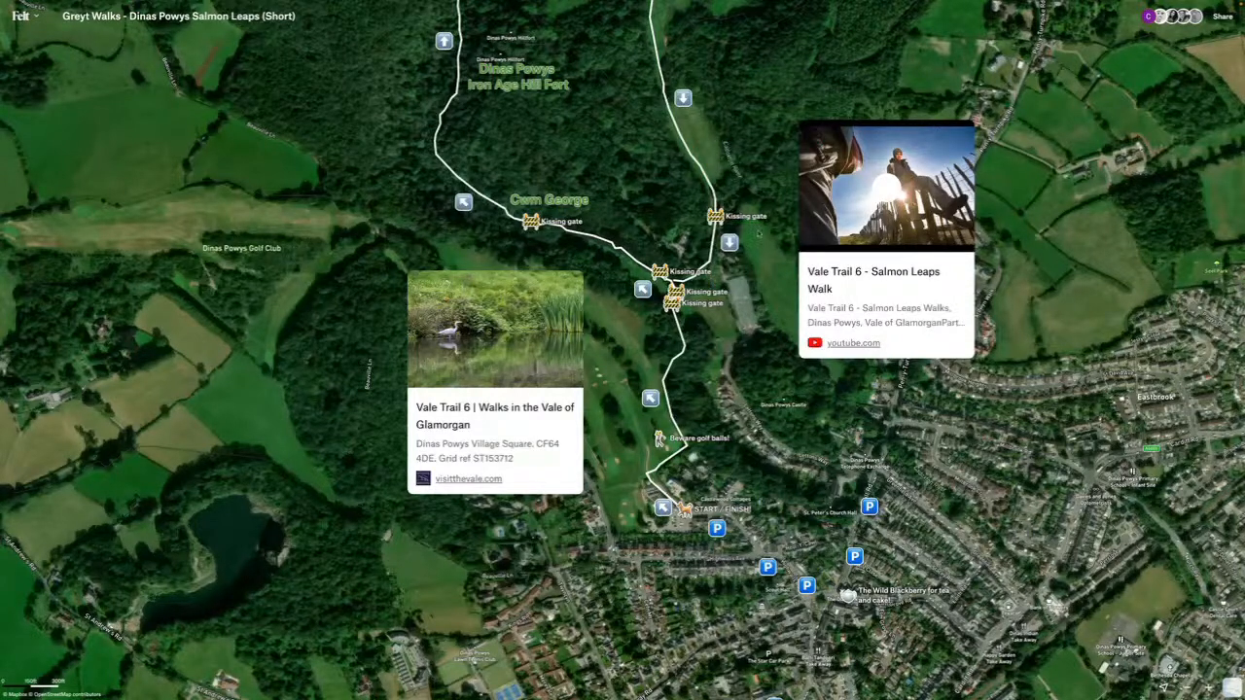
pyautogui.scroll(1, 612, 448)
pyautogui.scroll(5, 703, 534)
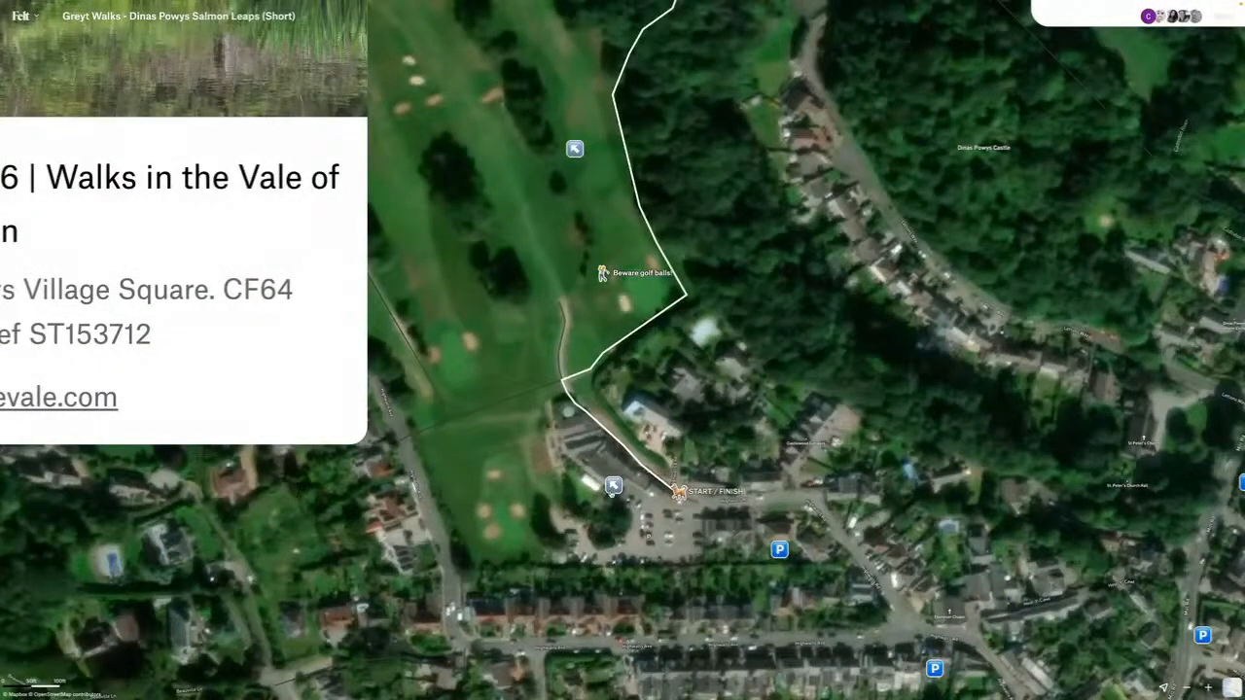
pyautogui.moveTo(735, 330); pyautogui.dragTo(727, 472)
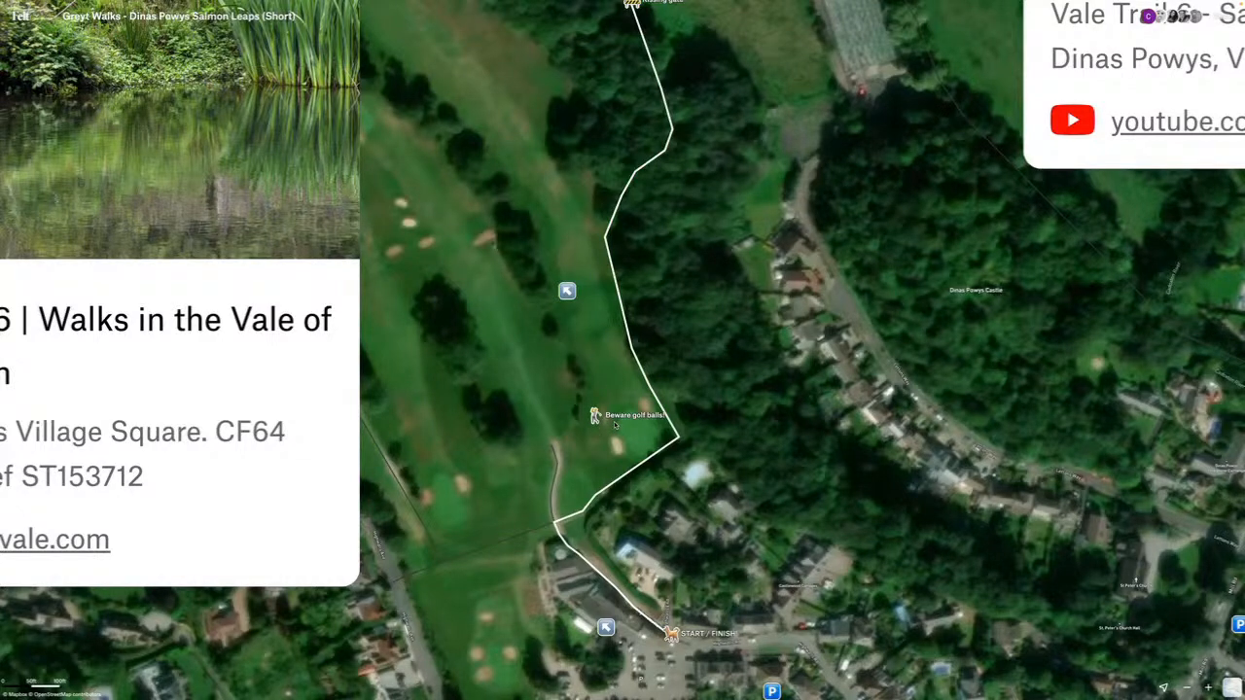
# Follow the route from the cow warning in the northern fields back to the start/finish point and review the whole circuit
pyautogui.scroll(-5, 614, 421)
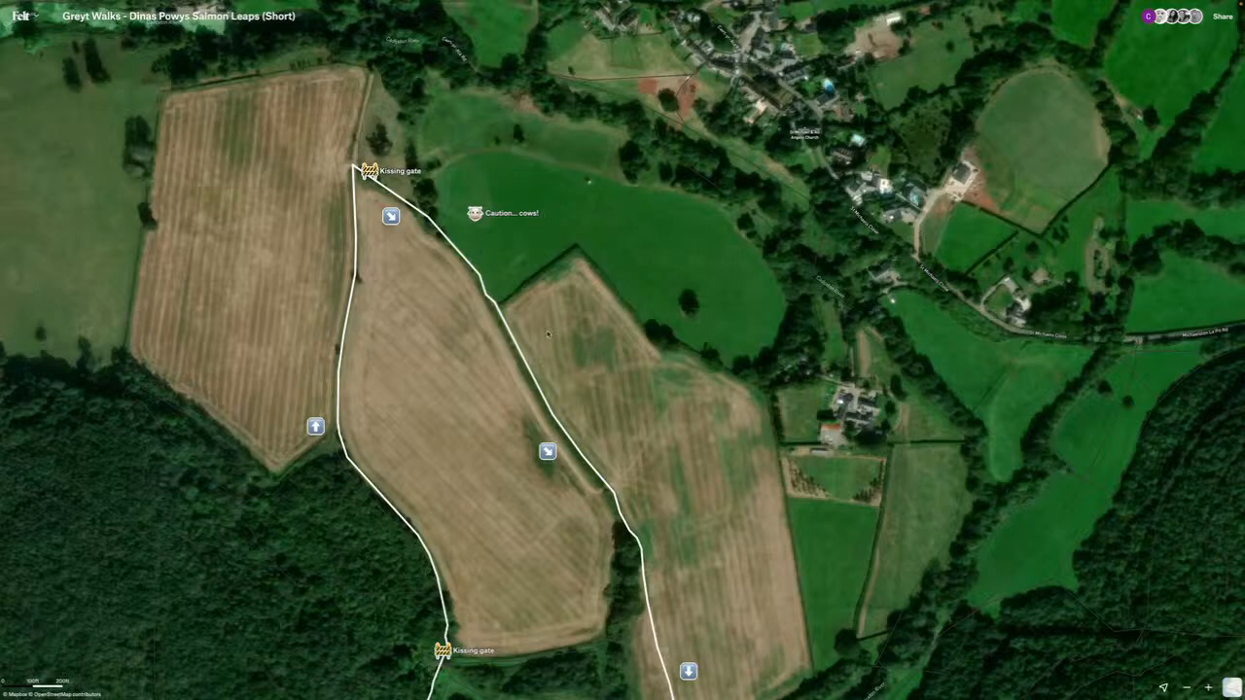
pyautogui.moveTo(659, 456); pyautogui.dragTo(609, 297)
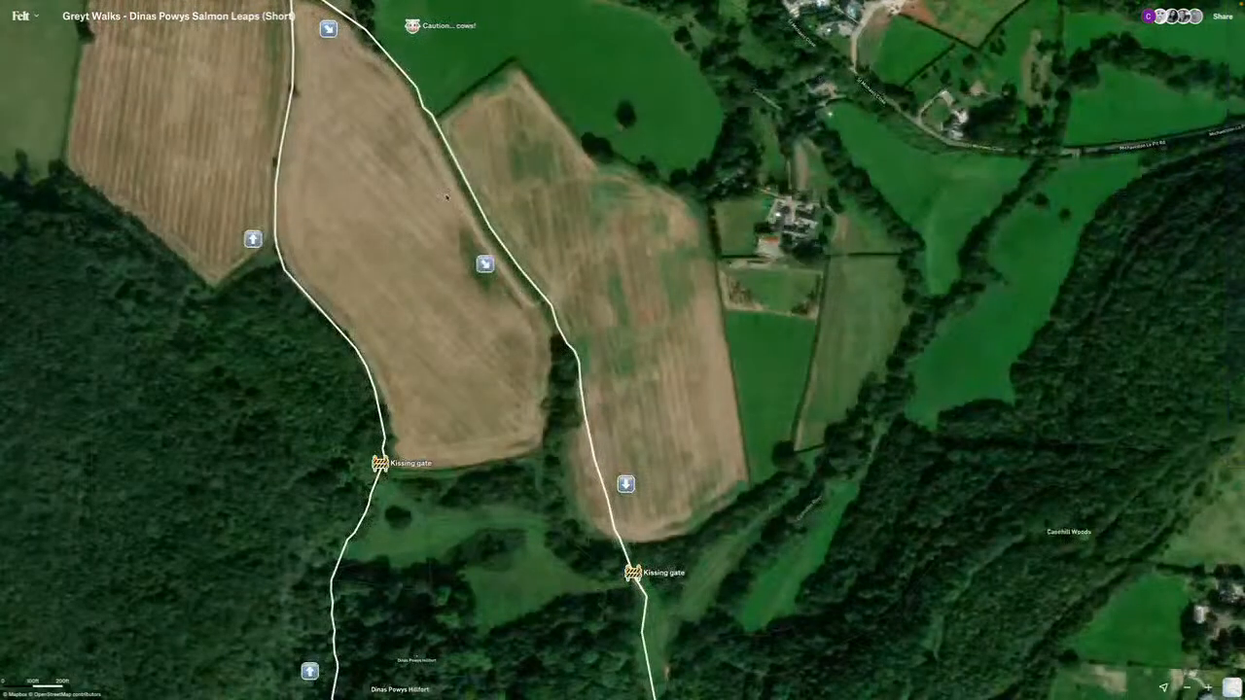
pyautogui.moveTo(687, 561); pyautogui.dragTo(626, 294)
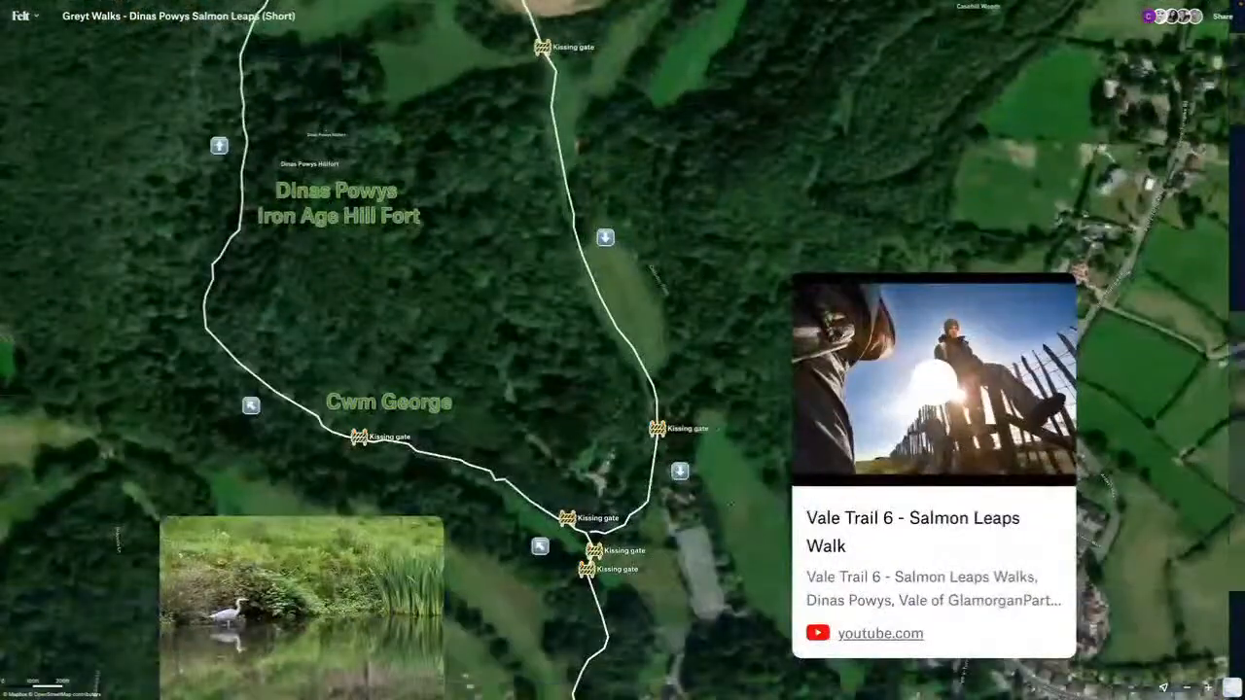
pyautogui.moveTo(632, 561); pyautogui.dragTo(637, 331)
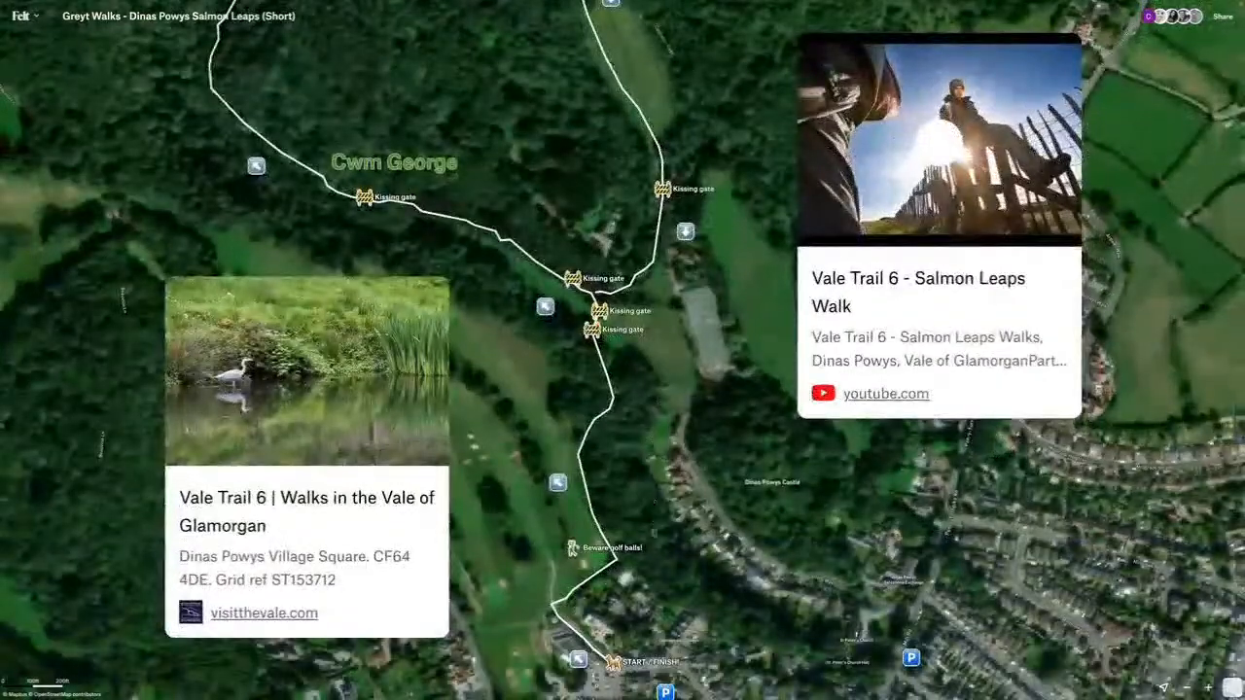
pyautogui.moveTo(667, 515); pyautogui.dragTo(696, 347)
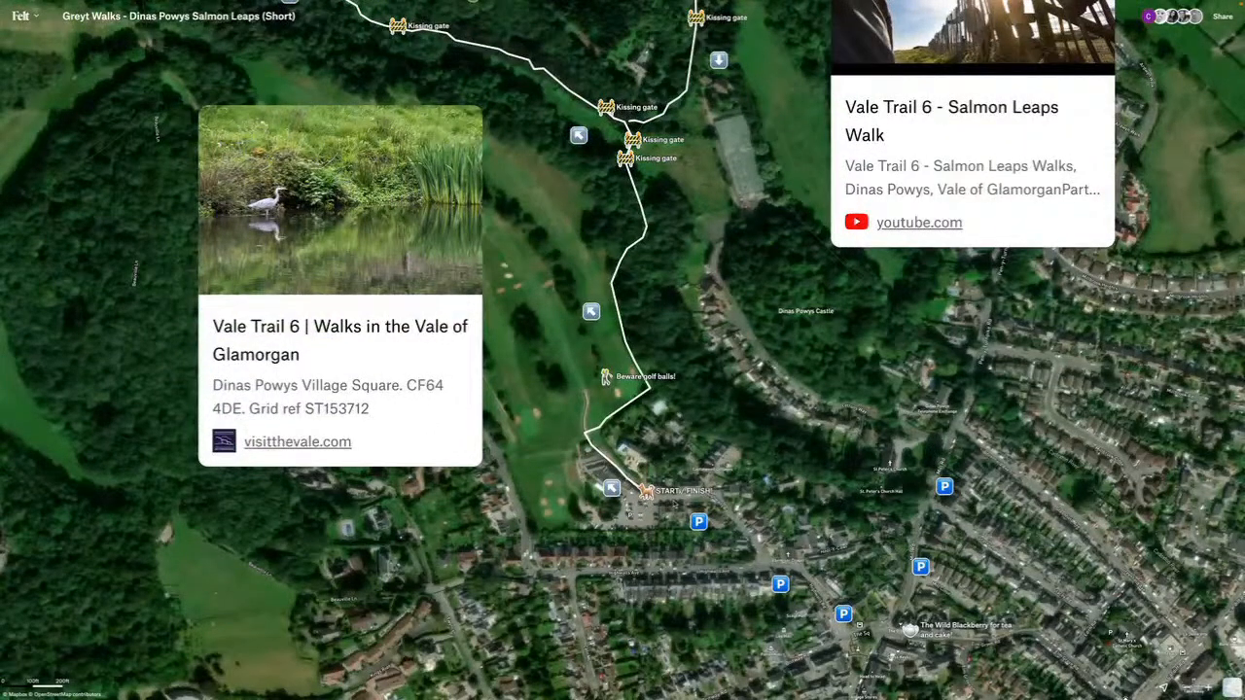
pyautogui.scroll(-5, 795, 395)
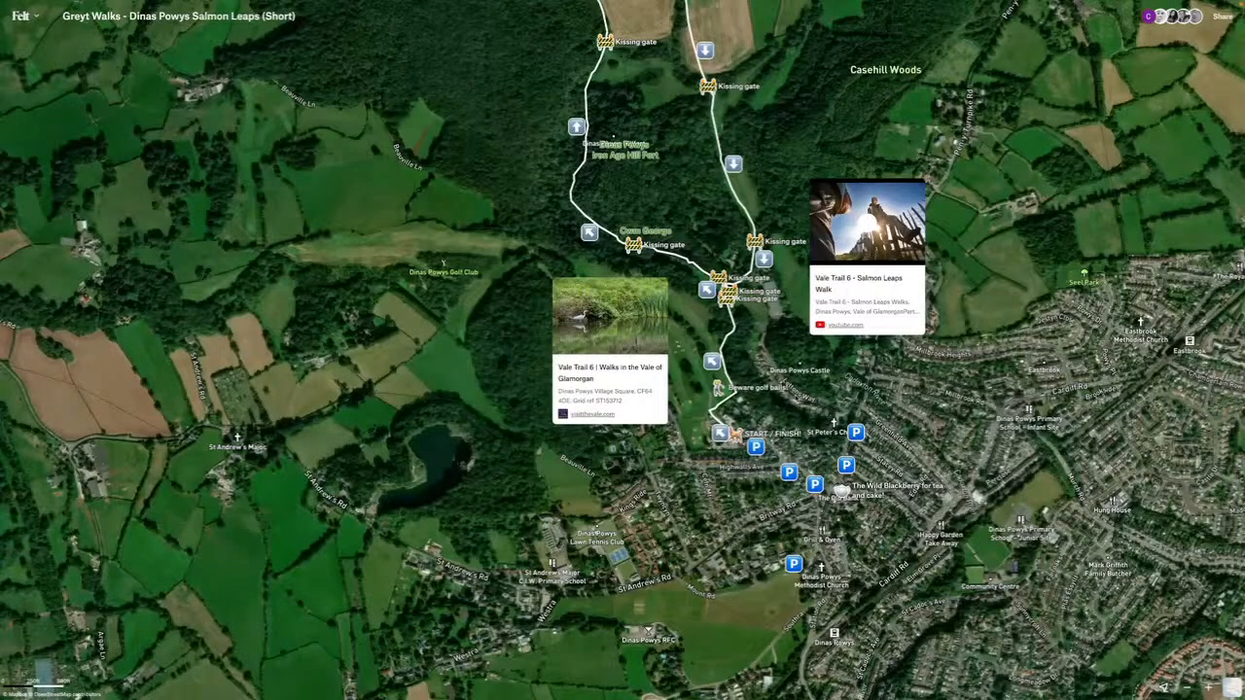
pyautogui.scroll(2, 742, 378)
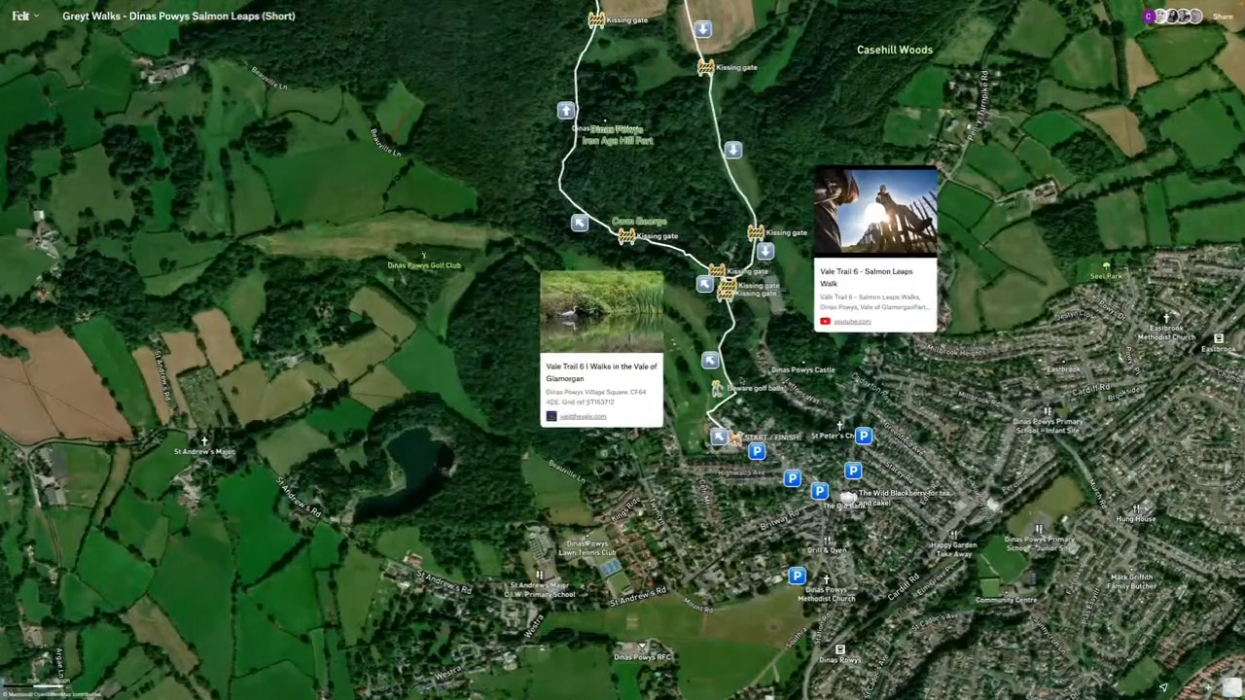
pyautogui.scroll(5, 743, 378)
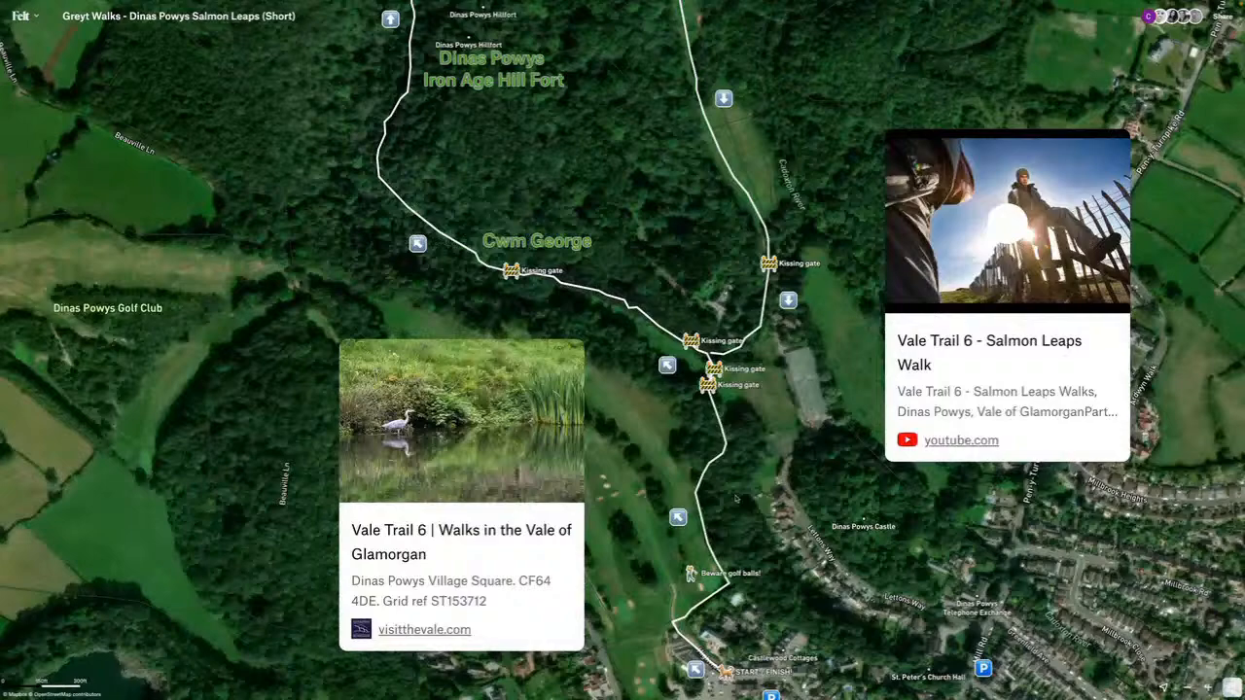
pyautogui.scroll(-5, 736, 499)
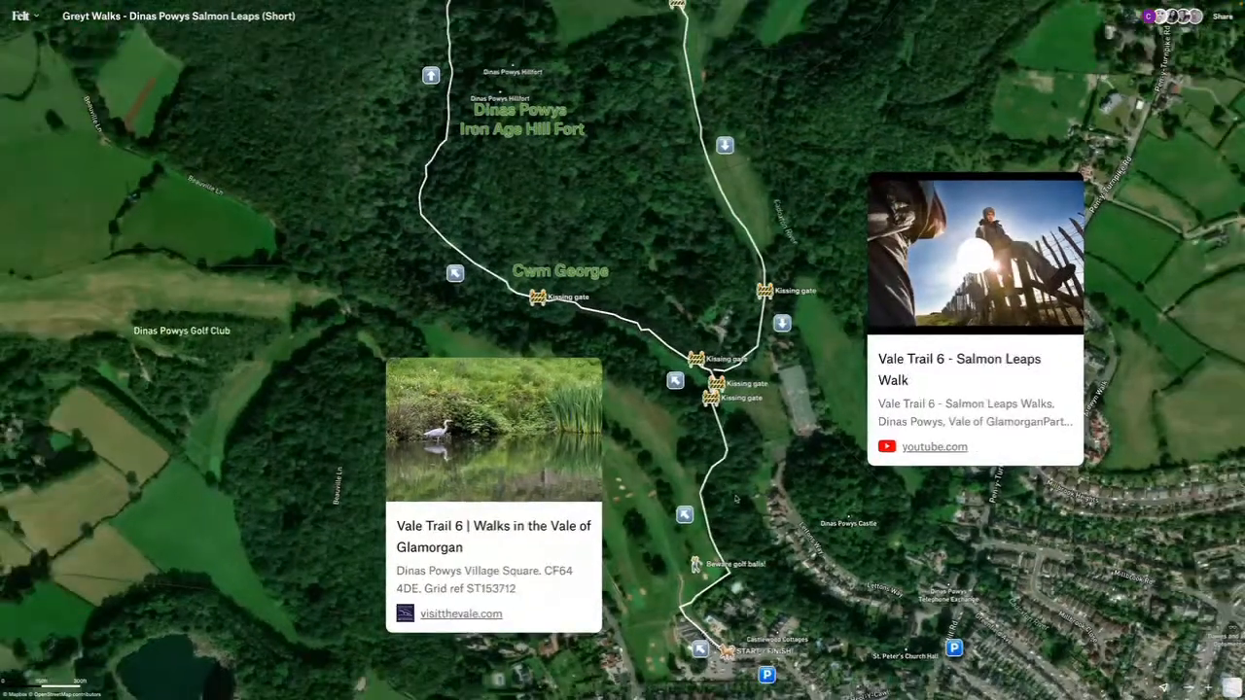
pyautogui.scroll(-1, 736, 499)
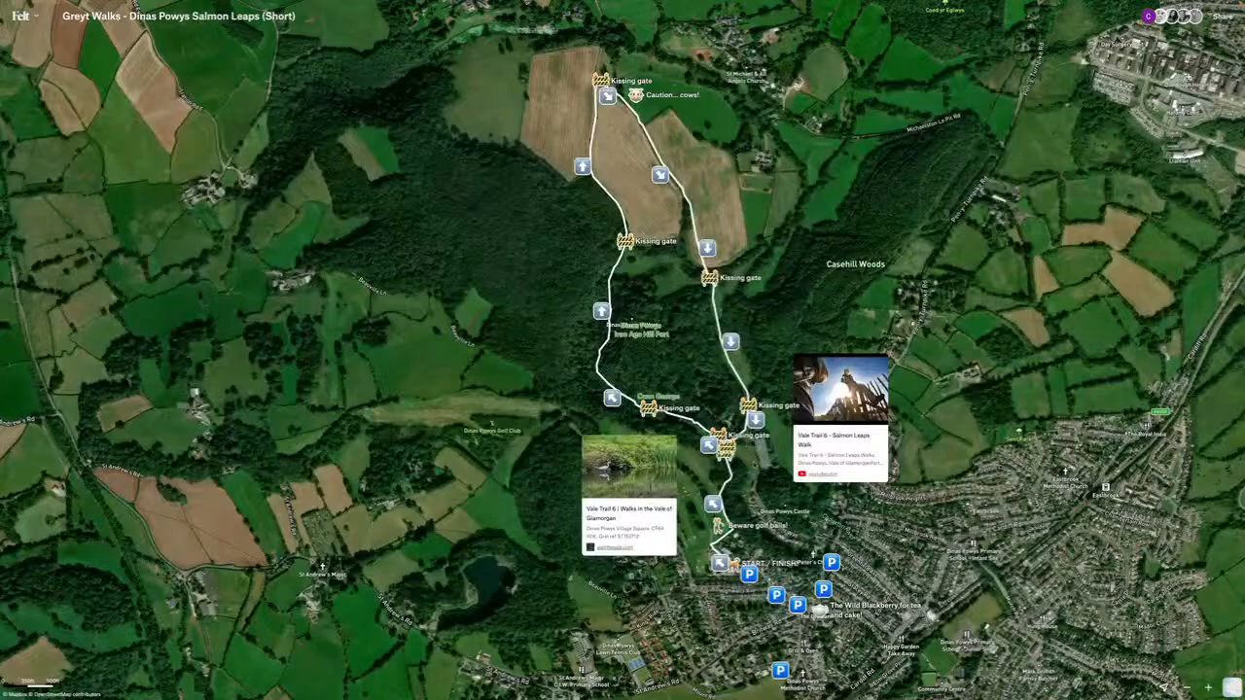
pyautogui.scroll(5, 788, 632)
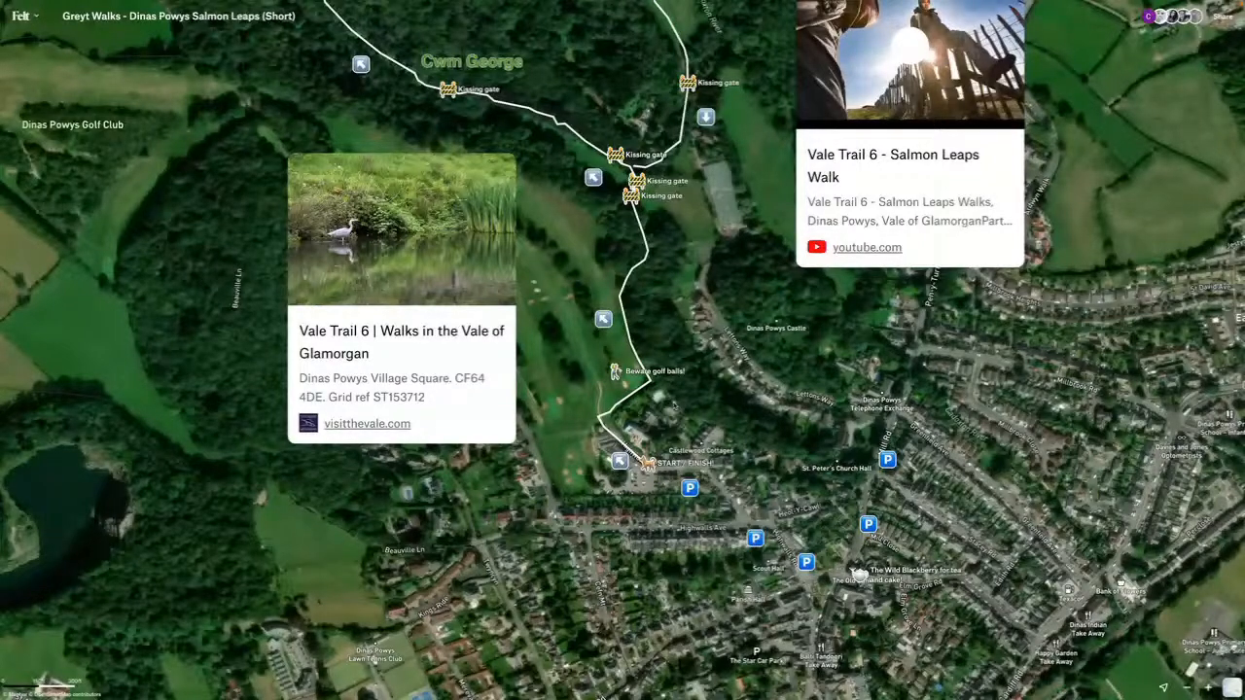
# Follow the walking route northwards from the start/finish point past Cwm George and the hill fort, and review the whole circuit
pyautogui.moveTo(686, 372); pyautogui.dragTo(697, 497)
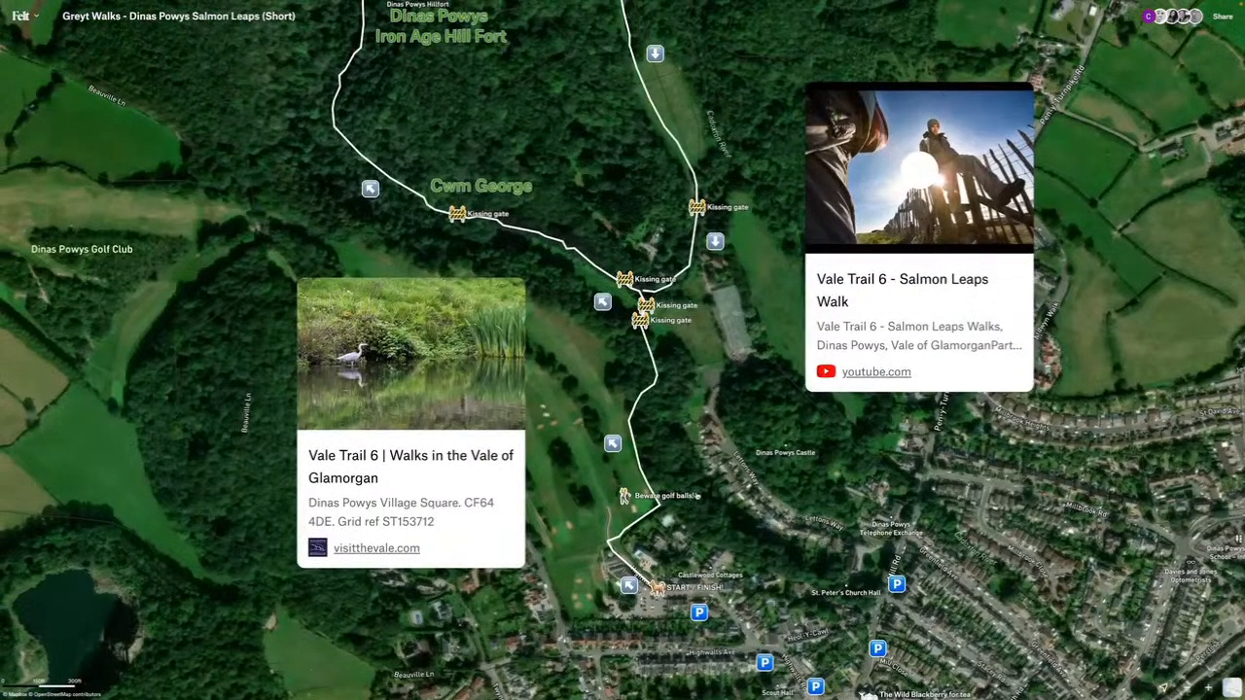
pyautogui.moveTo(681, 437); pyautogui.dragTo(689, 538)
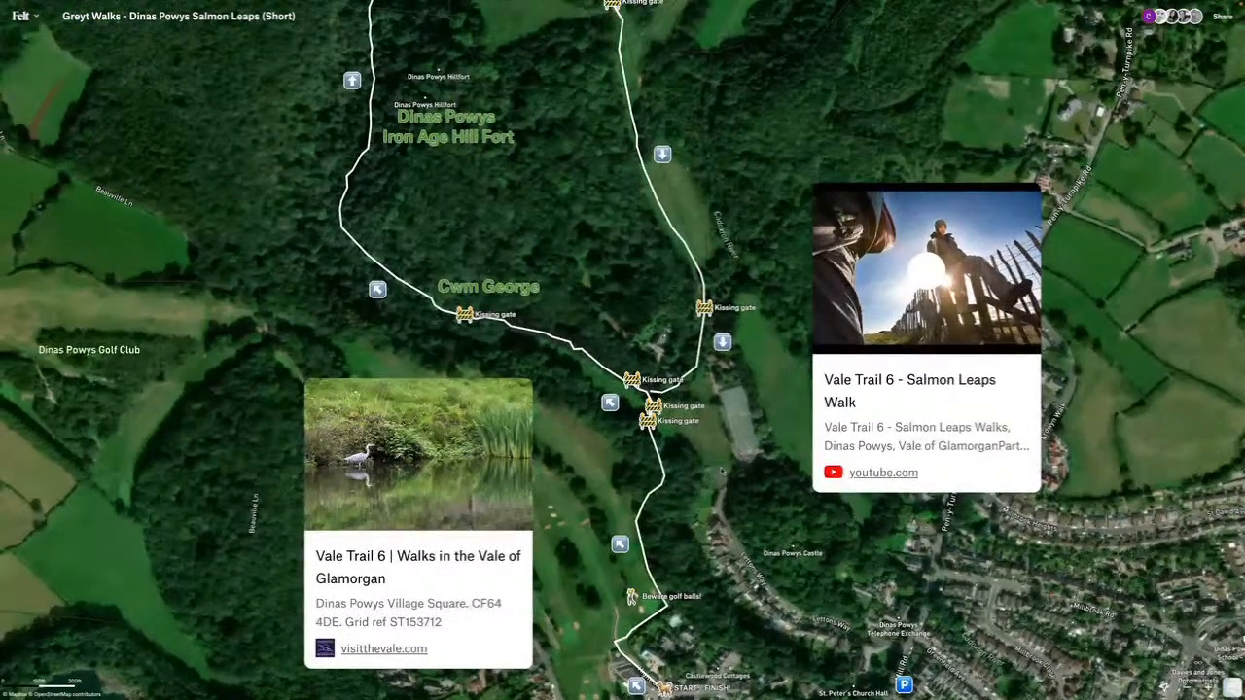
pyautogui.moveTo(721, 471); pyautogui.dragTo(721, 534)
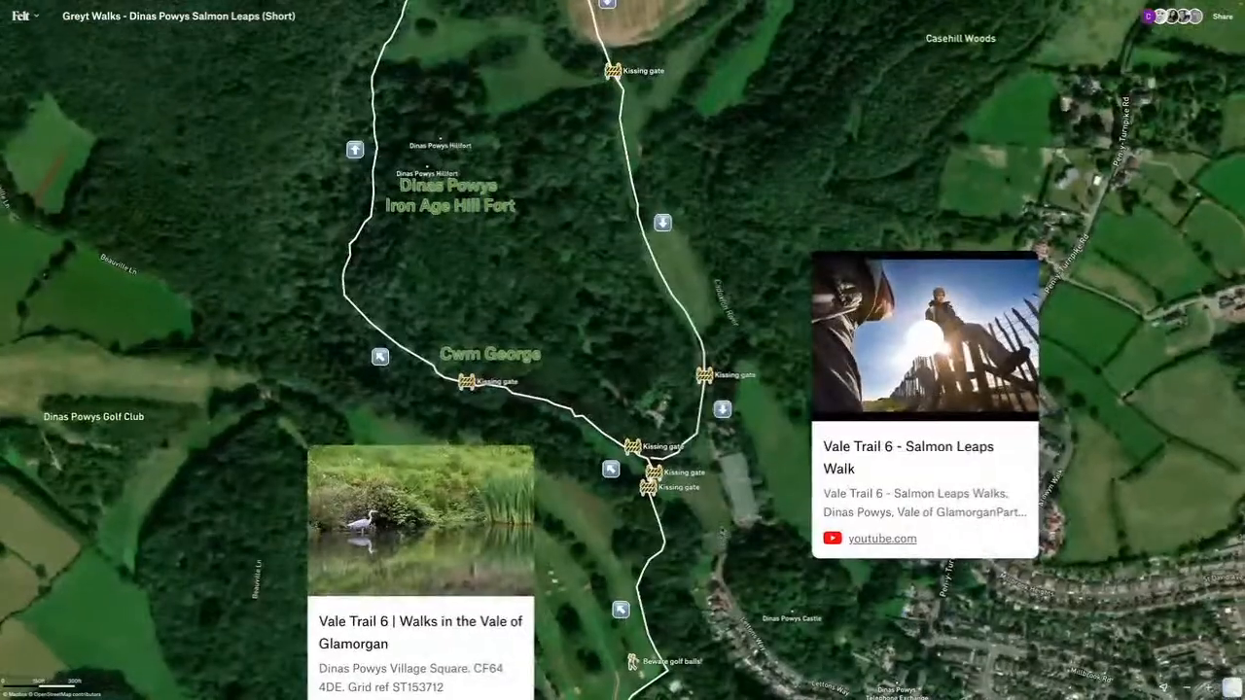
pyautogui.scroll(-3, 720, 531)
pyautogui.scroll(-3, 721, 530)
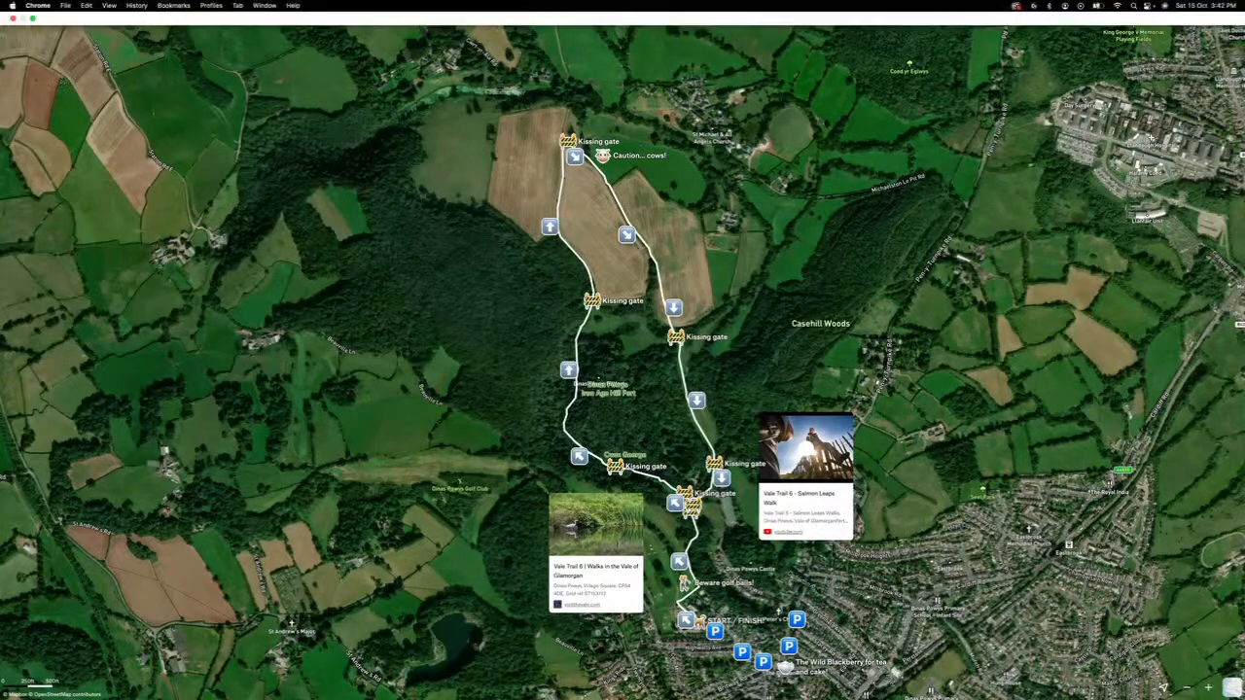
# Leave the walking map and open the shared map "Milan: Conad Store Location vs. Population" in full screen
pyautogui.click(33, 19)
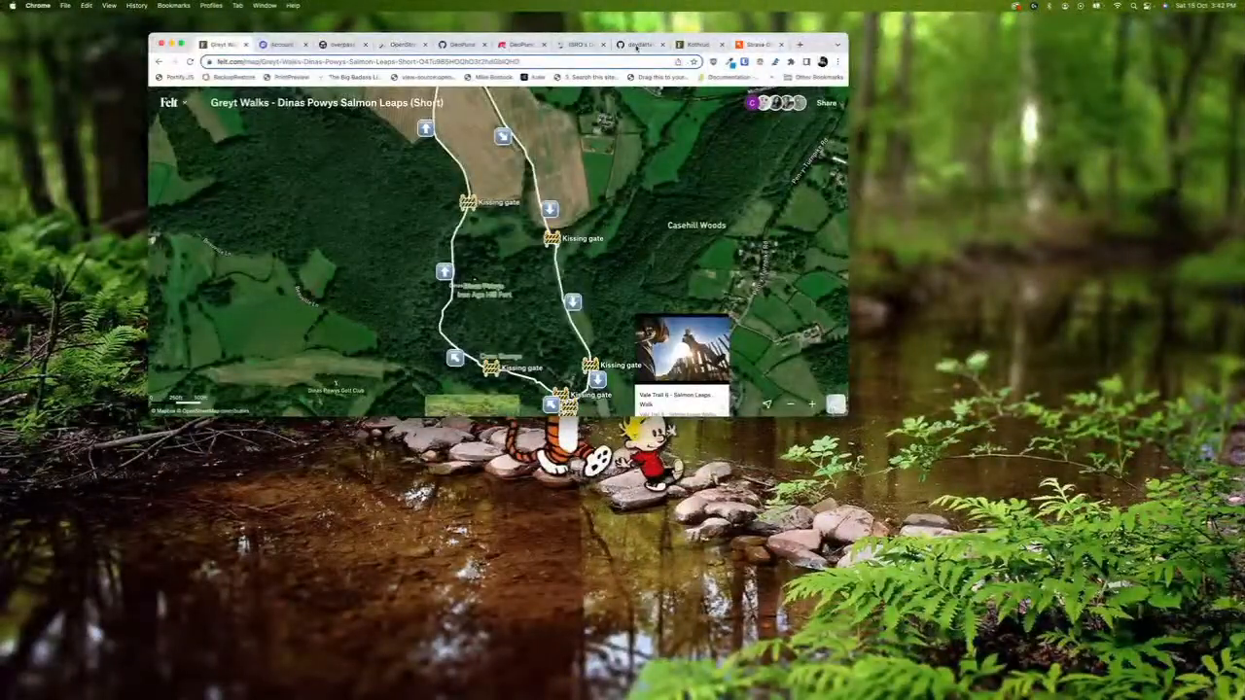
pyautogui.click(159, 62)
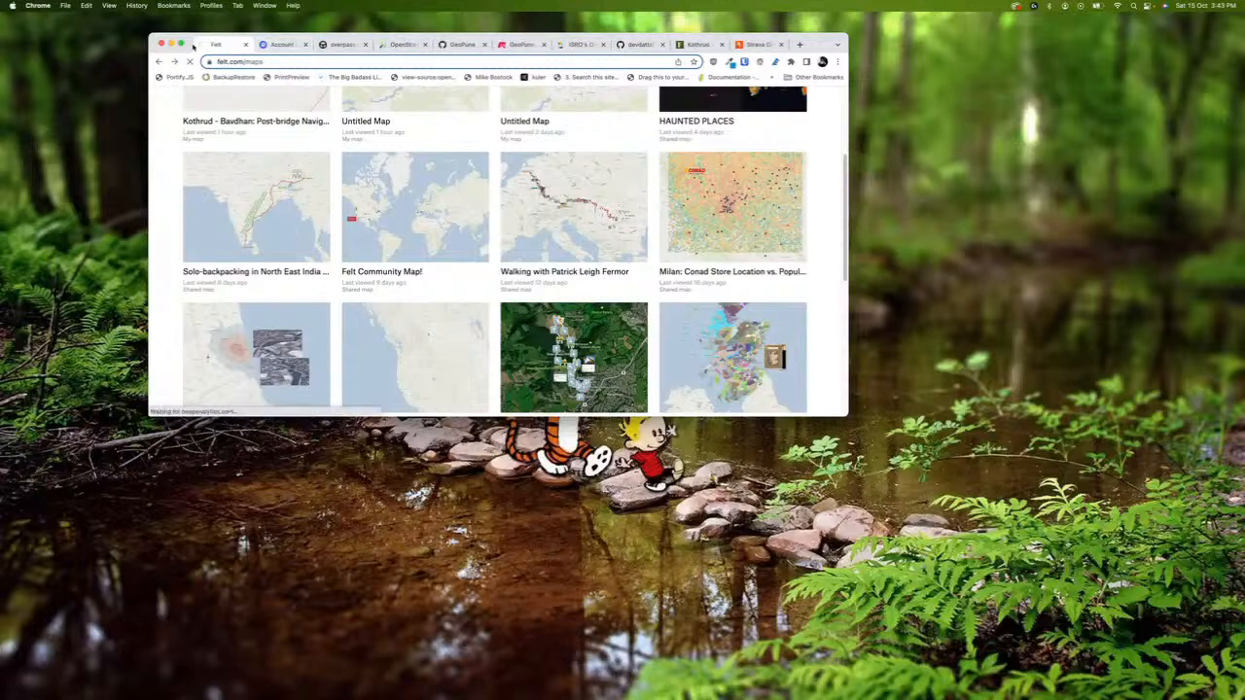
pyautogui.click(181, 45)
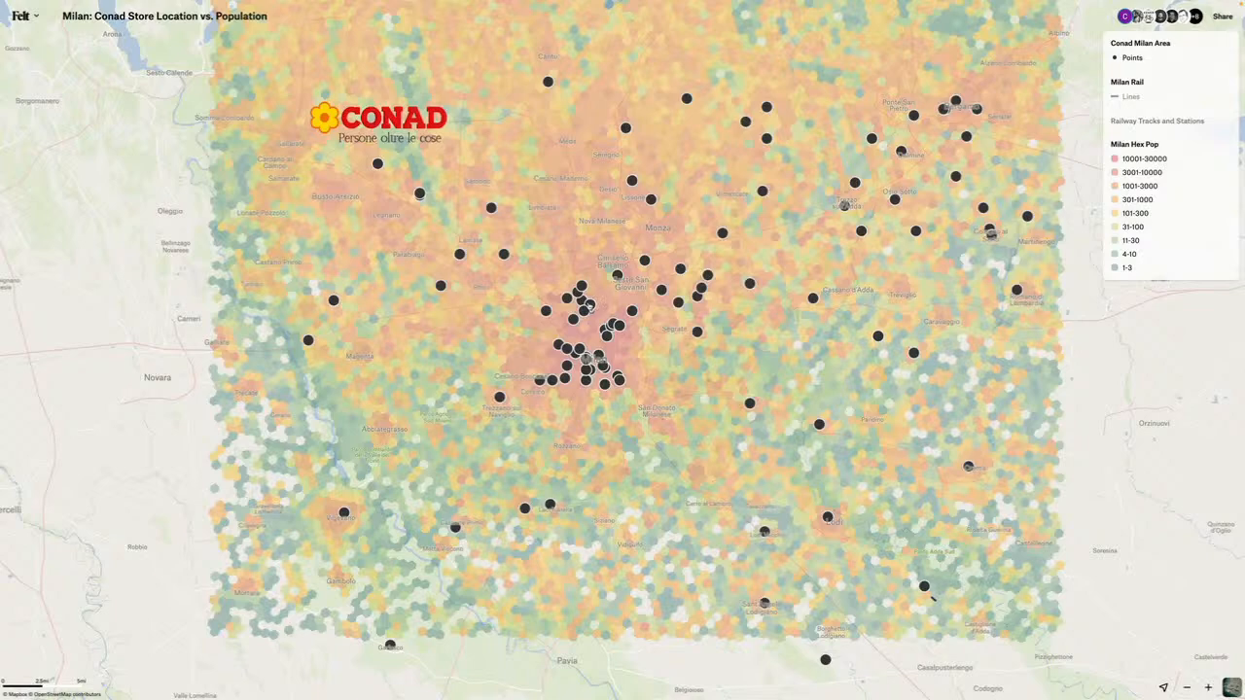
# Examine how the Conad stores are spread over the Milan area and view the details of a store point northwest of the city
pyautogui.scroll(-2, 587, 305)
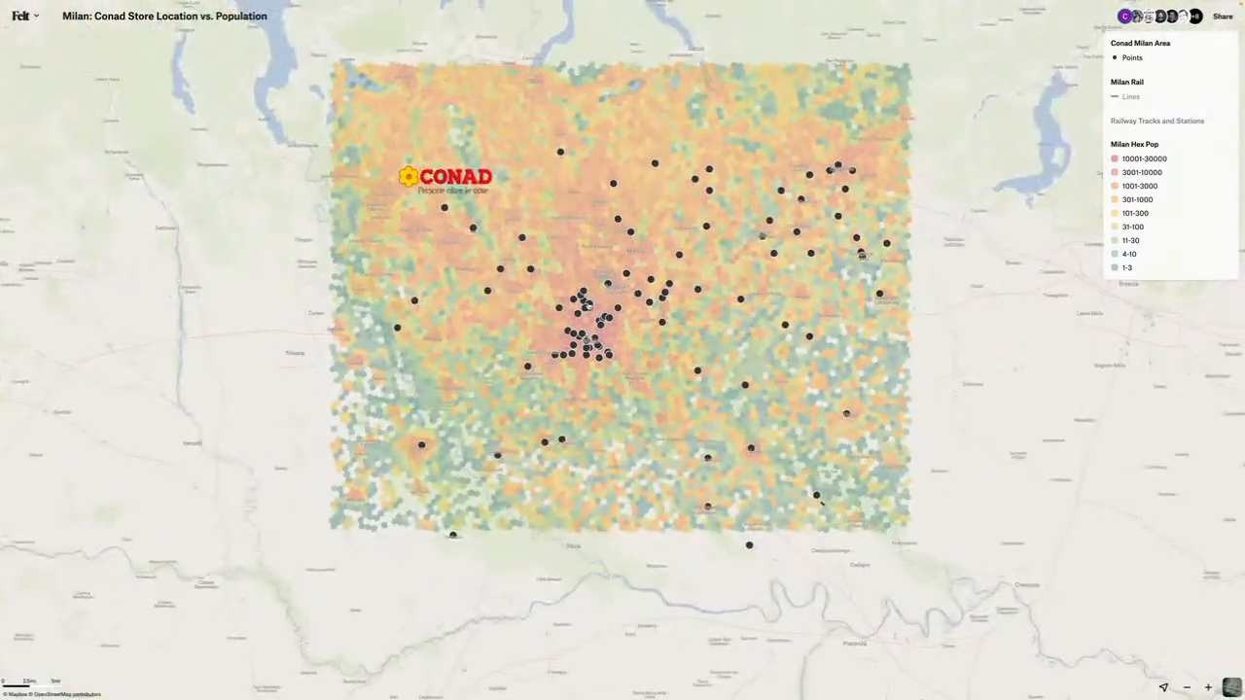
pyautogui.scroll(5, 590, 306)
pyautogui.scroll(-2, 589, 305)
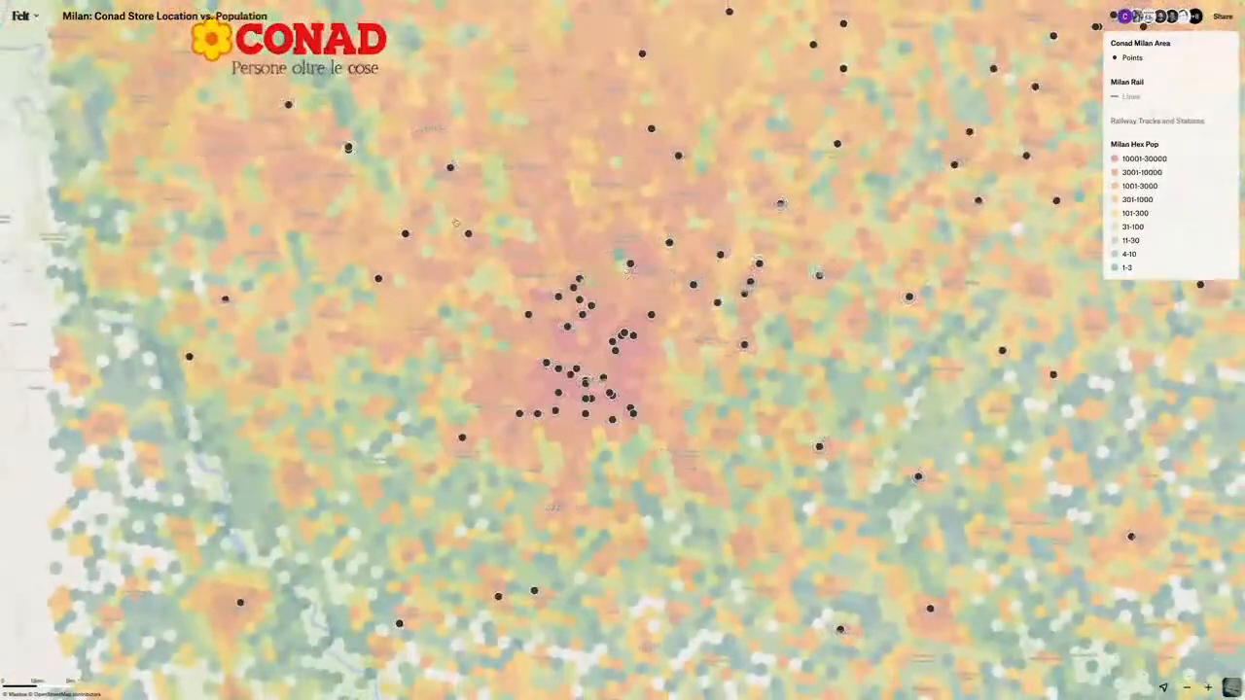
pyautogui.moveTo(453, 223); pyautogui.dragTo(444, 319)
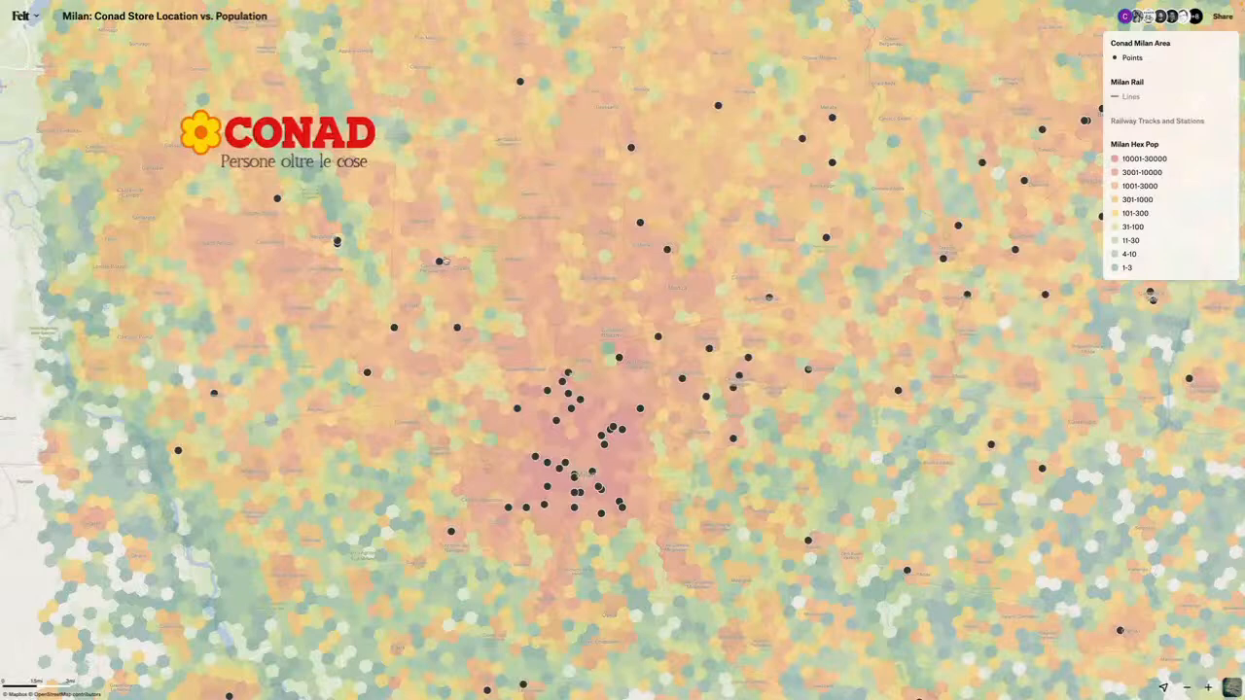
pyautogui.click(439, 261)
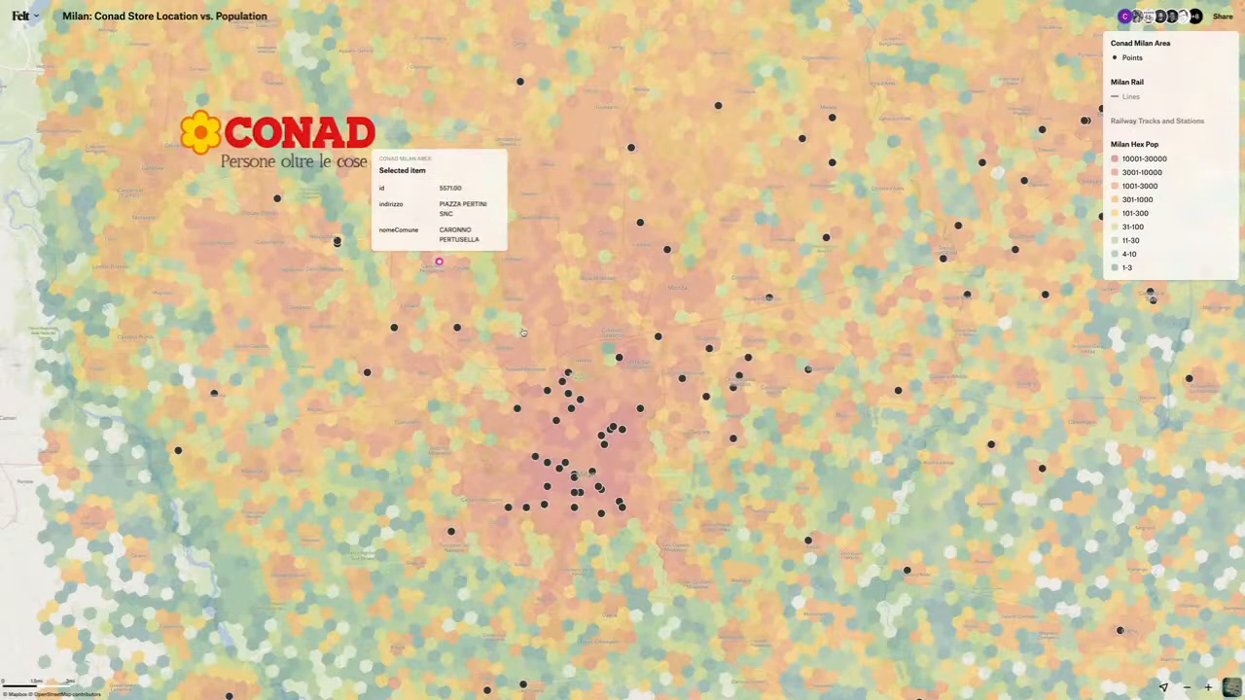
pyautogui.moveTo(740, 287); pyautogui.dragTo(807, 174)
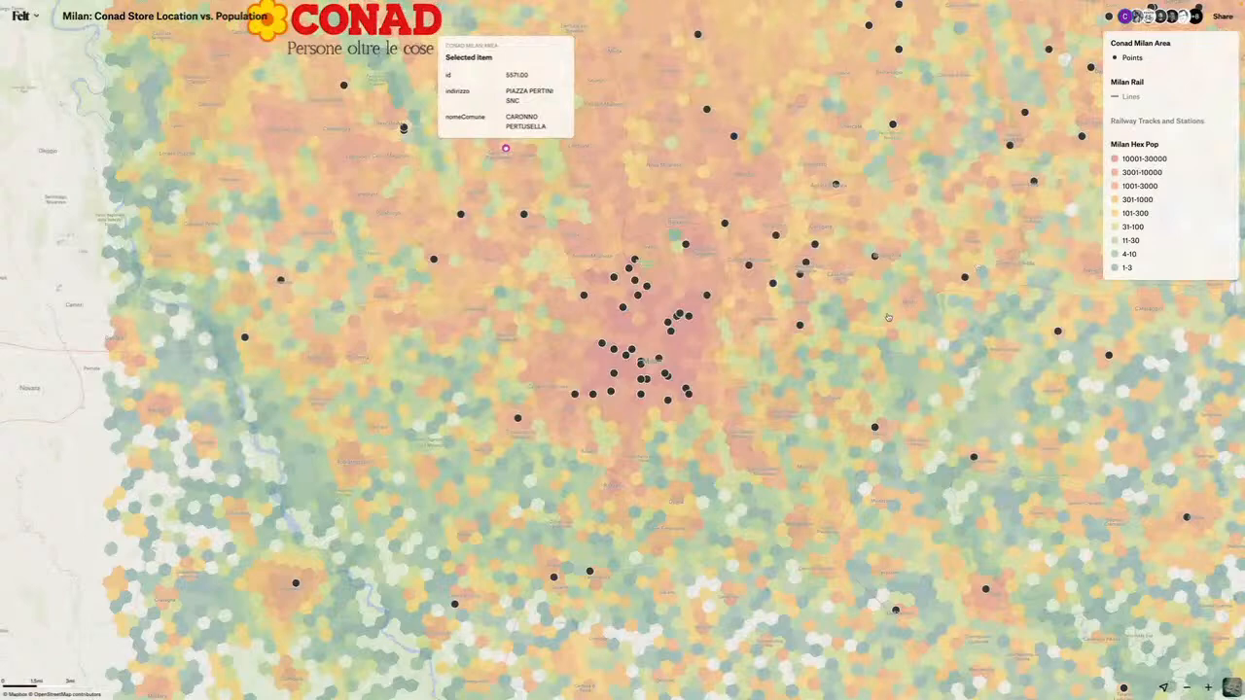
pyautogui.scroll(-2, 807, 353)
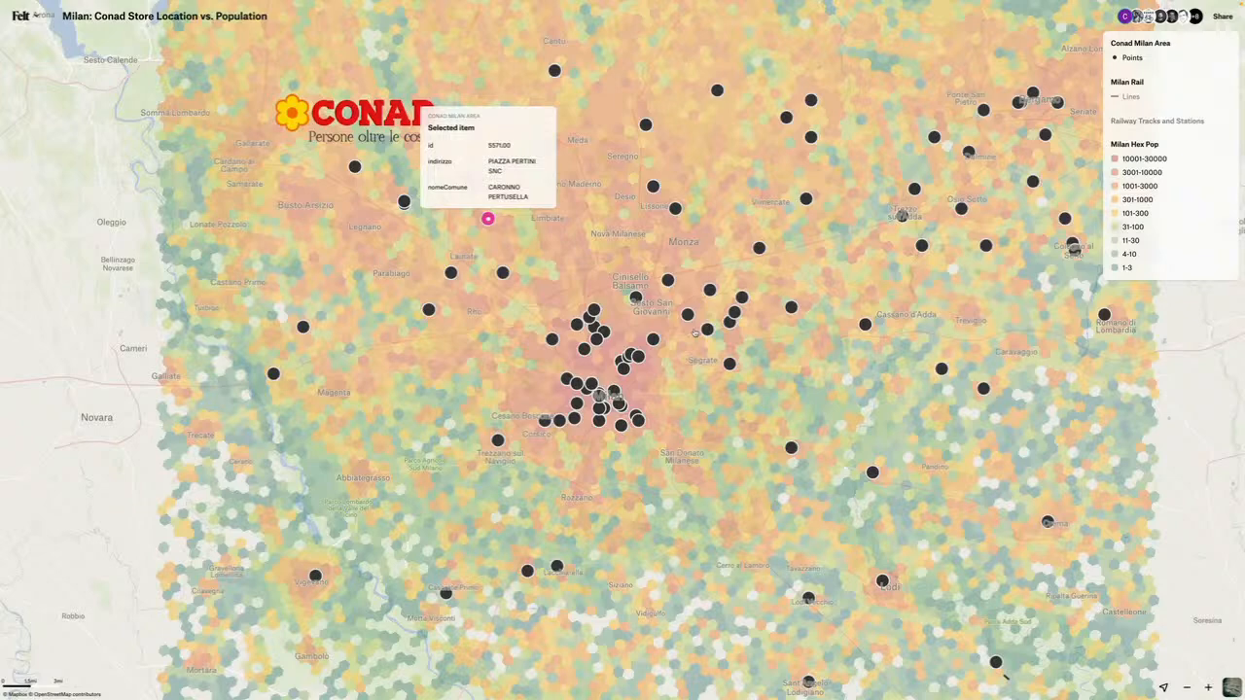
# Inspect the population details of a hexagon north of Monza and another east of Milan, comparing the densities across the grid
pyautogui.click(665, 195)
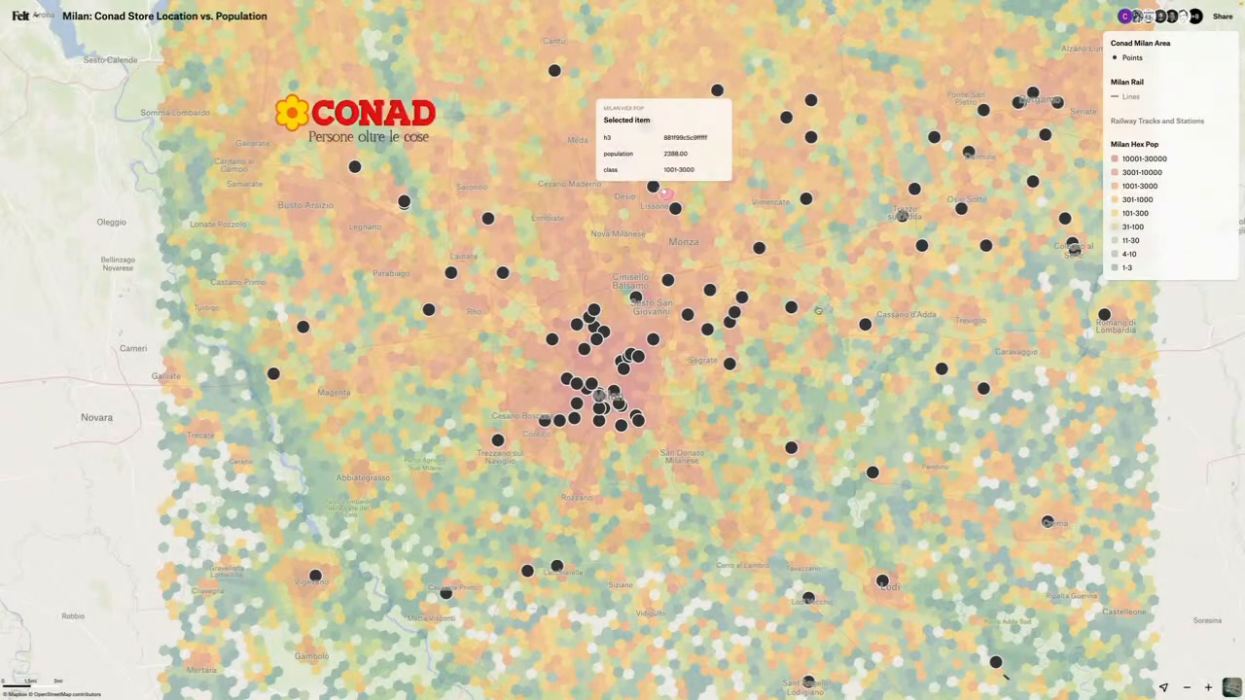
pyautogui.click(818, 305)
pyautogui.moveTo(946, 336); pyautogui.dragTo(861, 414)
pyautogui.scroll(-1, 893, 272)
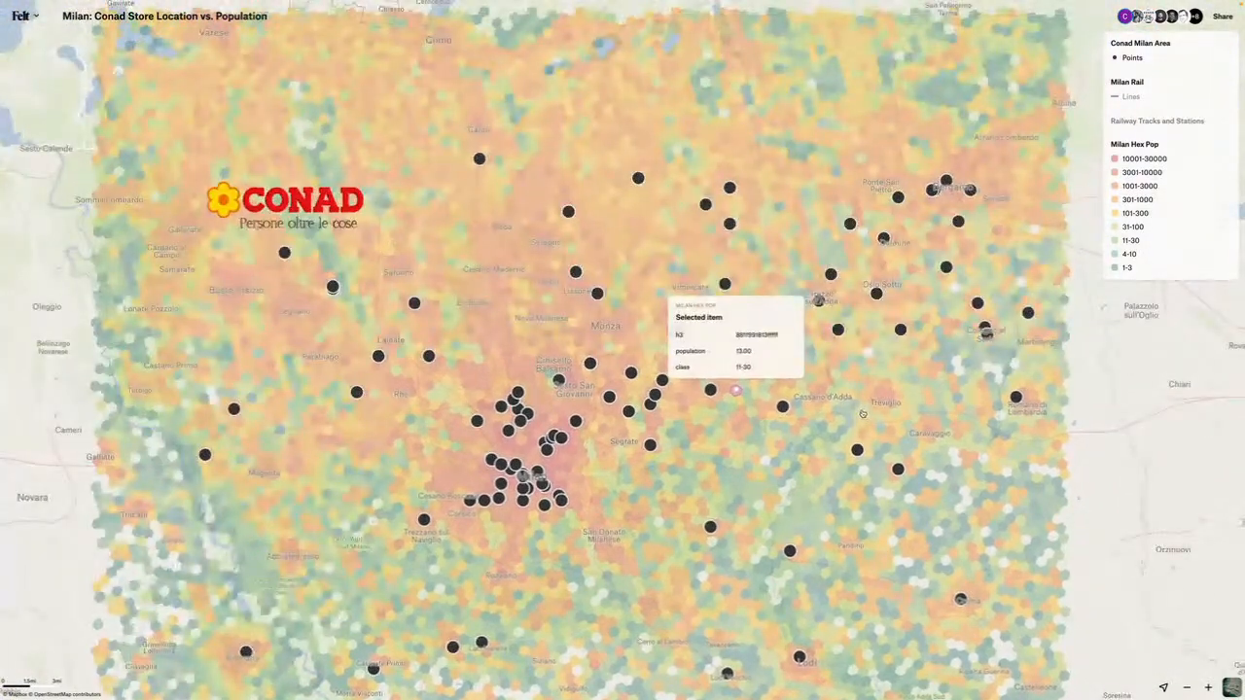
pyautogui.scroll(-1, 861, 413)
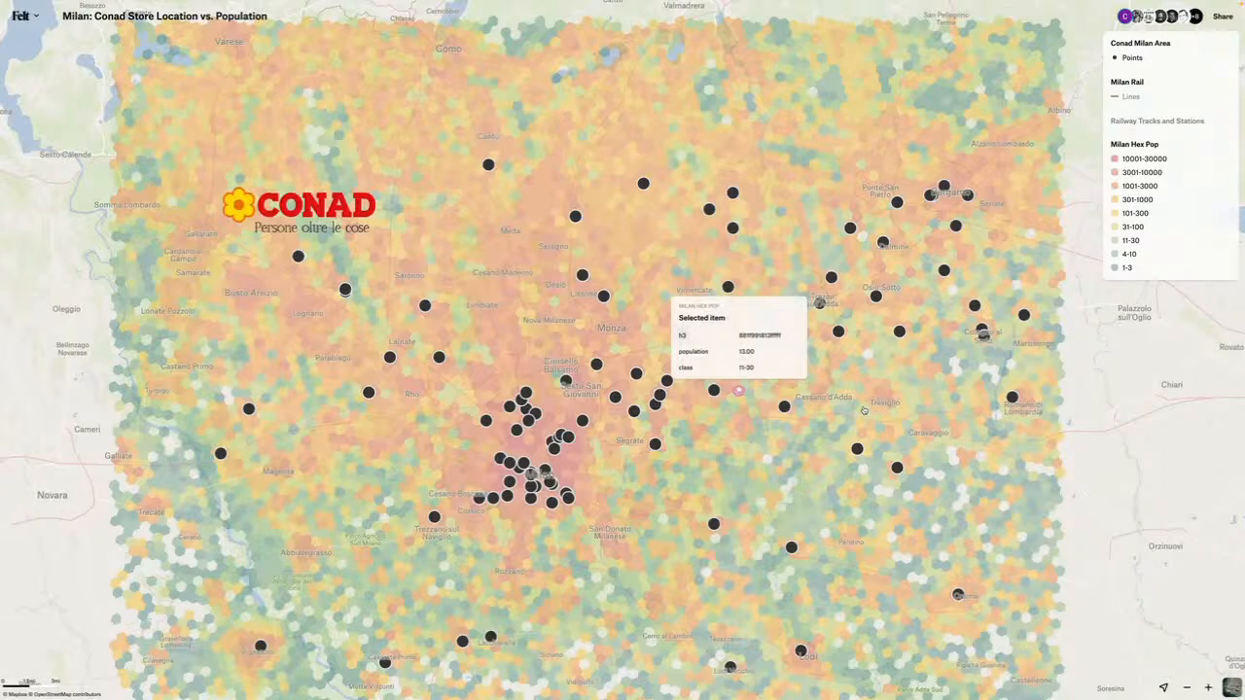
pyautogui.scroll(3, 888, 449)
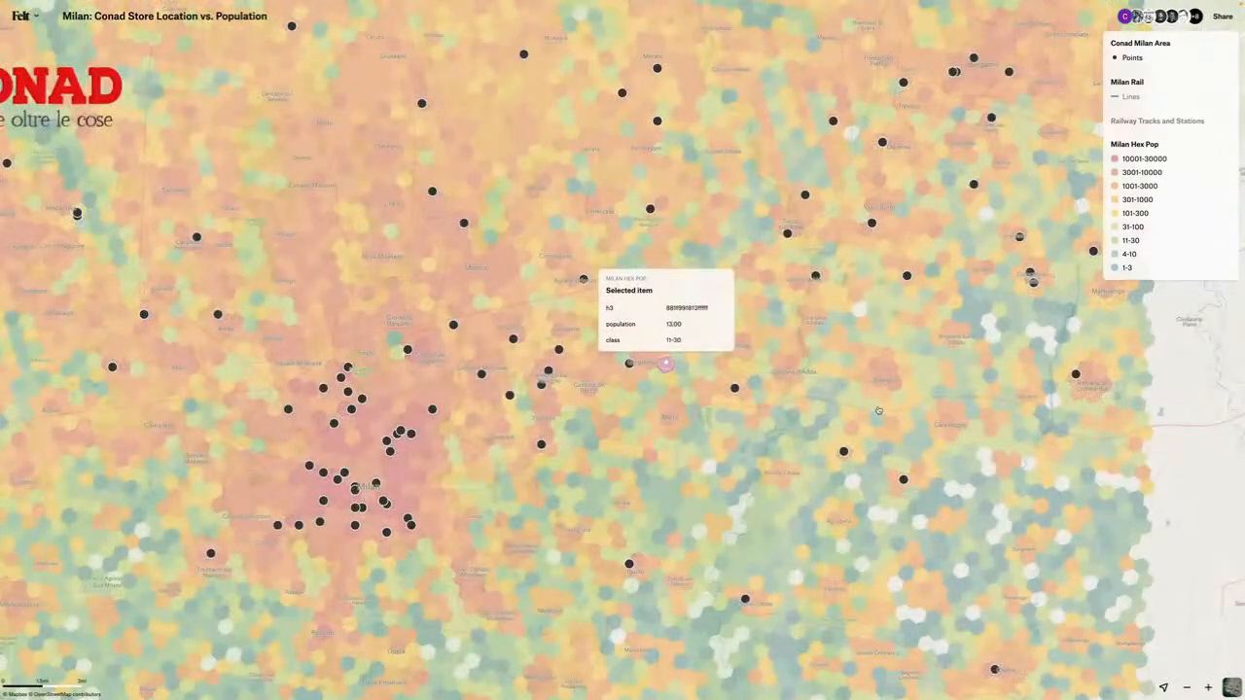
pyautogui.scroll(-3, 860, 399)
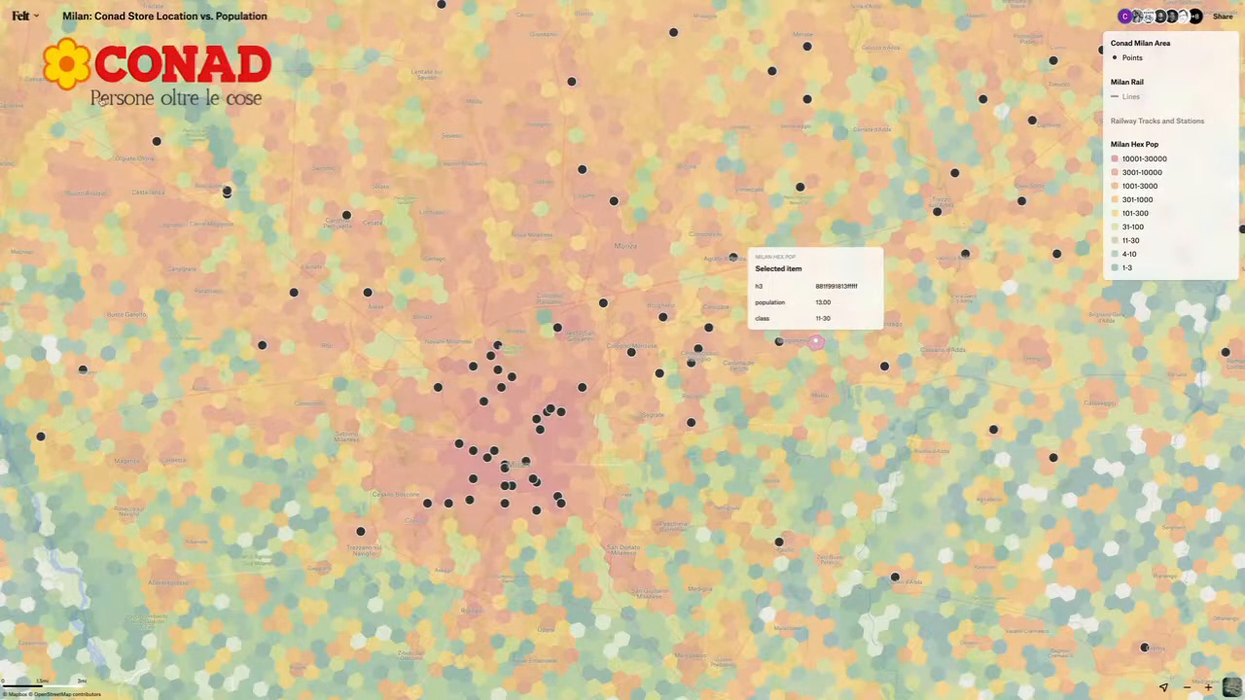
# Return to the recent maps, open "Kothrud - Bavdhan: Post-bridge Navigation" in full screen and examine its routes around the demolished bridge
pyautogui.click(101, 101)
pyautogui.click(33, 17)
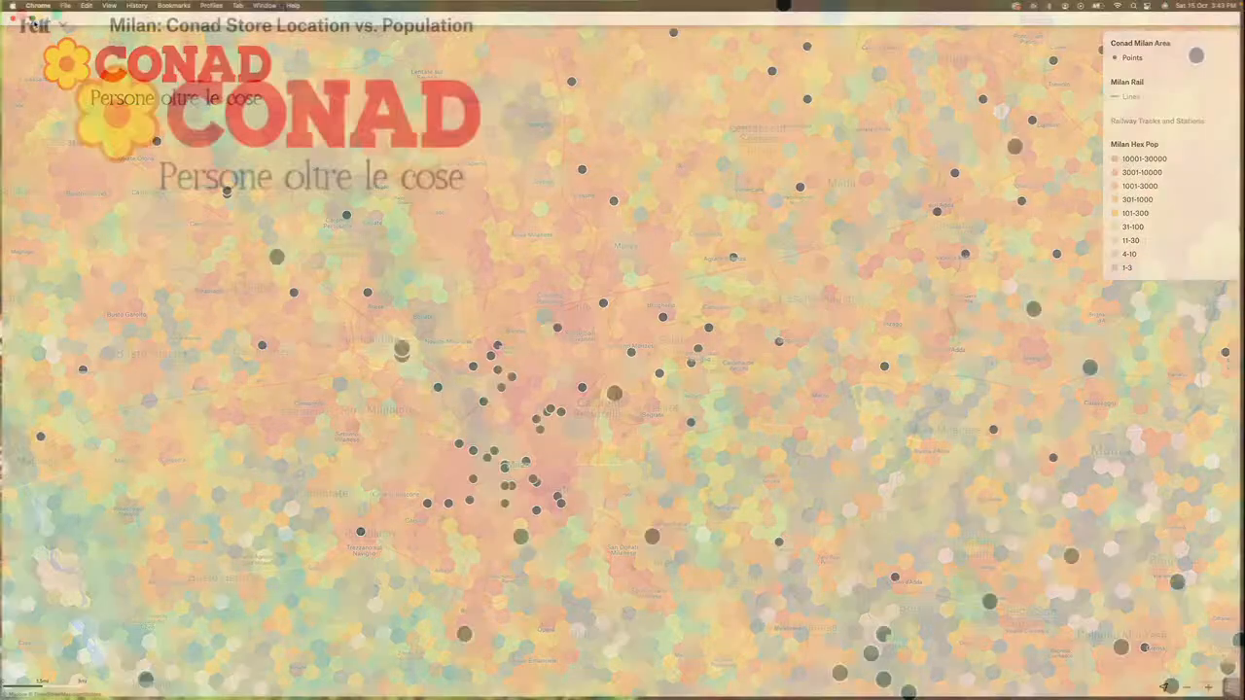
pyautogui.click(158, 61)
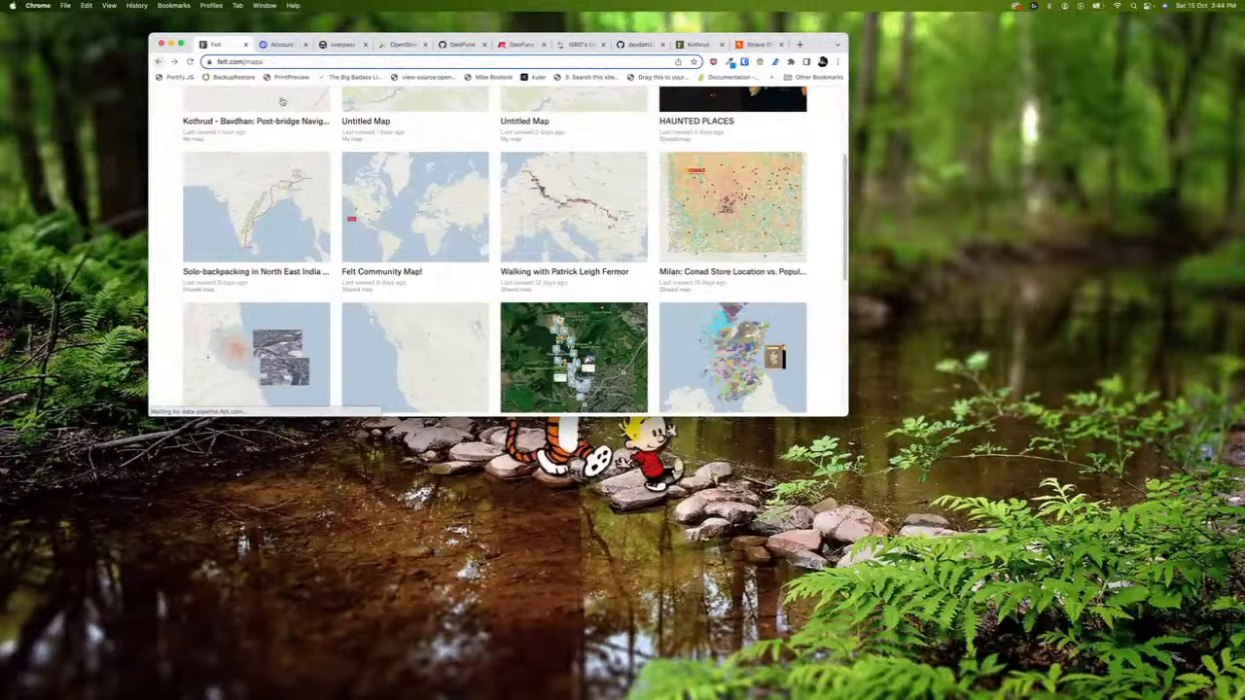
pyautogui.scroll(3, 474, 289)
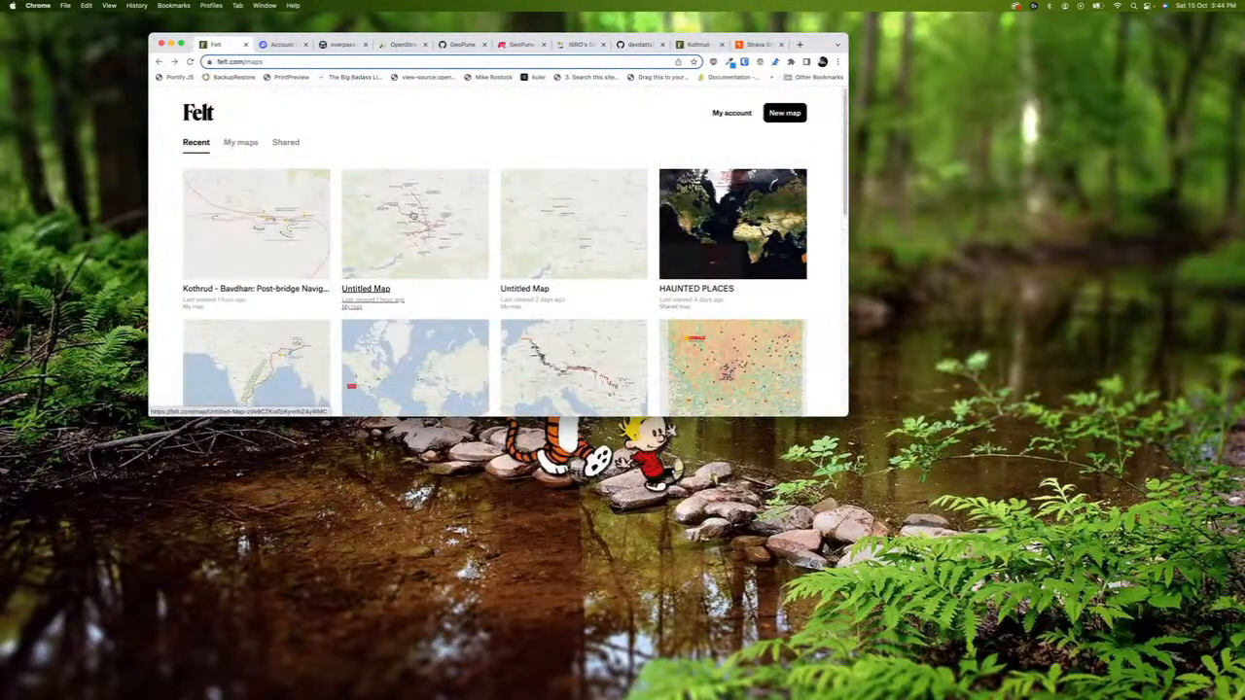
pyautogui.click(255, 289)
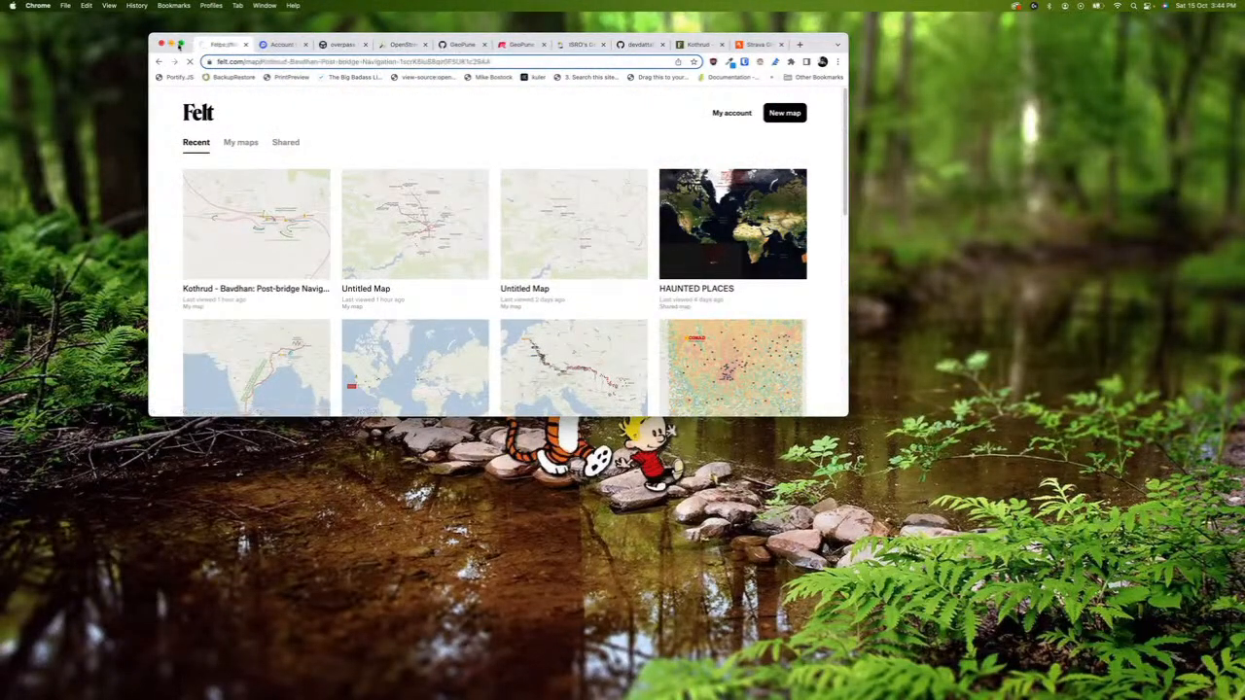
pyautogui.click(181, 45)
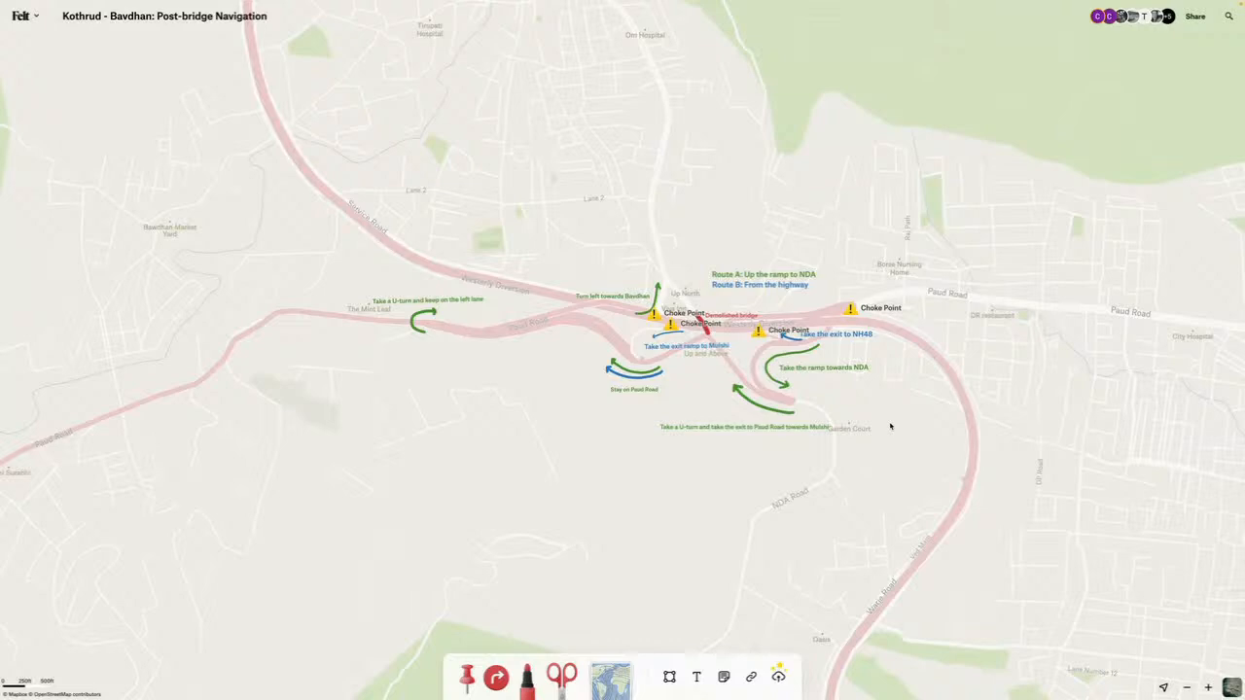
pyautogui.scroll(3, 887, 397)
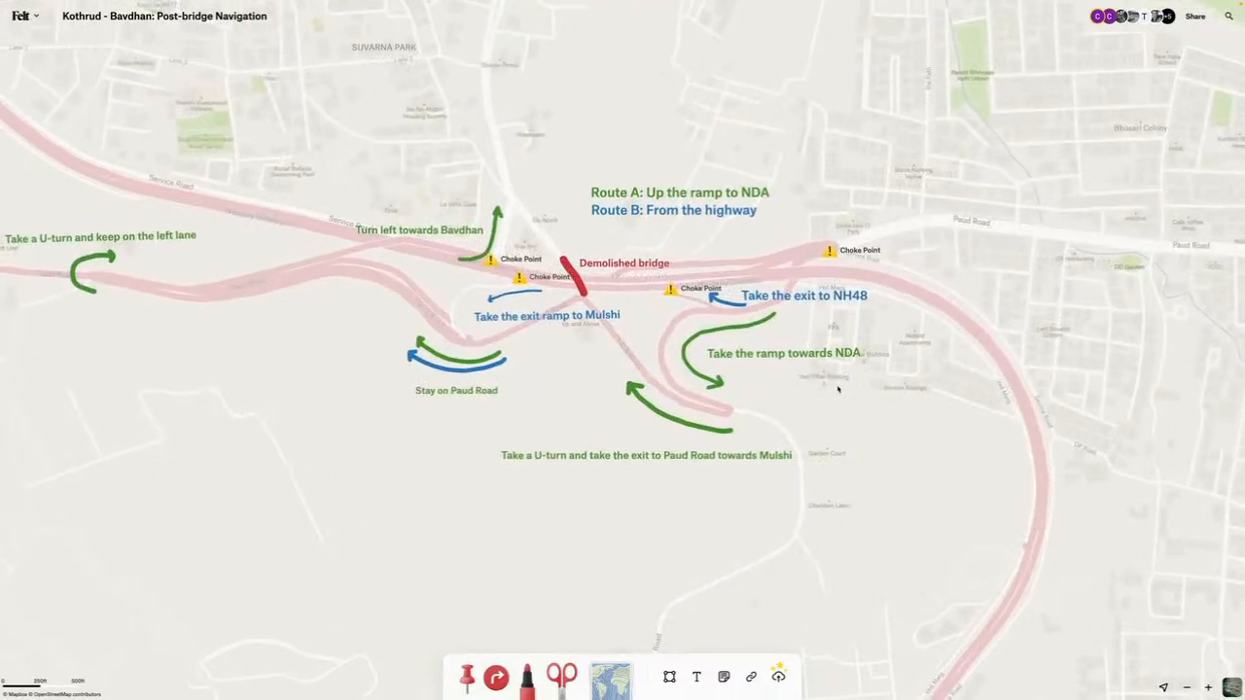
pyautogui.moveTo(830, 393); pyautogui.dragTo(848, 425)
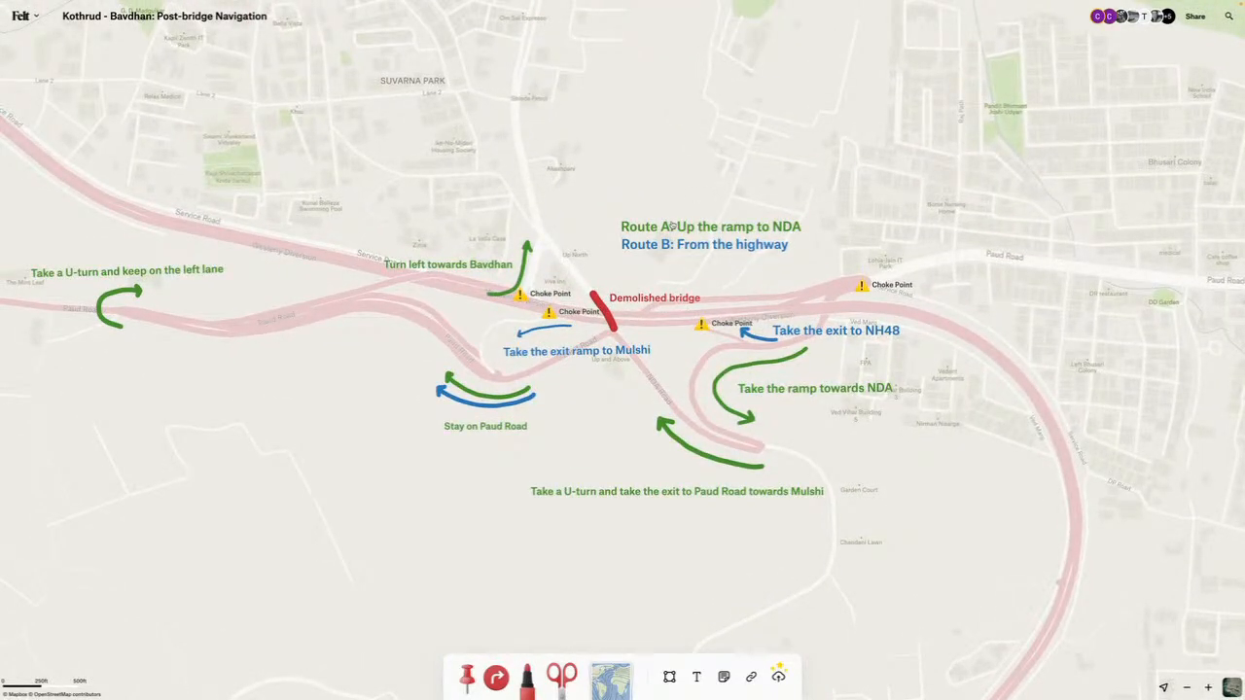
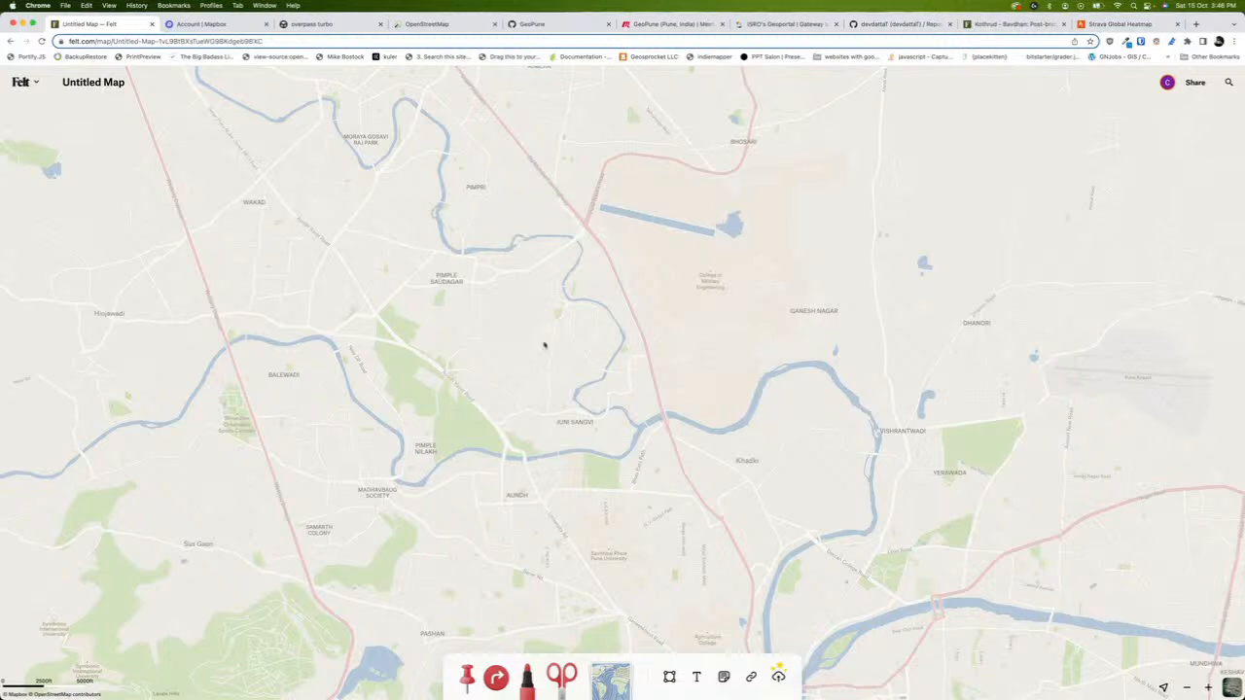
# Place a red pin on the map just west of the Mula river, northeast of Agriculture College
pyautogui.scroll(-10, 731, 422)
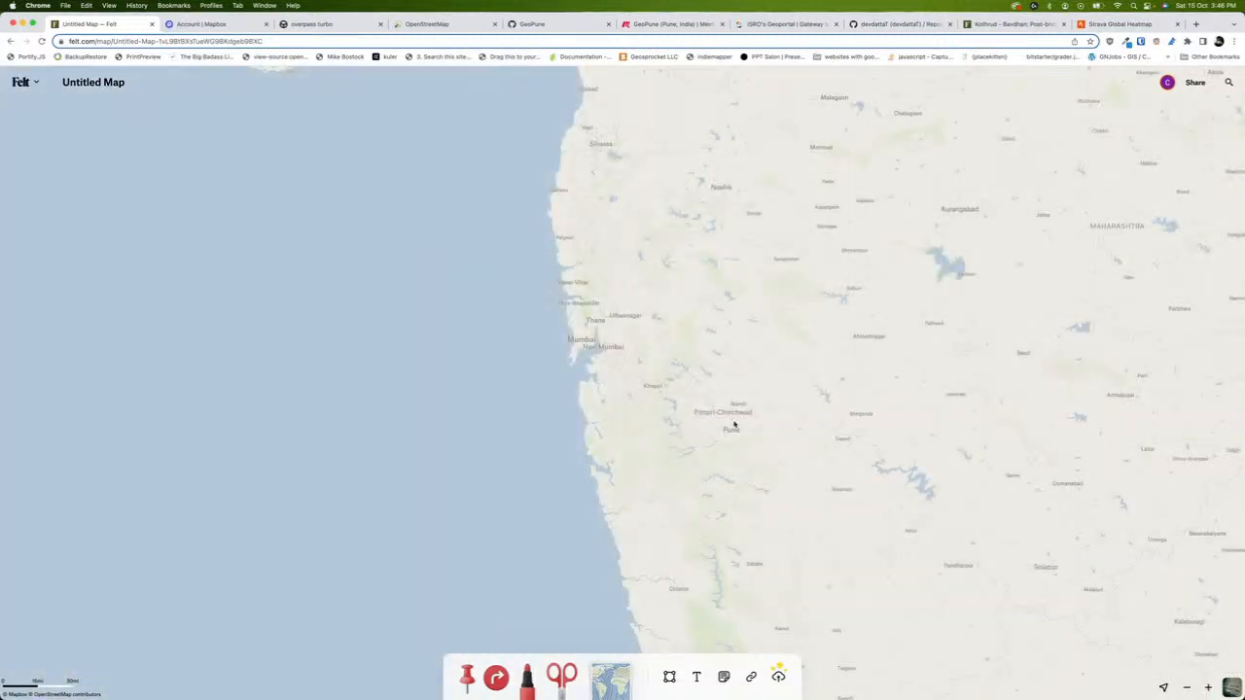
pyautogui.scroll(10, 734, 425)
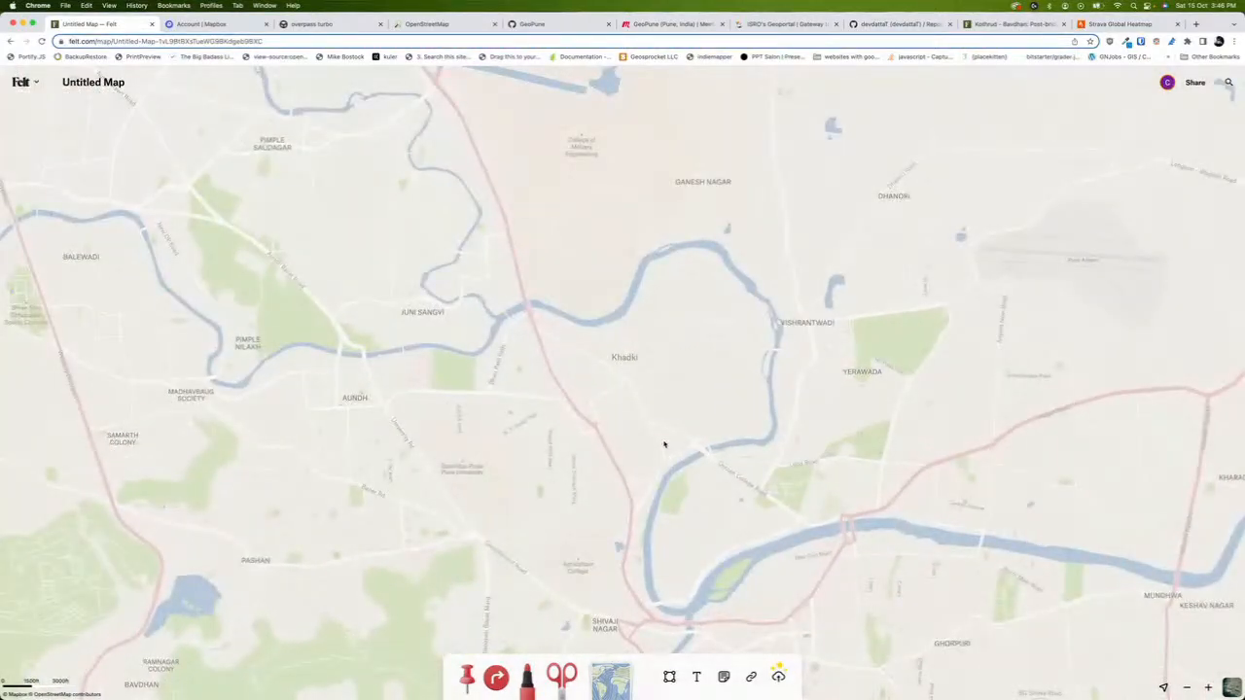
pyautogui.scroll(-3, 664, 444)
pyautogui.scroll(6, 664, 441)
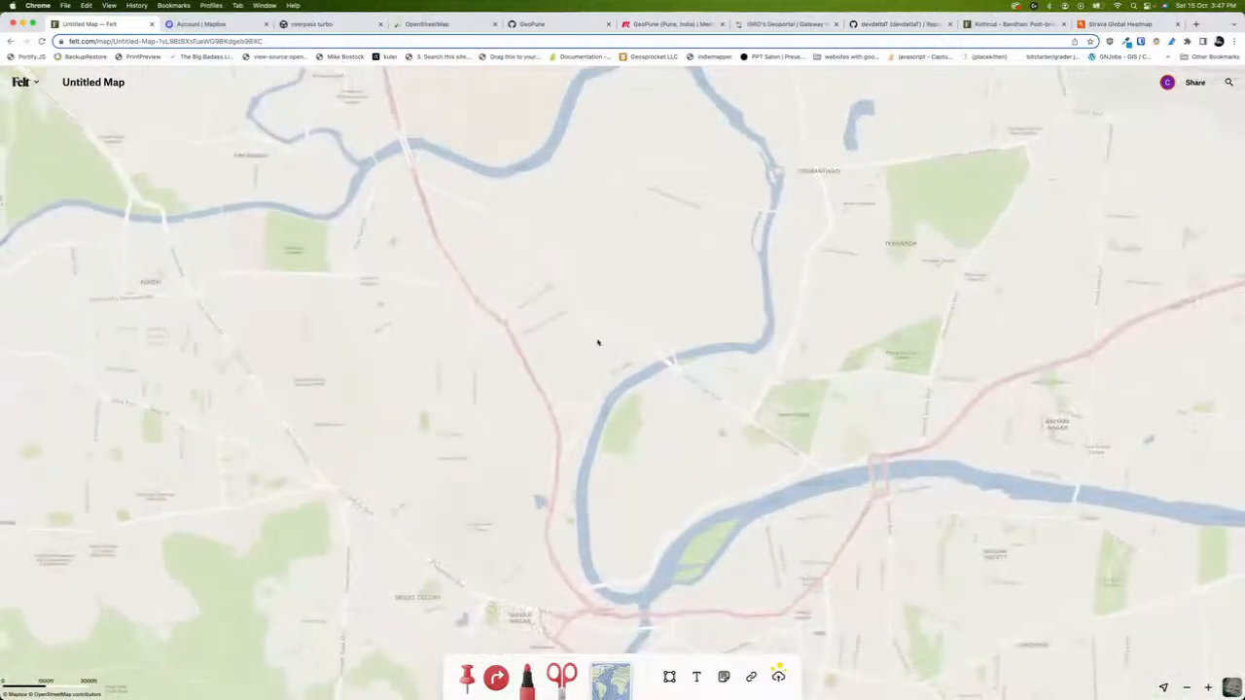
pyautogui.scroll(-3, 608, 338)
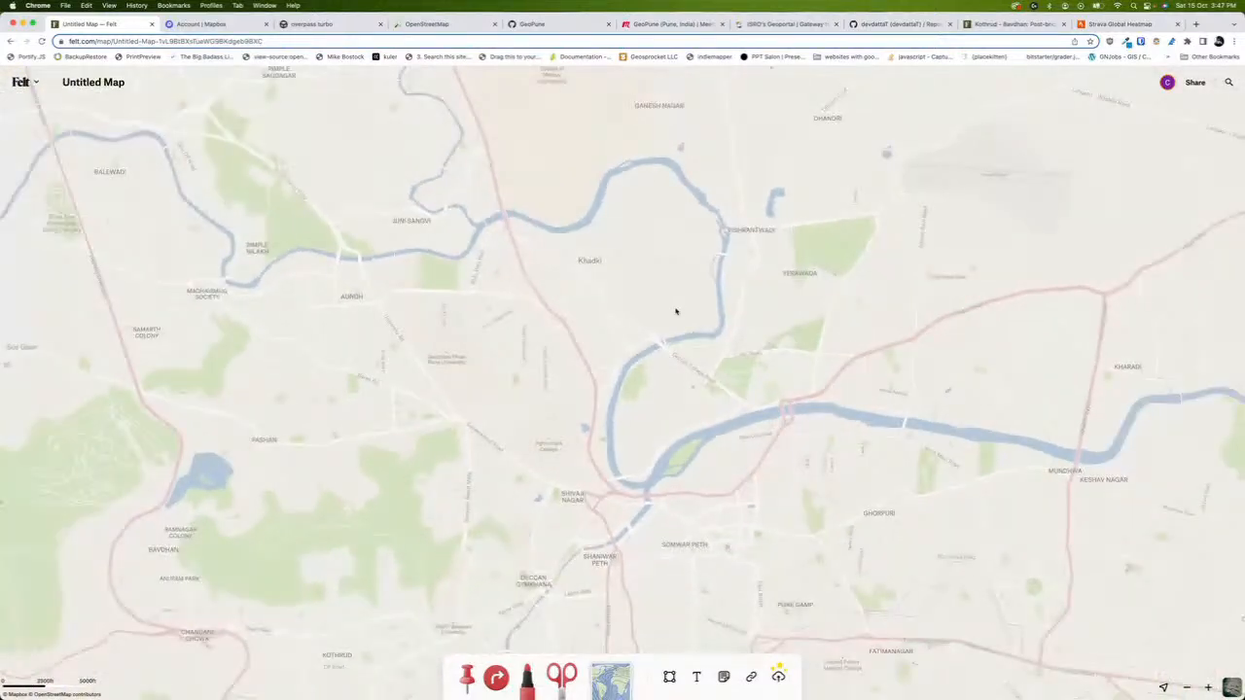
pyautogui.scroll(5, 633, 408)
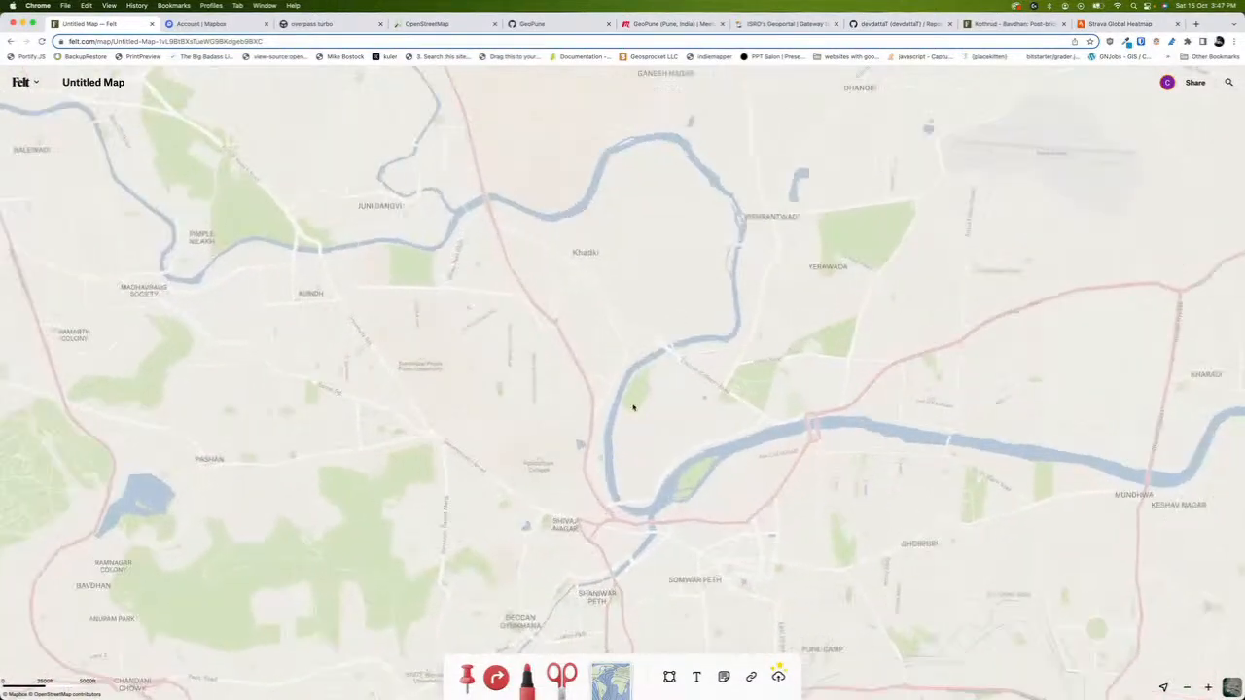
pyautogui.scroll(-2, 633, 409)
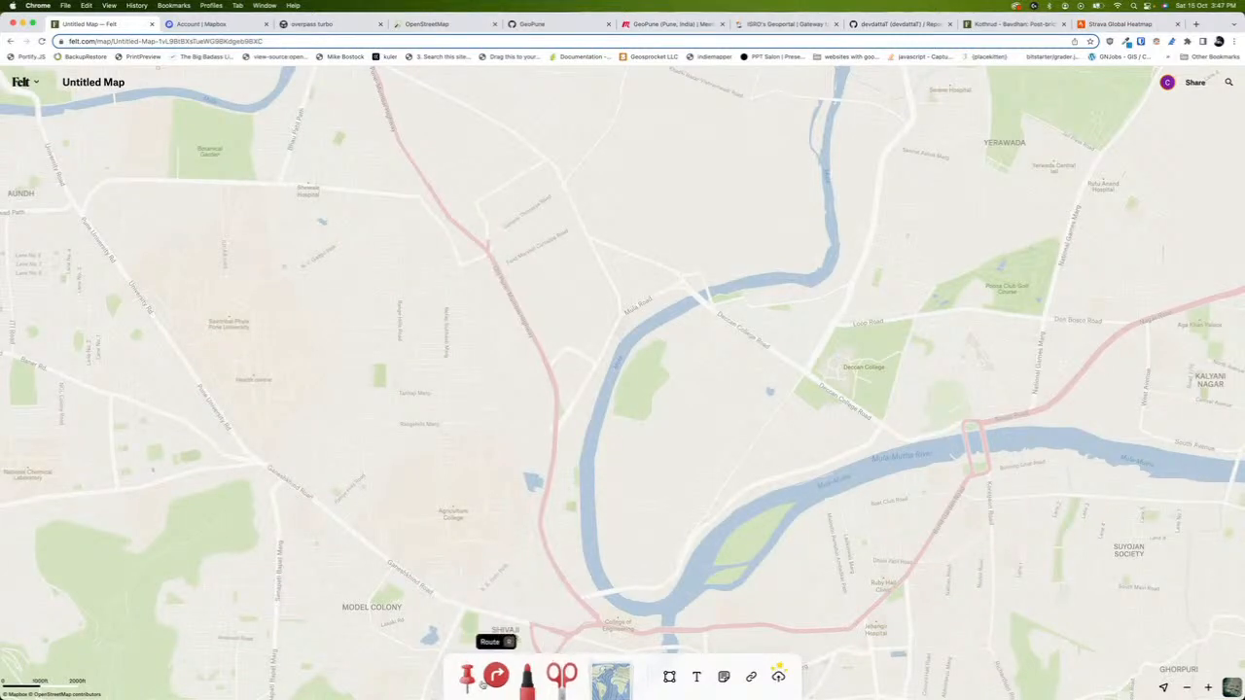
pyautogui.click(467, 678)
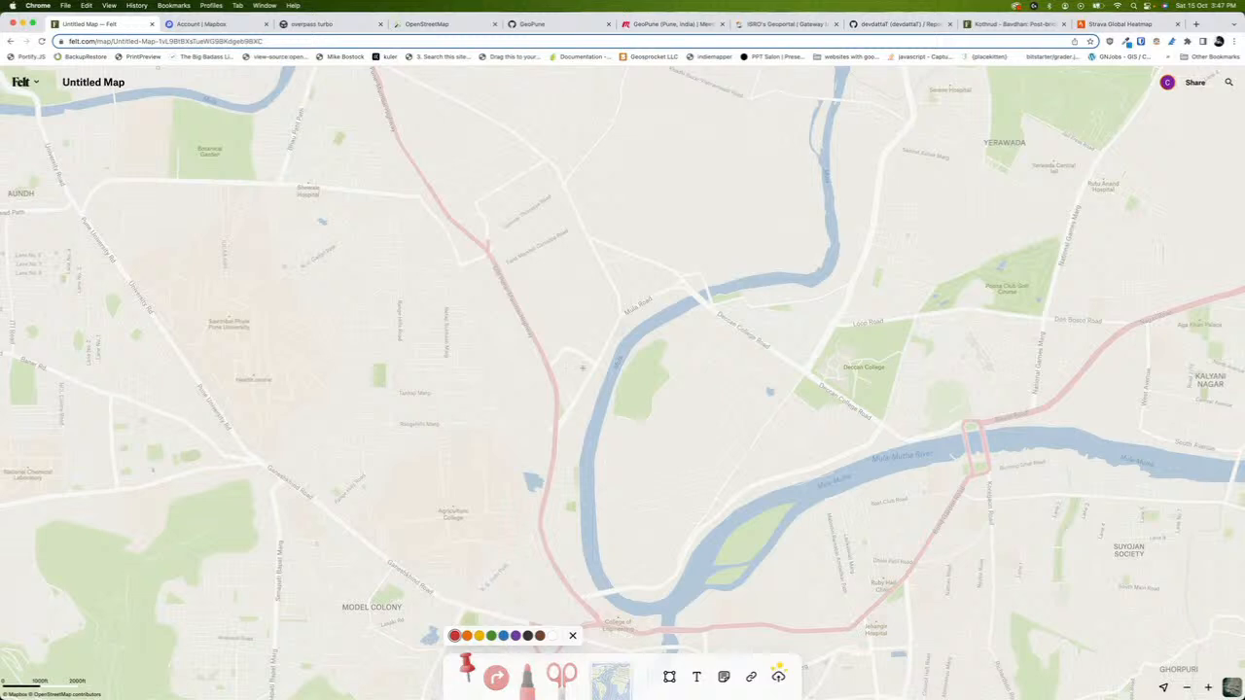
pyautogui.click(582, 367)
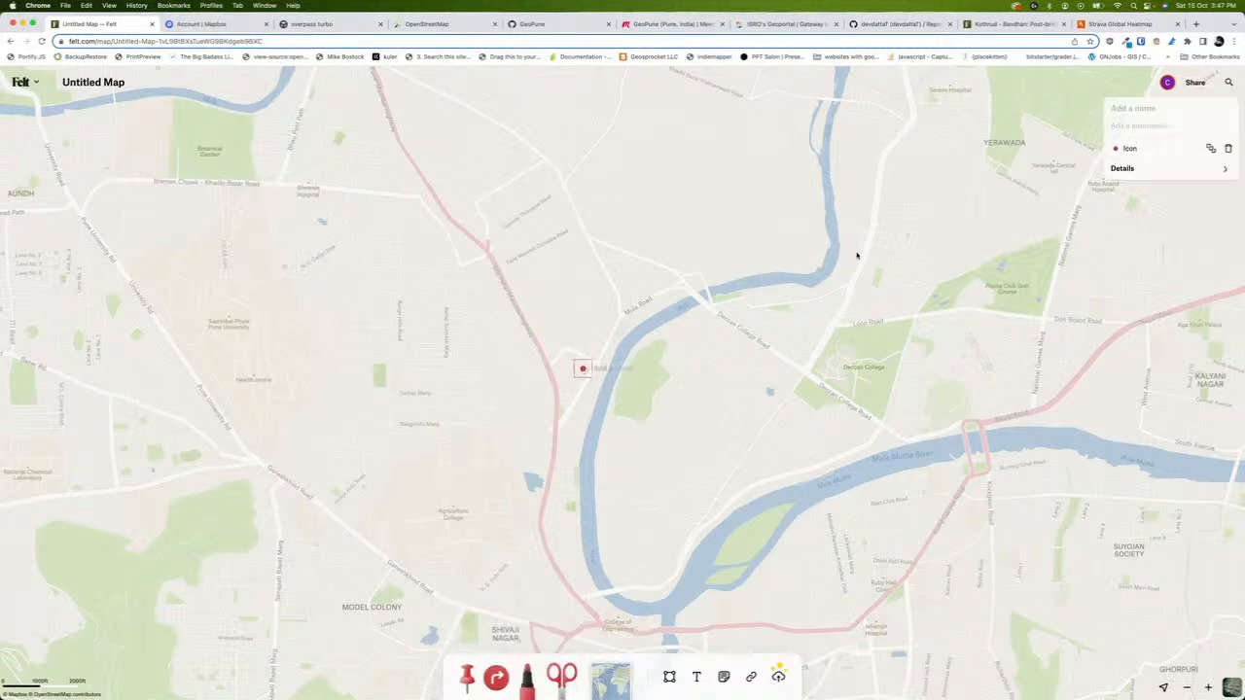
# Change the pin's icon to a grinning face emoji and name it "gsdfgsdfg"
pyautogui.click(1118, 149)
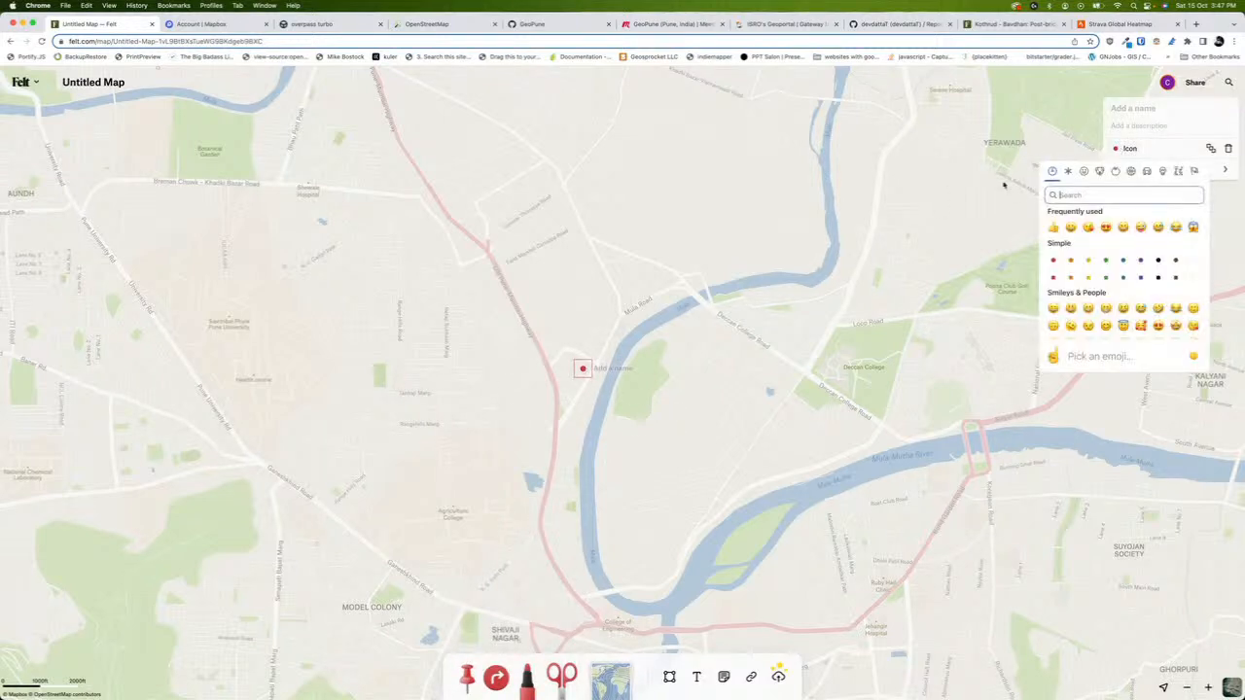
pyautogui.click(1070, 227)
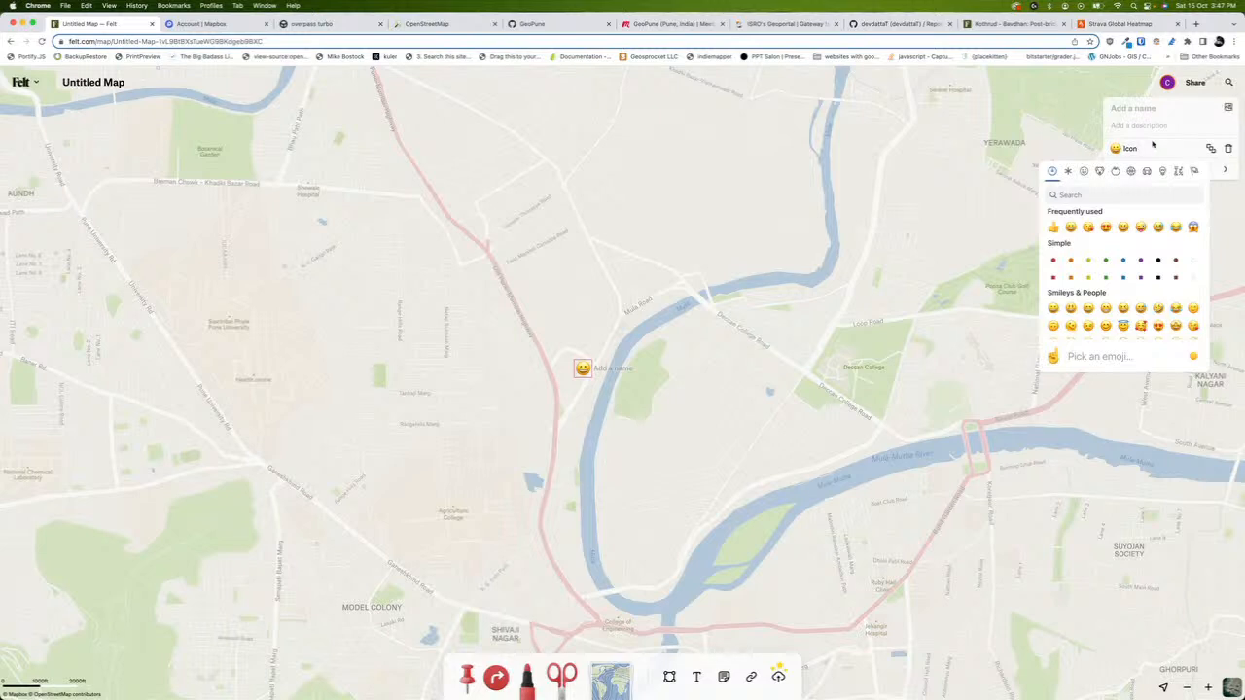
pyautogui.click(1147, 121)
pyautogui.click(1145, 109)
pyautogui.write('gsdfgsdfg')
pyautogui.press('Return')
# Delete the emoji pin "gsdfgsdfg" from the map
pyautogui.click(630, 317)
pyautogui.moveTo(584, 368); pyautogui.dragTo(470, 302)
pyautogui.click(470, 303)
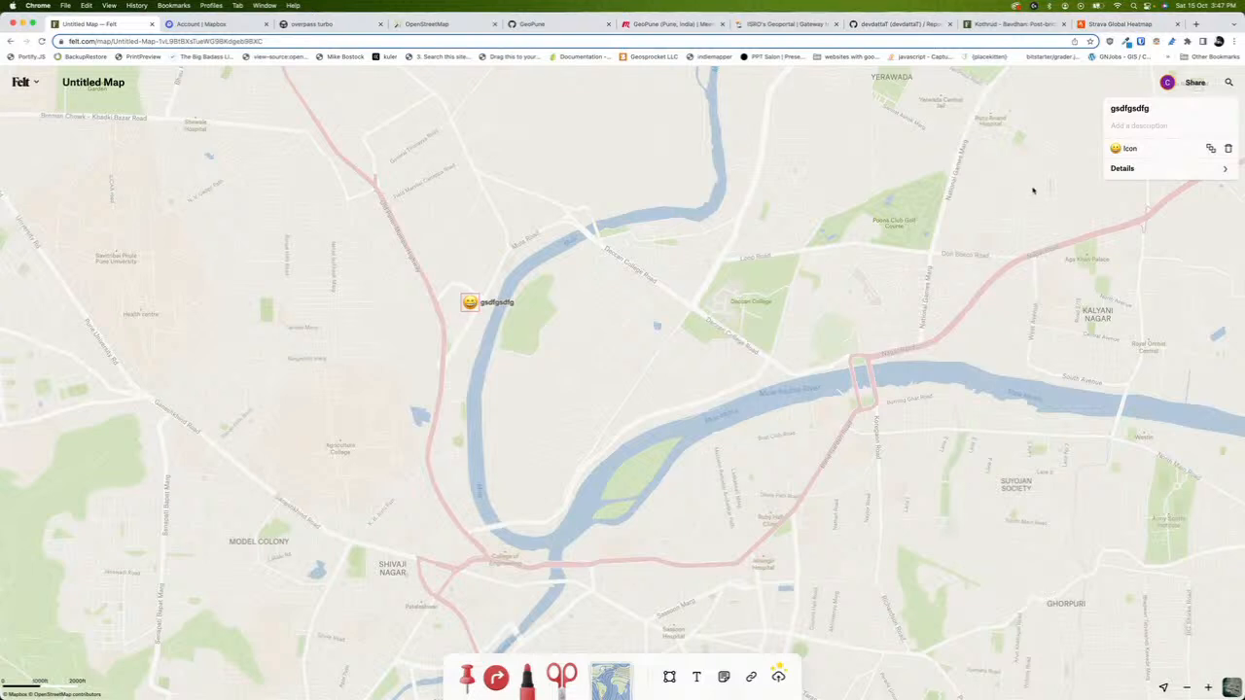
pyautogui.click(1229, 150)
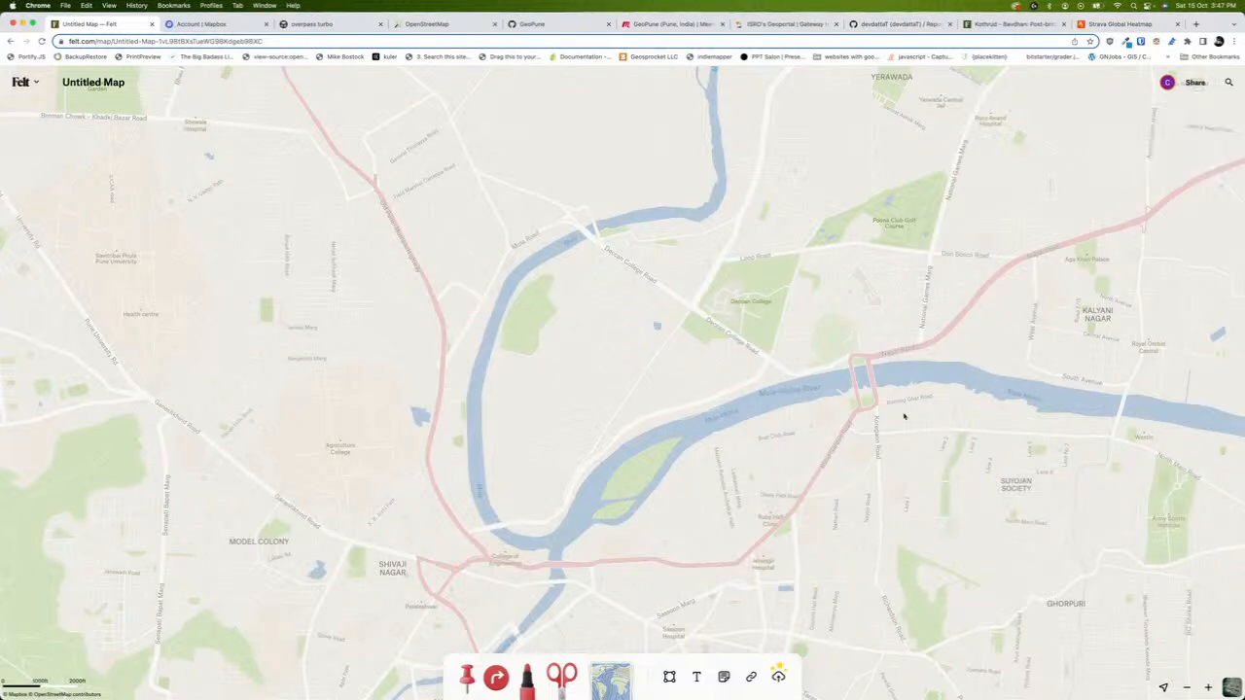
# Draw a red driving route from the river crossing near College of Engineering to the road west of Yerawada
pyautogui.click(496, 676)
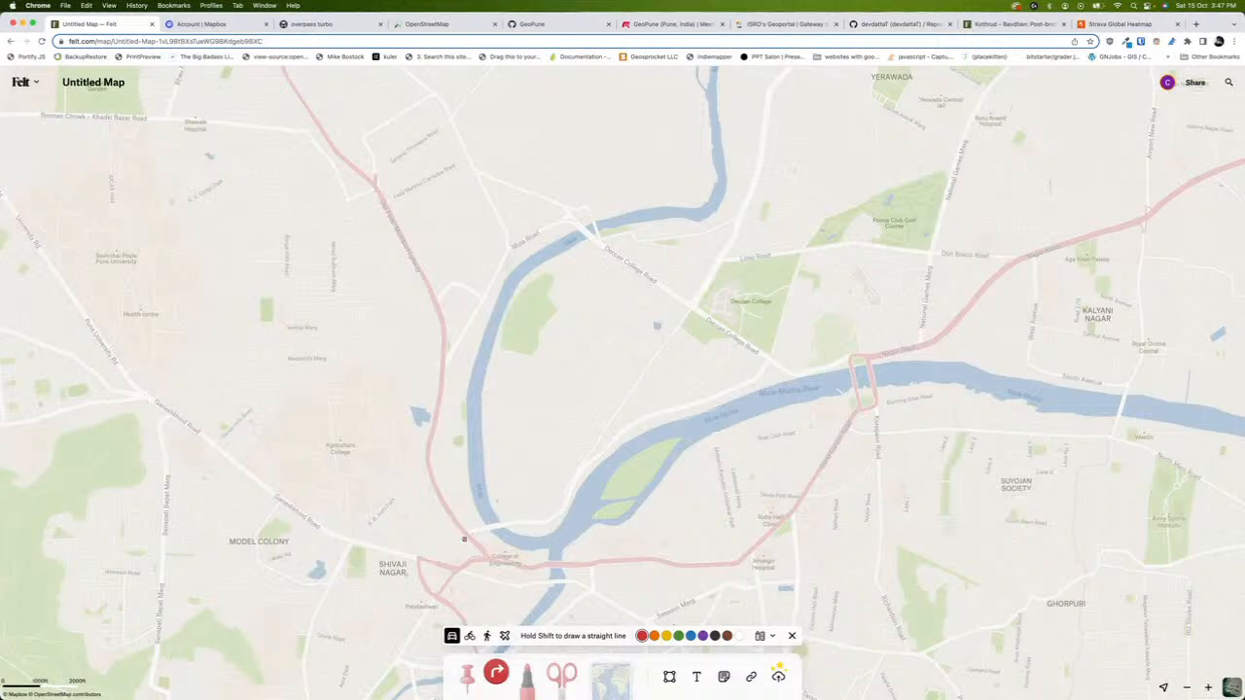
pyautogui.click(480, 527)
pyautogui.click(766, 104)
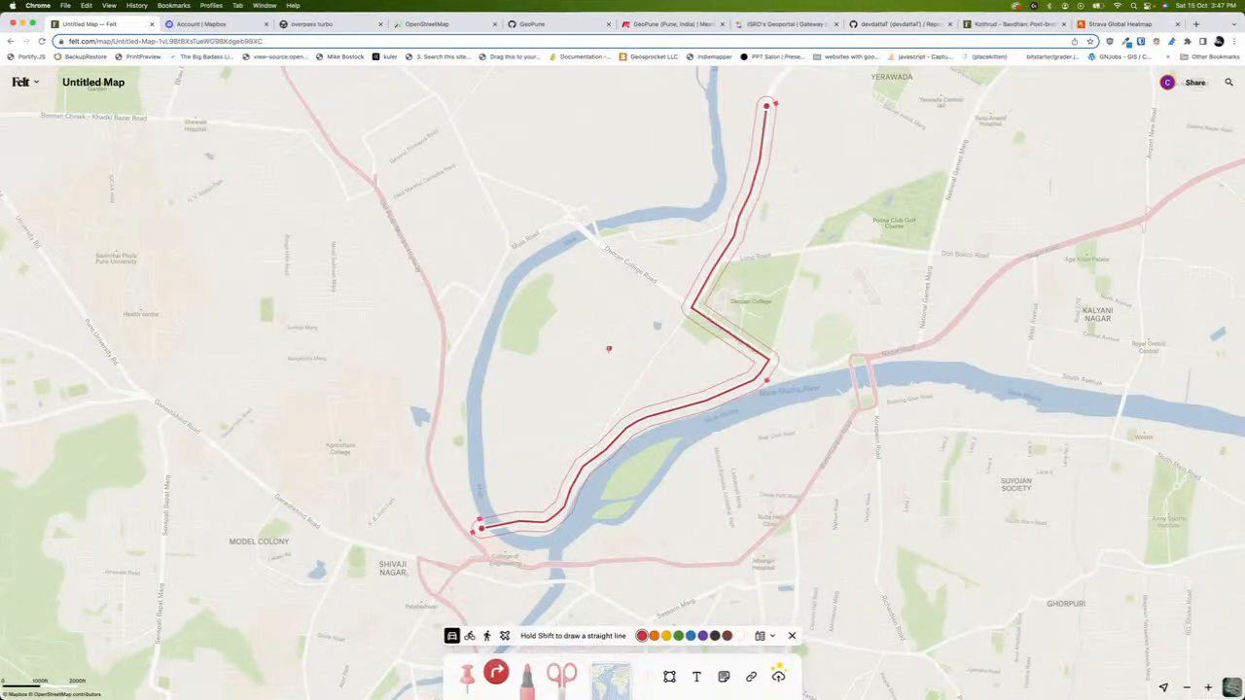
pyautogui.press('Escape')
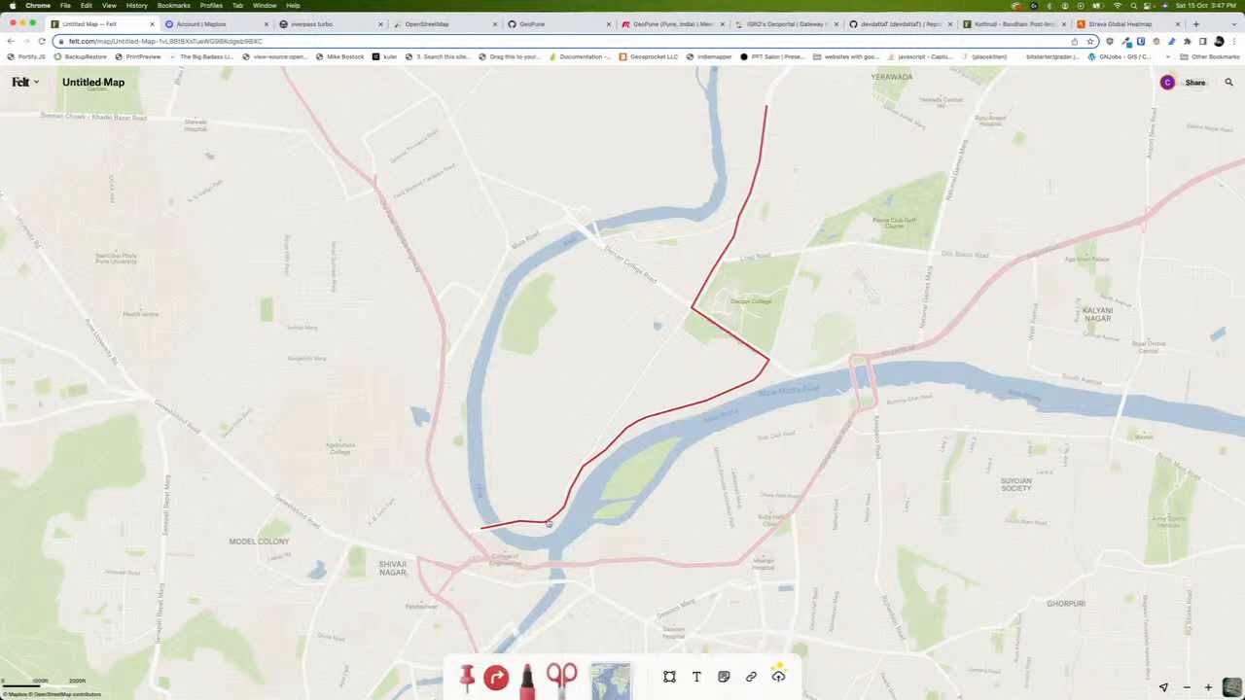
# Reshape the red route with an extra waypoint beside Agriculture College, northwest of Shivaji Nagar
pyautogui.click(557, 520)
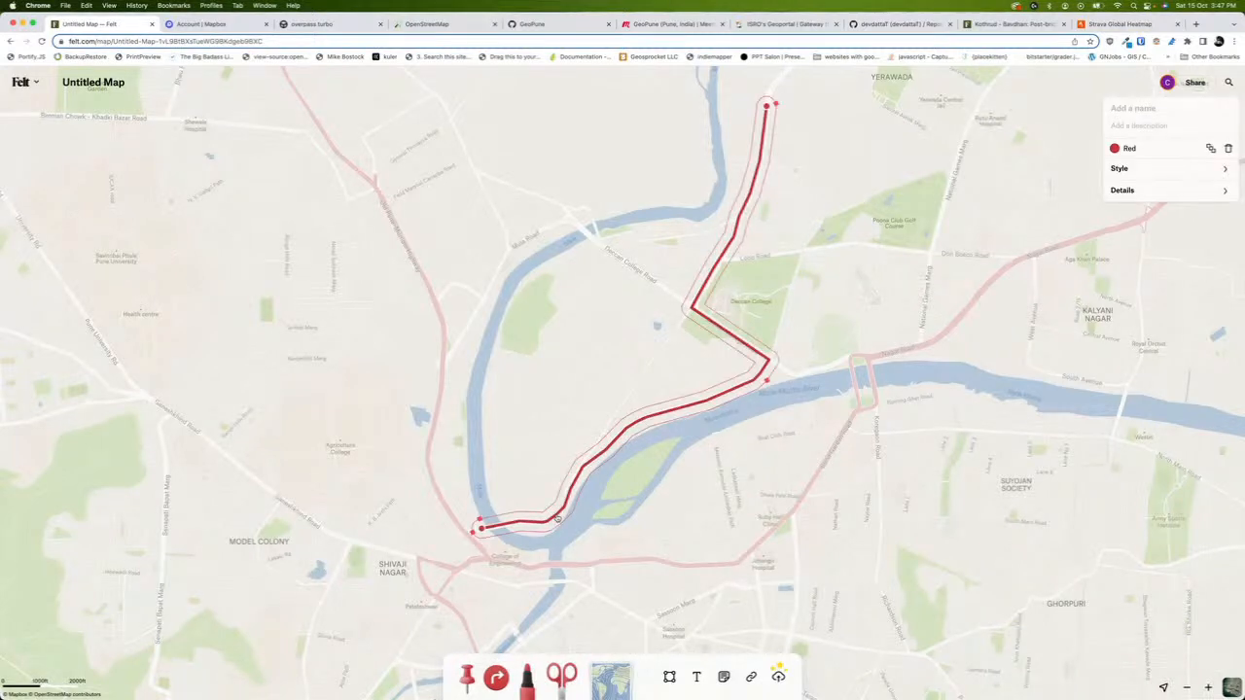
pyautogui.moveTo(557, 519); pyautogui.dragTo(316, 449)
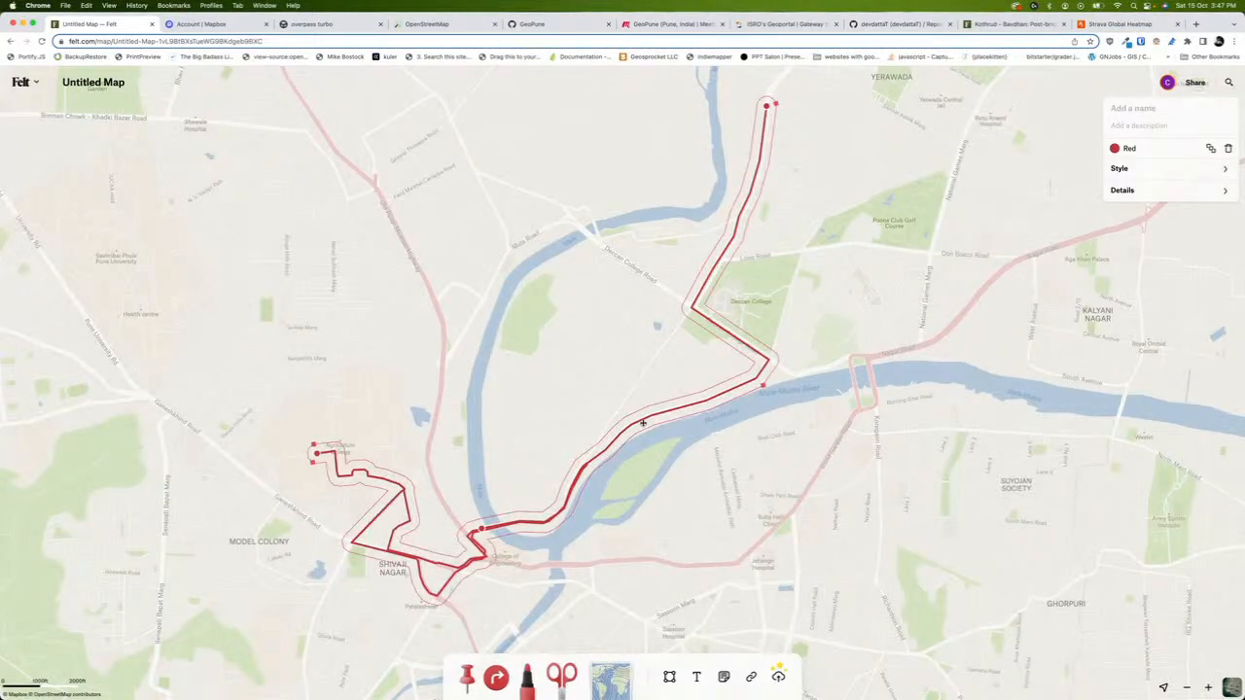
pyautogui.click(781, 287)
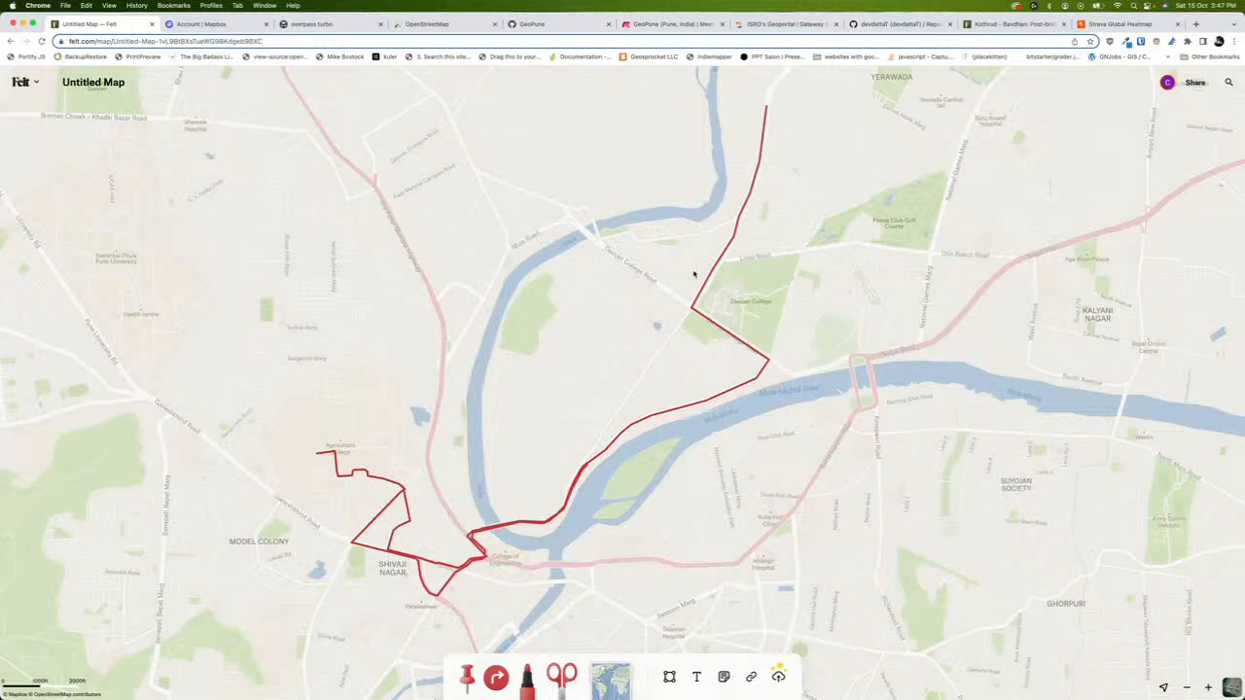
# Name the red route "Route 2" and change its colour to purple
pyautogui.click(710, 281)
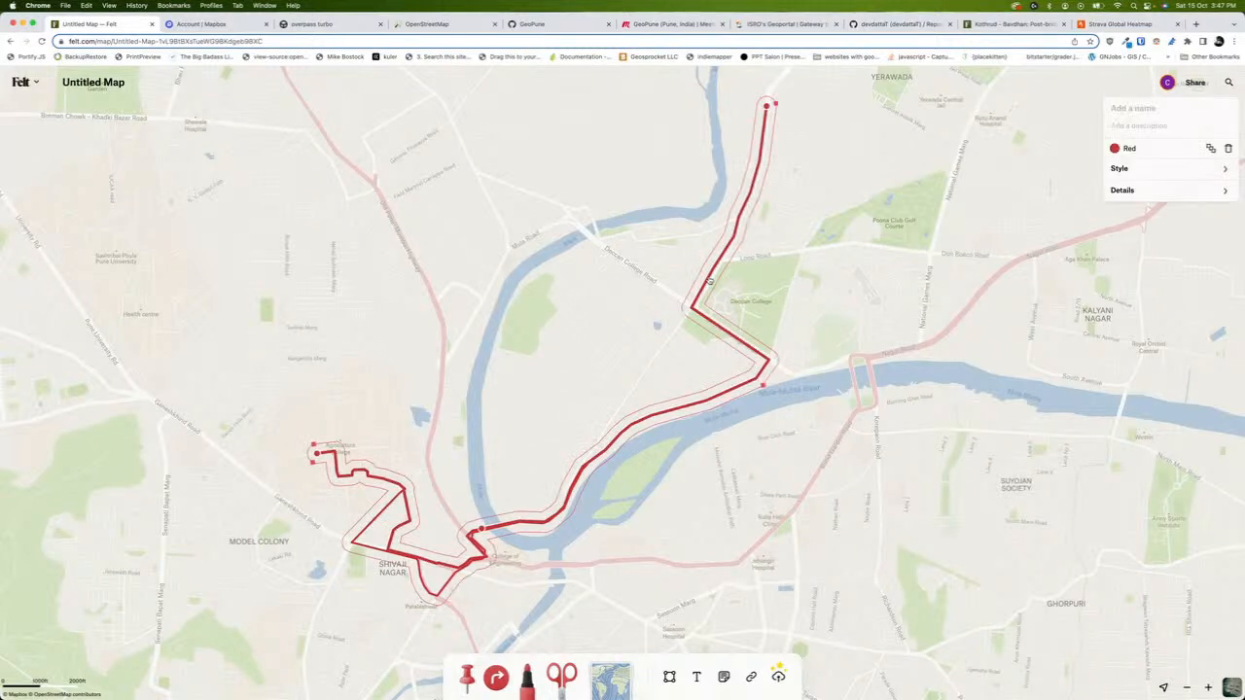
pyautogui.click(1141, 107)
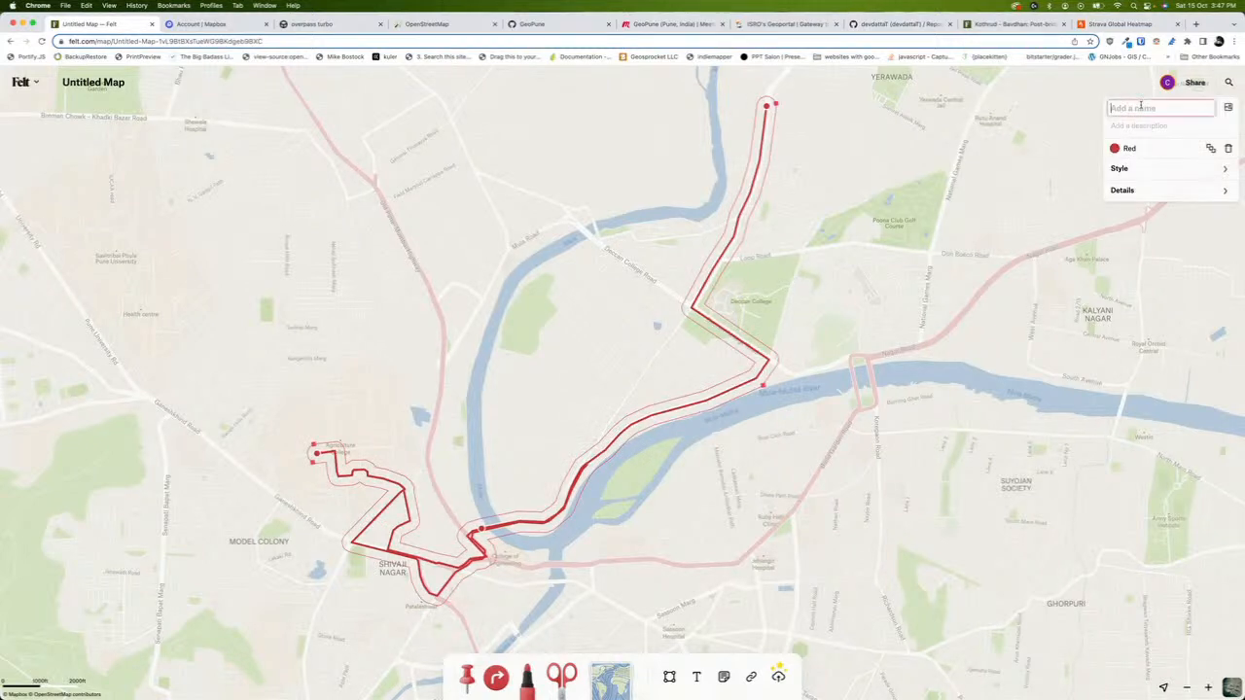
pyautogui.write('Route 2')
pyautogui.press('Return')
pyautogui.click(1114, 147)
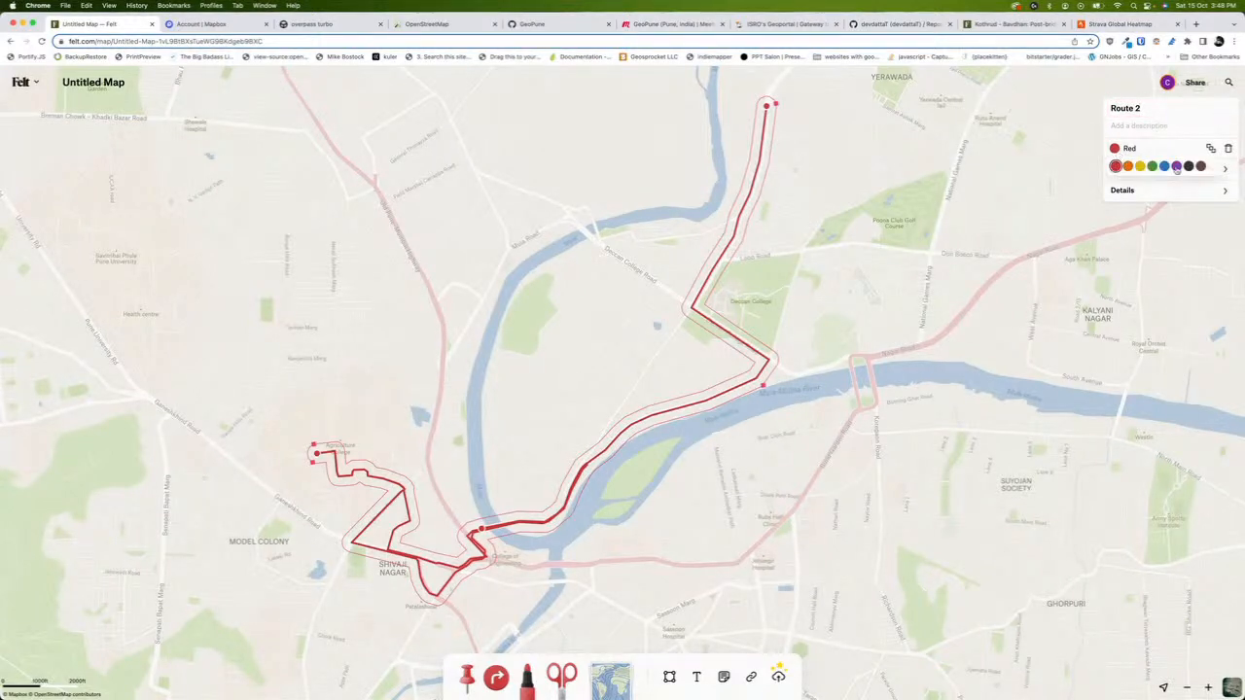
pyautogui.click(1177, 167)
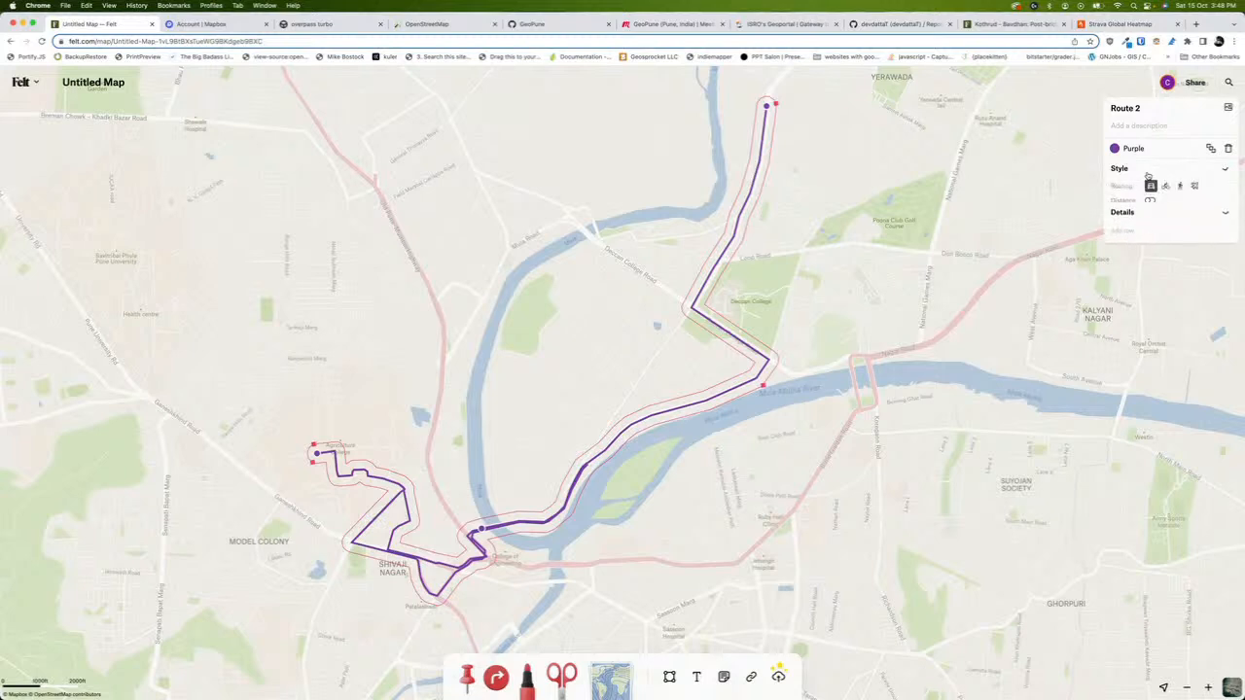
# Try cycling routing for Route 2, settle on walking, and turn on its distance label
pyautogui.click(1164, 186)
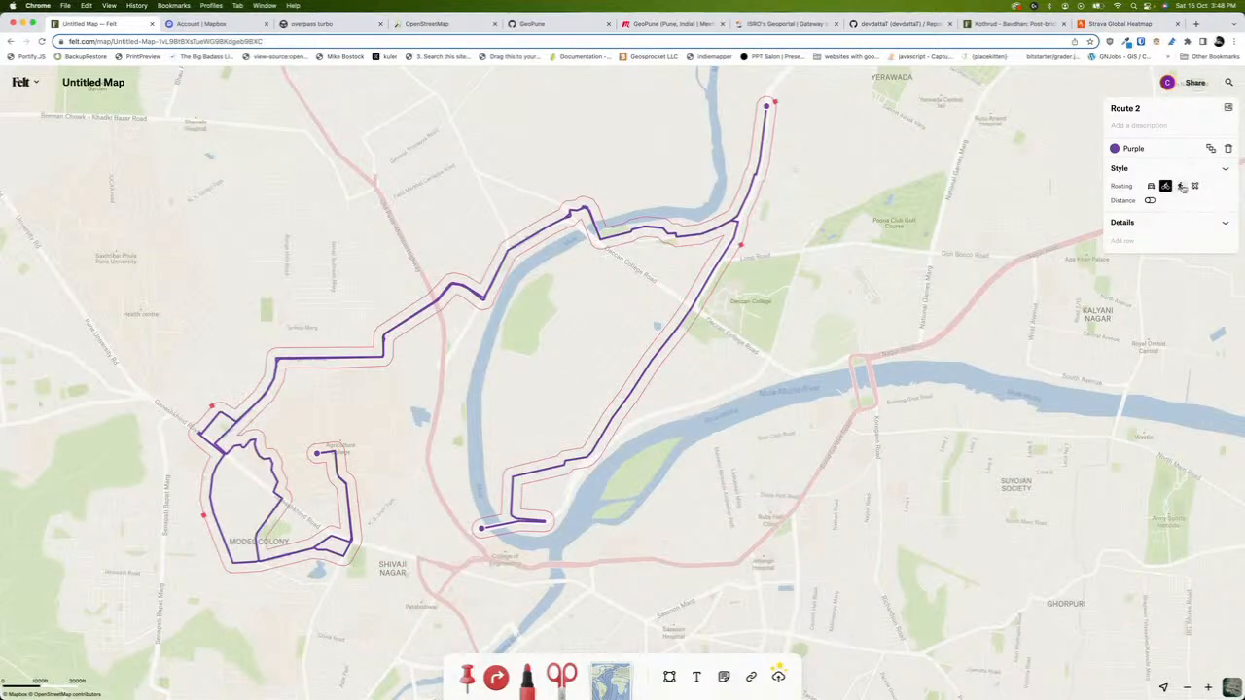
pyautogui.click(1181, 186)
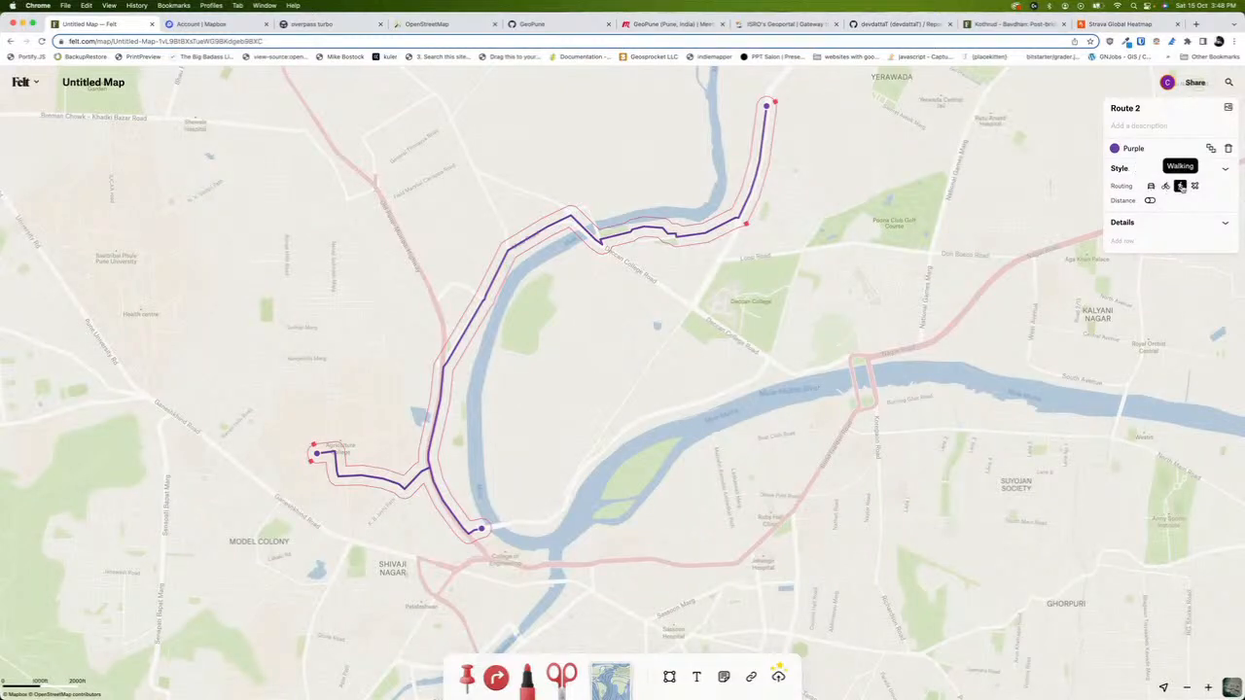
pyautogui.click(1149, 200)
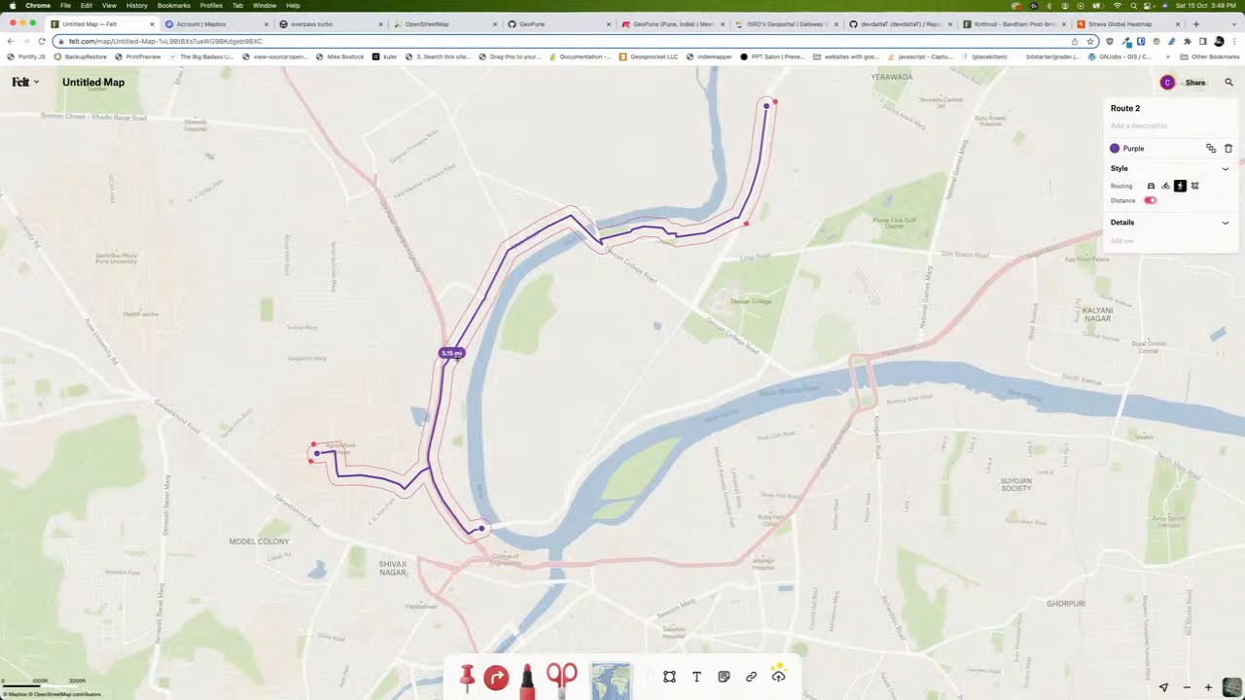
pyautogui.scroll(3, 454, 356)
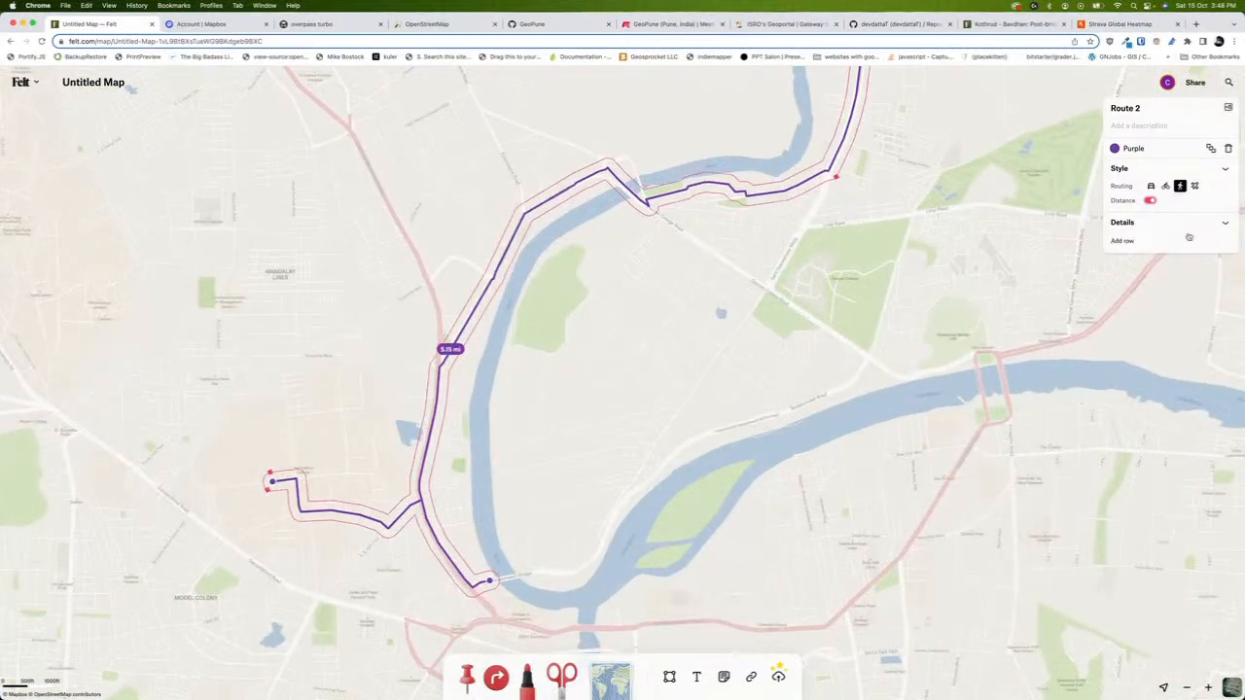
# Attach the dark road-map screenshot from the Desktop folder to Route 2 as its image
pyautogui.click(1222, 224)
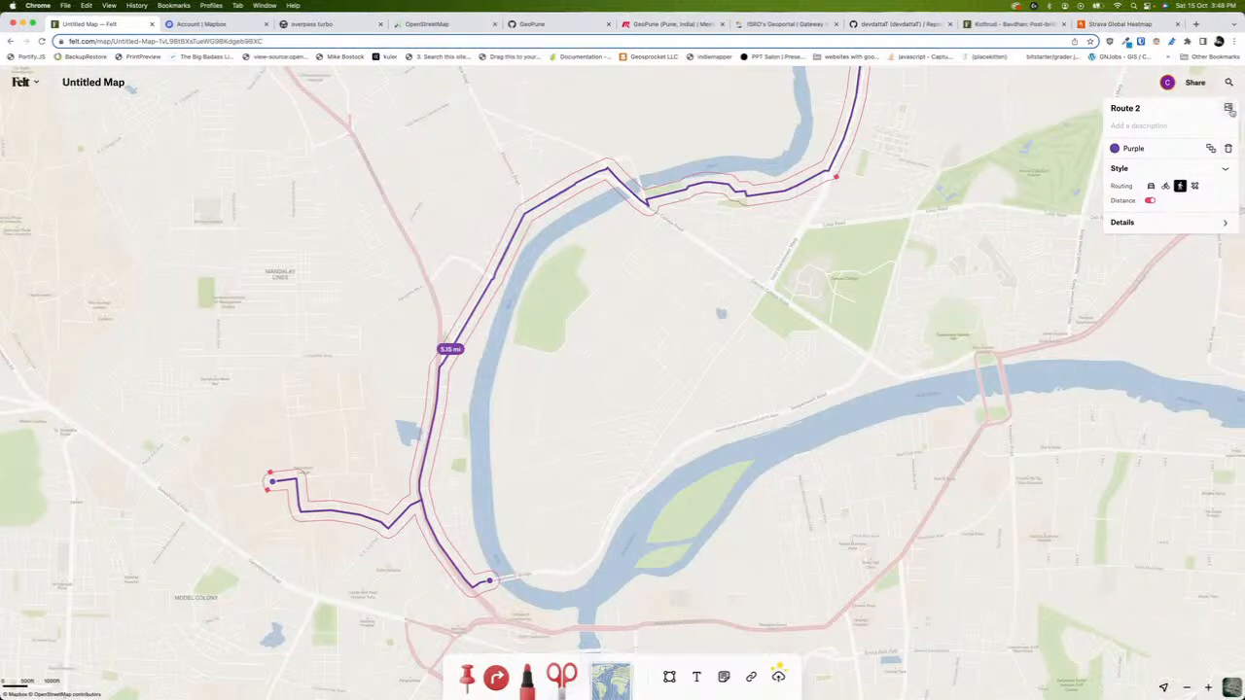
pyautogui.click(1229, 109)
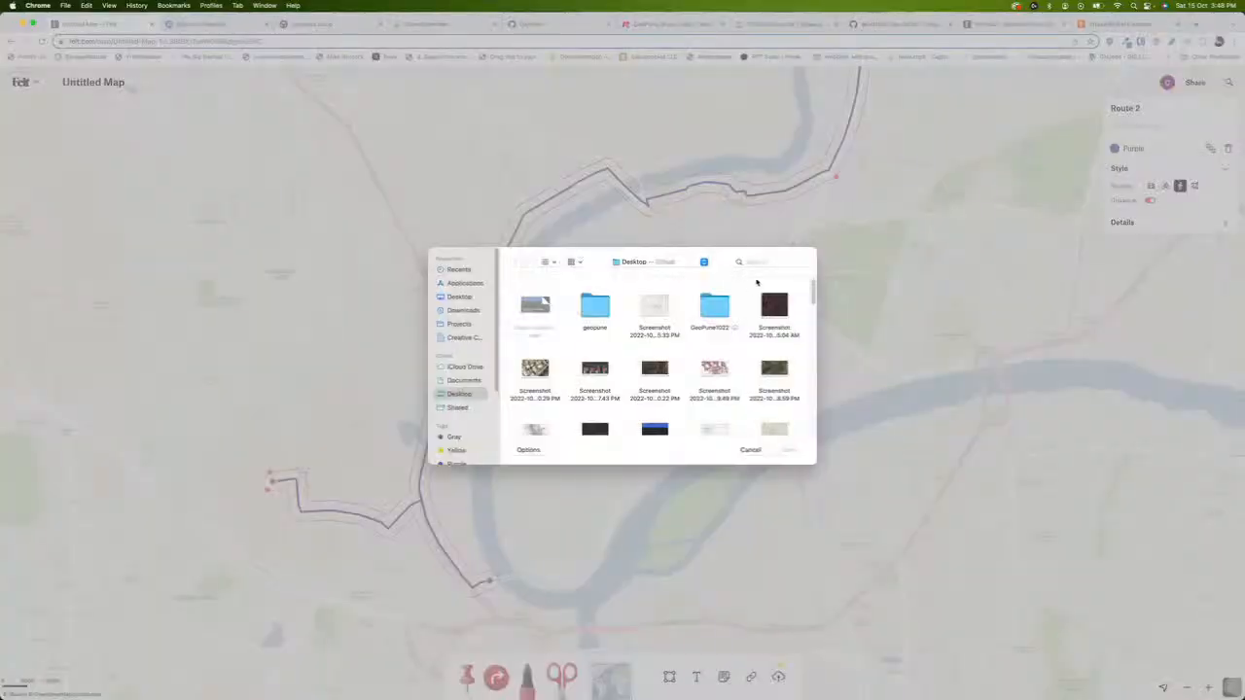
pyautogui.click(774, 307)
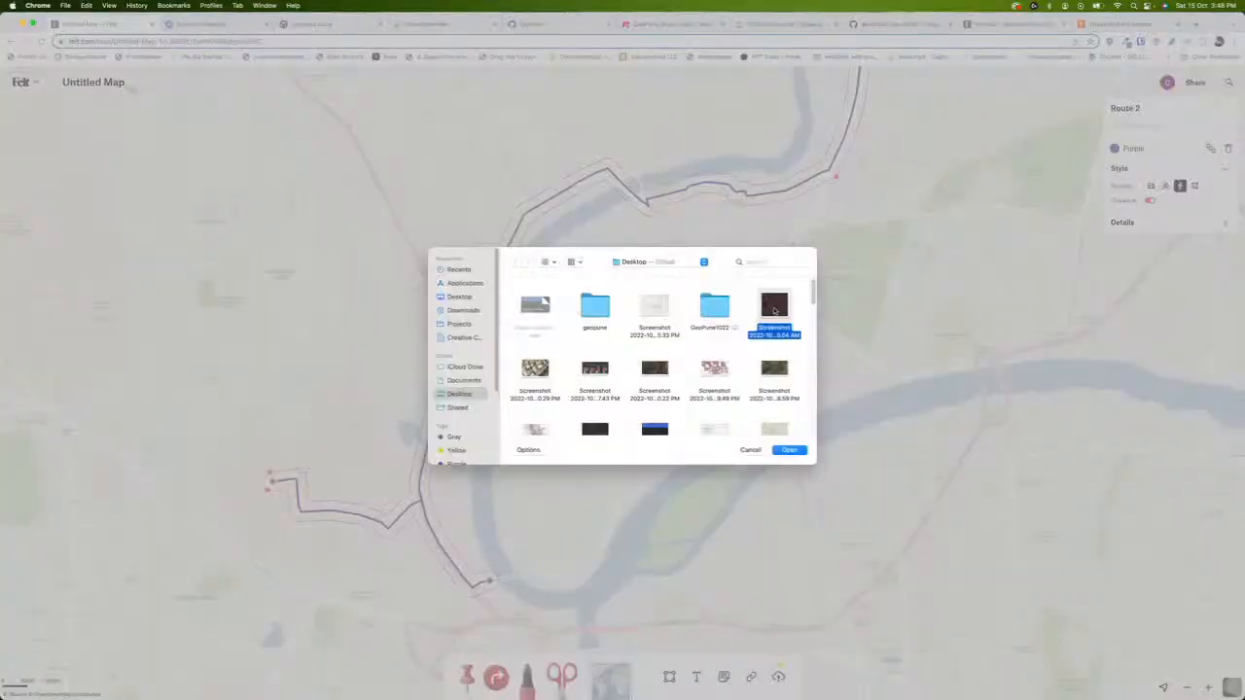
pyautogui.click(788, 449)
pyautogui.scroll(-6, 892, 255)
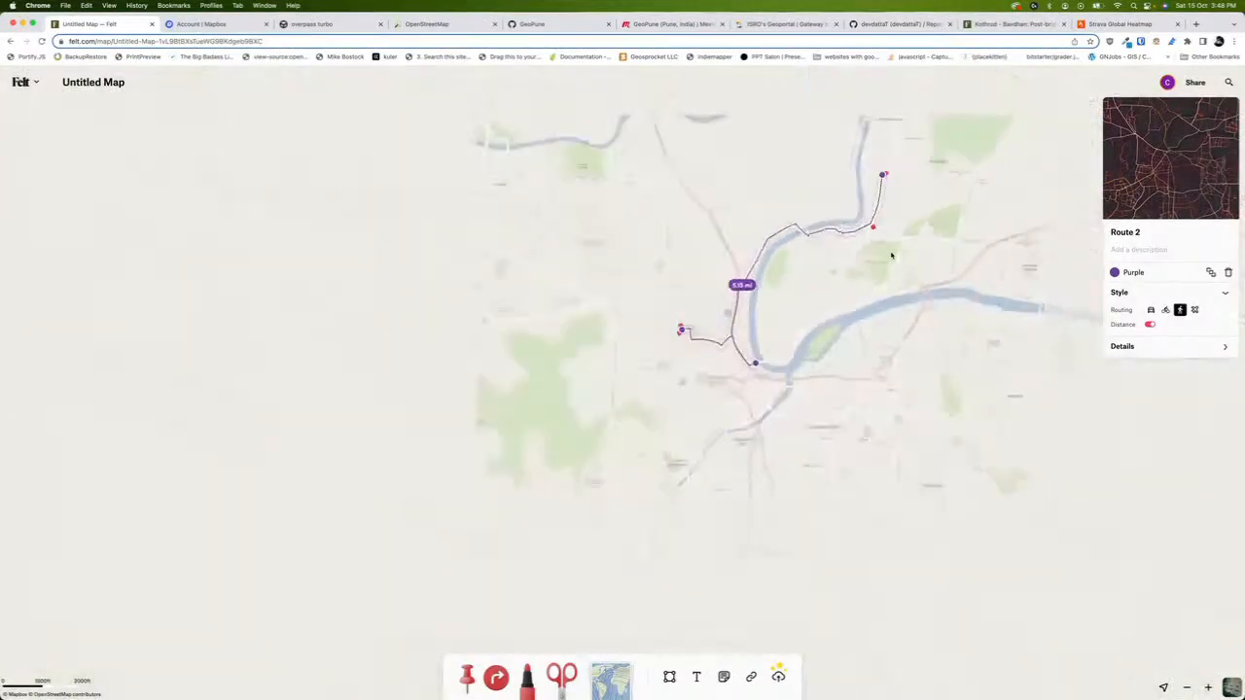
pyautogui.scroll(6, 839, 270)
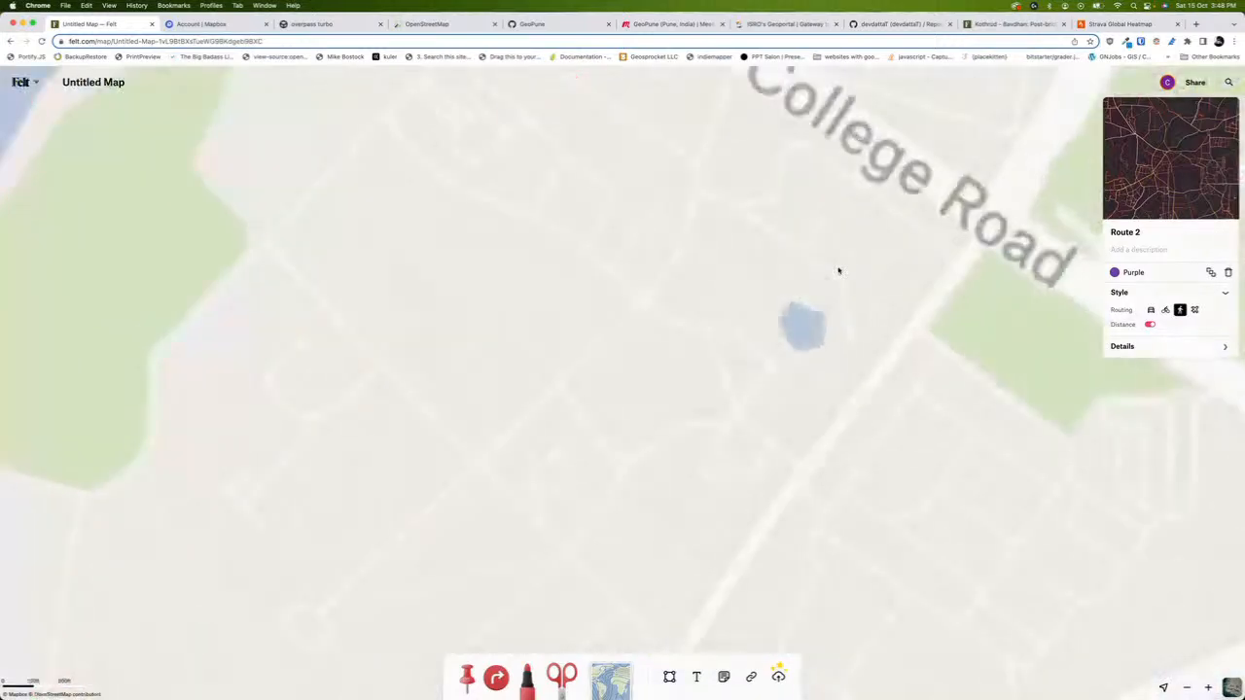
pyautogui.scroll(-3, 762, 261)
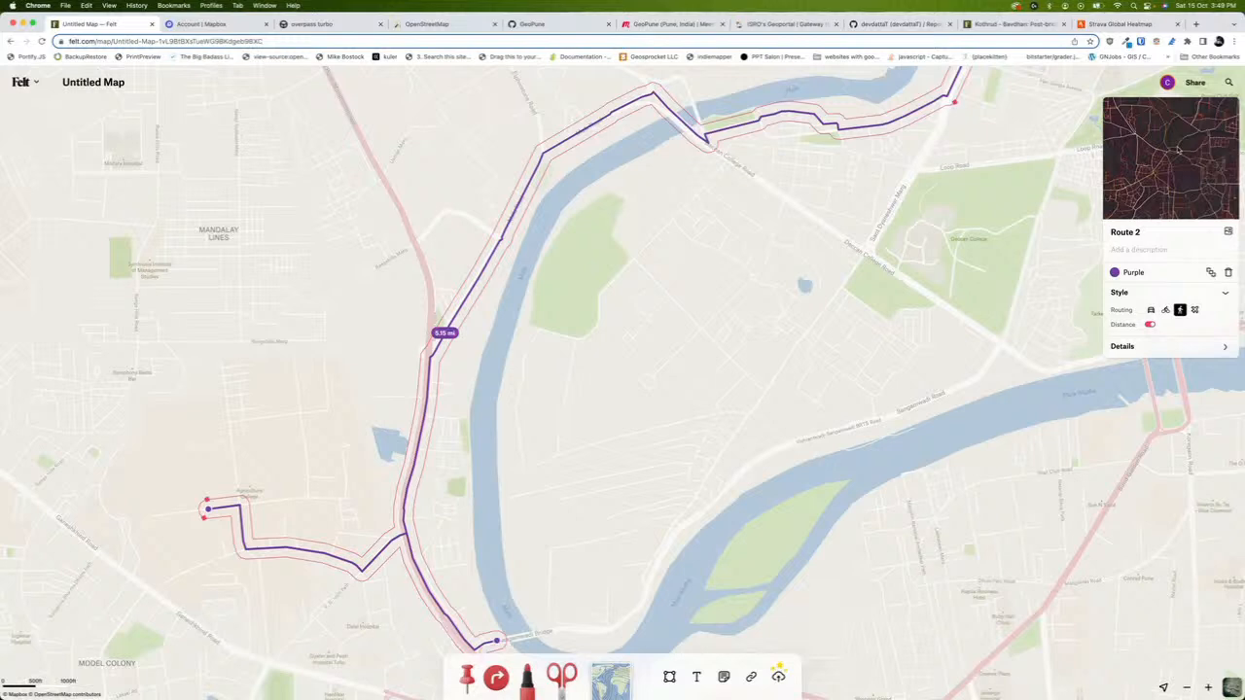
# Delete Route 2 from the map
pyautogui.click(1047, 220)
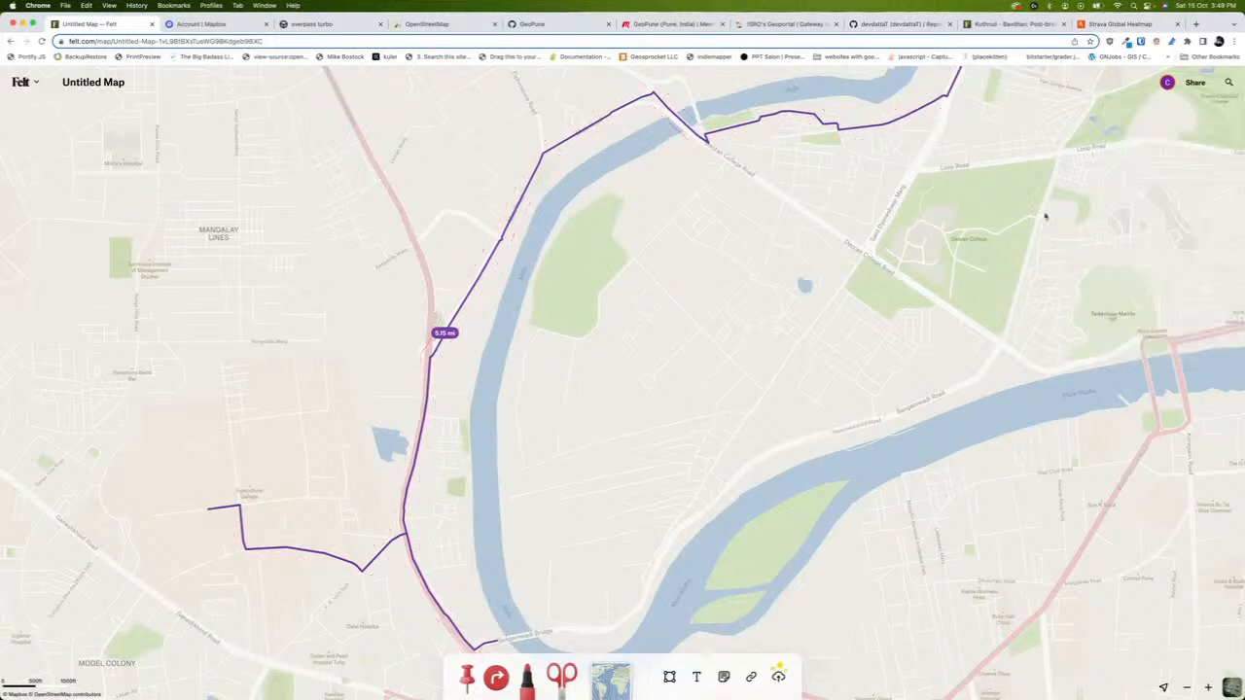
pyautogui.click(863, 130)
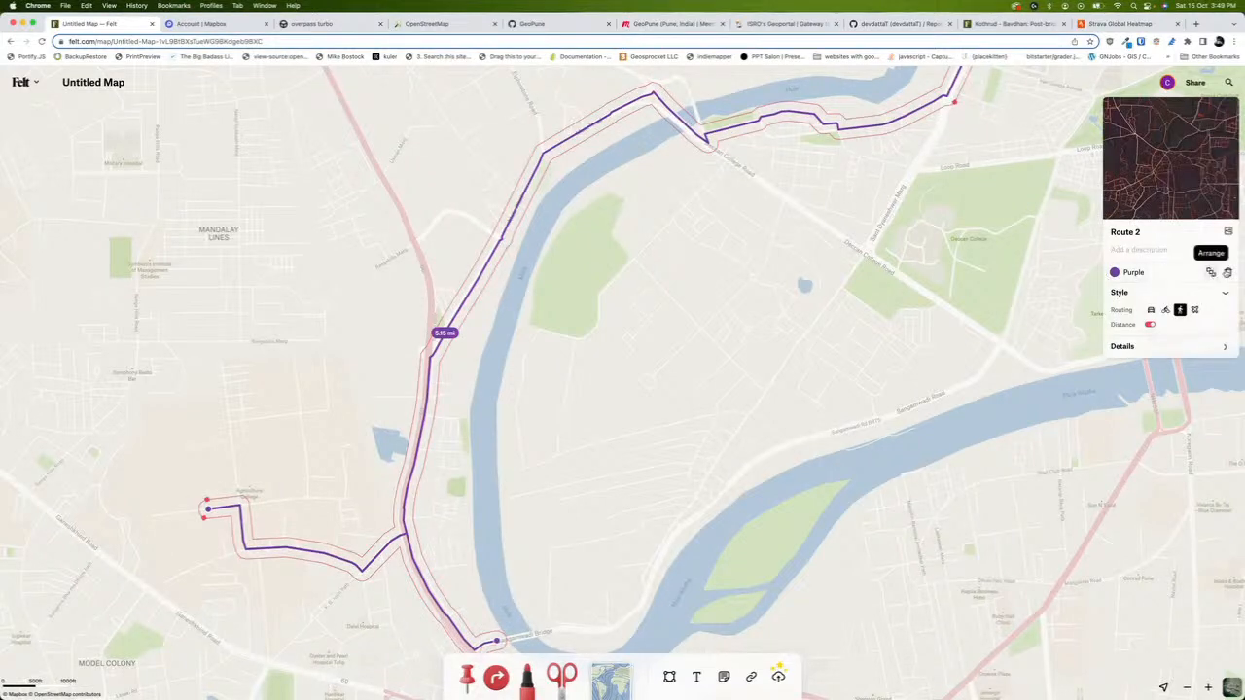
pyautogui.click(1228, 273)
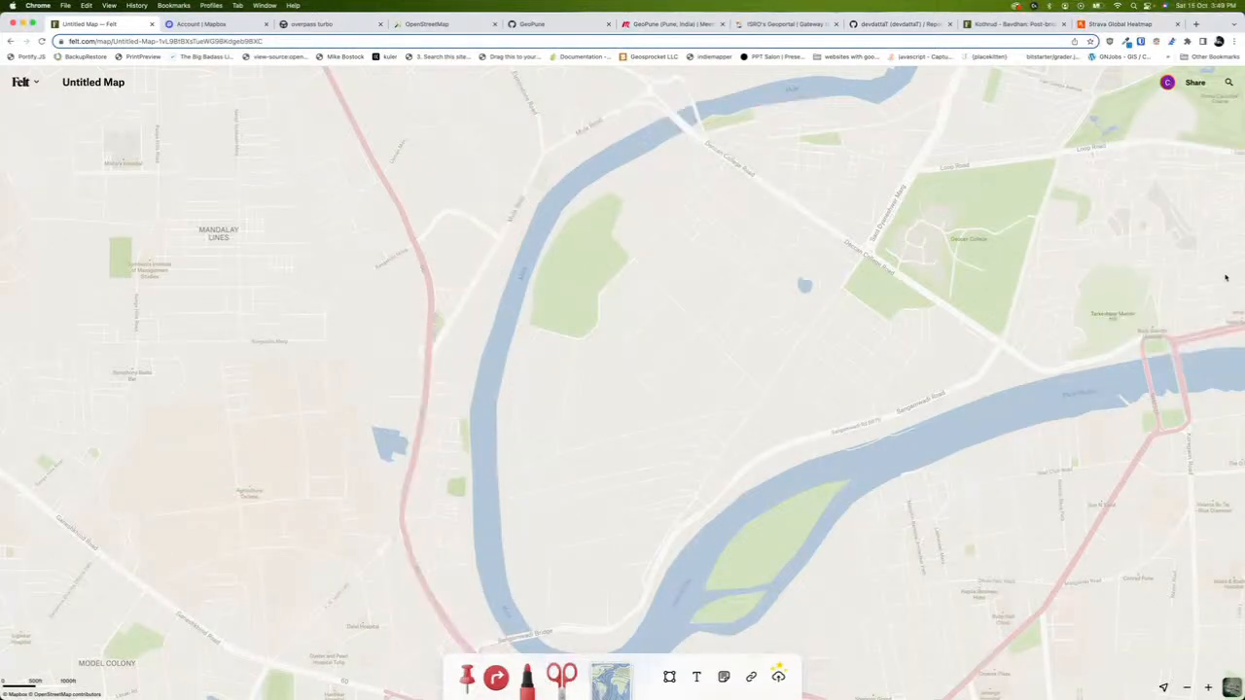
# Preview the clippable building footprints around the river bend with the clipping tool
pyautogui.click(561, 673)
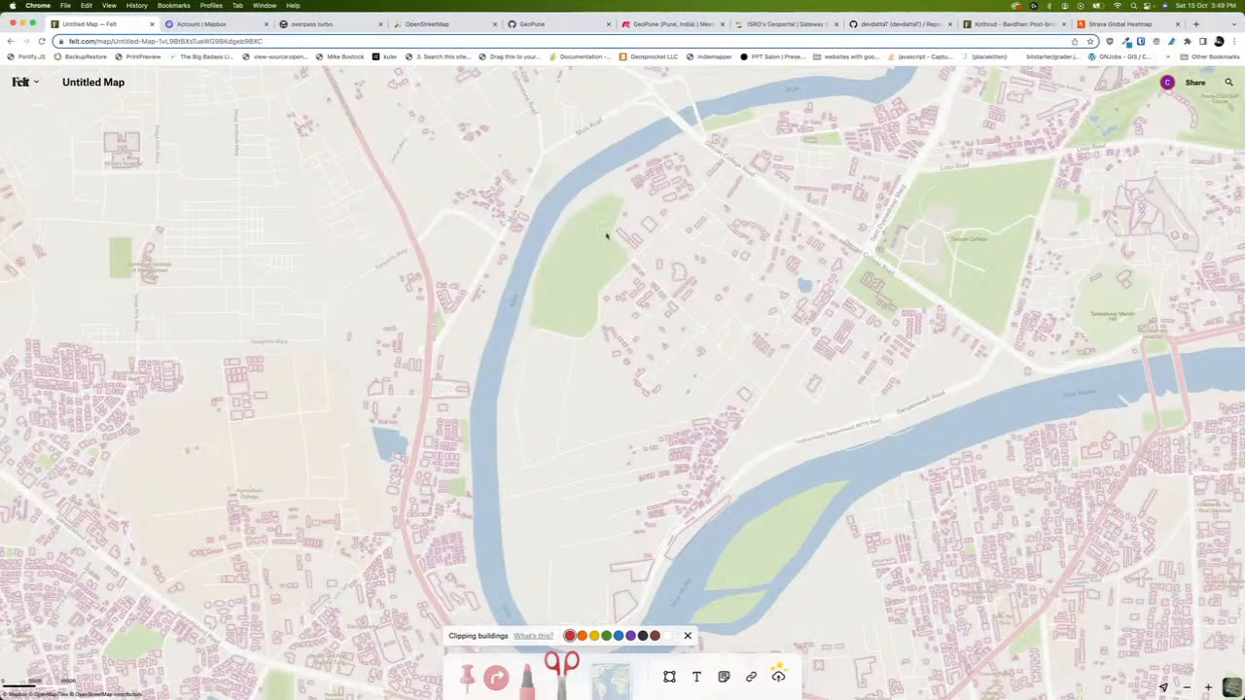
pyautogui.moveTo(615, 170); pyautogui.dragTo(739, 339)
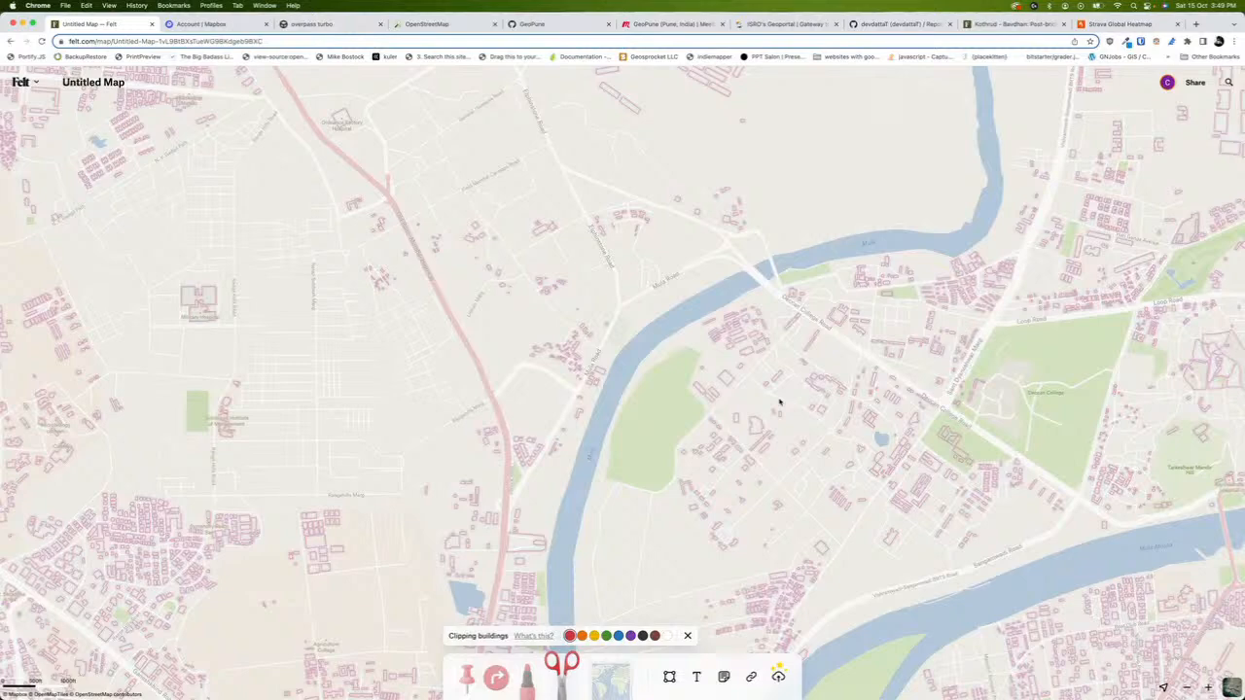
pyautogui.click(687, 635)
# Browse the layer library's Featured, Boundaries, Climate and Infrastructure collections for available map layers
pyautogui.click(613, 678)
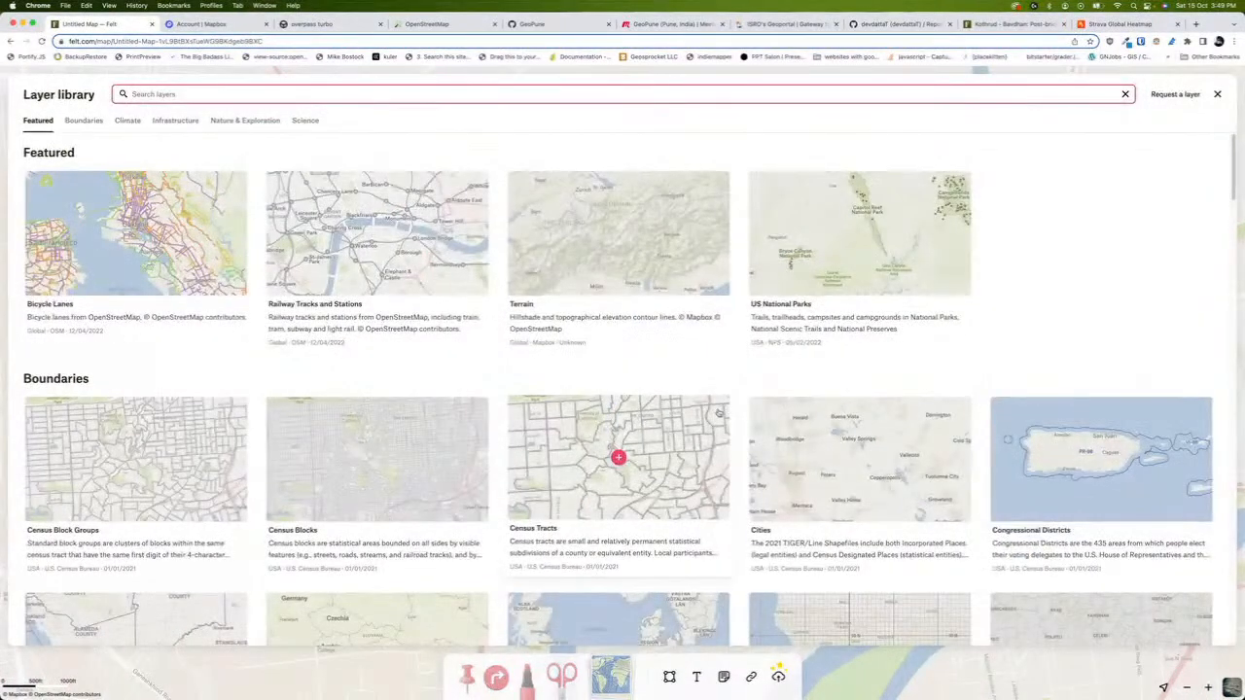
pyautogui.scroll(-1, 739, 451)
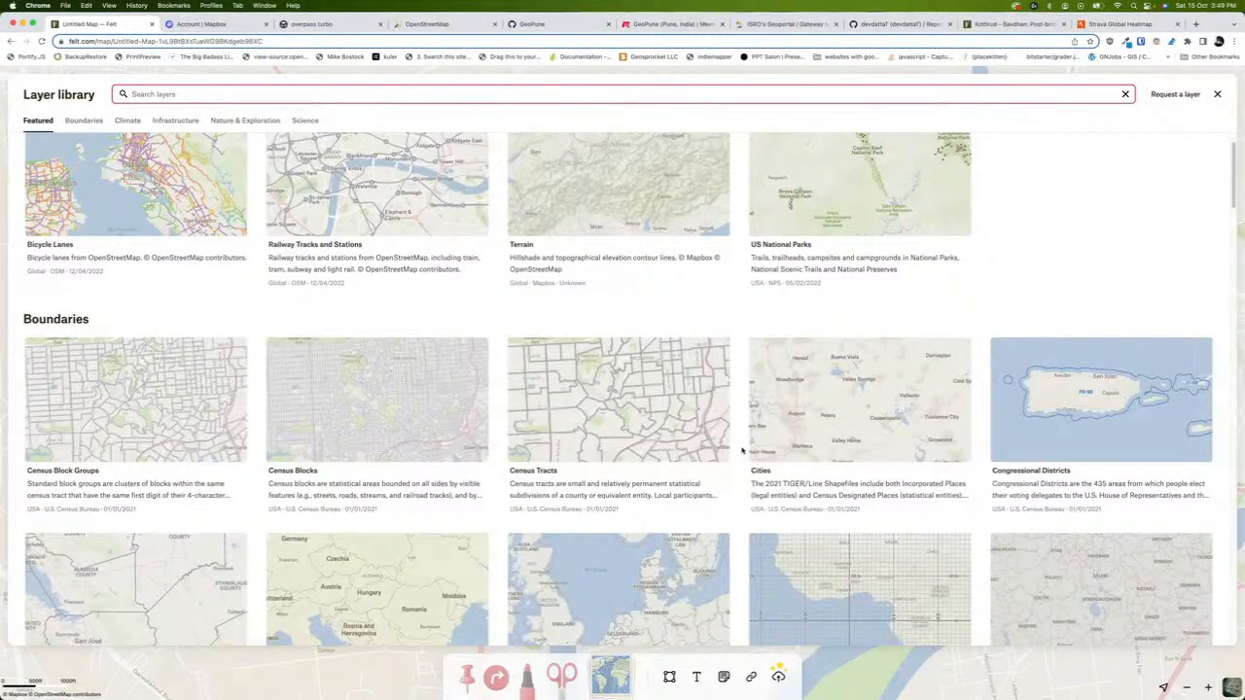
pyautogui.scroll(-5, 741, 450)
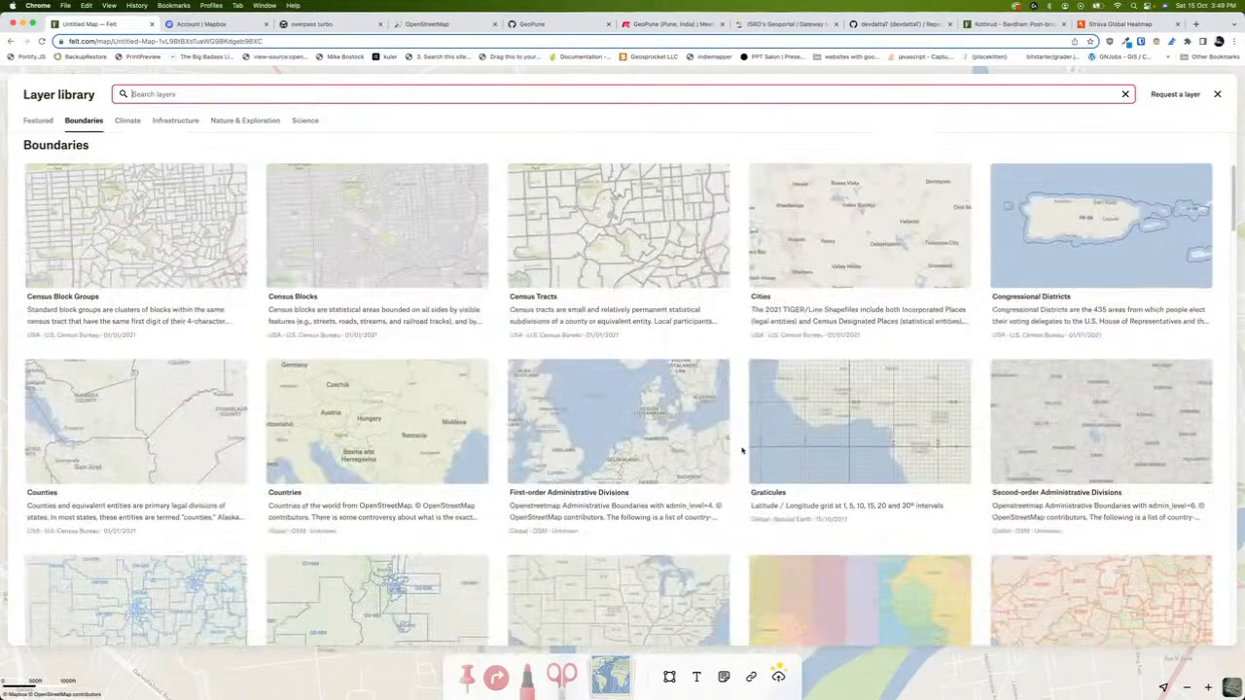
pyautogui.scroll(-12, 741, 450)
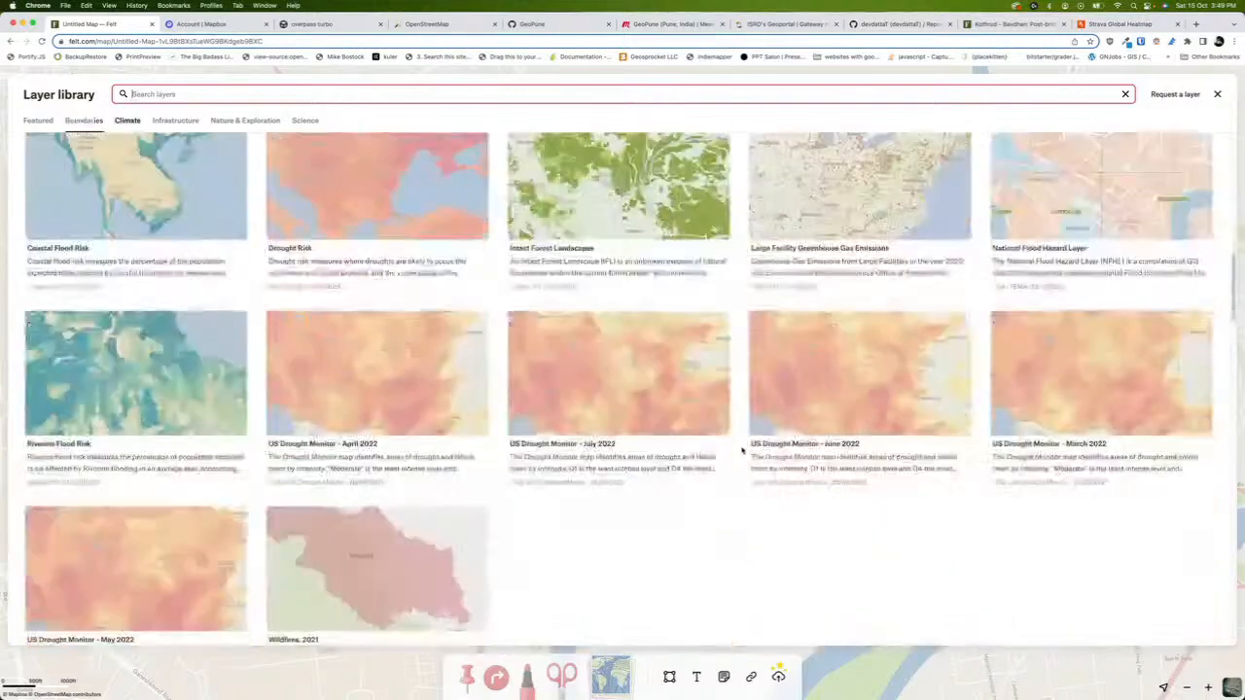
pyautogui.scroll(-6, 741, 473)
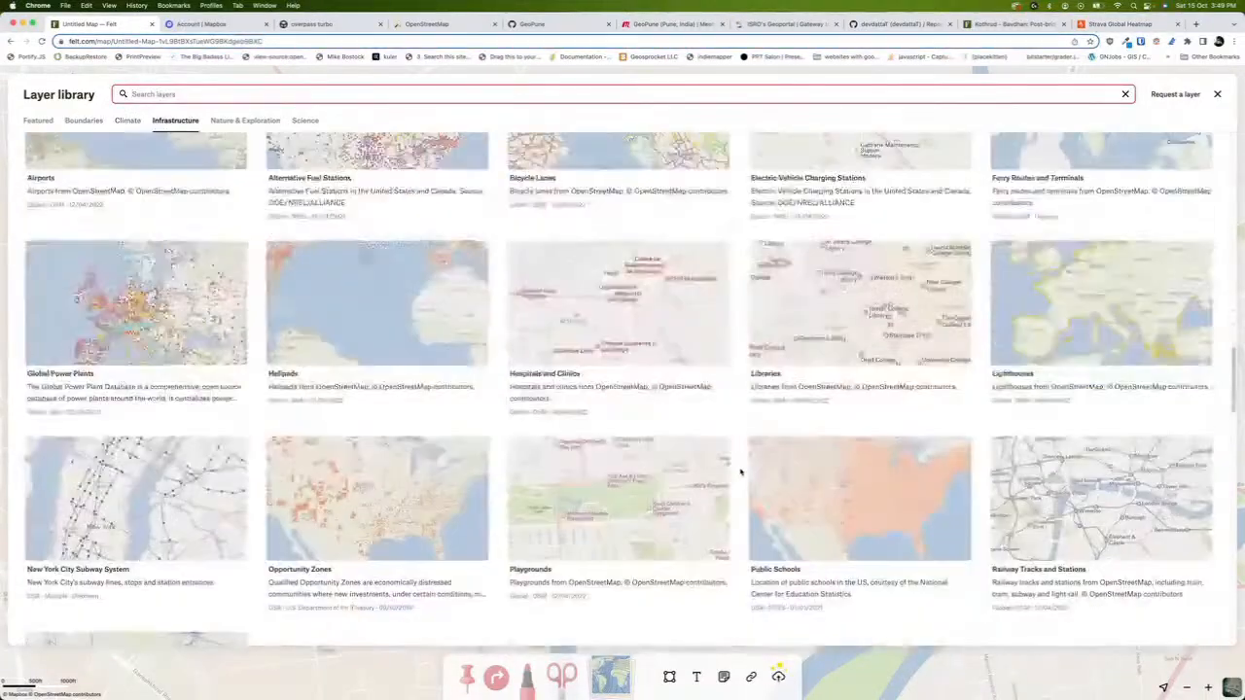
pyautogui.scroll(2, 740, 473)
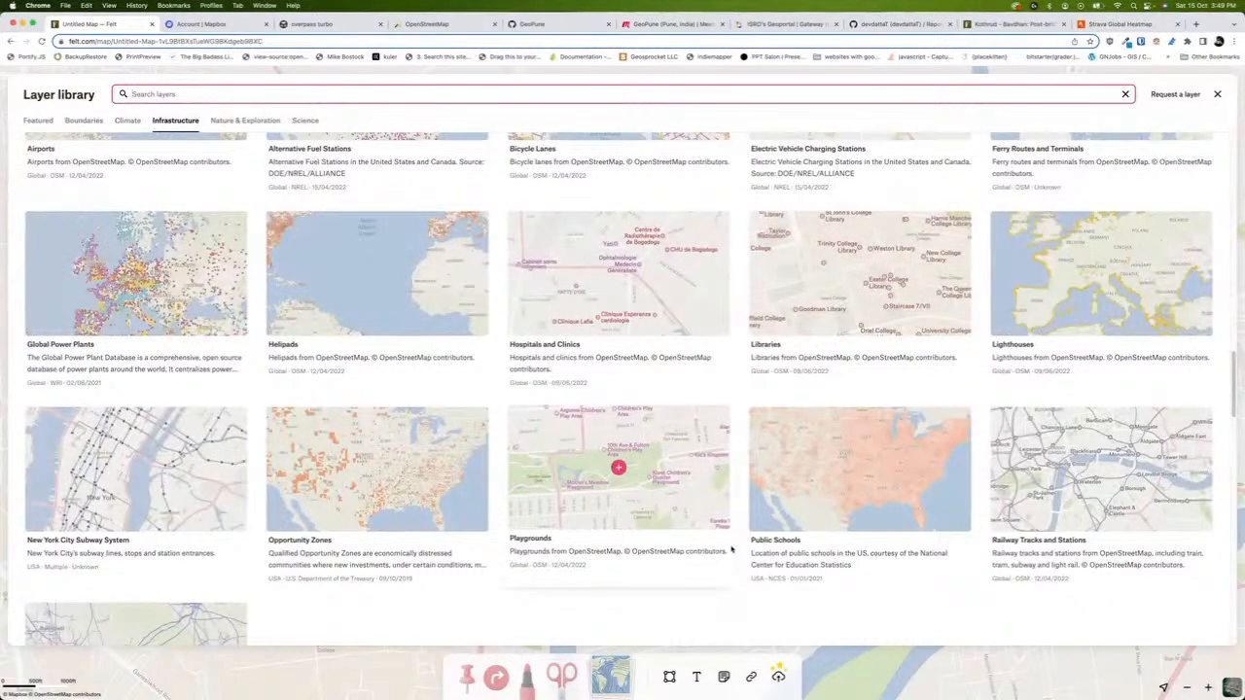
pyautogui.scroll(2, 731, 550)
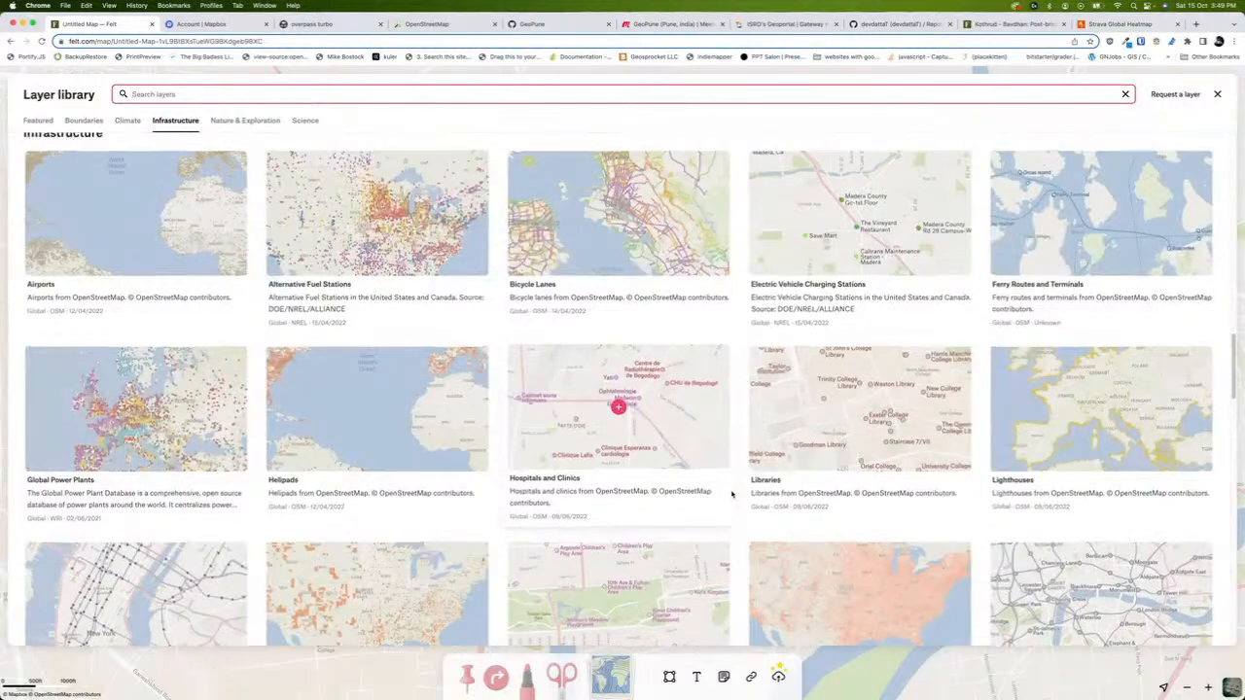
pyautogui.scroll(1, 732, 494)
pyautogui.scroll(3, 731, 494)
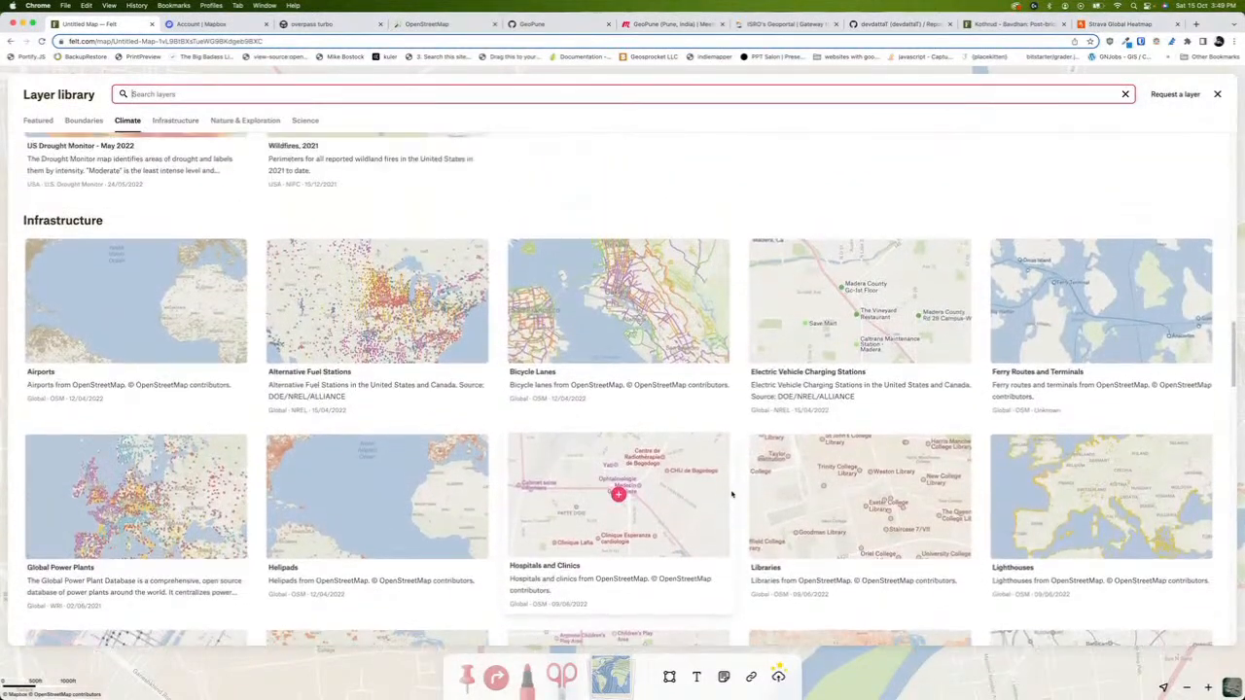
# Add the Helipads layer from the Infrastructure collection to the map and close the layer library
pyautogui.scroll(-5, 731, 494)
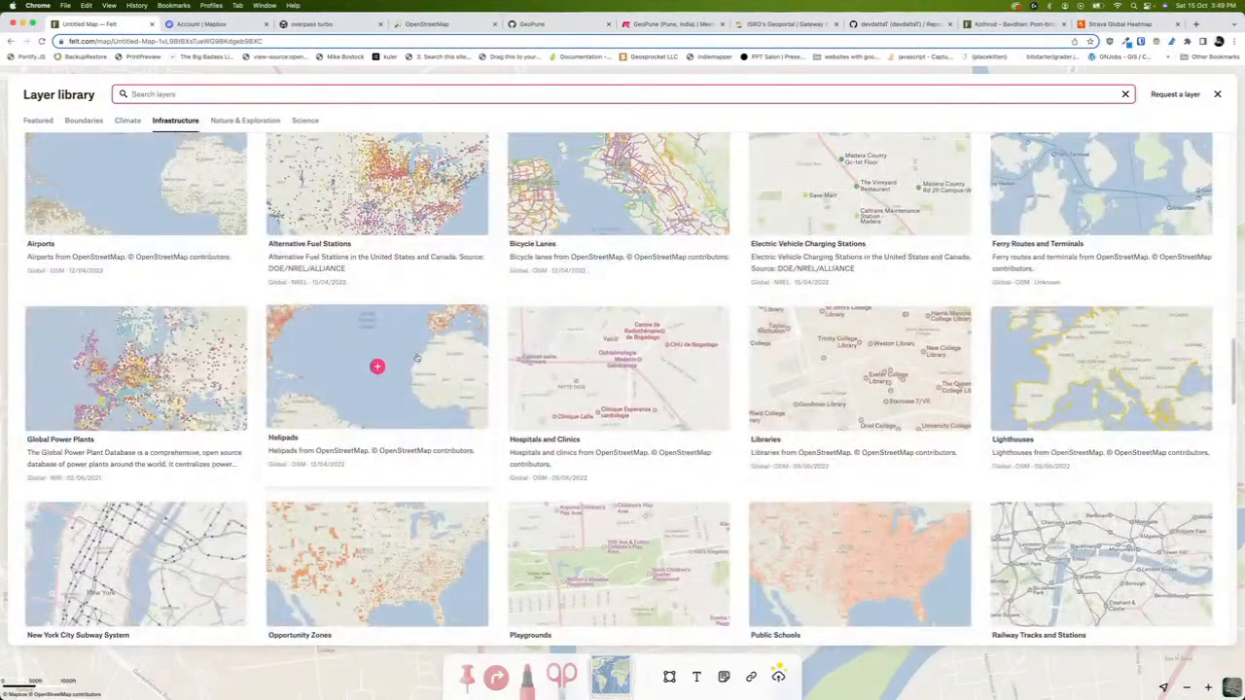
pyautogui.click(376, 367)
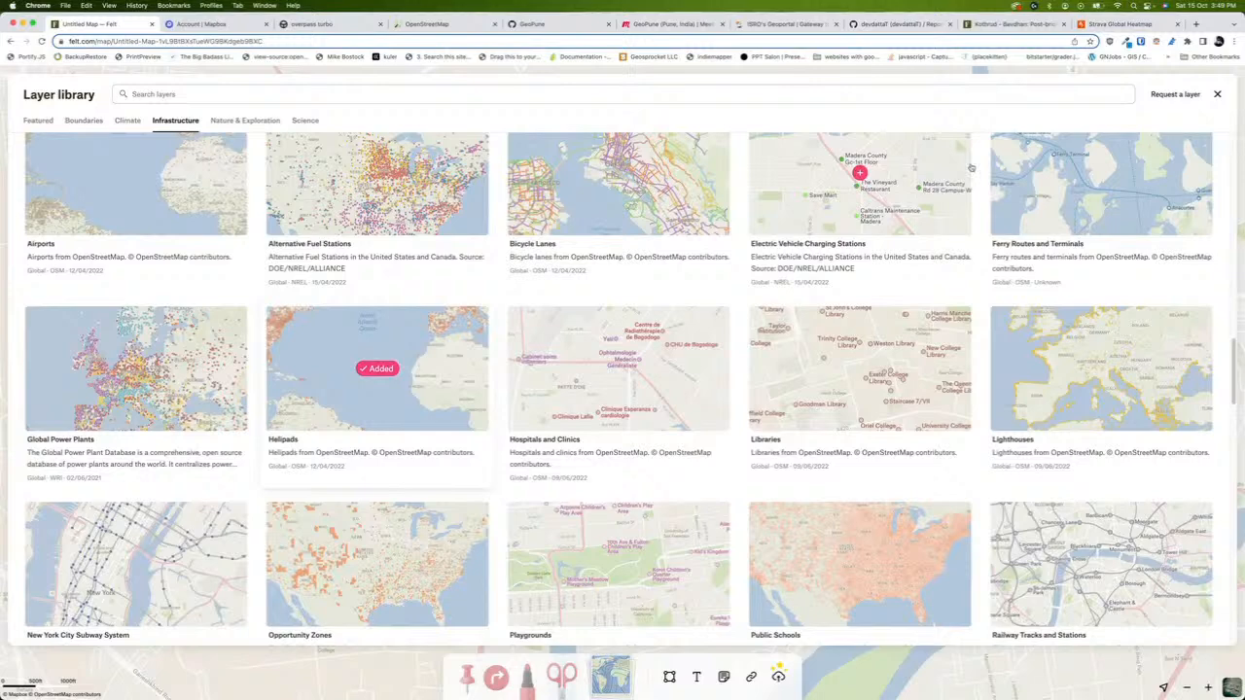
pyautogui.click(1217, 94)
# Examine the helipad locations in and around Pune, down to the street level near Pune Camp
pyautogui.scroll(-10, 703, 431)
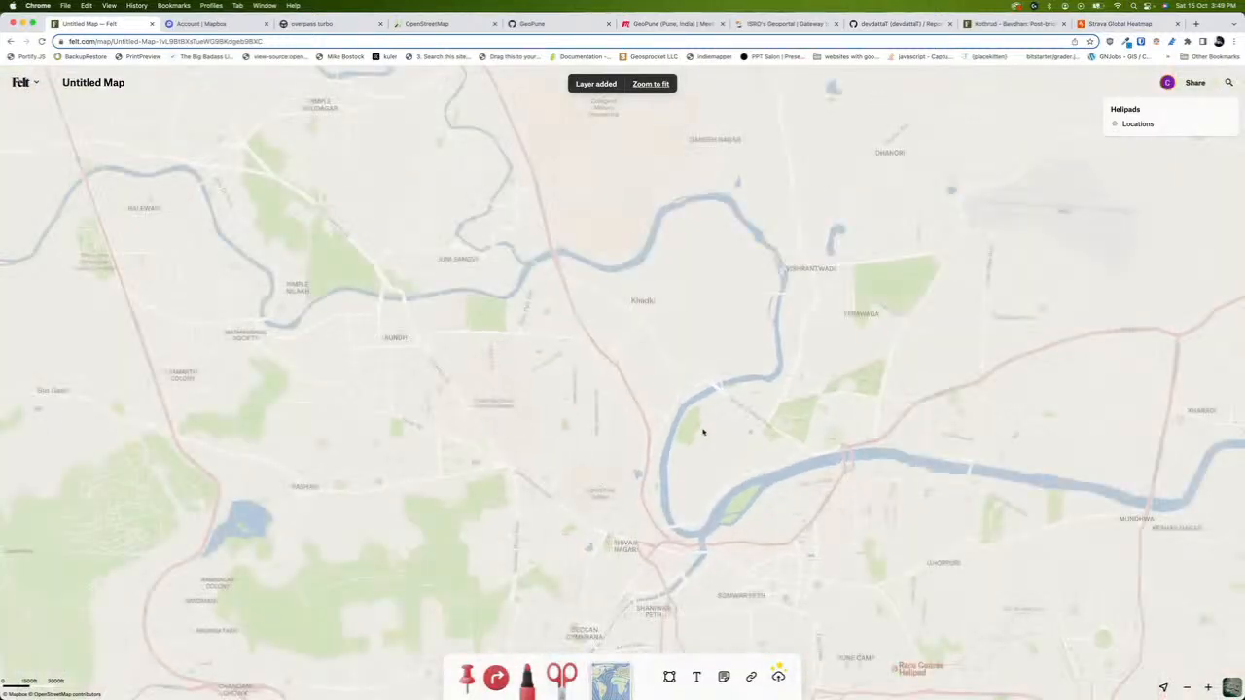
pyautogui.moveTo(739, 490); pyautogui.dragTo(687, 380)
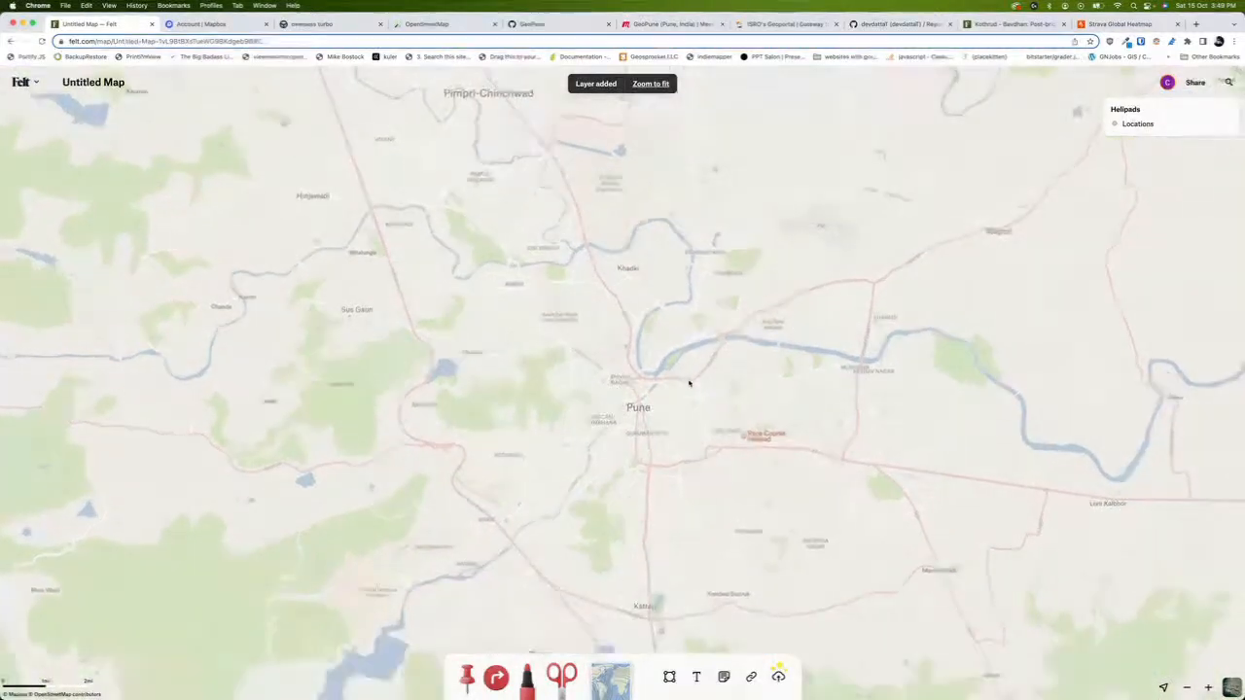
pyautogui.scroll(5, 742, 443)
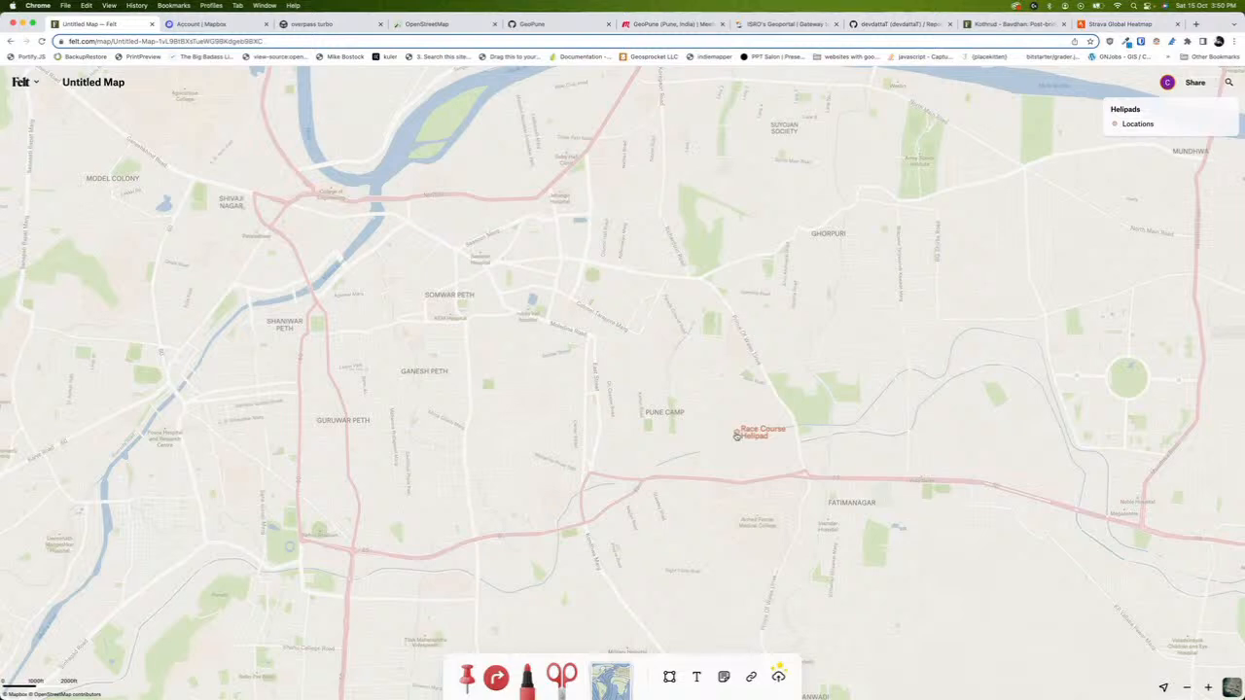
pyautogui.scroll(-3, 736, 435)
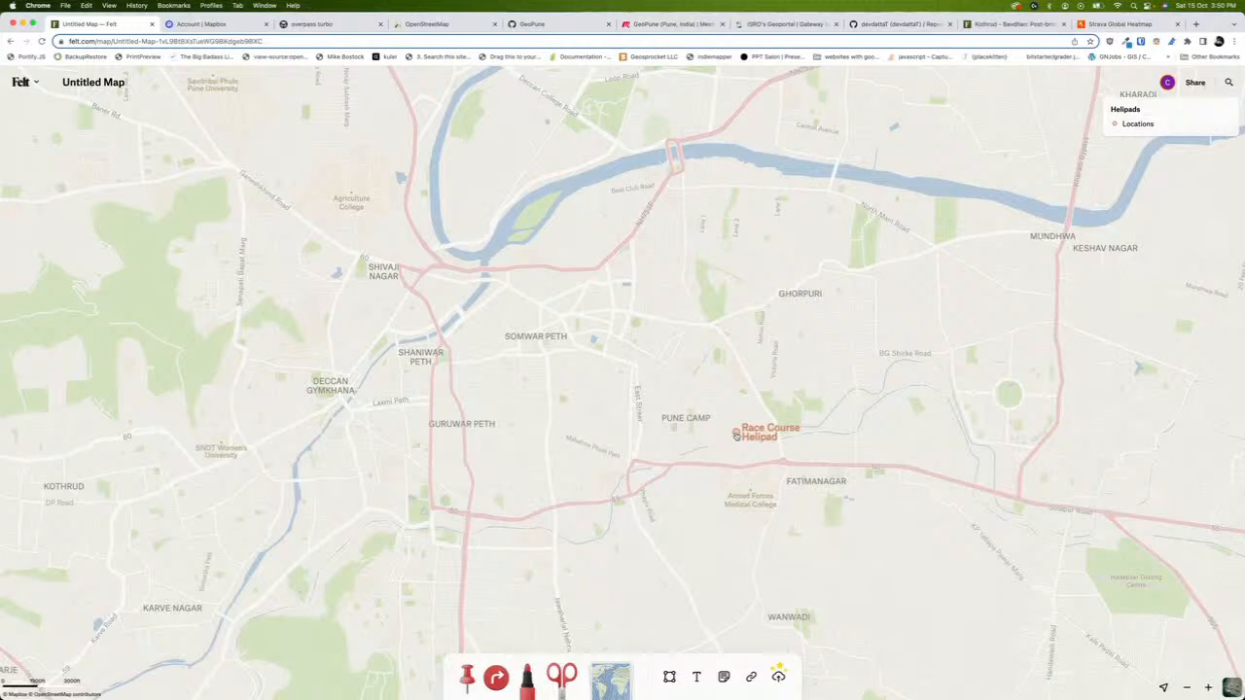
# Remove the Helipads layer from the map
pyautogui.moveTo(1225, 114)
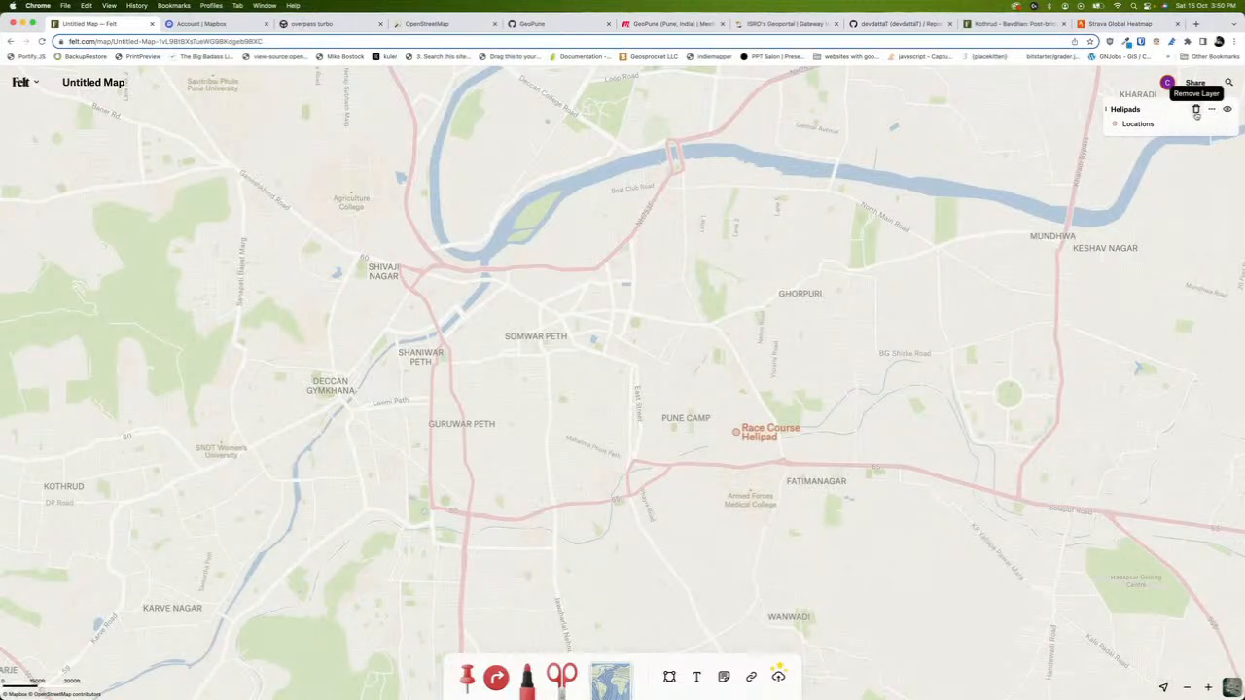
pyautogui.click(1196, 112)
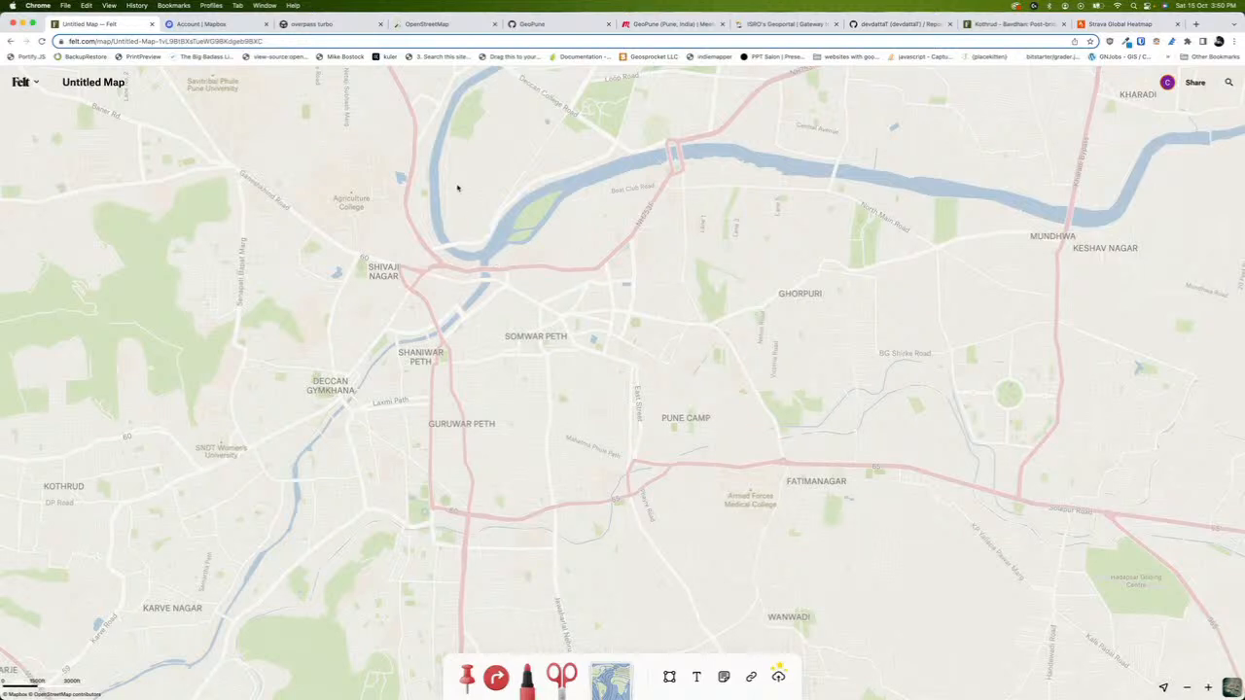
pyautogui.hscroll(-5, 457, 188)
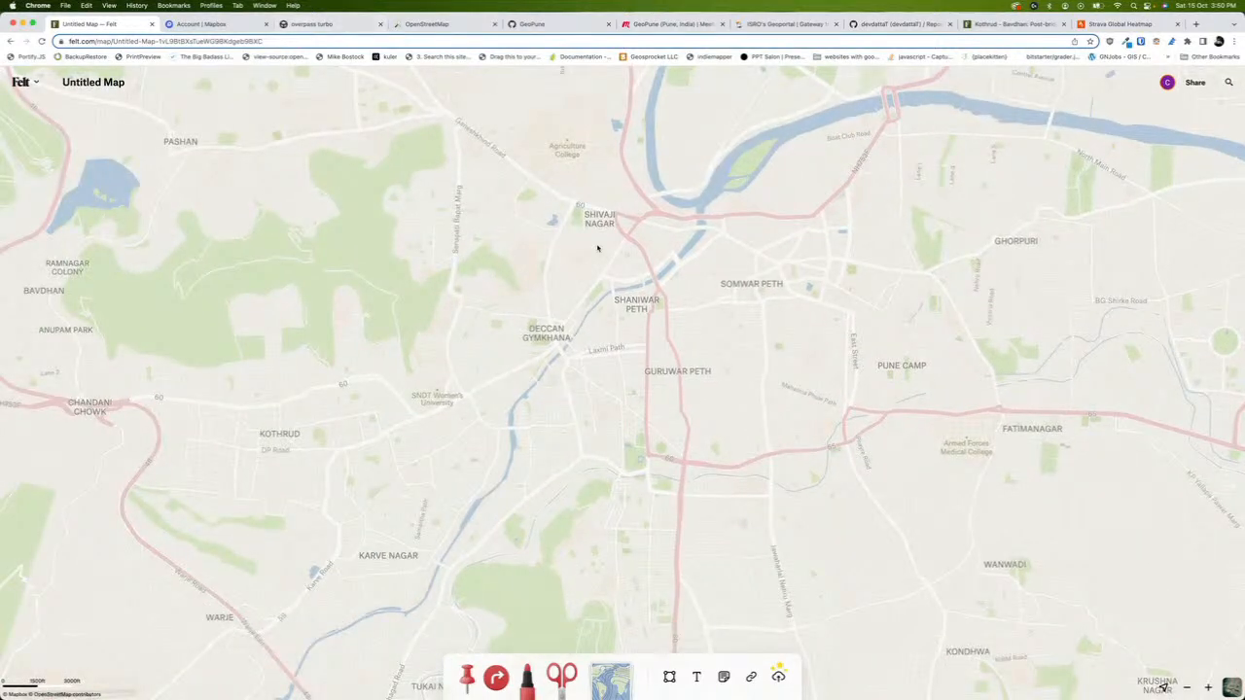
pyautogui.moveTo(614, 239); pyautogui.dragTo(566, 312)
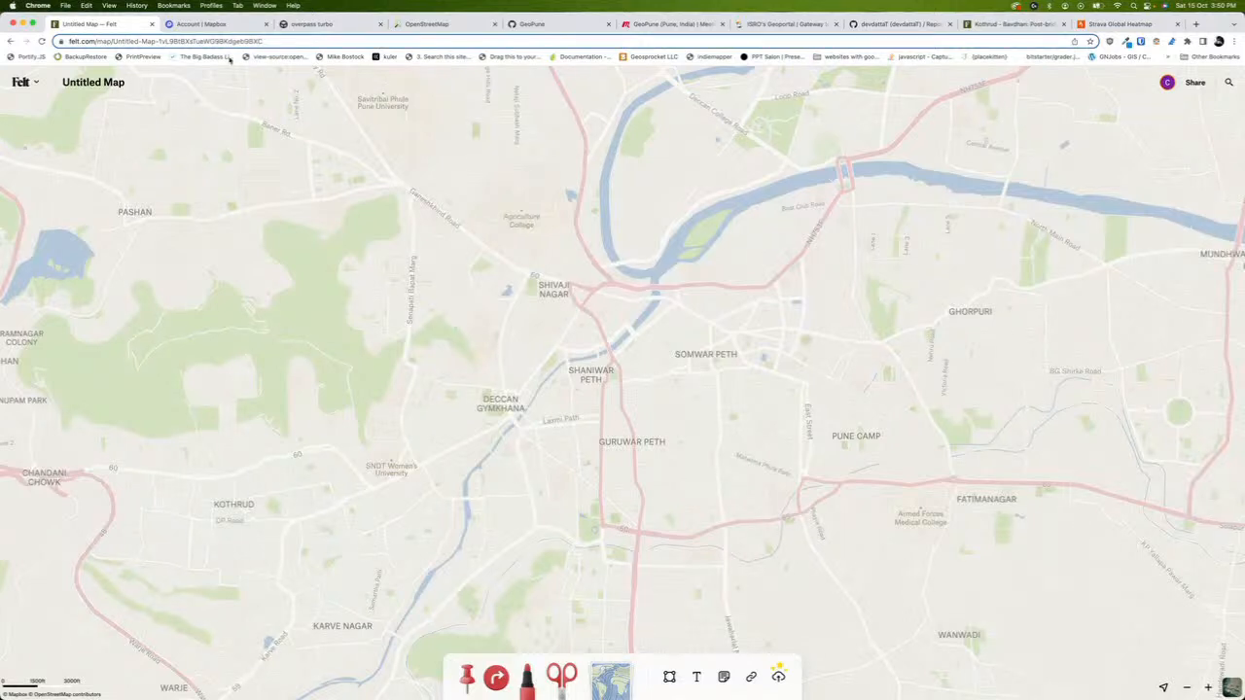
# Switch to overpass turbo and open its Query Wizard for the Pune area
pyautogui.click(322, 25)
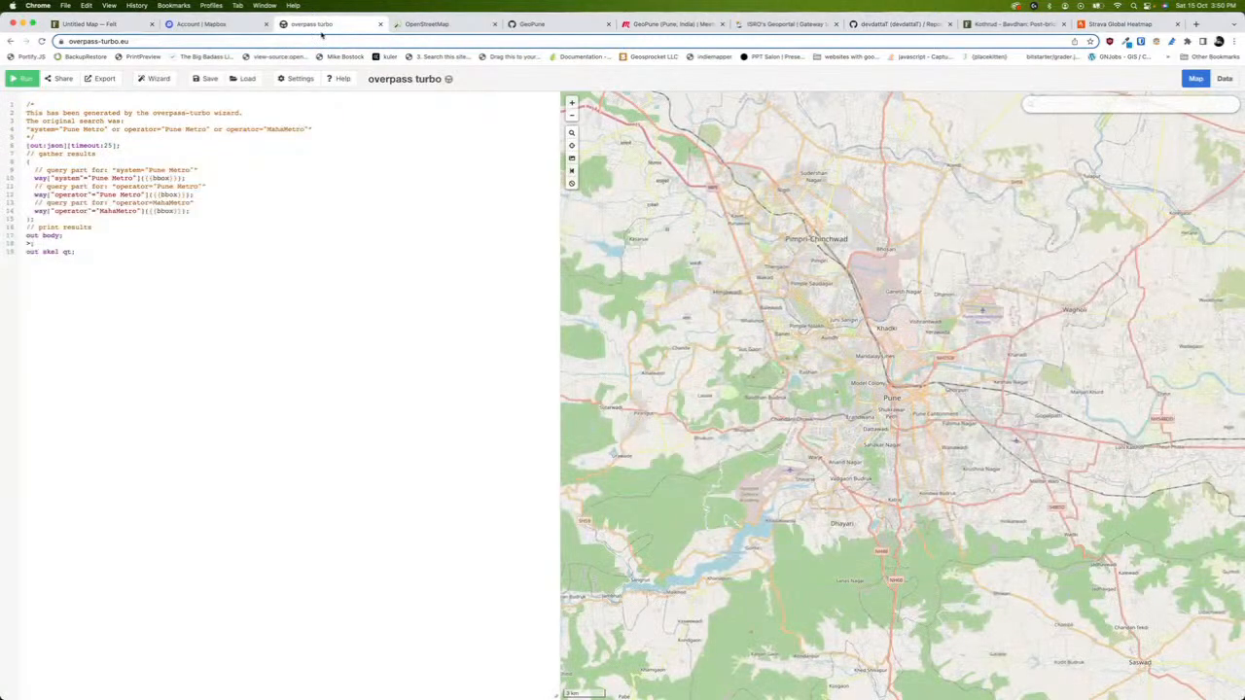
pyautogui.click(137, 42)
pyautogui.press('Return')
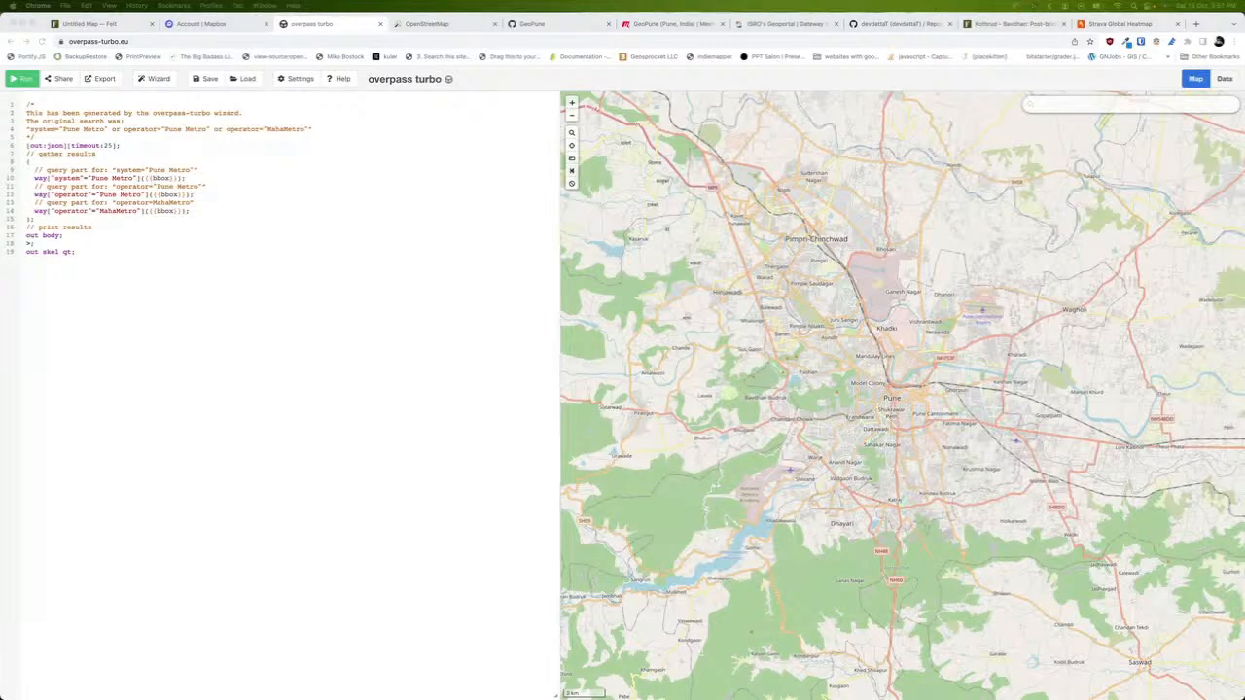
pyautogui.scroll(3, 817, 364)
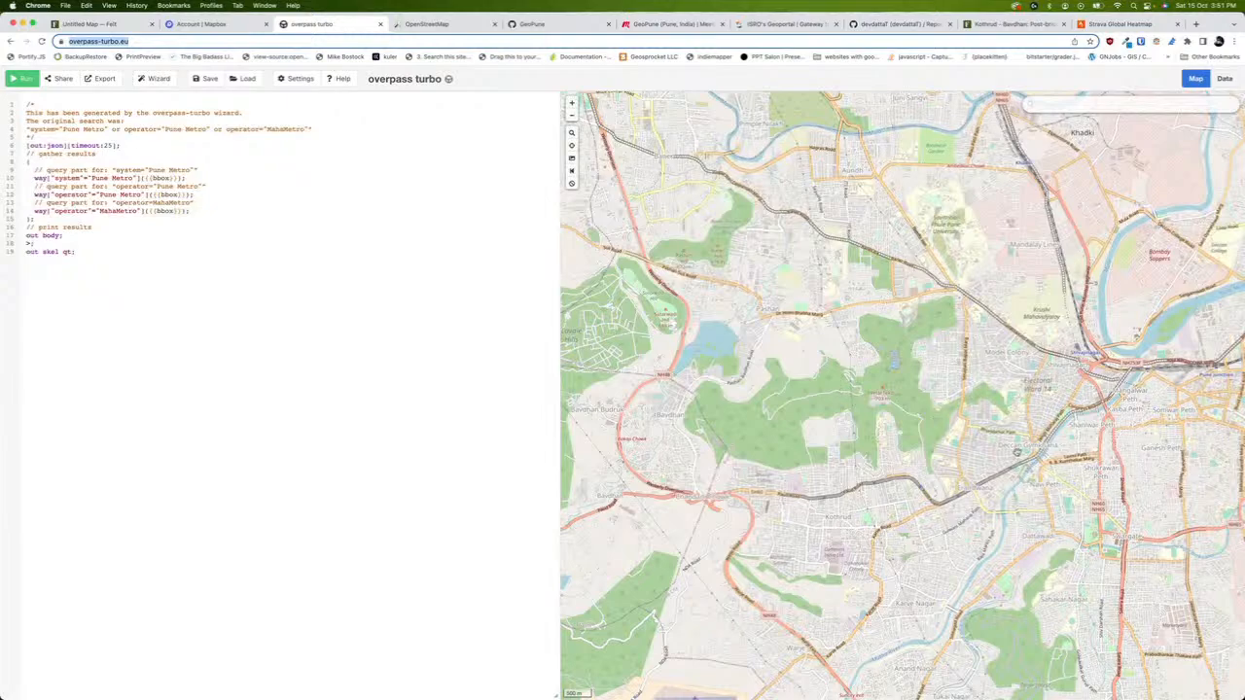
pyautogui.scroll(3, 1017, 453)
pyautogui.scroll(-4, 848, 190)
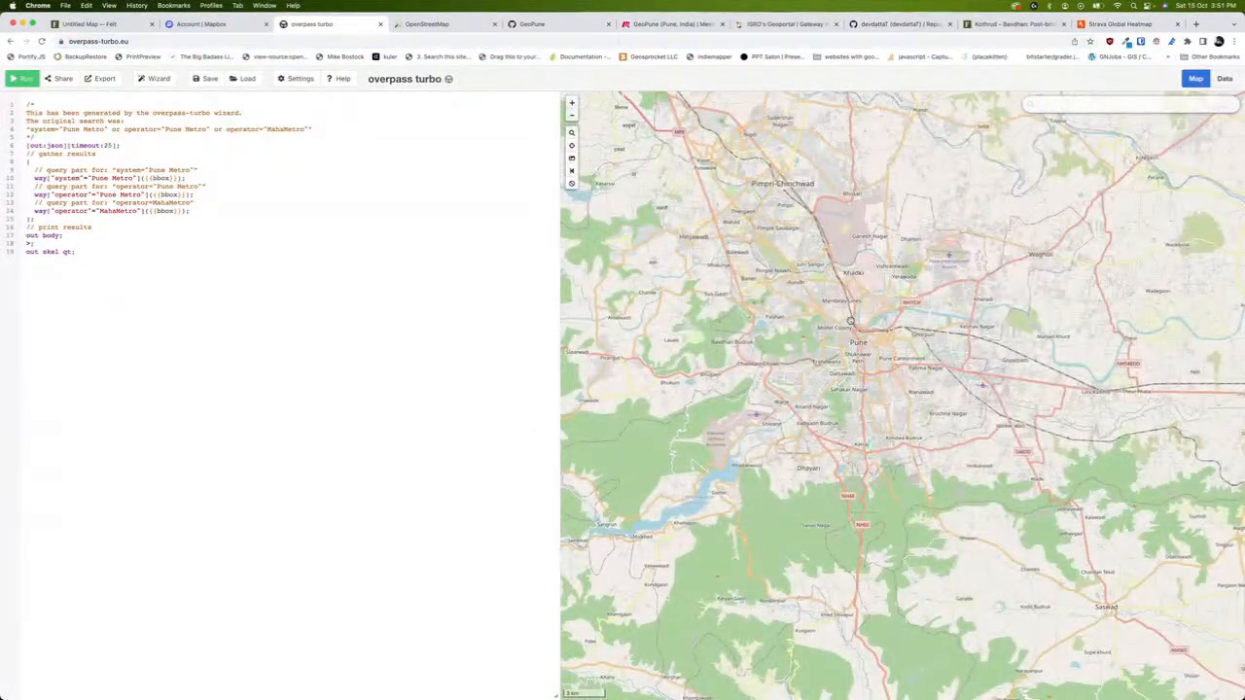
pyautogui.scroll(5, 844, 327)
pyautogui.scroll(-4, 844, 331)
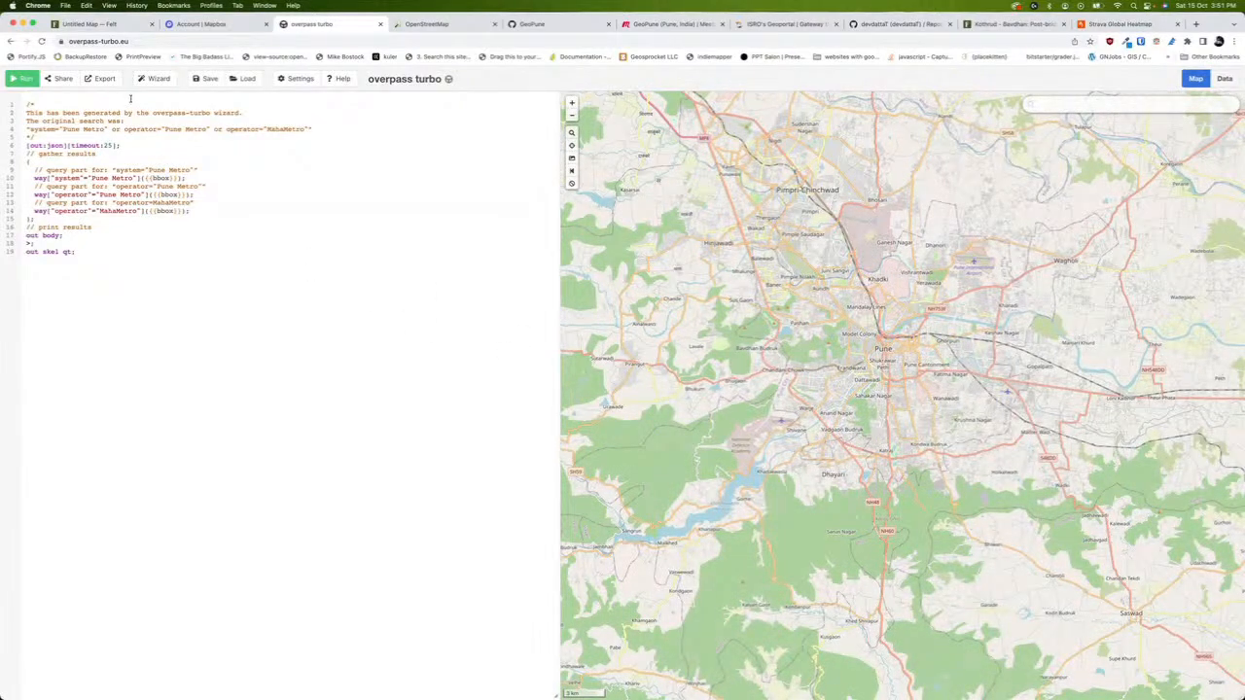
pyautogui.click(158, 79)
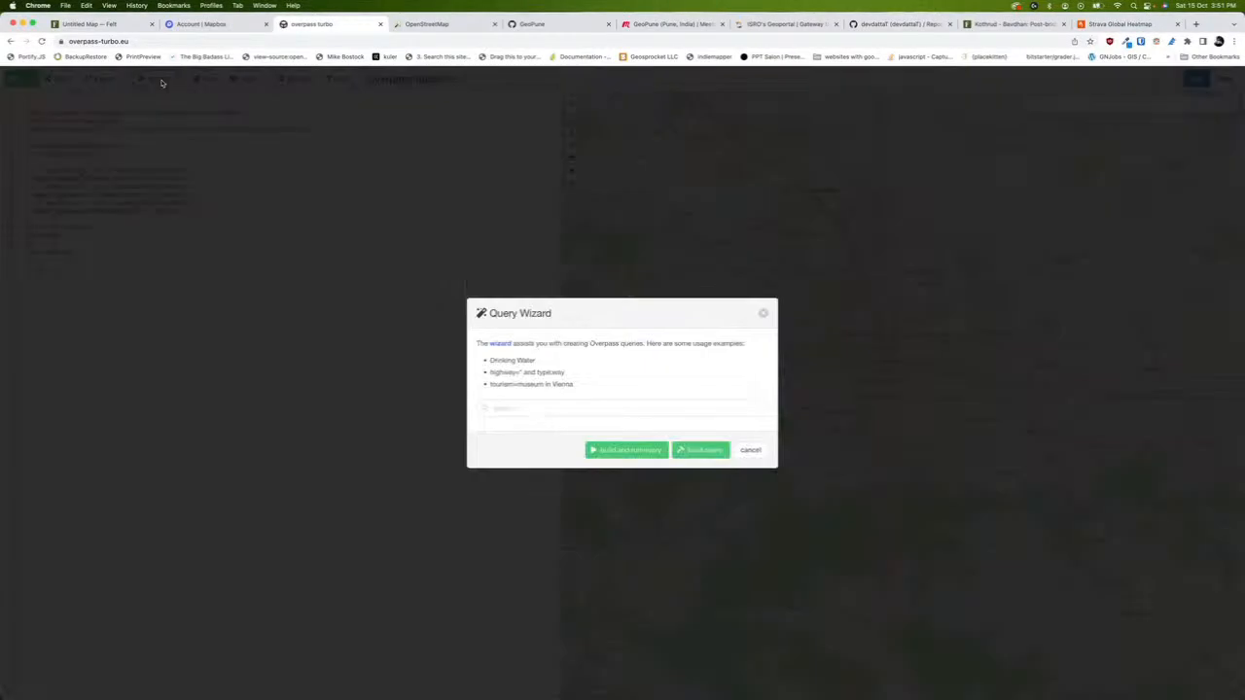
pyautogui.click(556, 410)
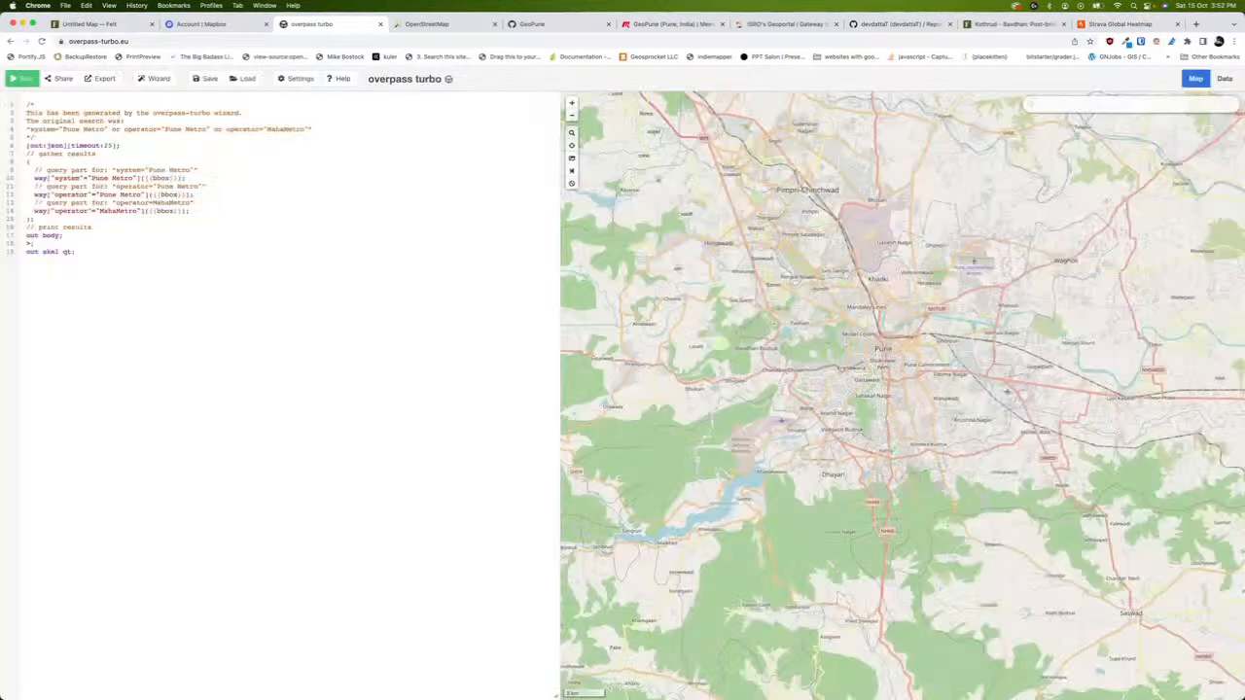
# Examine the Aqua Line metro tracks along Paud Road on the overpass turbo map
pyautogui.scroll(5, 821, 399)
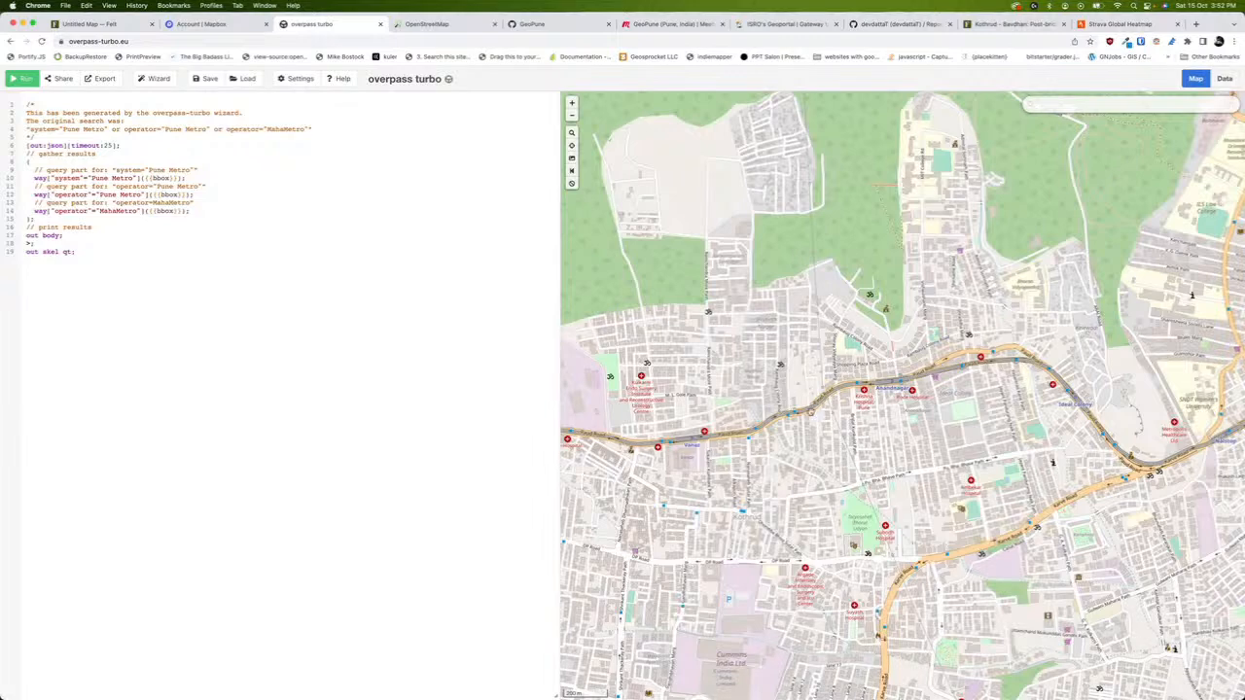
pyautogui.scroll(5, 810, 411)
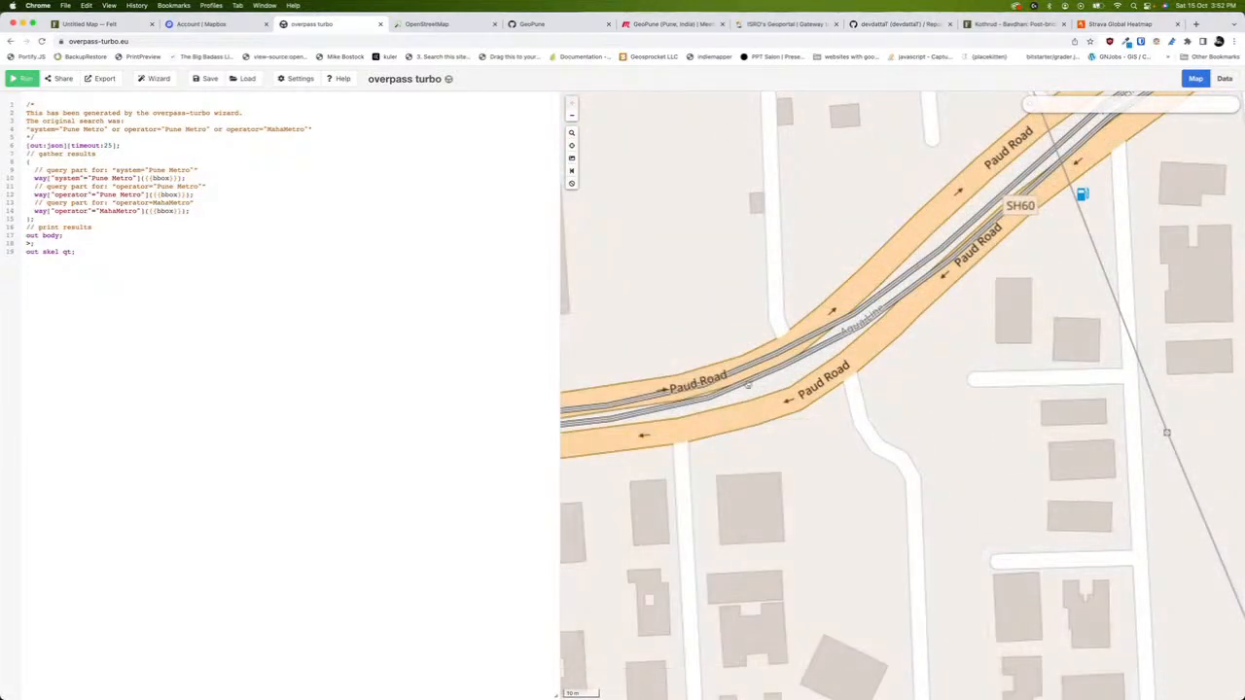
pyautogui.moveTo(668, 410); pyautogui.dragTo(961, 317)
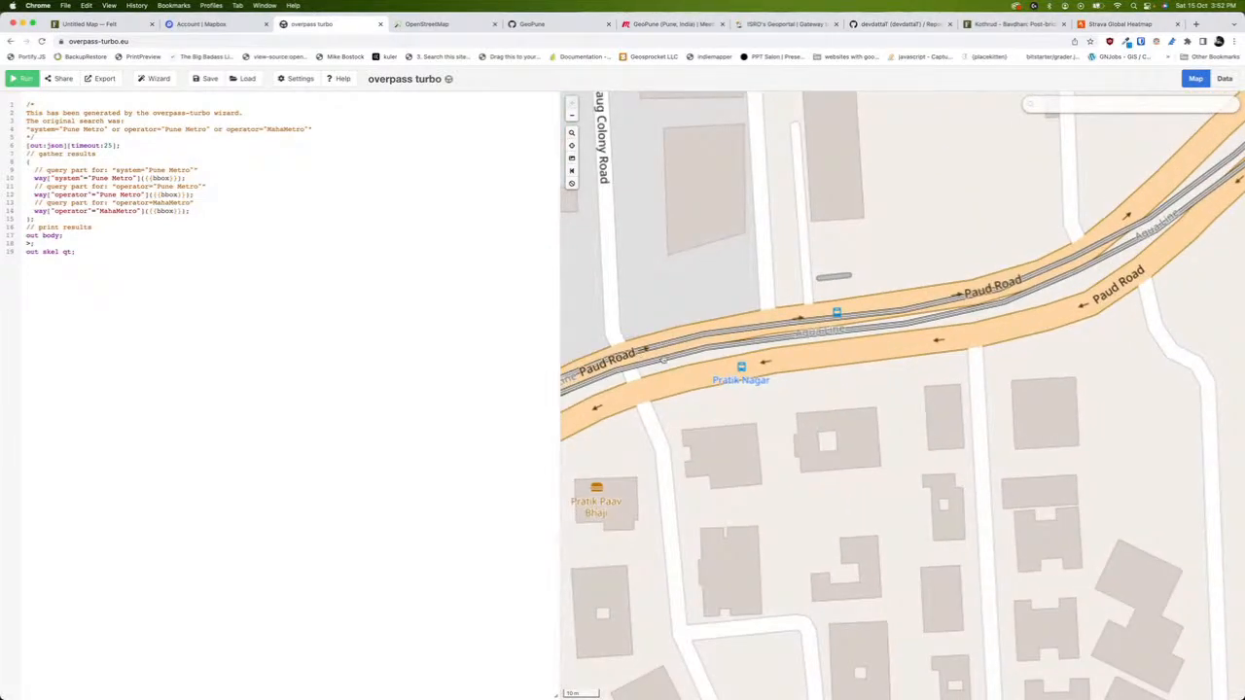
pyautogui.moveTo(664, 359); pyautogui.dragTo(959, 288)
pyautogui.scroll(-3, 789, 370)
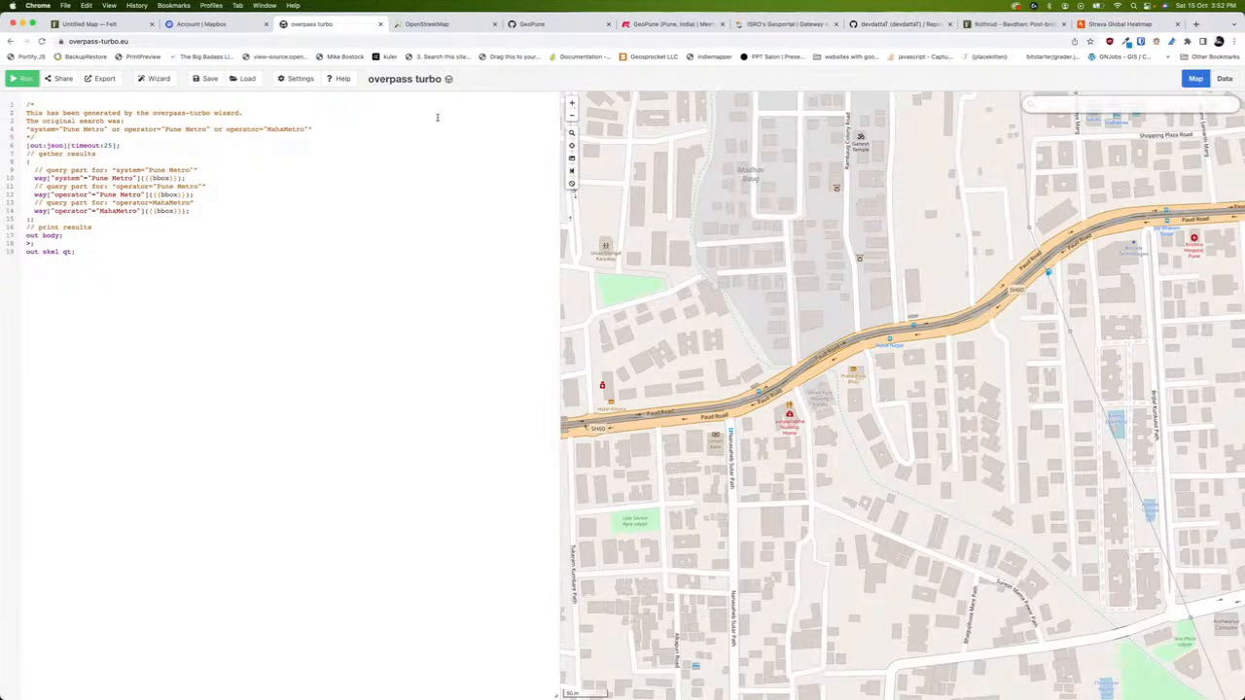
# Switch to OpenStreetMap, query the features on Paud Road west of Vanaz, and open the Aqua Line bridge way
pyautogui.click(442, 23)
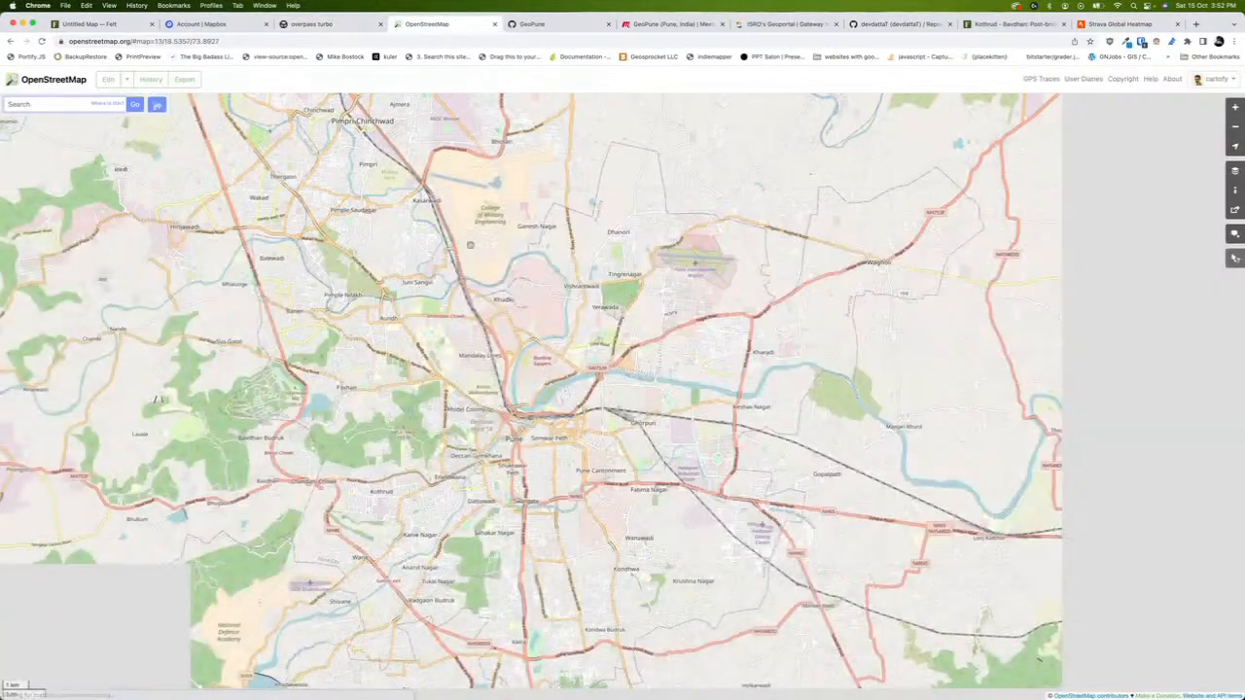
pyautogui.moveTo(454, 398); pyautogui.dragTo(681, 303)
pyautogui.scroll(2, 603, 394)
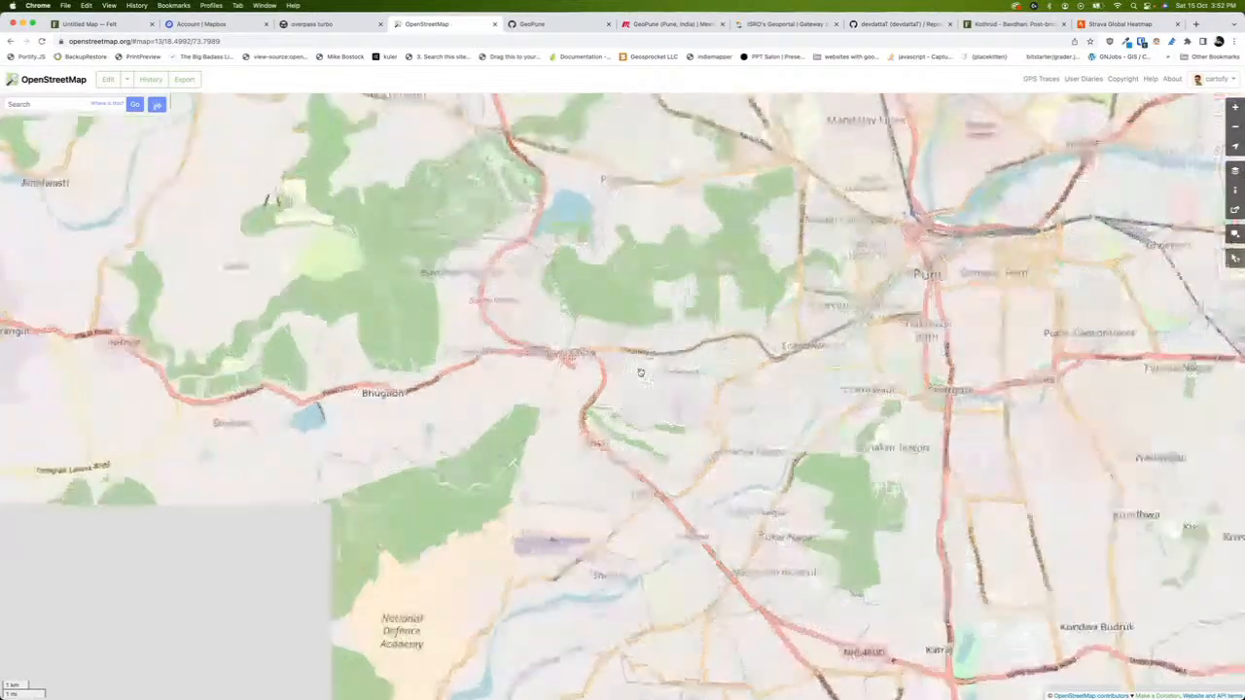
pyautogui.scroll(8, 678, 346)
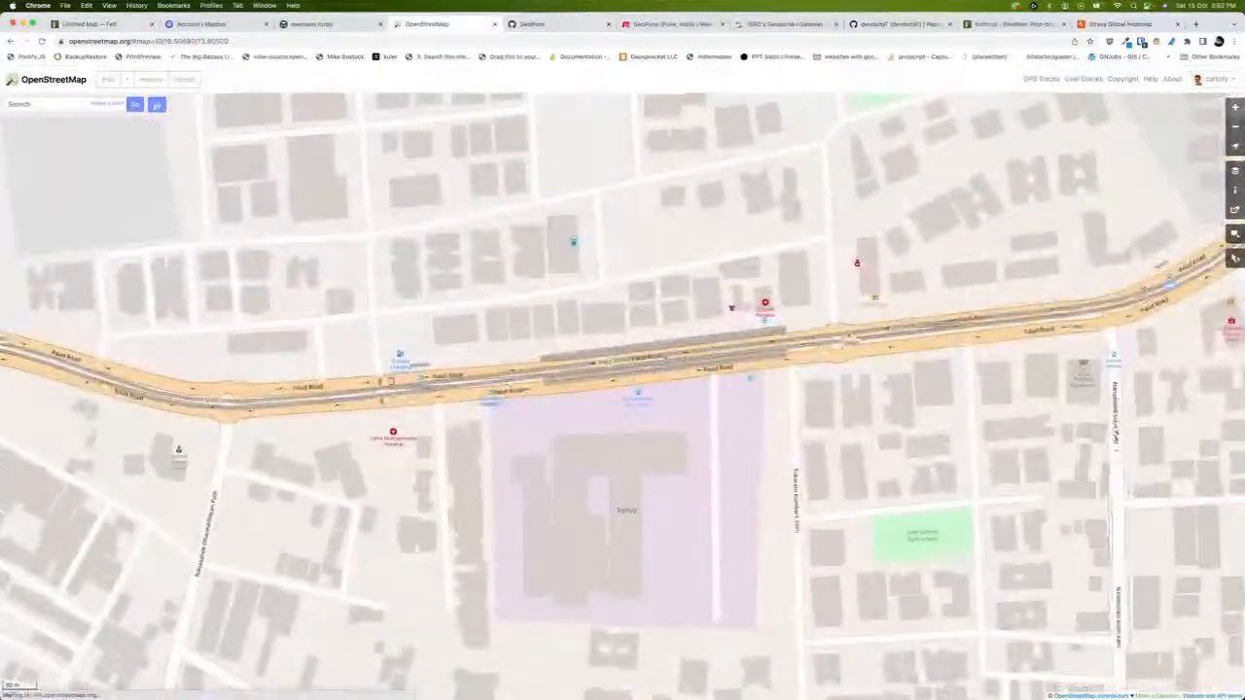
pyautogui.moveTo(274, 407); pyautogui.dragTo(559, 377)
pyautogui.rightClick(558, 377)
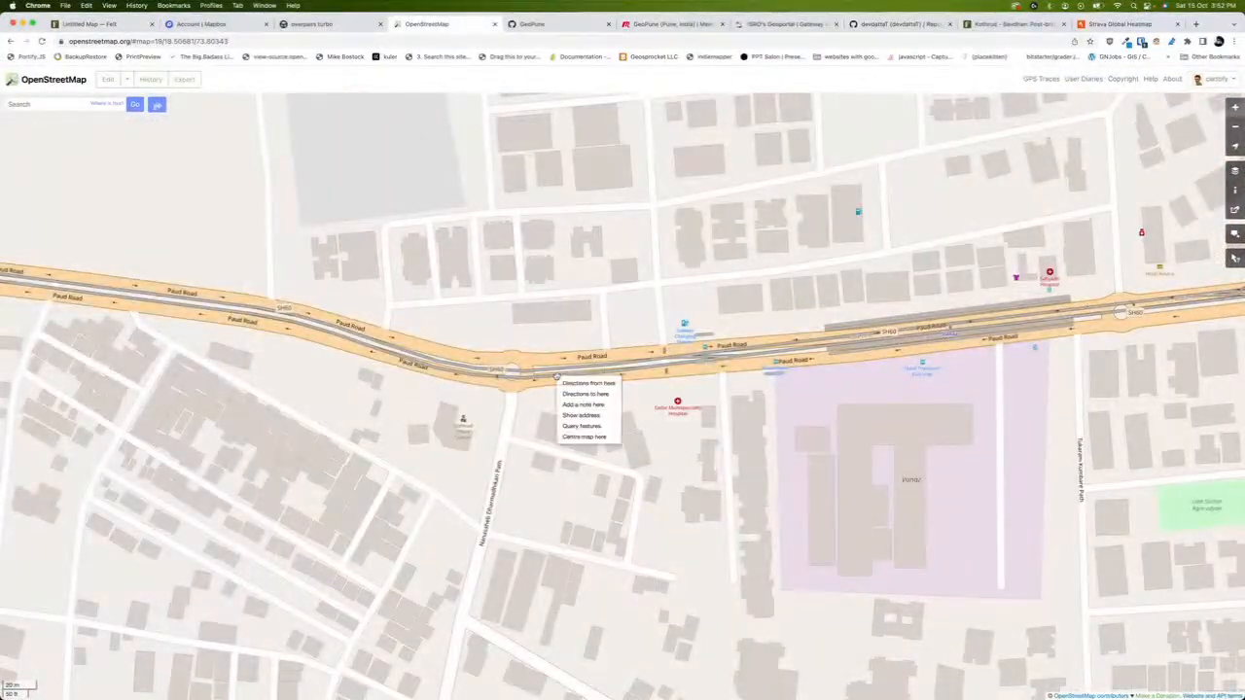
pyautogui.click(605, 426)
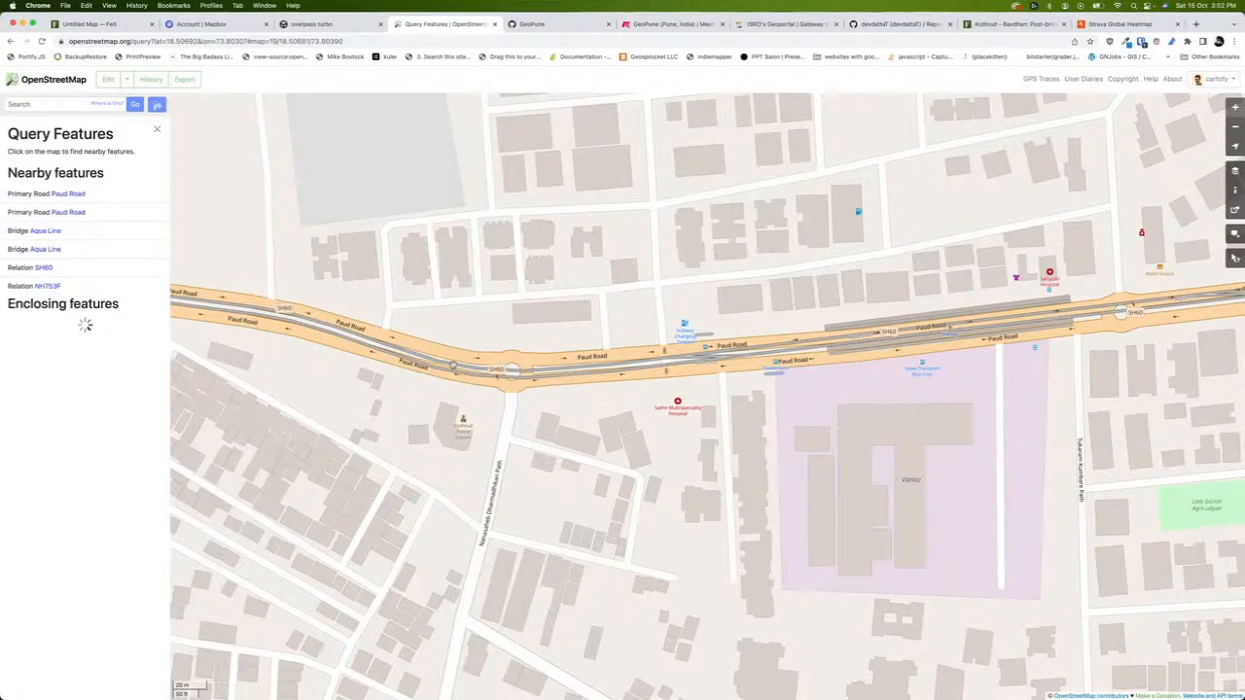
pyautogui.click(45, 233)
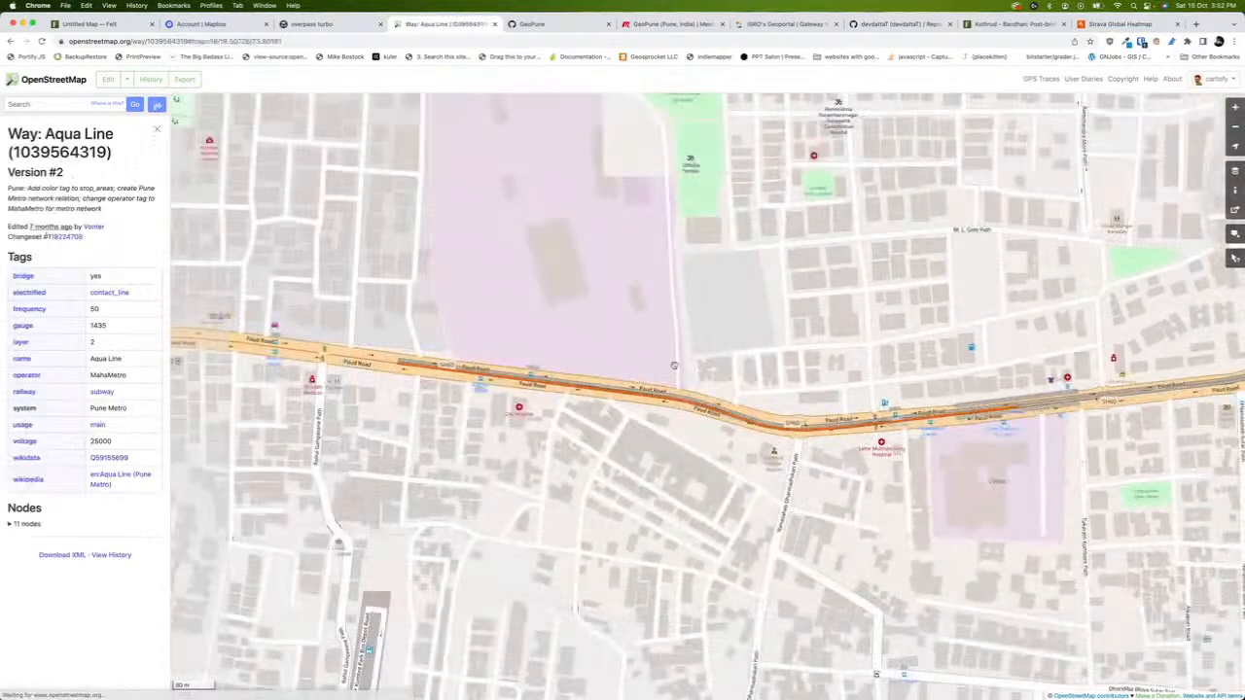
# Examine the Aqua Line route from Paud Road towards central Pune and the way's railway and wikipedia tags
pyautogui.scroll(-2, 535, 351)
pyautogui.moveTo(418, 321); pyautogui.dragTo(785, 318)
pyautogui.scroll(-1, 684, 380)
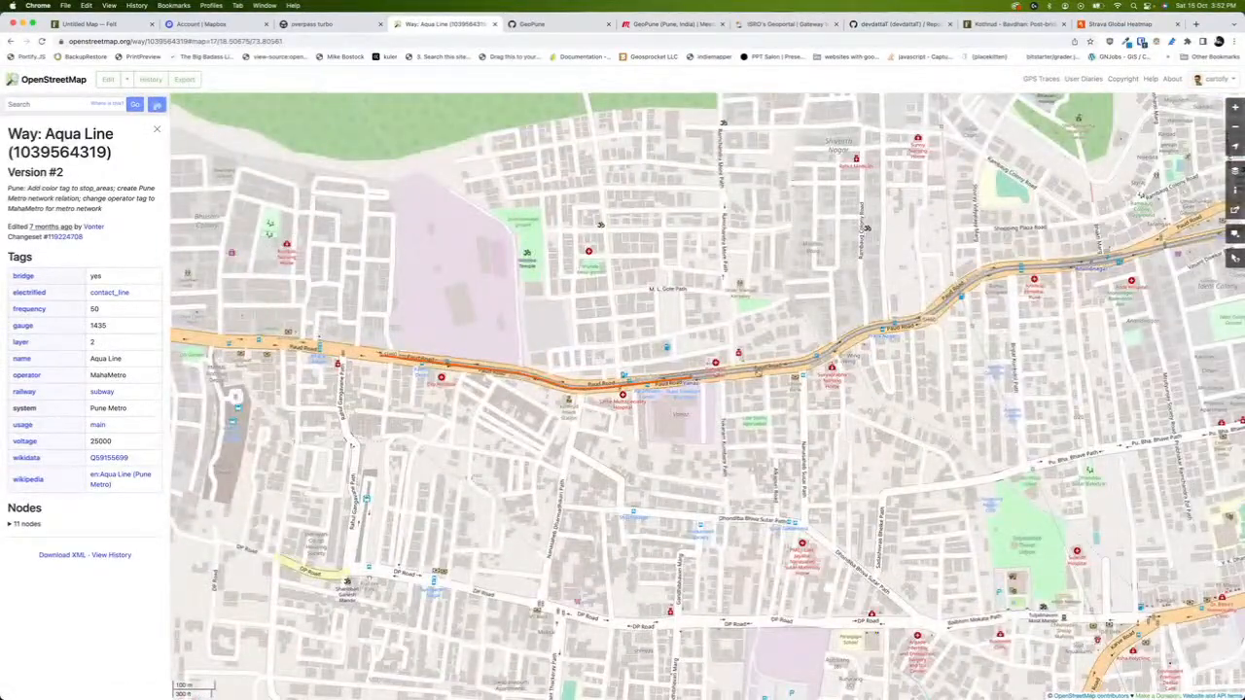
pyautogui.scroll(-1, 684, 379)
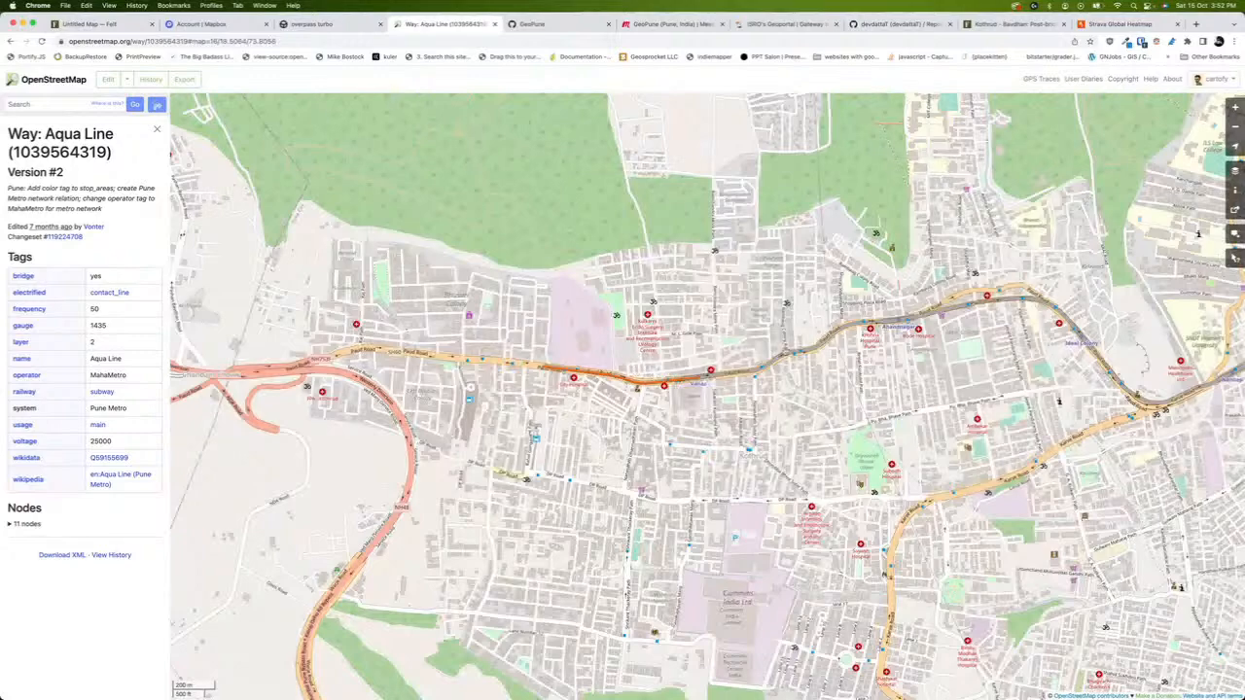
pyautogui.moveTo(1083, 305); pyautogui.dragTo(783, 308)
pyautogui.moveTo(1108, 165); pyautogui.dragTo(939, 286)
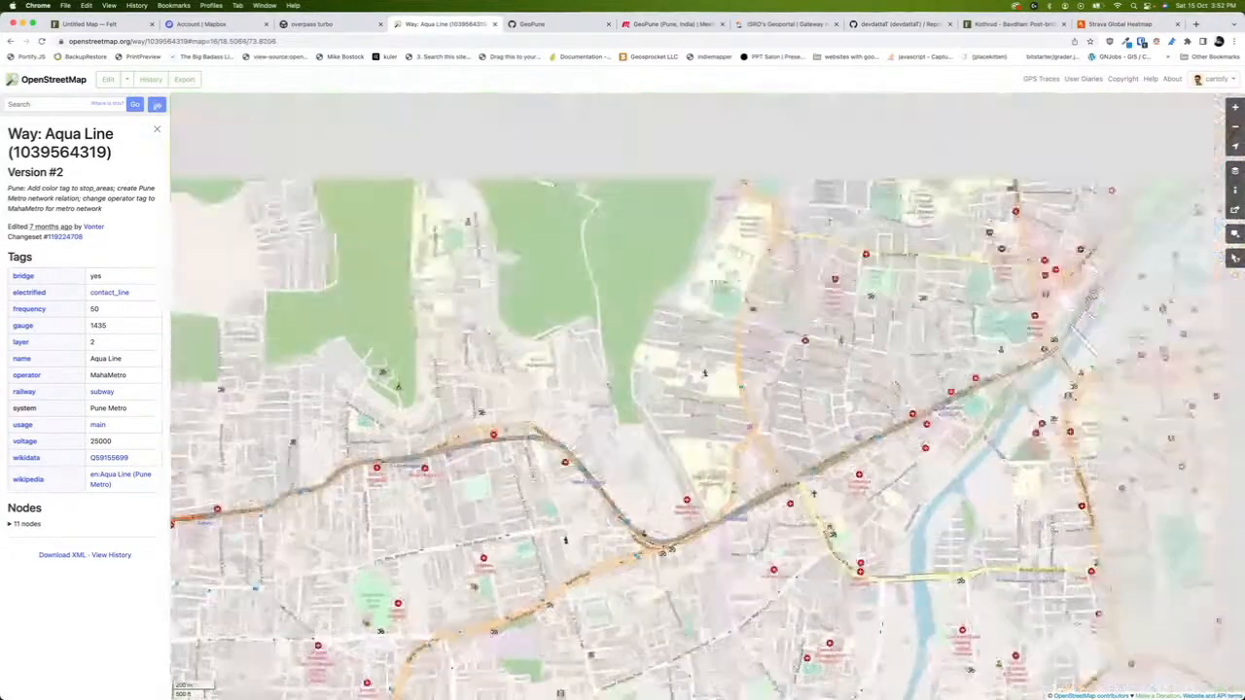
pyautogui.scroll(-1, 939, 286)
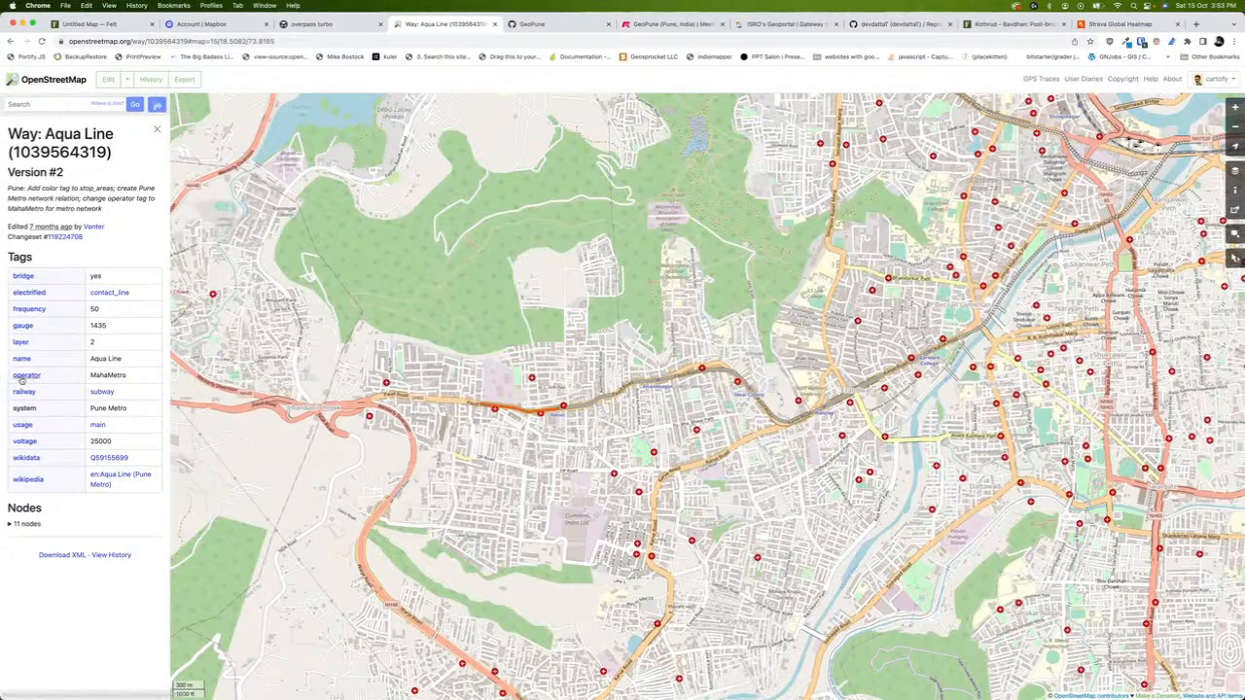
pyautogui.moveTo(148, 378); pyautogui.dragTo(121, 399)
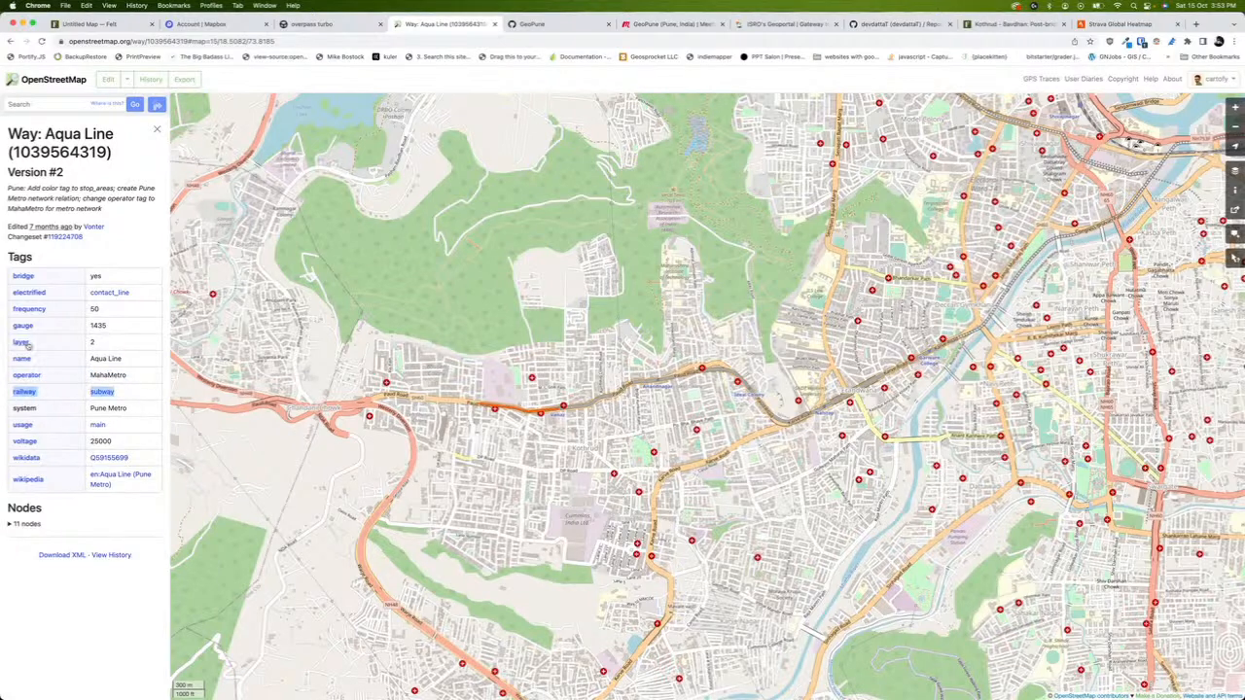
pyautogui.moveTo(79, 481); pyautogui.dragTo(12, 480)
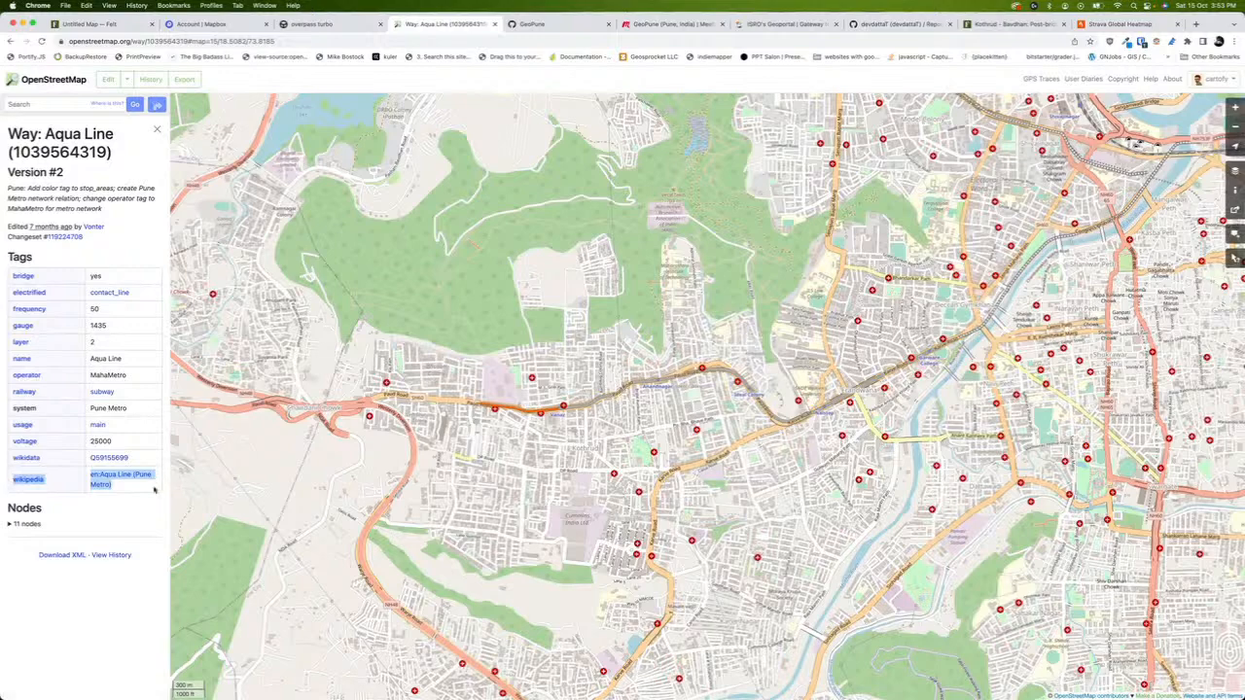
# Query the features on Baner Road near Pune University Circle and open the Pune Metro Line 3 bridge way
pyautogui.scroll(2, 877, 329)
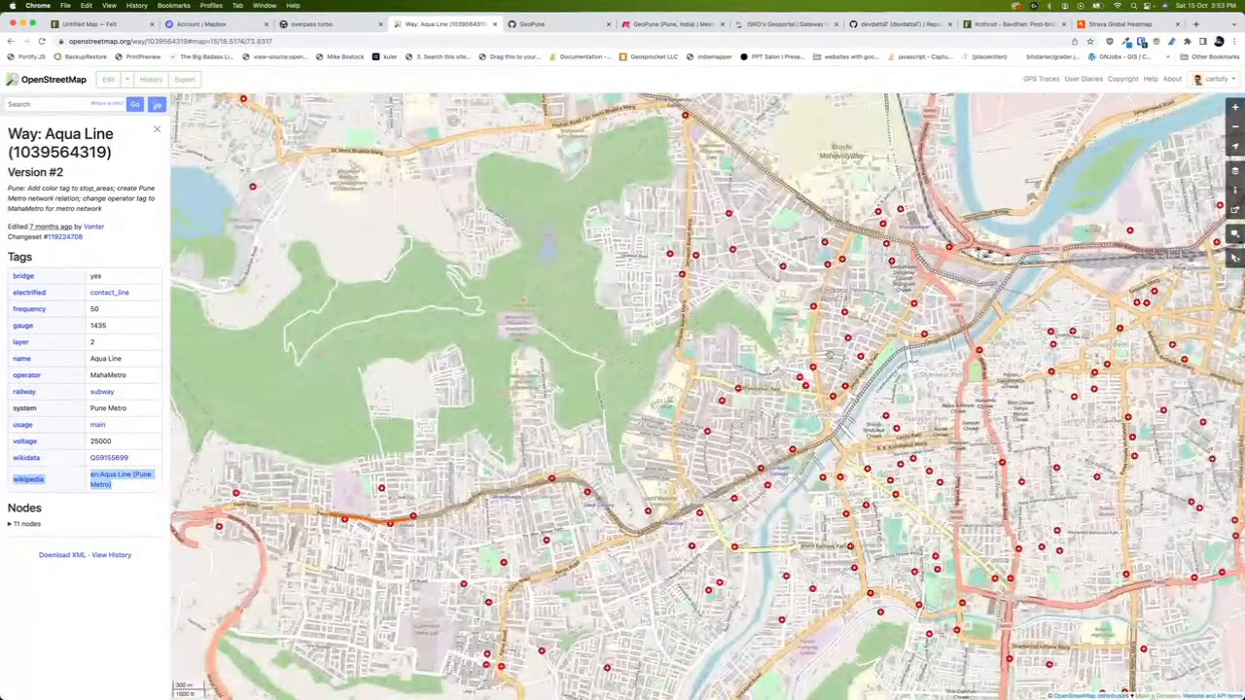
pyautogui.moveTo(613, 189); pyautogui.dragTo(643, 345)
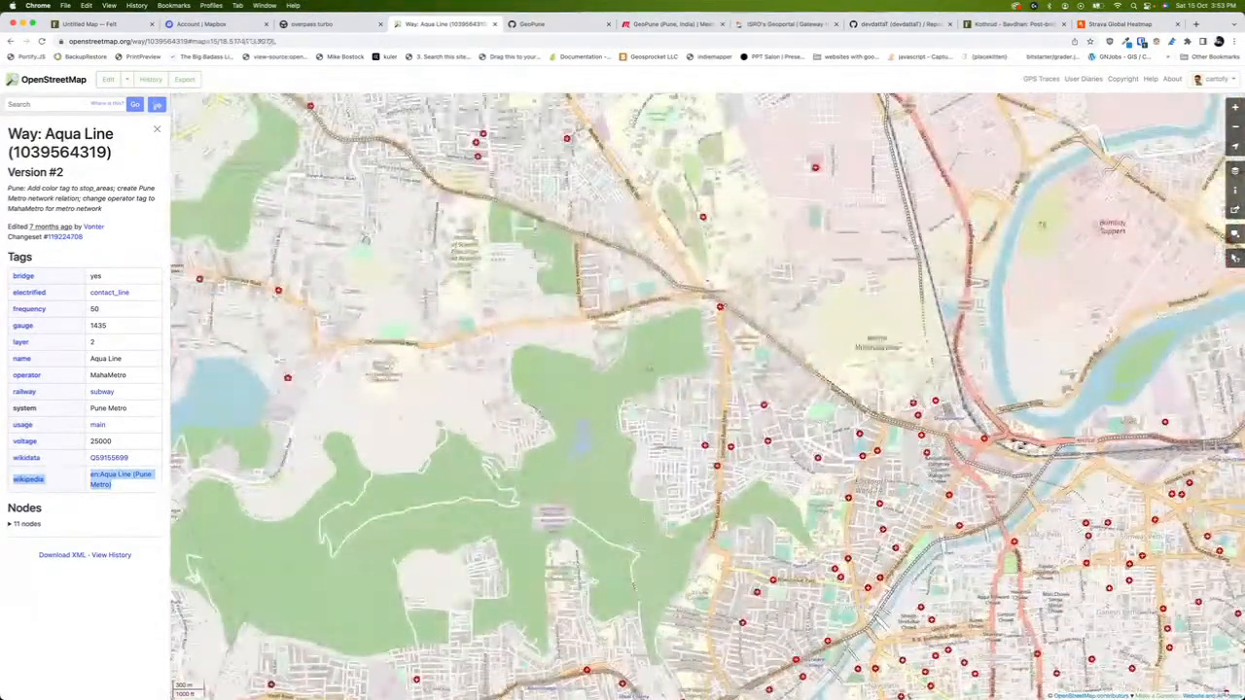
pyautogui.scroll(2, 700, 408)
pyautogui.scroll(2, 700, 409)
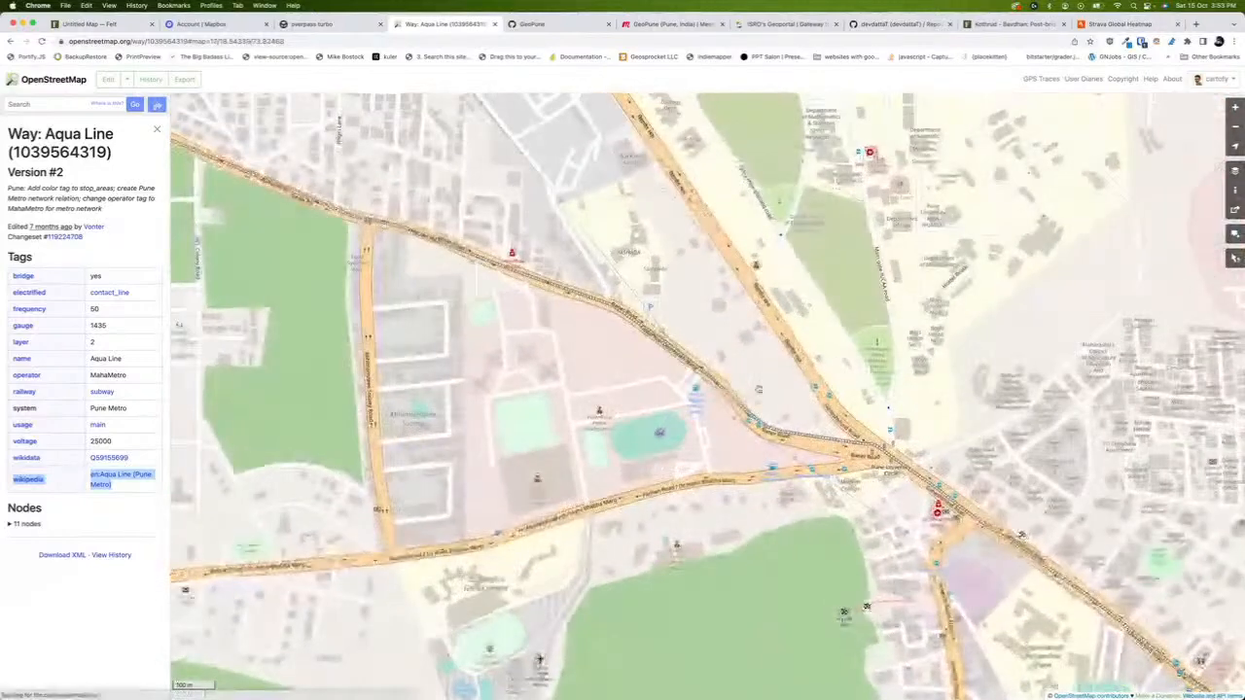
pyautogui.scroll(2, 700, 409)
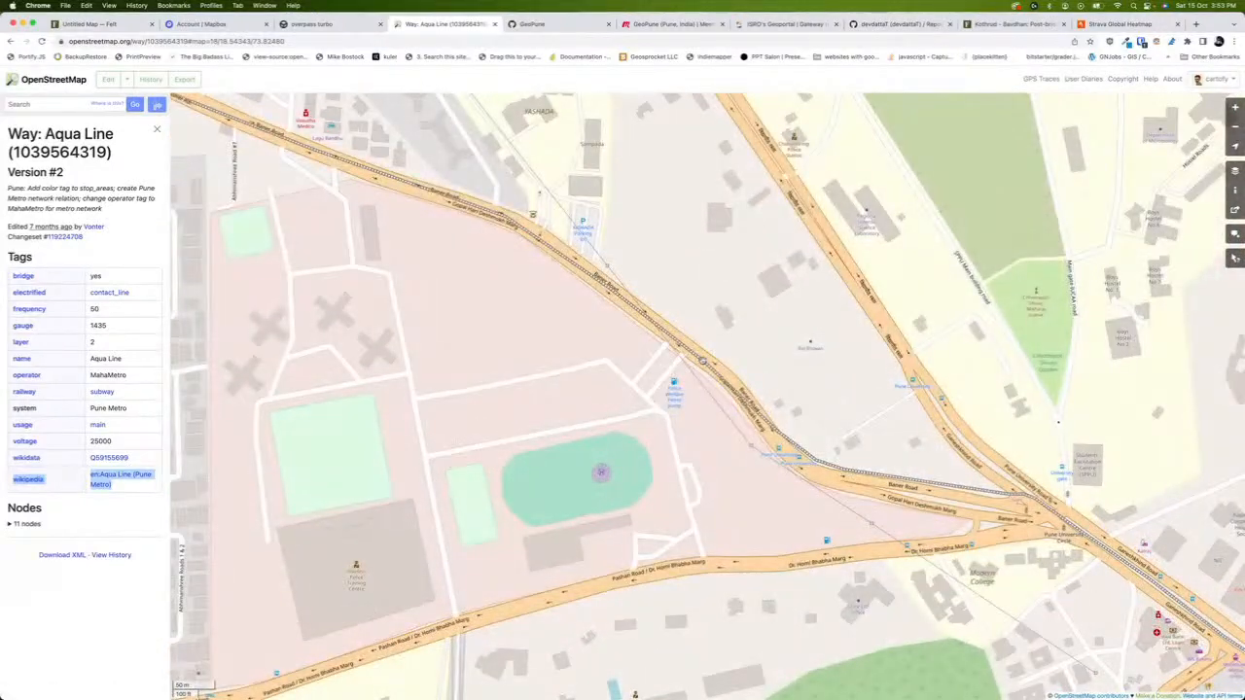
pyautogui.rightClick(702, 360)
pyautogui.click(743, 409)
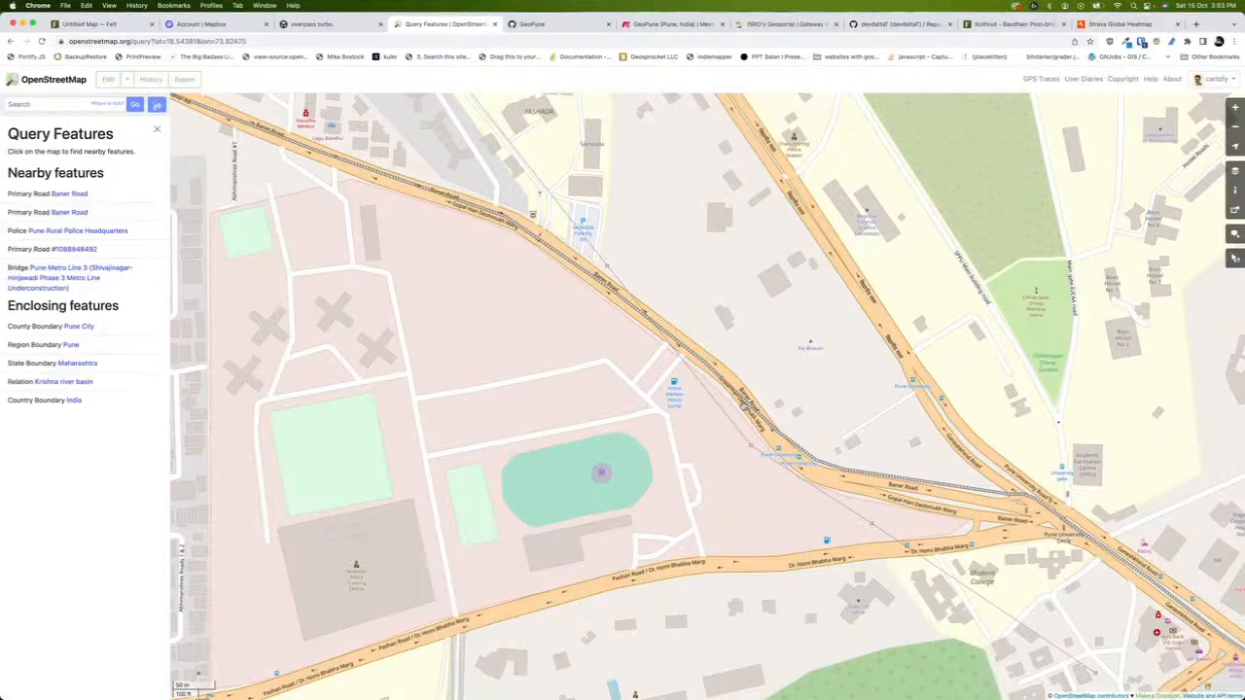
pyautogui.click(138, 279)
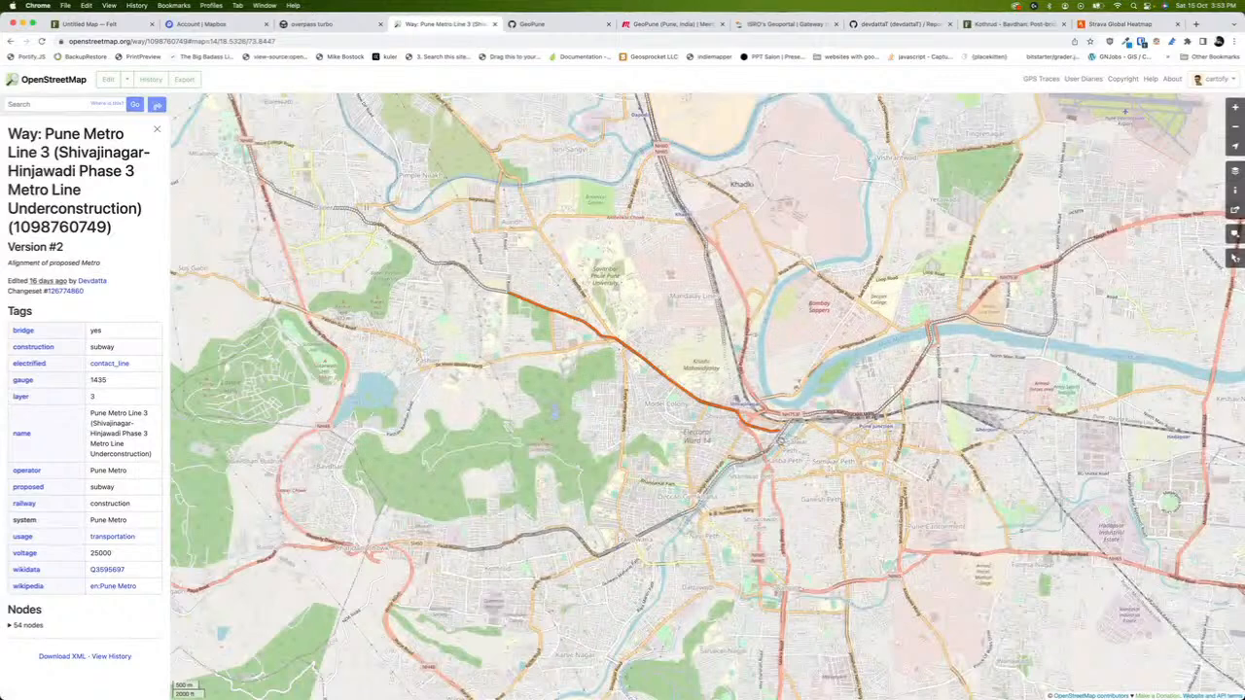
# Examine the extent of the Pune Metro Line 3 way and its railway, system and operator tags
pyautogui.scroll(2, 750, 422)
pyautogui.scroll(-2, 416, 264)
pyautogui.moveTo(291, 214); pyautogui.dragTo(392, 246)
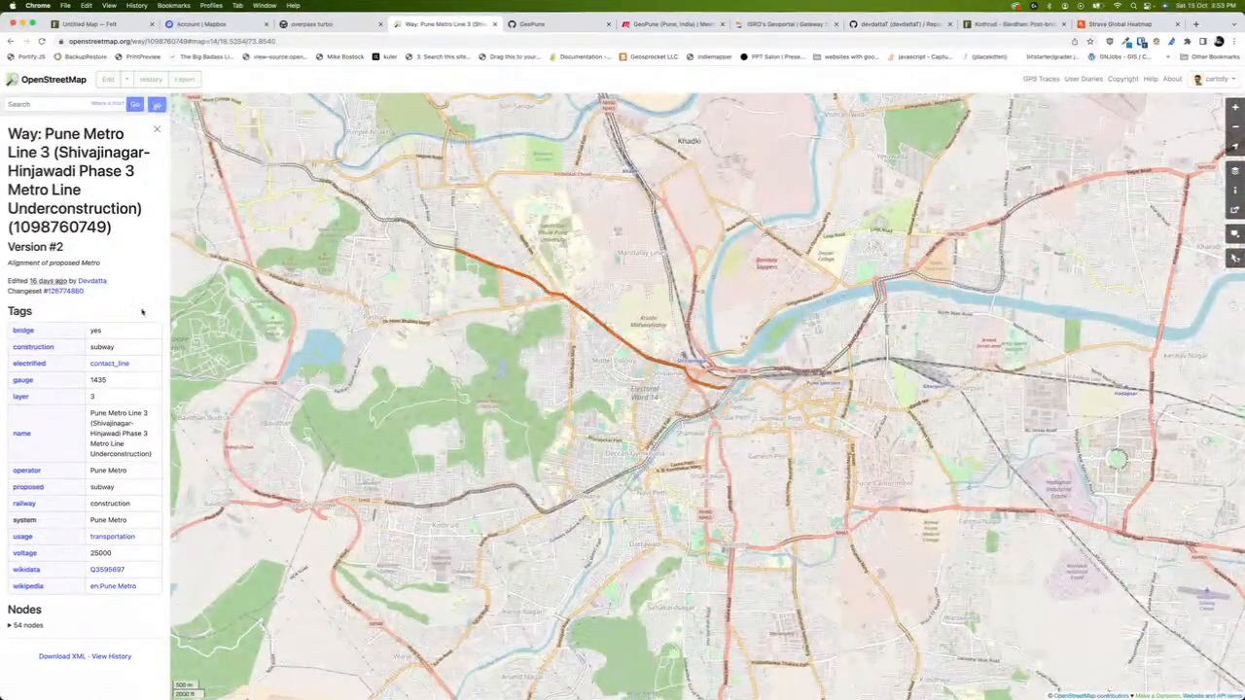
pyautogui.moveTo(130, 489); pyautogui.dragTo(153, 511)
pyautogui.click(28, 509)
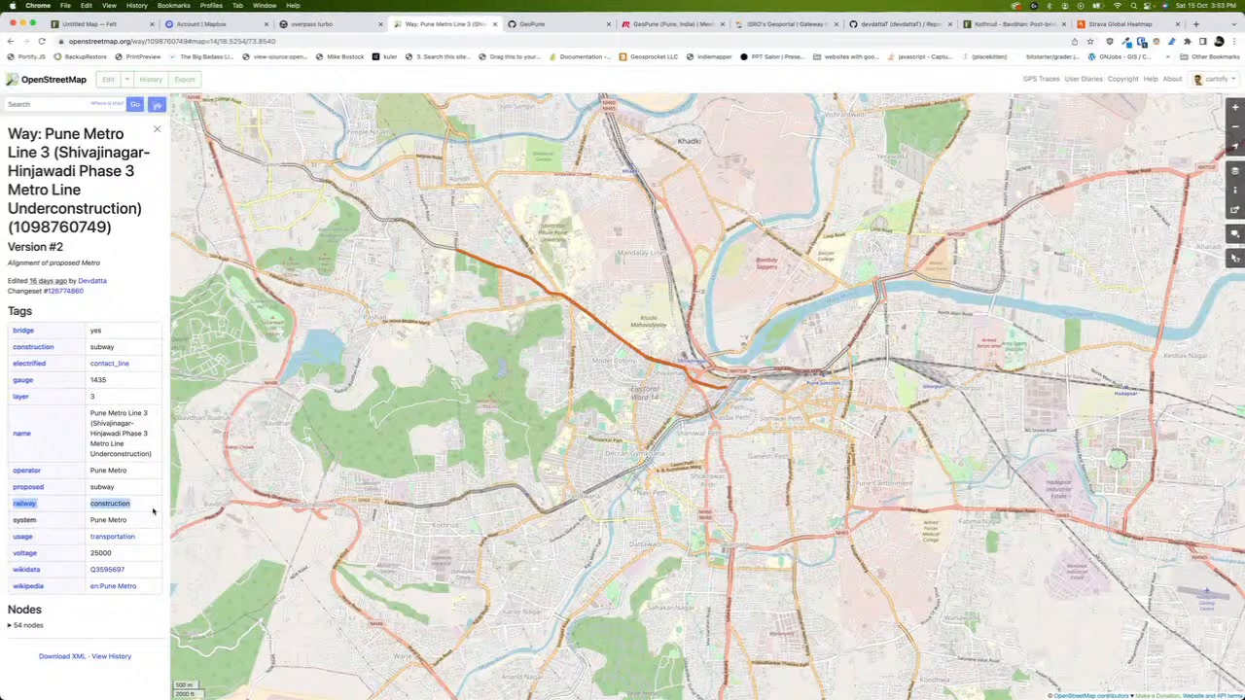
pyautogui.moveTo(13, 522); pyautogui.dragTo(130, 523)
pyautogui.moveTo(8, 474); pyautogui.dragTo(124, 477)
pyautogui.click(134, 475)
pyautogui.moveTo(134, 476); pyautogui.dragTo(10, 473)
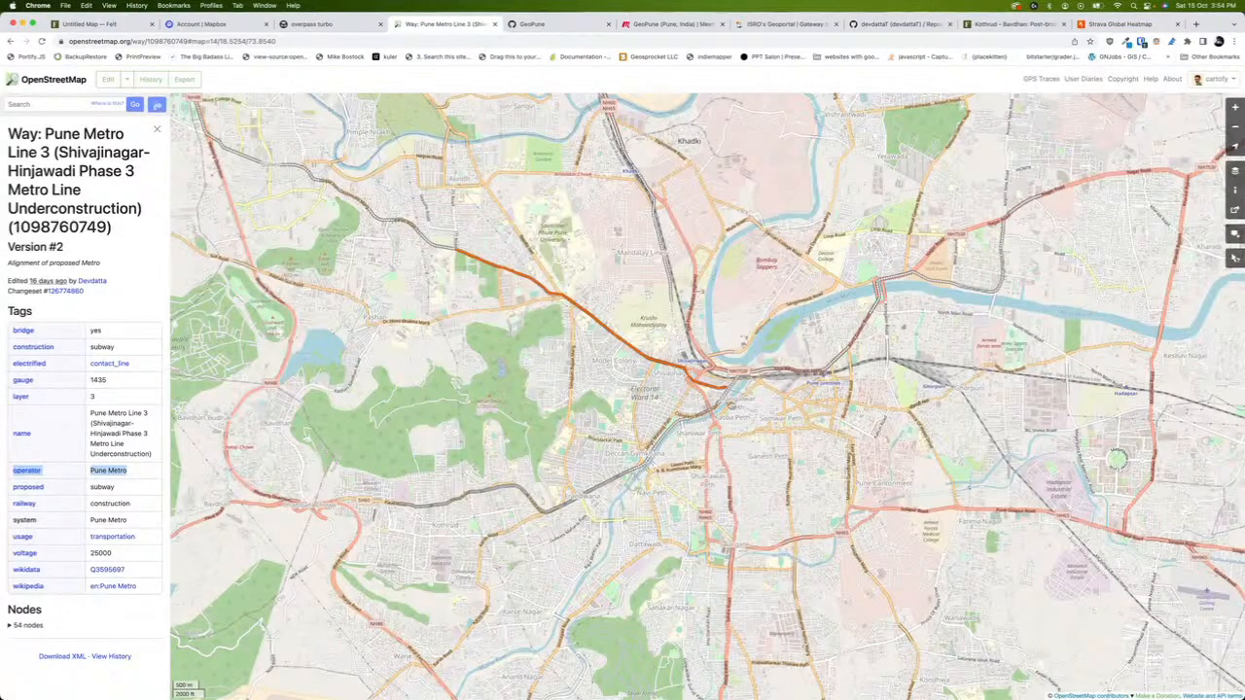
pyautogui.moveTo(584, 368); pyautogui.dragTo(624, 377)
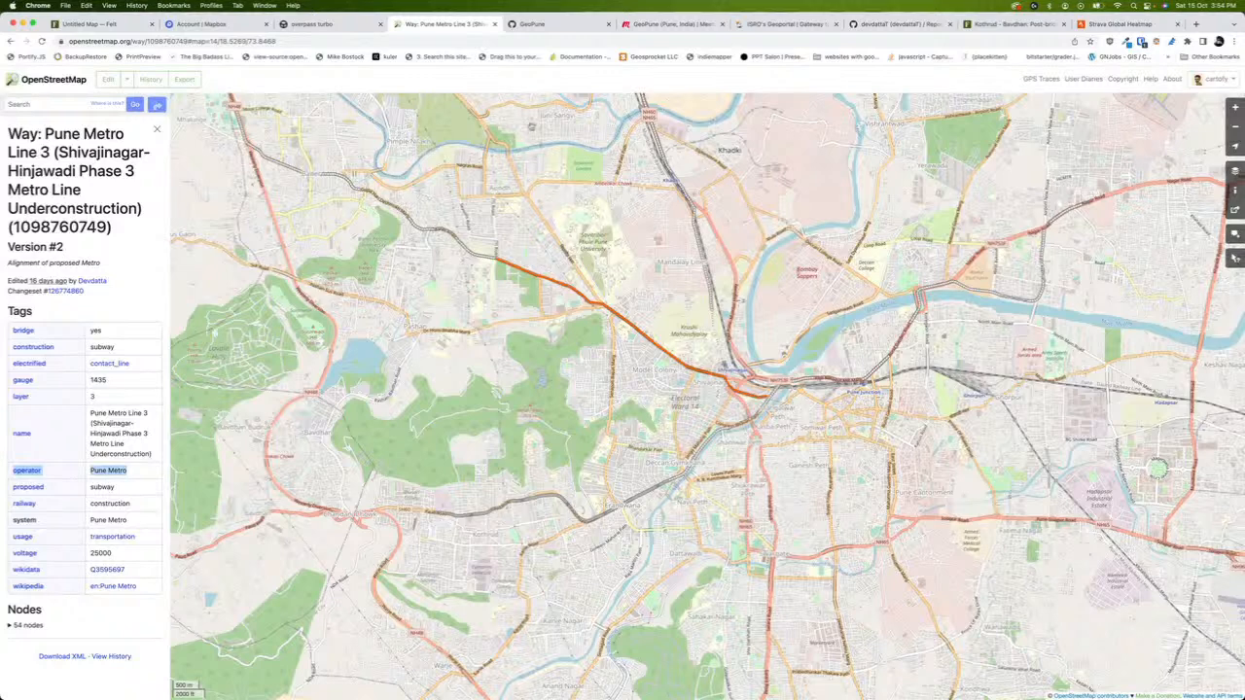
# Return to overpass turbo, review the query's system and operator lines, and fit all of Pune and Pimpri-Chinchwad in the map area
pyautogui.click(335, 24)
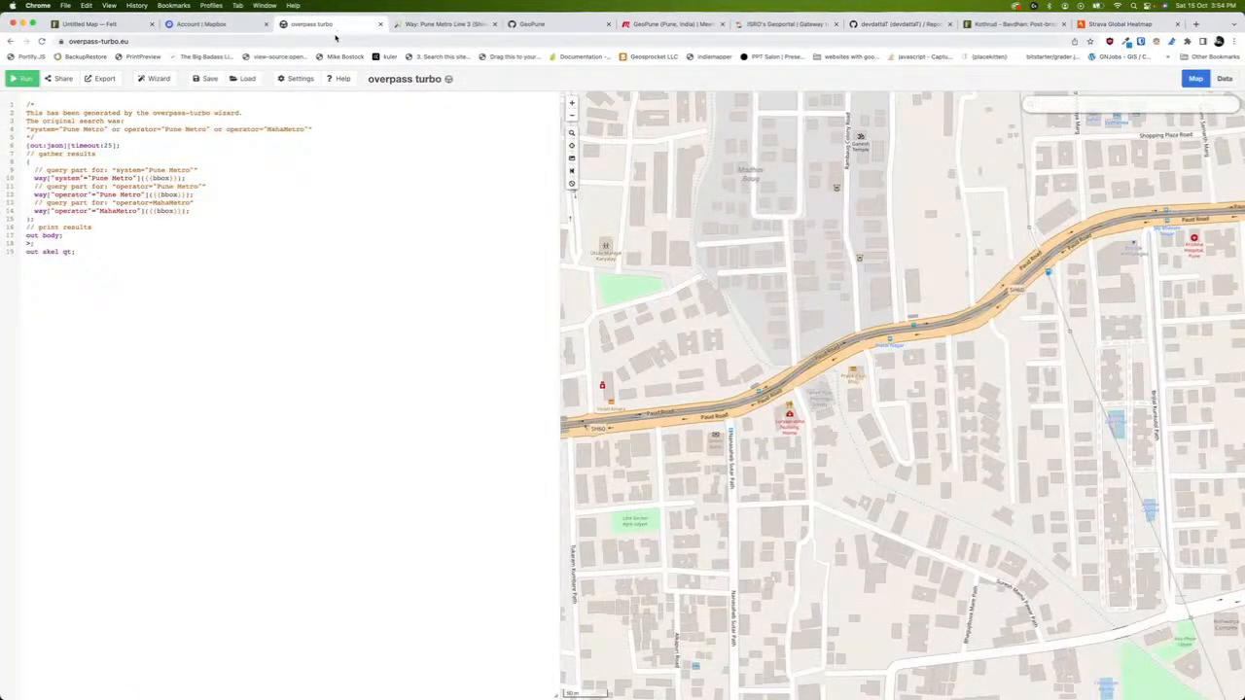
pyautogui.scroll(-6, 894, 393)
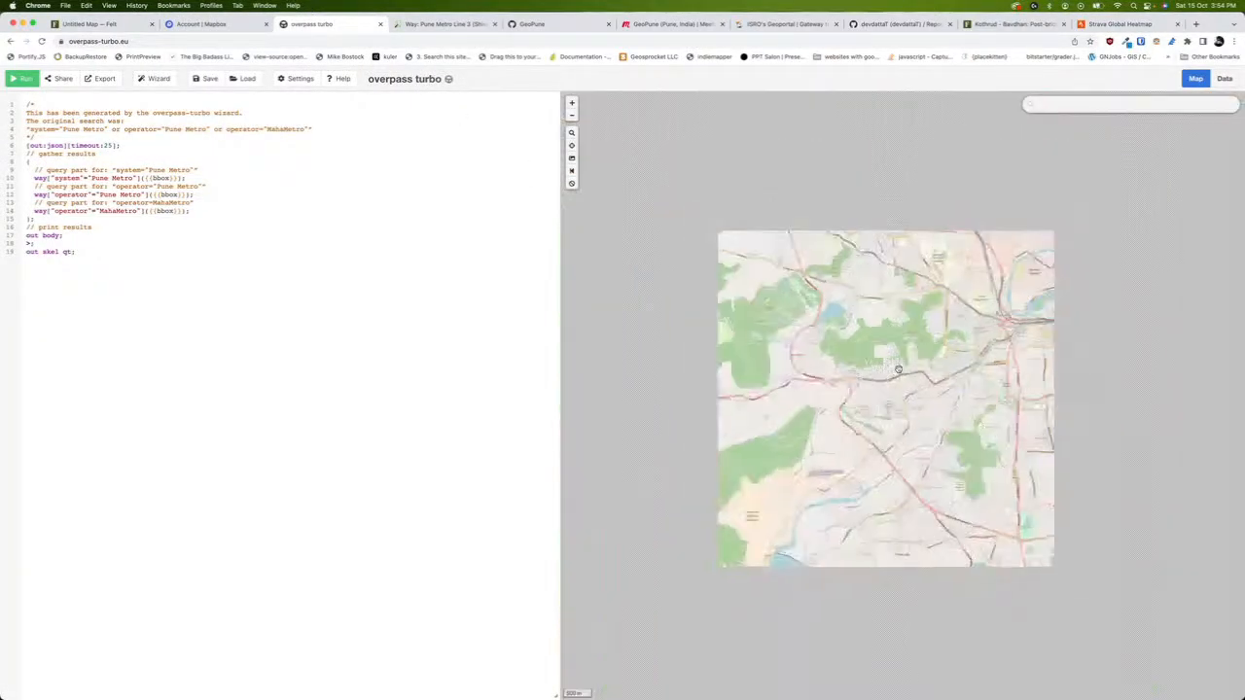
pyautogui.scroll(2, 882, 360)
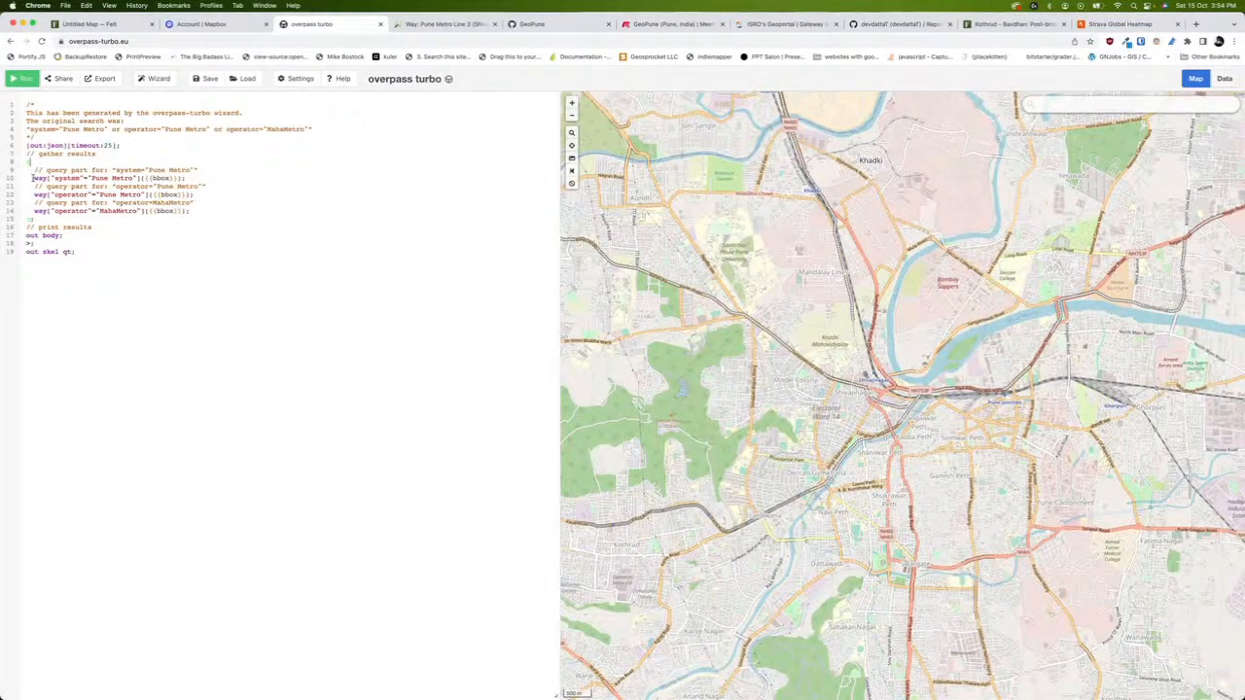
pyautogui.moveTo(32, 178); pyautogui.dragTo(186, 179)
pyautogui.click(44, 195)
pyautogui.moveTo(70, 210); pyautogui.dragTo(200, 210)
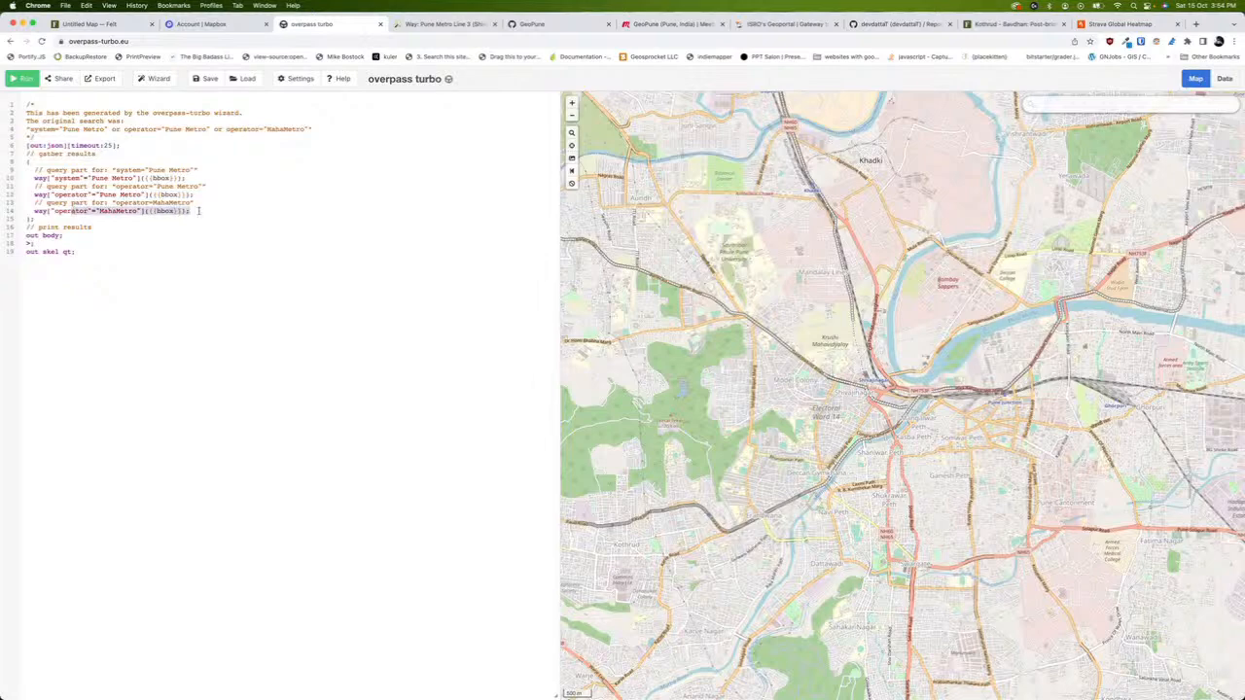
pyautogui.scroll(-3, 807, 330)
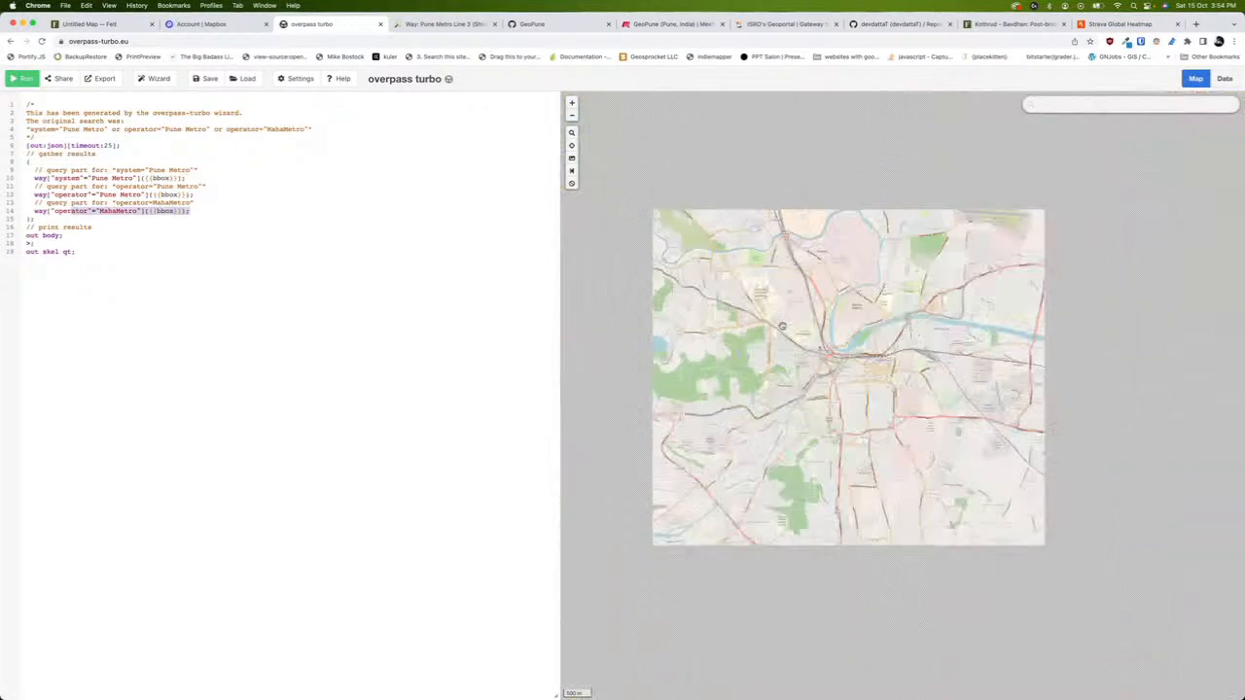
pyautogui.moveTo(822, 334); pyautogui.dragTo(844, 380)
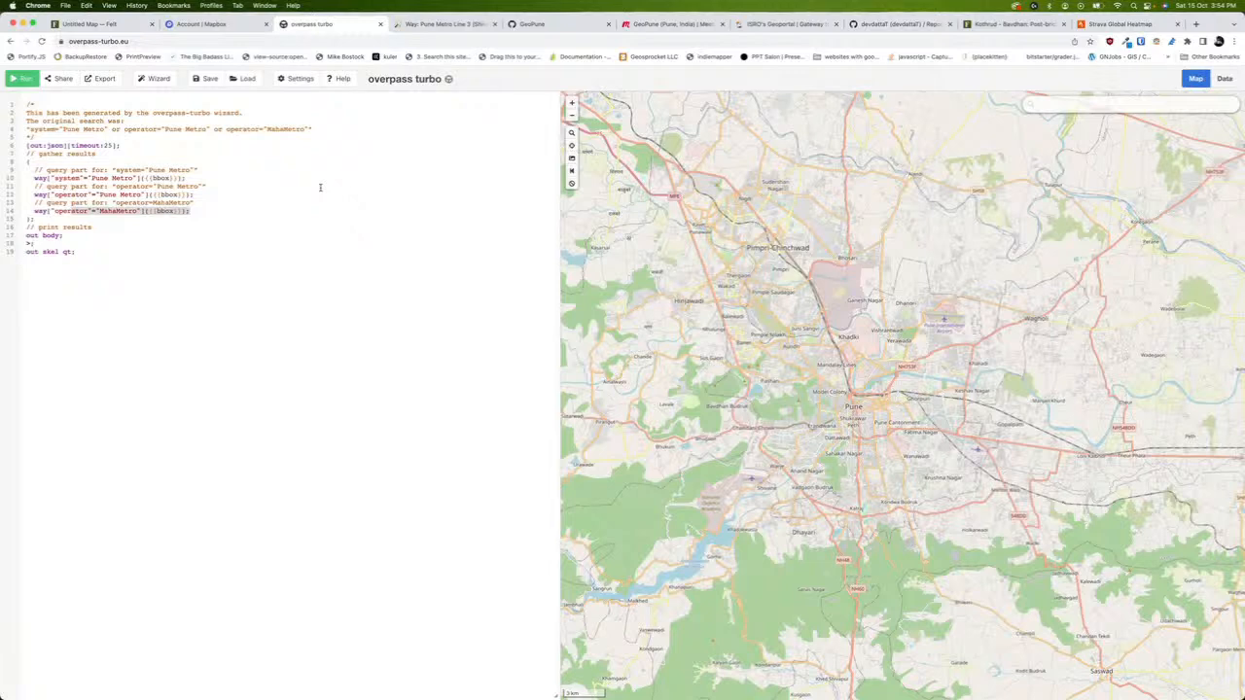
# Run the query for ways with system Pune Metro or operator Pune Metro or MahaMetro, and inspect the metro lines on the map
pyautogui.click(320, 186)
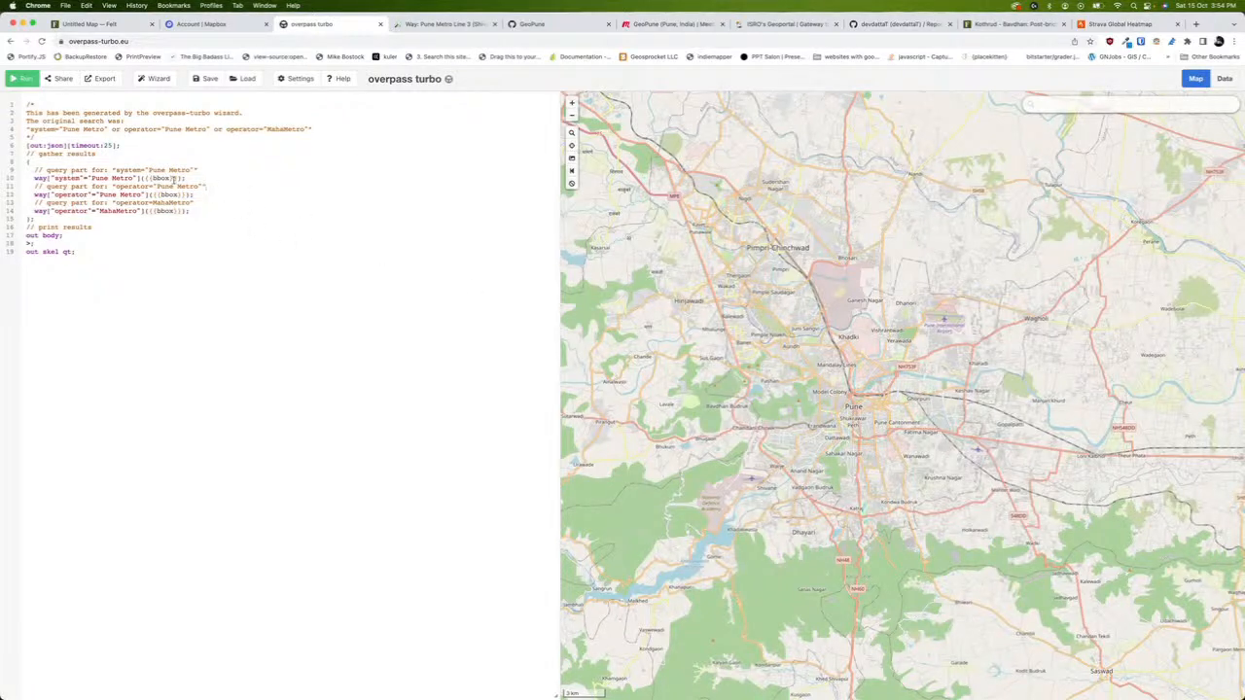
pyautogui.moveTo(54, 178); pyautogui.dragTo(136, 178)
pyautogui.moveTo(55, 194); pyautogui.dragTo(146, 194)
pyautogui.moveTo(54, 210); pyautogui.dragTo(138, 211)
pyautogui.doubleClick(41, 211)
pyautogui.click(21, 82)
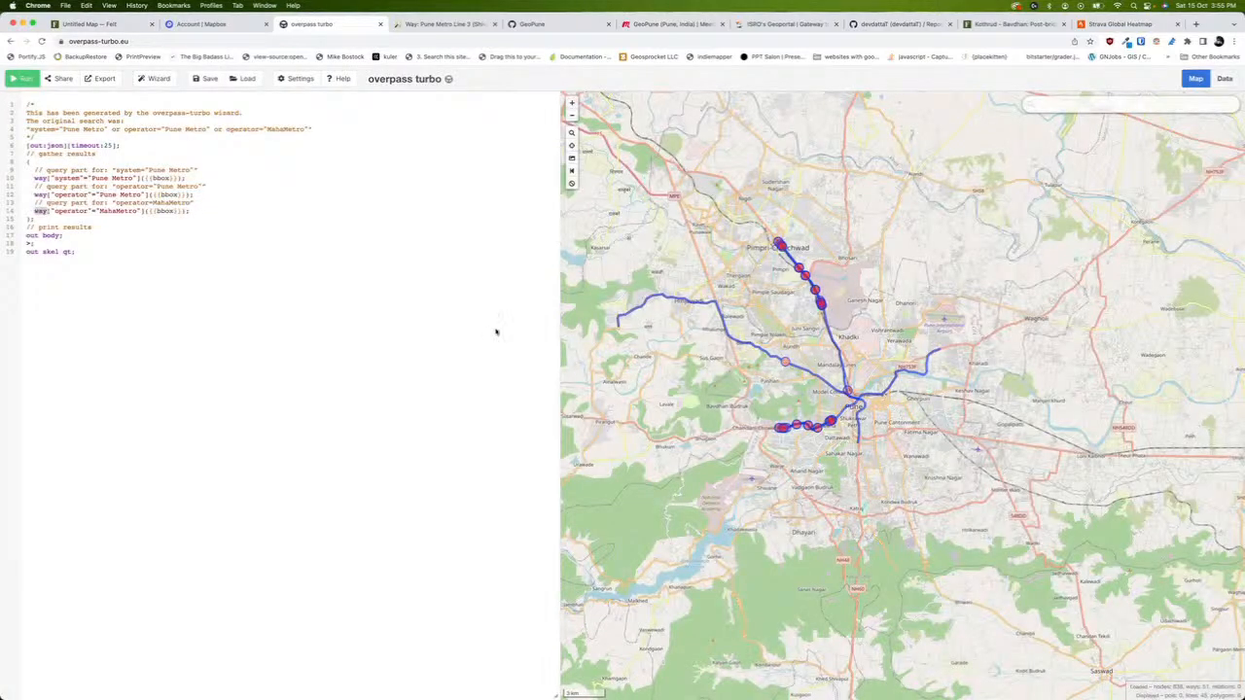
pyautogui.scroll(5, 824, 321)
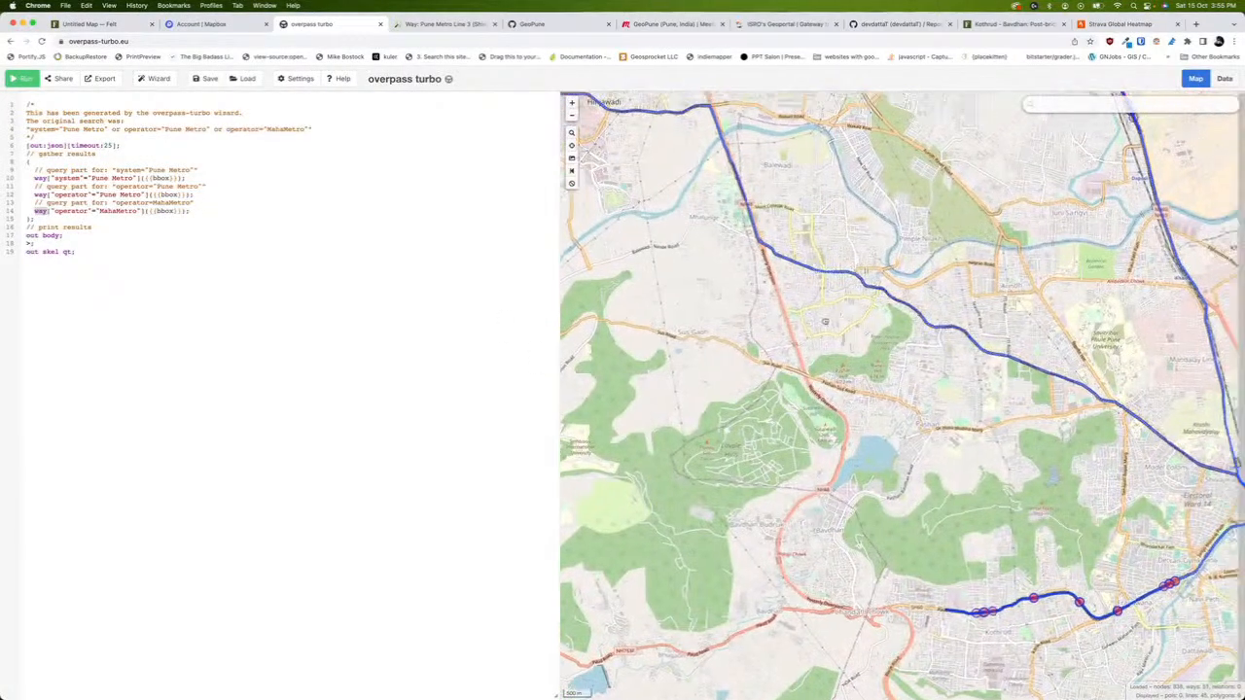
pyautogui.scroll(-5, 825, 321)
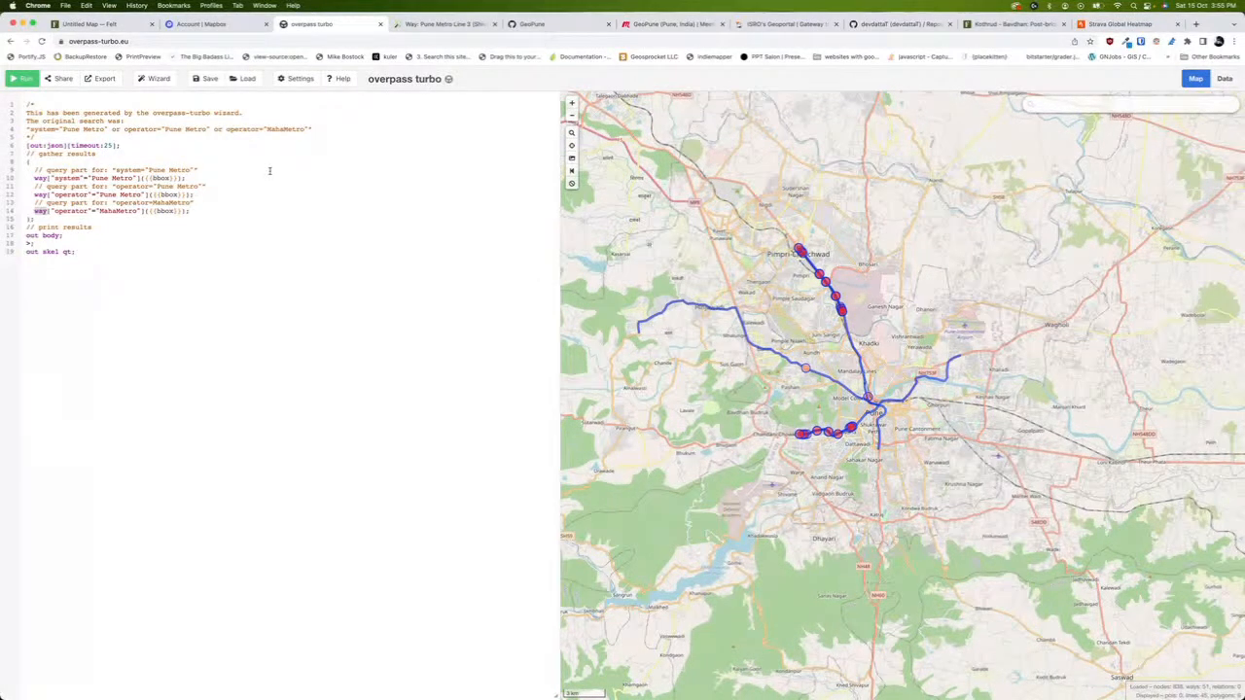
# Export the query result as GeoJSON, saving it as pune_metro in the GeoPune1022 folder, and close the export options
pyautogui.click(103, 79)
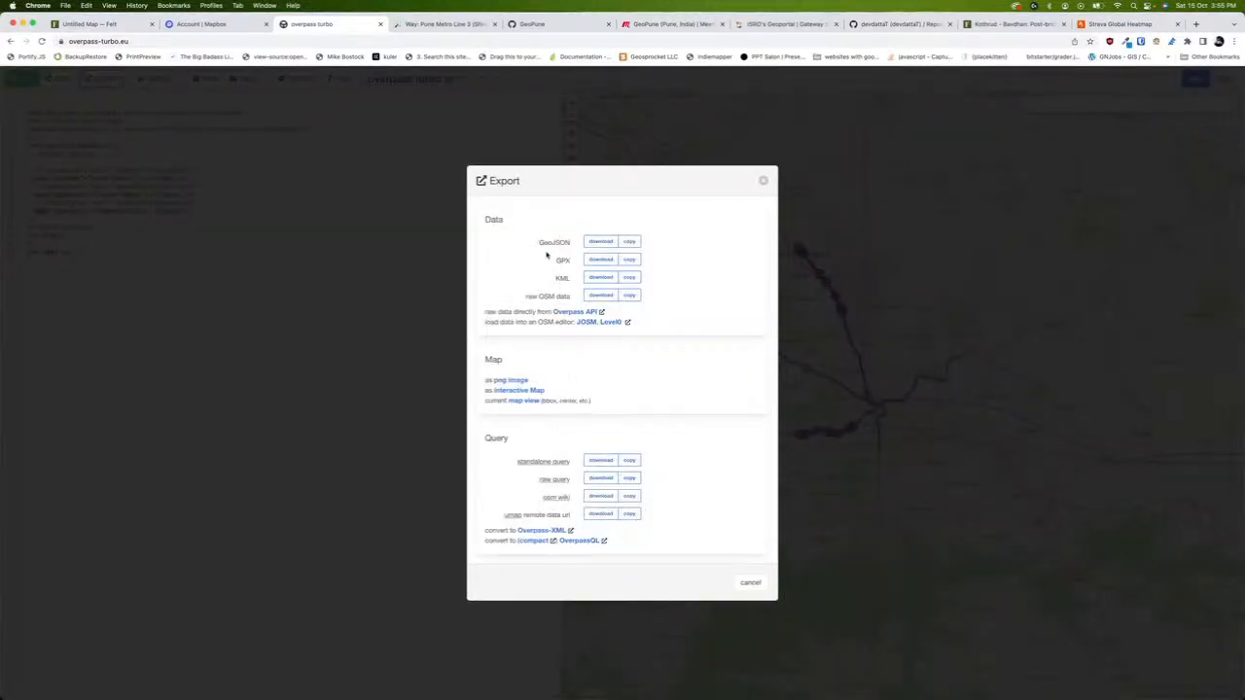
pyautogui.moveTo(544, 242); pyautogui.dragTo(575, 284)
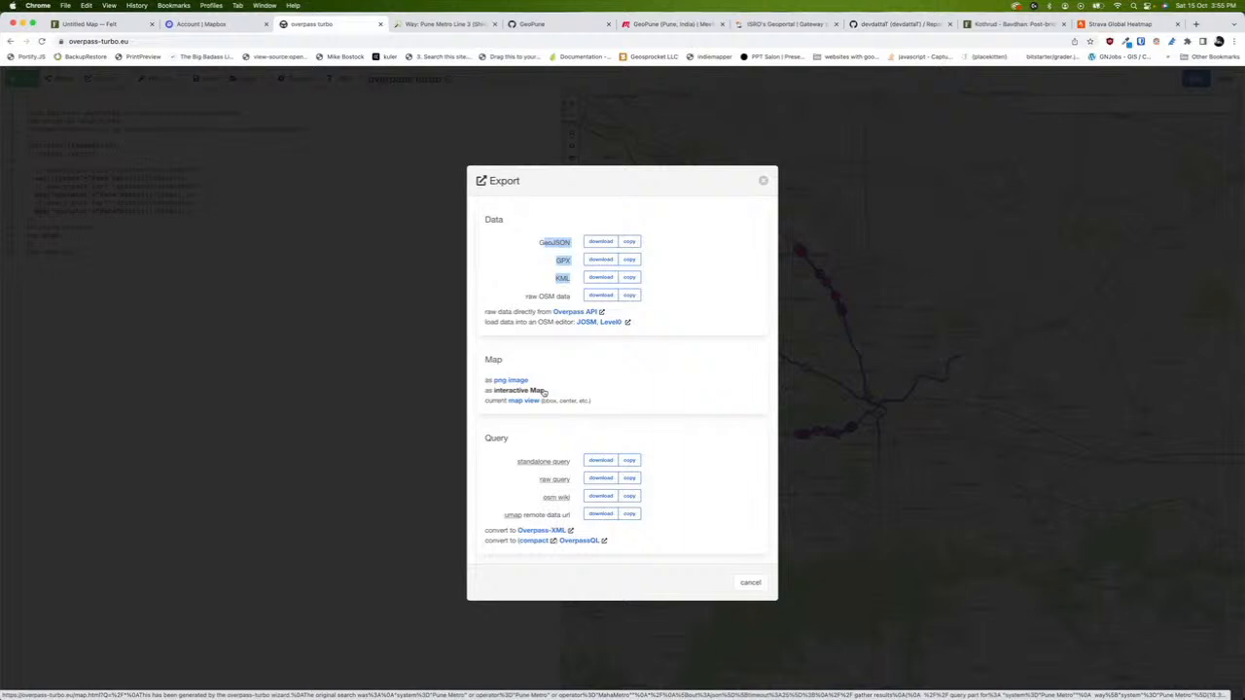
pyautogui.click(521, 244)
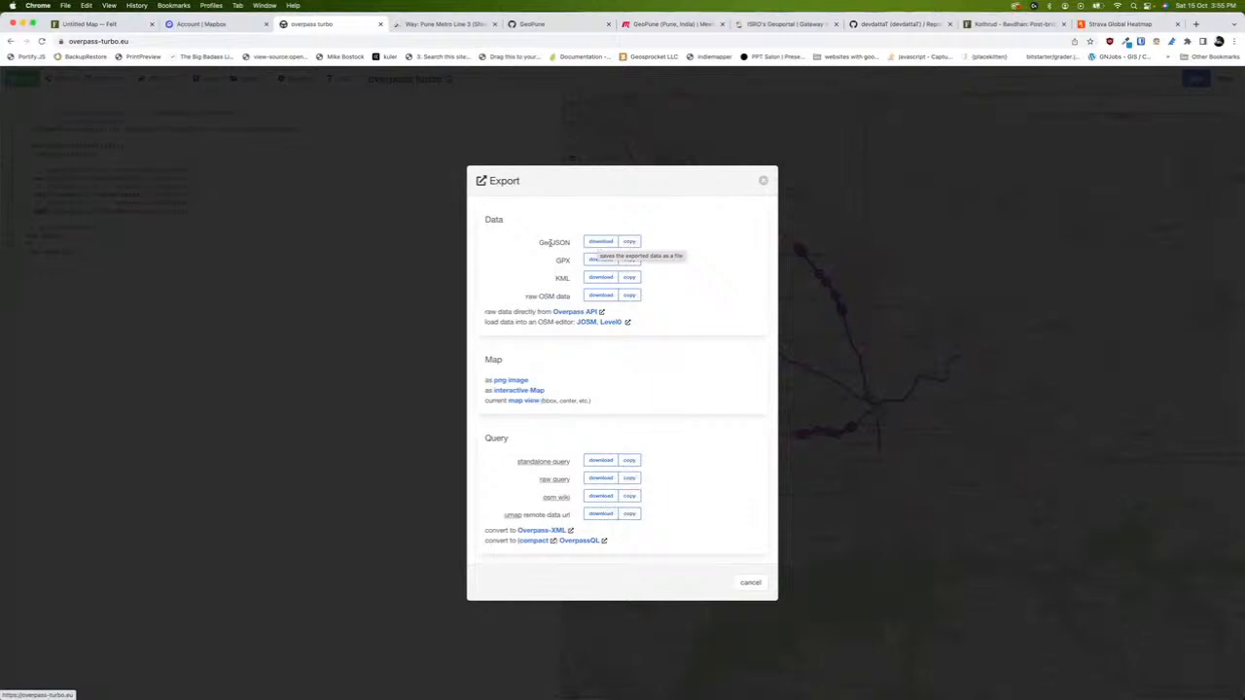
pyautogui.doubleClick(563, 243)
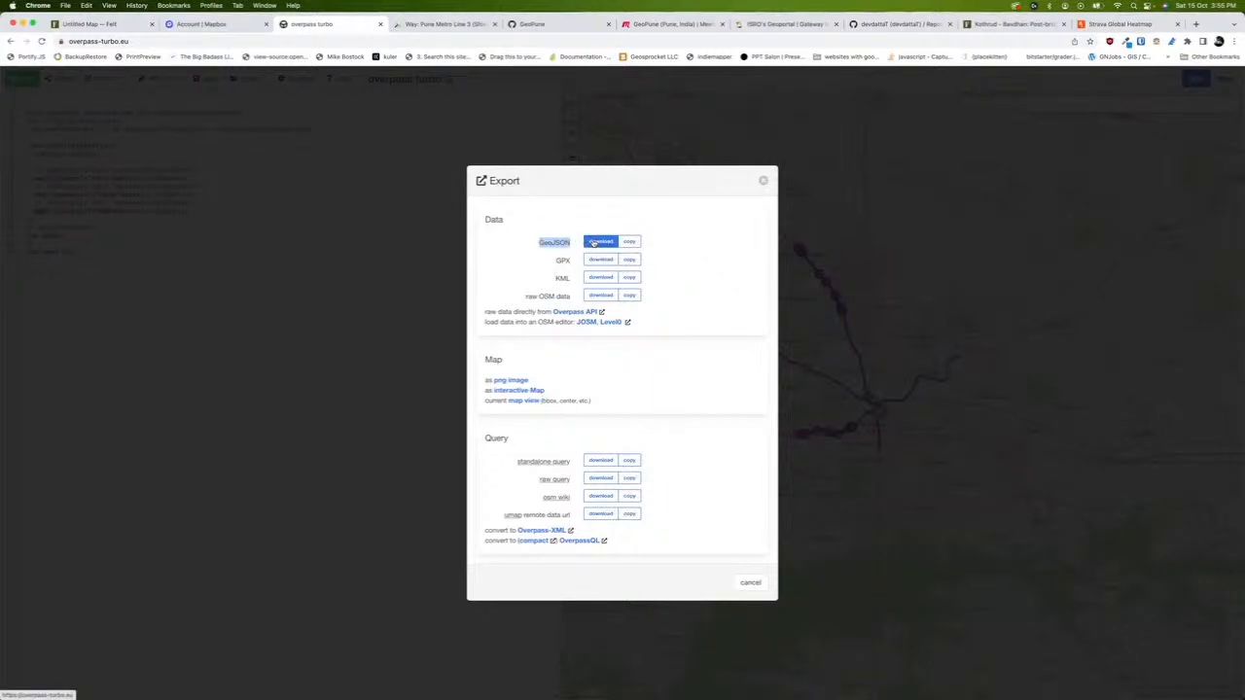
pyautogui.click(595, 242)
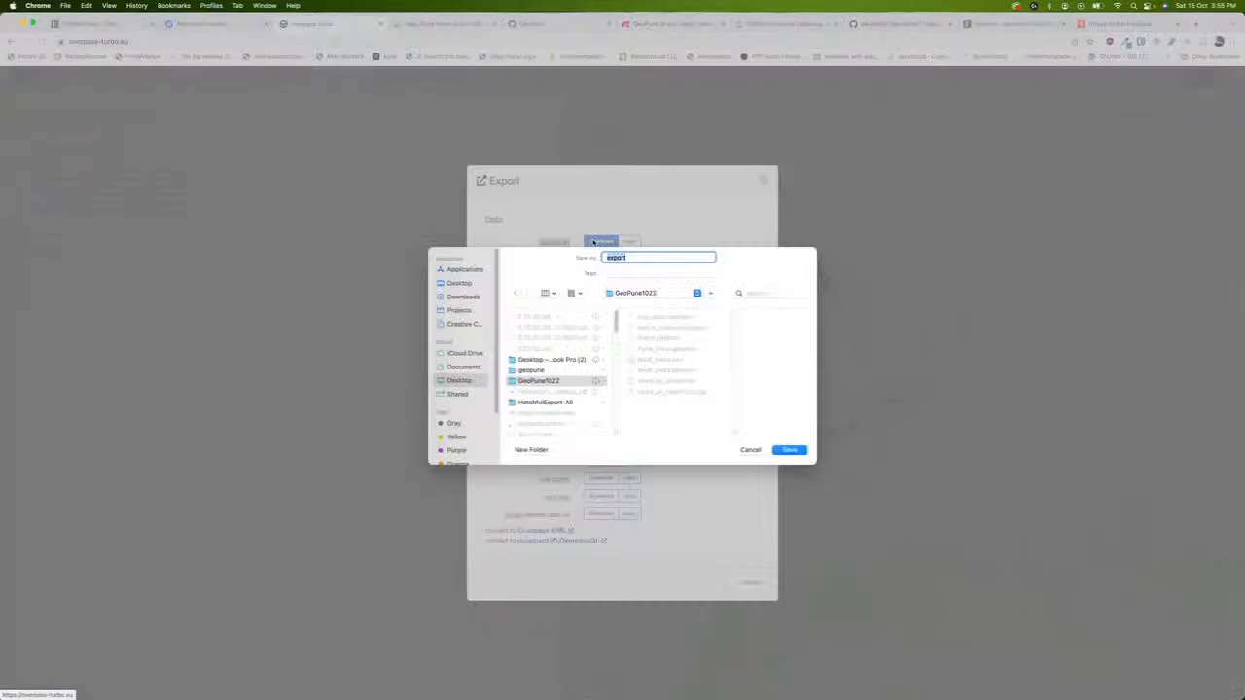
pyautogui.click(557, 384)
pyautogui.moveTo(644, 257); pyautogui.dragTo(569, 259)
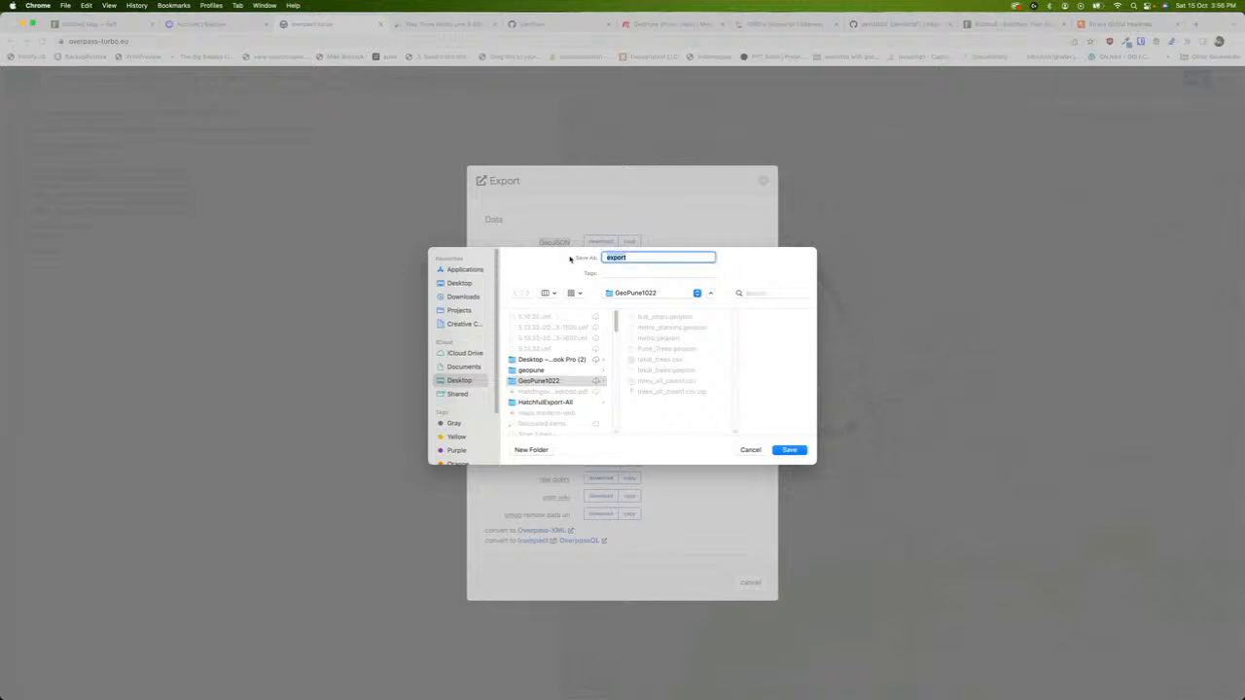
pyautogui.write('pune_metro')
pyautogui.click(790, 450)
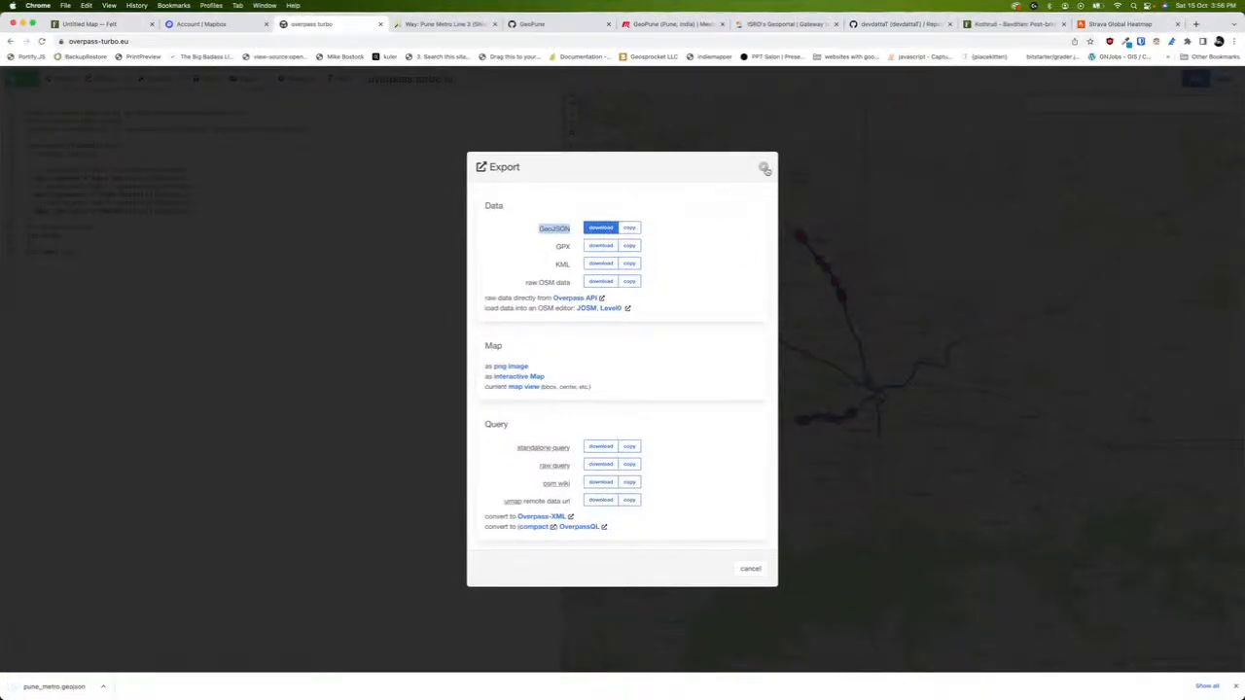
pyautogui.click(762, 171)
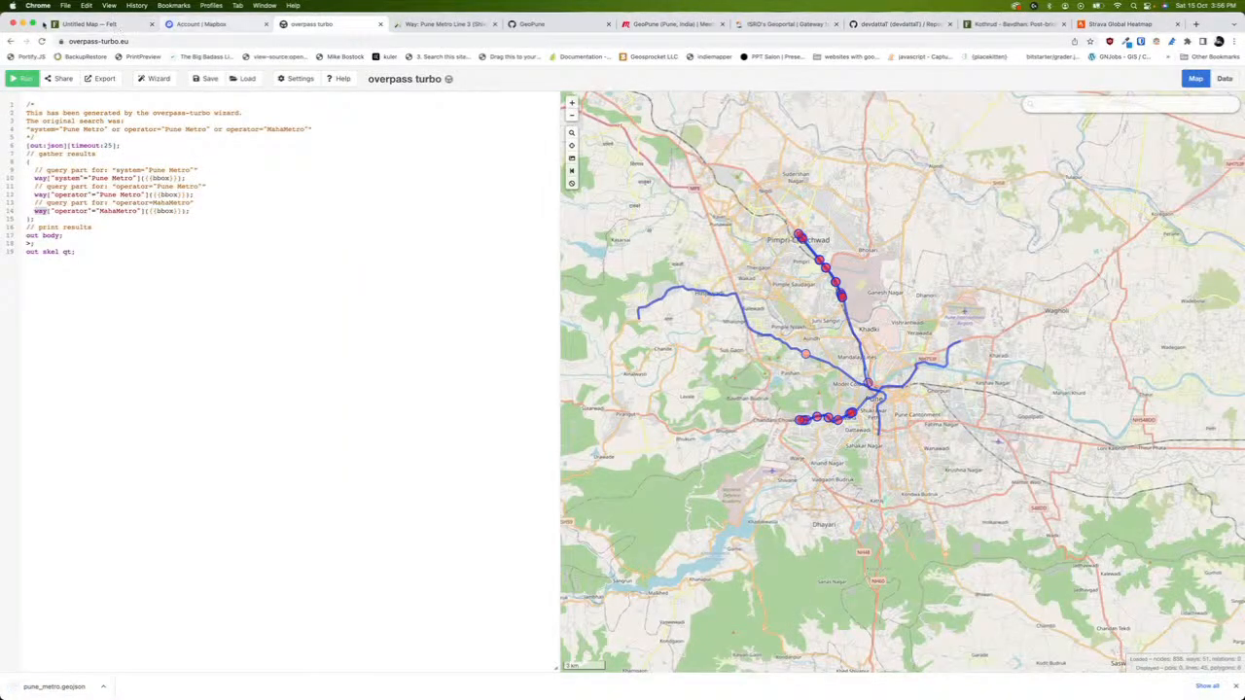
# Switch to the untitled Felt map and upload pune_metro.geojson from the GeoPune1022 folder
pyautogui.click(97, 24)
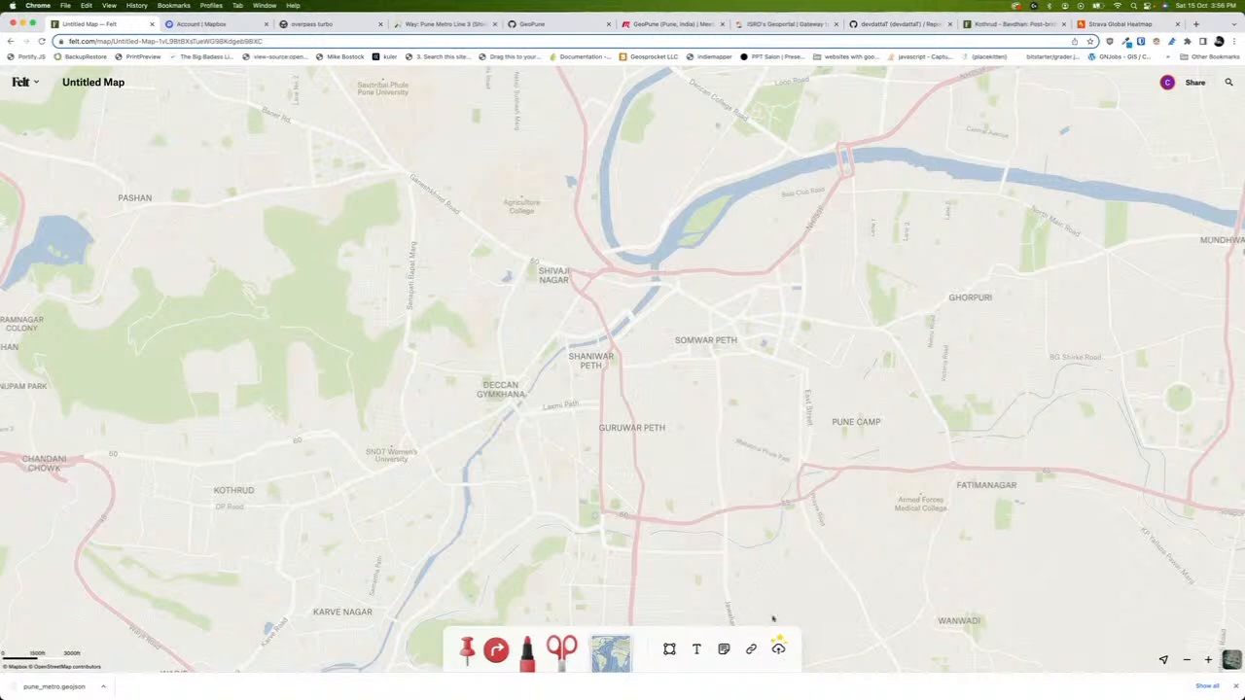
pyautogui.click(780, 650)
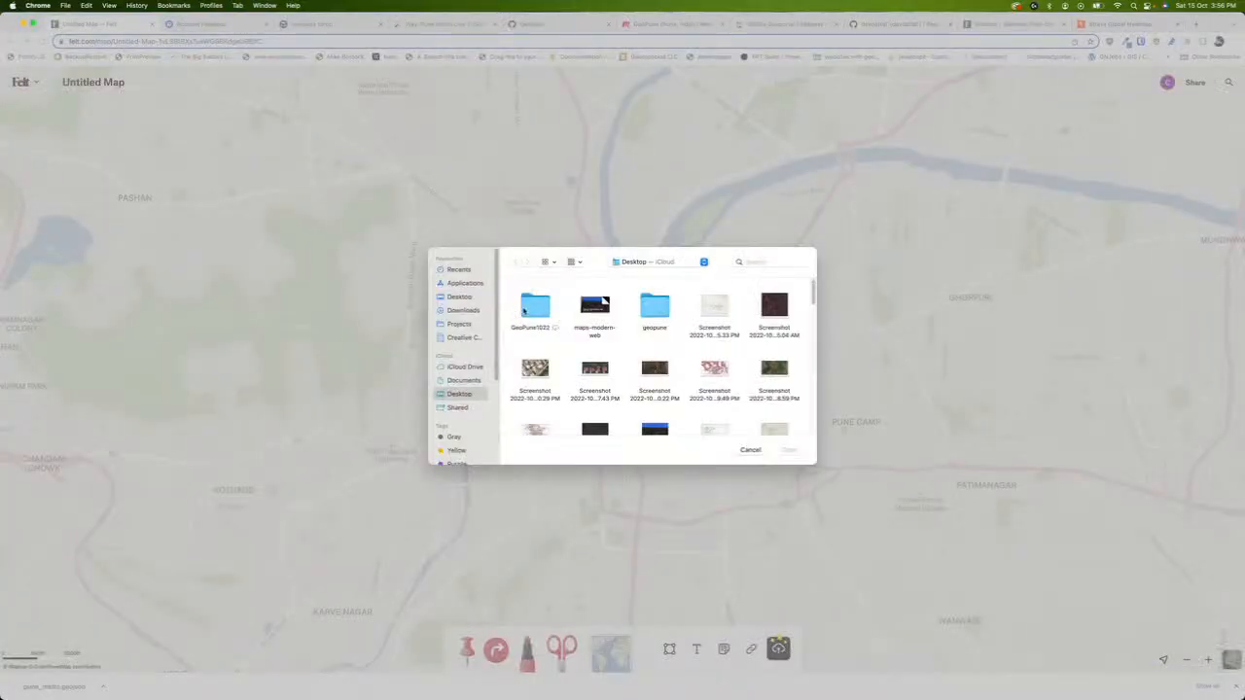
pyautogui.doubleClick(530, 309)
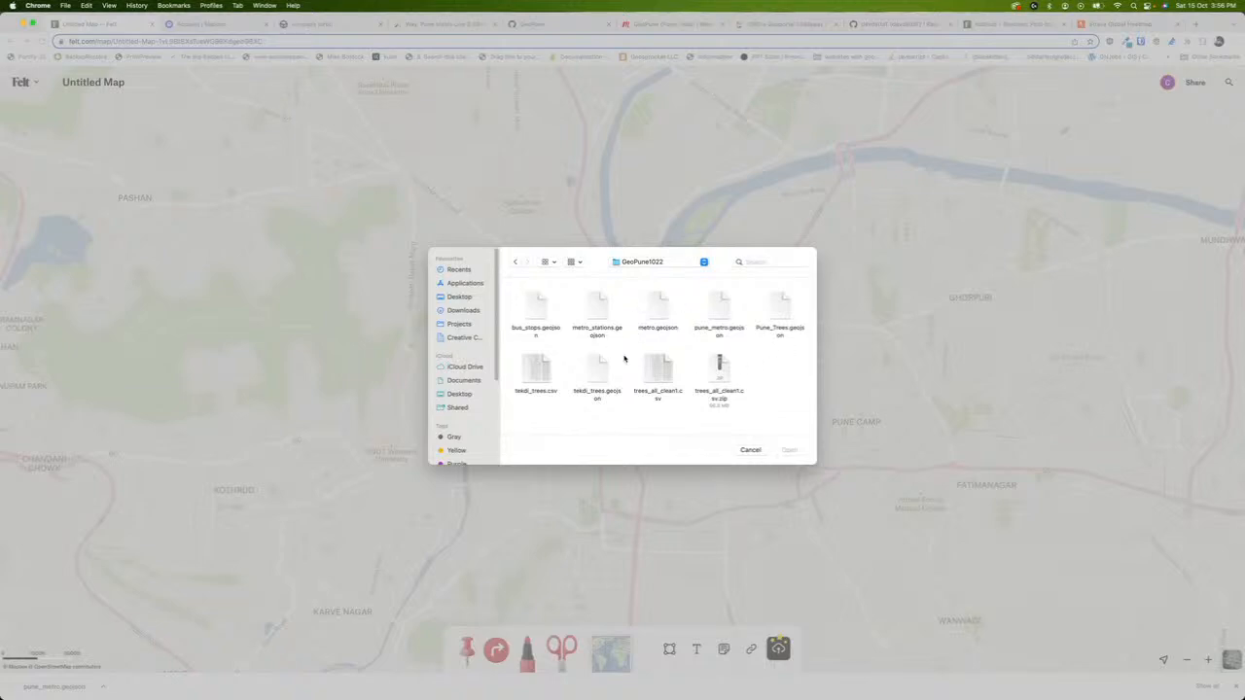
pyautogui.click(719, 313)
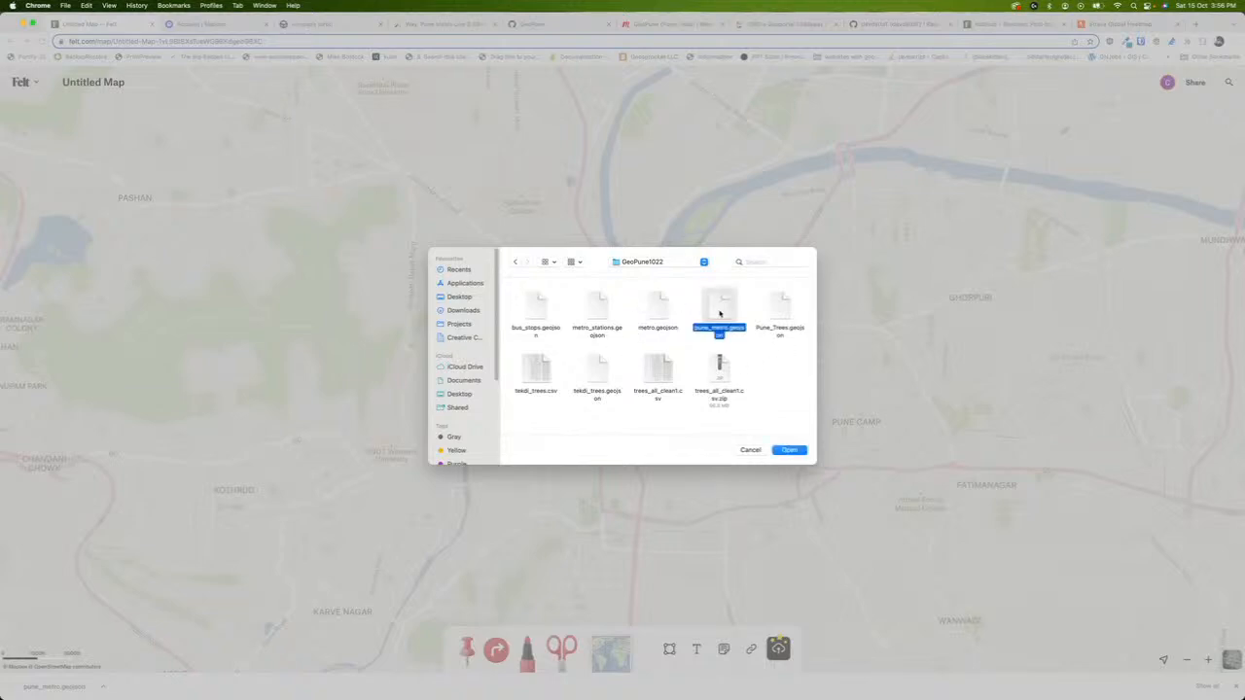
pyautogui.click(799, 451)
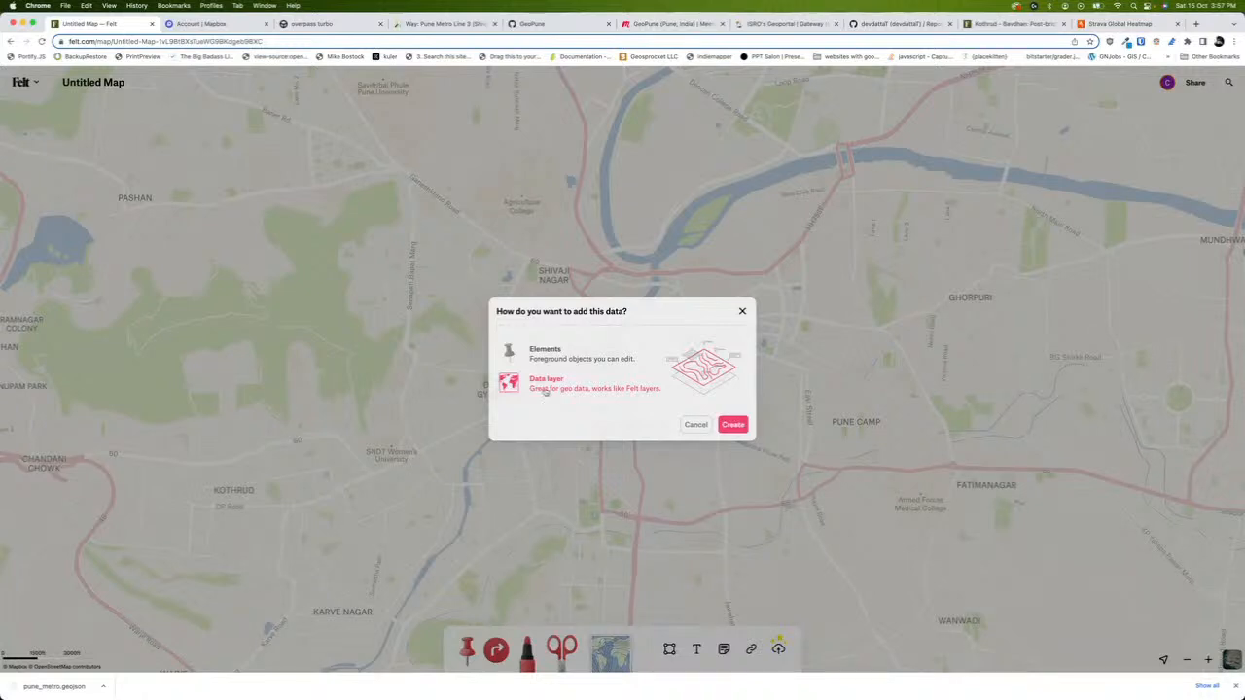
# Add the uploaded metro data as a data layer and fit the map view to it
pyautogui.click(545, 357)
pyautogui.click(545, 385)
pyautogui.click(734, 430)
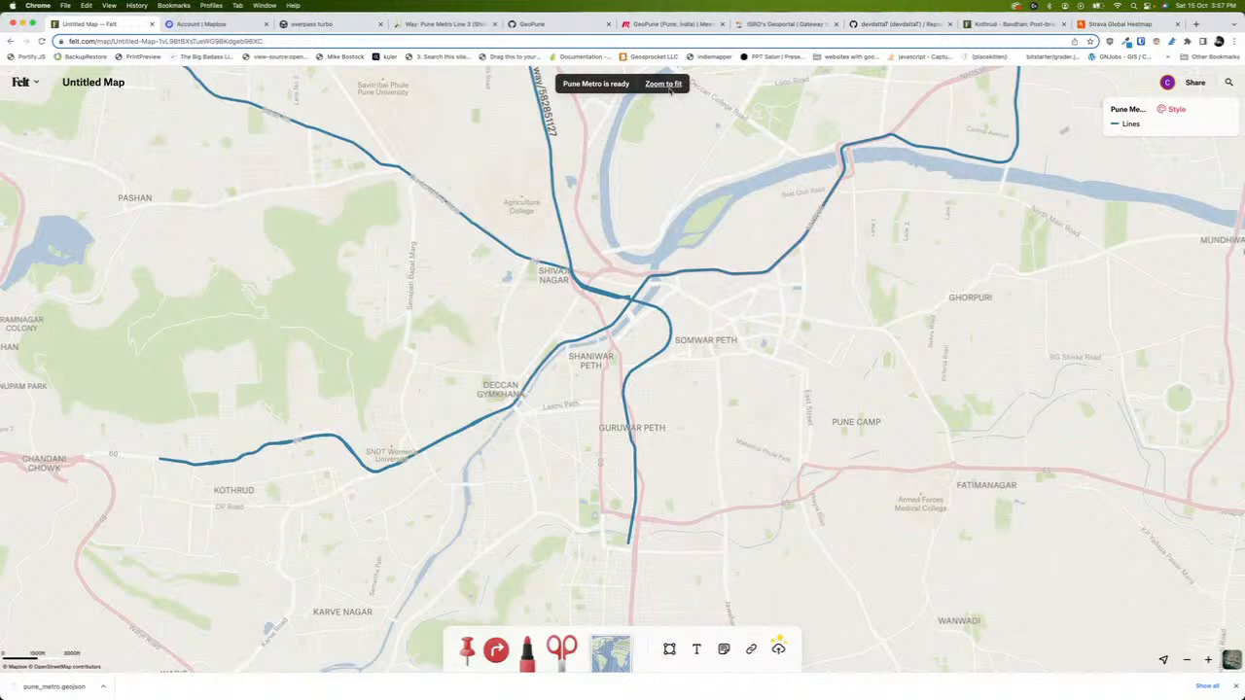
pyautogui.click(670, 87)
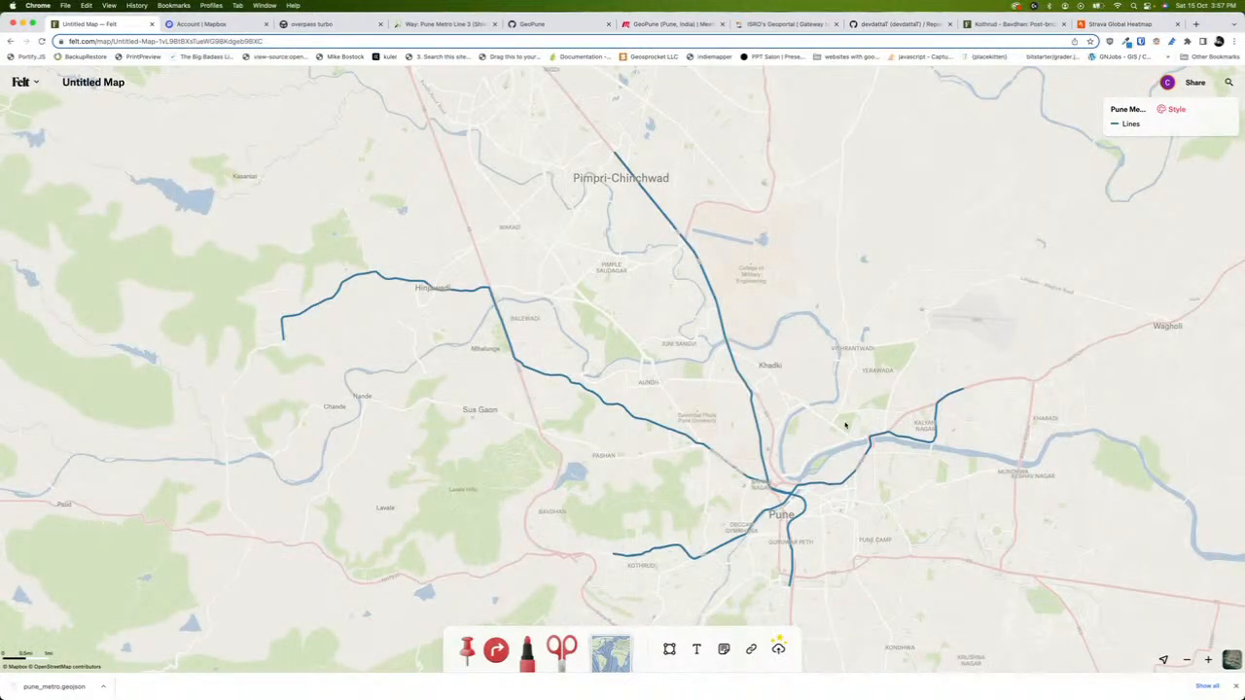
# Examine the imported metro lines across Pune, Pimpri-Chinchwad and Hinjawadi
pyautogui.scroll(10, 789, 453)
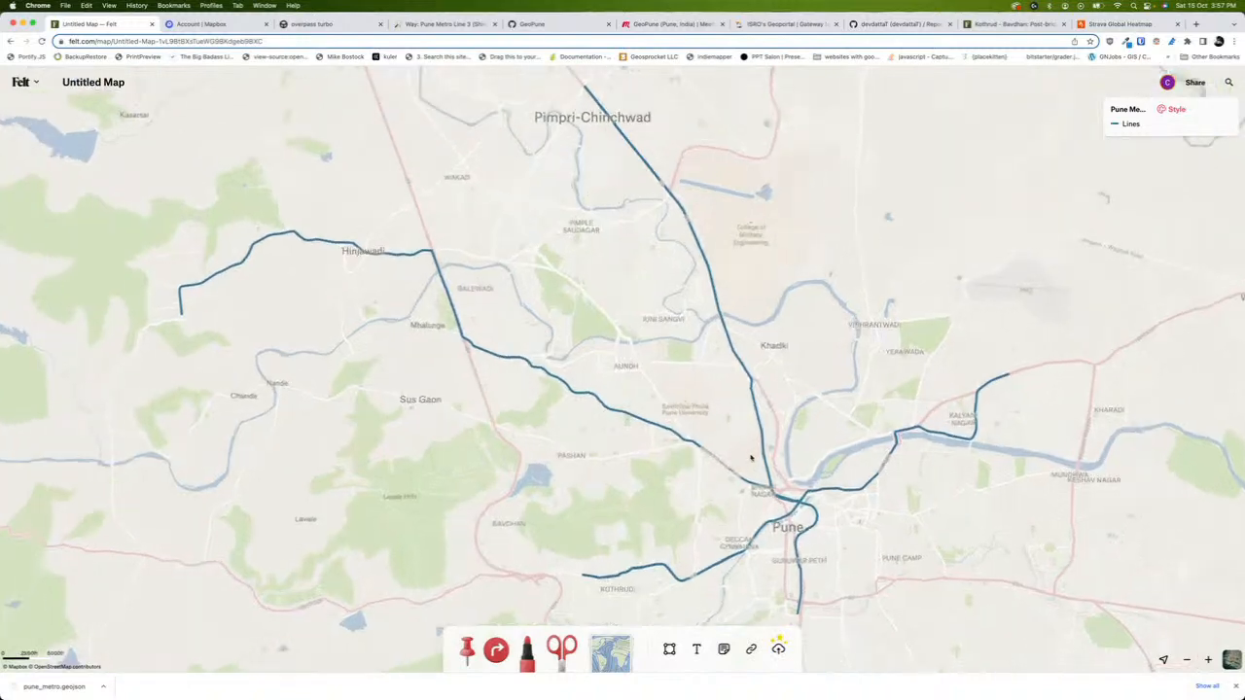
pyautogui.scroll(-5, 727, 332)
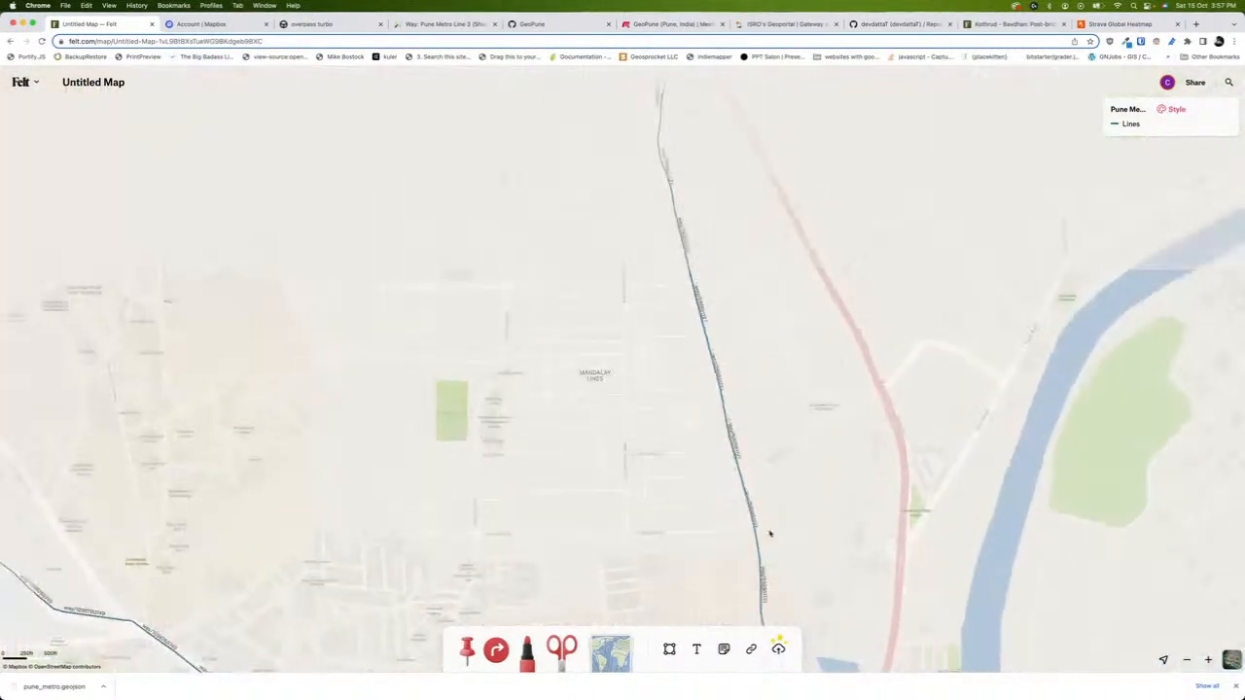
pyautogui.scroll(-5, 796, 367)
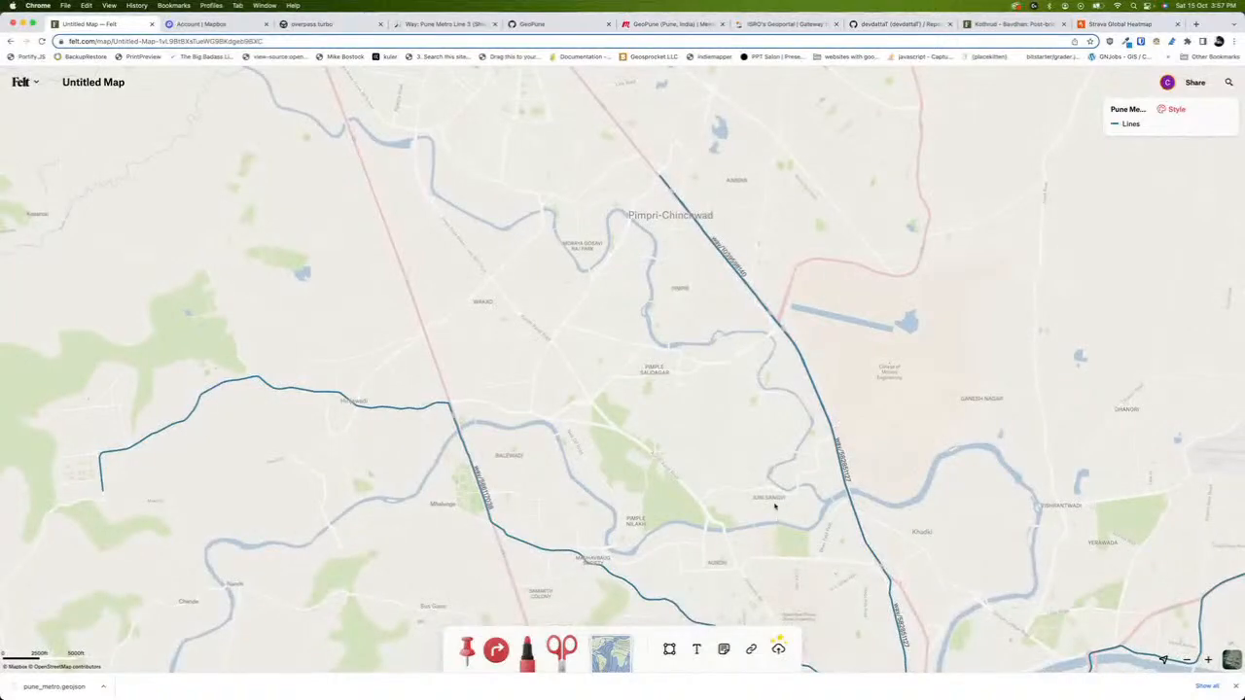
pyautogui.moveTo(775, 506); pyautogui.dragTo(632, 299)
pyautogui.moveTo(717, 509); pyautogui.dragTo(642, 447)
pyautogui.scroll(-1, 624, 380)
pyautogui.scroll(-4, 600, 379)
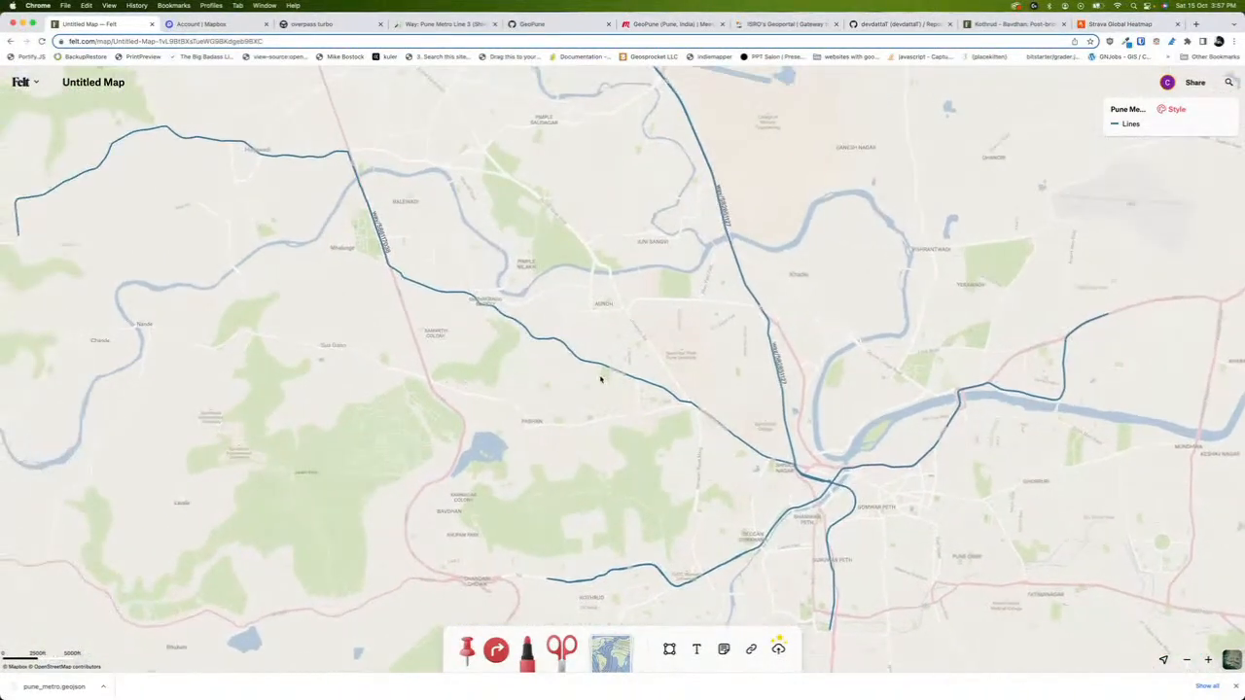
pyautogui.scroll(2, 600, 378)
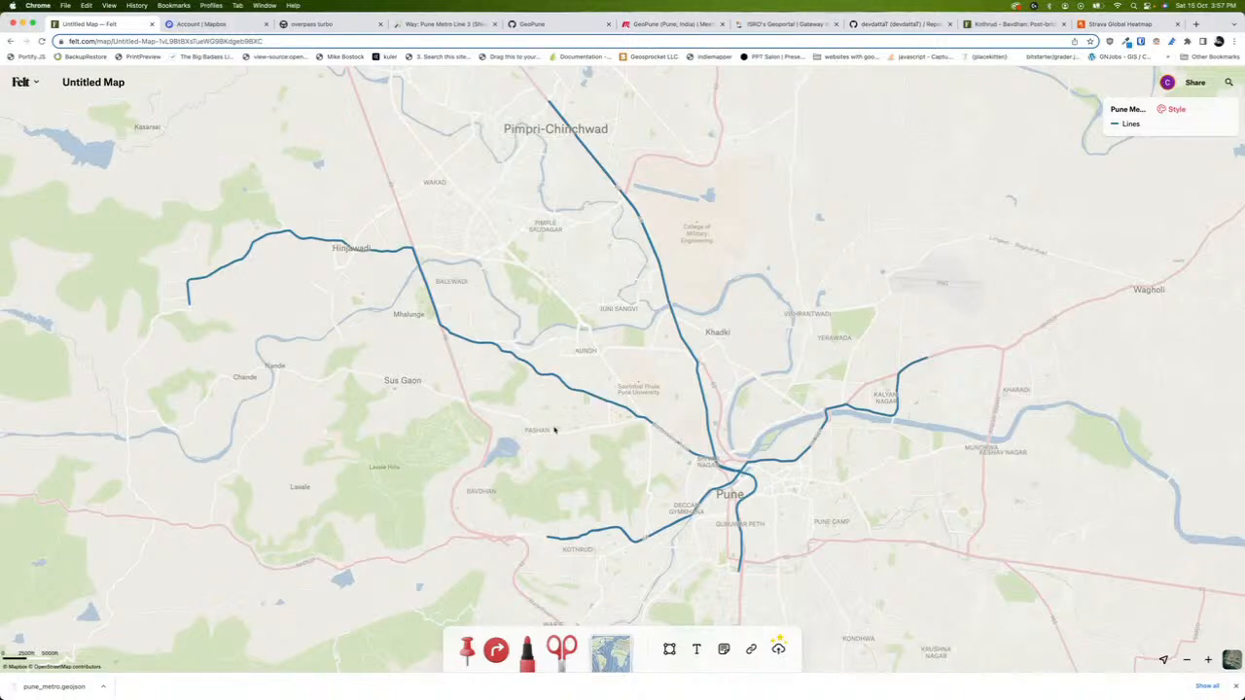
# Examine the way labels on the metro line along Baner Road and compare them with the way elements in the overpass turbo query
pyautogui.scroll(5, 554, 430)
pyautogui.scroll(3, 678, 272)
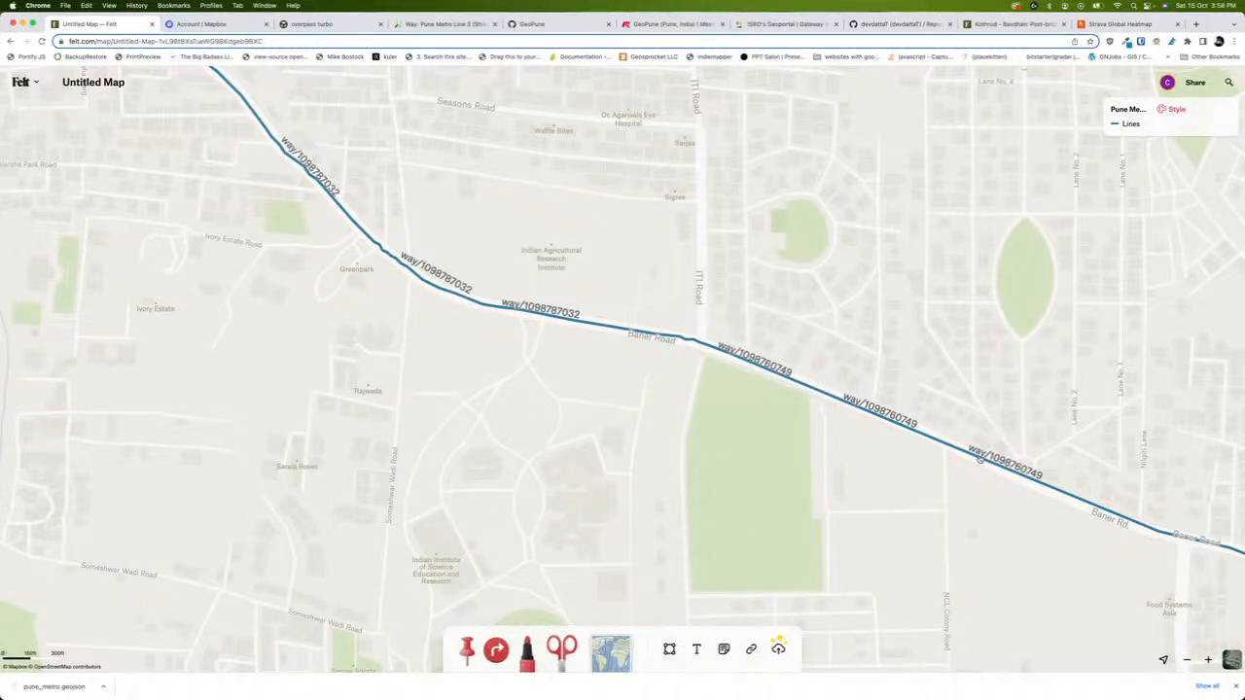
pyautogui.scroll(-2, 979, 459)
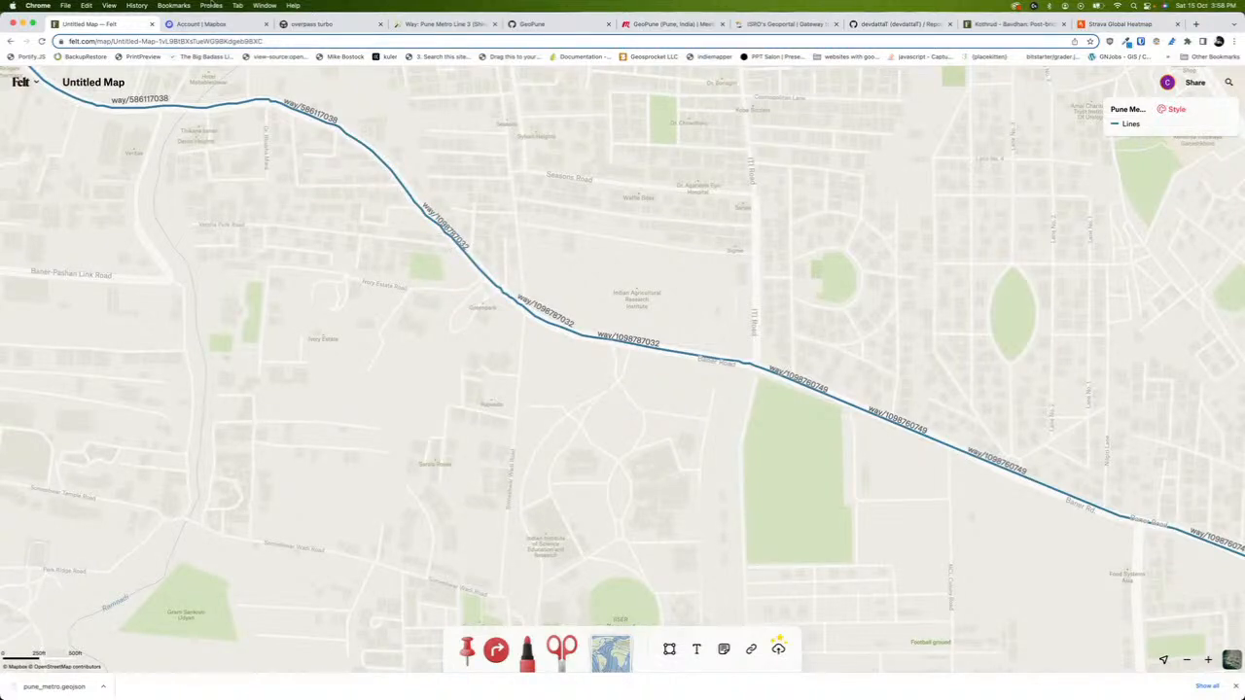
pyautogui.click(311, 23)
pyautogui.moveTo(35, 178); pyautogui.dragTo(48, 178)
pyautogui.click(114, 24)
pyautogui.scroll(-10, 545, 309)
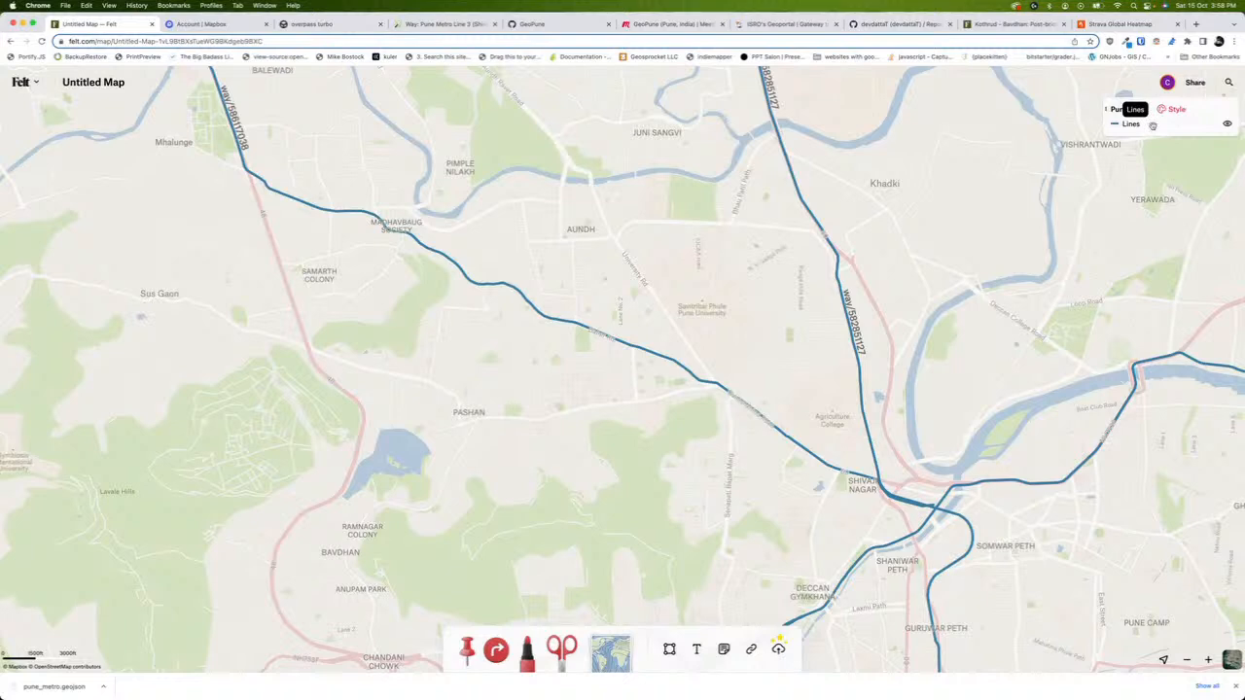
pyautogui.scroll(-3, 789, 340)
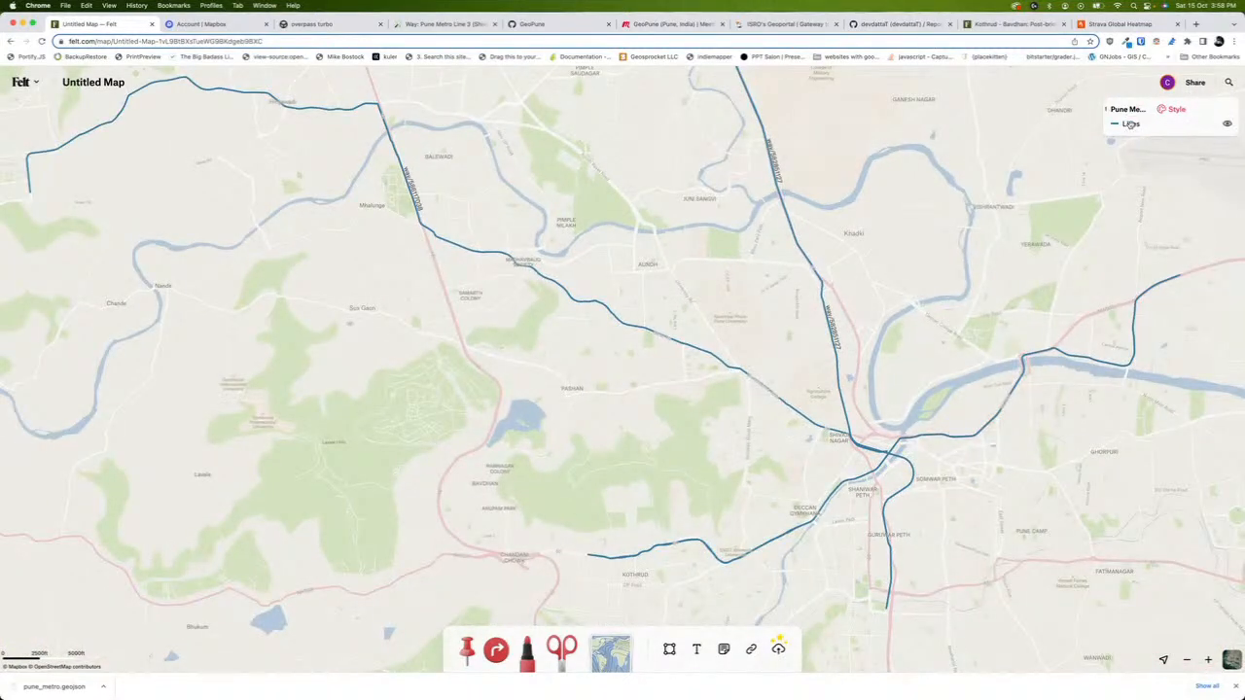
# Rename the metro layer to Pune Metro Lines and give it the subtitle "All of the metro lines in the city of Pune"
pyautogui.click(1177, 110)
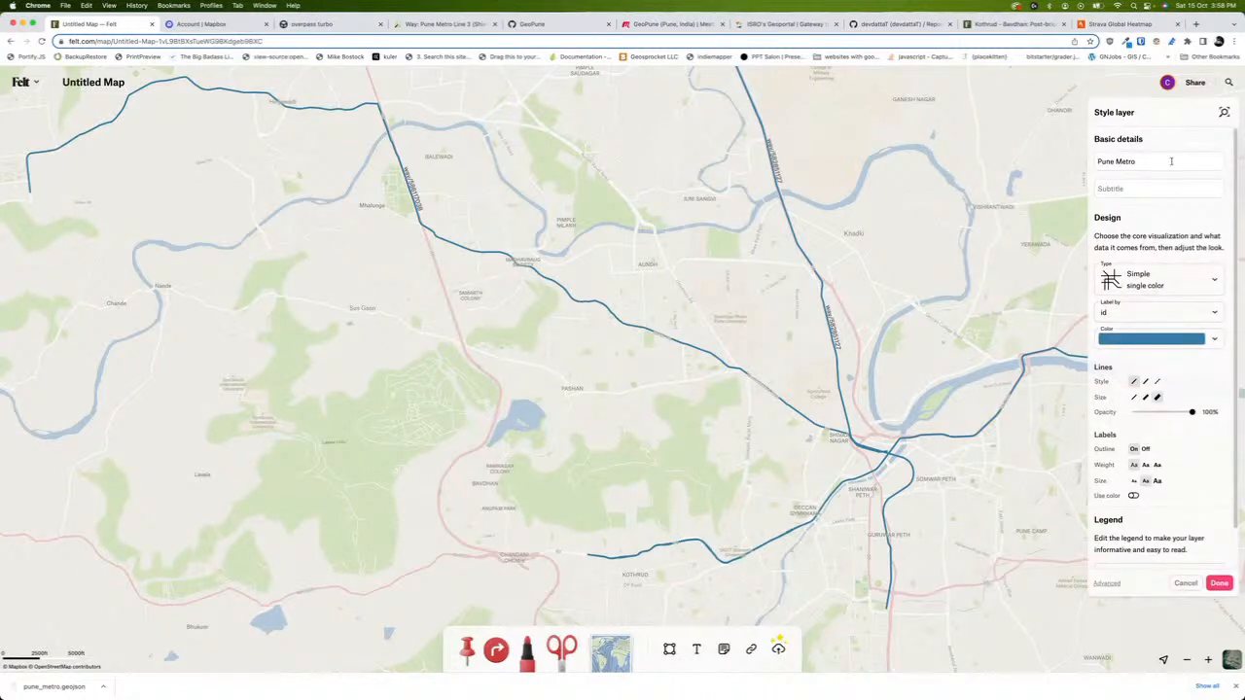
pyautogui.moveTo(1145, 162); pyautogui.dragTo(1097, 161)
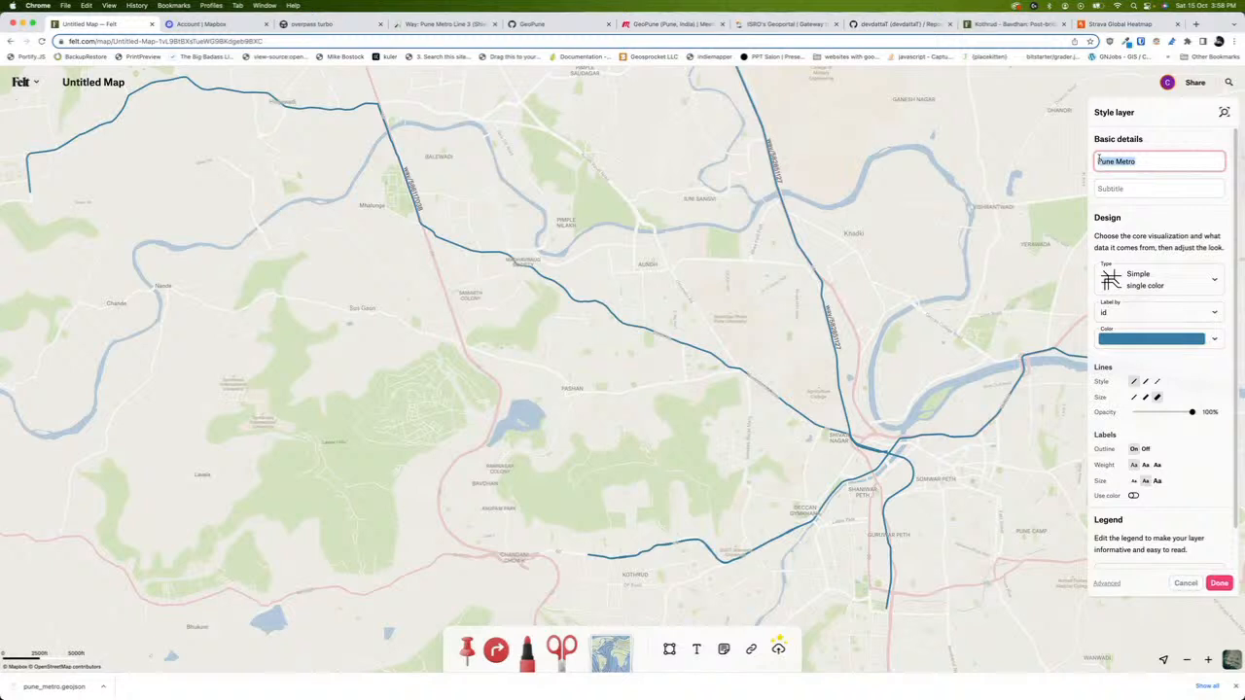
pyautogui.click(1158, 162)
pyautogui.press('BackSpace')
pyautogui.press('BackSpace')
pyautogui.write('Line')
pyautogui.press('Tab')
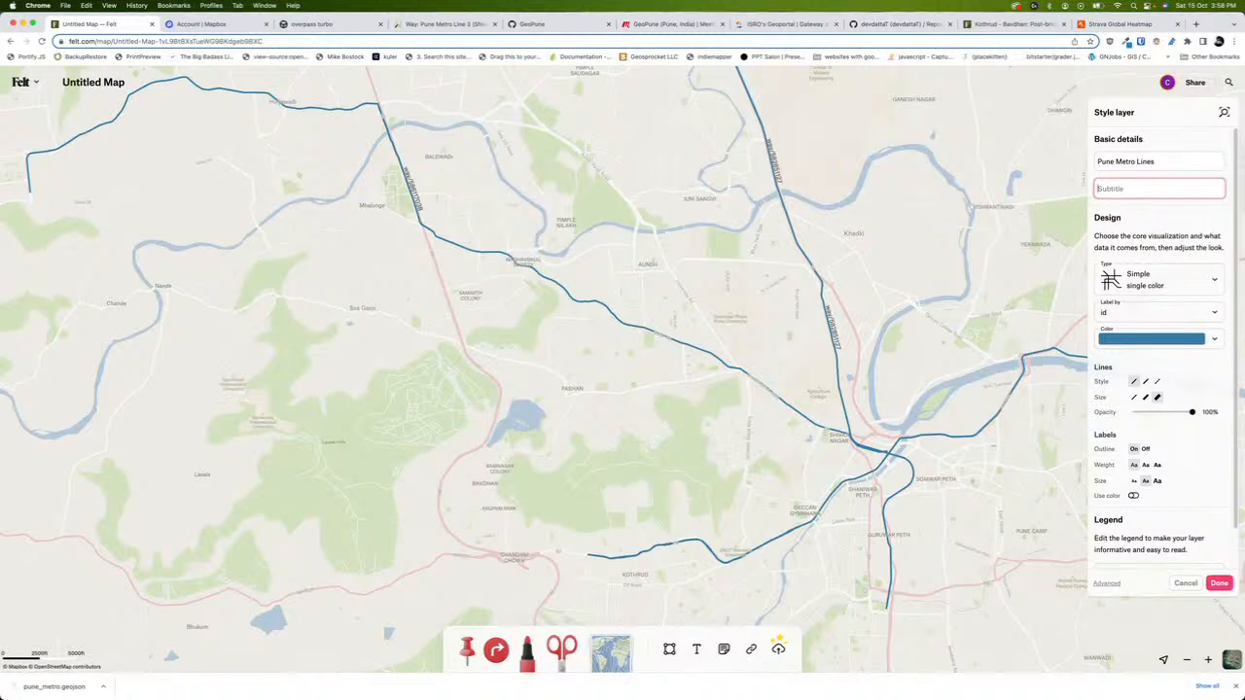
pyautogui.write('All of')
pyautogui.write(' of the metro lines')
pyautogui.write(' in the city of Pune')
# Set the metro layer's visualization type to Color by category and check the lines around central Pune
pyautogui.click(1145, 281)
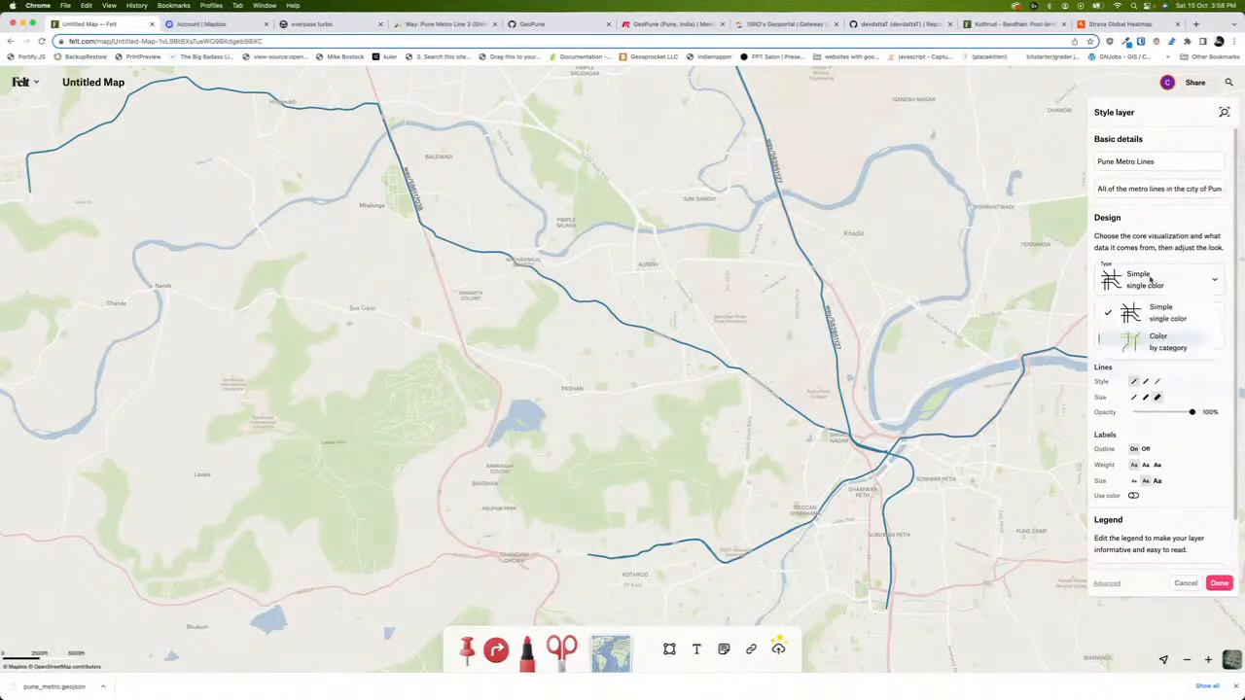
pyautogui.click(1152, 352)
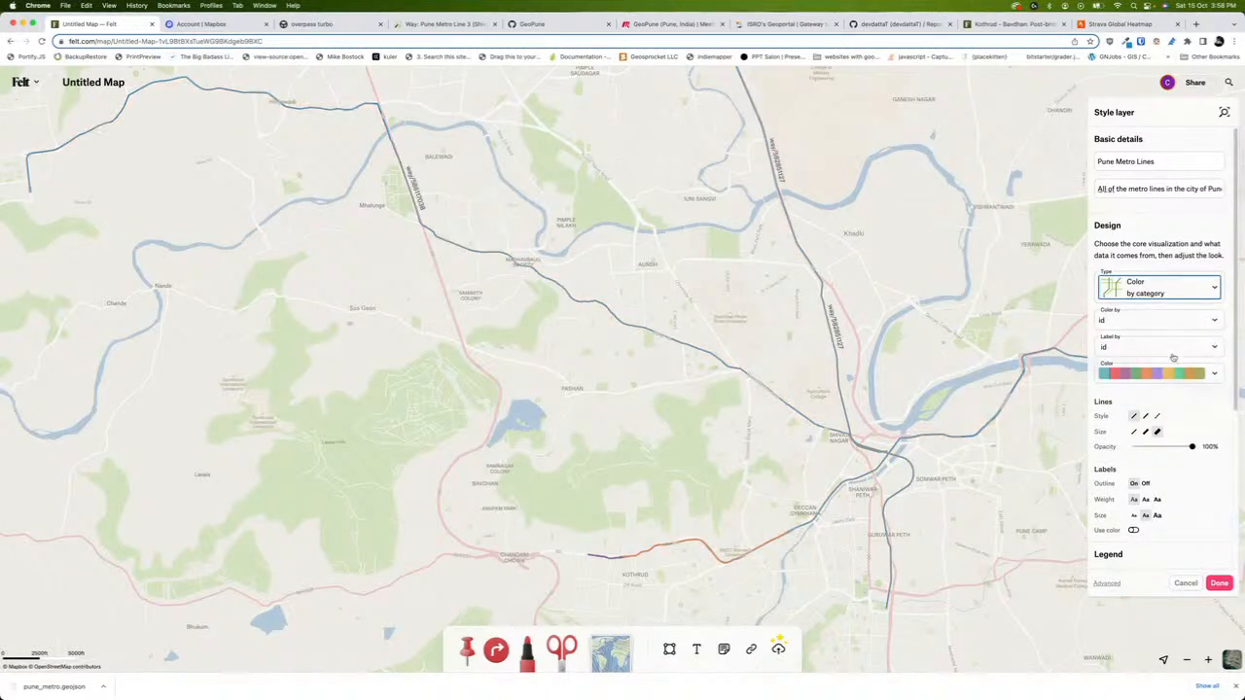
pyautogui.moveTo(775, 464); pyautogui.dragTo(675, 361)
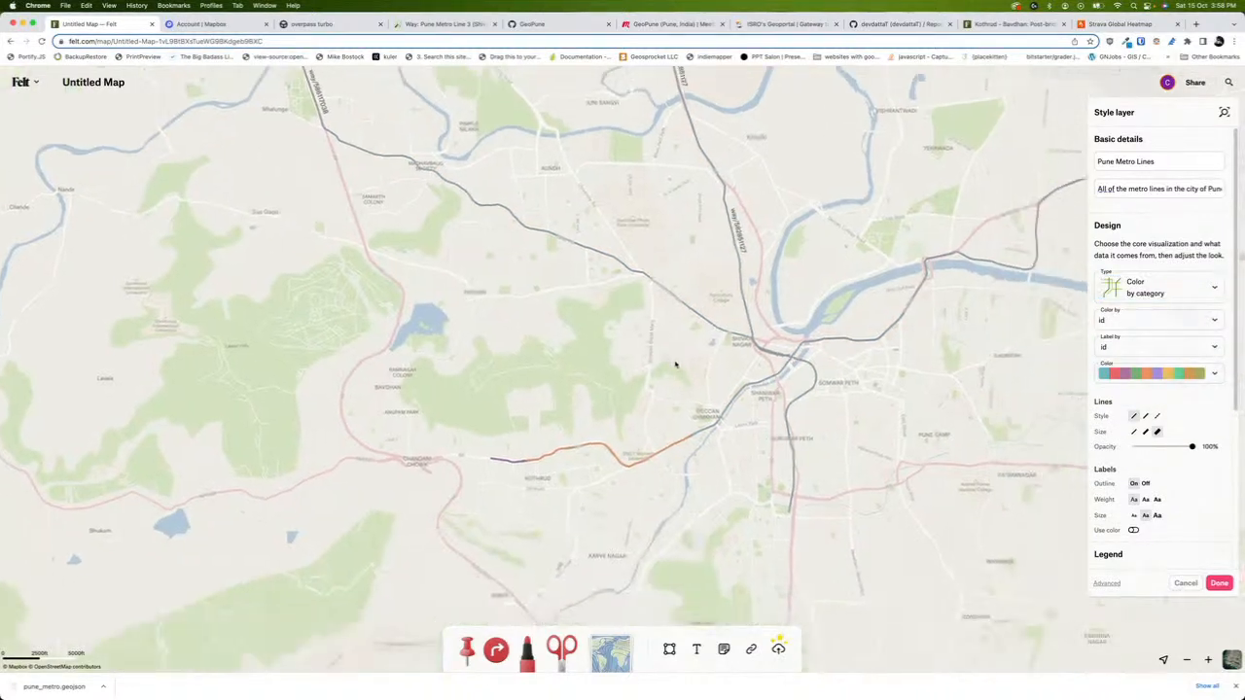
pyautogui.scroll(2, 793, 409)
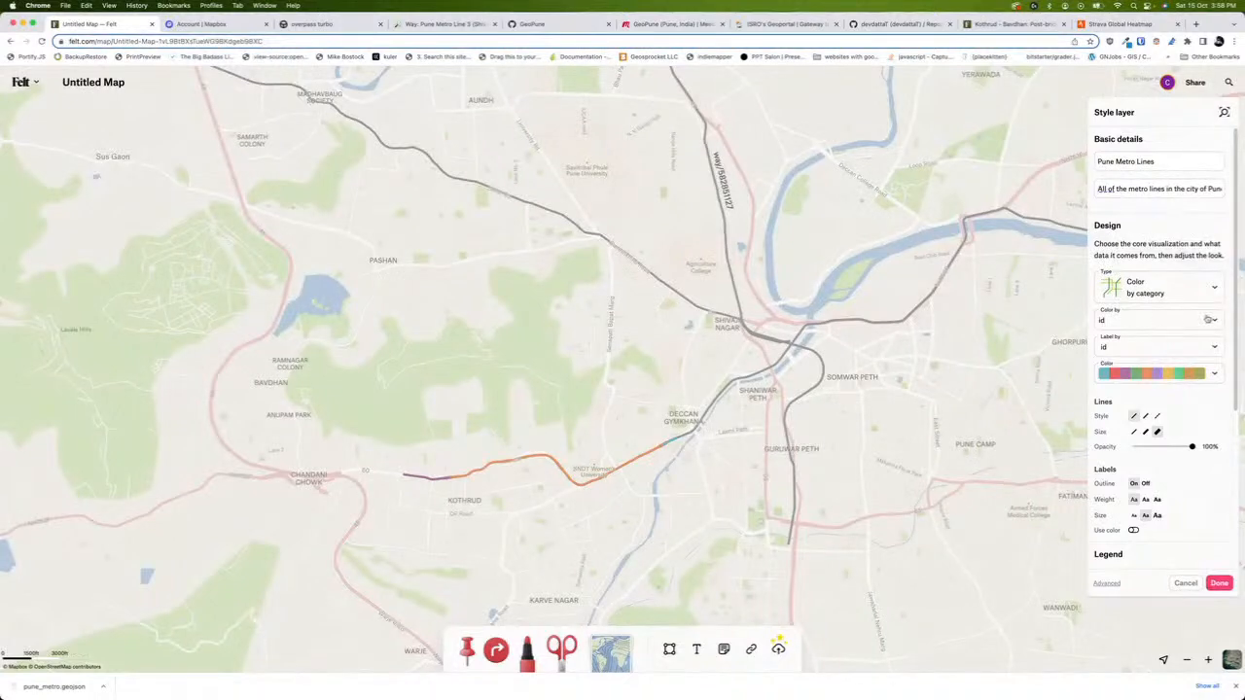
# Color the metro lines by the name attribute, keeping the Color by category type
pyautogui.click(1143, 290)
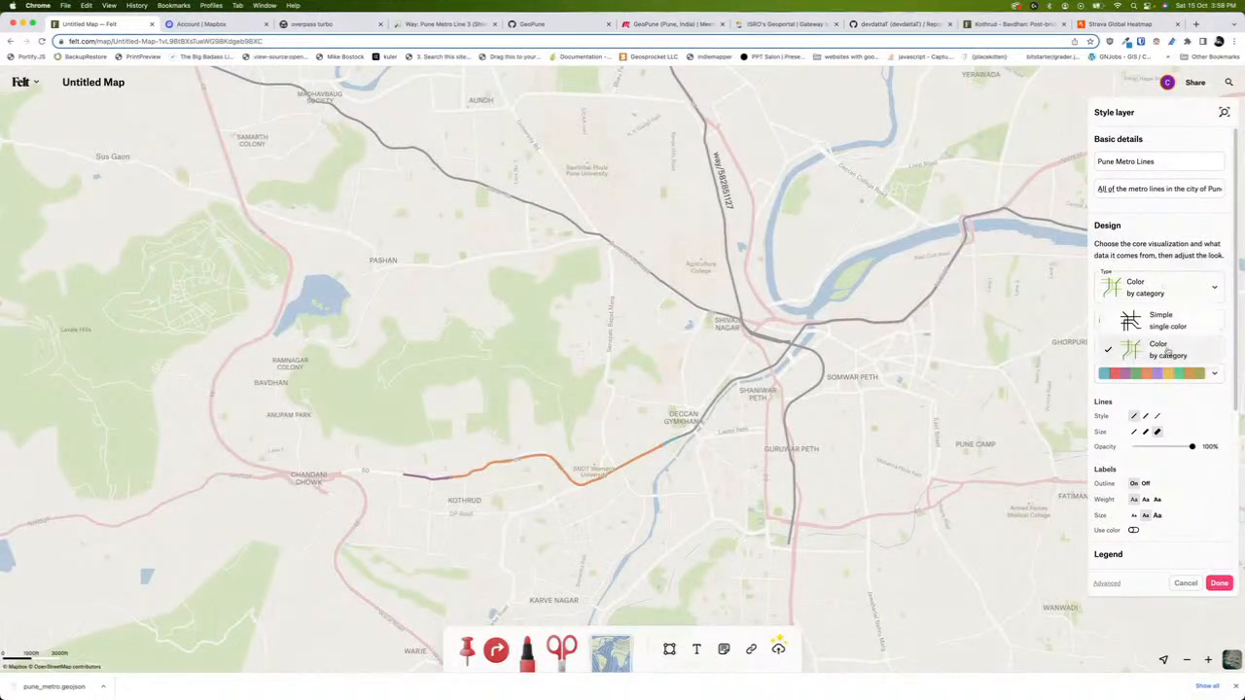
pyautogui.click(1203, 274)
pyautogui.click(1195, 326)
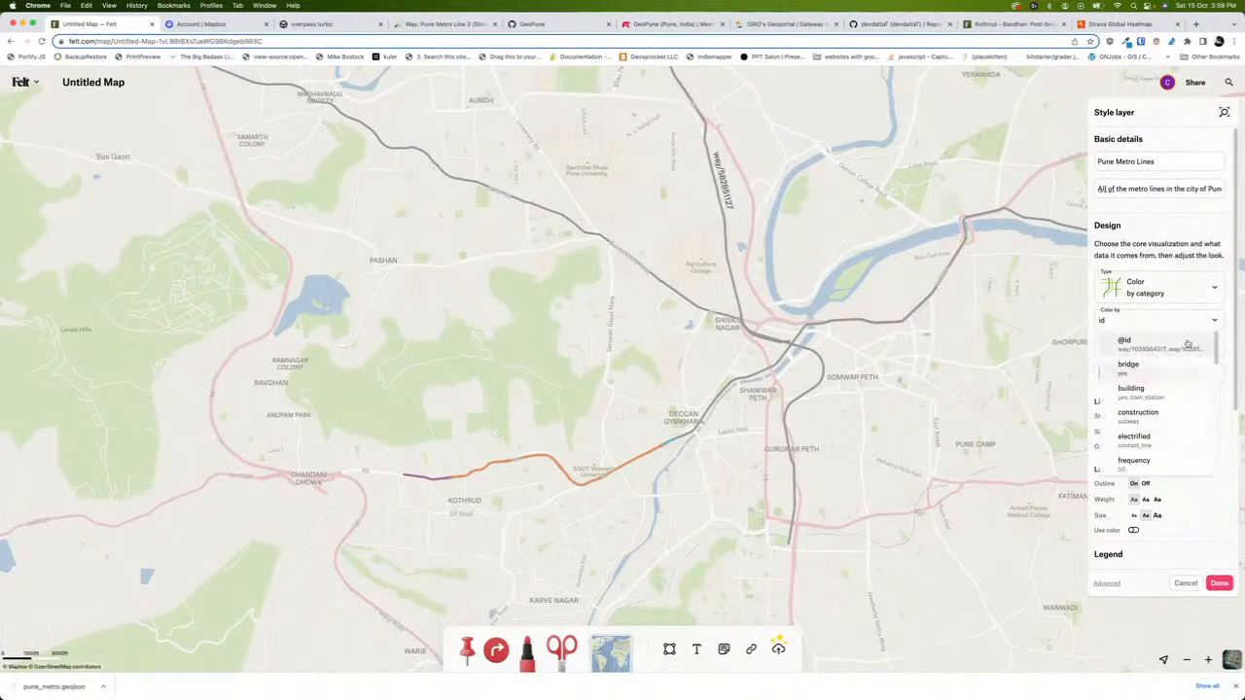
pyautogui.scroll(-5, 1171, 388)
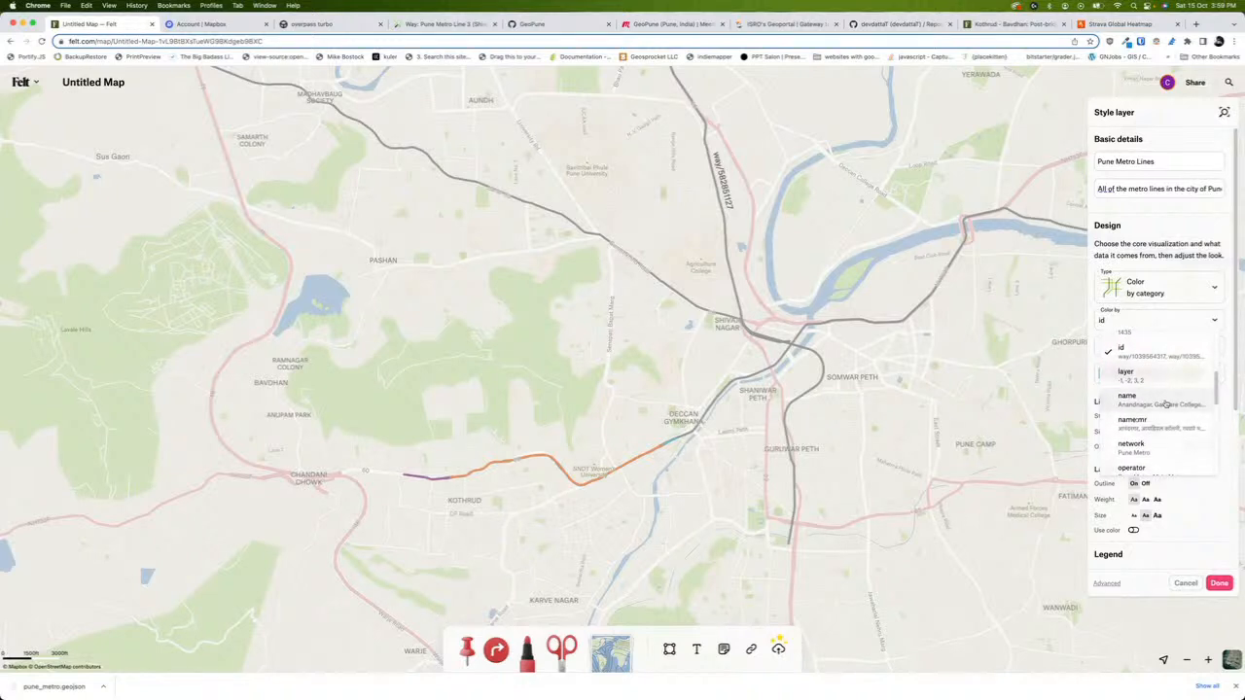
pyautogui.click(1166, 402)
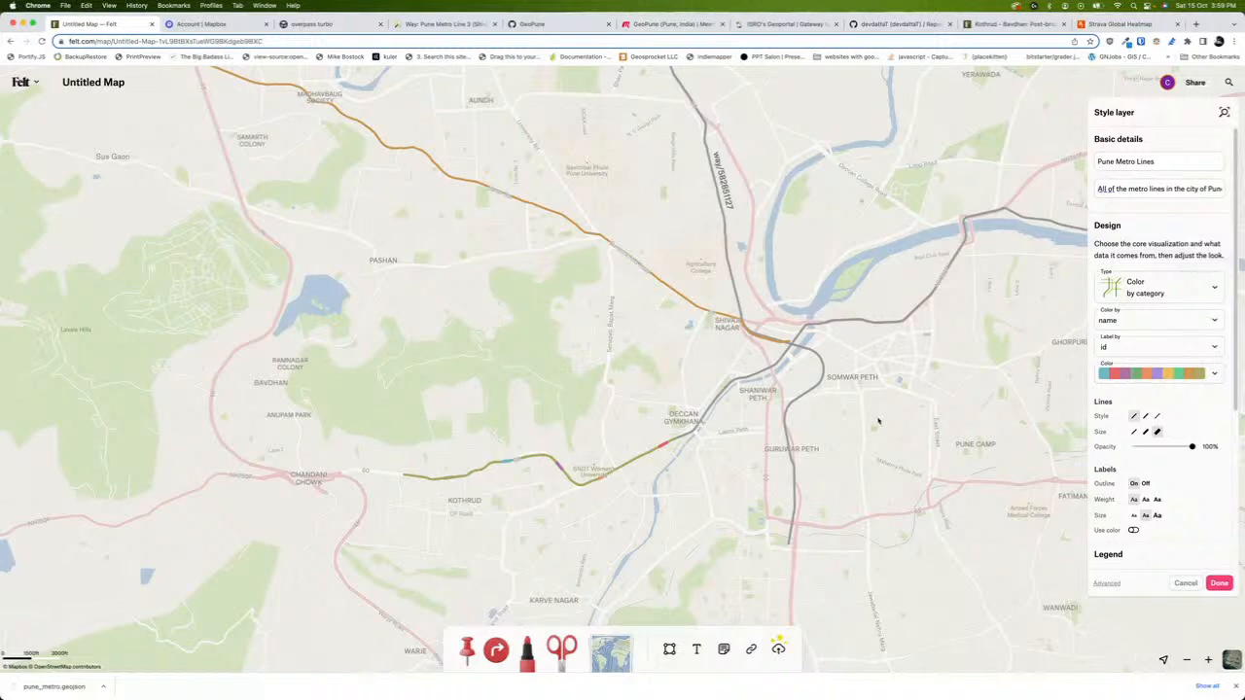
# Look through the attributes available for coloring the metro lines by category, keeping name as the chosen attribute
pyautogui.click(1213, 324)
pyautogui.scroll(-5, 1183, 382)
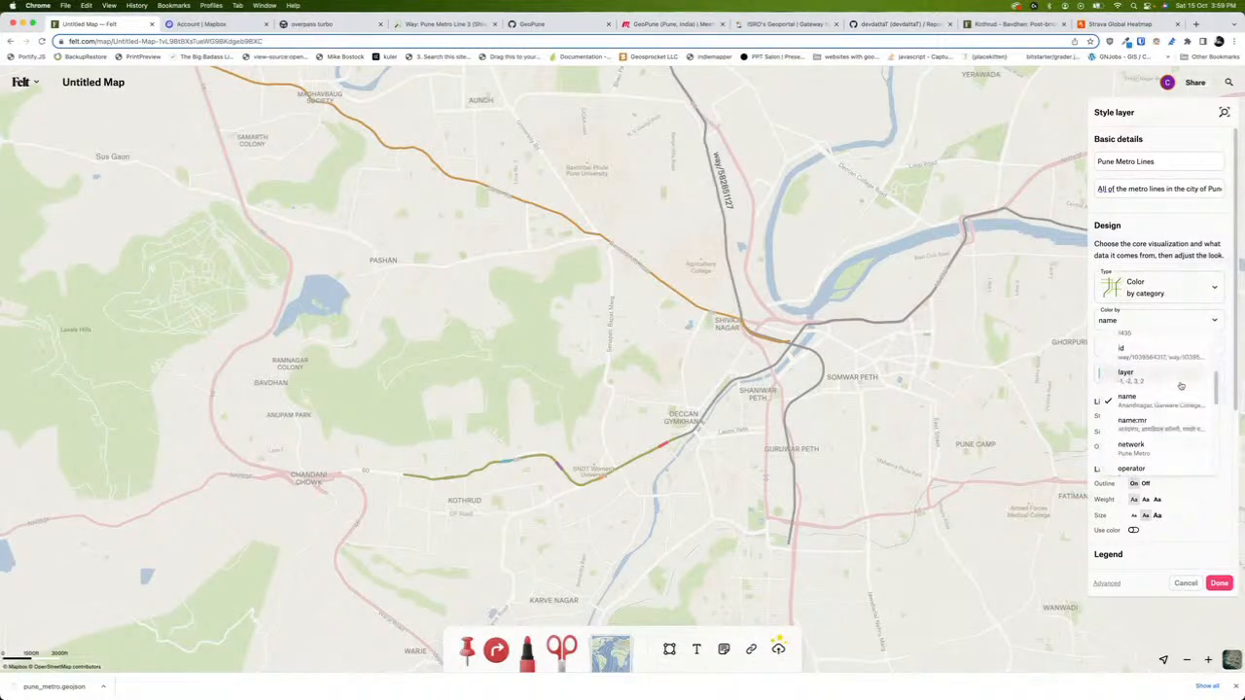
pyautogui.scroll(-5, 1180, 386)
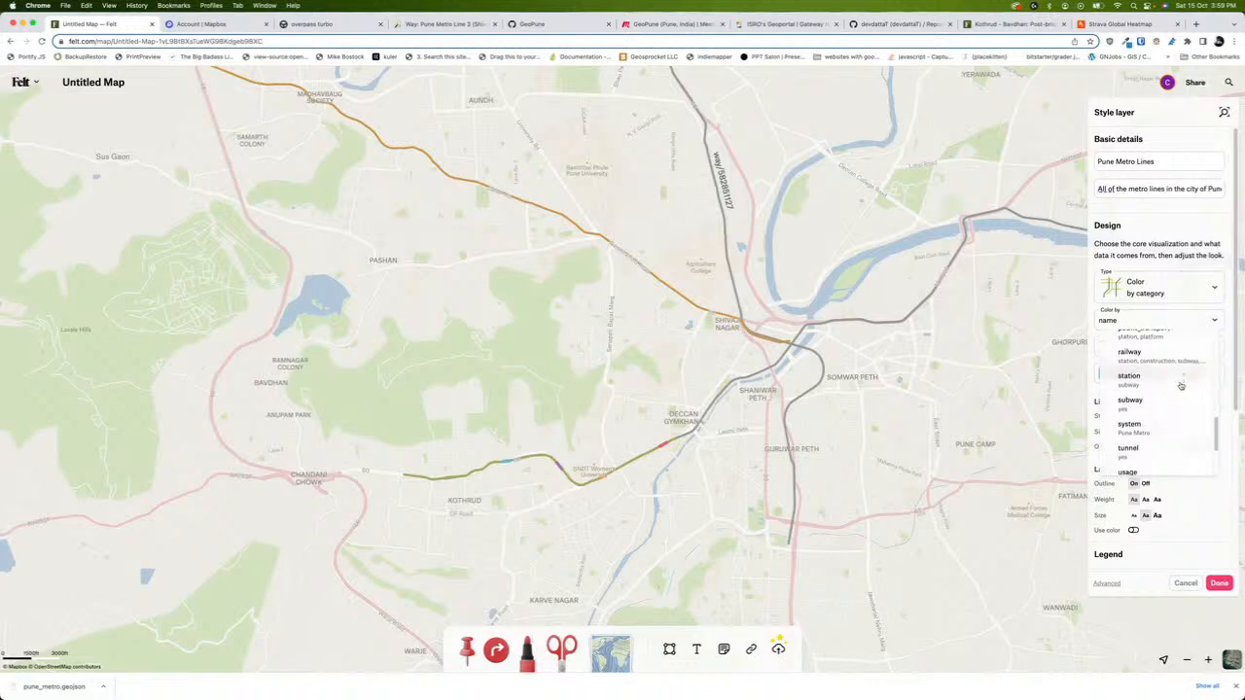
pyautogui.scroll(-2, 1179, 393)
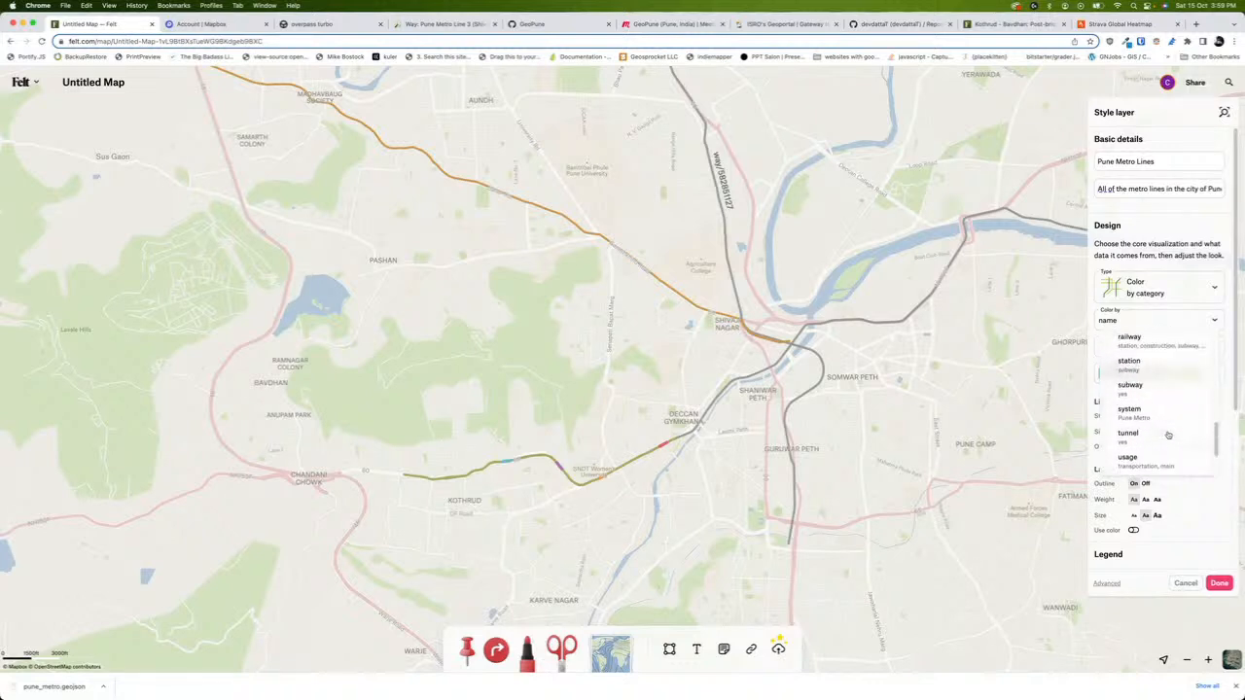
pyautogui.scroll(2, 1169, 433)
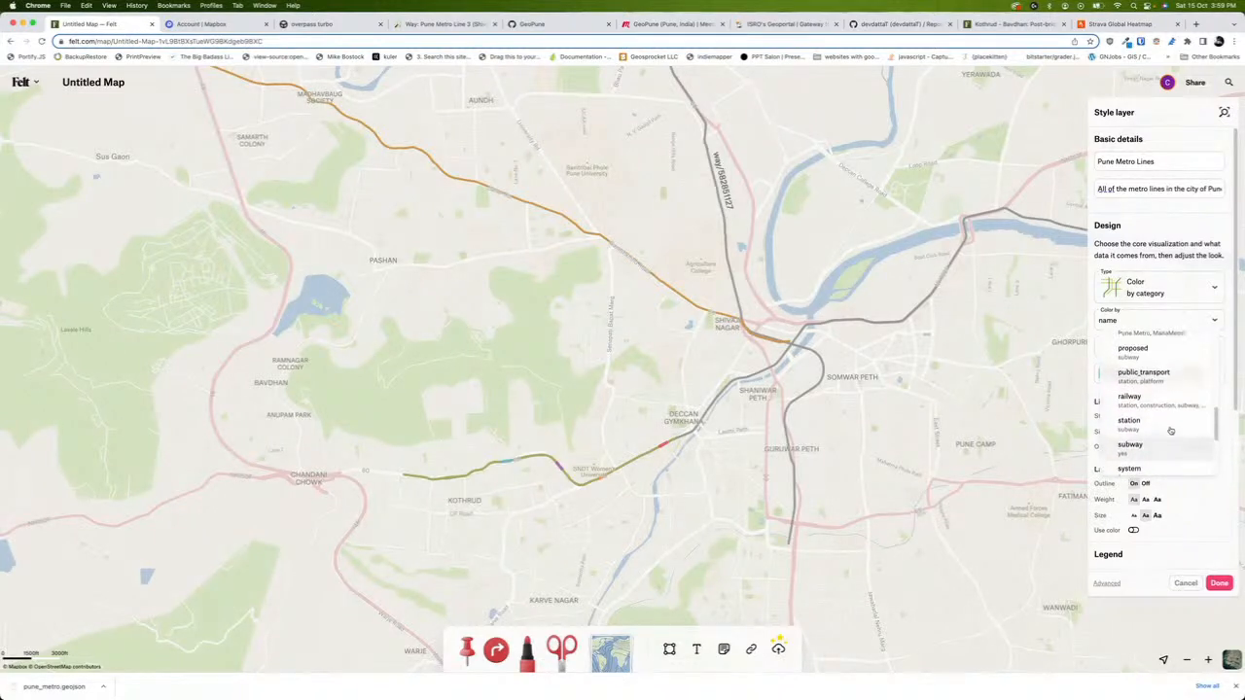
pyautogui.scroll(4, 1170, 430)
pyautogui.click(1218, 496)
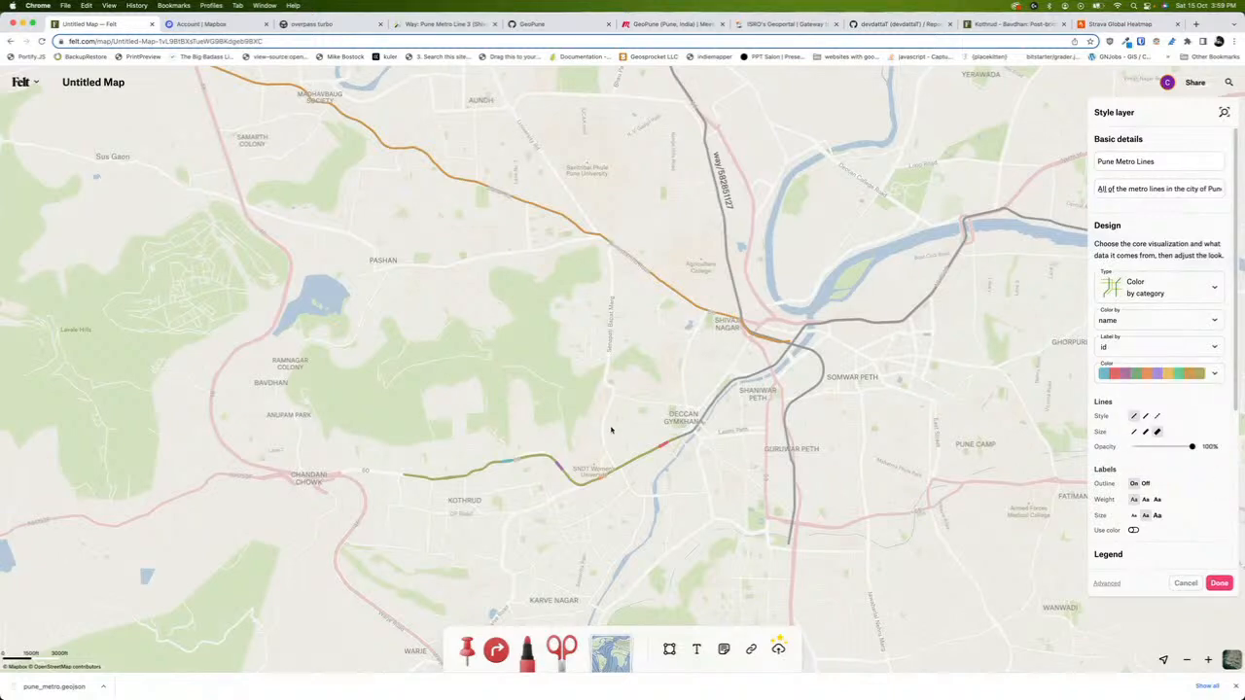
# Examine the category colors of the metro lines from Balewadi to central Pune and along the Kothrud stretch
pyautogui.scroll(3, 681, 447)
pyautogui.scroll(-5, 681, 434)
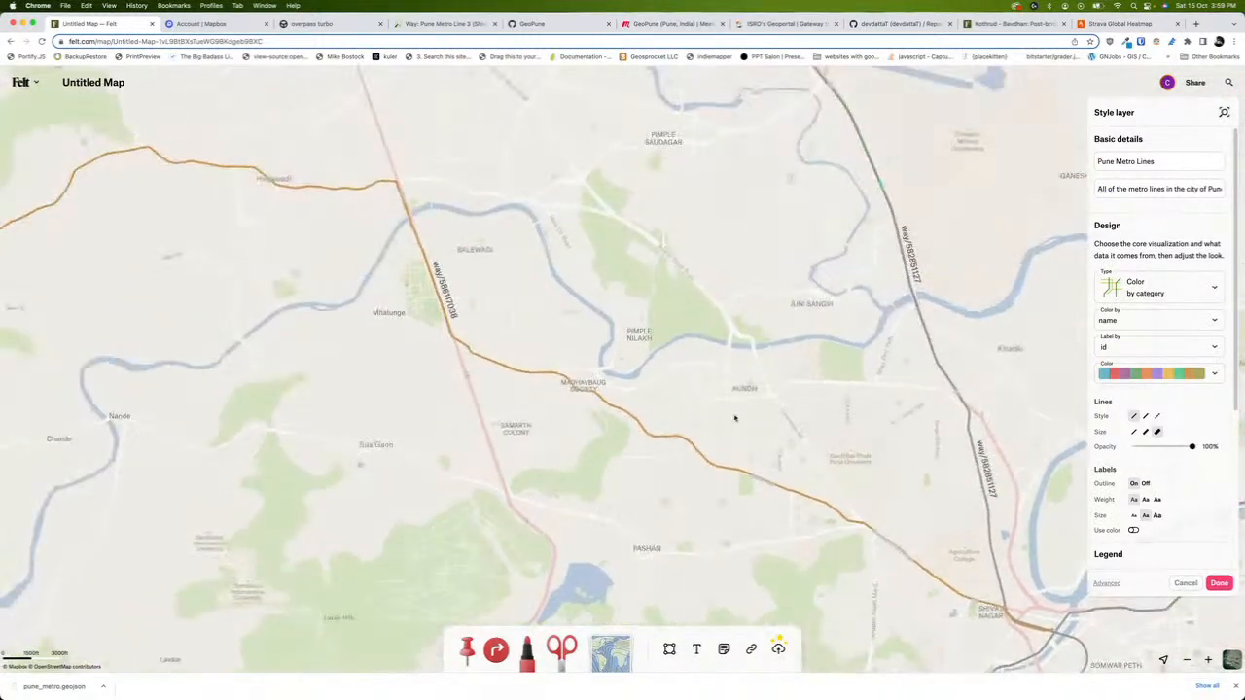
pyautogui.scroll(10, 550, 398)
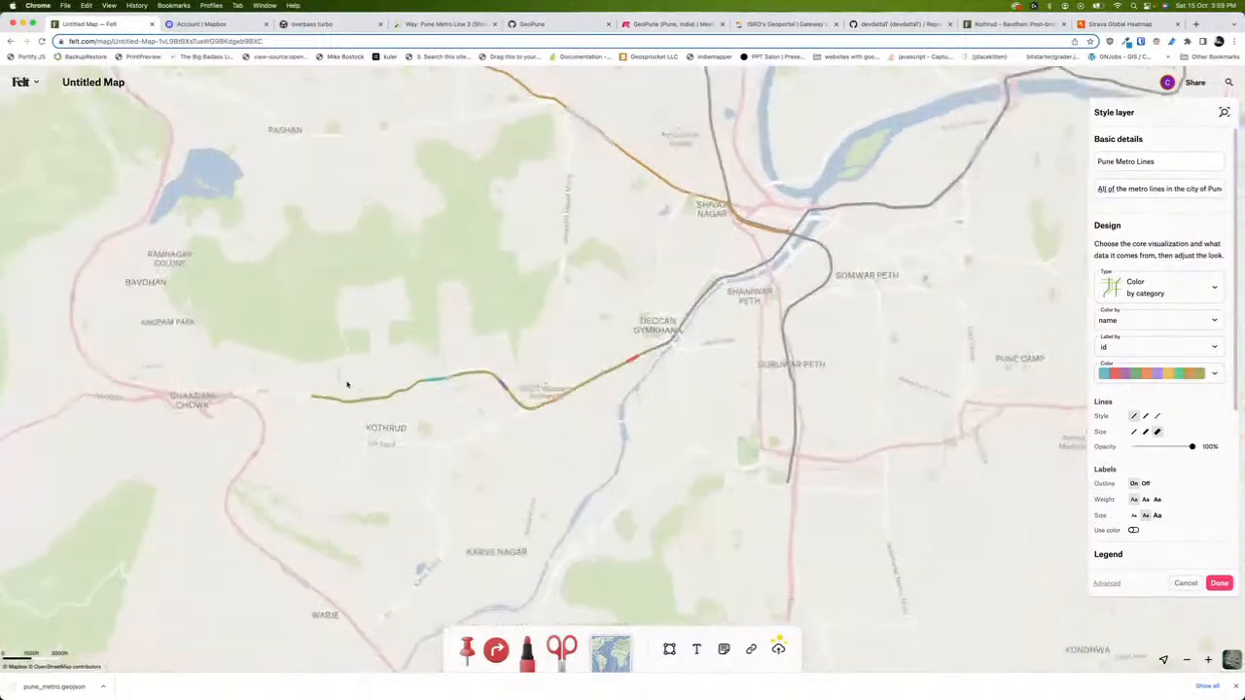
pyautogui.moveTo(857, 321); pyautogui.dragTo(458, 311)
pyautogui.scroll(5, 640, 351)
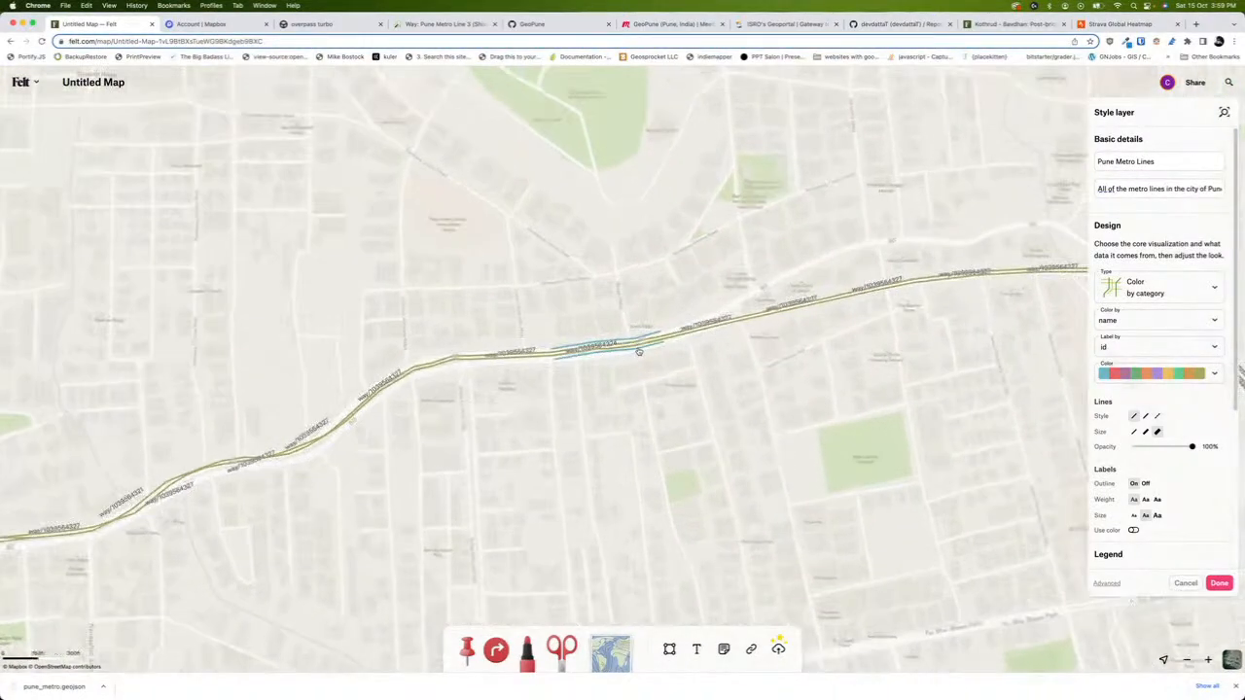
pyautogui.scroll(-10, 730, 333)
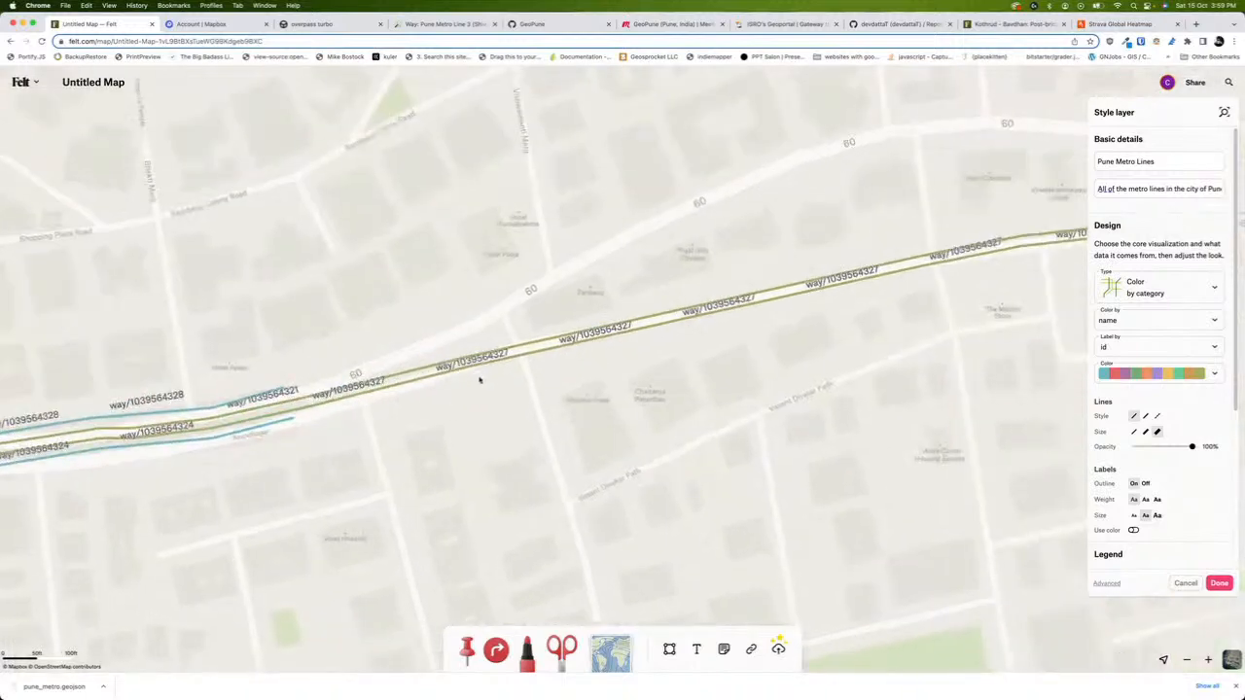
pyautogui.scroll(5, 690, 369)
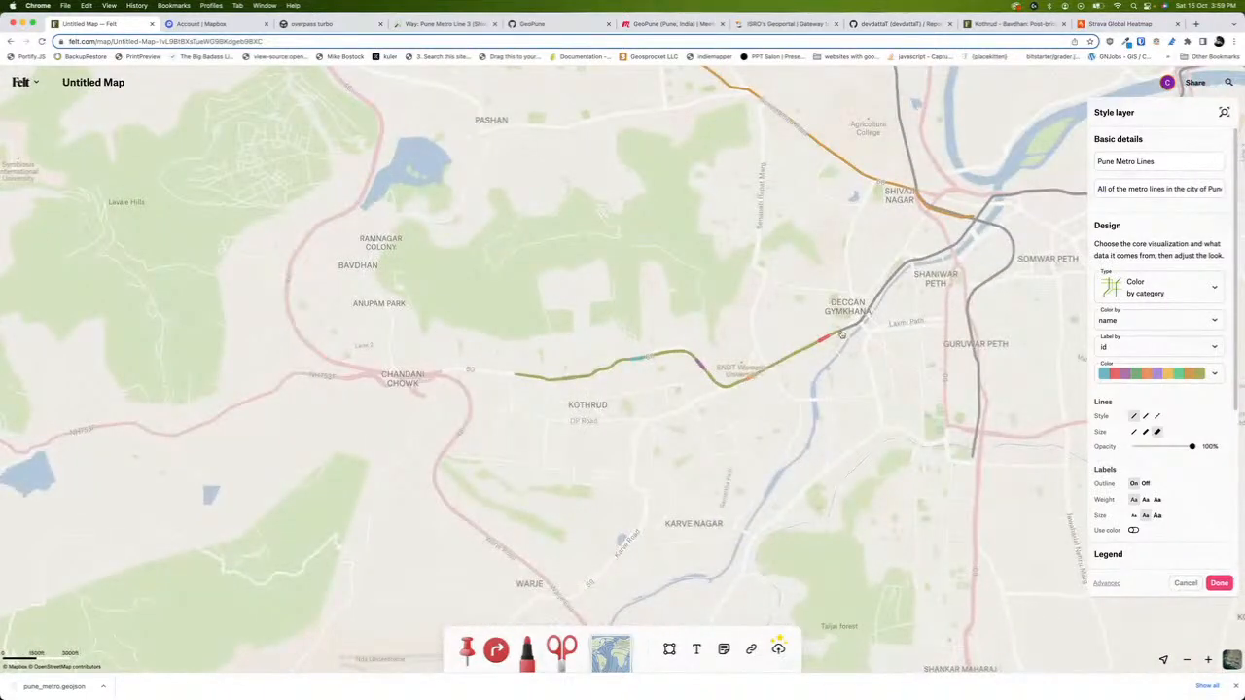
pyautogui.moveTo(844, 278); pyautogui.dragTo(767, 383)
pyautogui.moveTo(648, 244); pyautogui.dragTo(765, 453)
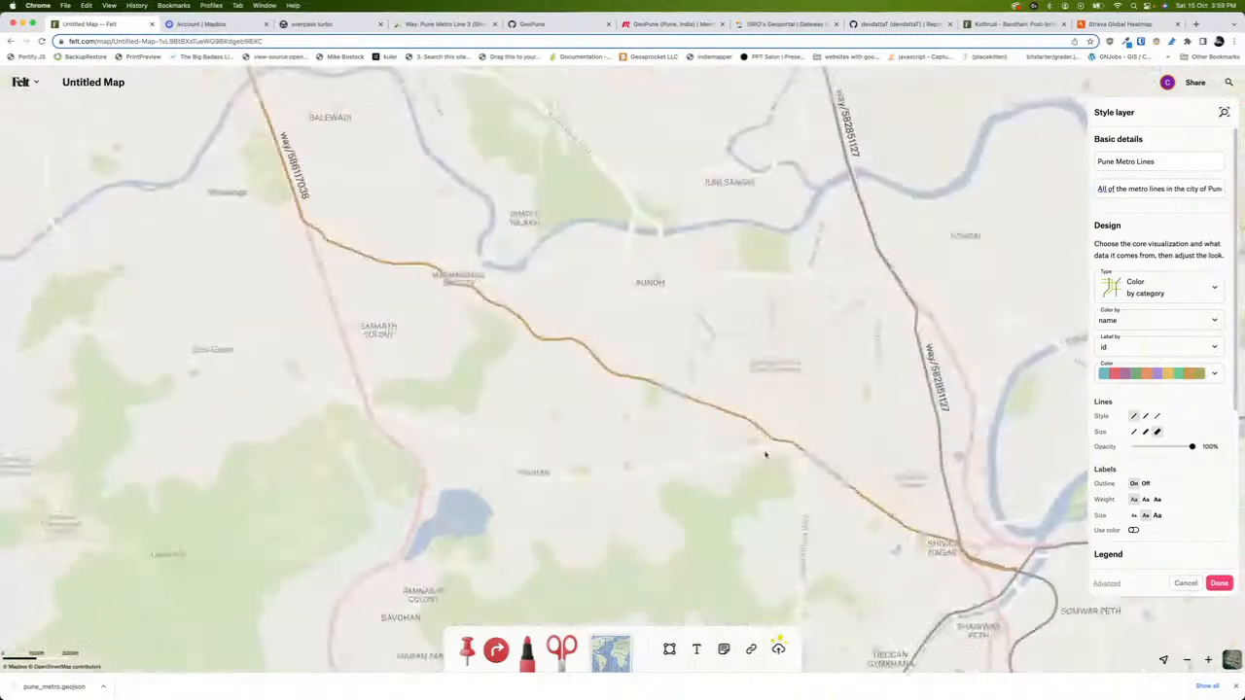
pyautogui.moveTo(422, 211); pyautogui.dragTo(470, 269)
pyautogui.moveTo(732, 490); pyautogui.dragTo(435, 245)
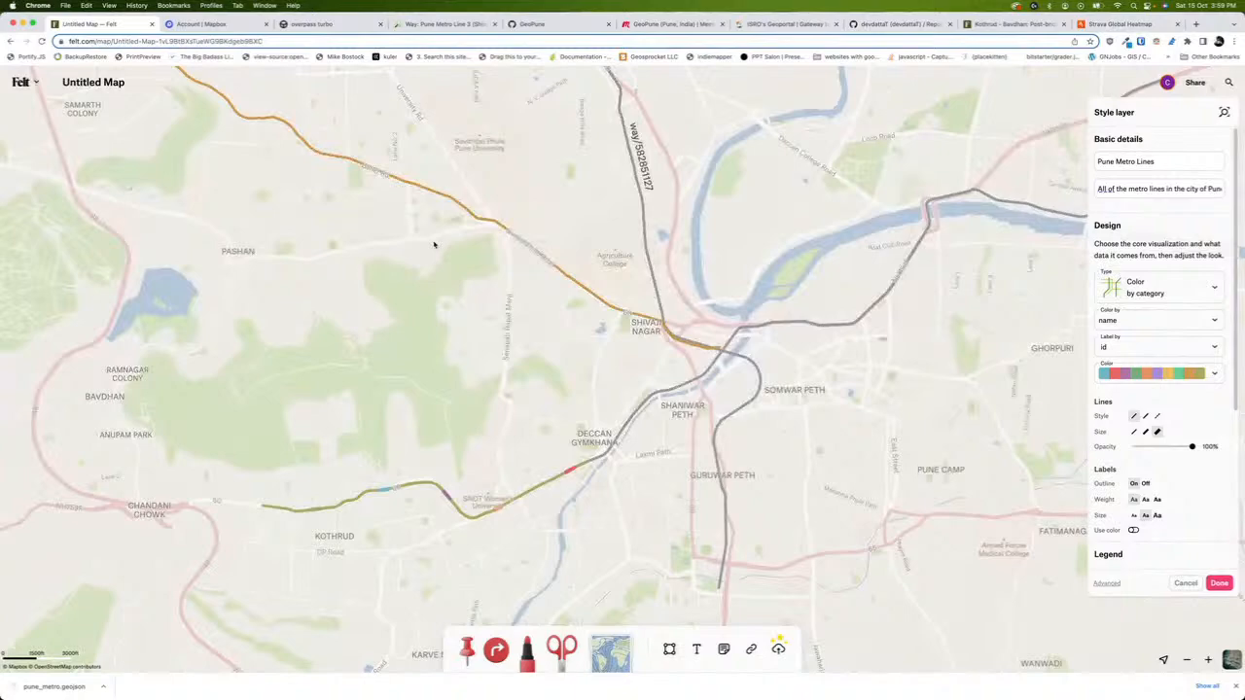
pyautogui.moveTo(457, 311); pyautogui.dragTo(697, 276)
pyautogui.scroll(10, 570, 373)
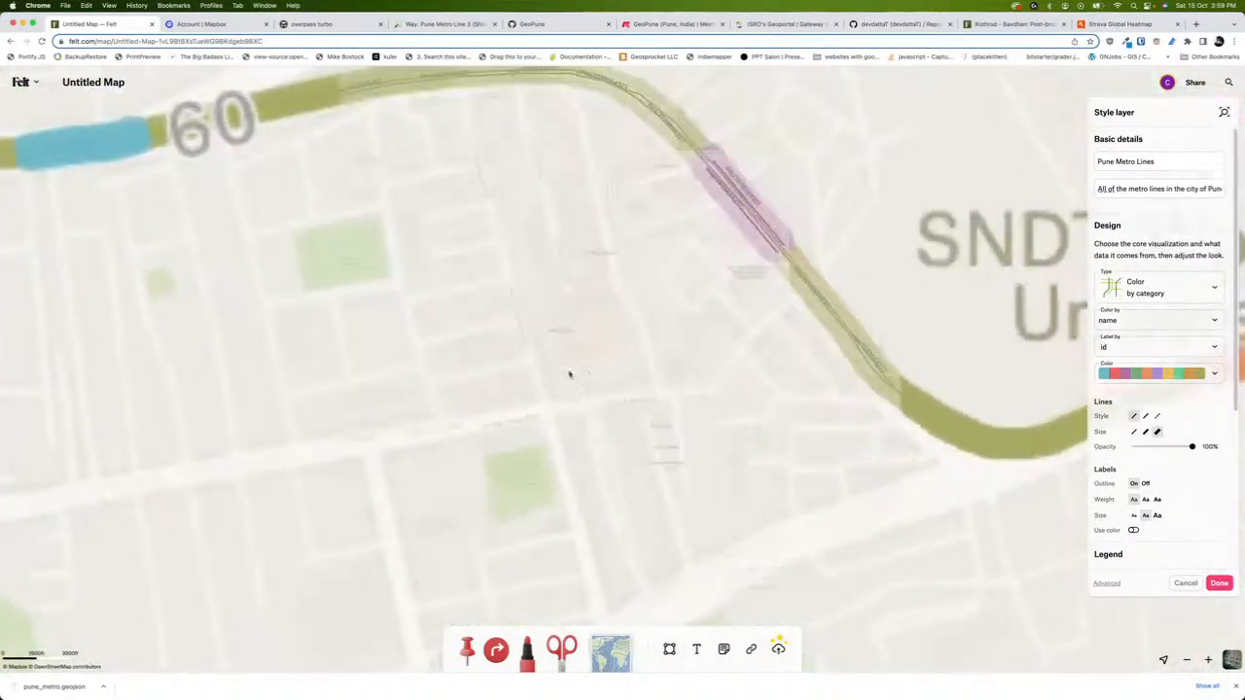
pyautogui.moveTo(542, 294); pyautogui.dragTo(647, 305)
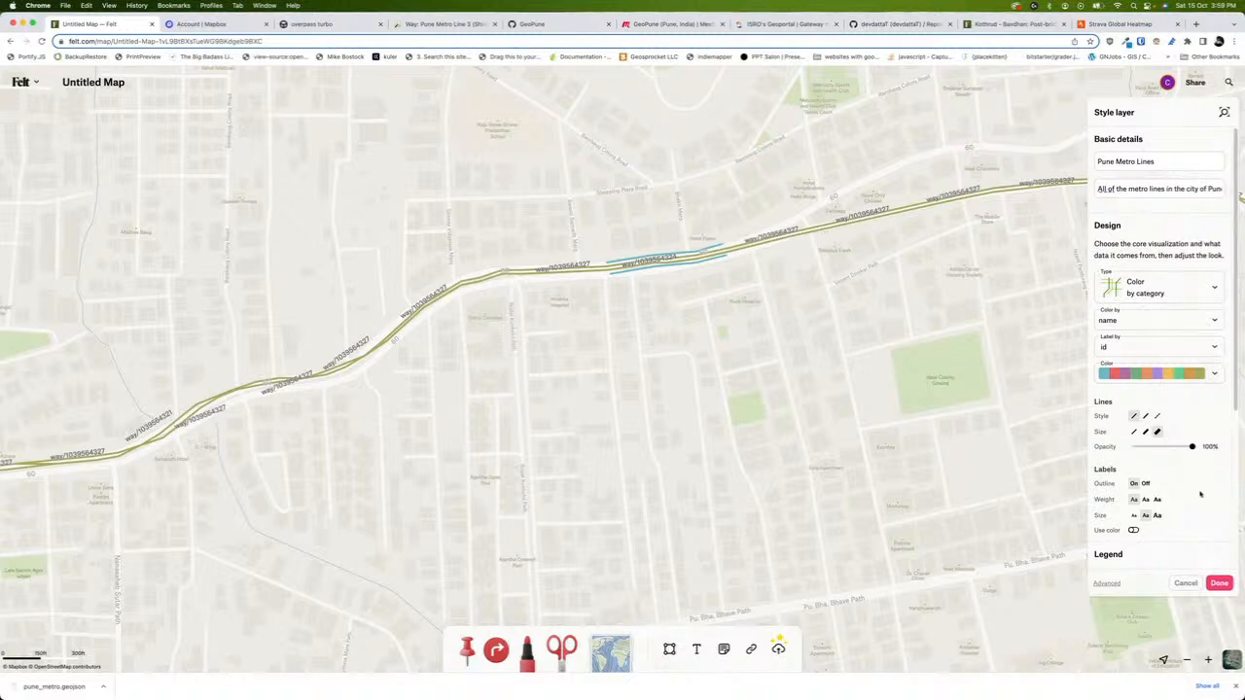
# Set the Aqua Line category's legend color to teal blue, the same color as Anandnagar
pyautogui.scroll(-5, 1197, 485)
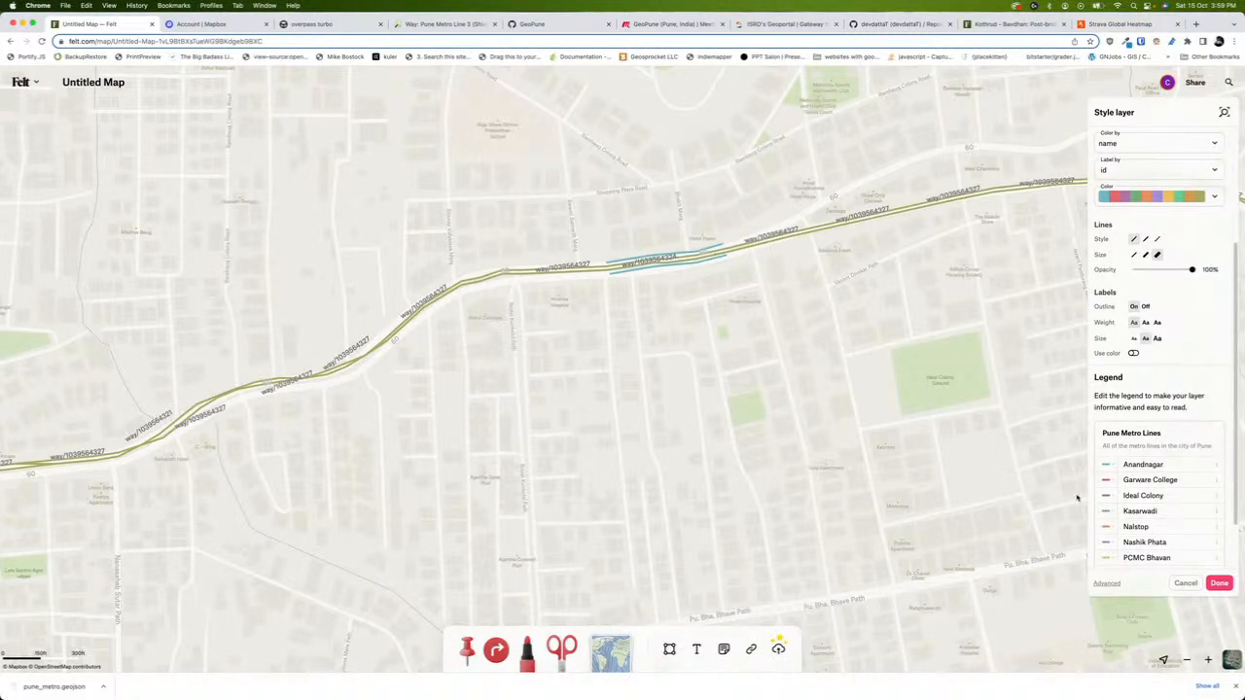
pyautogui.scroll(-2, 1151, 522)
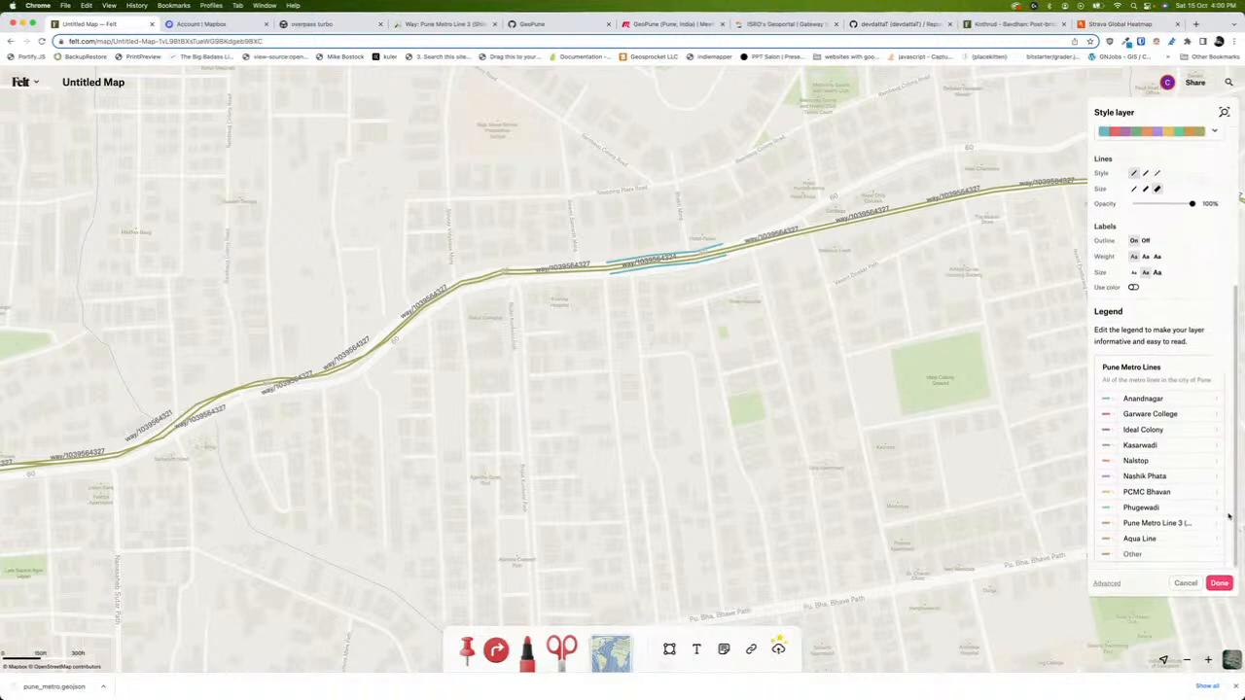
pyautogui.click(1106, 553)
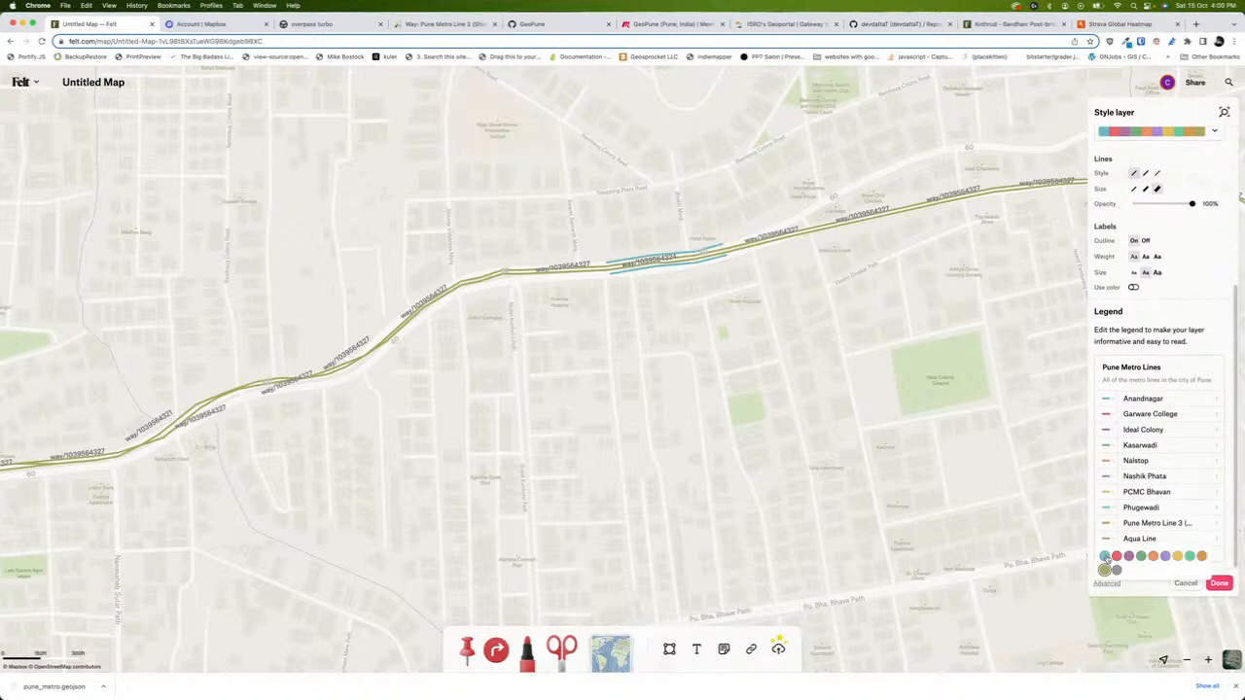
pyautogui.click(1106, 557)
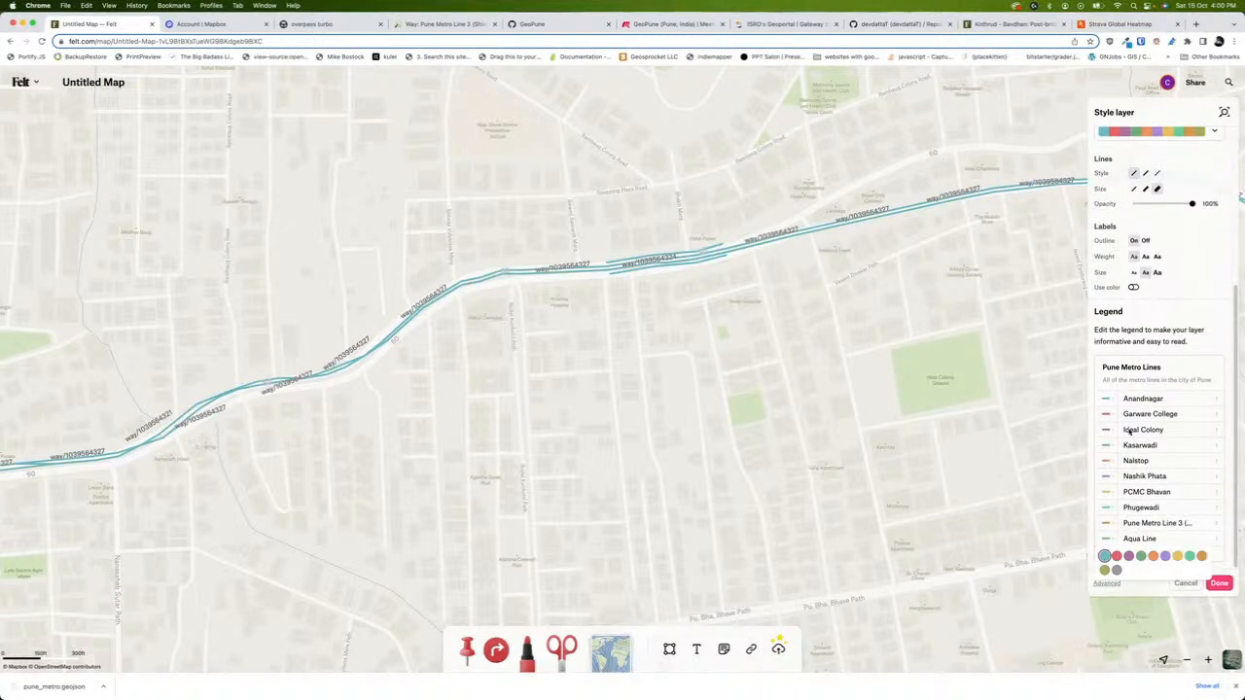
pyautogui.click(1107, 399)
pyautogui.click(1106, 398)
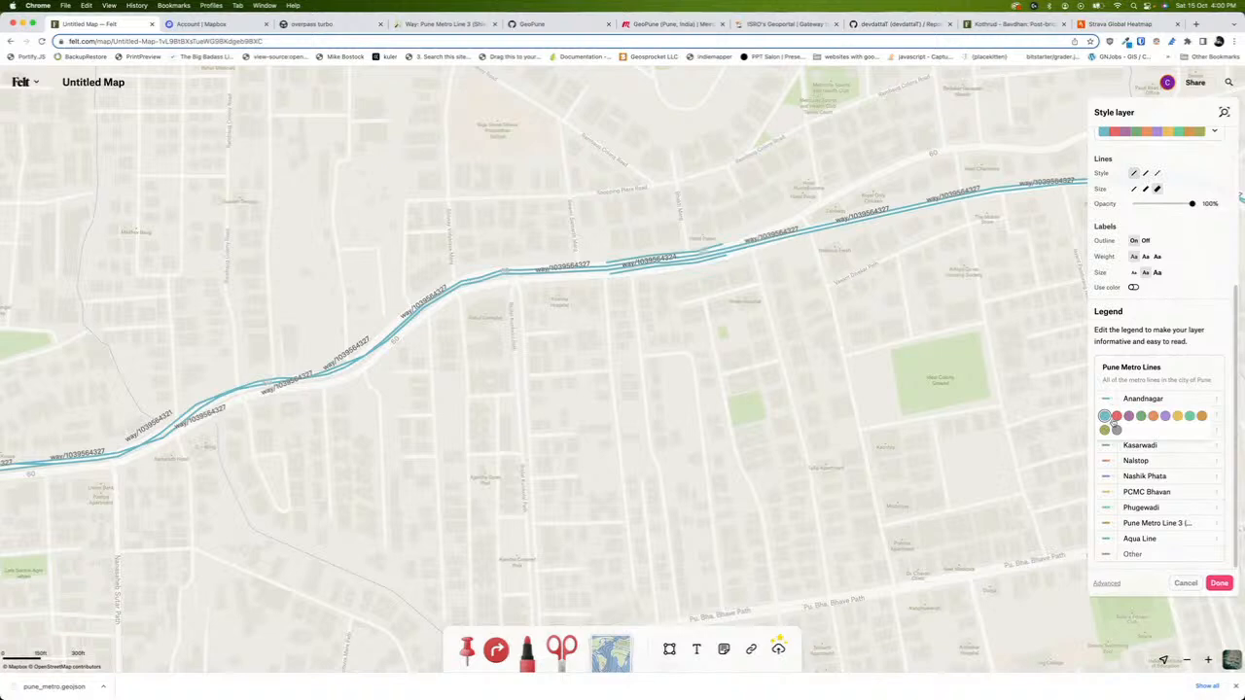
# Identify the differently colored station platform east of Anandnagar and set its Ideal Colony category to teal blue
pyautogui.moveTo(989, 269); pyautogui.dragTo(683, 346)
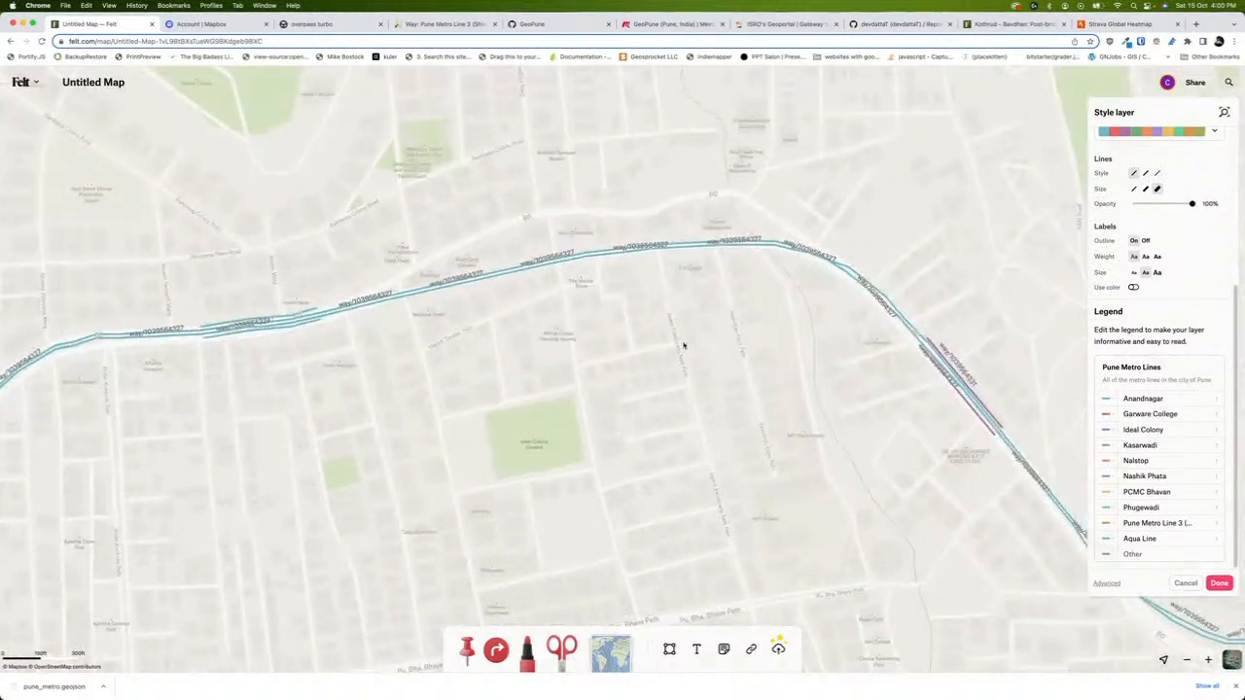
pyautogui.click(980, 404)
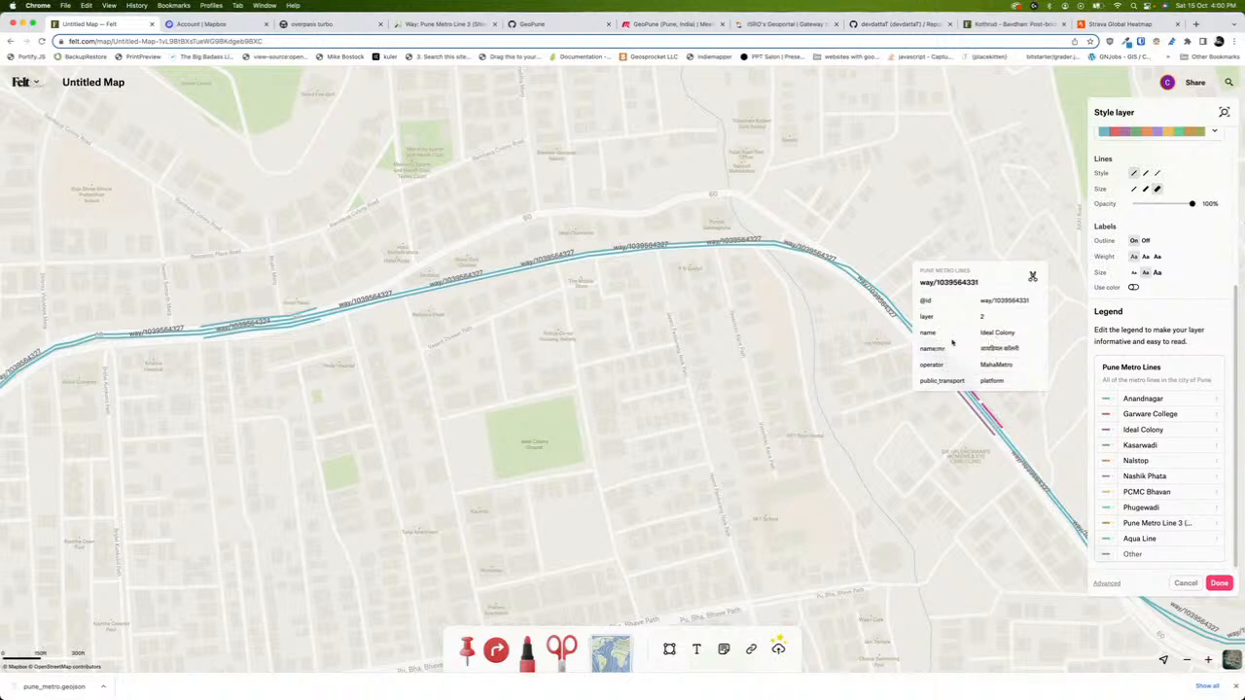
pyautogui.click(1109, 431)
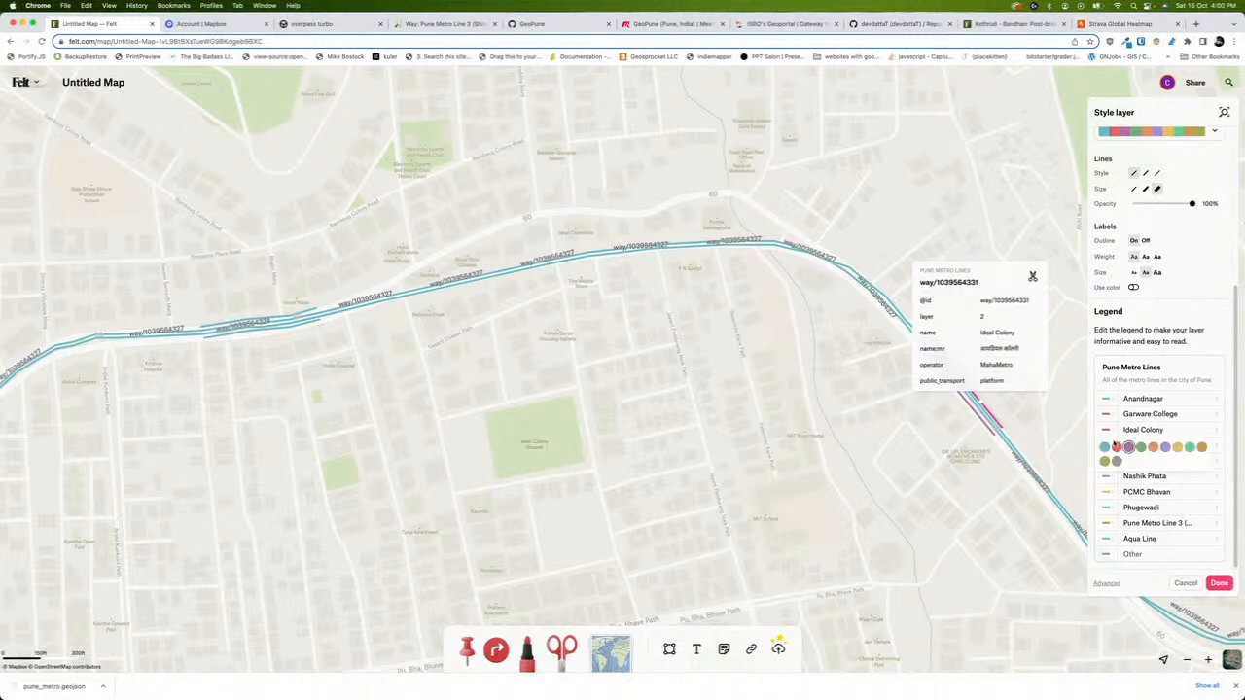
pyautogui.click(1103, 449)
pyautogui.moveTo(1031, 566); pyautogui.dragTo(968, 532)
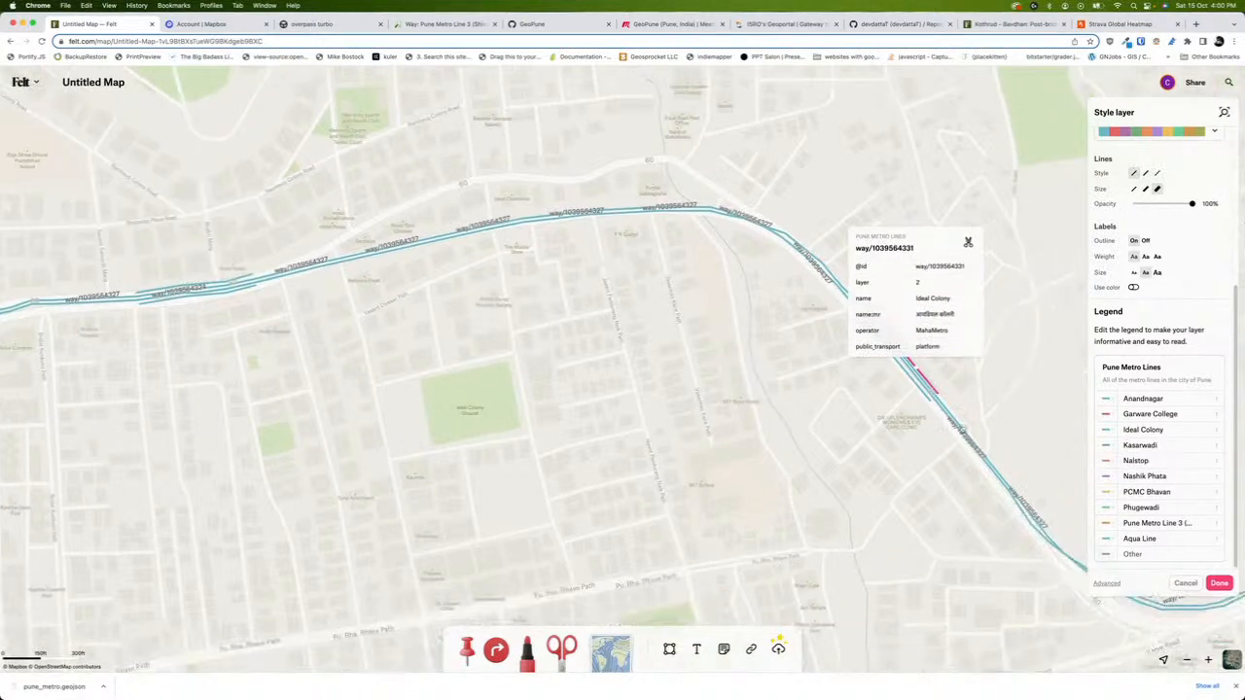
pyautogui.click(931, 386)
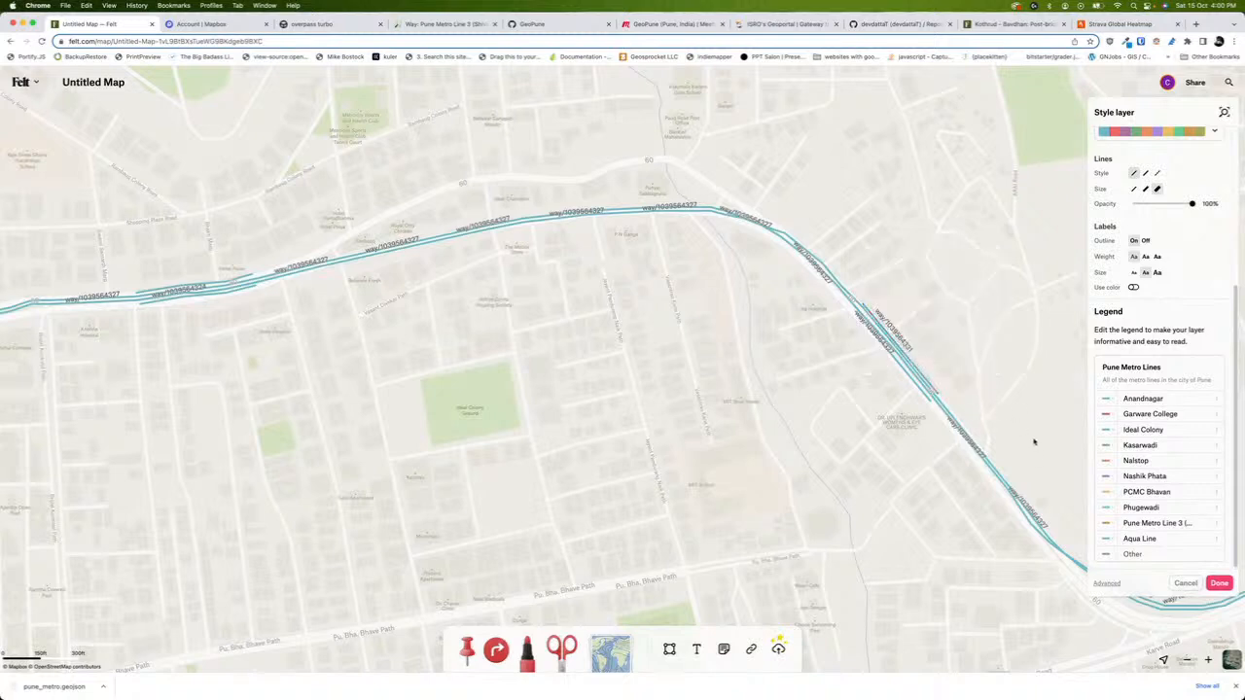
# Identify the orange platform segment along Karve Road and set its Nalstop category to teal blue
pyautogui.moveTo(1034, 441); pyautogui.dragTo(587, 262)
pyautogui.moveTo(945, 353); pyautogui.dragTo(633, 411)
pyautogui.click(727, 391)
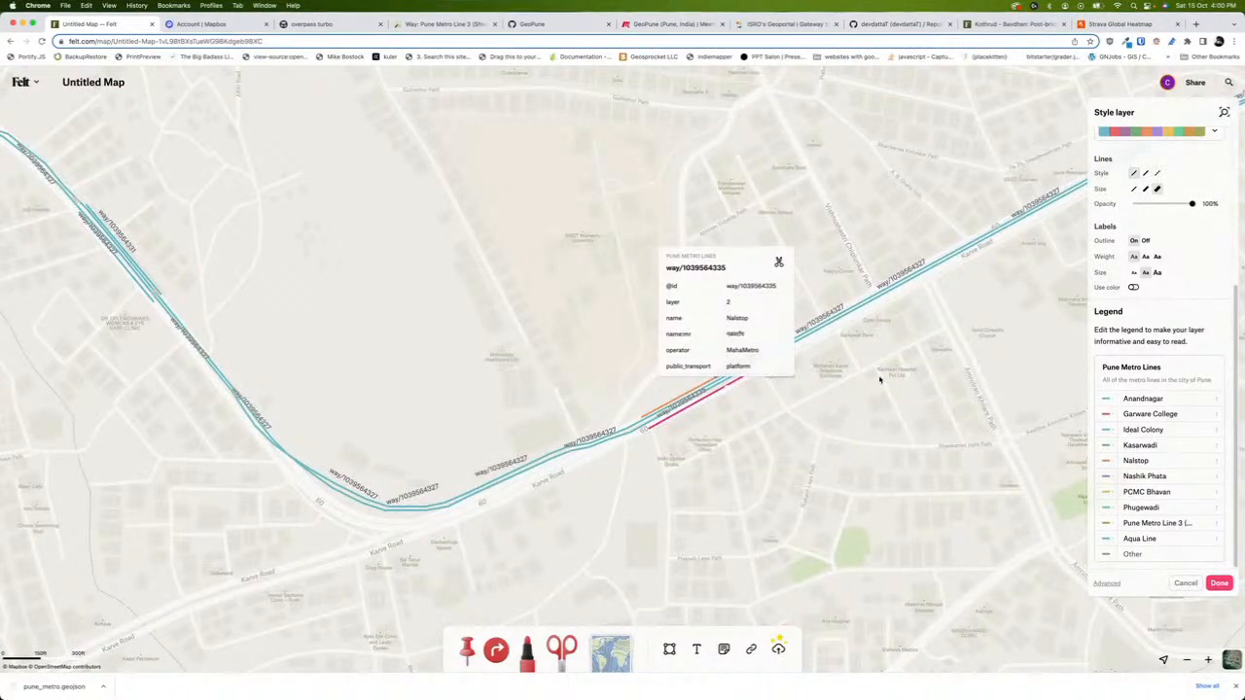
pyautogui.click(1107, 460)
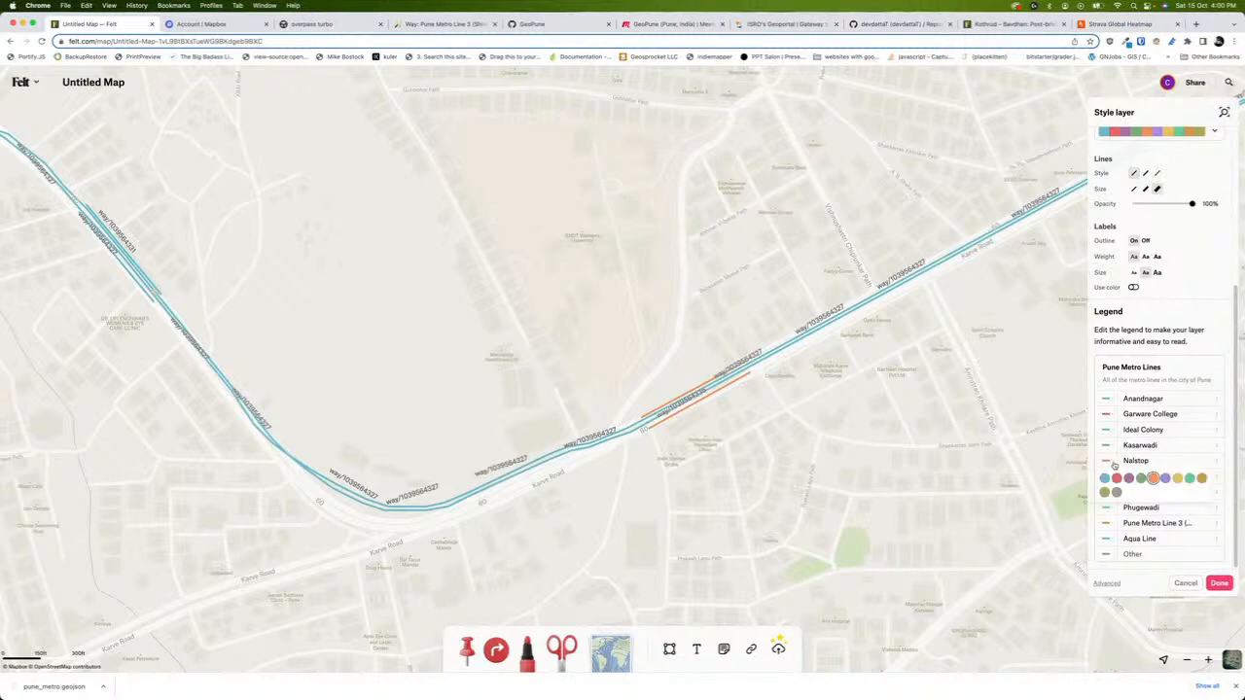
pyautogui.click(1104, 478)
# Identify the red platform segment near Deccan Gymkhana and set its Garware College category to teal blue
pyautogui.moveTo(972, 307); pyautogui.dragTo(723, 417)
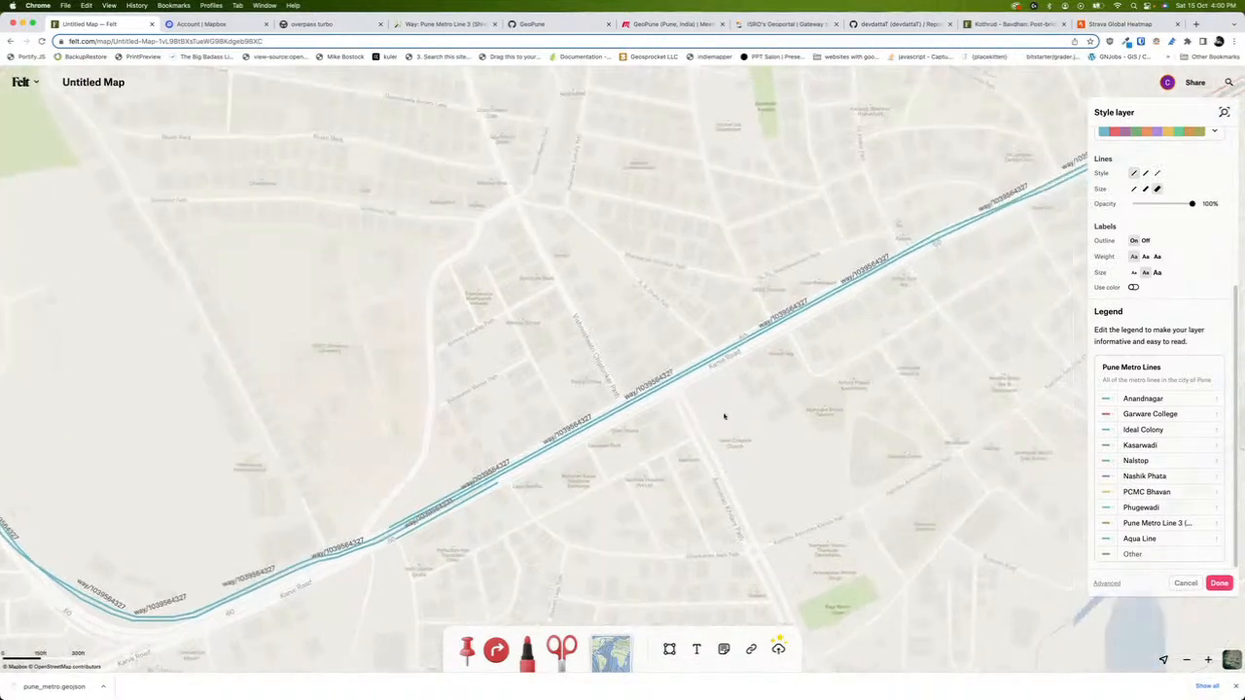
pyautogui.scroll(-5, 723, 416)
pyautogui.click(864, 352)
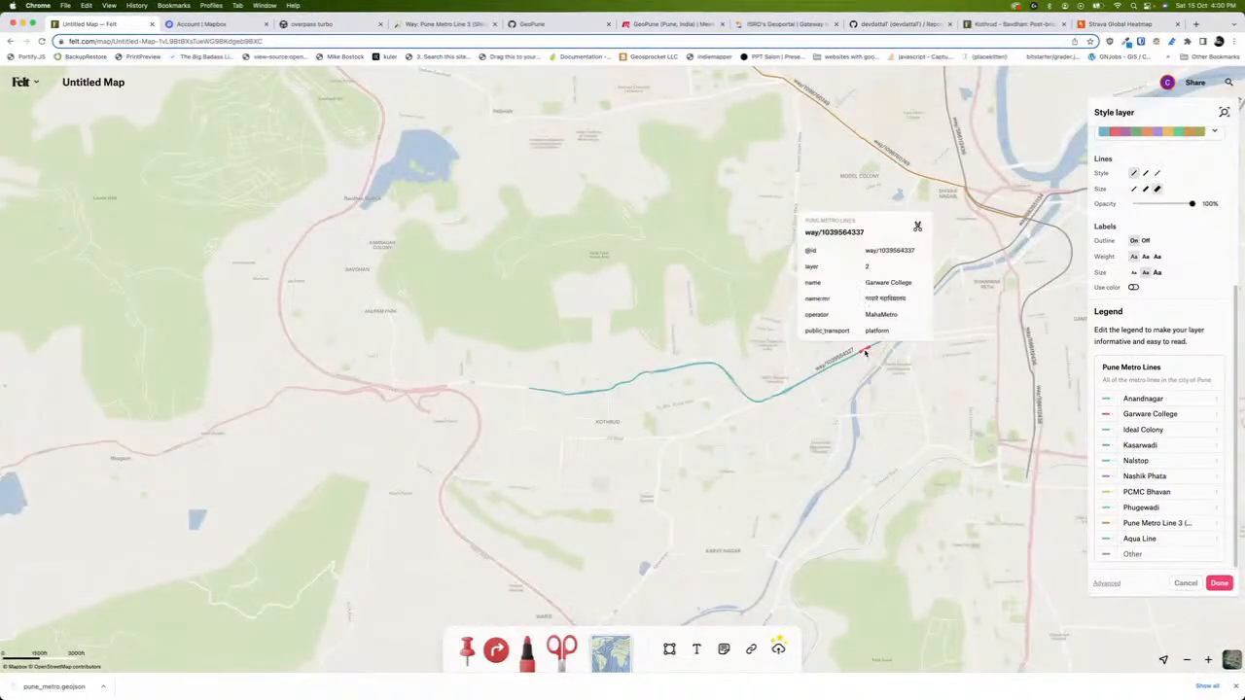
pyautogui.click(1106, 428)
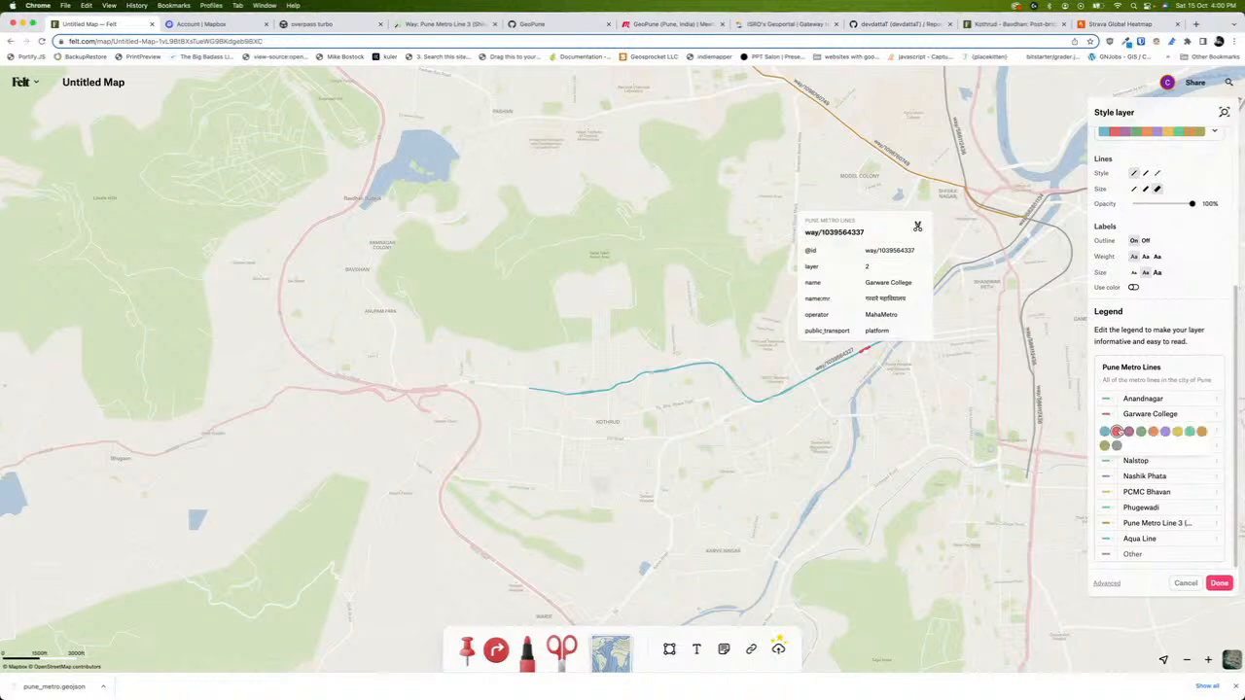
pyautogui.click(1105, 431)
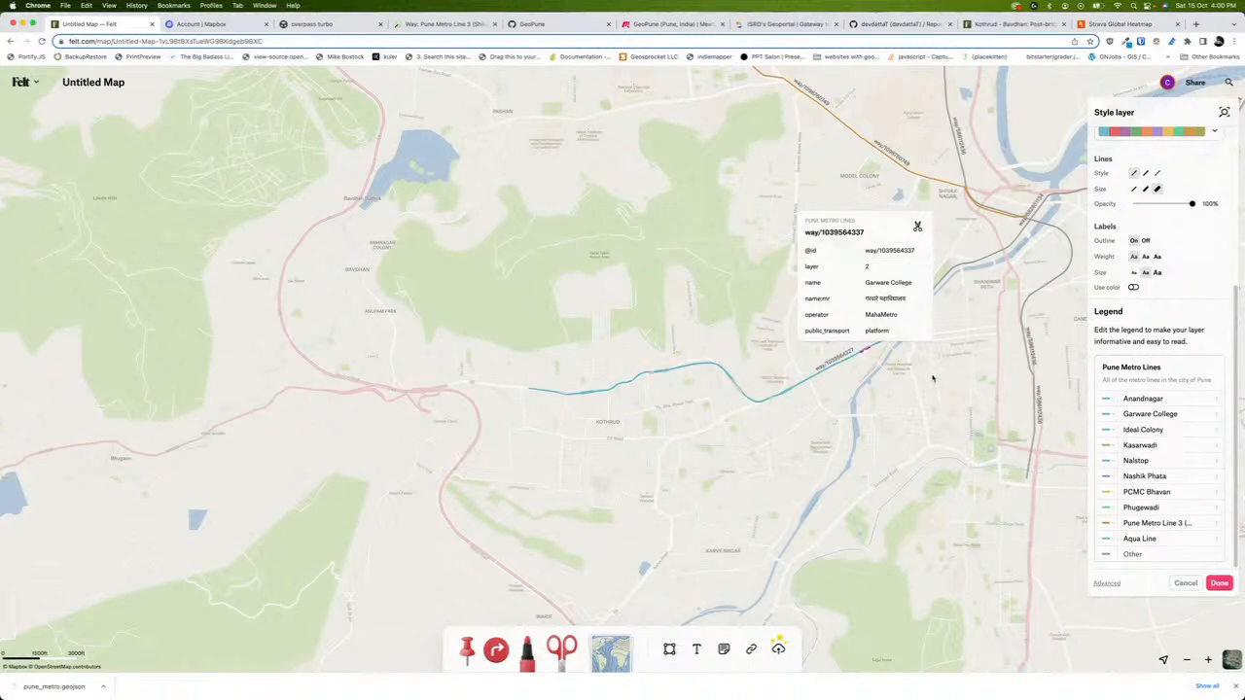
pyautogui.click(945, 347)
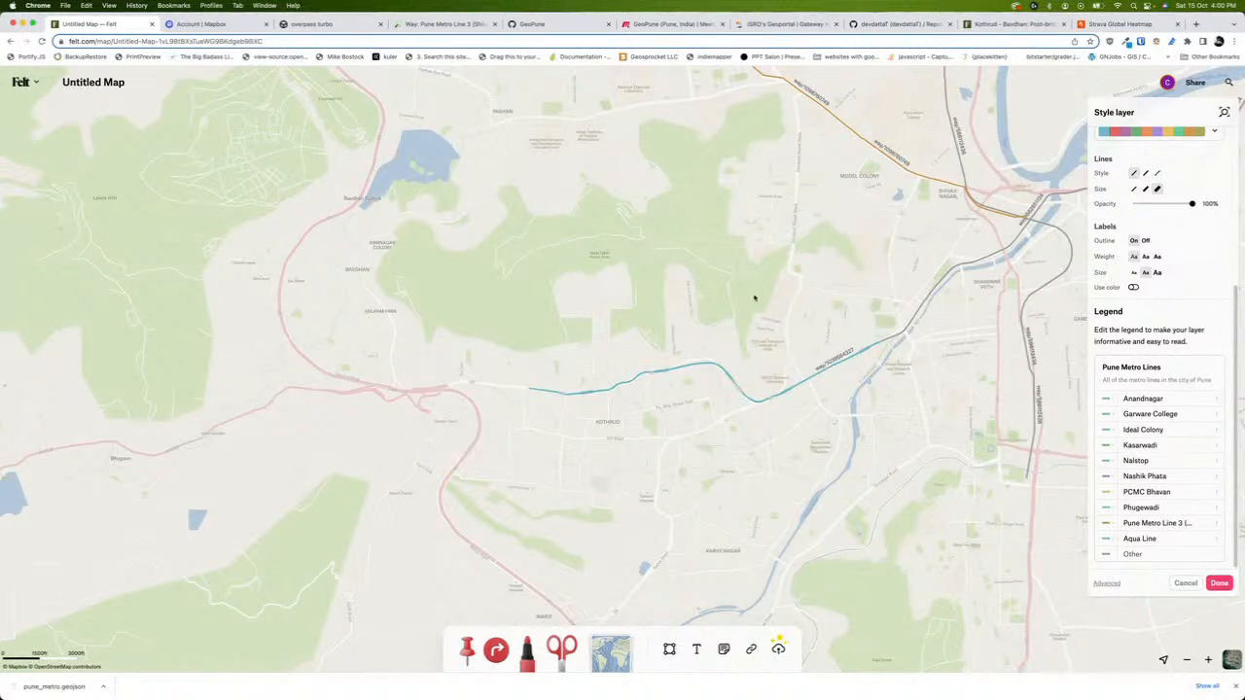
# Check the recolored Aqua Line and its labels around SNDT Women's University and Karve Road
pyautogui.moveTo(753, 298); pyautogui.dragTo(719, 407)
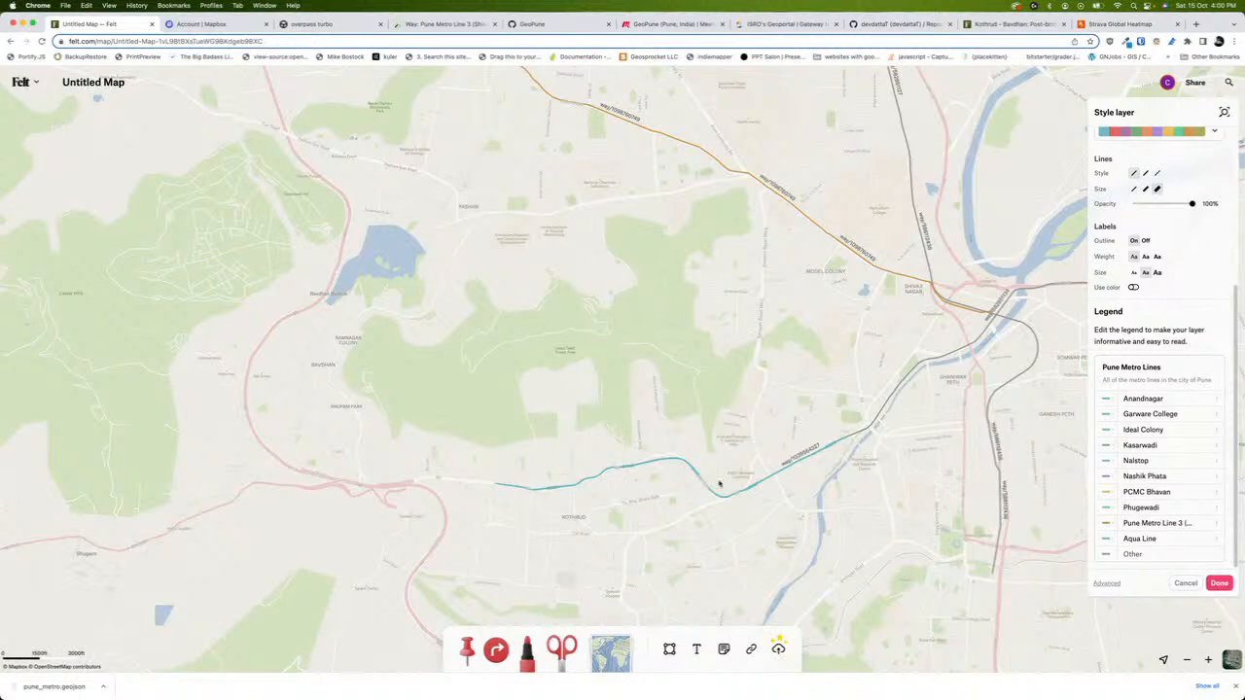
pyautogui.moveTo(866, 418); pyautogui.dragTo(833, 406)
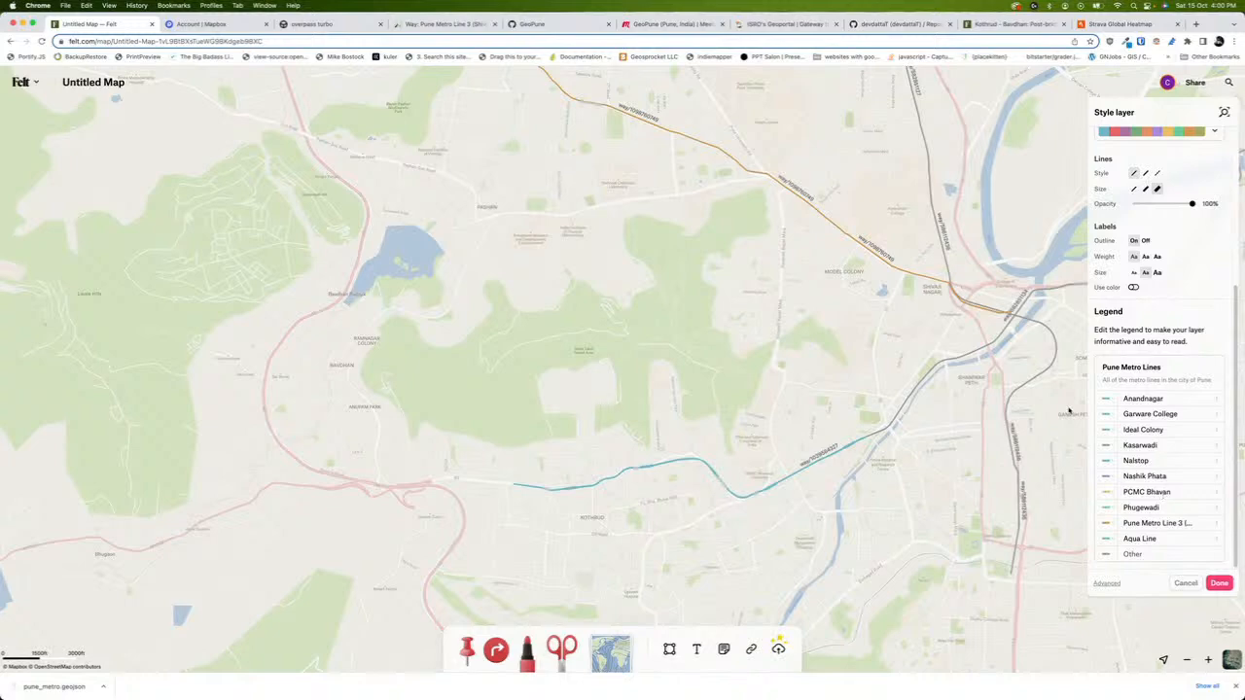
pyautogui.scroll(10, 787, 509)
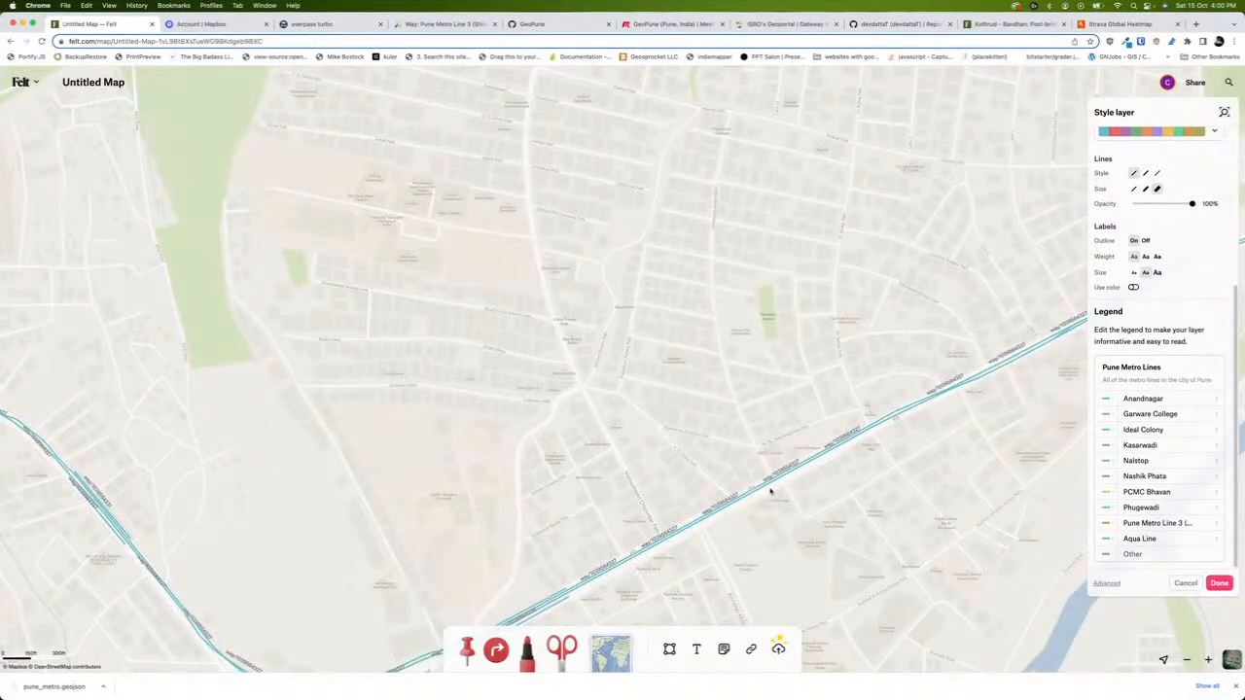
pyautogui.moveTo(792, 486); pyautogui.dragTo(958, 401)
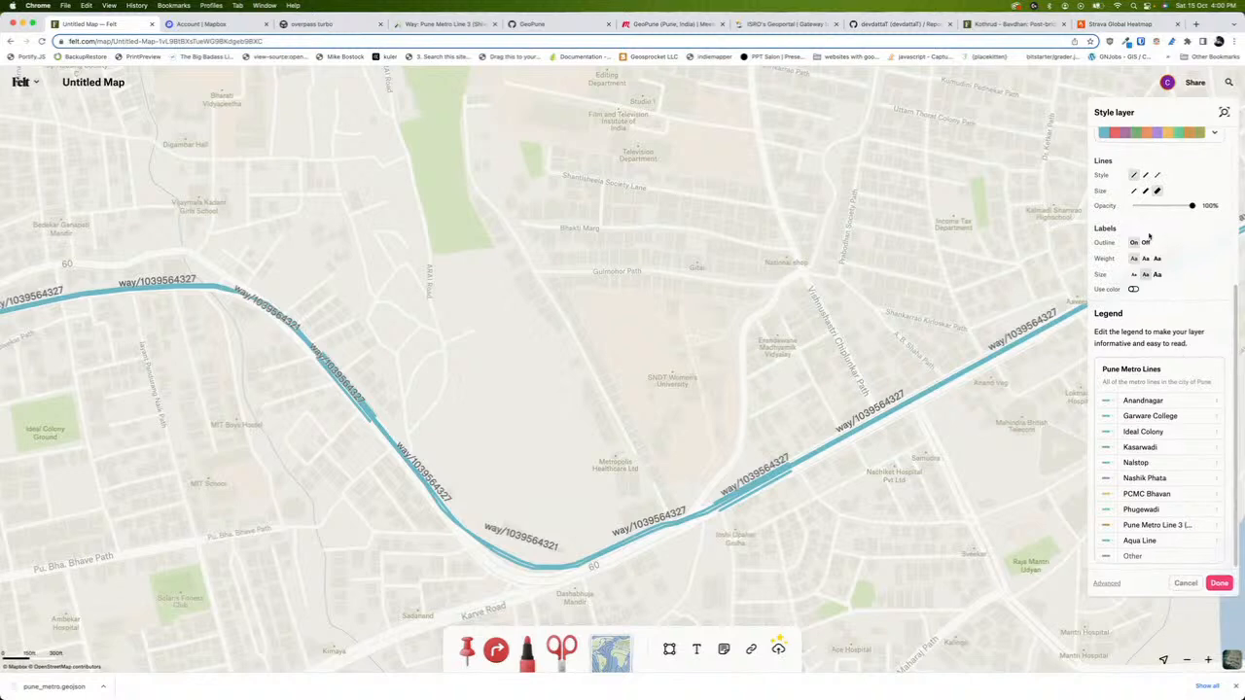
# Label the Pune Metro Lines layer by the name attribute
pyautogui.scroll(3, 1176, 272)
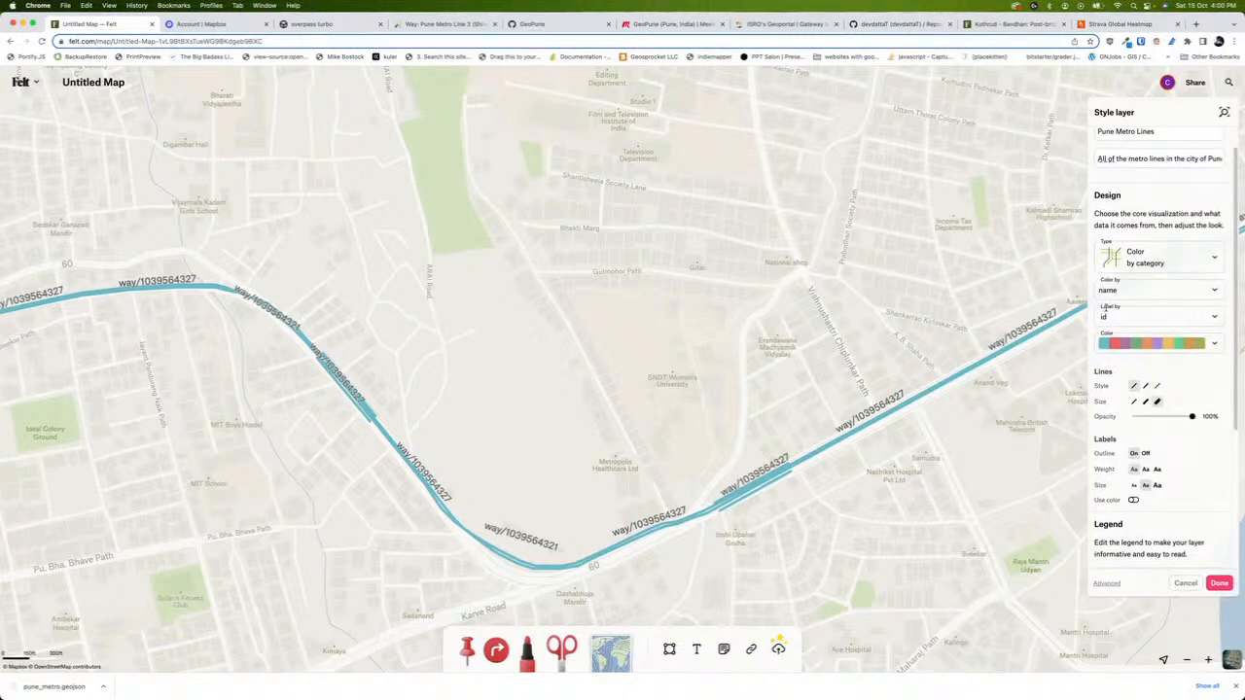
pyautogui.click(1188, 319)
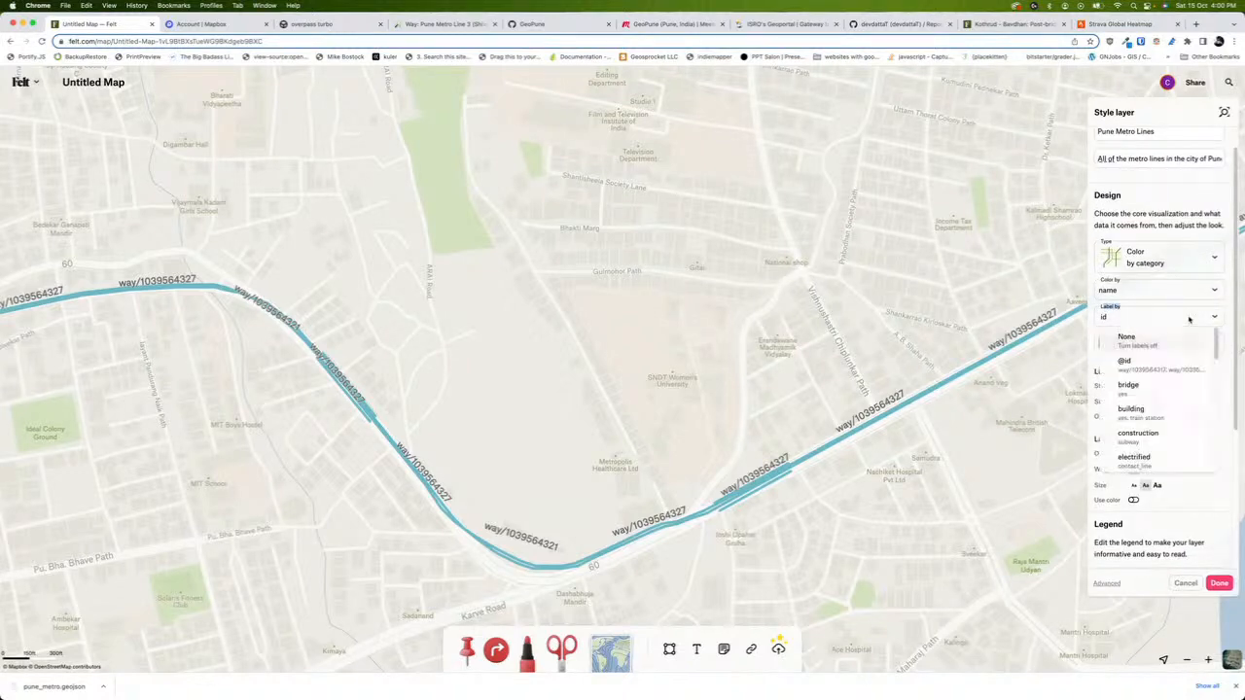
pyautogui.scroll(-2, 1167, 408)
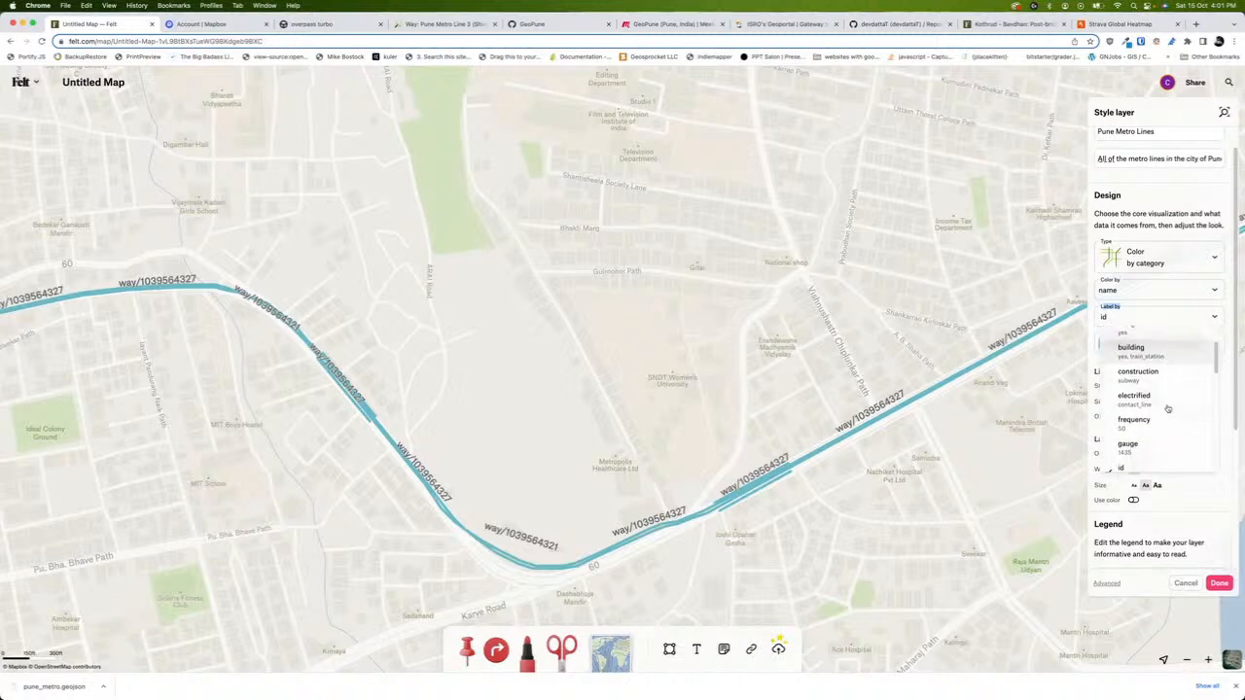
pyautogui.scroll(-3, 1167, 409)
pyautogui.click(1137, 416)
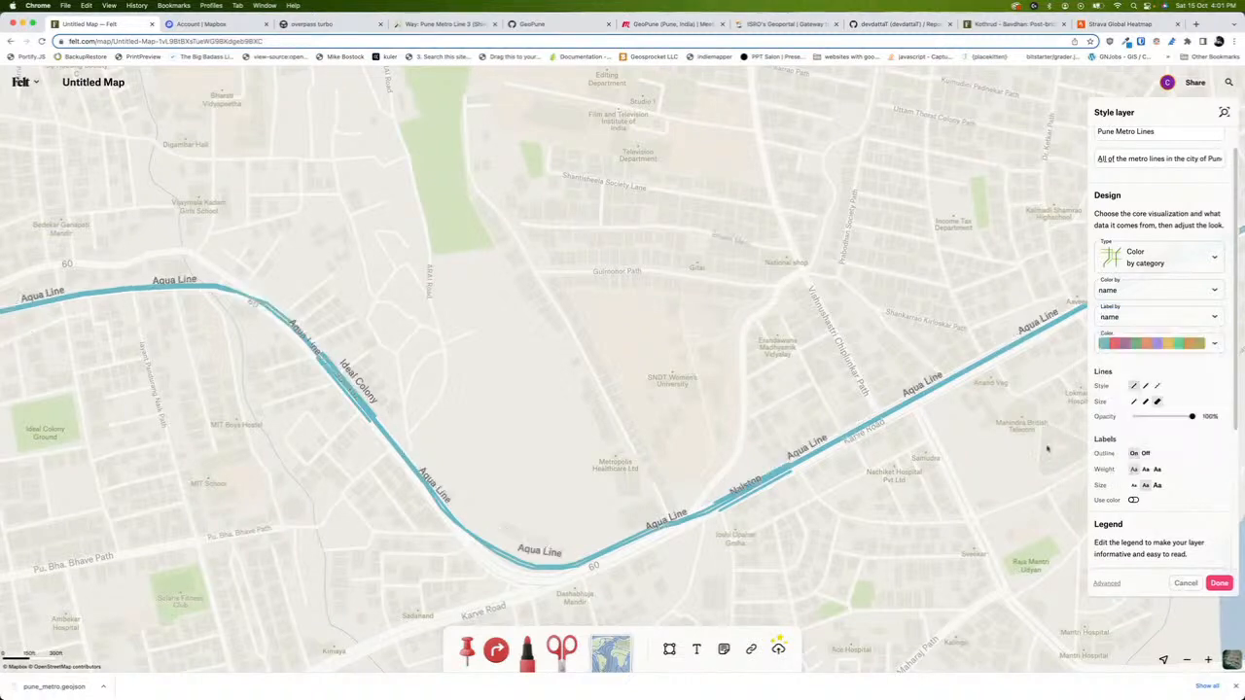
# Check the name labels along the Aqua Line, Pune Metro 2, Pune Metro Line 1 and the orange line towards Aundh
pyautogui.moveTo(429, 382); pyautogui.dragTo(617, 411)
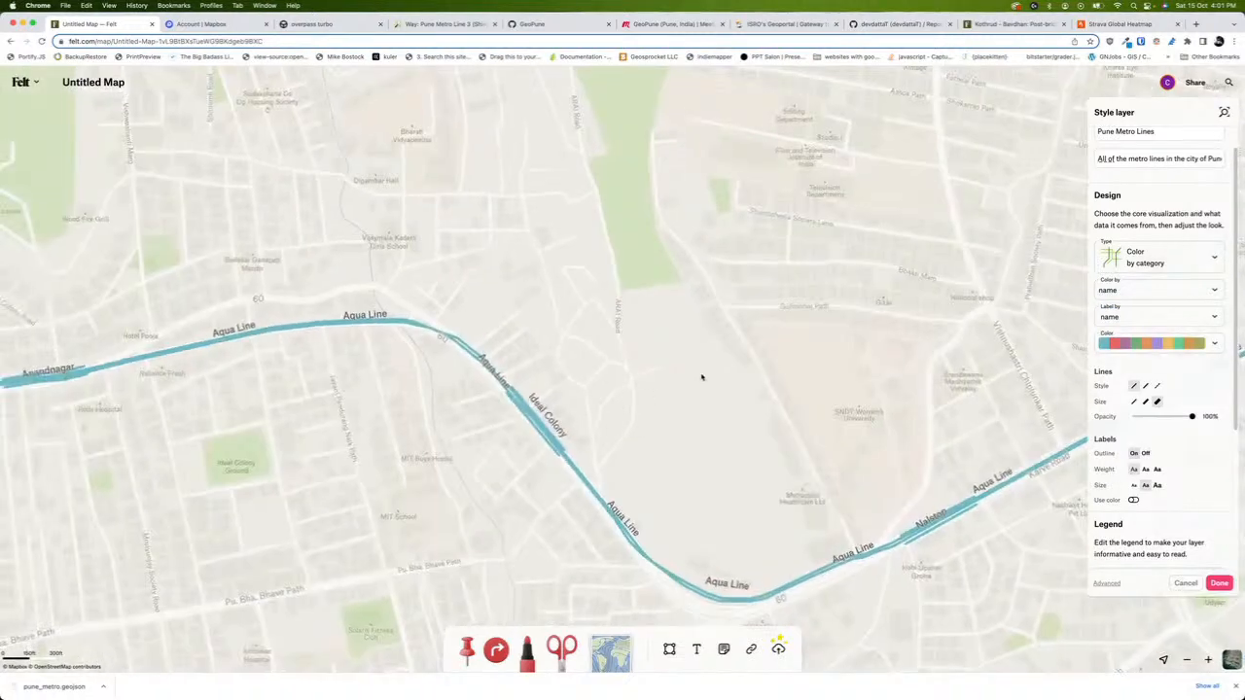
pyautogui.scroll(-2, 703, 378)
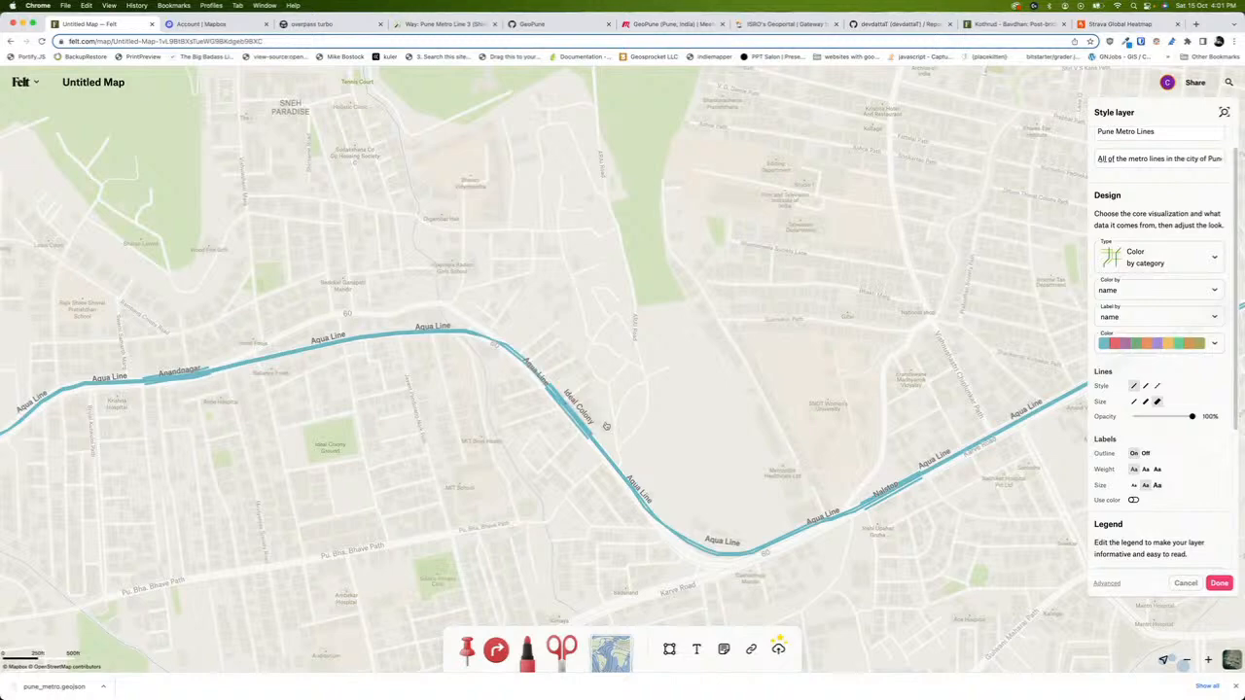
pyautogui.moveTo(818, 349); pyautogui.dragTo(473, 389)
pyautogui.moveTo(866, 197); pyautogui.dragTo(575, 345)
pyautogui.scroll(-2, 722, 269)
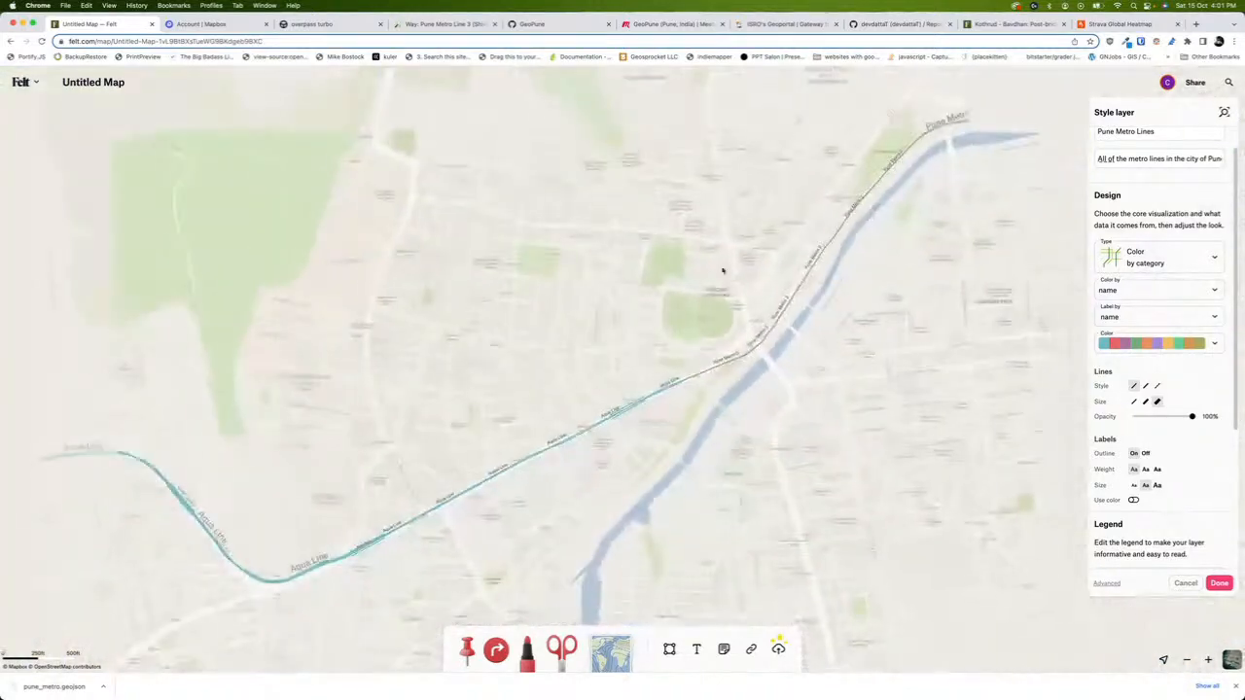
pyautogui.moveTo(747, 260); pyautogui.dragTo(502, 447)
pyautogui.moveTo(686, 256); pyautogui.dragTo(564, 408)
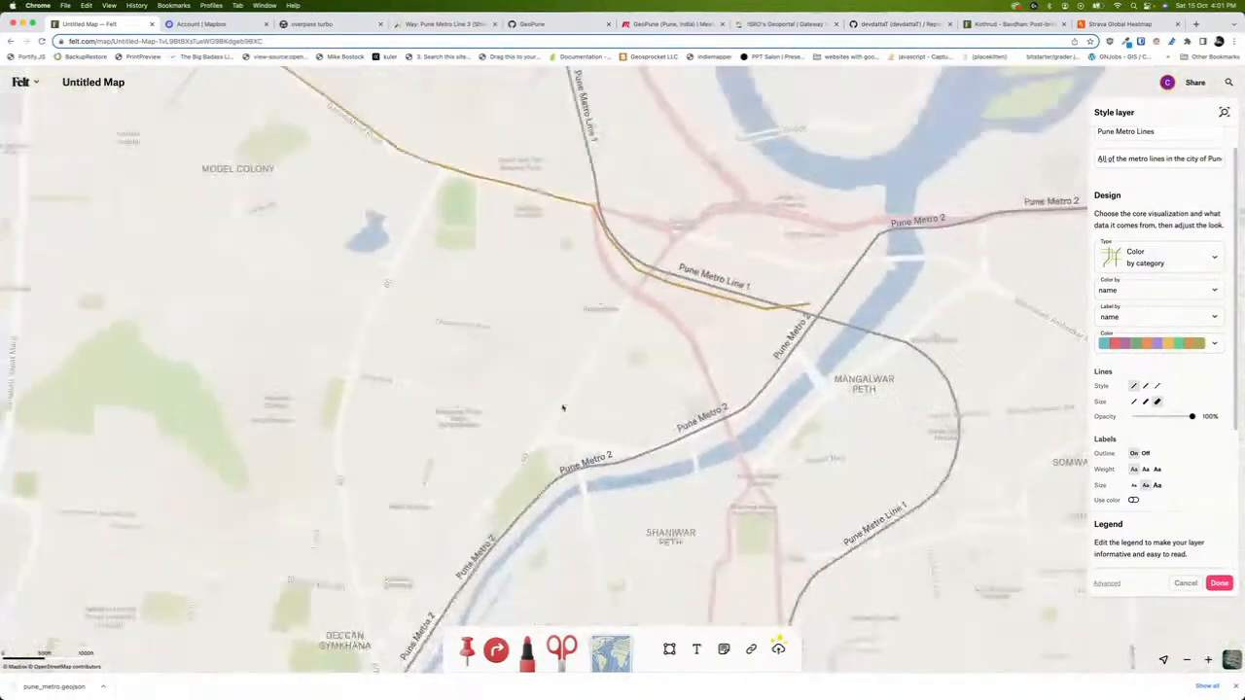
pyautogui.scroll(-2, 563, 405)
pyautogui.scroll(3, 775, 403)
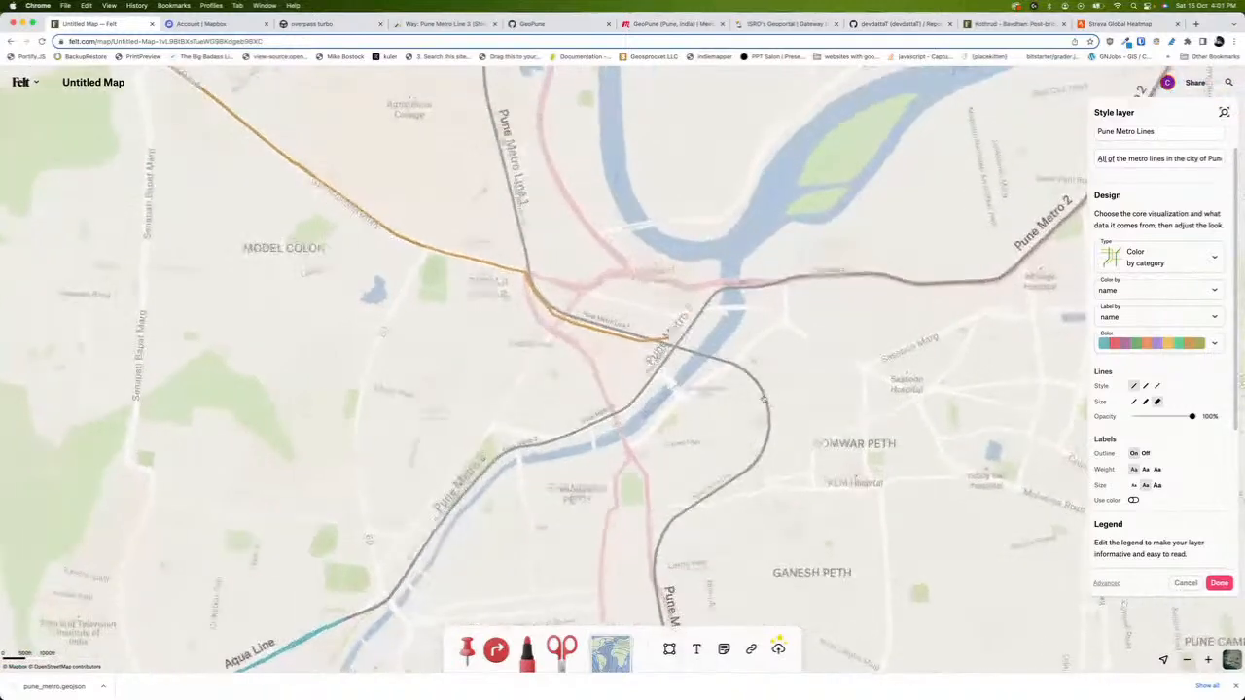
pyautogui.moveTo(639, 282); pyautogui.dragTo(848, 462)
pyautogui.moveTo(431, 244); pyautogui.dragTo(509, 431)
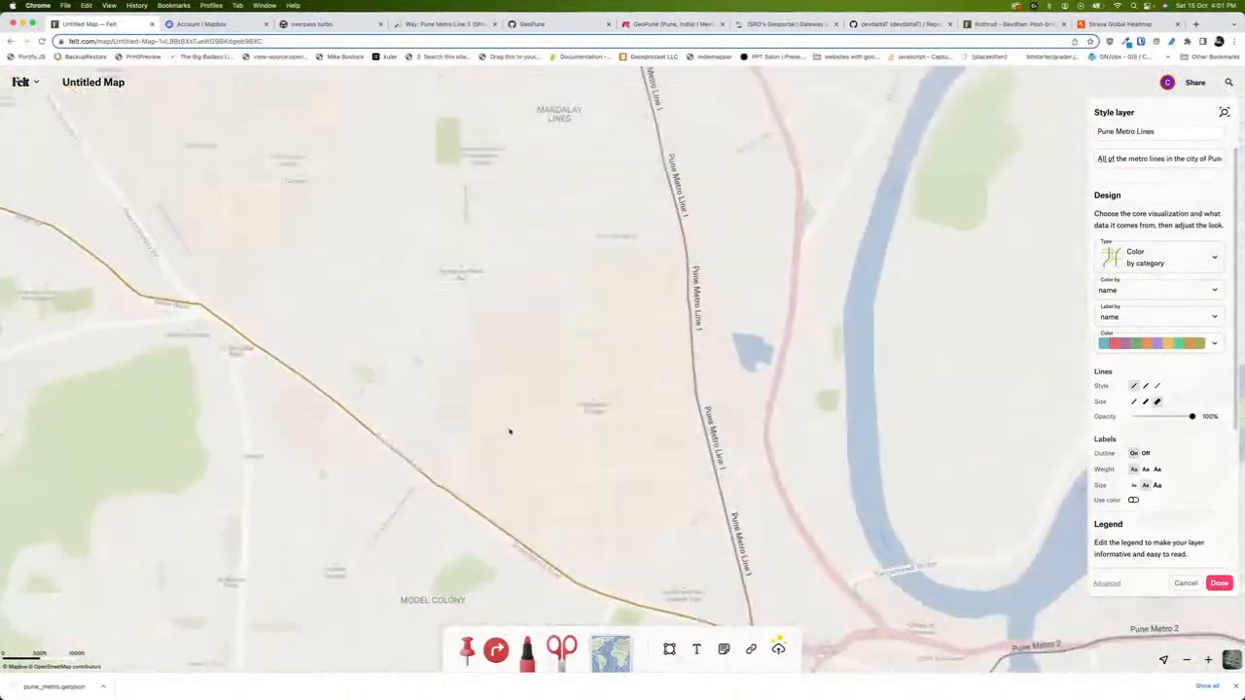
pyautogui.scroll(-4, 512, 373)
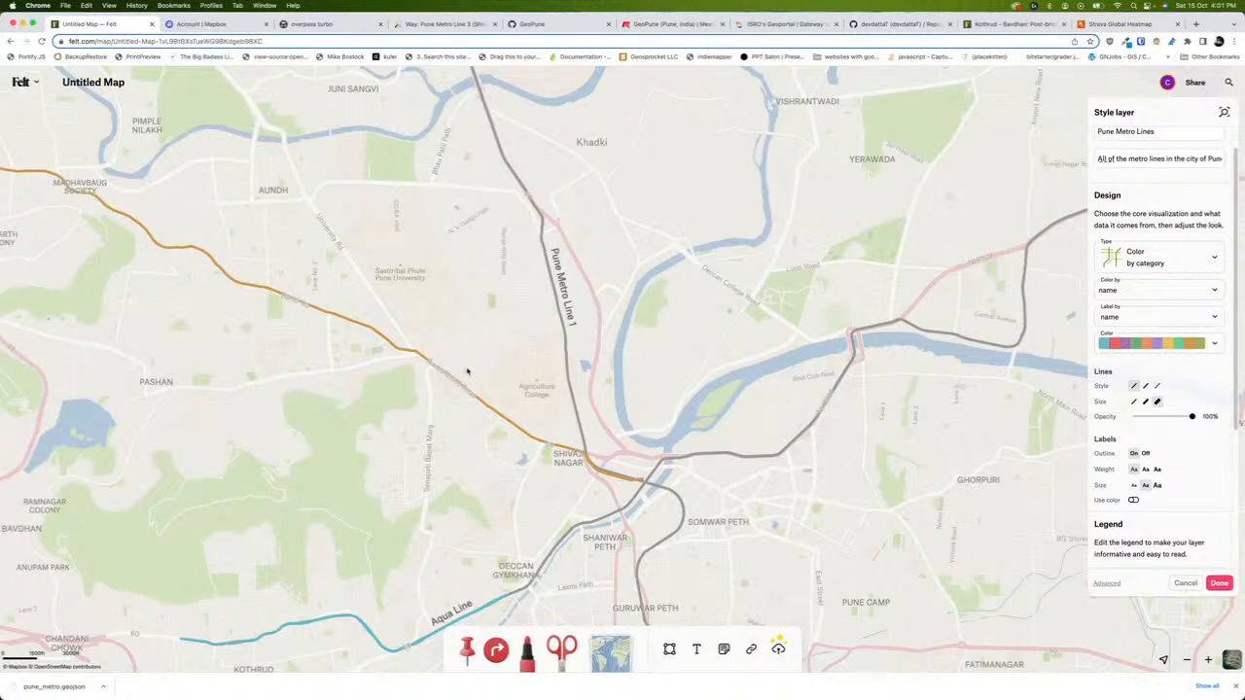
pyautogui.moveTo(736, 553); pyautogui.dragTo(835, 320)
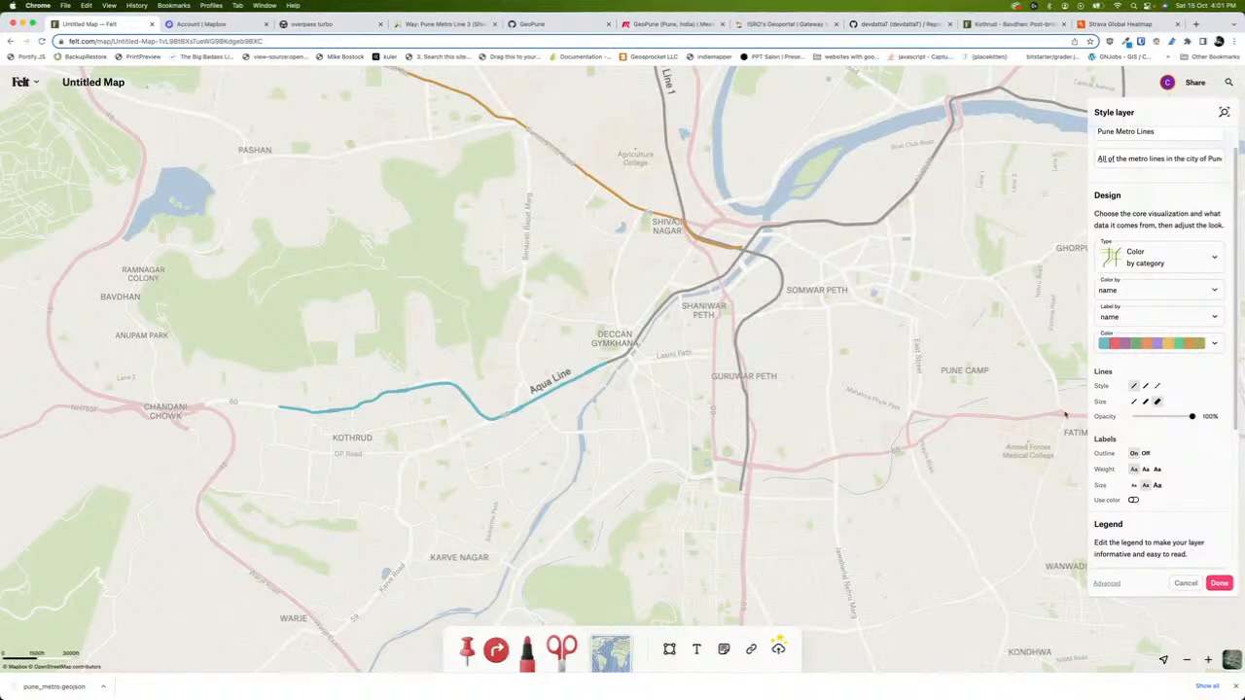
# Reduce the opacity of the metro lines to 53%
pyautogui.scroll(-2, 1145, 454)
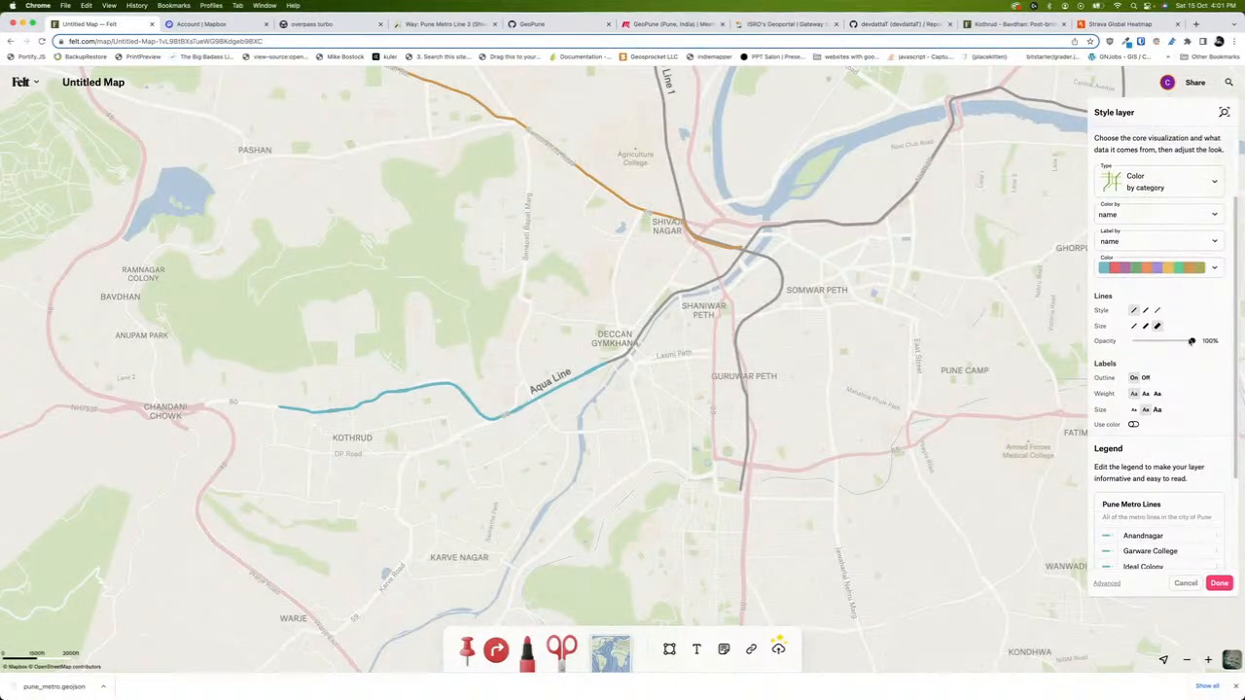
pyautogui.moveTo(1191, 341); pyautogui.dragTo(1165, 342)
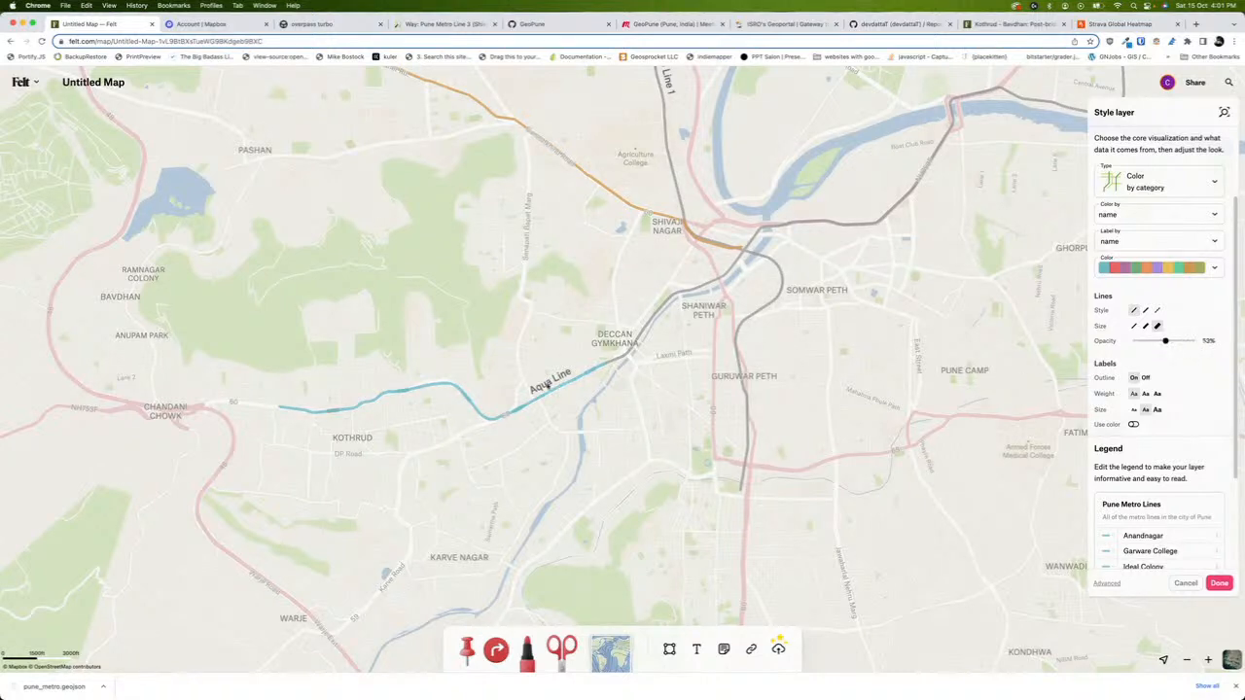
pyautogui.scroll(5, 632, 394)
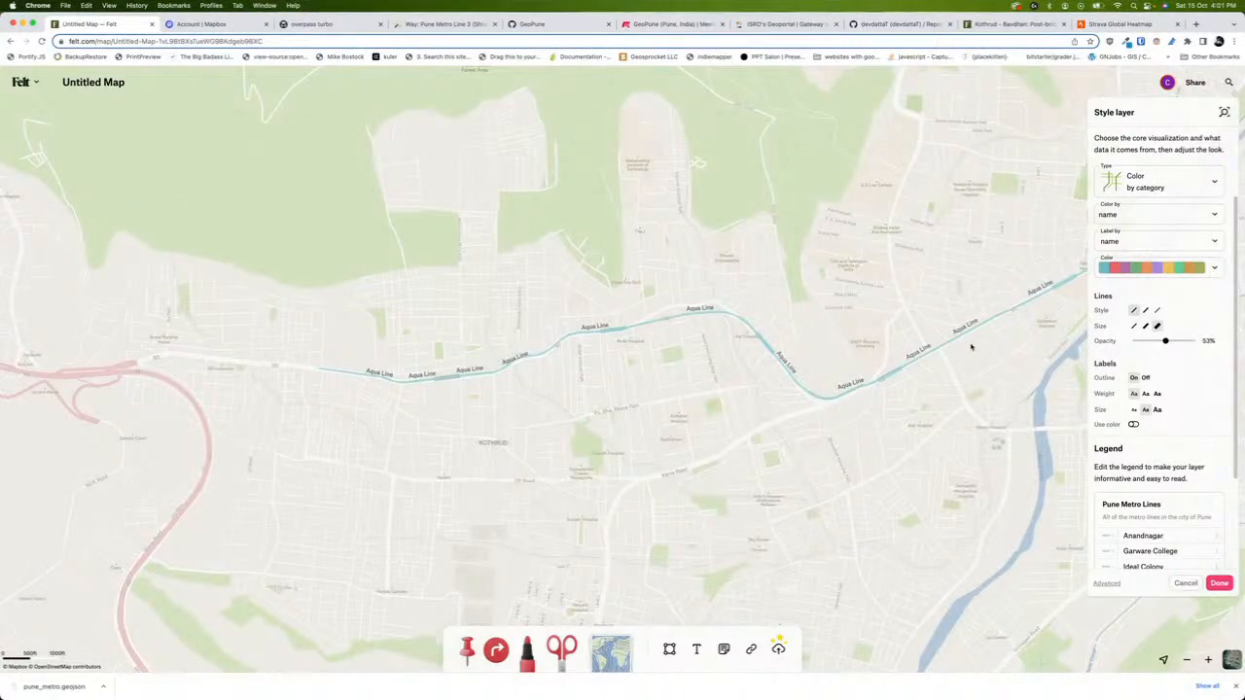
# Give the layer's labels the heaviest weight and largest size, and color them to match their lines
pyautogui.click(1155, 394)
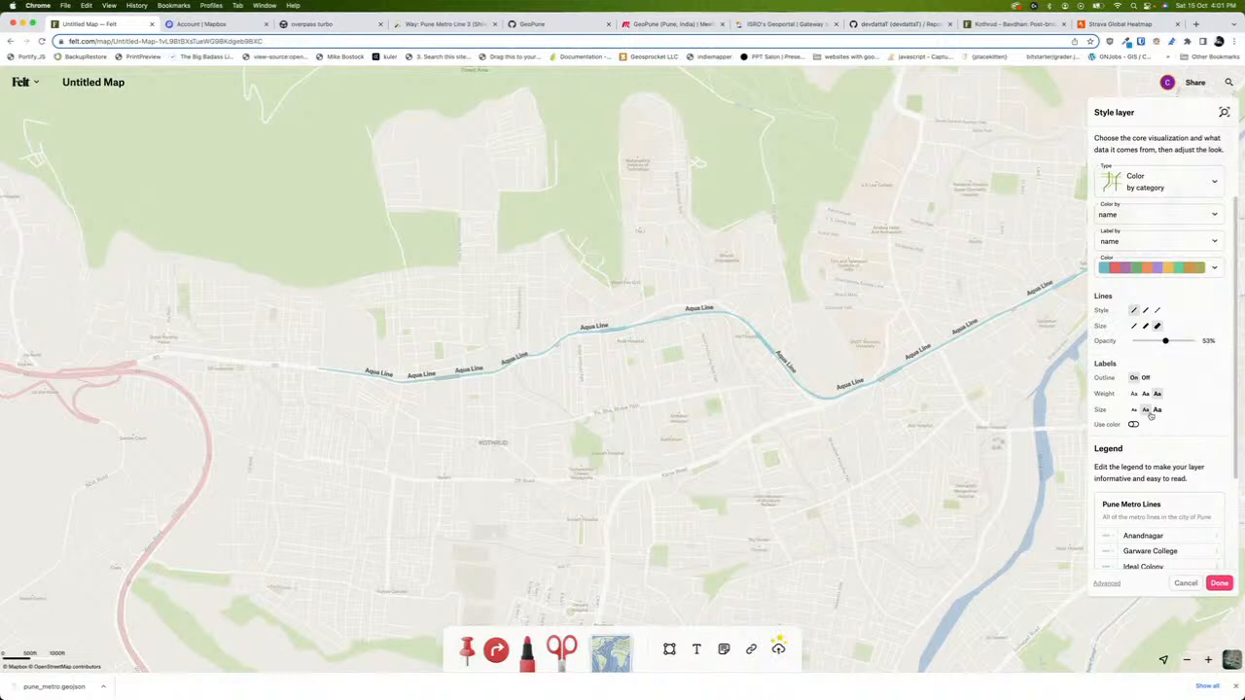
pyautogui.click(1156, 409)
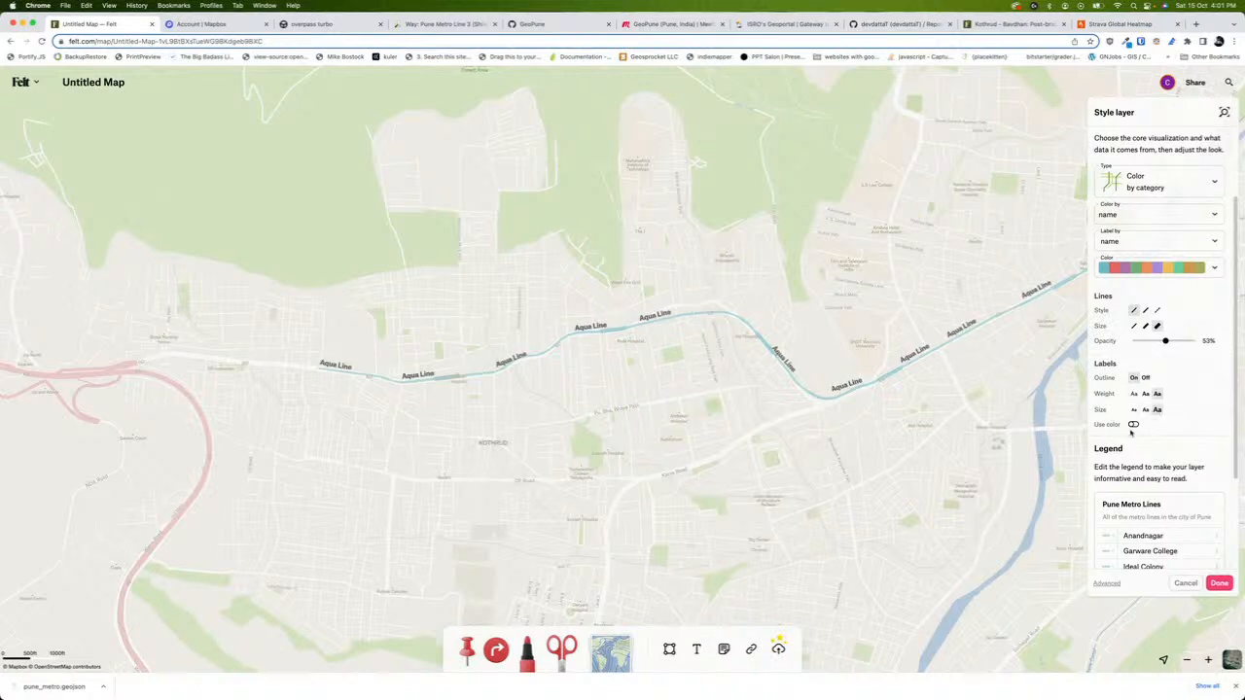
pyautogui.click(1132, 426)
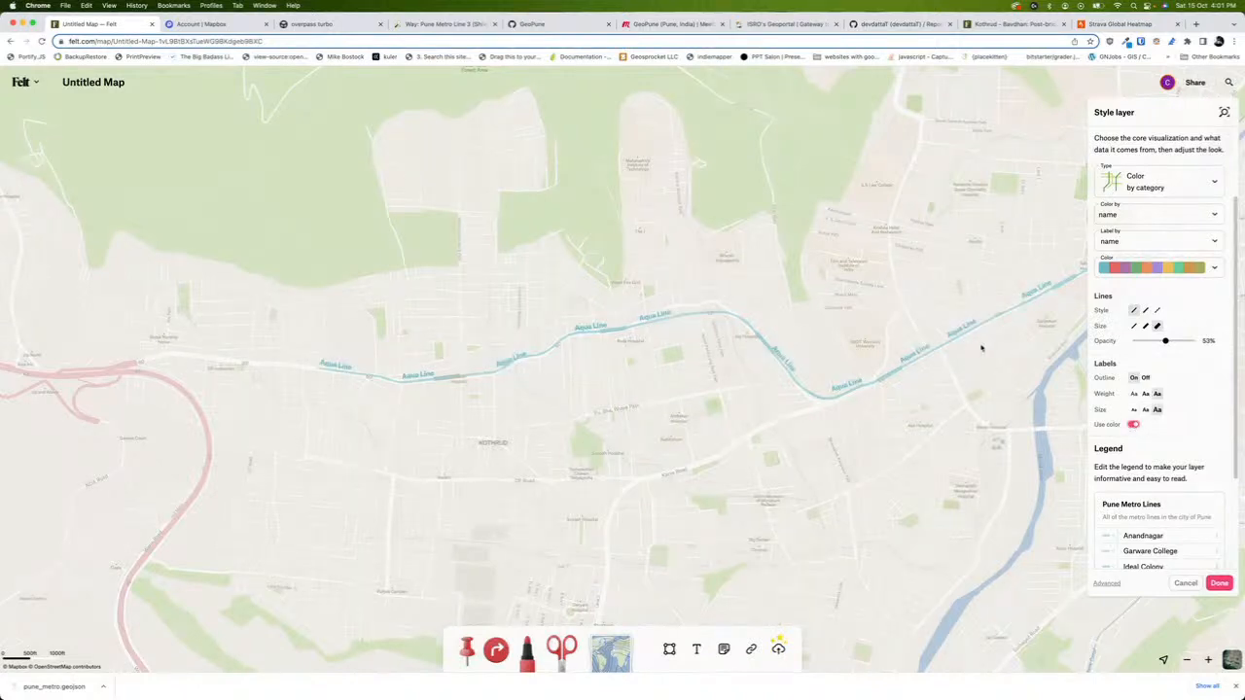
# Check the colored labels from Kothrud to Shivaji Nagar and finish styling the Pune Metro Lines layer
pyautogui.moveTo(917, 407); pyautogui.dragTo(704, 484)
pyautogui.scroll(3, 842, 288)
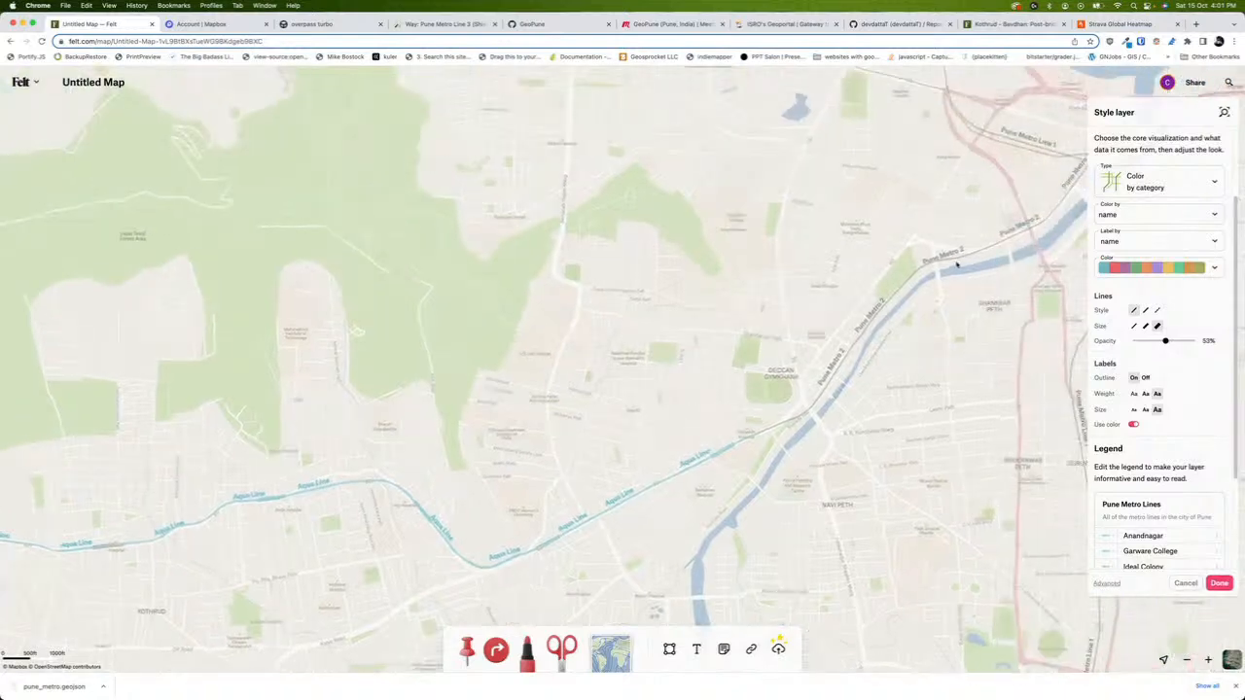
pyautogui.scroll(3, 966, 258)
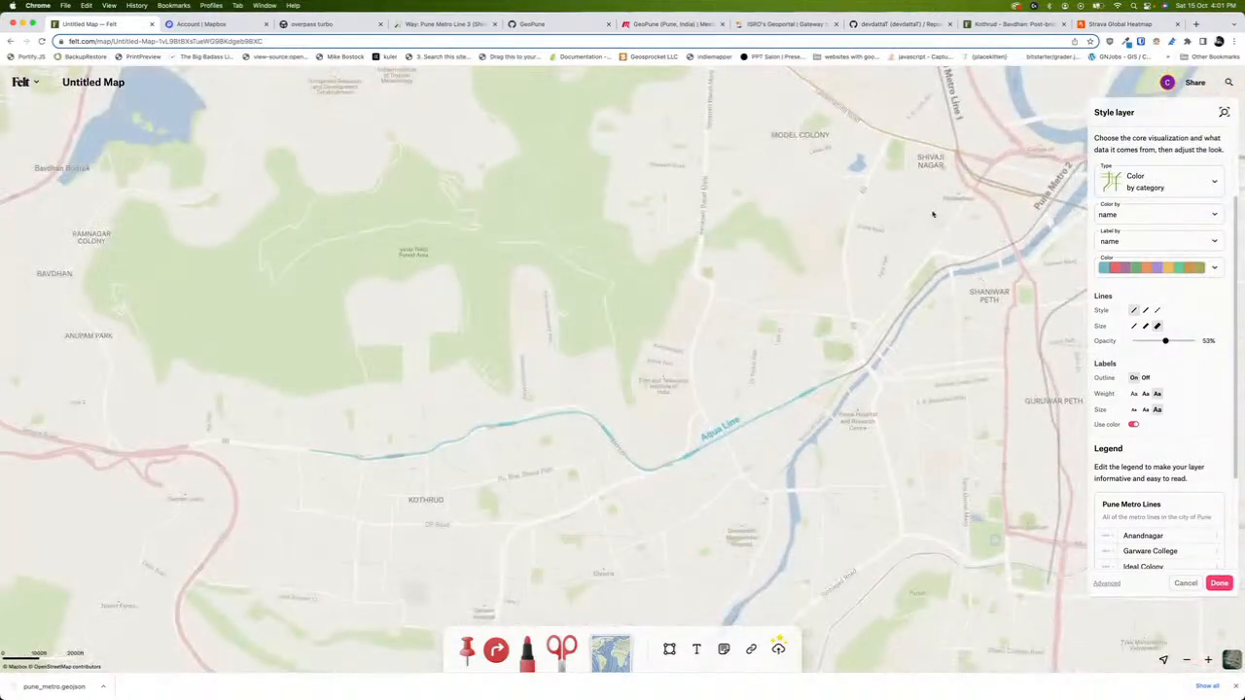
pyautogui.moveTo(933, 213); pyautogui.dragTo(873, 317)
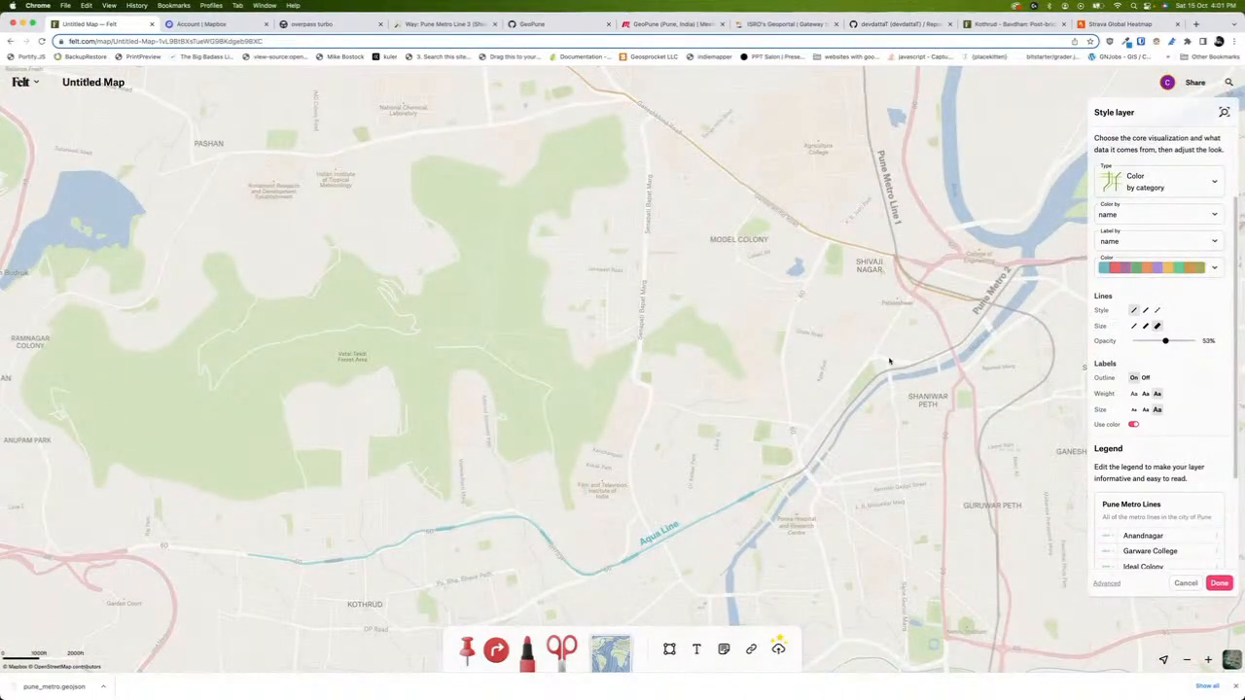
pyautogui.scroll(-3, 1186, 493)
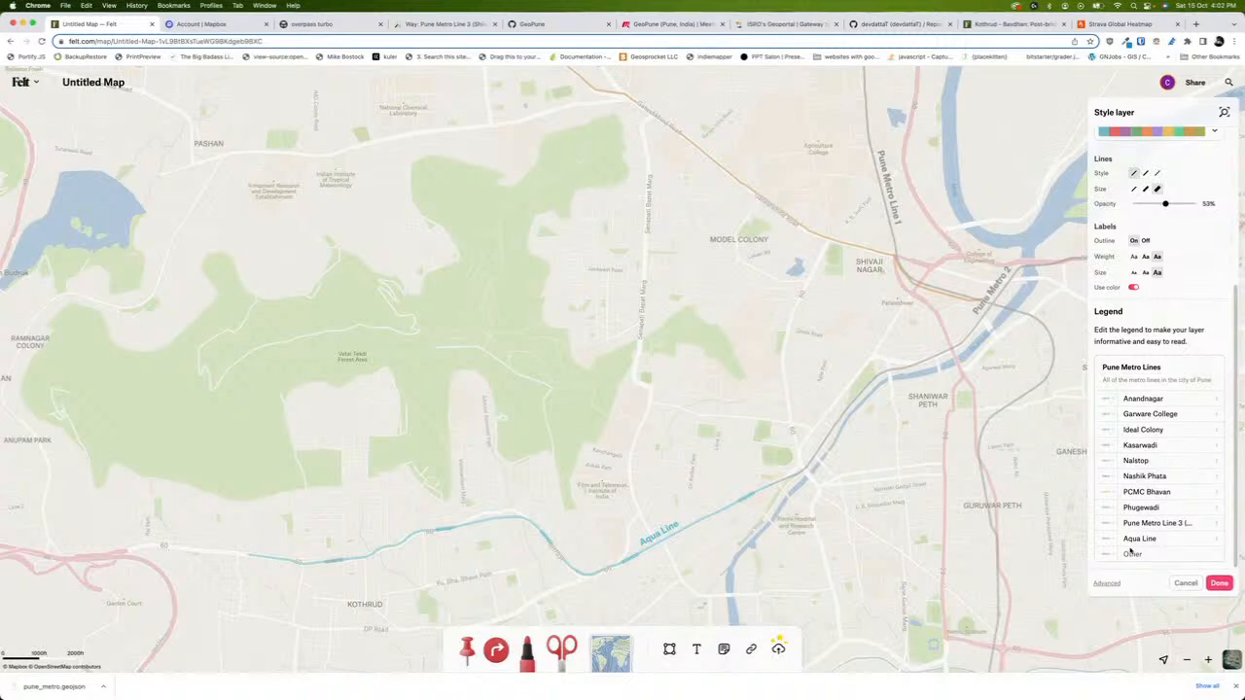
pyautogui.scroll(5, 1156, 512)
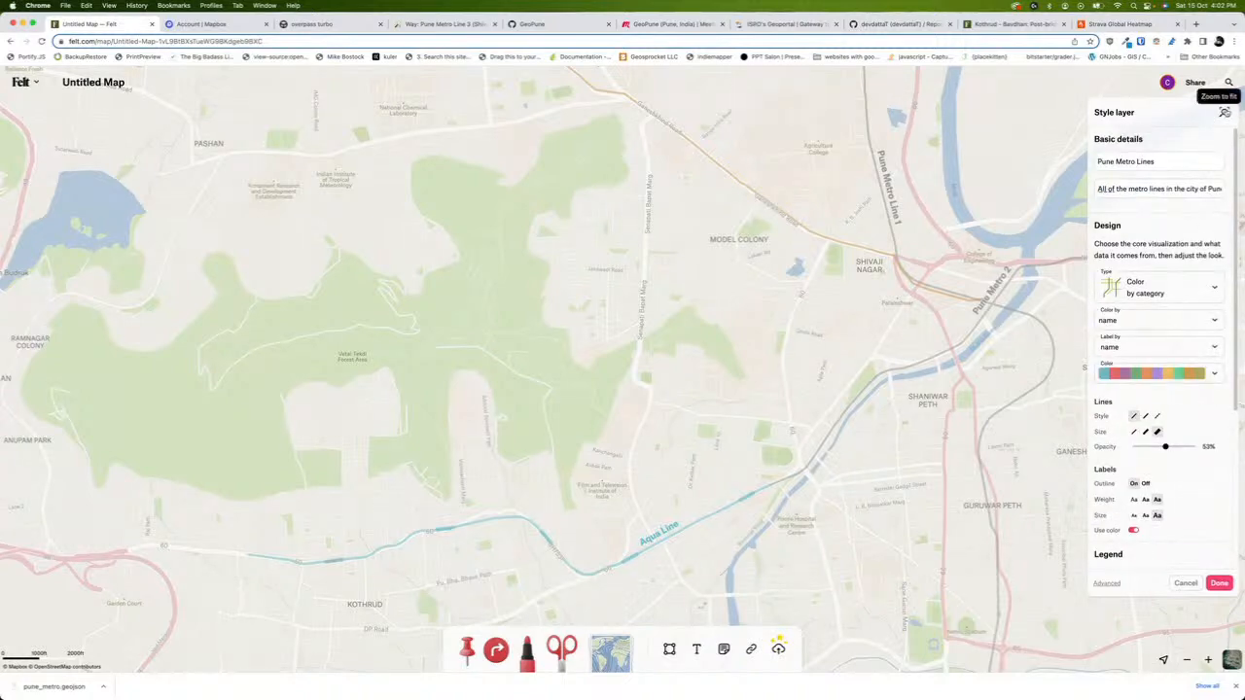
pyautogui.click(1218, 583)
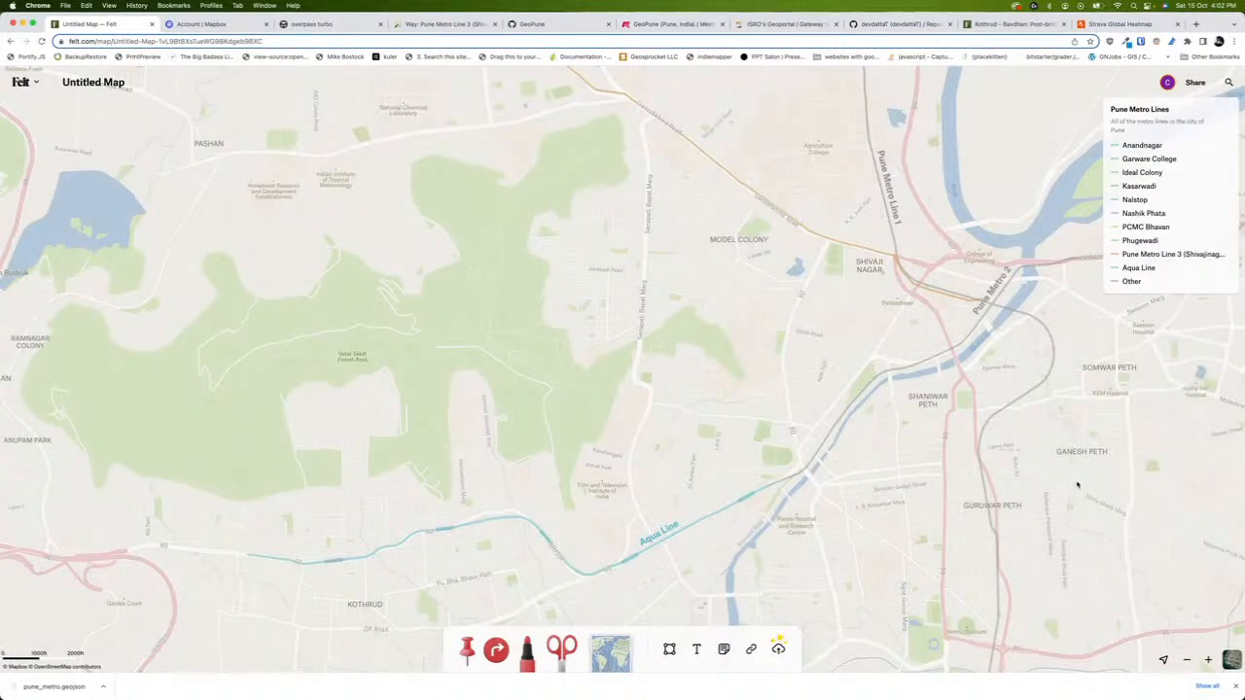
pyautogui.scroll(-5, 924, 463)
pyautogui.scroll(3, 928, 461)
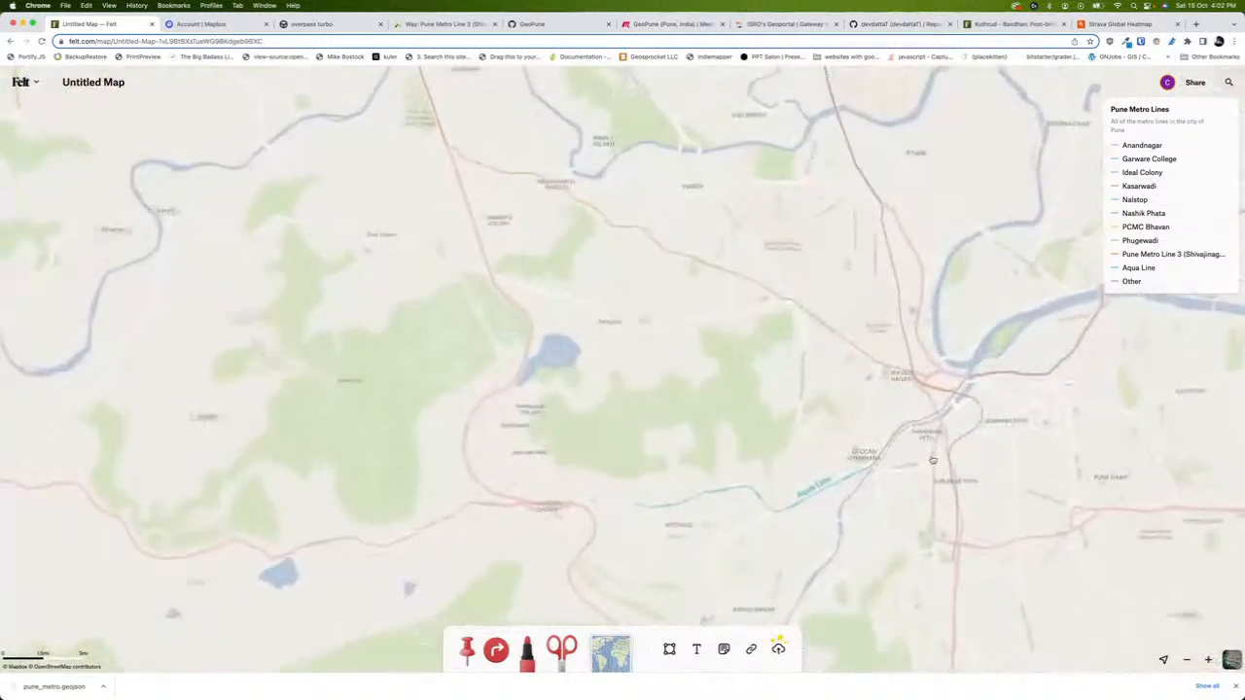
pyautogui.scroll(5, 811, 444)
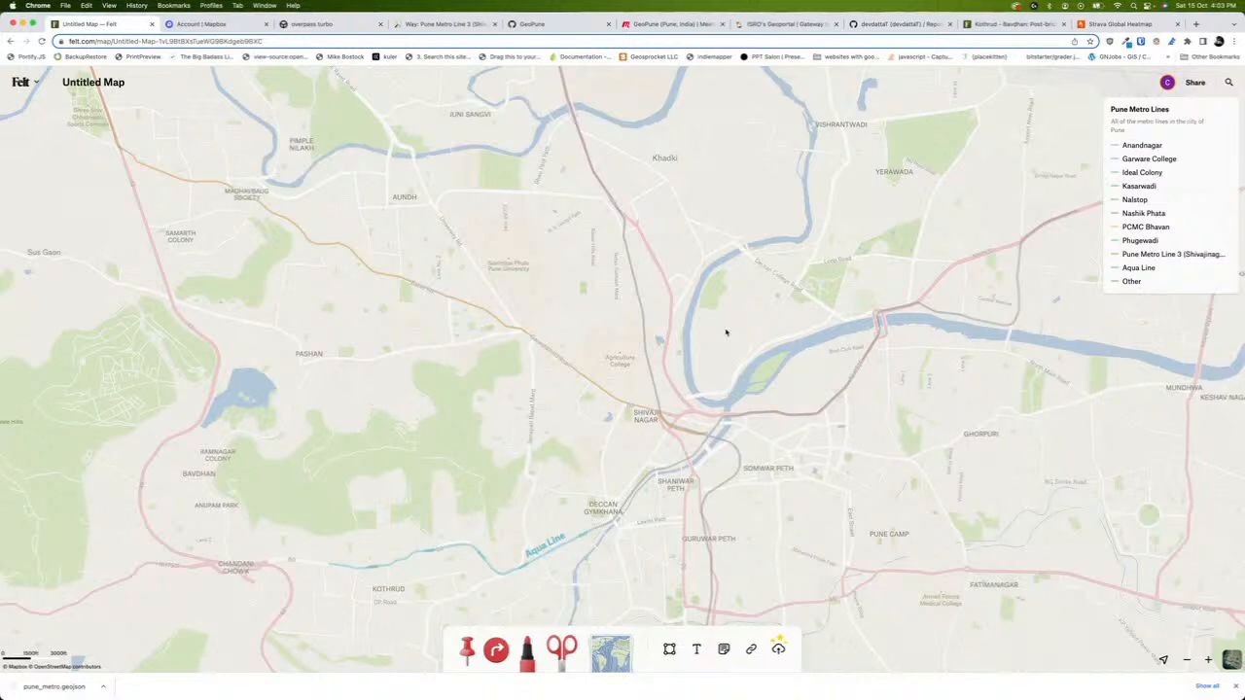
# Switch to OpenStreetMap and locate the bus stops along Paud Road around Vanaz station
pyautogui.click(335, 24)
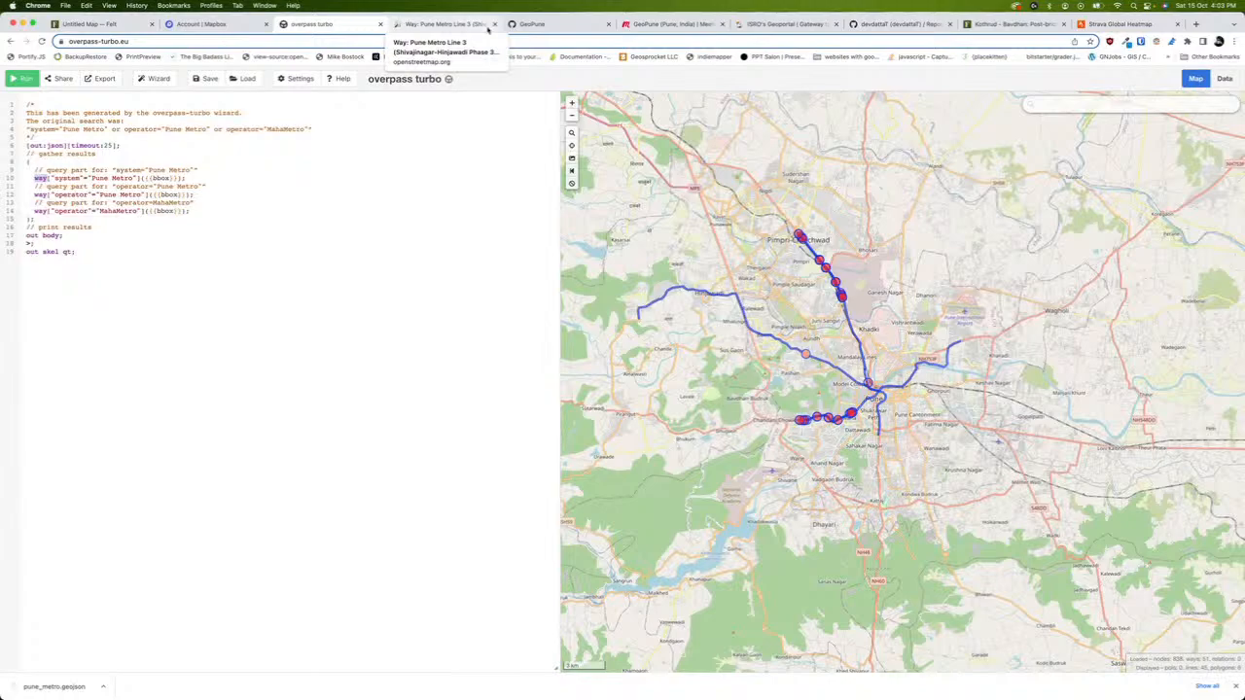
pyautogui.click(452, 25)
pyautogui.moveTo(604, 467); pyautogui.dragTo(783, 386)
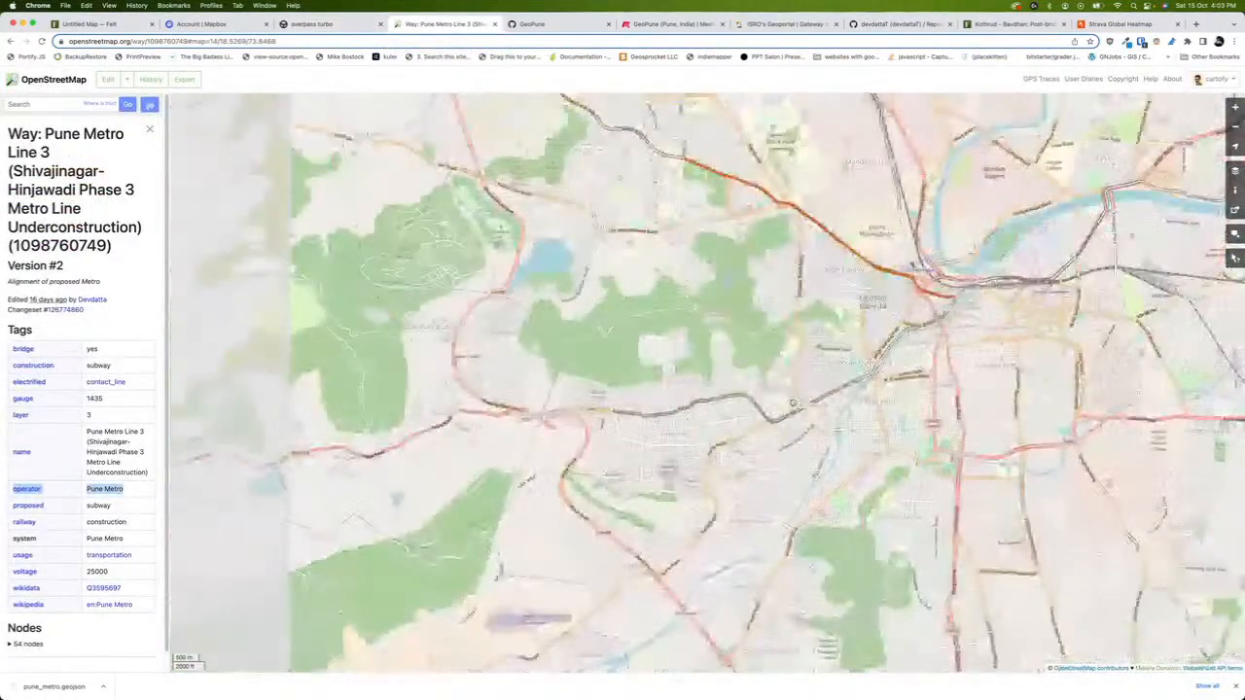
pyautogui.scroll(2, 630, 440)
pyautogui.scroll(6, 683, 399)
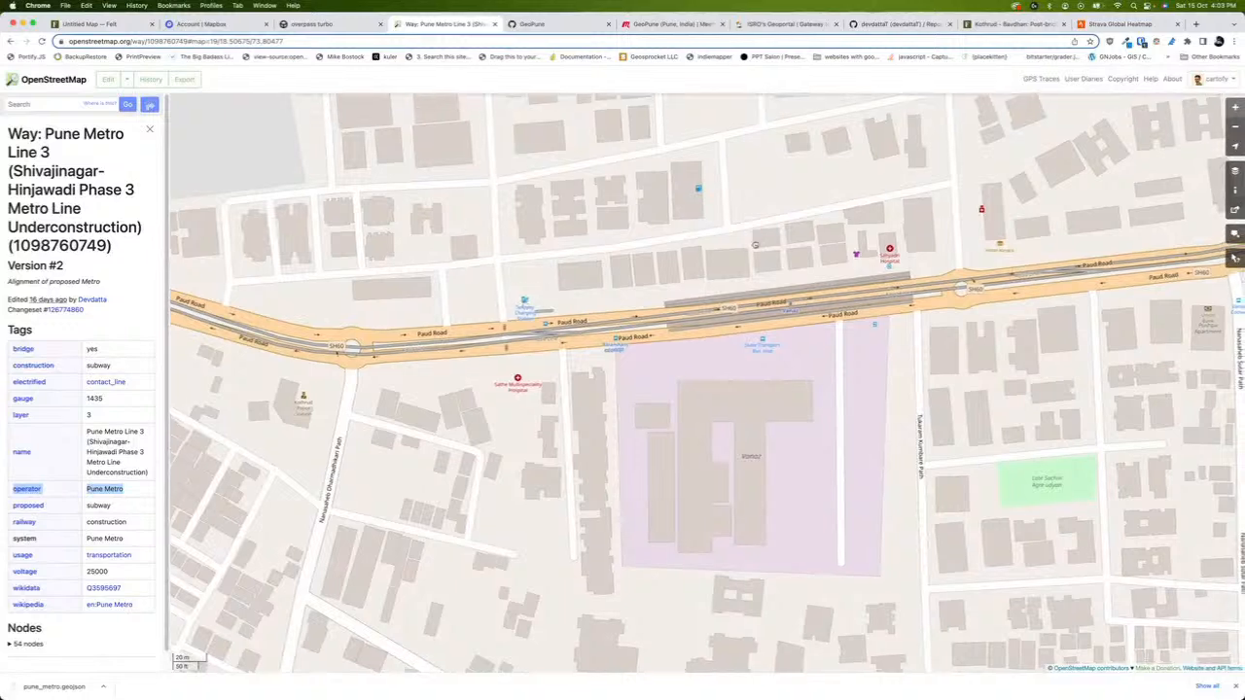
pyautogui.moveTo(806, 364); pyautogui.dragTo(608, 407)
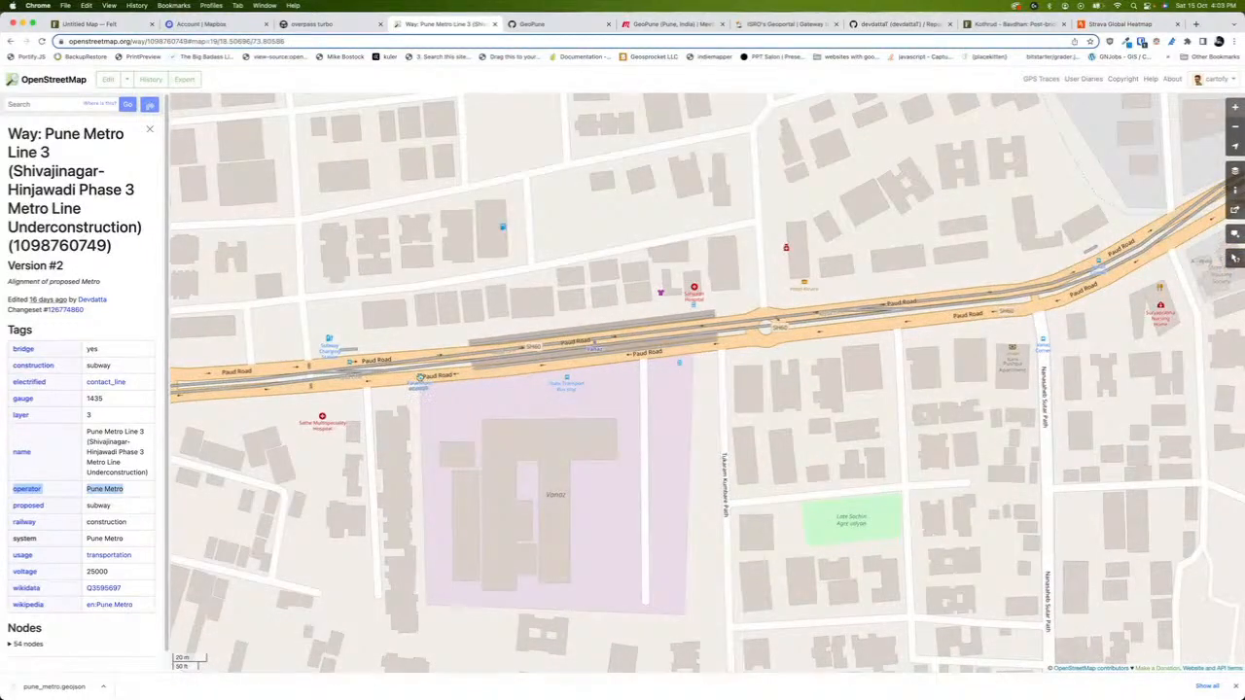
# Query the features at the Paramhans Corner bus stop and examine its public_transport and highway tags
pyautogui.rightClick(421, 380)
pyautogui.click(446, 429)
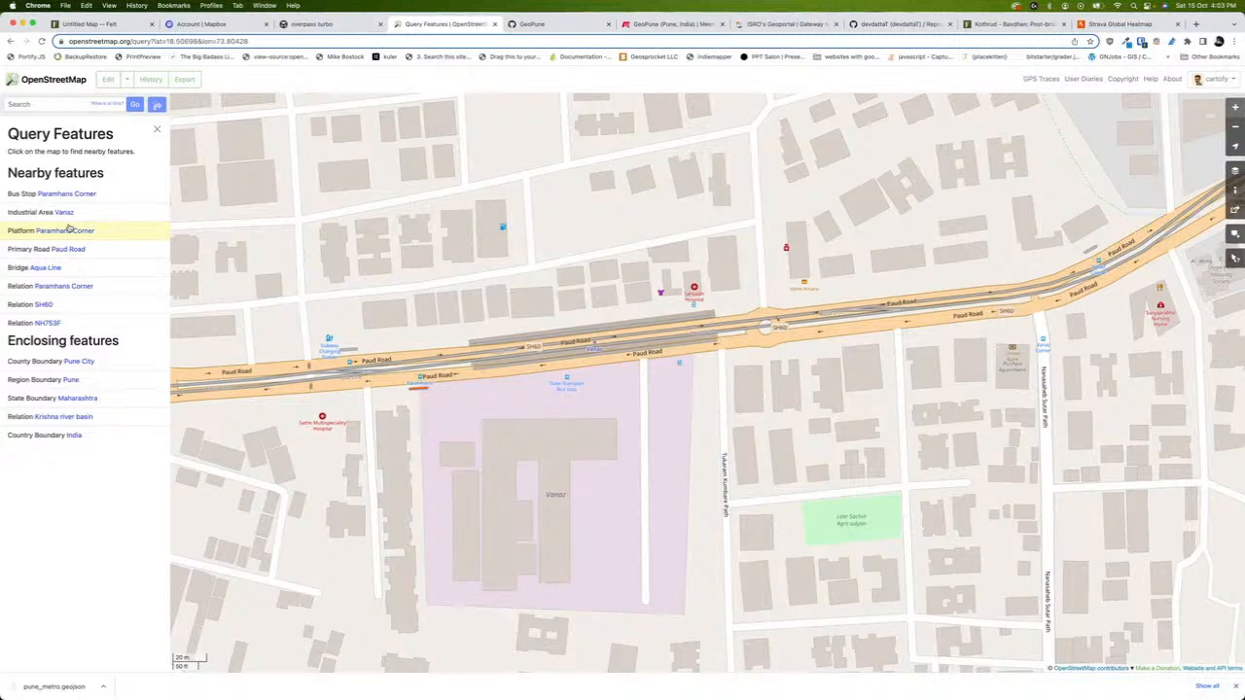
pyautogui.click(101, 195)
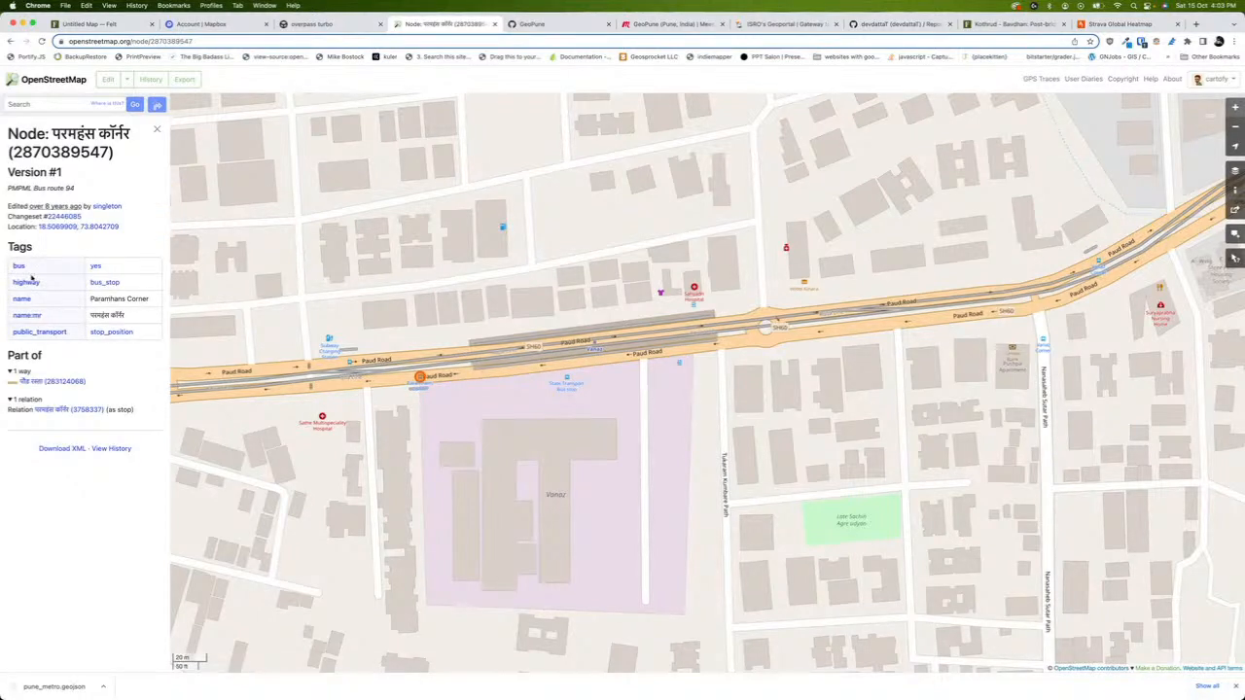
pyautogui.moveTo(10, 334); pyautogui.dragTo(133, 332)
pyautogui.click(56, 282)
pyautogui.moveTo(8, 282); pyautogui.dragTo(95, 282)
# Query the features at the Vanaz Corner bus stop on Nanasaheb Sutar Path and examine its highway tag
pyautogui.moveTo(770, 360); pyautogui.dragTo(491, 388)
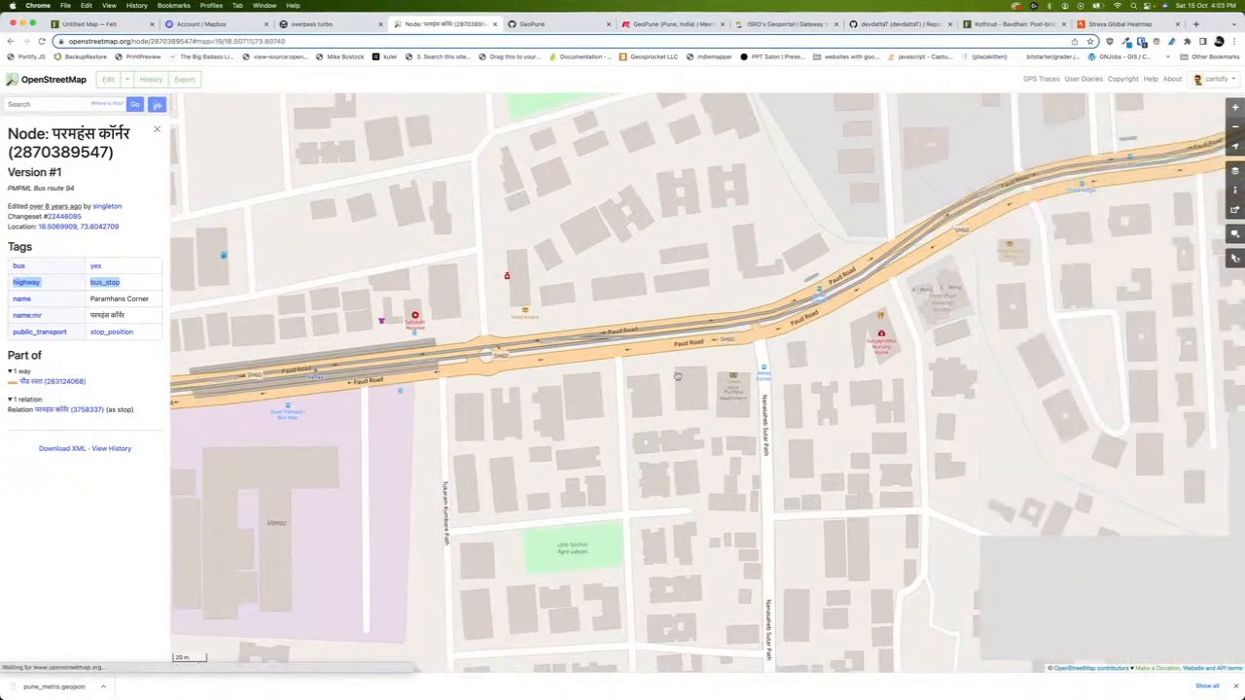
pyautogui.rightClick(762, 368)
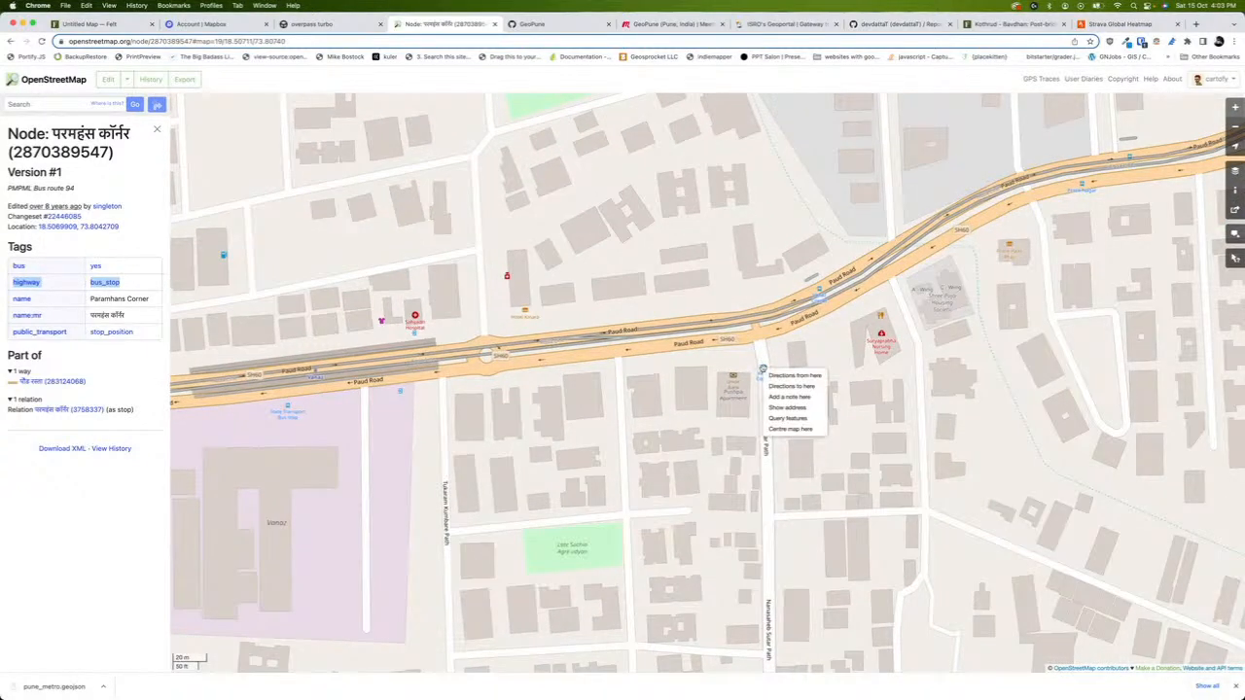
pyautogui.click(783, 416)
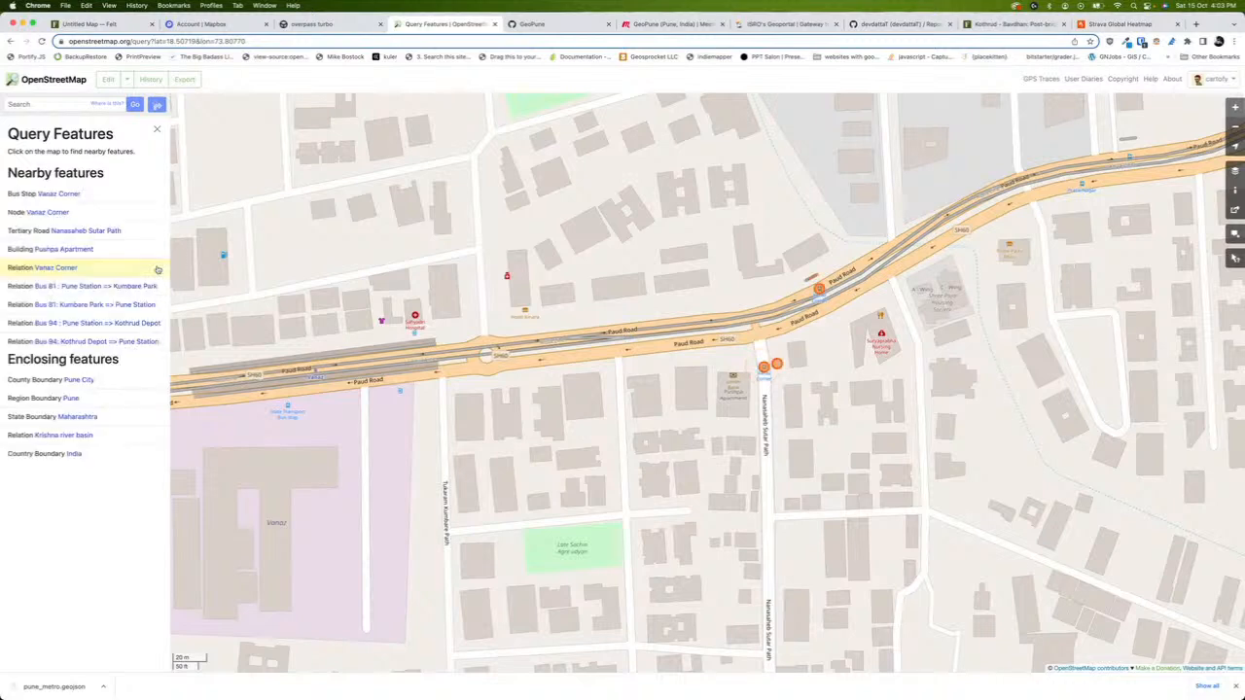
pyautogui.click(58, 194)
pyautogui.moveTo(10, 283); pyautogui.dragTo(145, 285)
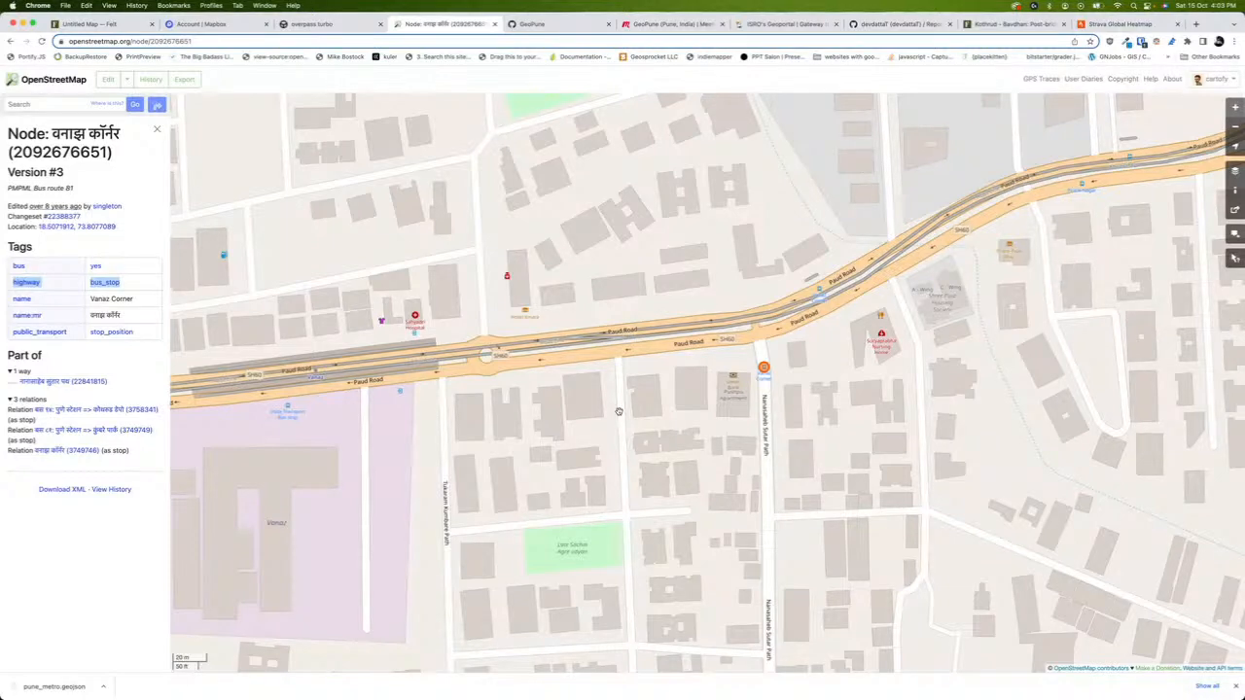
pyautogui.scroll(-3, 619, 412)
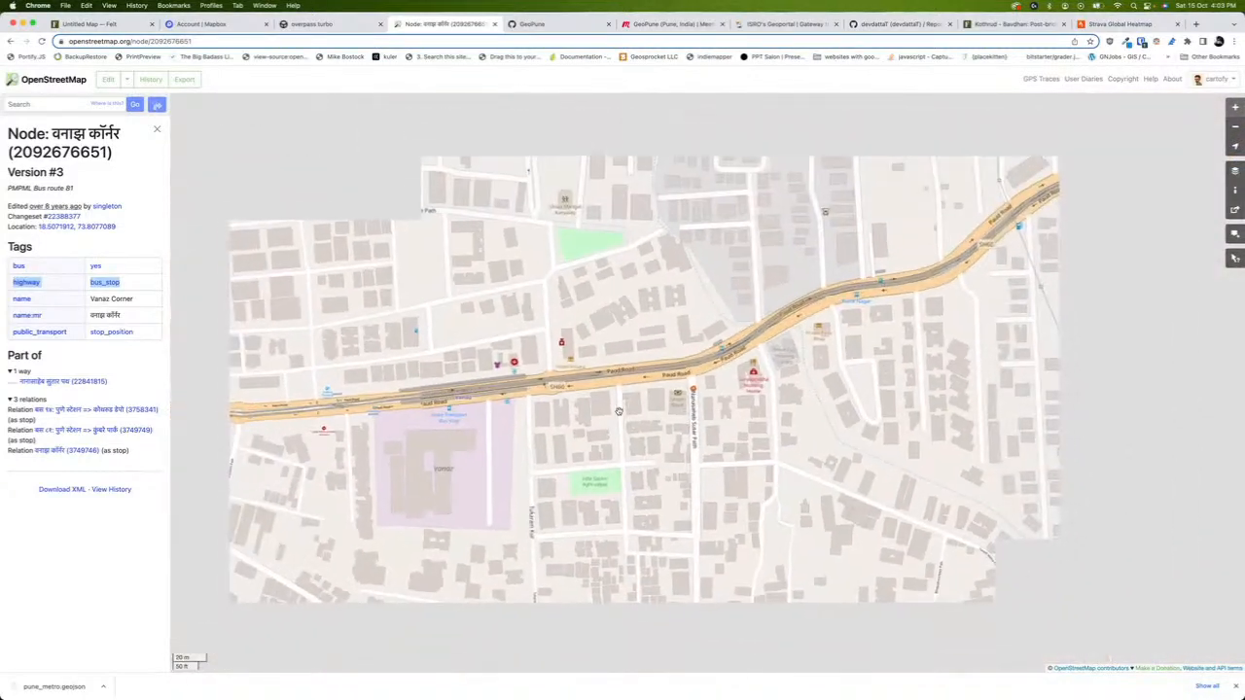
# Switch to overpass turbo and build and run a wizard query for highway="bus stop" over the Pune area
pyautogui.scroll(3, 619, 412)
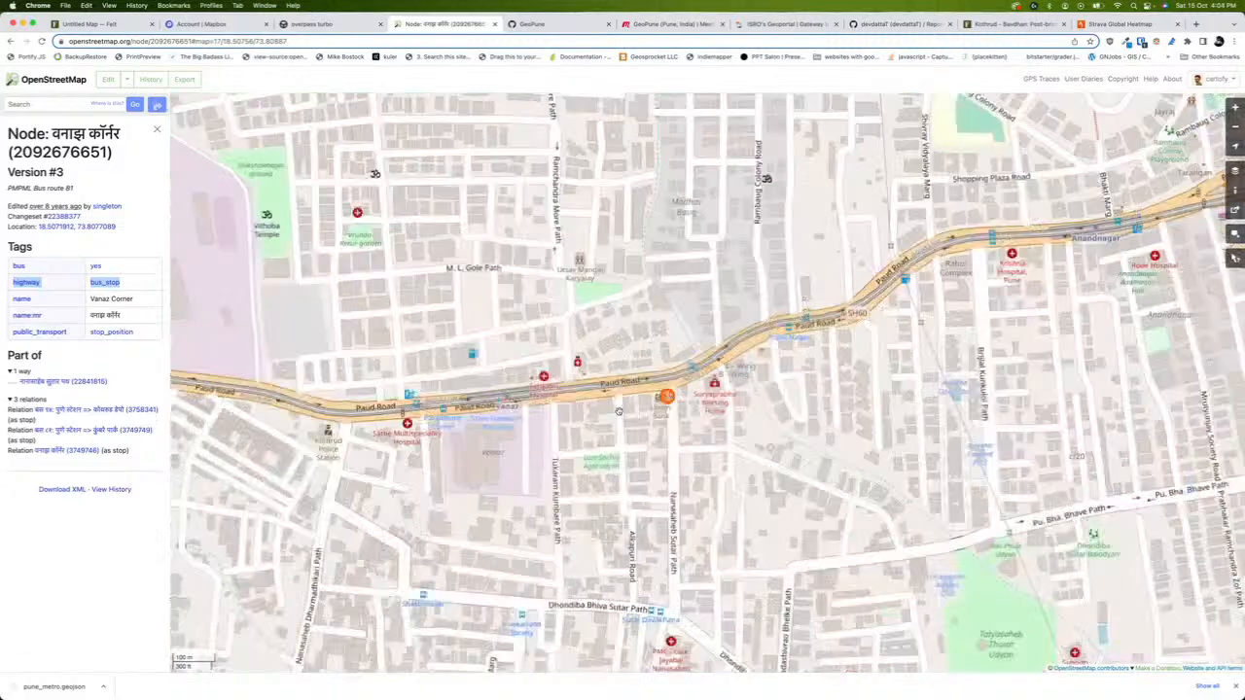
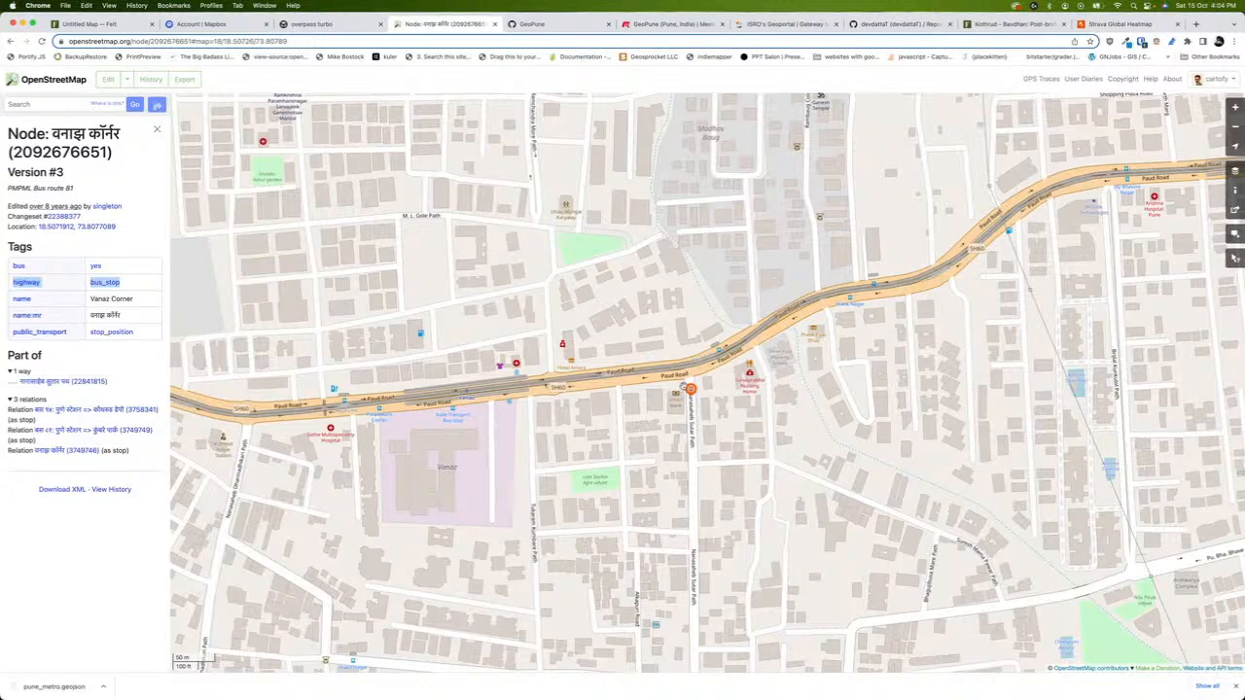
pyautogui.click(321, 23)
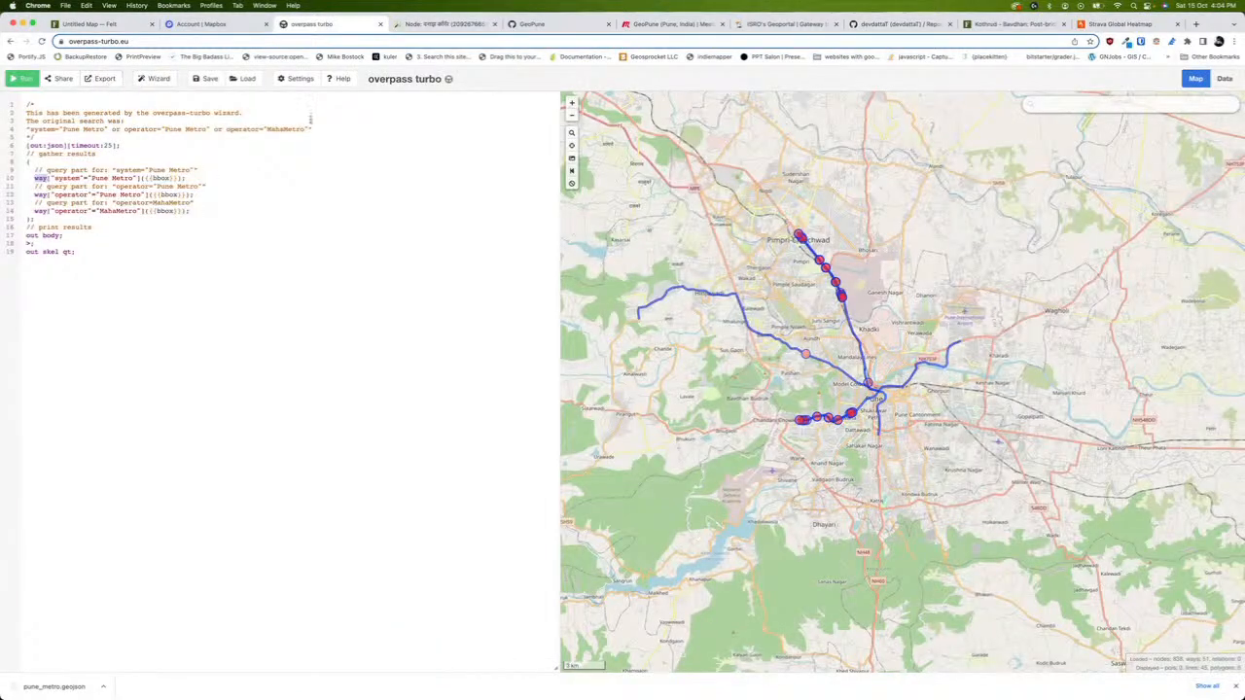
pyautogui.click(146, 80)
pyautogui.click(527, 393)
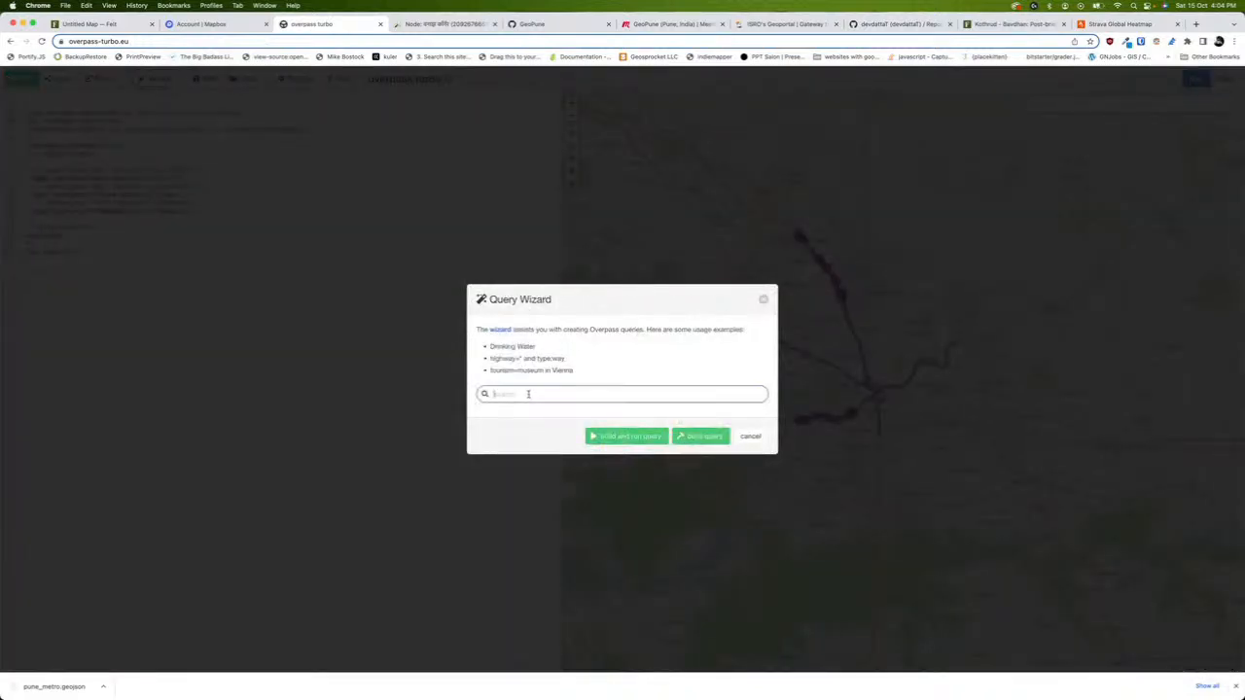
pyautogui.write('highway')
pyautogui.press('BackSpace')
pyautogui.press('BackSpace')
pyautogui.press('BackSpace')
pyautogui.press('BackSpace')
pyautogui.press('BackSpace')
pyautogui.write('ghway="bus stop"')
pyautogui.click(637, 436)
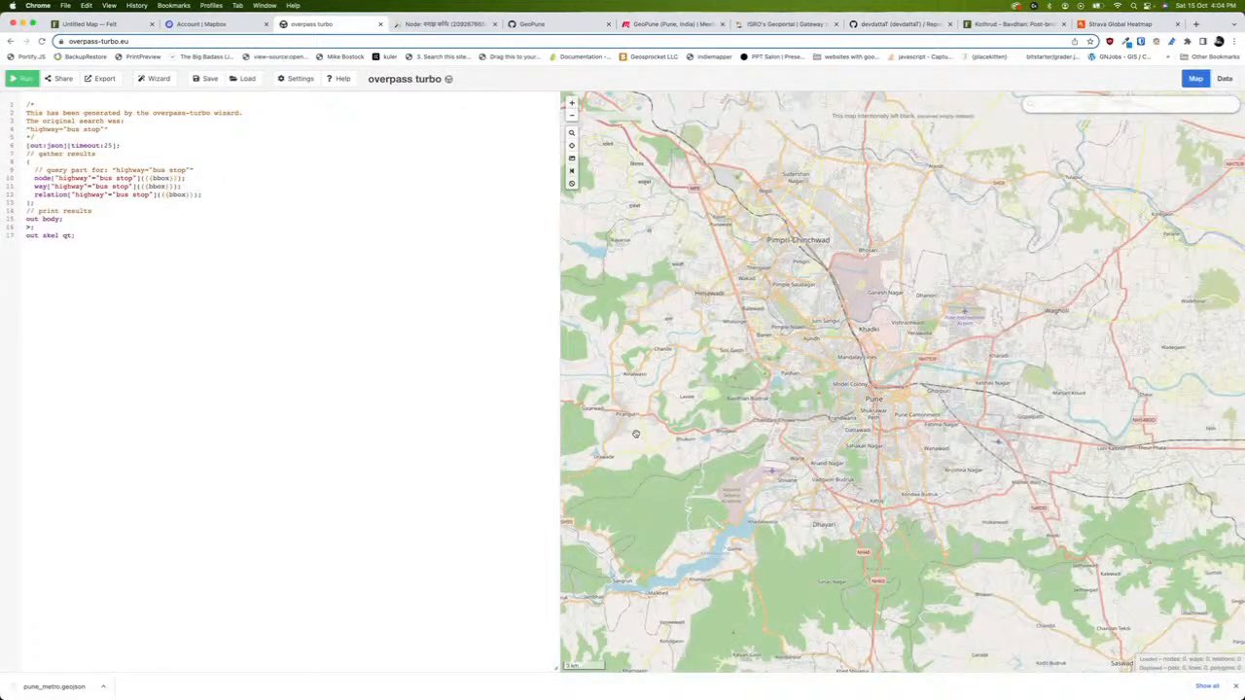
# Rerun the highway="bus stop" query over the Pune area
pyautogui.click(30, 80)
pyautogui.scroll(-3, 806, 396)
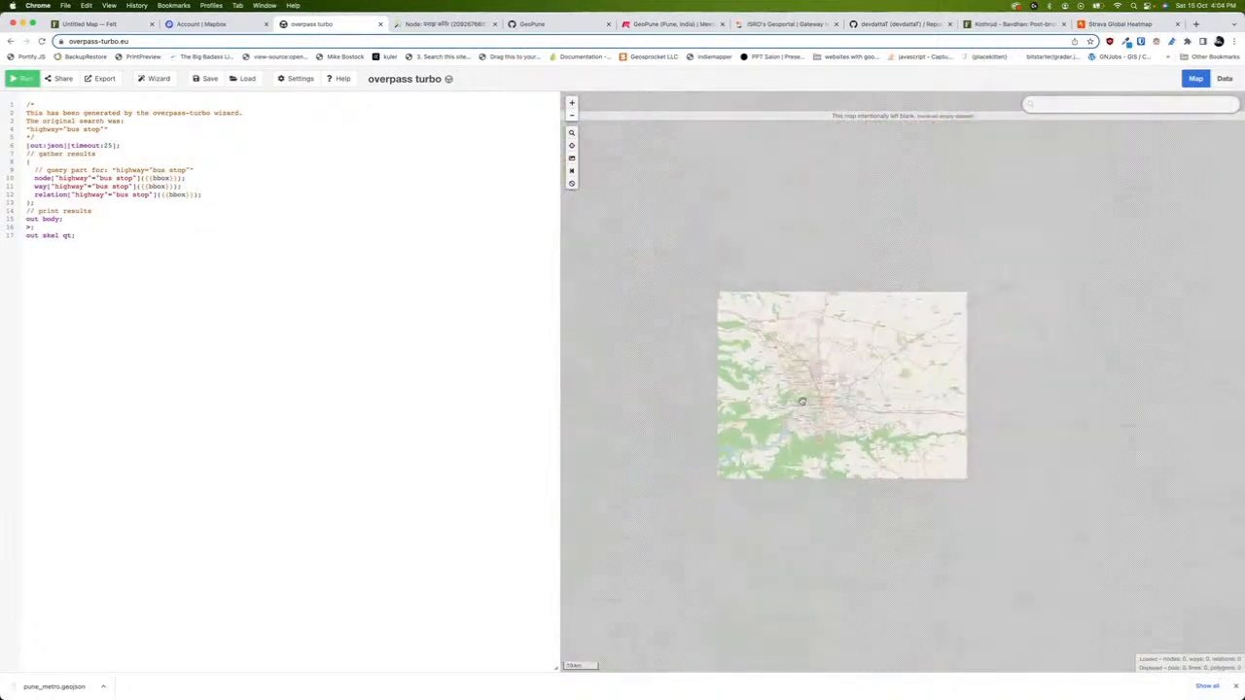
pyautogui.scroll(3, 806, 396)
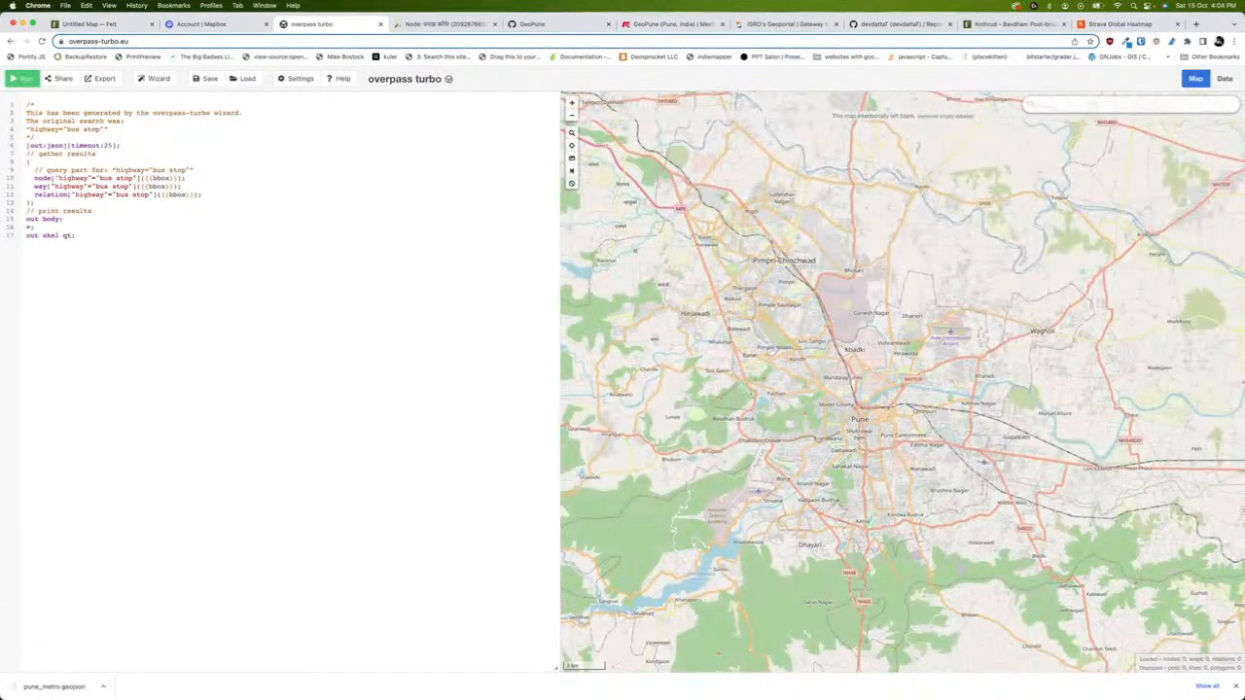
pyautogui.click(21, 80)
pyautogui.click(439, 23)
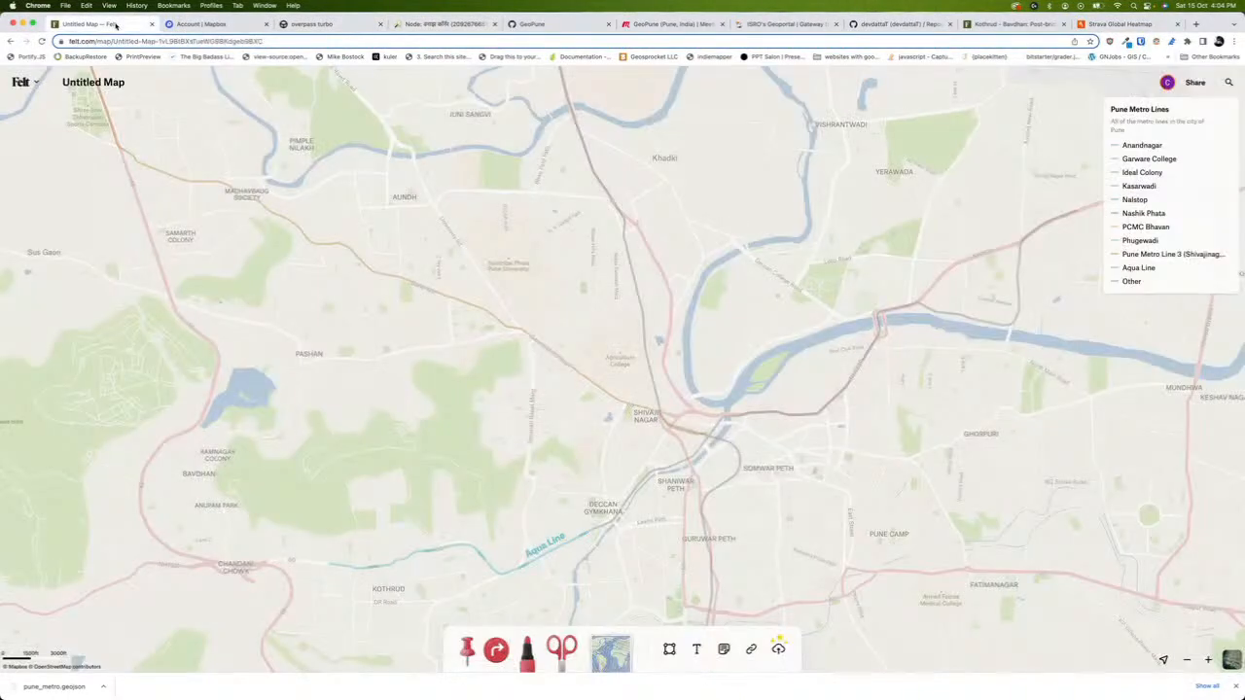
pyautogui.click(102, 24)
pyautogui.click(321, 23)
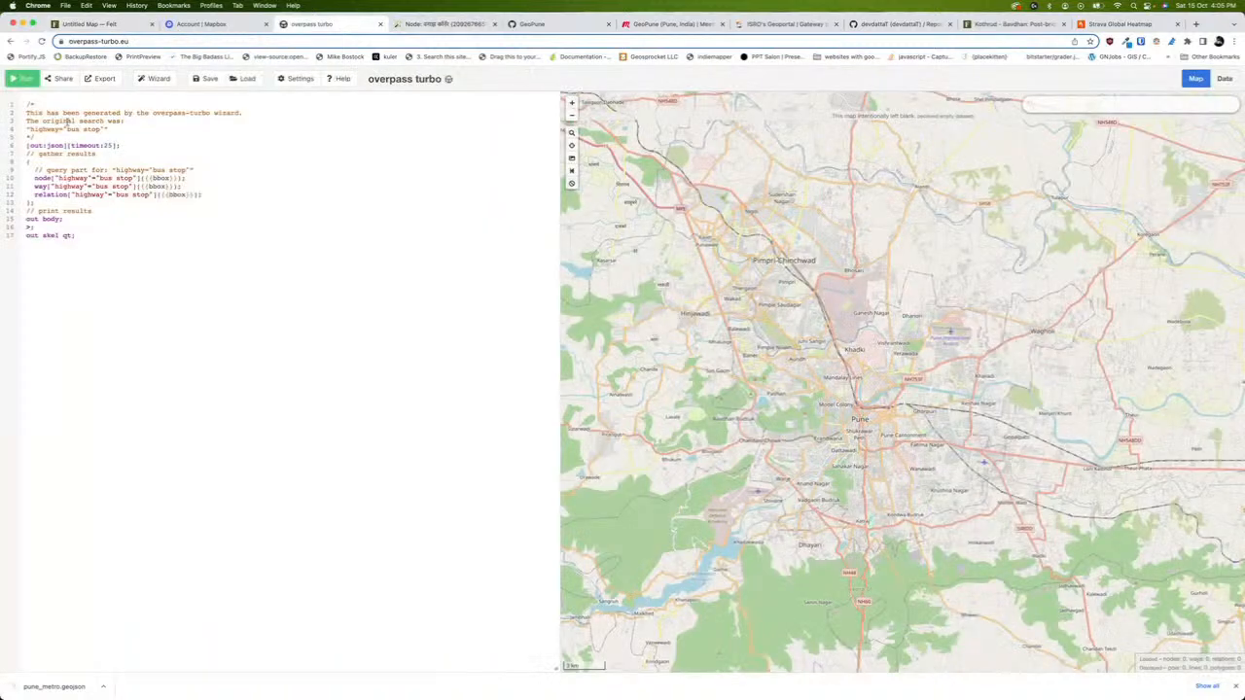
# Correct the wizard search to highway=bus_stop, without quotation marks, and build and run the query
pyautogui.click(153, 78)
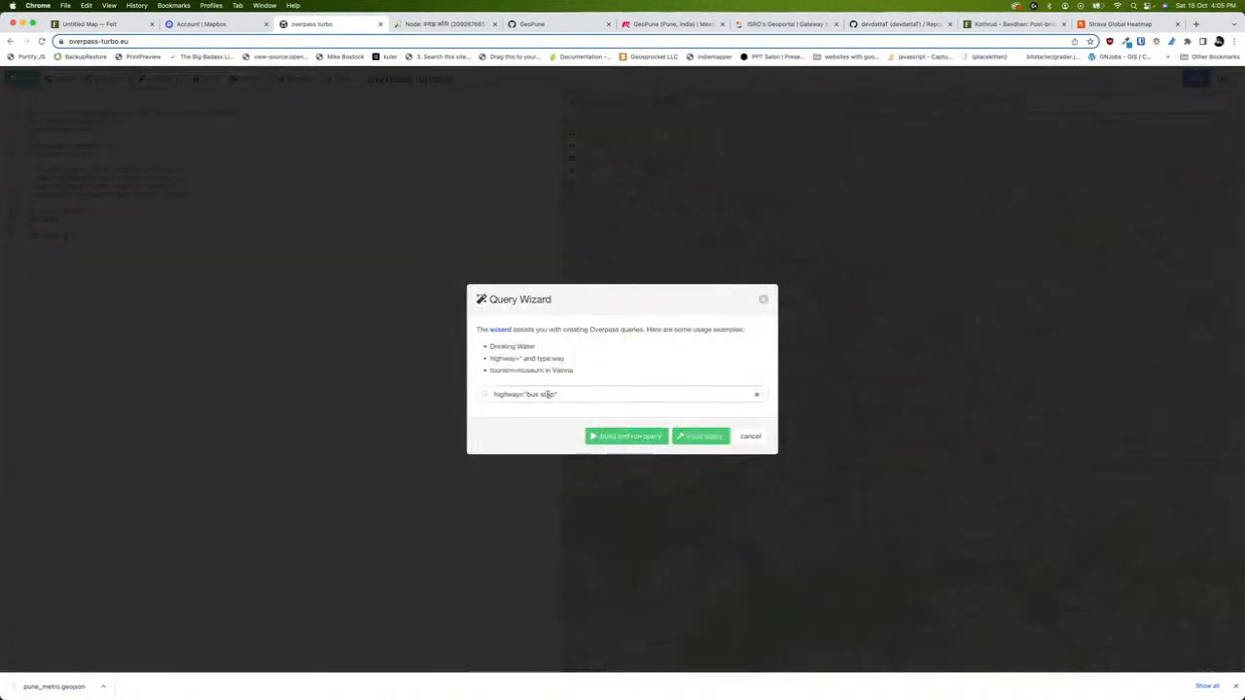
pyautogui.click(558, 394)
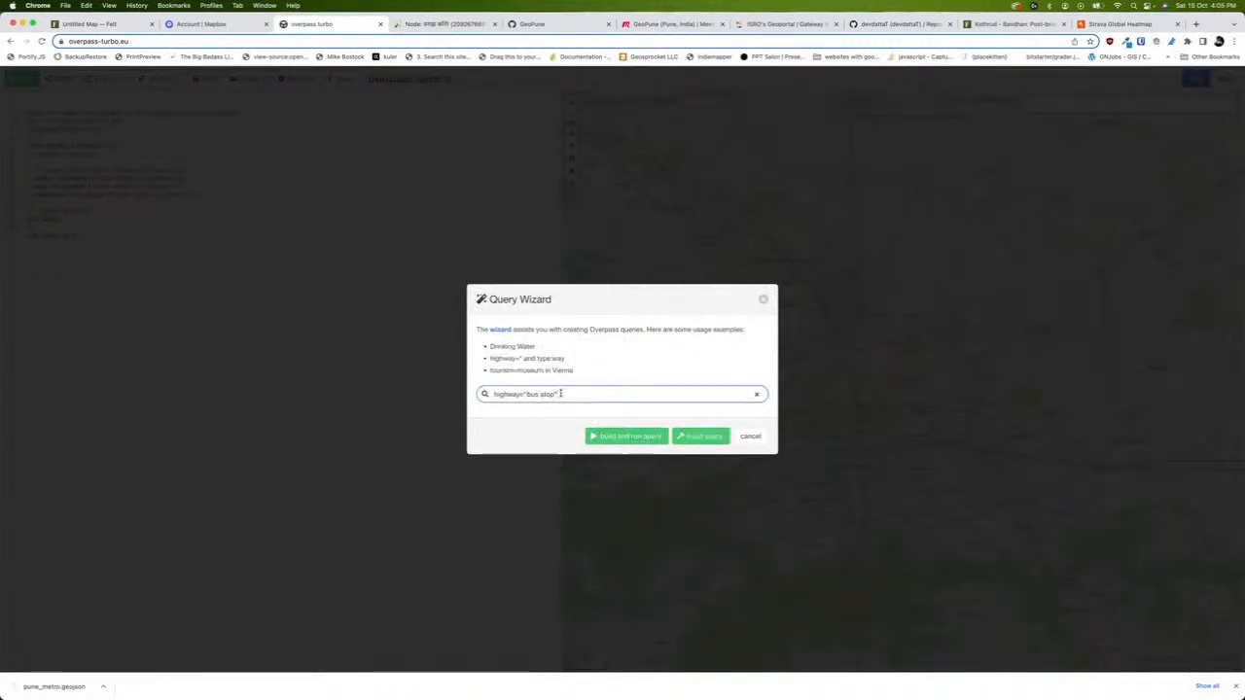
pyautogui.press('BackSpace')
pyautogui.click(528, 394)
pyautogui.press('BackSpace')
pyautogui.click(537, 393)
pyautogui.press('BackSpace')
pyautogui.write('_')
pyautogui.click(628, 436)
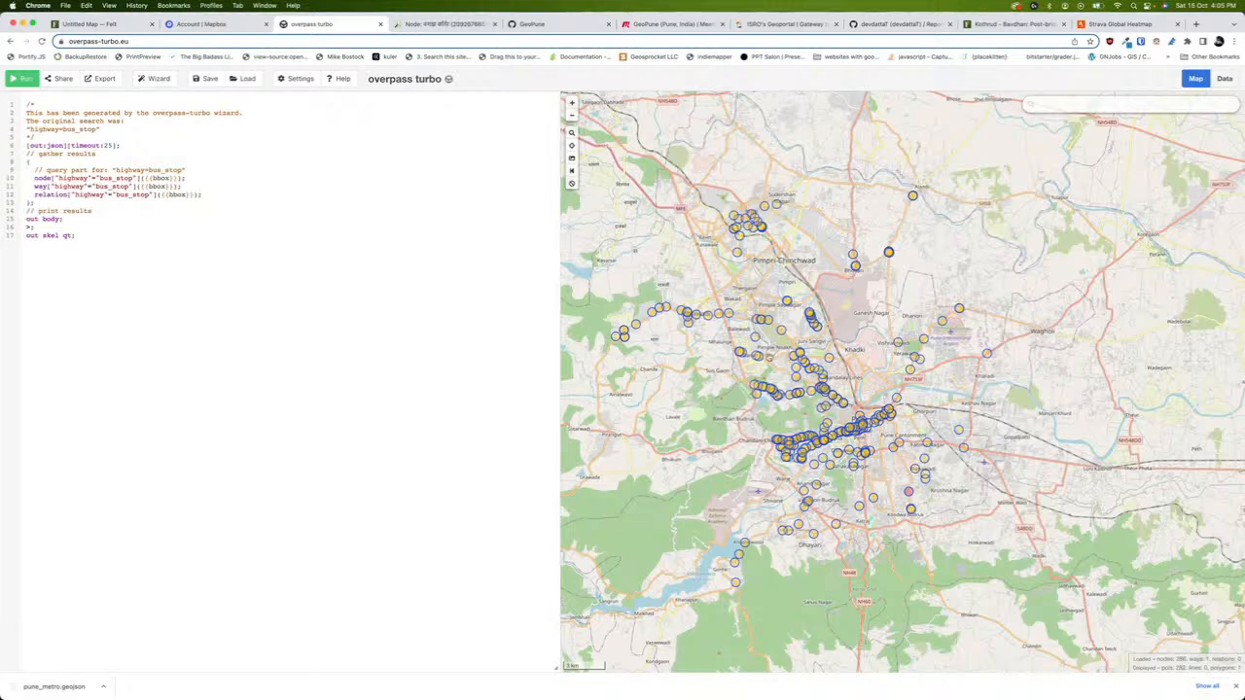
# Export the bus stop results as GeoJSON, saved under the name bus_stops2 in the GeoPune1022 folder
pyautogui.click(99, 78)
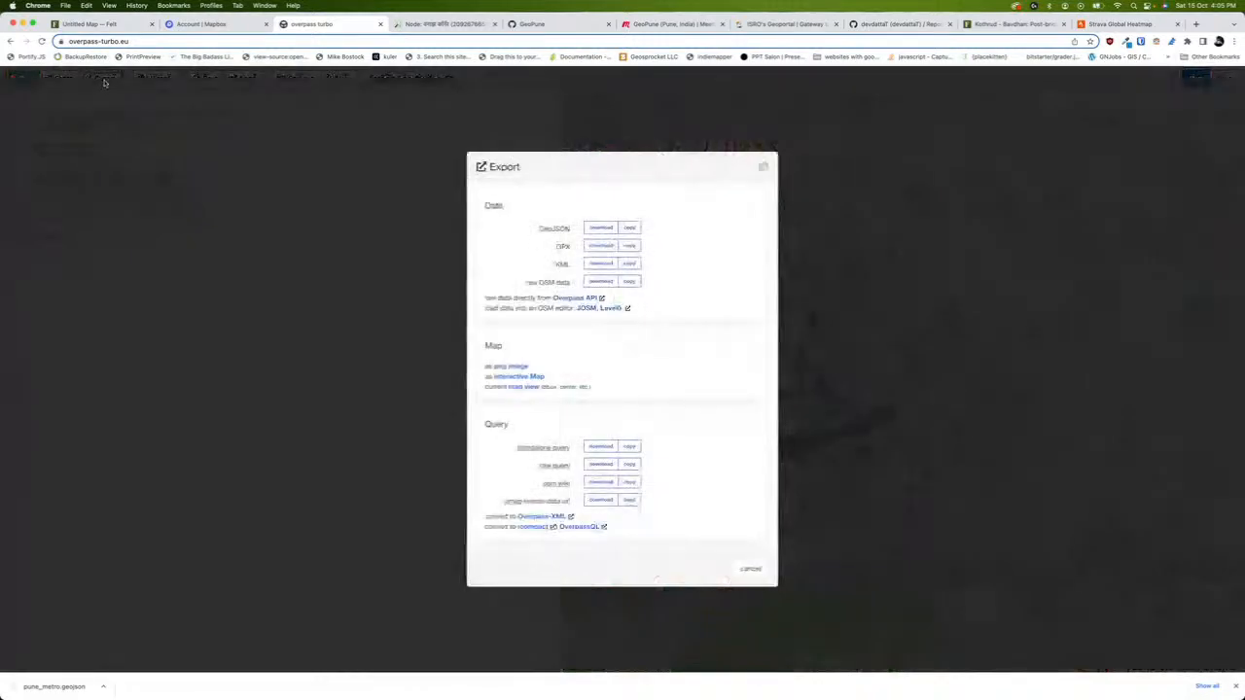
pyautogui.click(599, 227)
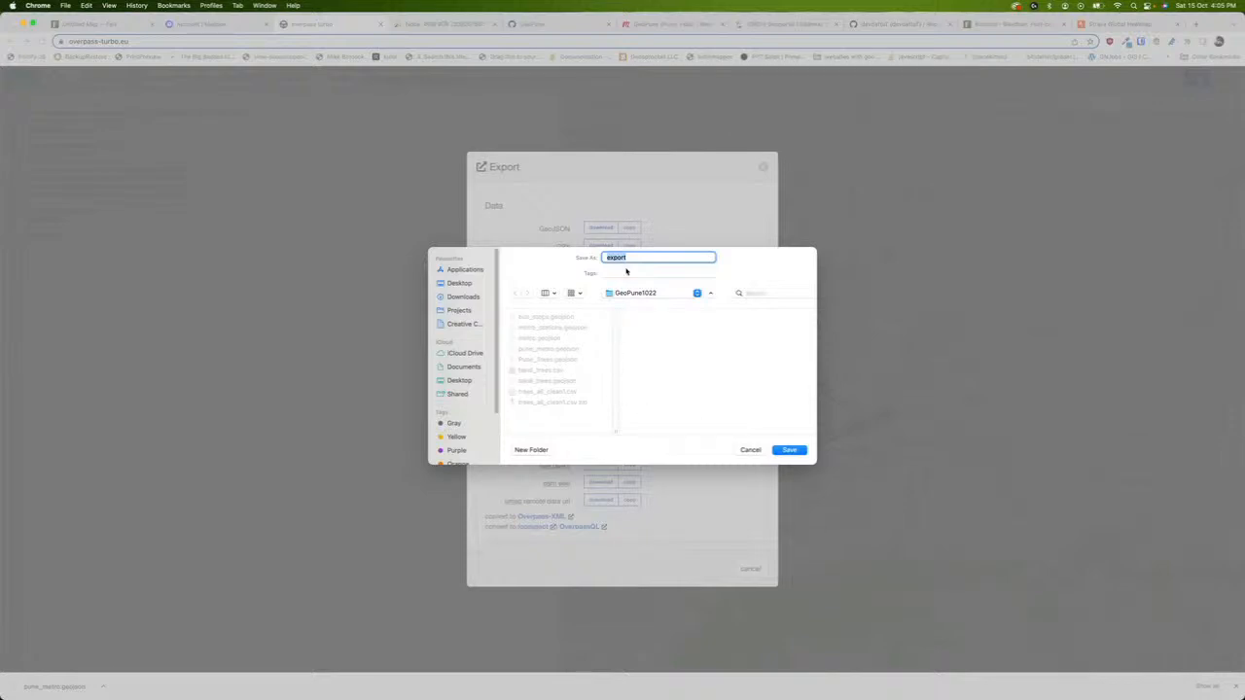
pyautogui.write('bus_stops2')
pyautogui.click(778, 448)
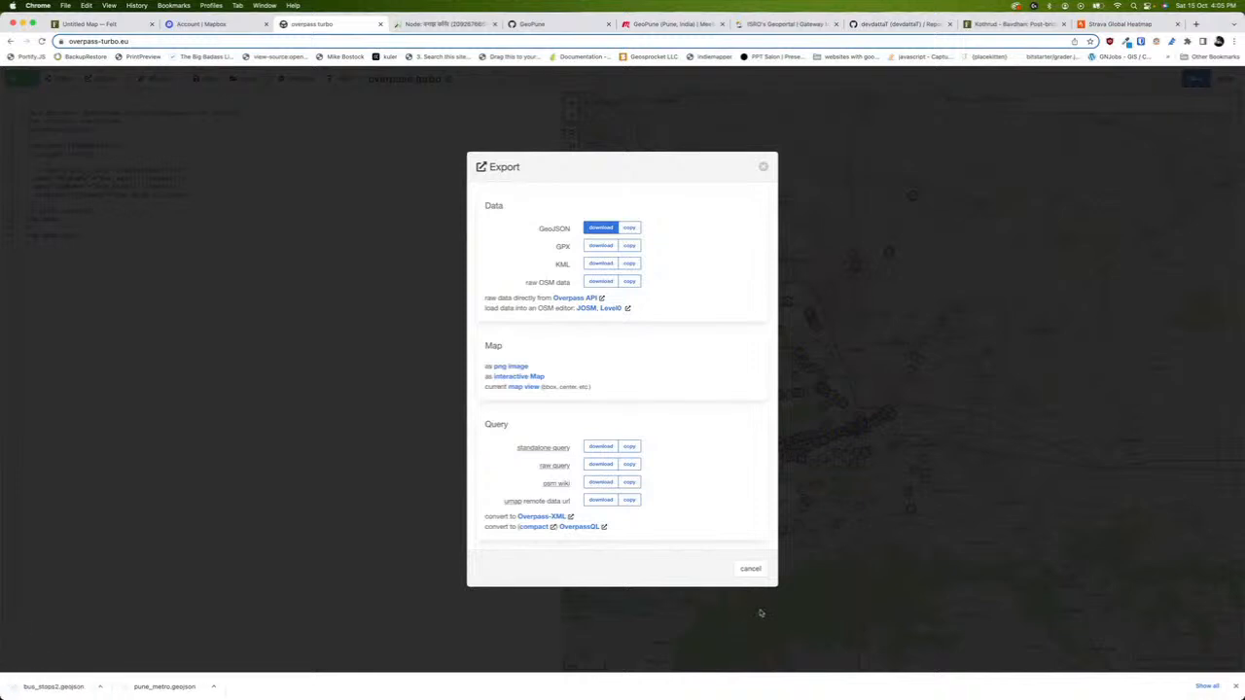
# Switch to the untitled Felt map and upload bus_stops2.geojson as a data layer
pyautogui.click(205, 24)
pyautogui.click(97, 24)
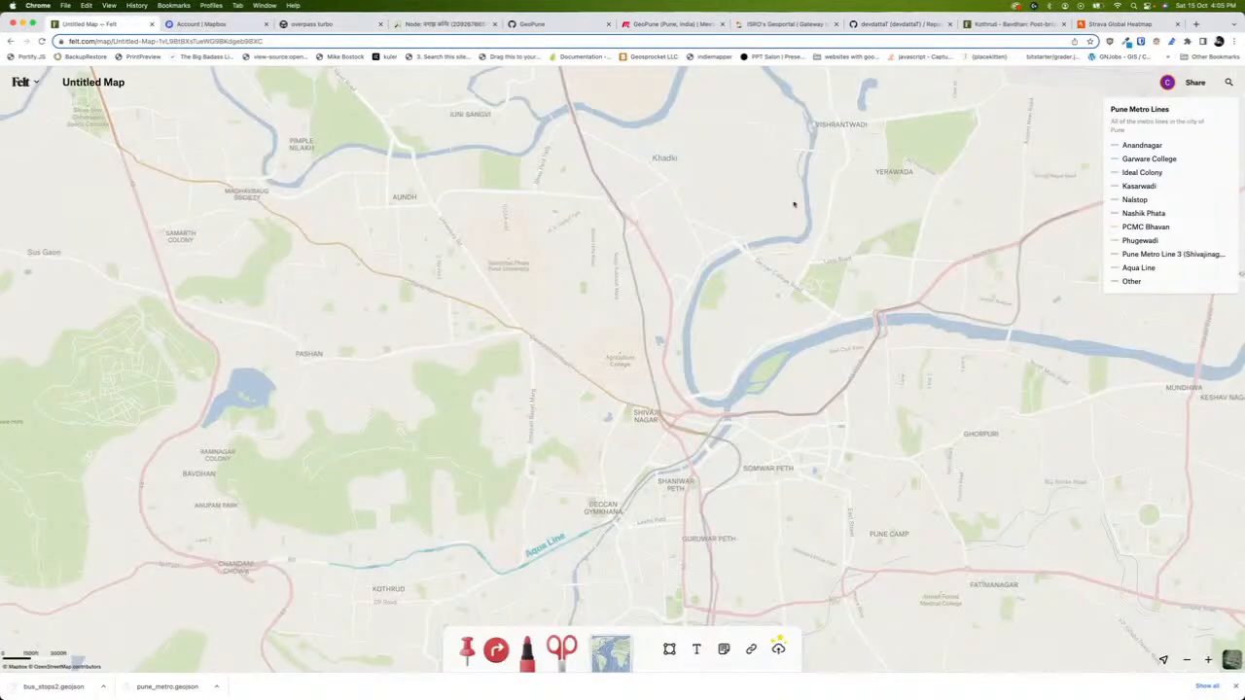
pyautogui.click(778, 649)
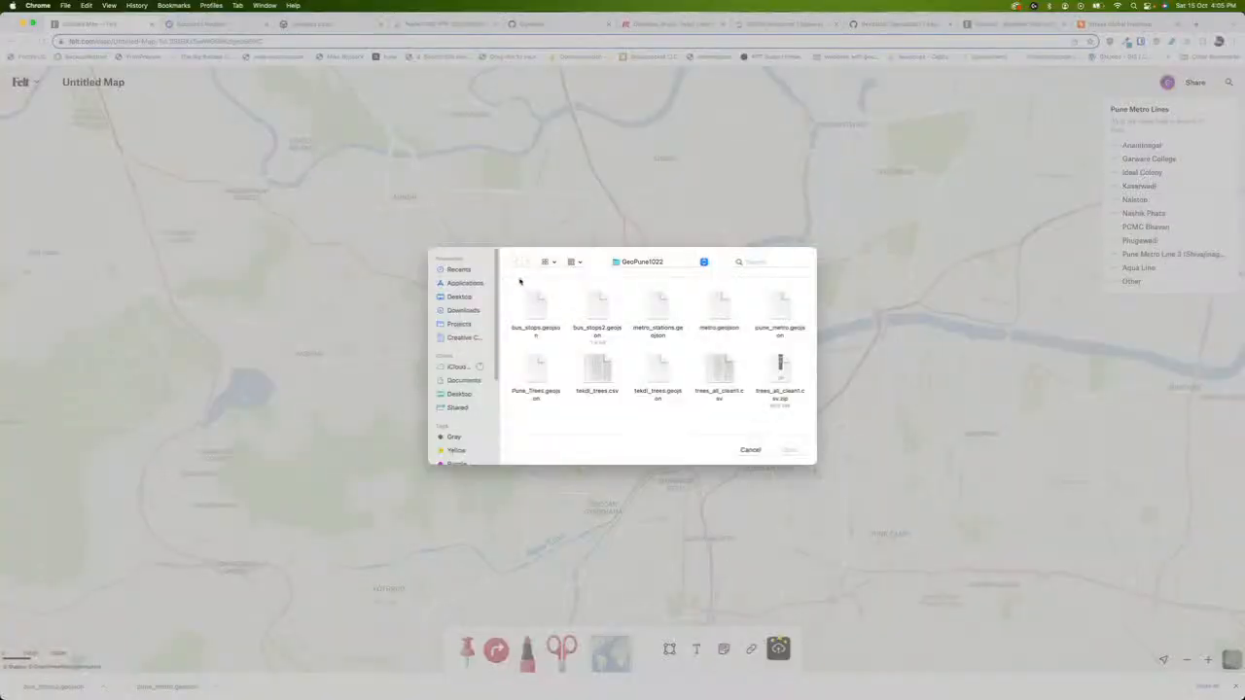
pyautogui.click(608, 314)
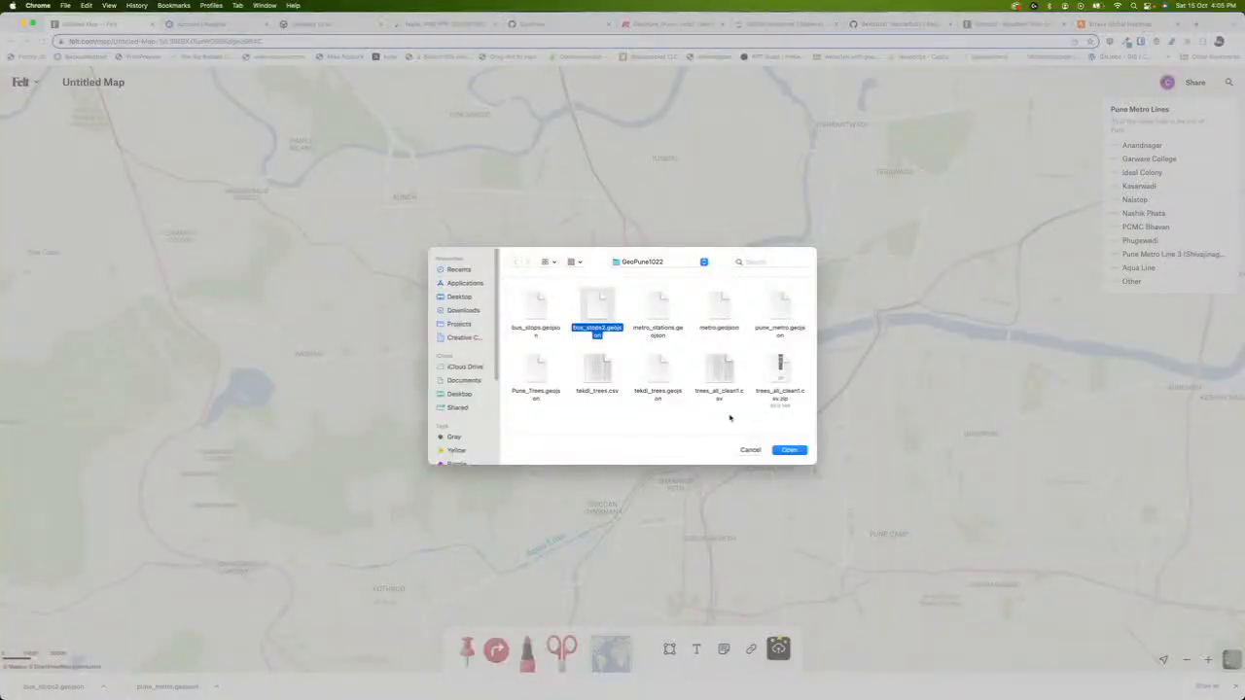
pyautogui.click(790, 451)
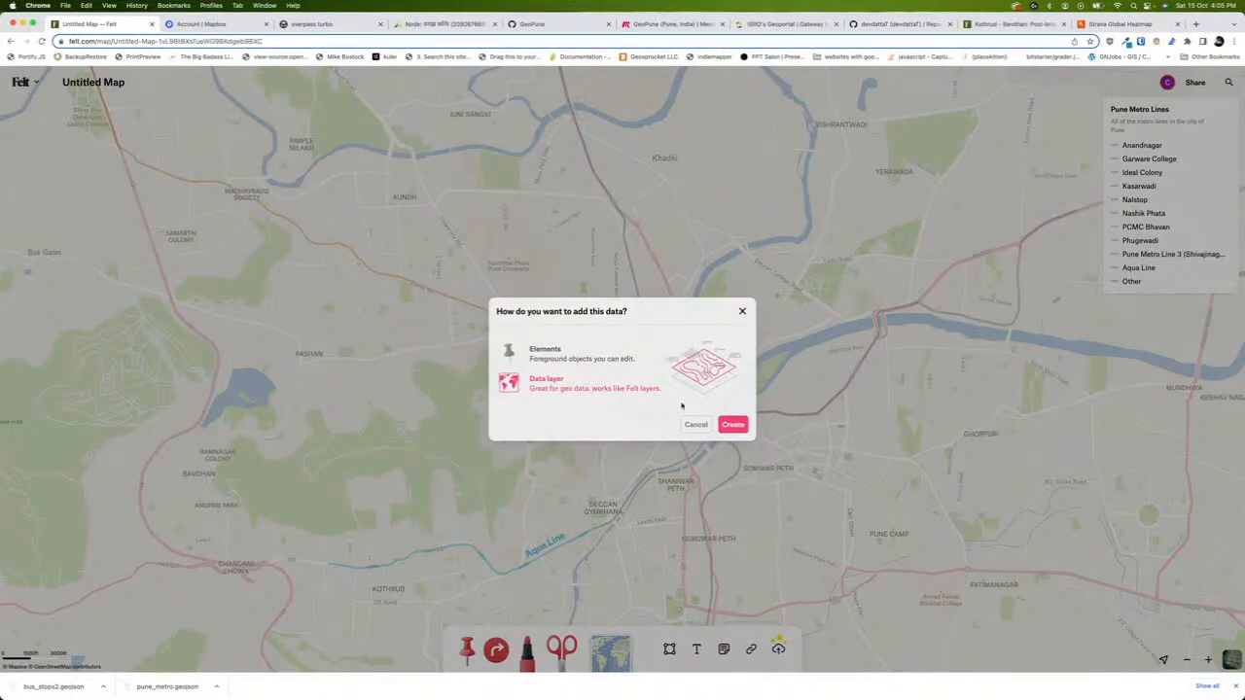
pyautogui.click(733, 425)
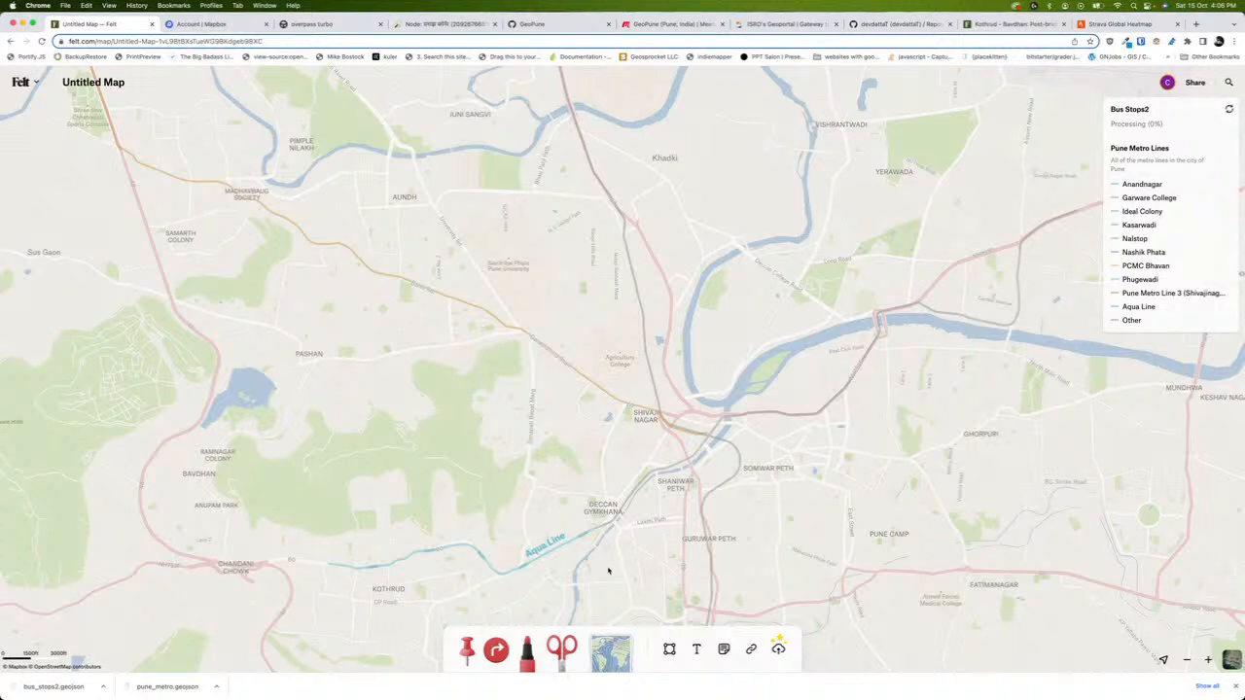
# Examine how the uploaded bus stops are distributed across Pune and along the Aqua Line near Vanaz
pyautogui.moveTo(611, 569); pyautogui.dragTo(722, 420)
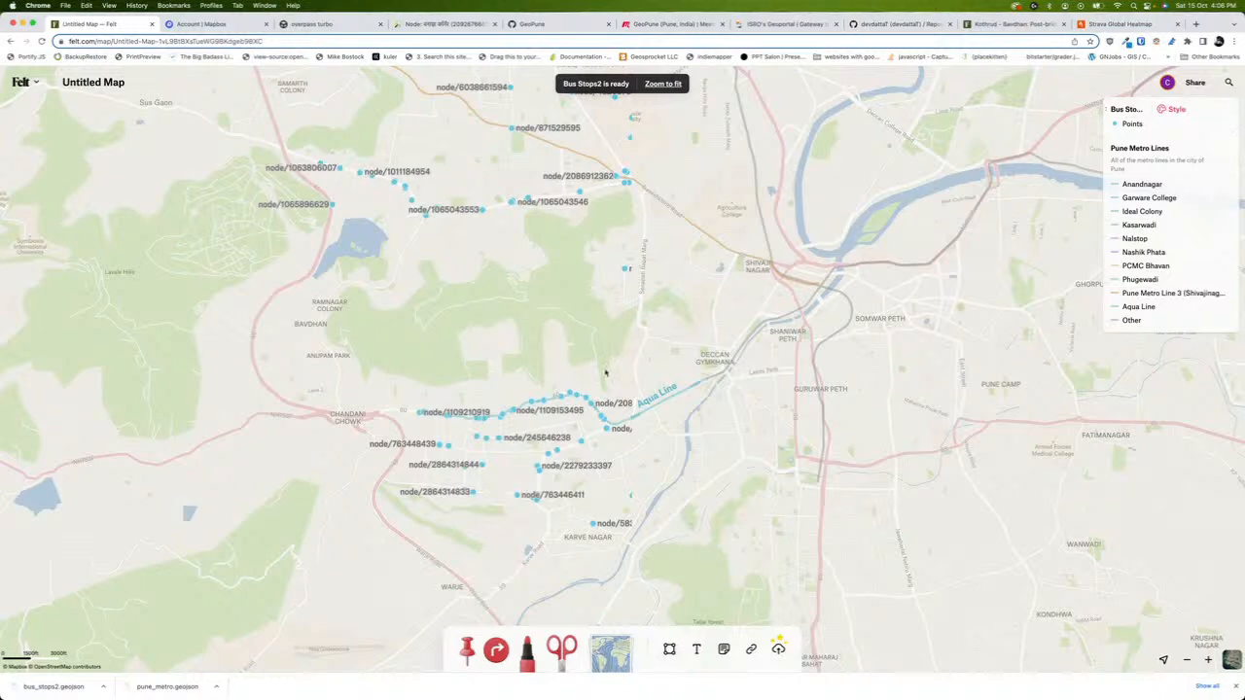
pyautogui.scroll(2, 577, 382)
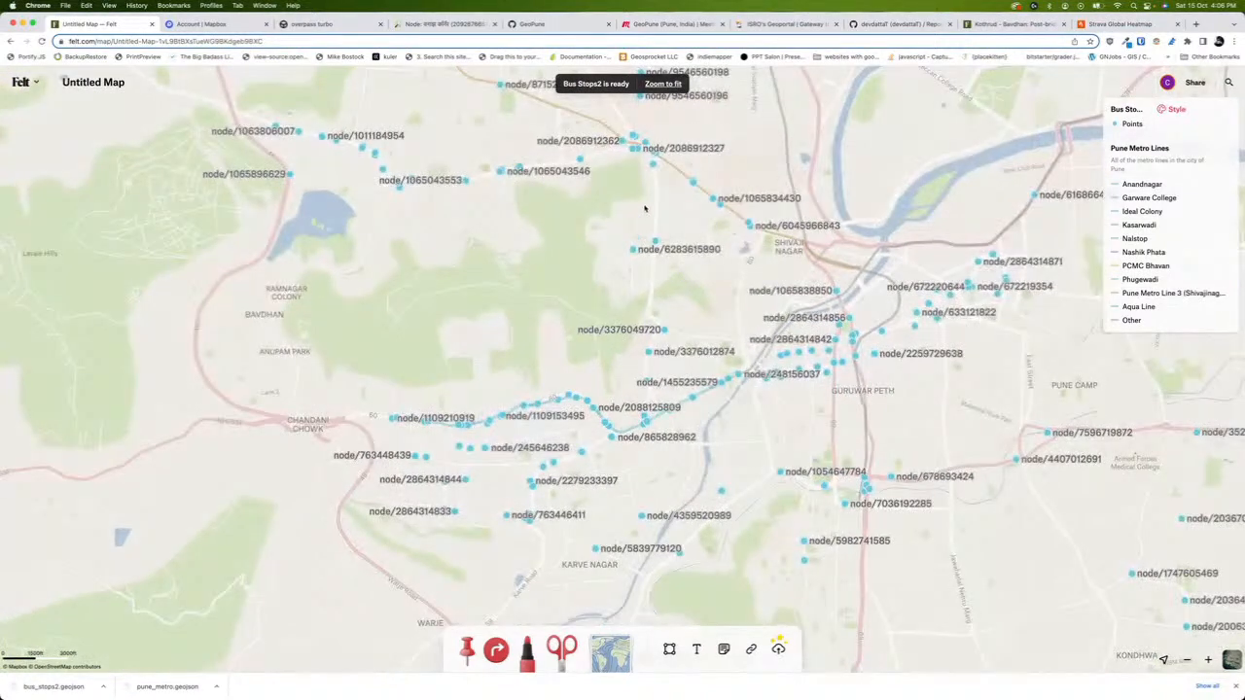
pyautogui.scroll(-5, 643, 208)
pyautogui.scroll(5, 595, 388)
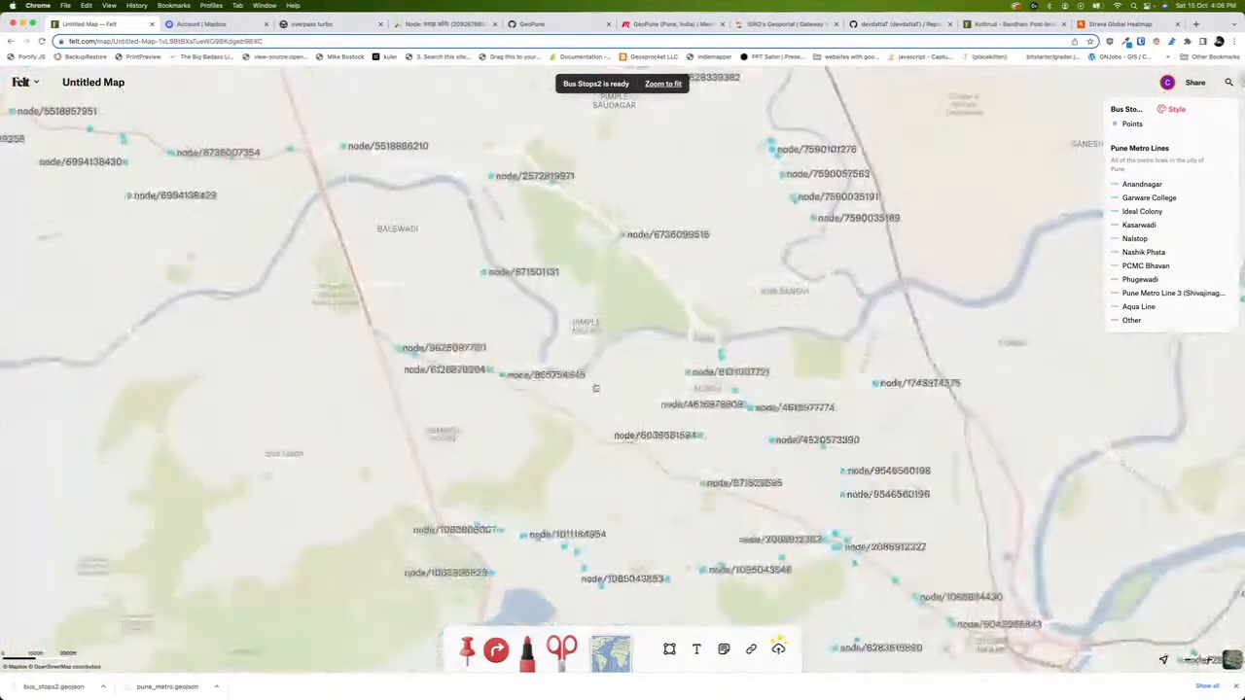
pyautogui.scroll(-5, 595, 388)
pyautogui.scroll(5, 792, 517)
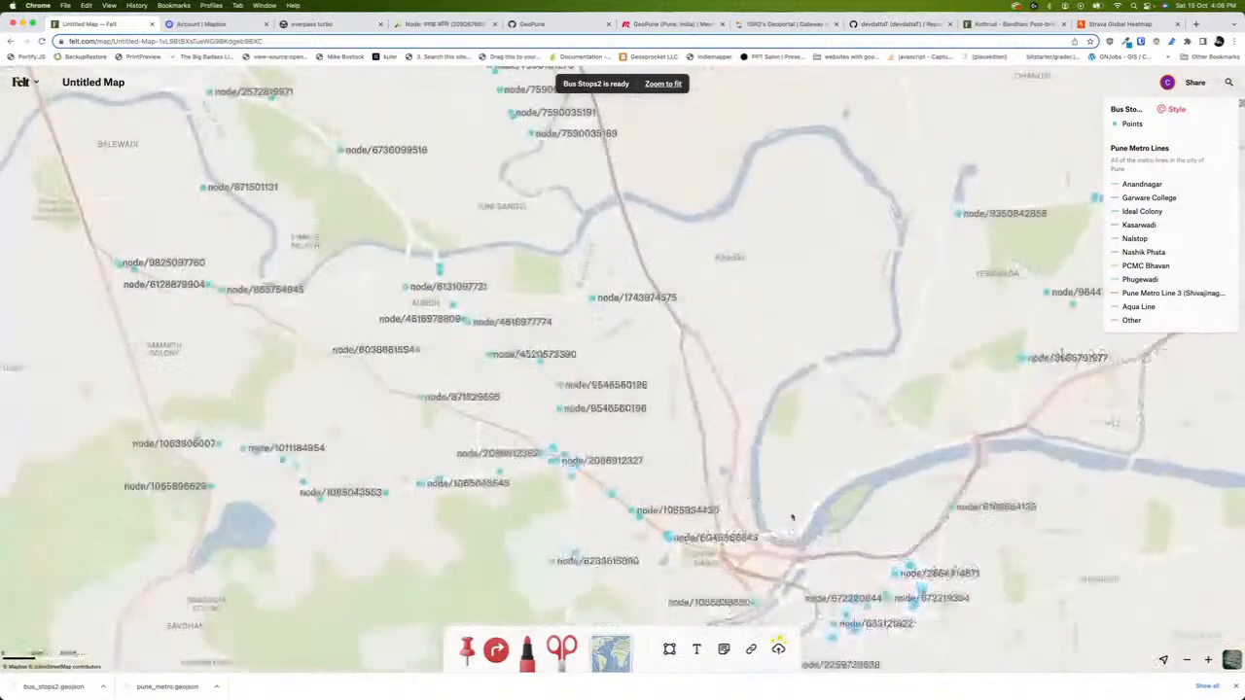
pyautogui.scroll(-5, 792, 517)
pyautogui.scroll(5, 486, 414)
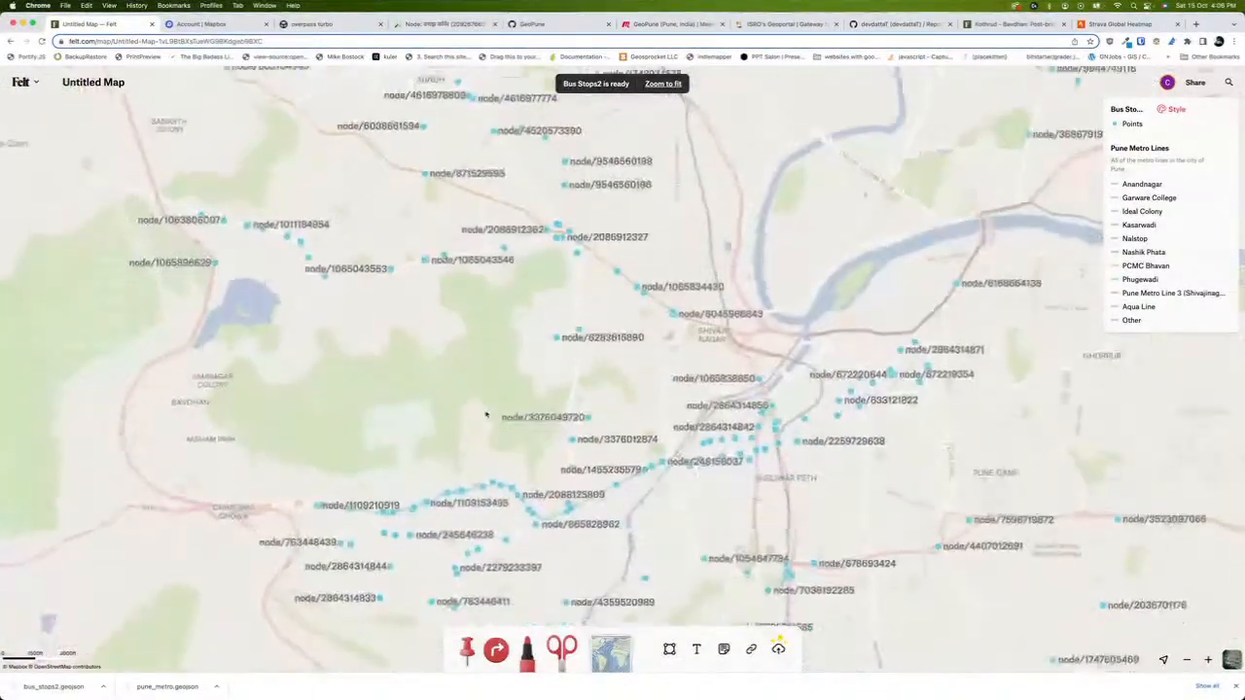
pyautogui.scroll(-5, 486, 414)
pyautogui.scroll(5, 416, 537)
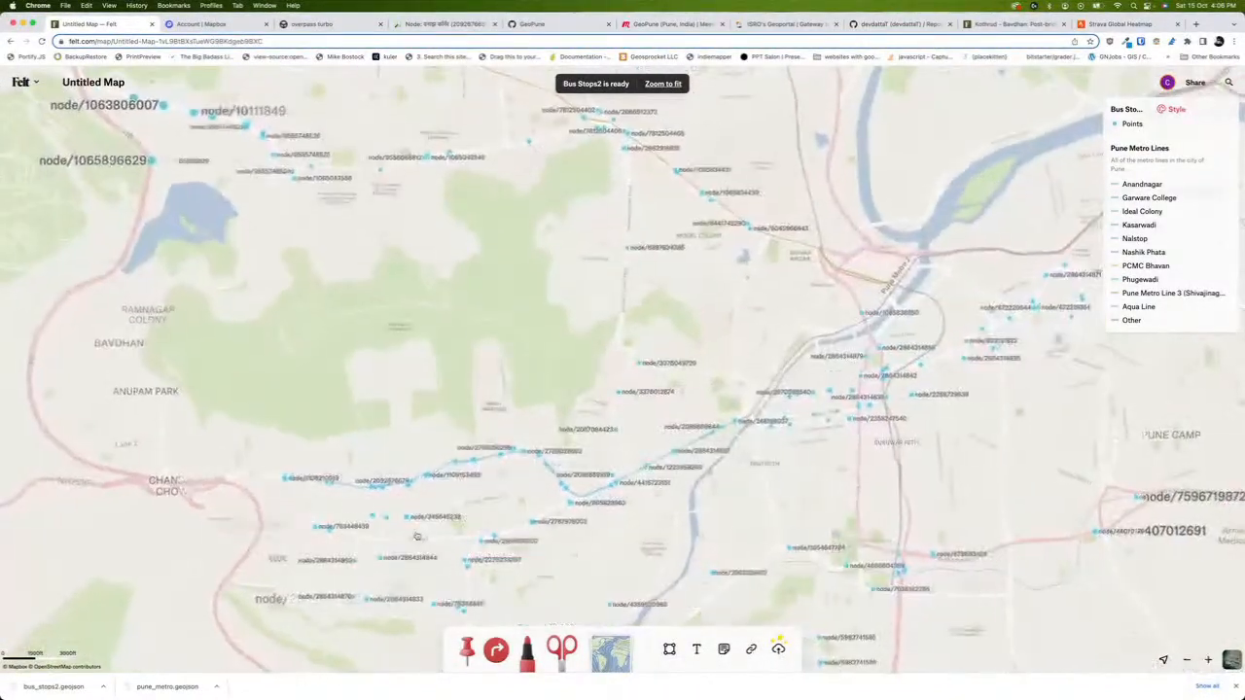
pyautogui.scroll(5, 417, 536)
pyautogui.scroll(-3, 425, 398)
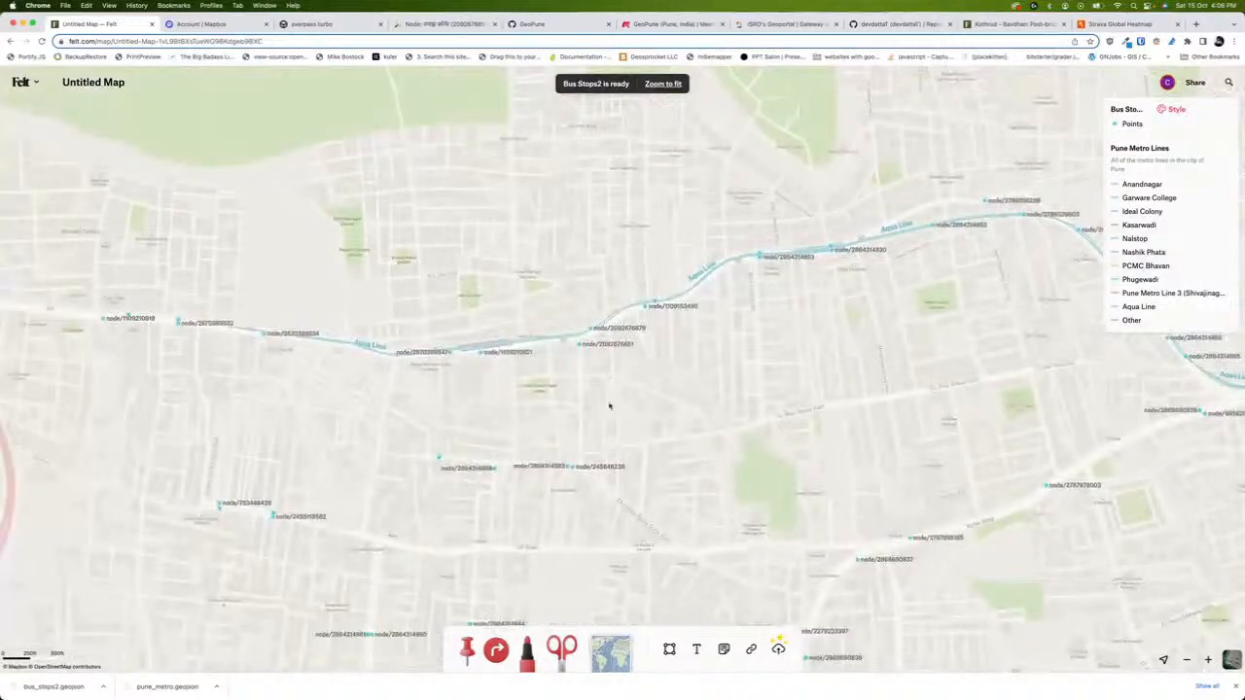
pyautogui.scroll(5, 610, 406)
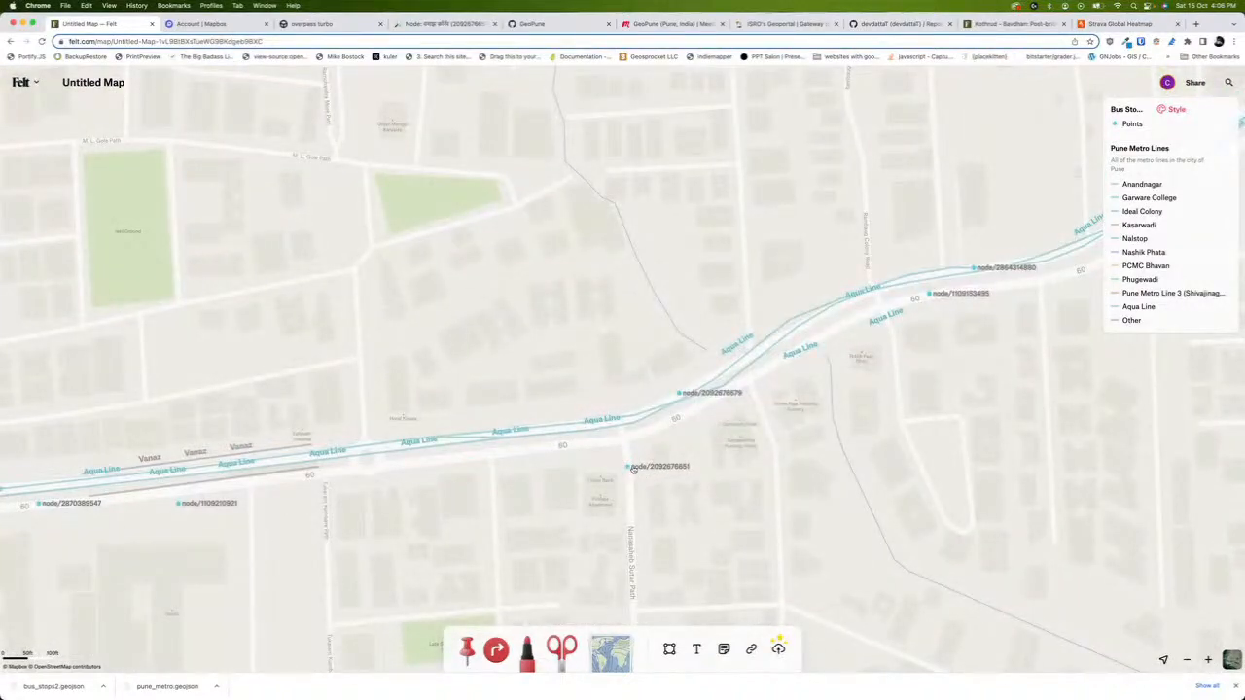
pyautogui.scroll(-5, 681, 457)
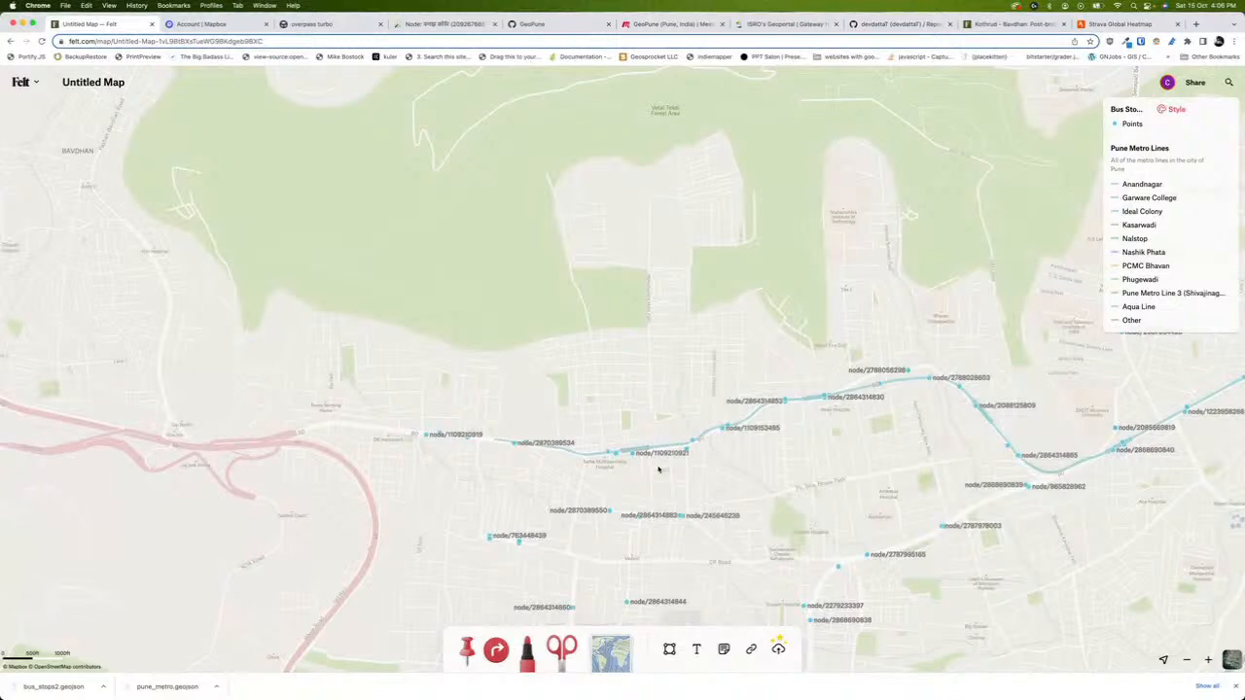
pyautogui.scroll(5, 633, 444)
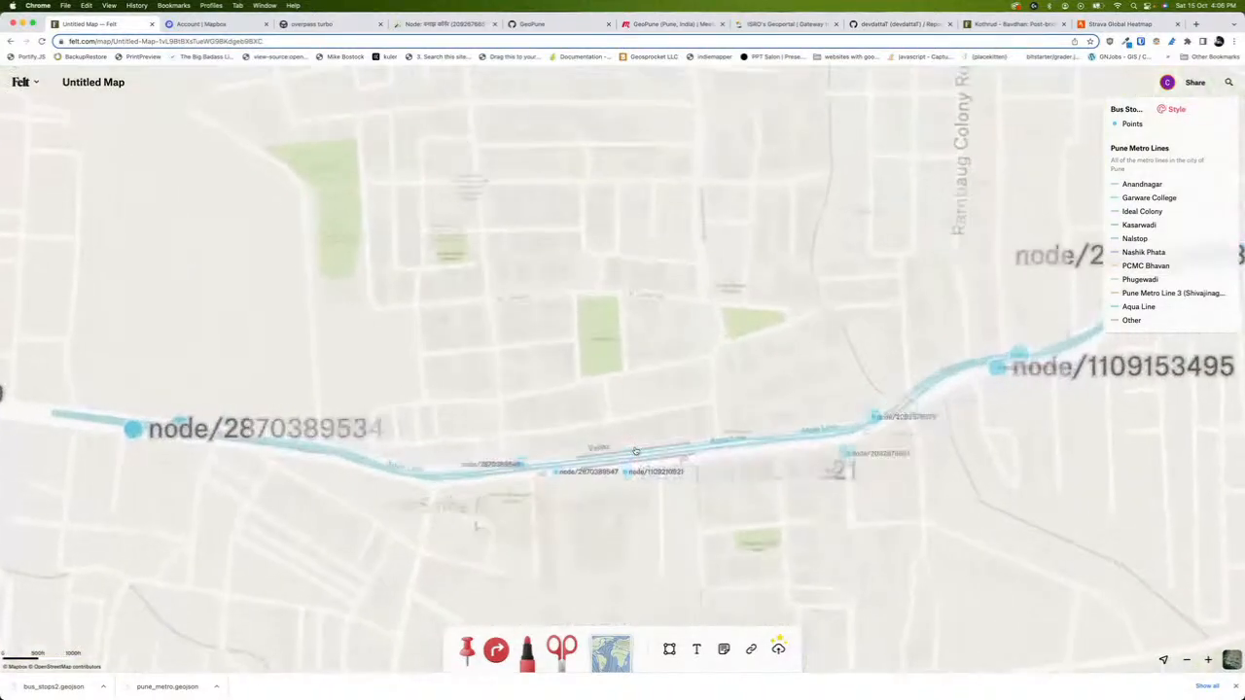
pyautogui.hscroll(-3, 612, 442)
pyautogui.scroll(-3, 613, 442)
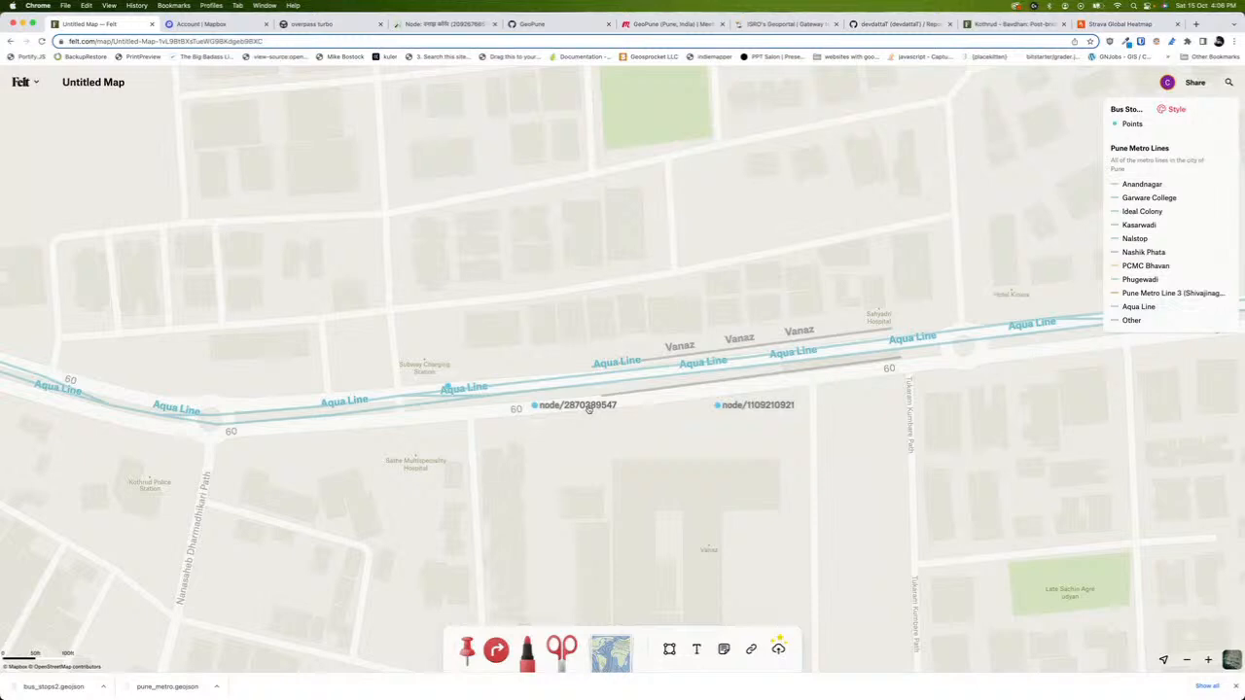
# Rename the uploaded bus stop layer "Bus Stops" and give it the subtitle "Bus stops in Pune"
pyautogui.click(1172, 109)
pyautogui.click(1139, 162)
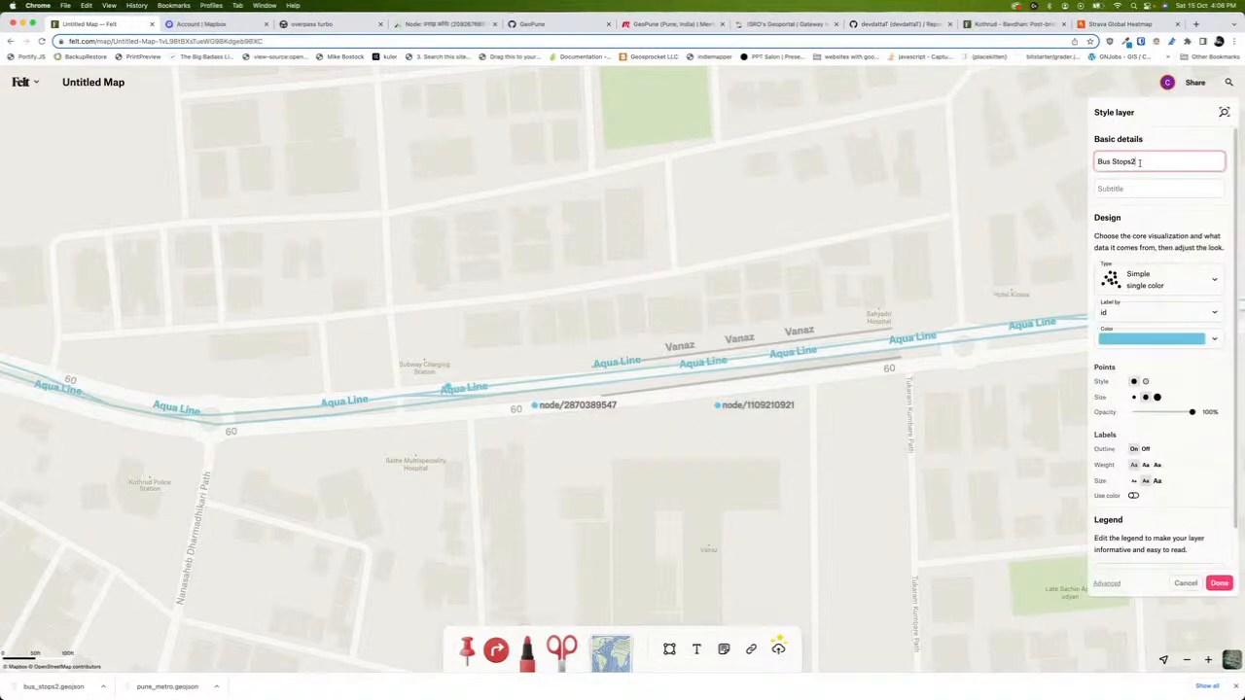
pyautogui.click(1129, 187)
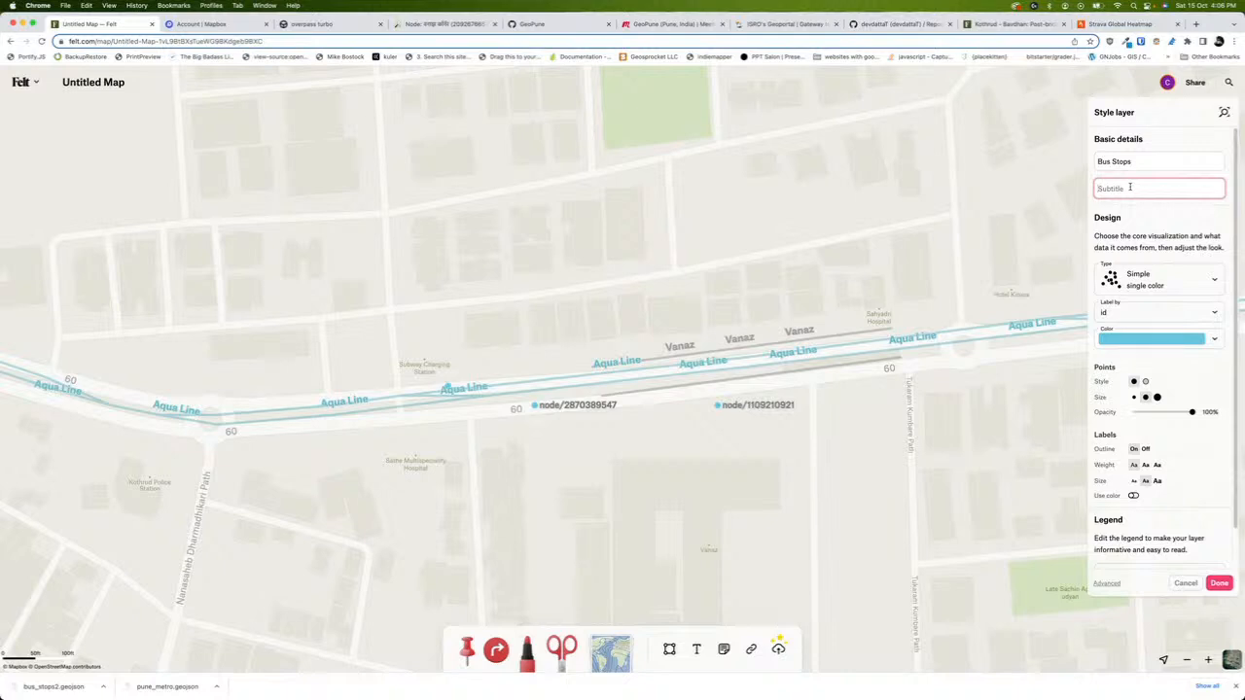
pyautogui.write('Bus stops in Pune')
pyautogui.click(1156, 221)
pyautogui.click(1179, 286)
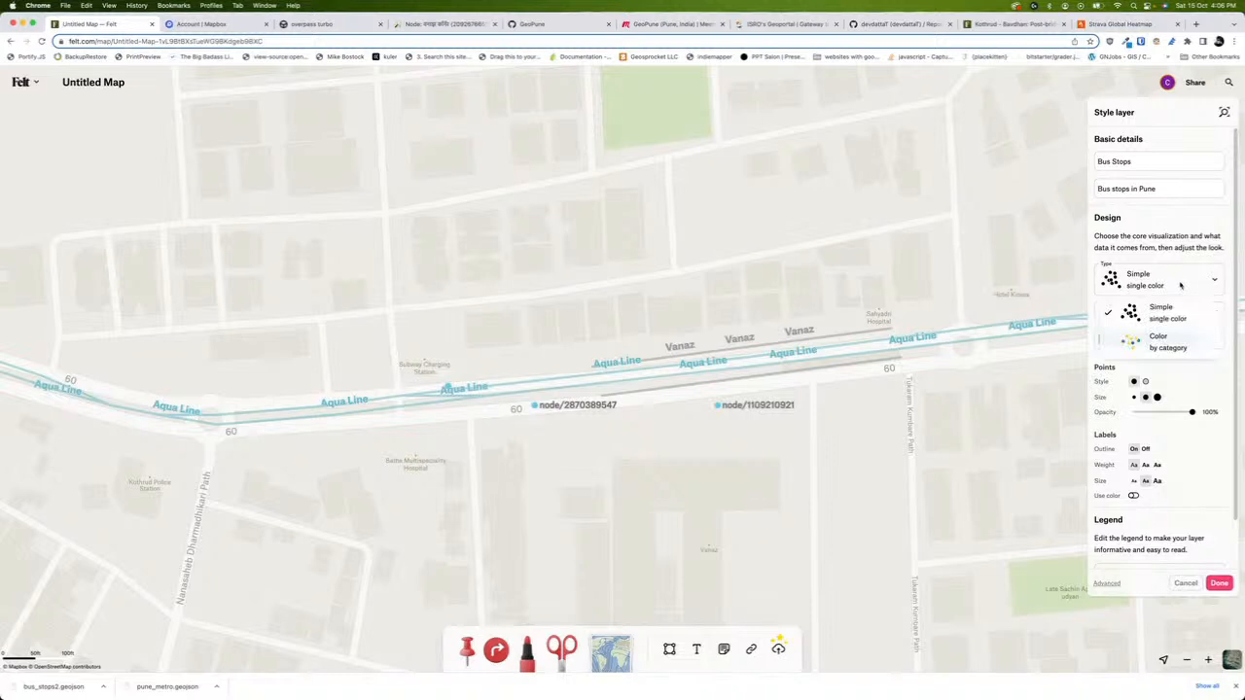
pyautogui.click(1195, 256)
pyautogui.scroll(-2, 887, 448)
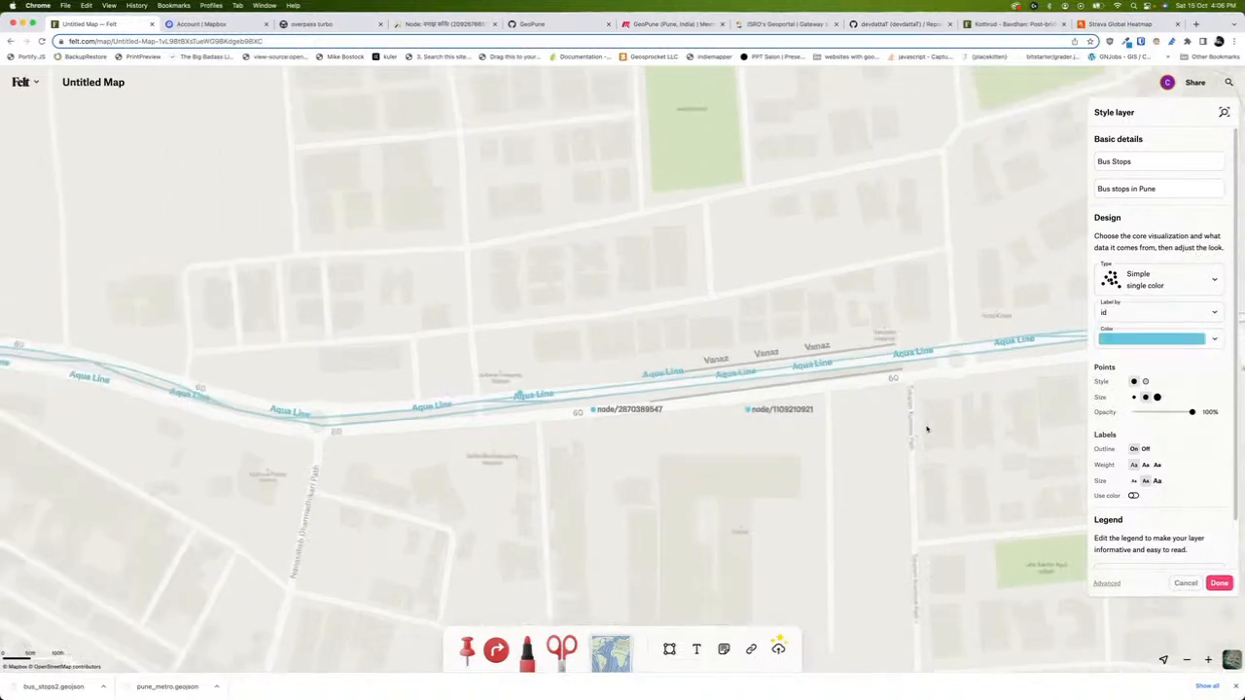
# Style the Bus Stops layer's points in red with the outlined point style at the largest size
pyautogui.click(1213, 339)
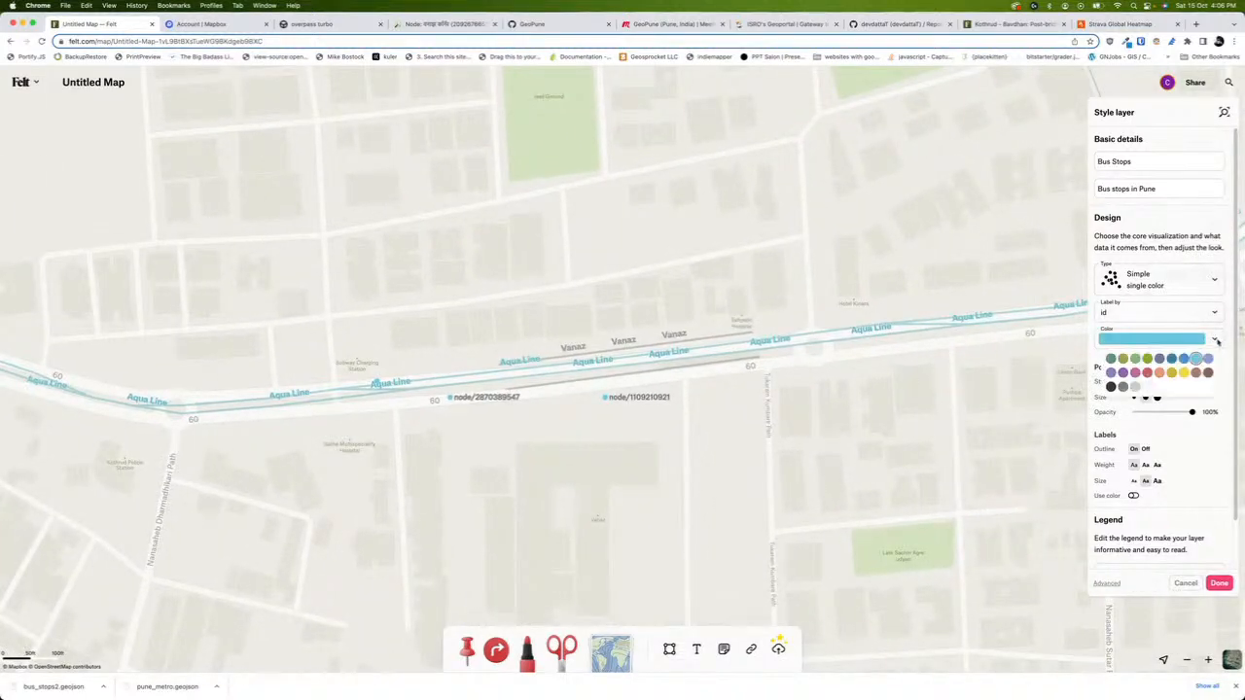
pyautogui.click(1170, 359)
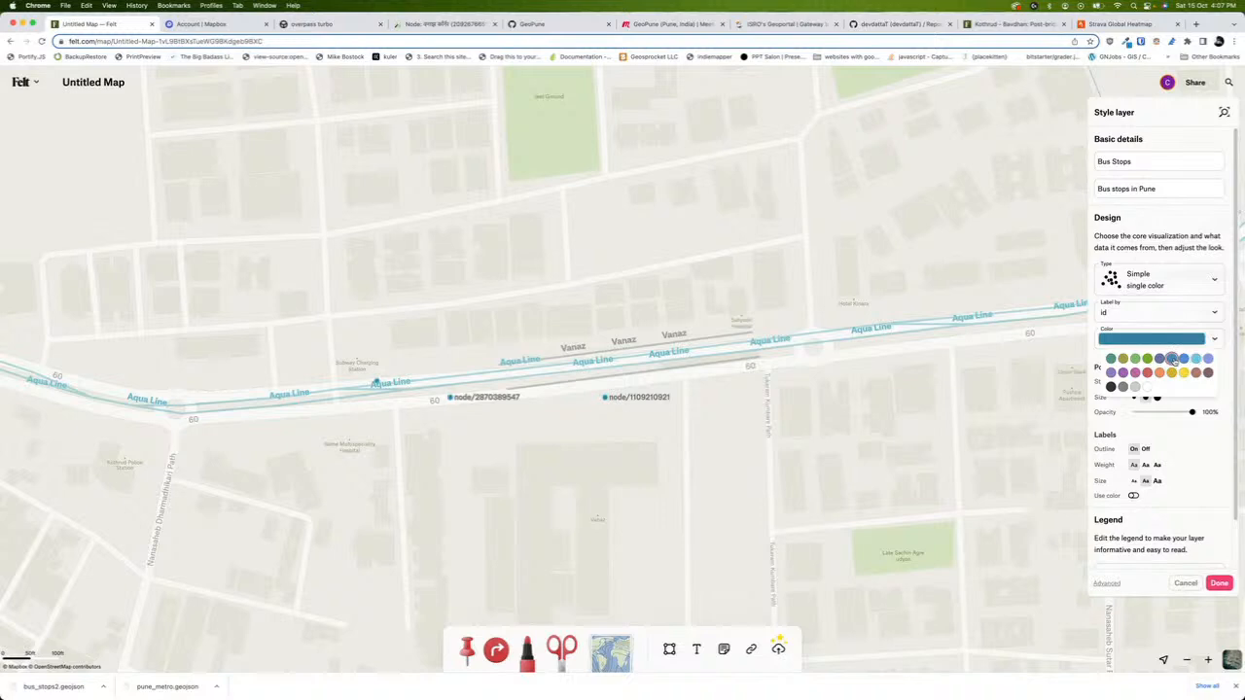
pyautogui.click(1147, 373)
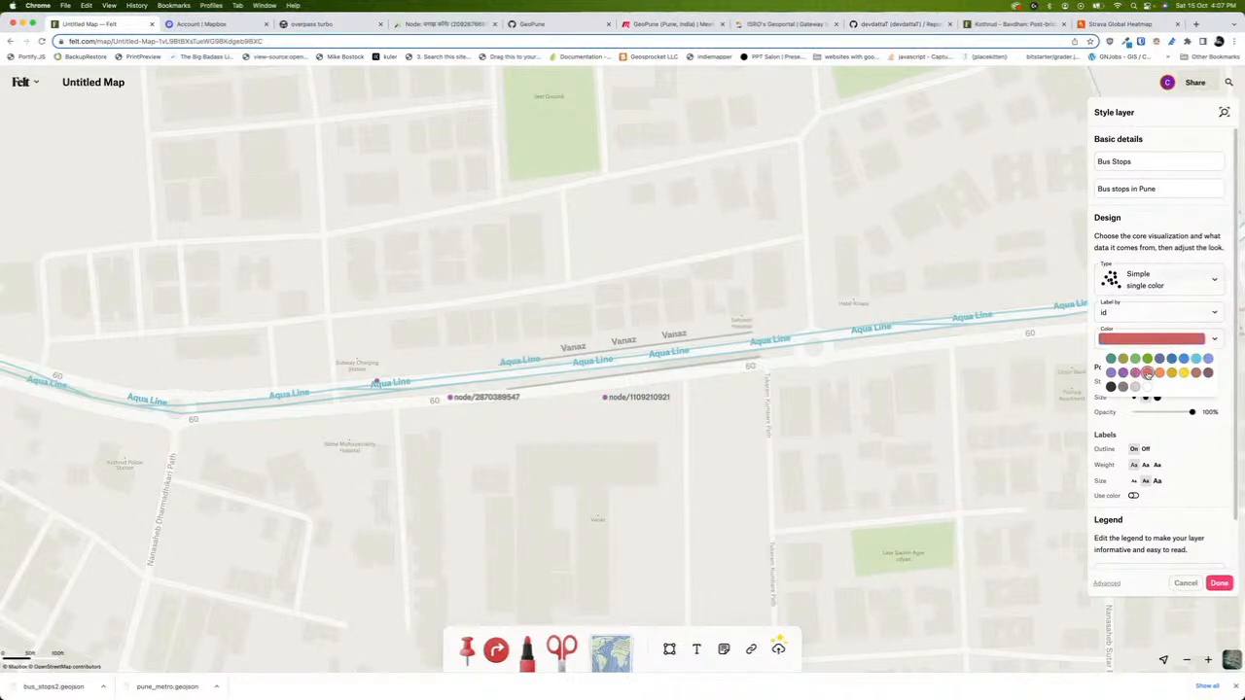
pyautogui.click(935, 397)
pyautogui.click(1145, 382)
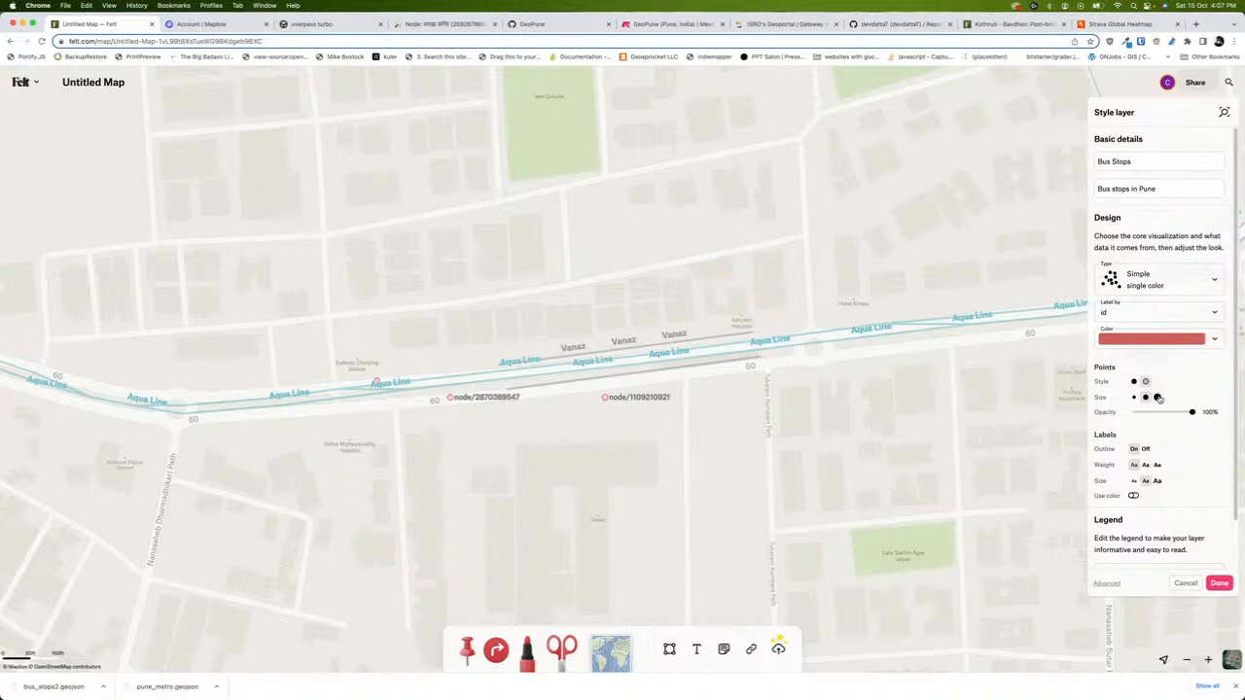
pyautogui.click(1157, 398)
# Label the bus stop points by their name attribute
pyautogui.scroll(-2, 1192, 444)
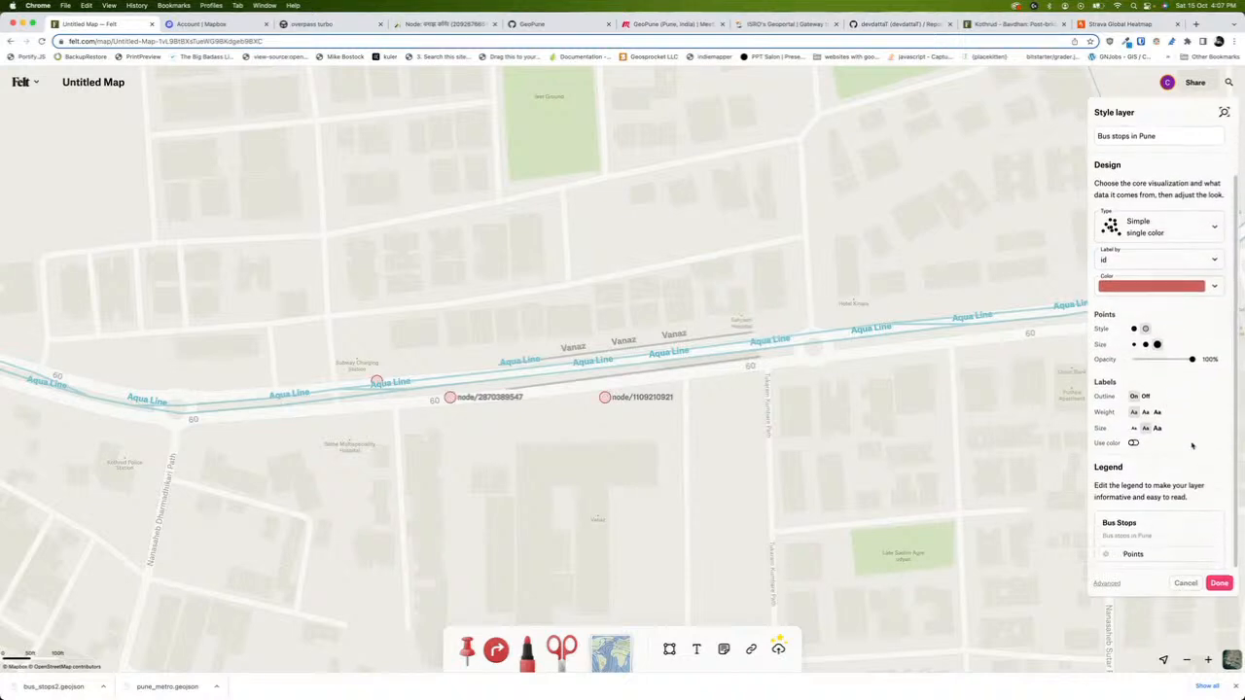
pyautogui.click(1212, 263)
pyautogui.scroll(-3, 1174, 331)
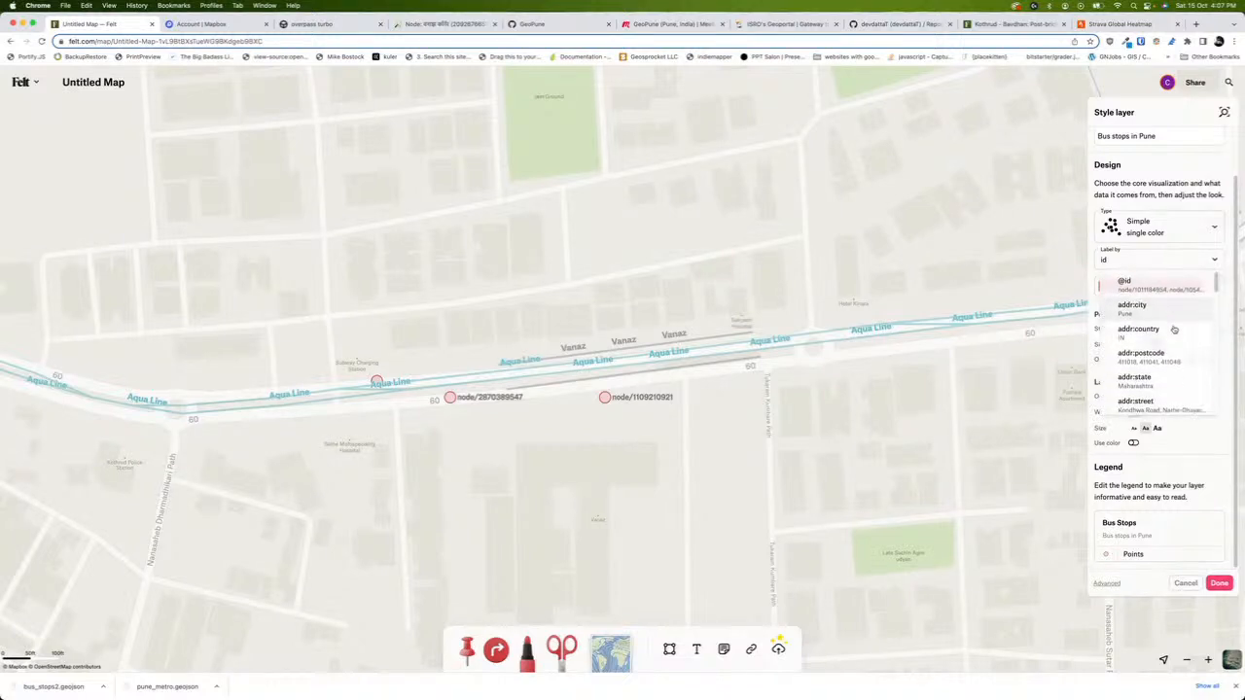
pyautogui.scroll(-5, 1173, 331)
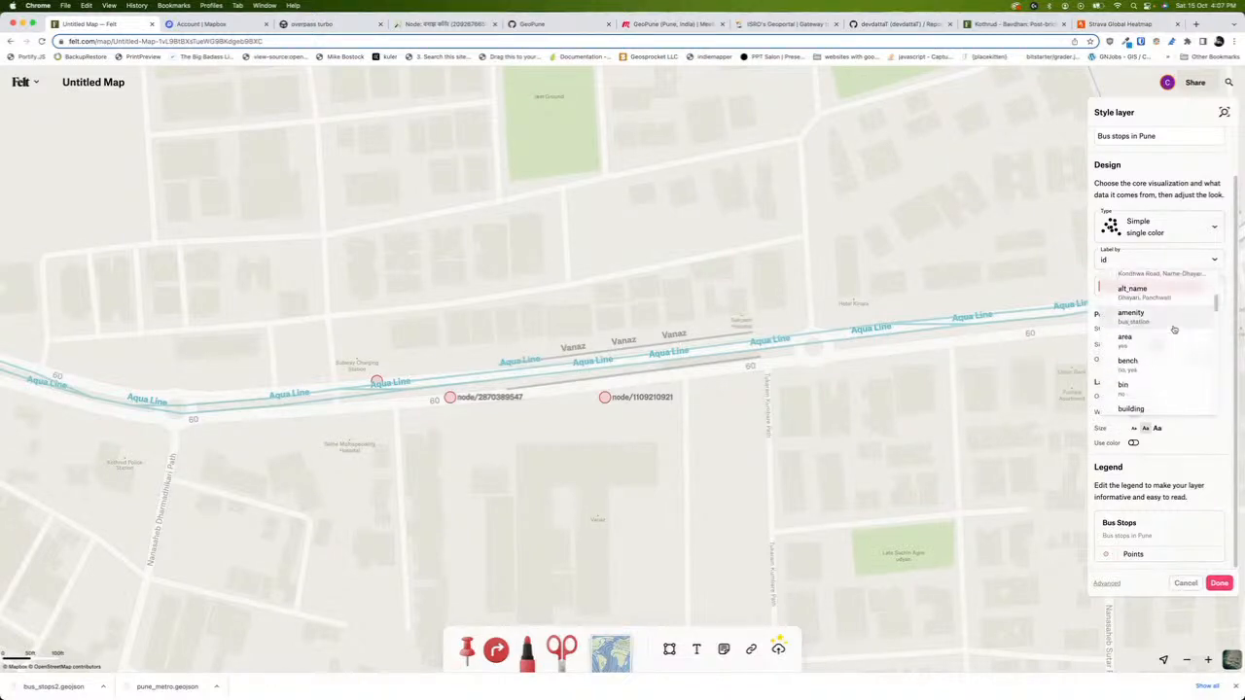
pyautogui.scroll(8, 1173, 329)
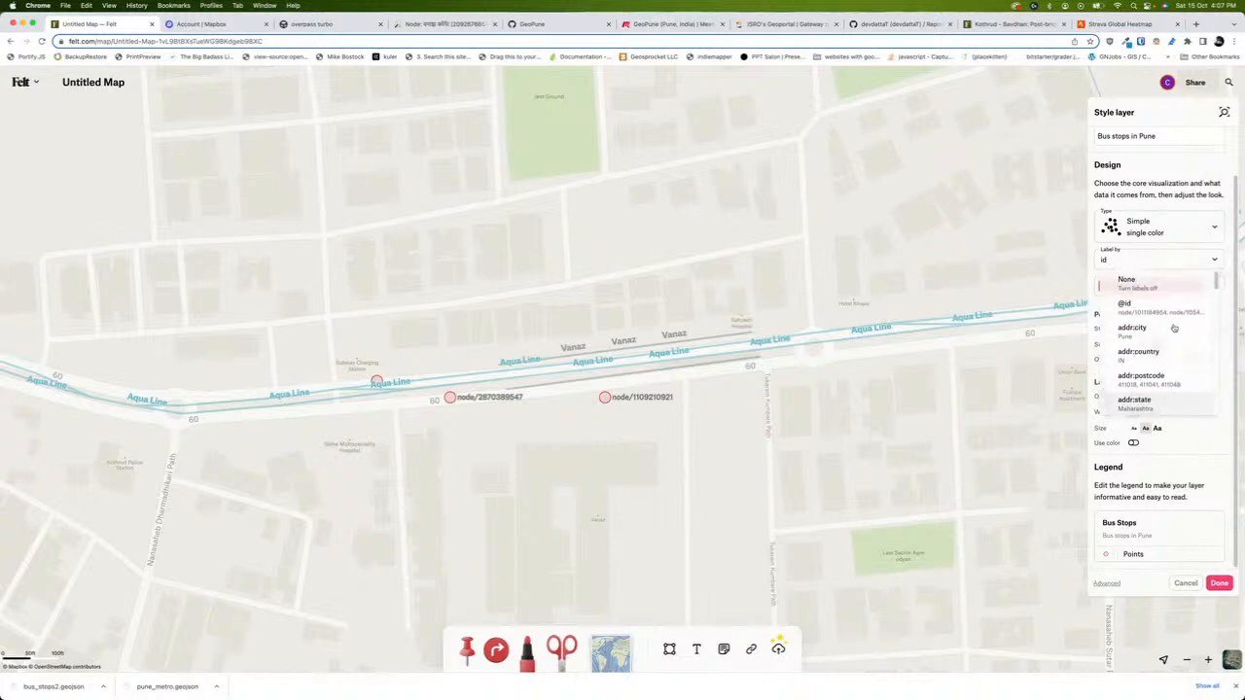
pyautogui.scroll(-10, 1174, 329)
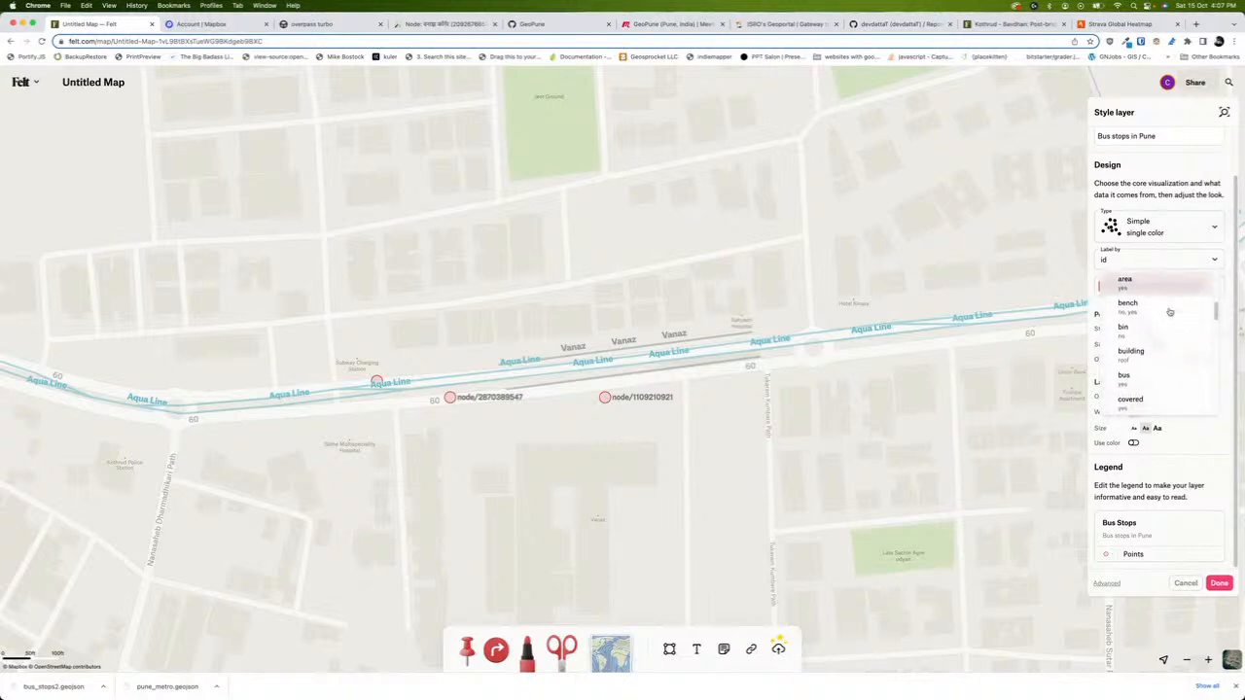
pyautogui.scroll(-8, 1170, 312)
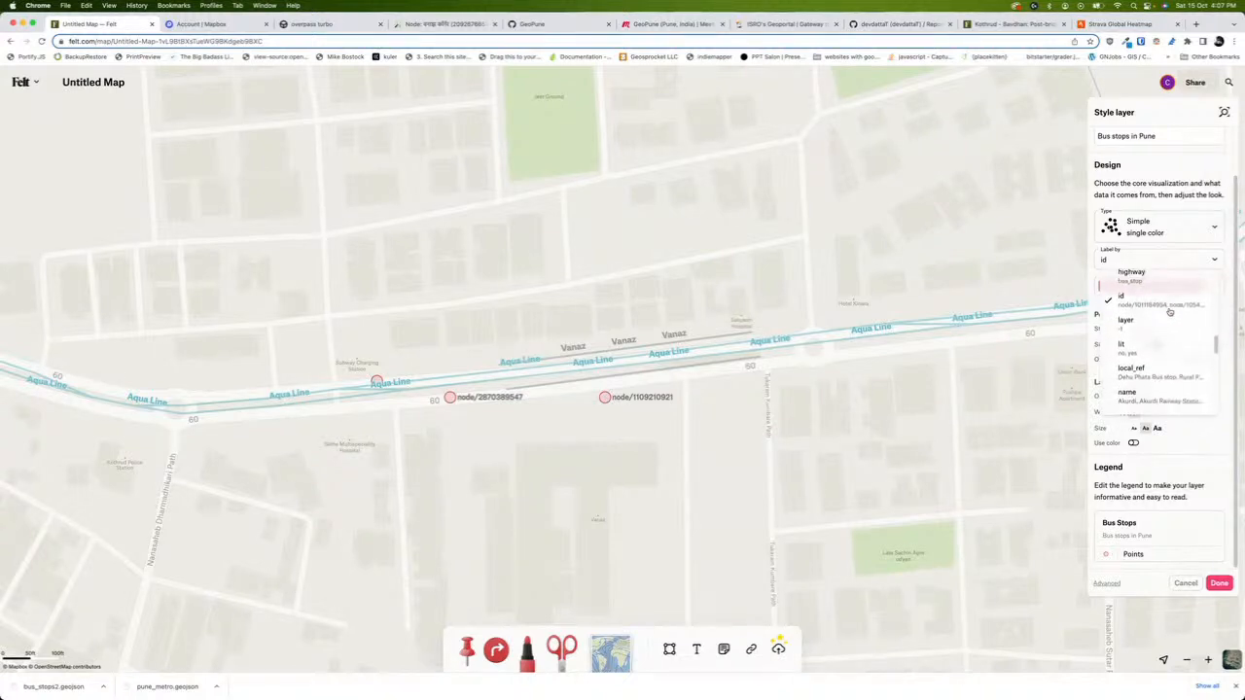
pyautogui.click(1153, 358)
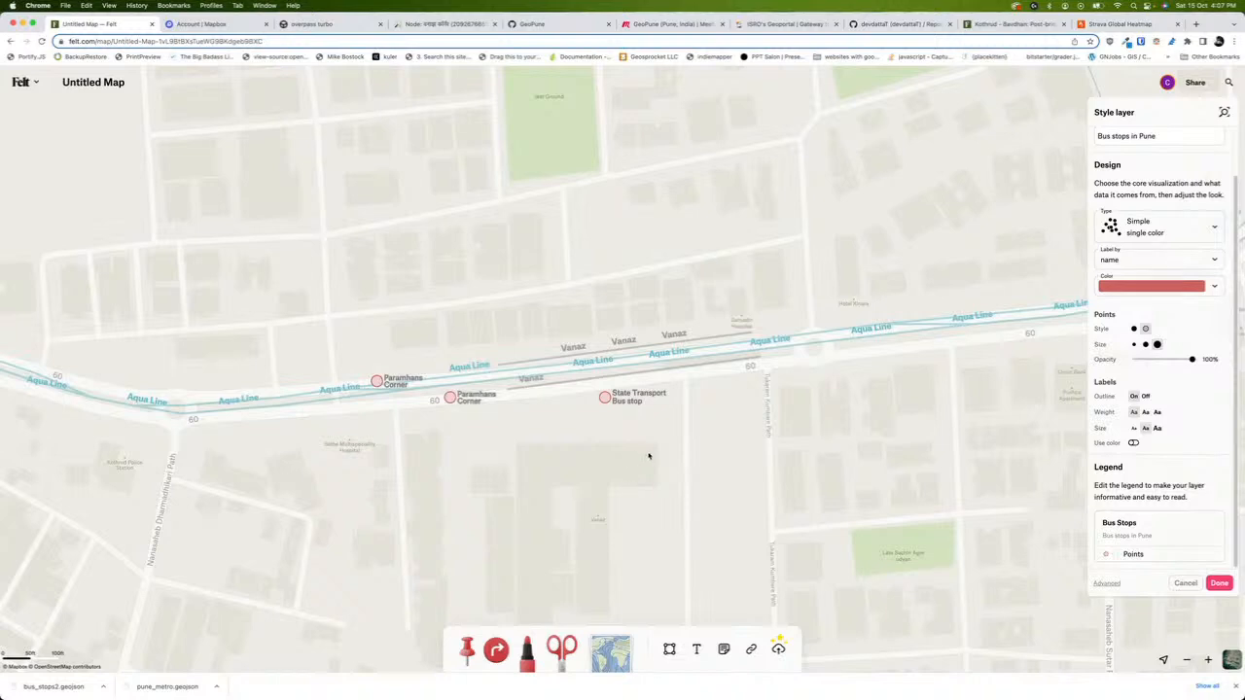
# Examine how the named bus stops line up with the Aqua Line from Vanaz through Kothrud towards Deccan
pyautogui.scroll(-5, 649, 454)
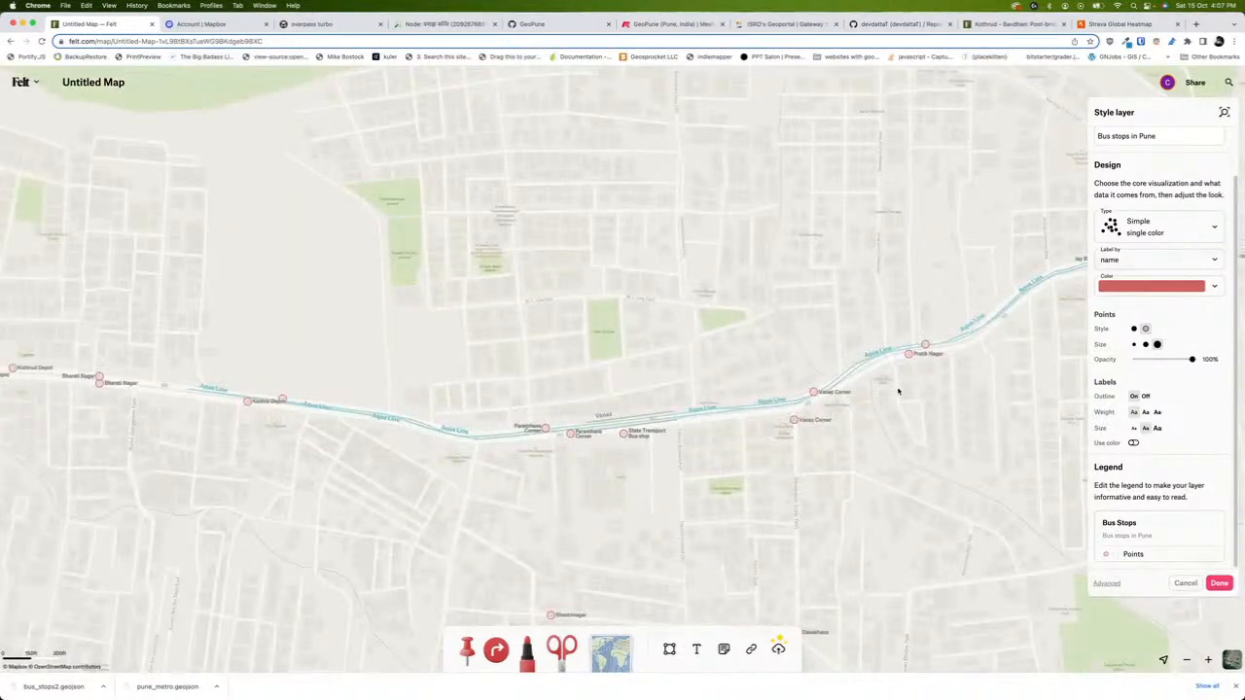
pyautogui.moveTo(898, 391); pyautogui.dragTo(660, 454)
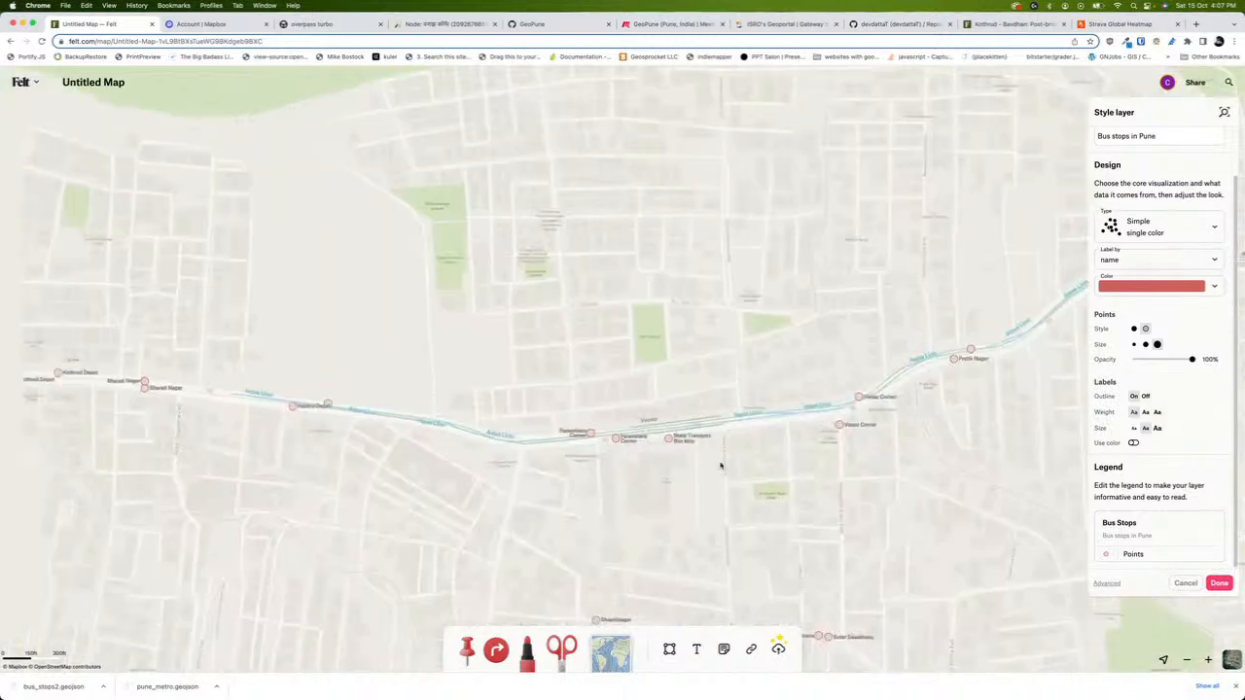
pyautogui.scroll(5, 605, 459)
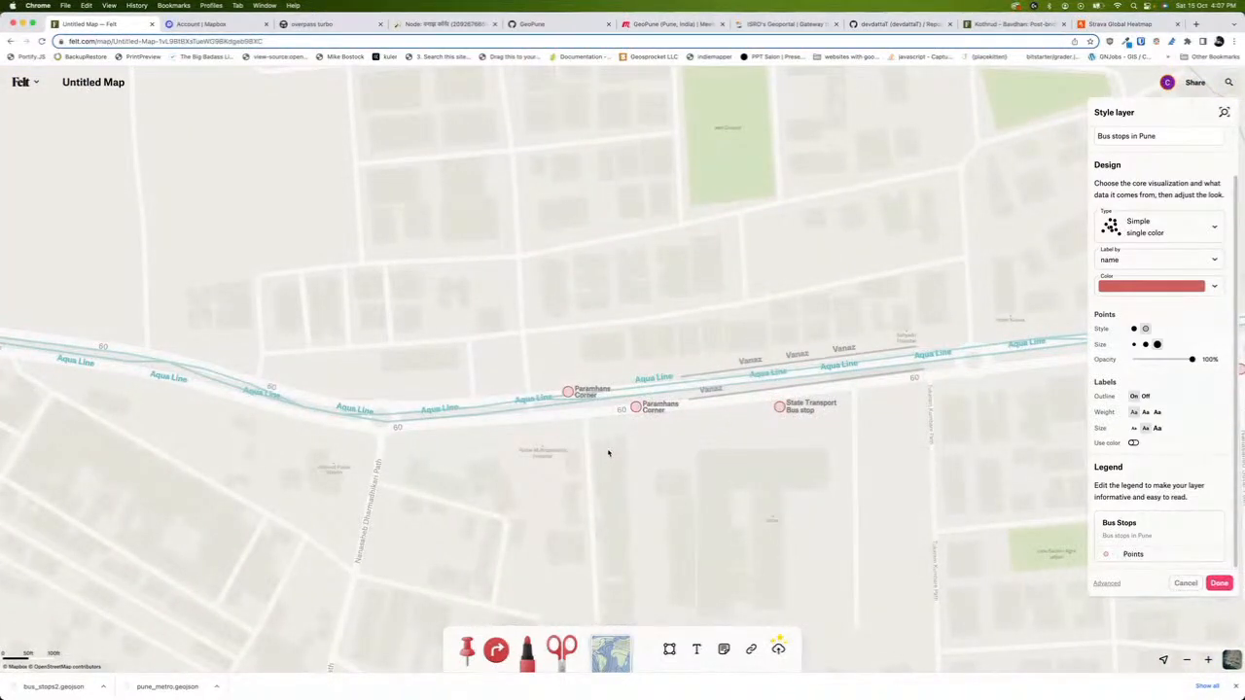
pyautogui.scroll(-1, 609, 450)
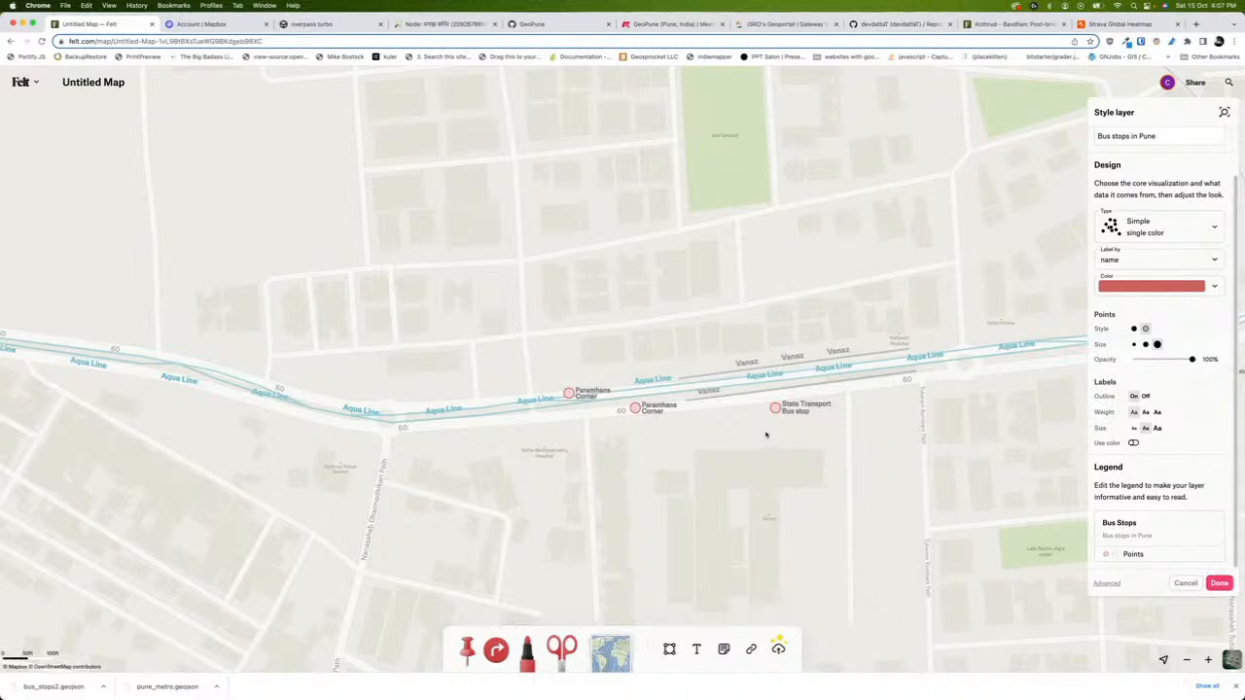
pyautogui.scroll(-5, 766, 436)
pyautogui.scroll(-5, 766, 435)
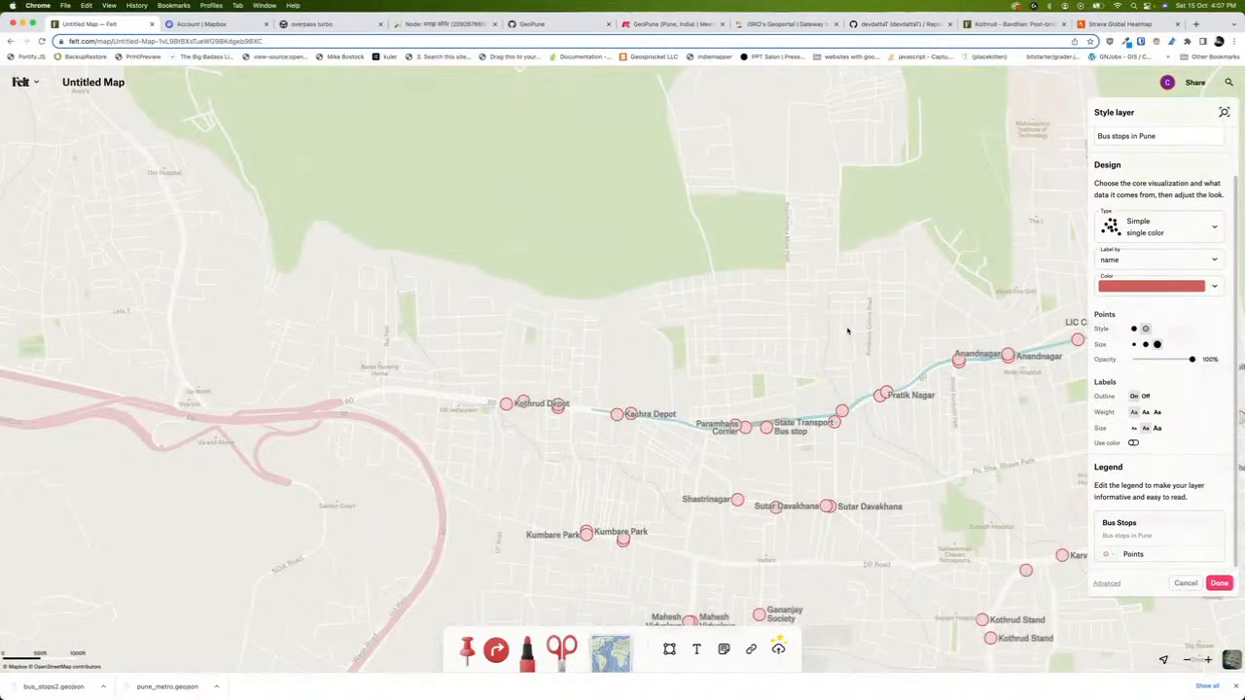
pyautogui.moveTo(847, 332); pyautogui.dragTo(568, 285)
pyautogui.scroll(-5, 647, 435)
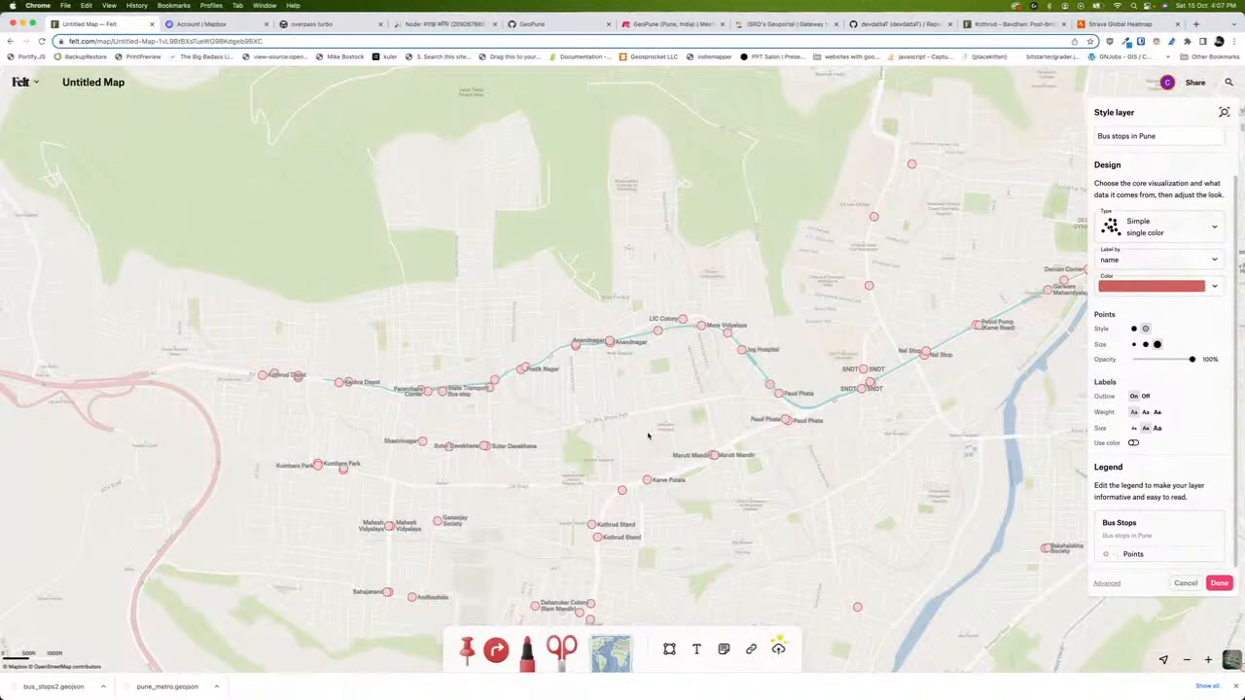
pyautogui.scroll(-3, 647, 435)
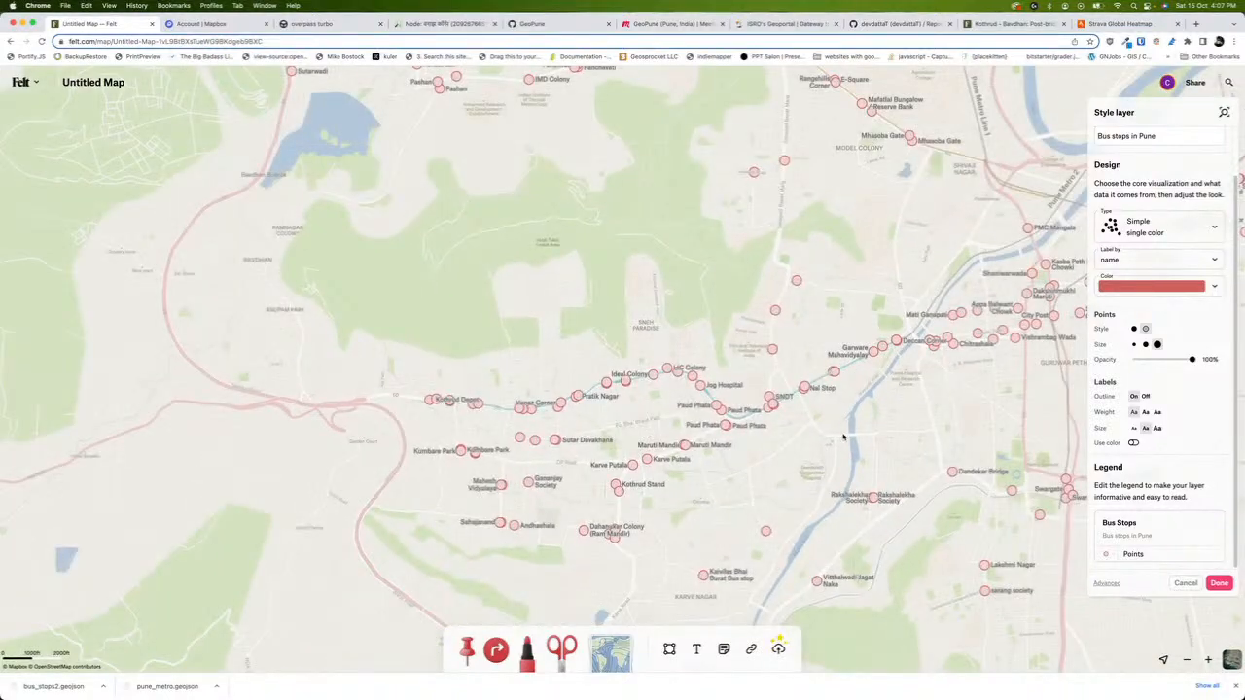
pyautogui.moveTo(845, 433); pyautogui.dragTo(632, 497)
pyautogui.scroll(5, 632, 516)
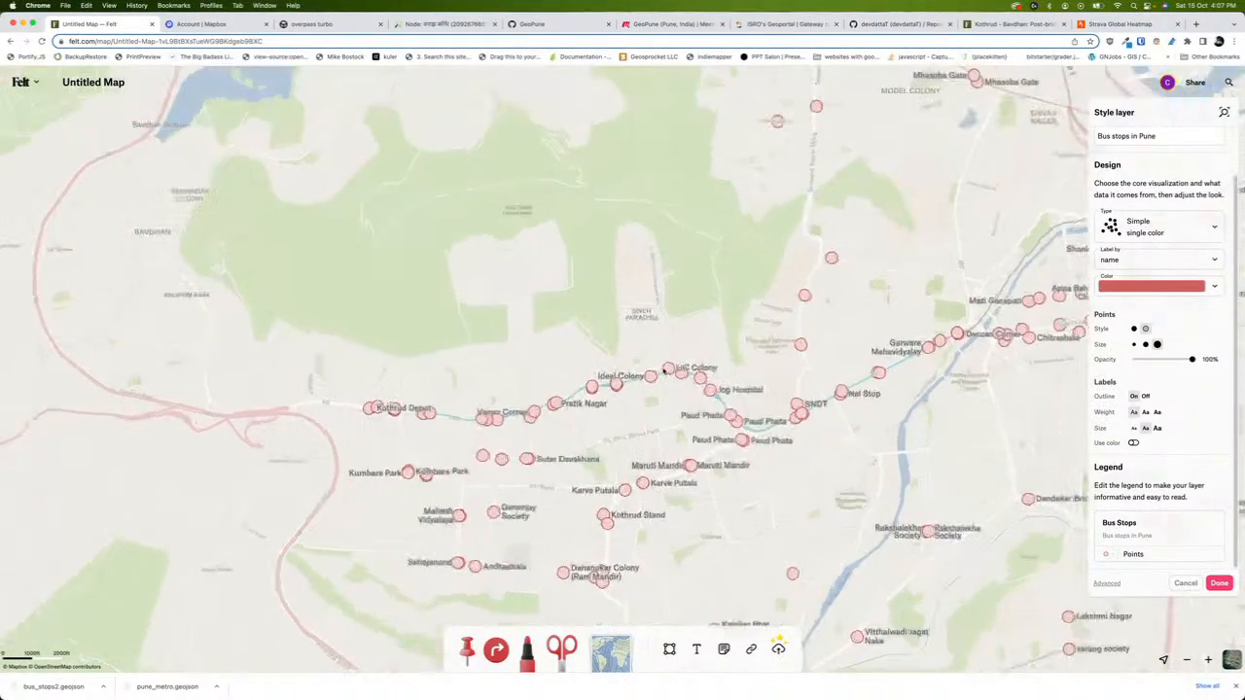
pyautogui.scroll(5, 612, 441)
# Examine the bus stops at the Aqua Line's western end, around Kothrud Depot, Kachra Depot and Vanaz station
pyautogui.moveTo(613, 416); pyautogui.dragTo(875, 336)
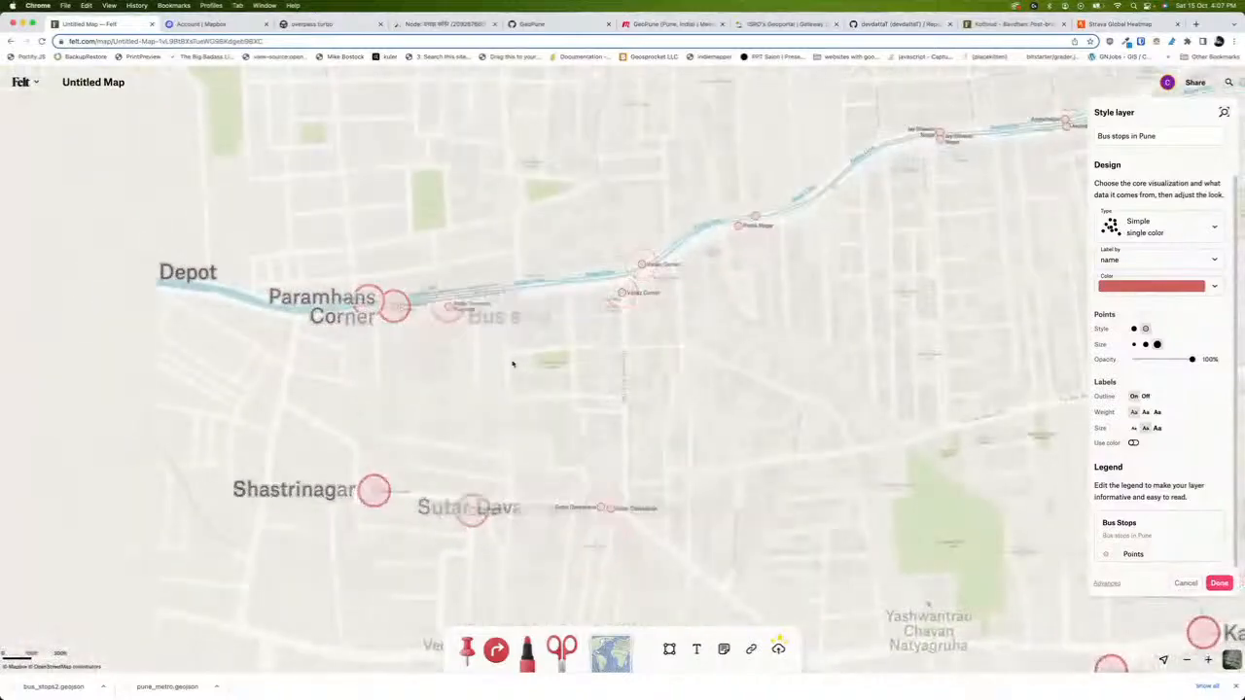
pyautogui.moveTo(511, 361); pyautogui.dragTo(871, 358)
pyautogui.moveTo(353, 328); pyautogui.dragTo(623, 394)
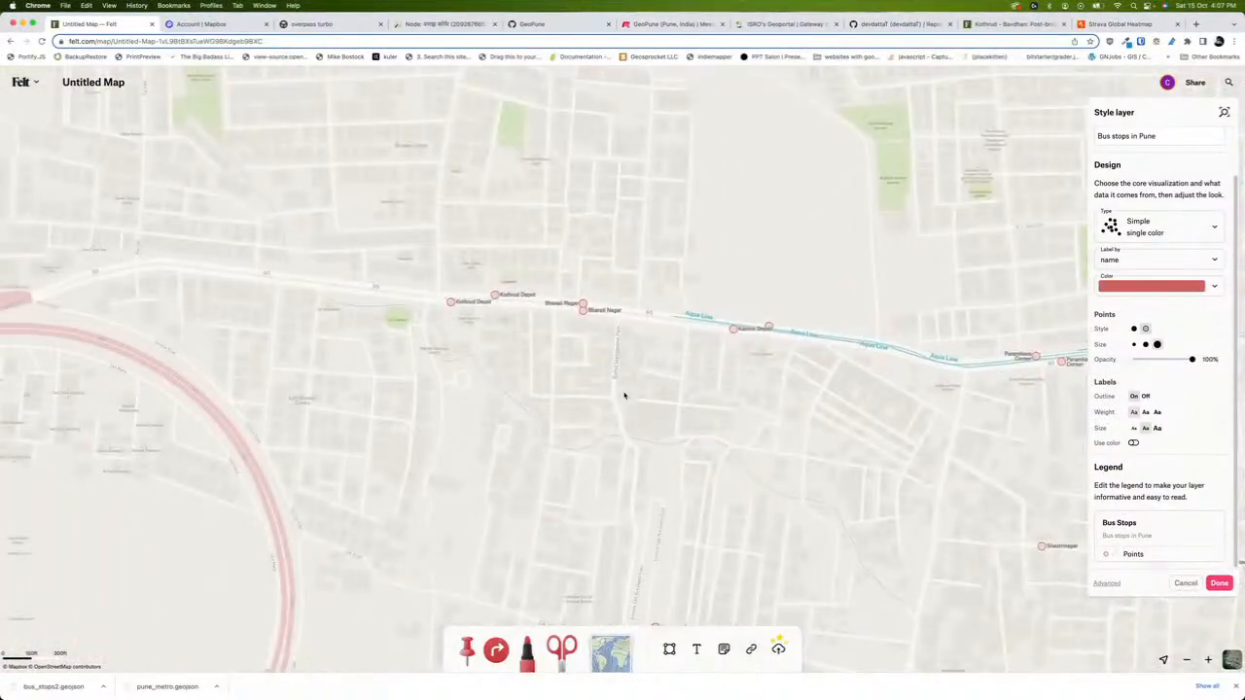
pyautogui.scroll(-3, 624, 395)
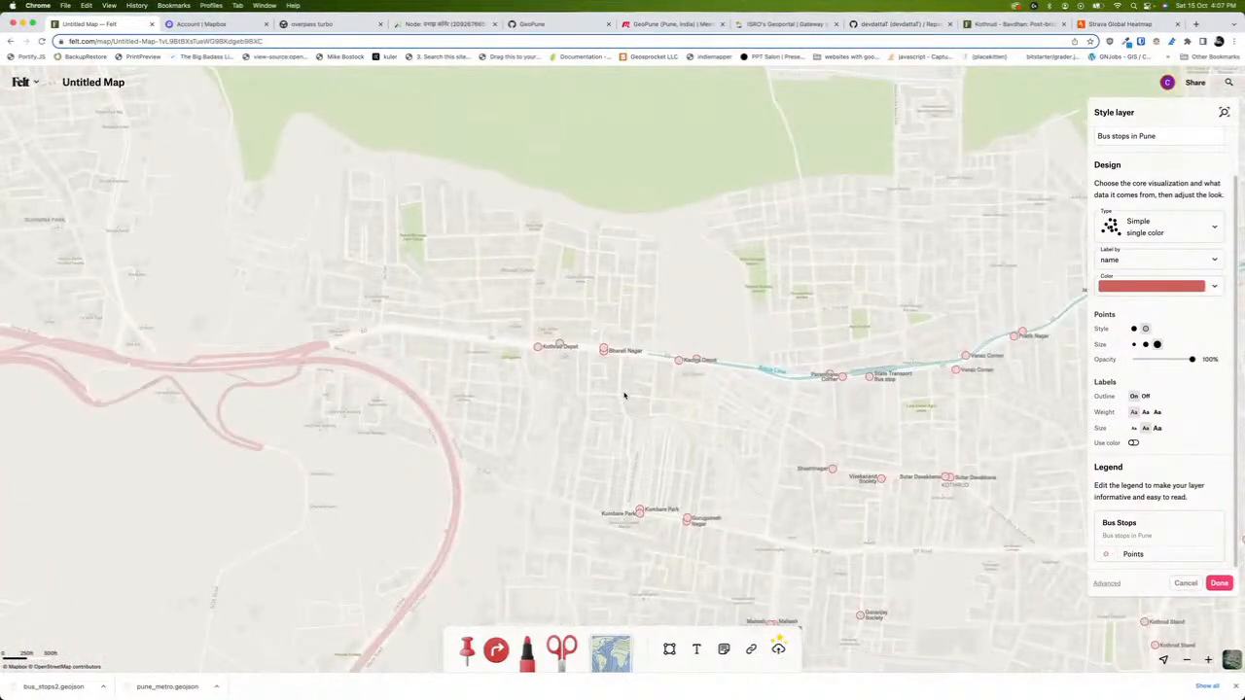
pyautogui.scroll(5, 694, 367)
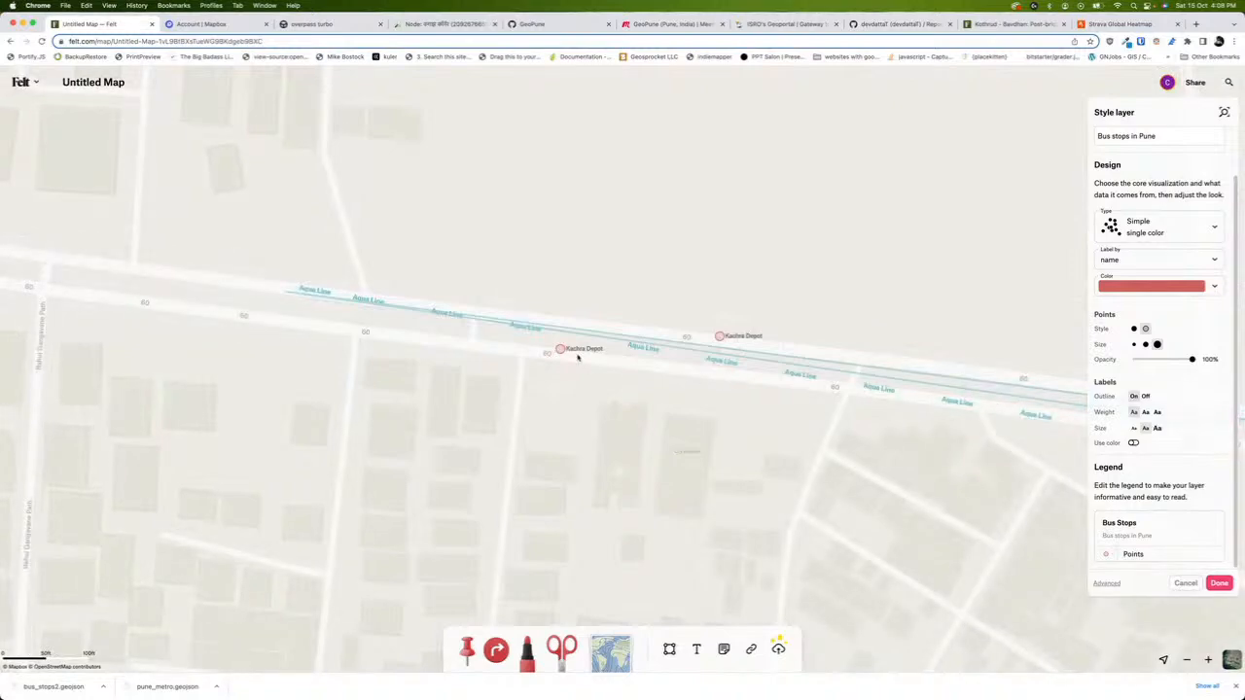
pyautogui.scroll(-5, 687, 350)
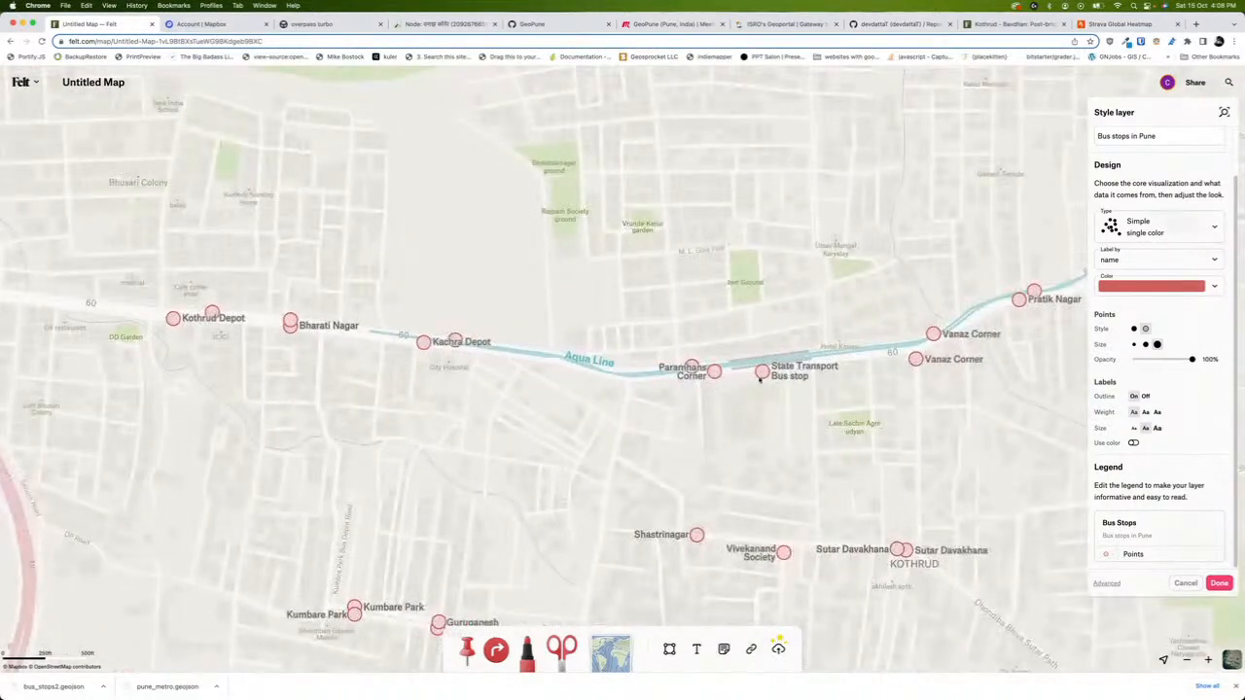
pyautogui.scroll(10, 799, 369)
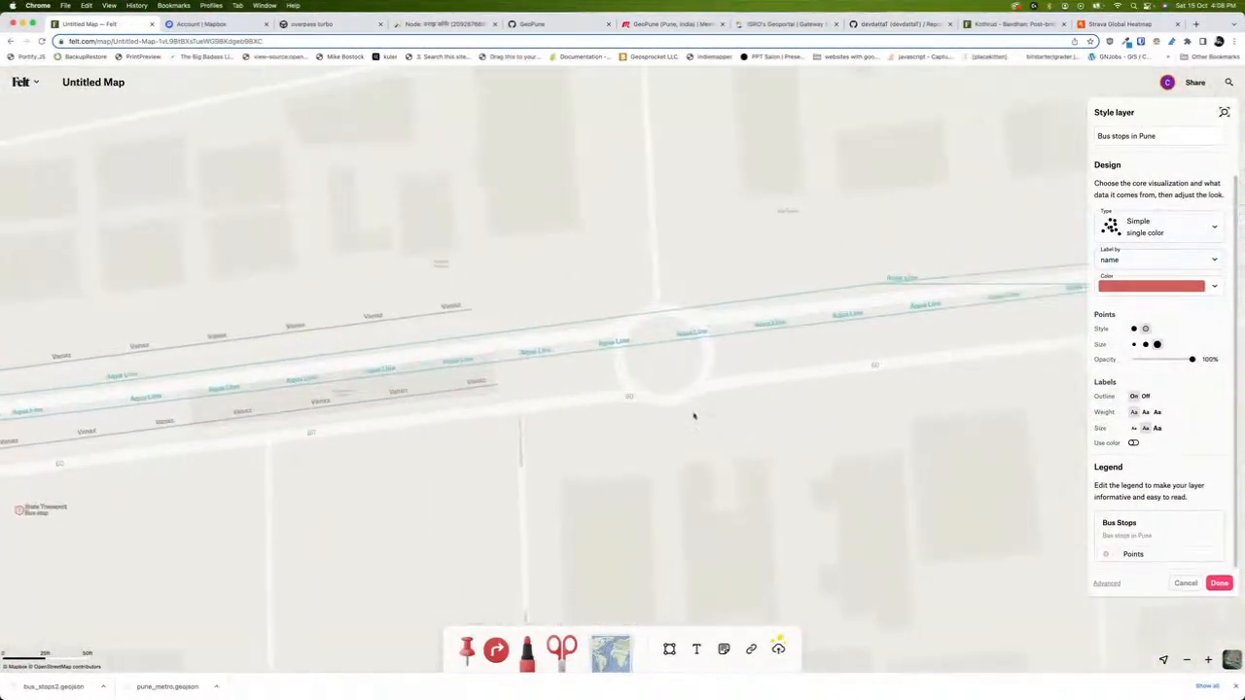
# Compare the bus stops near Garware College station and Deccan Corner with those around Vanaz along the Aqua Line
pyautogui.scroll(-15, 694, 417)
pyautogui.scroll(10, 710, 405)
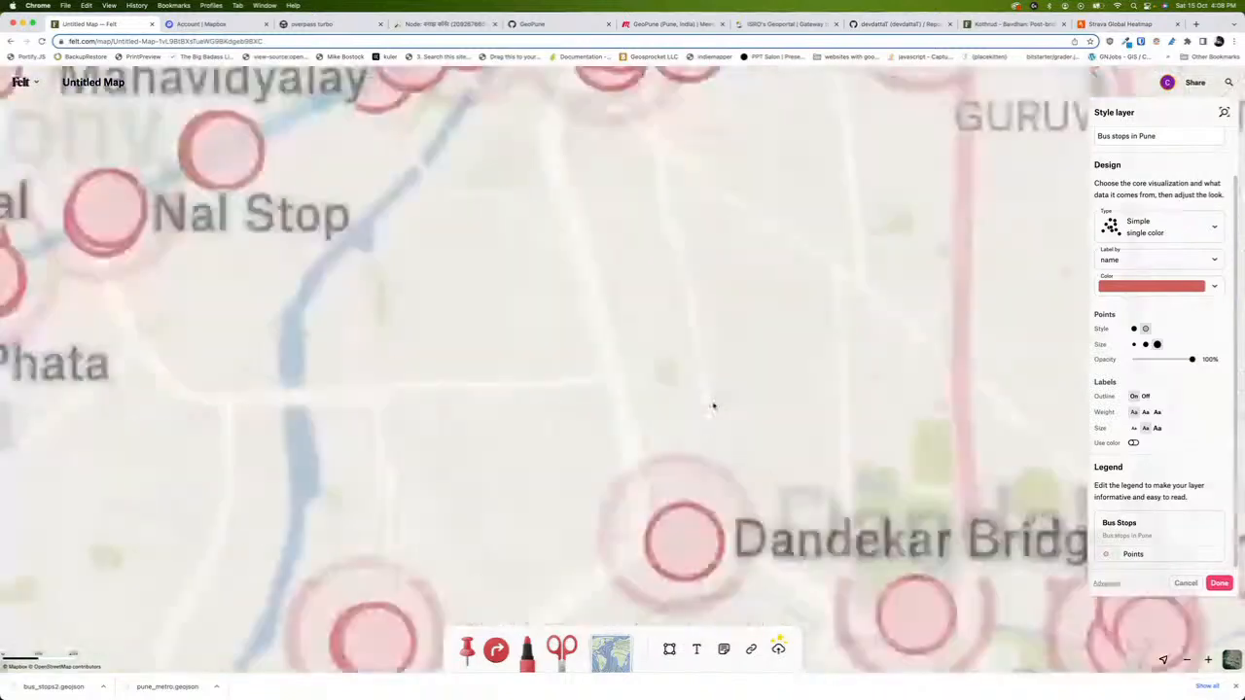
pyautogui.moveTo(556, 277); pyautogui.dragTo(658, 364)
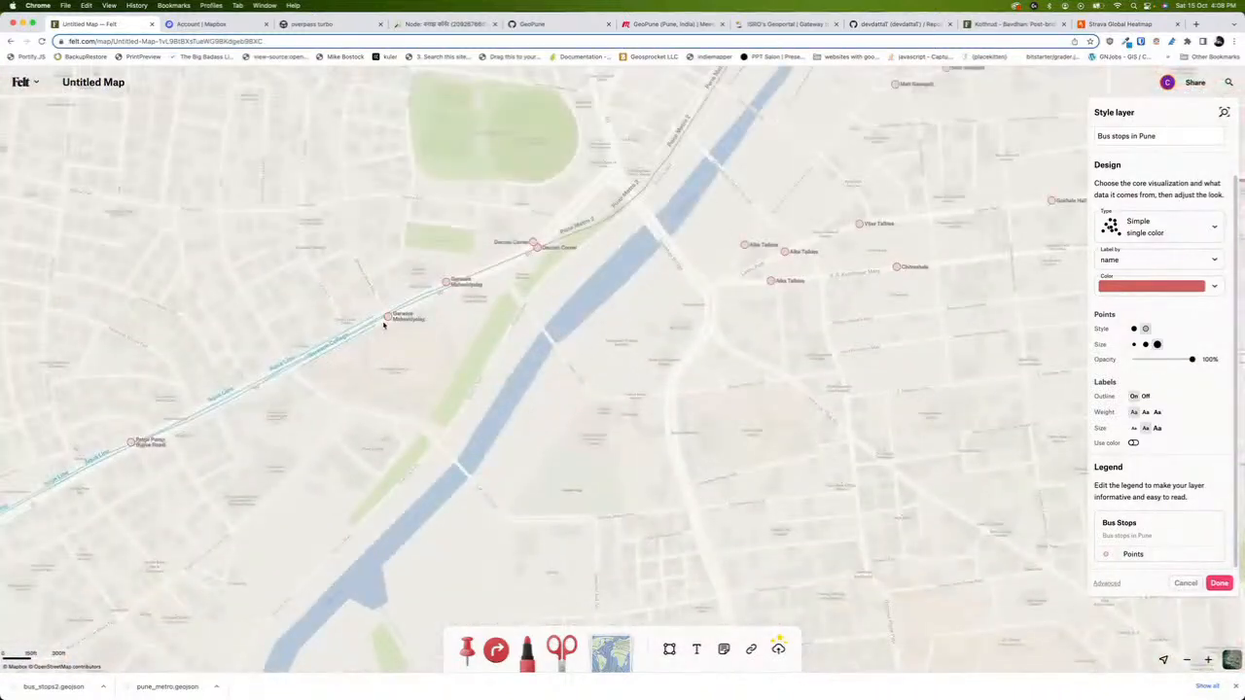
pyautogui.scroll(-2, 350, 352)
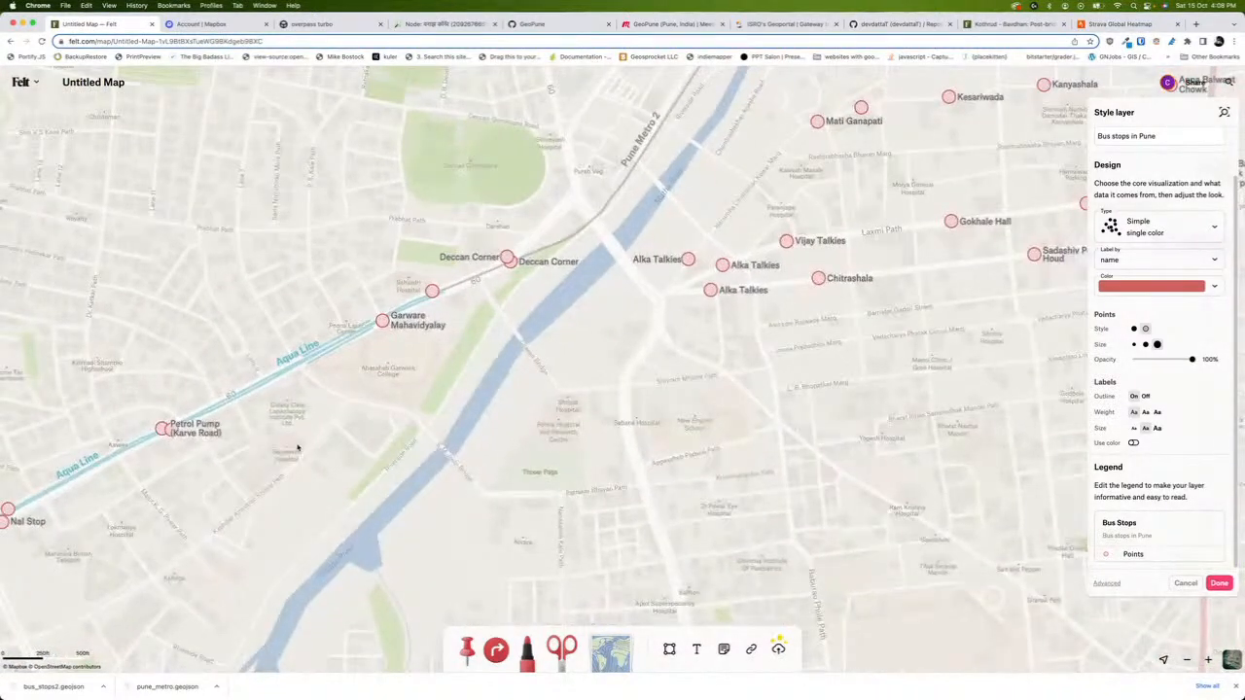
pyautogui.moveTo(297, 447); pyautogui.dragTo(424, 416)
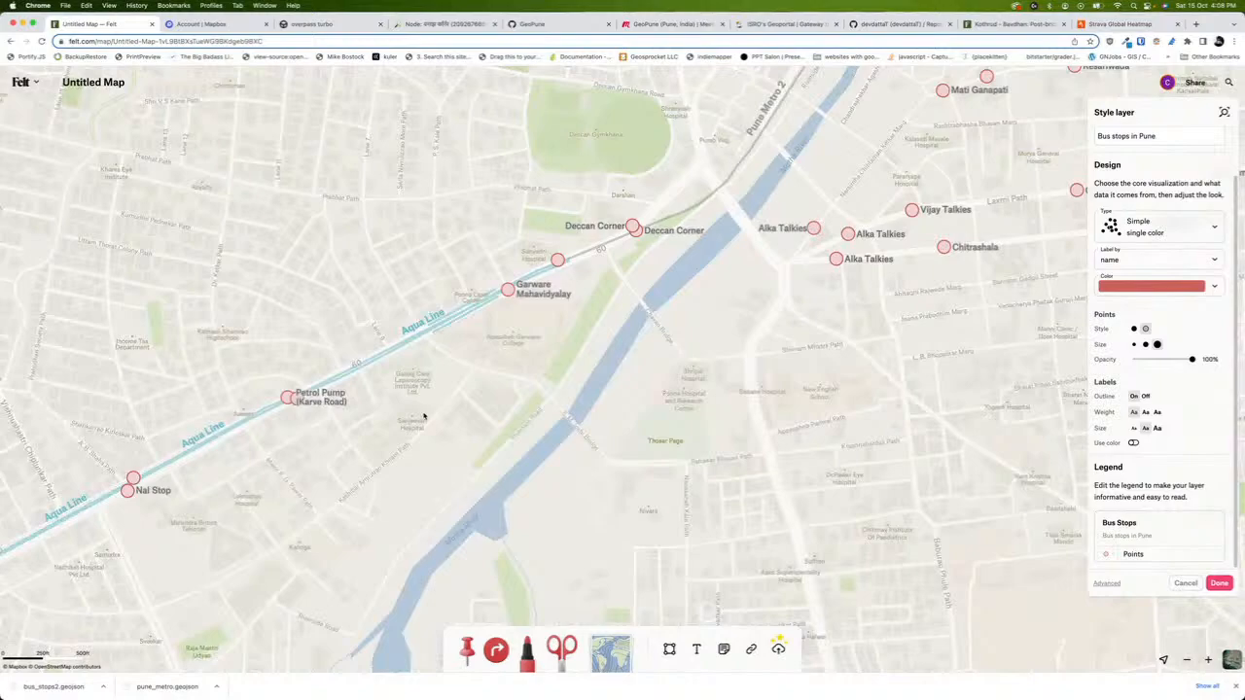
pyautogui.scroll(-10, 424, 416)
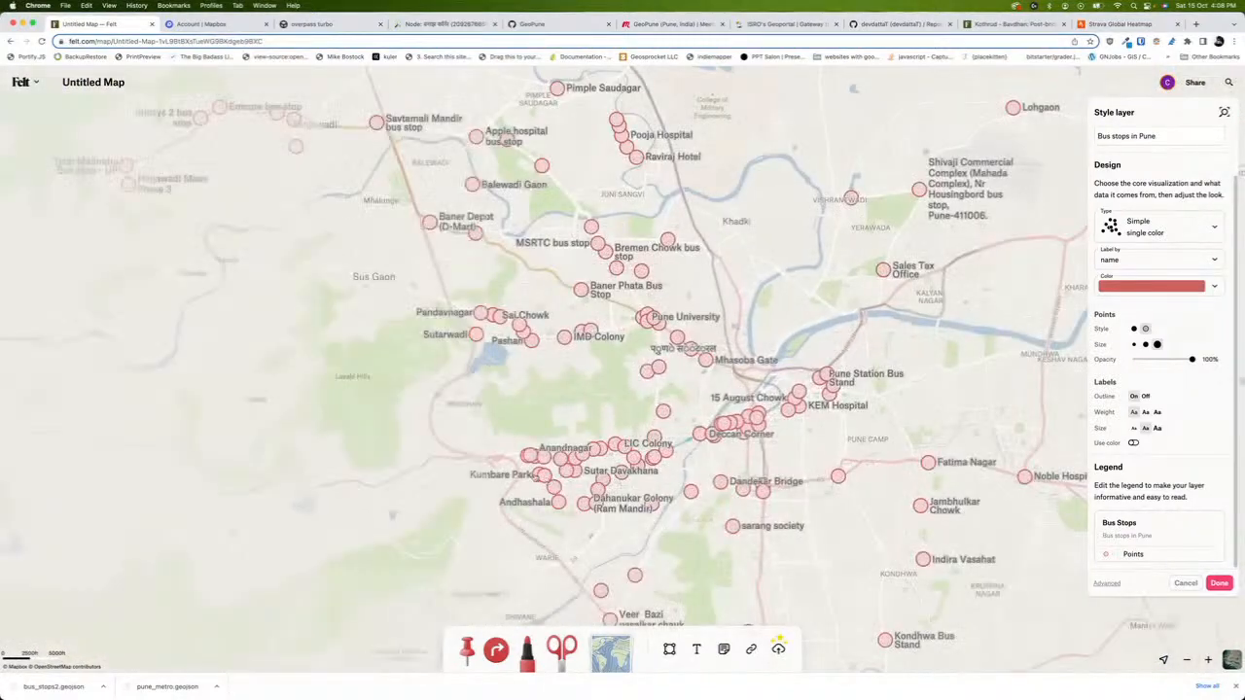
pyautogui.scroll(10, 476, 452)
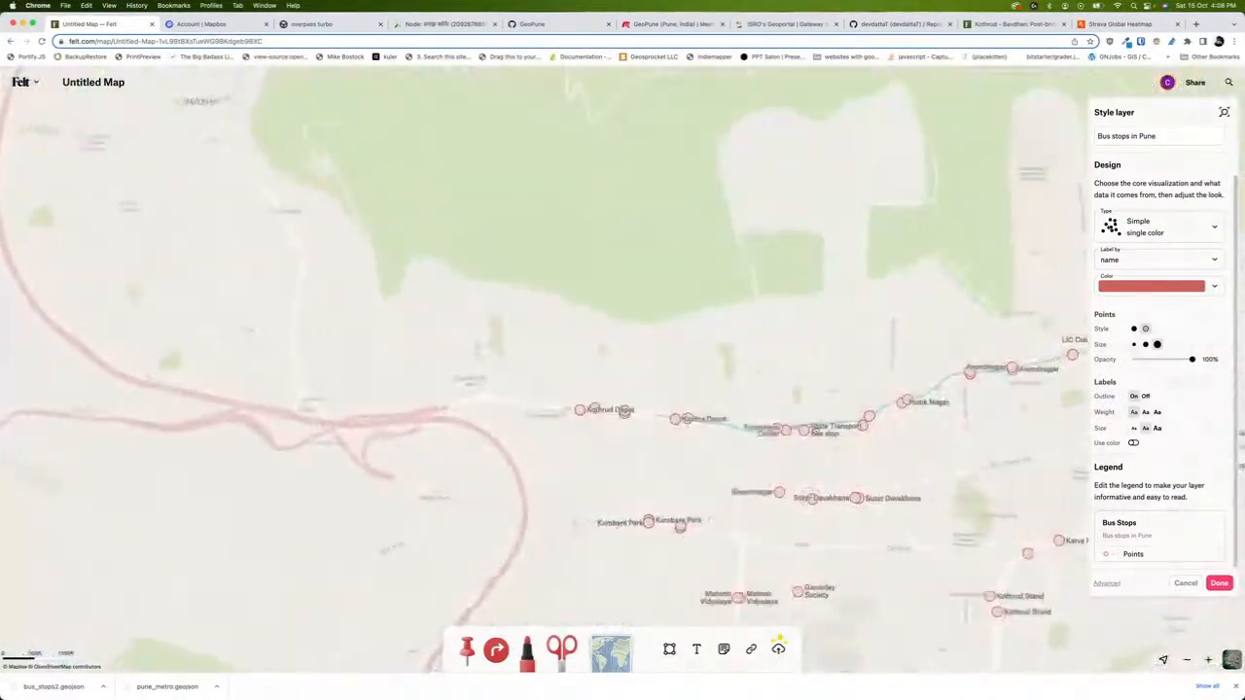
pyautogui.scroll(5, 788, 430)
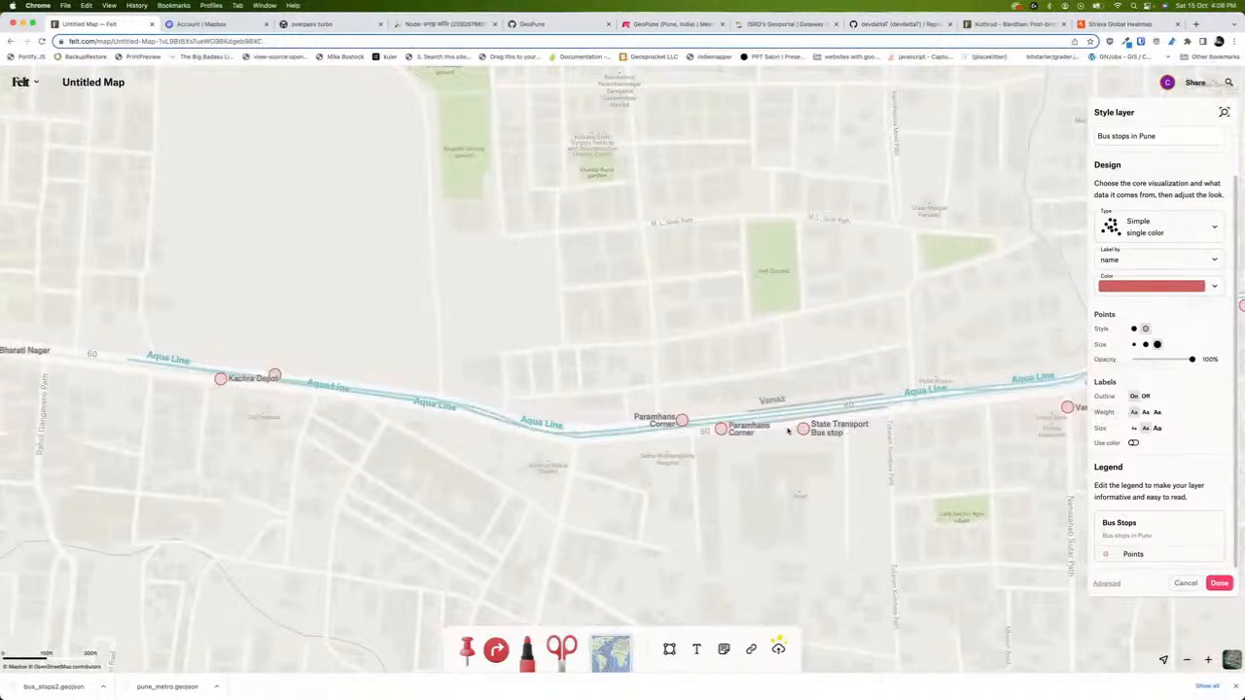
pyautogui.scroll(-6, 914, 414)
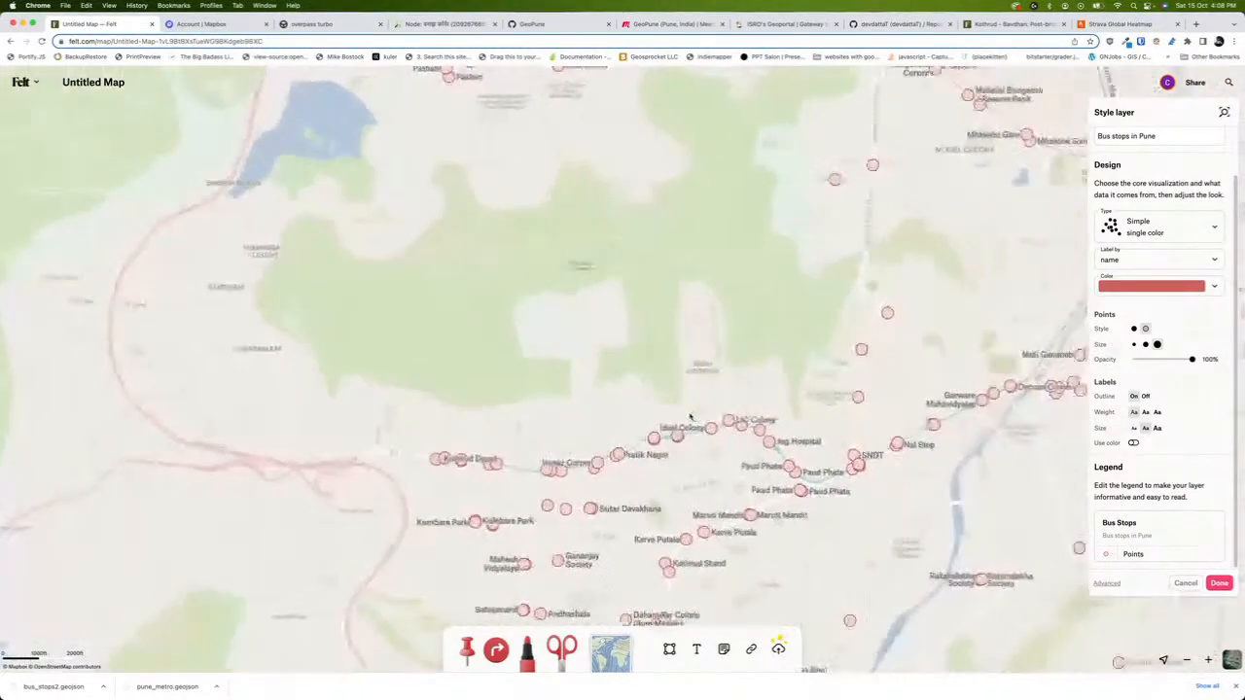
pyautogui.scroll(6, 825, 386)
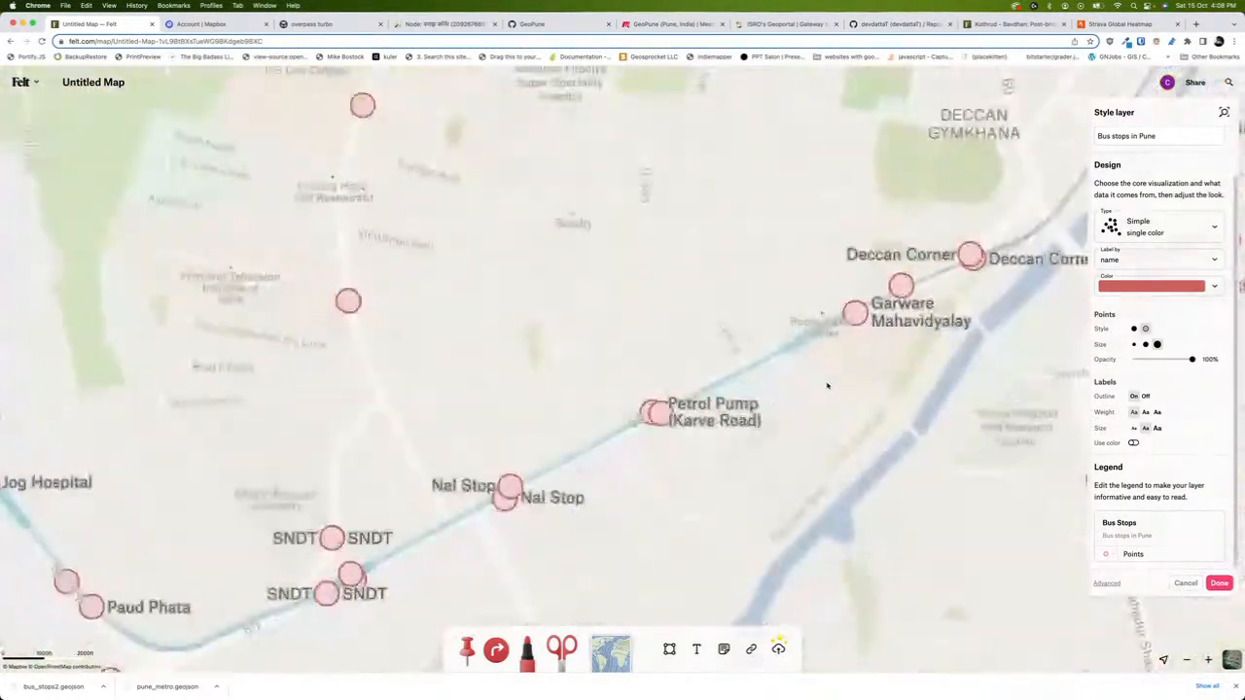
pyautogui.scroll(5, 795, 389)
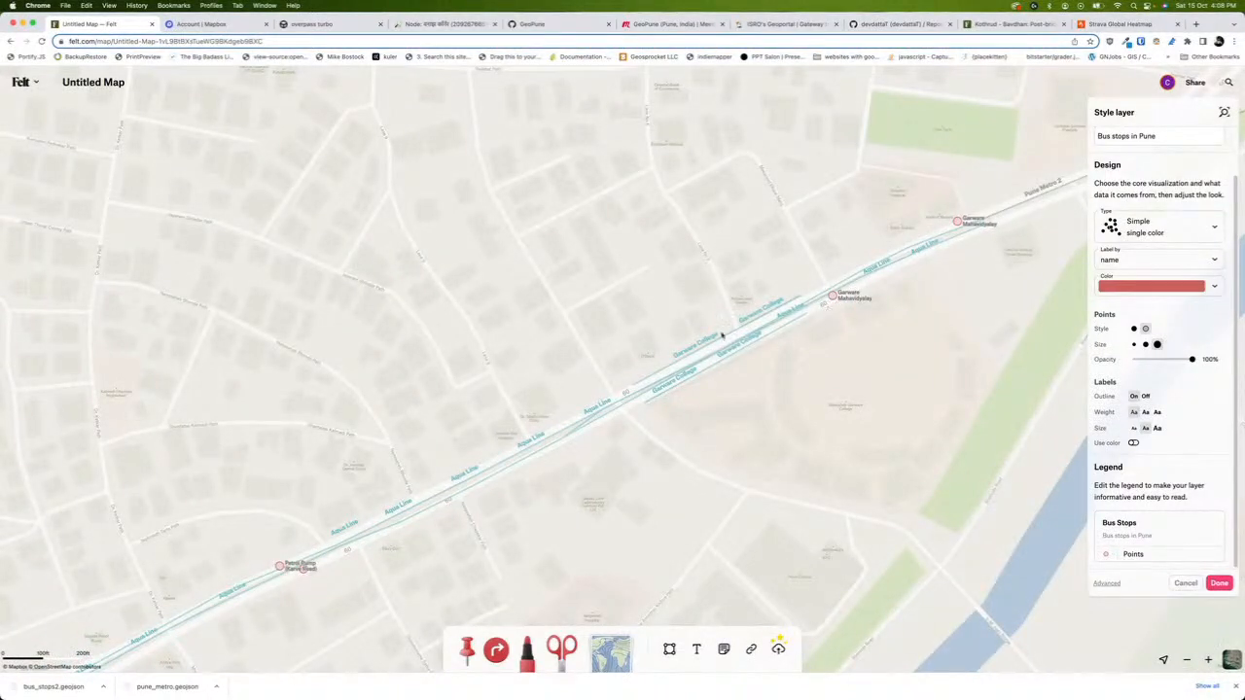
# Examine how the named bus stops are spread across Pune, from Kothrud to Pune Railway Station
pyautogui.scroll(-5, 730, 433)
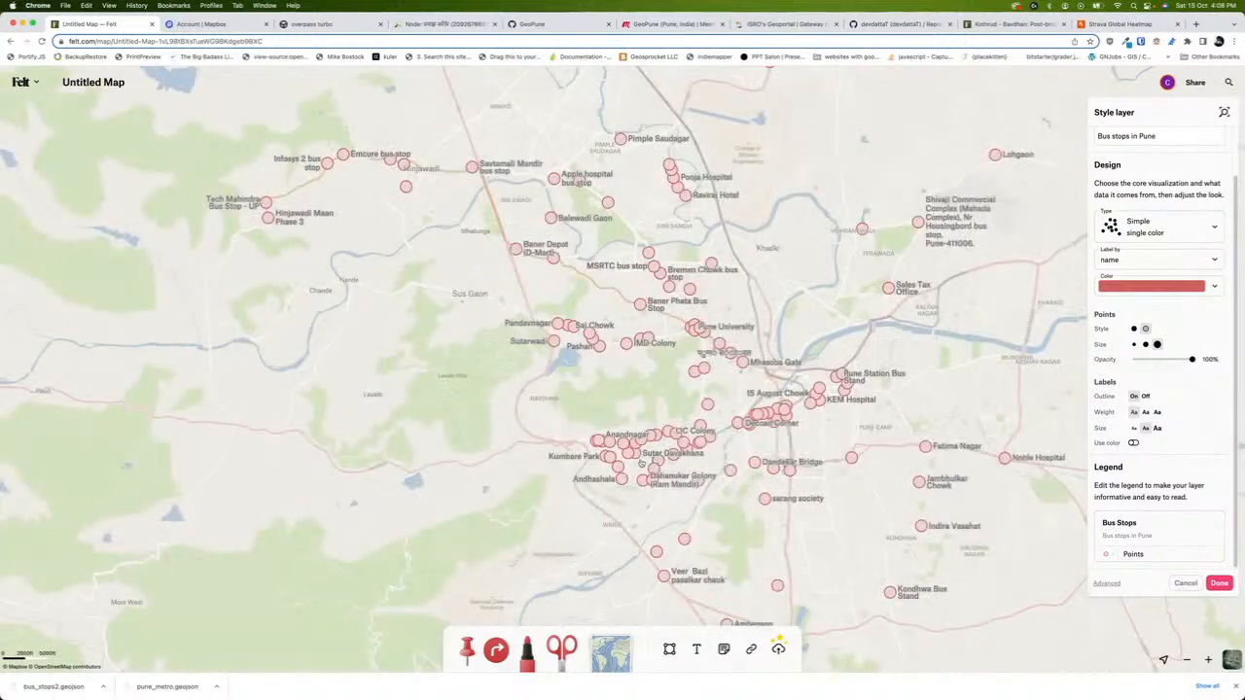
pyautogui.scroll(5, 597, 461)
pyautogui.scroll(2, 599, 461)
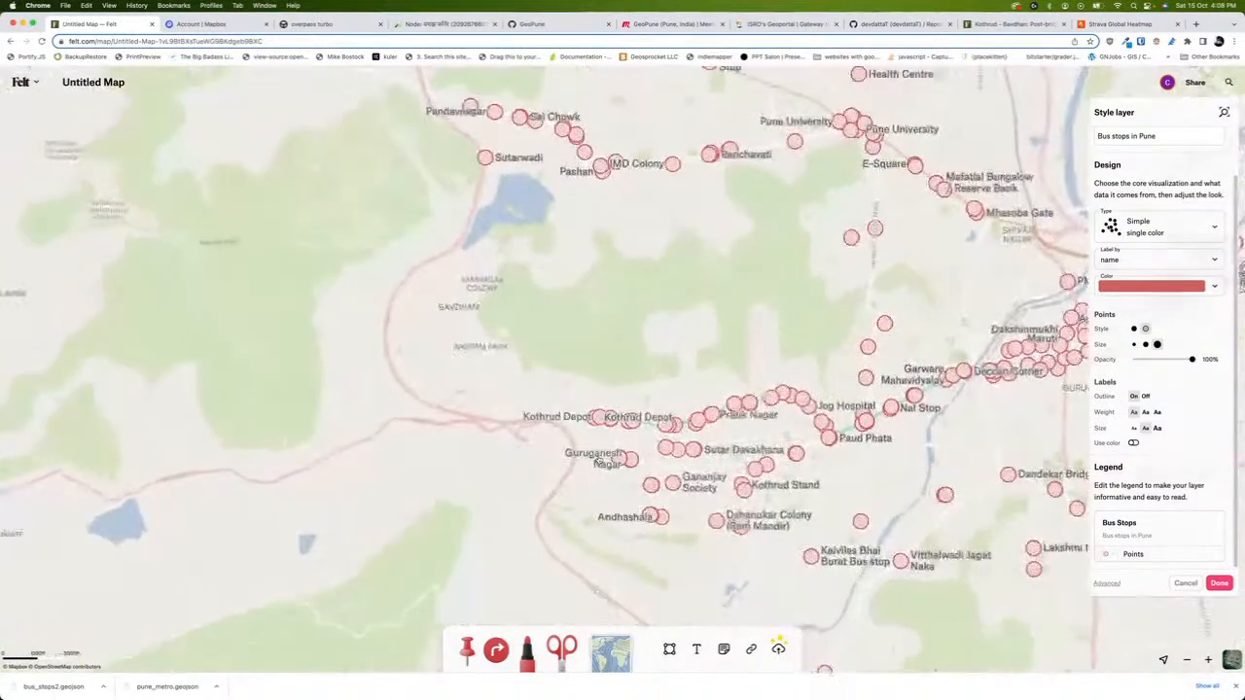
pyautogui.moveTo(785, 305); pyautogui.dragTo(521, 305)
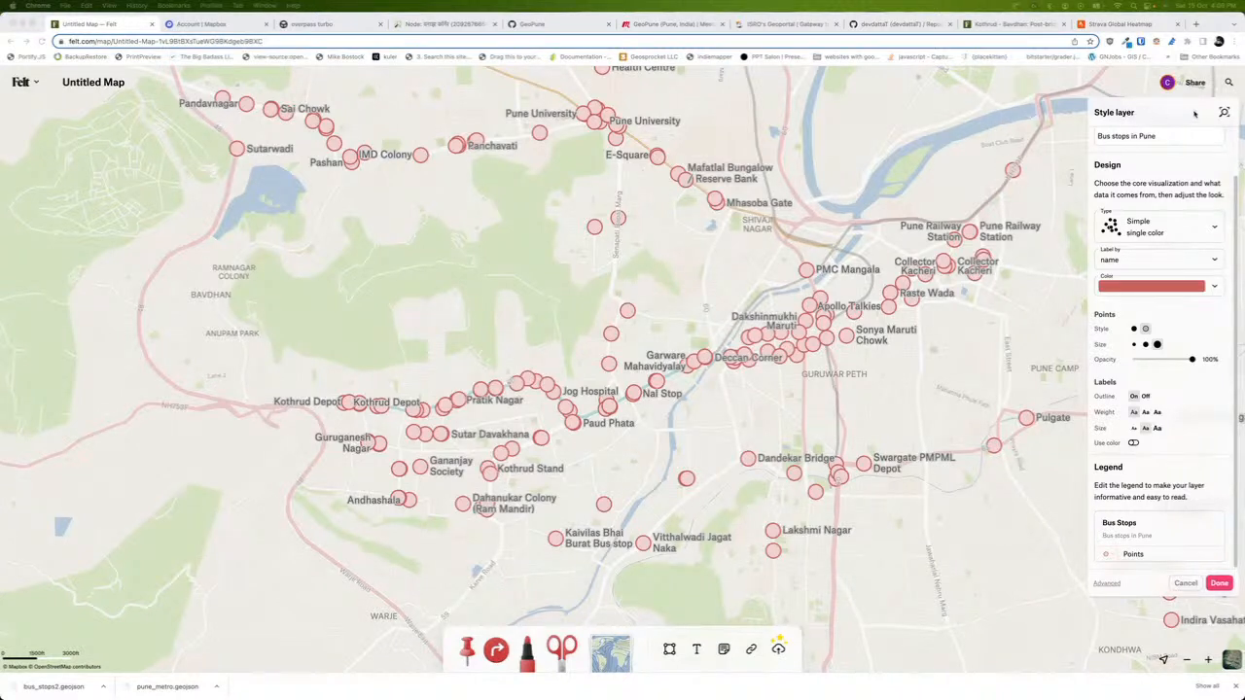
# Rename the map "Map of Pune Public Transportation"
pyautogui.click(98, 82)
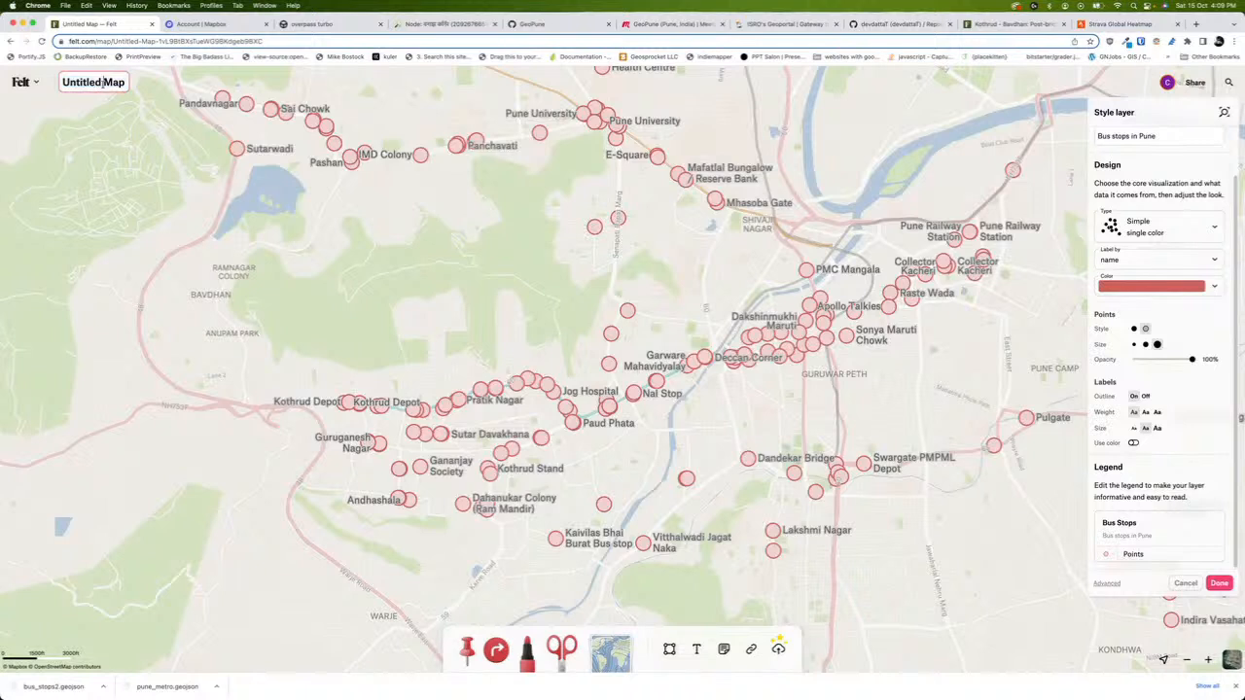
pyautogui.doubleClick(107, 82)
pyautogui.press('super+a')
pyautogui.write('Map of Pune')
pyautogui.write(' Pub;i')
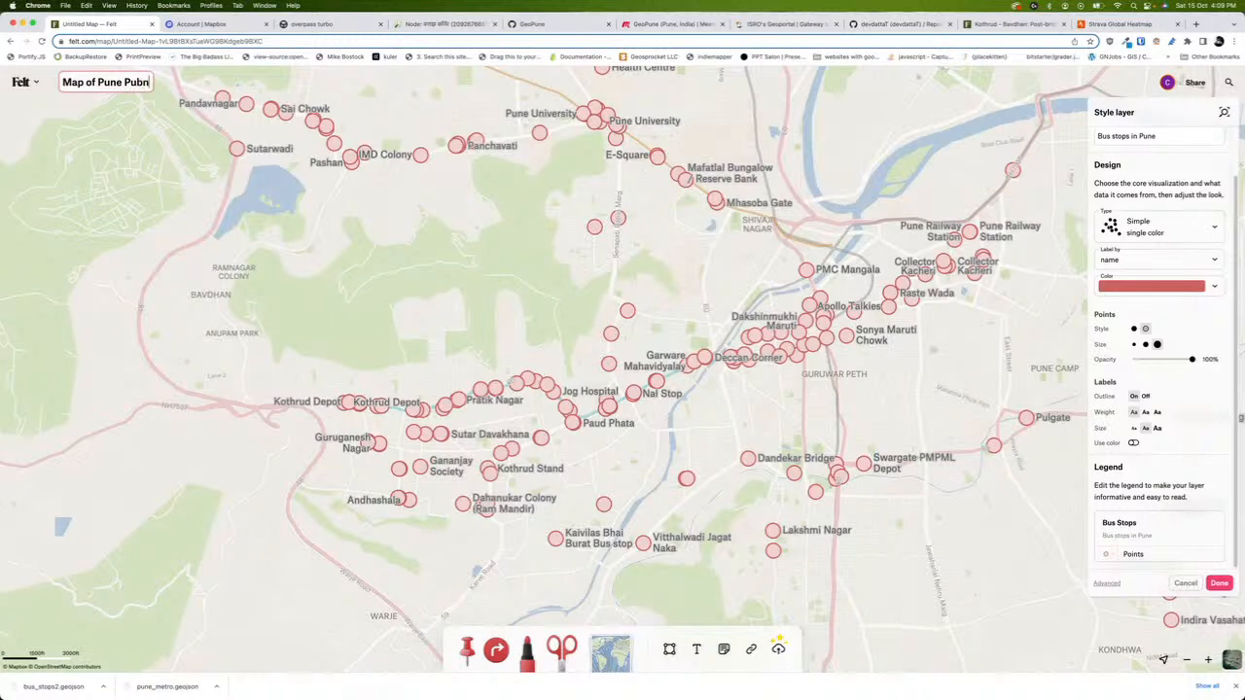
pyautogui.press('BackSpace')
pyautogui.press('BackSpace')
pyautogui.write('lic Transportation')
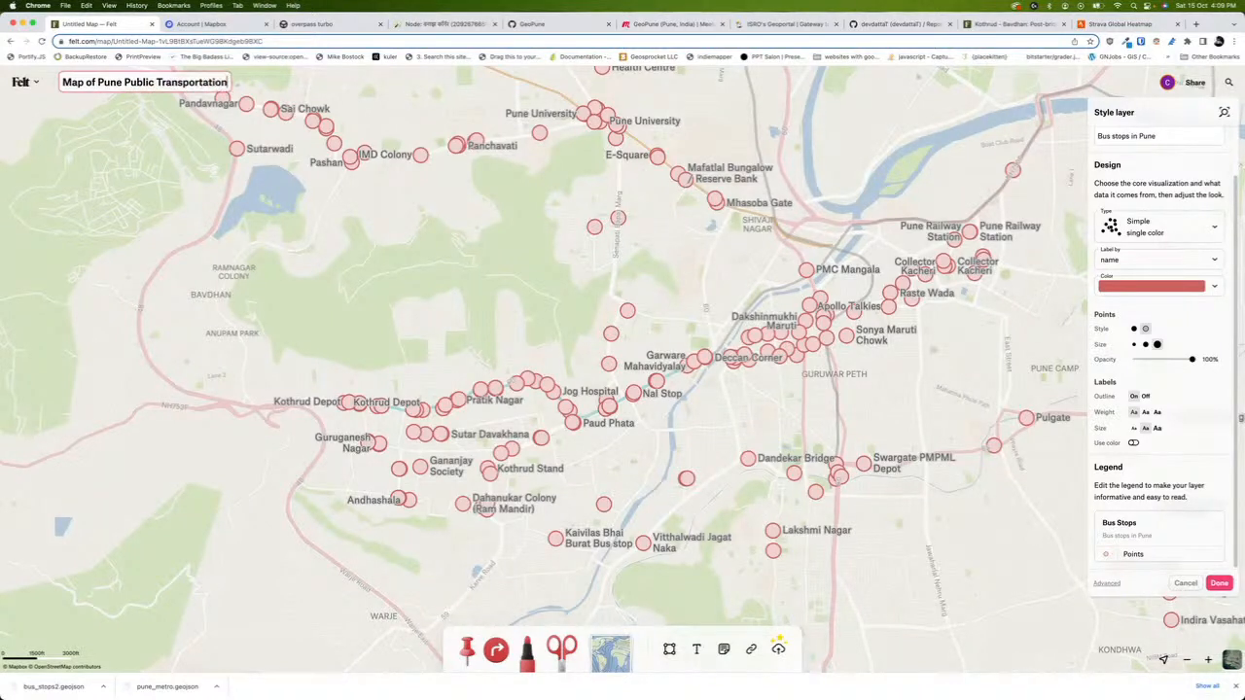
pyautogui.press('Return')
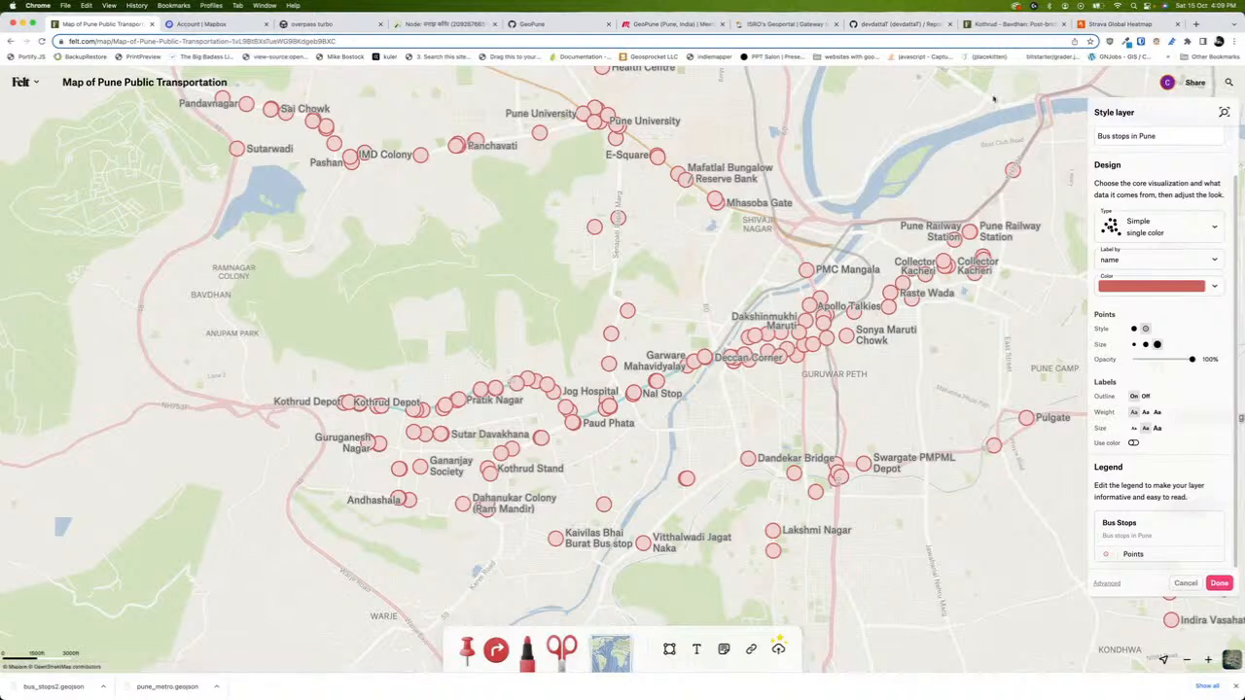
# Allow public editing of the map and copy the share link to the whole map
pyautogui.click(1195, 83)
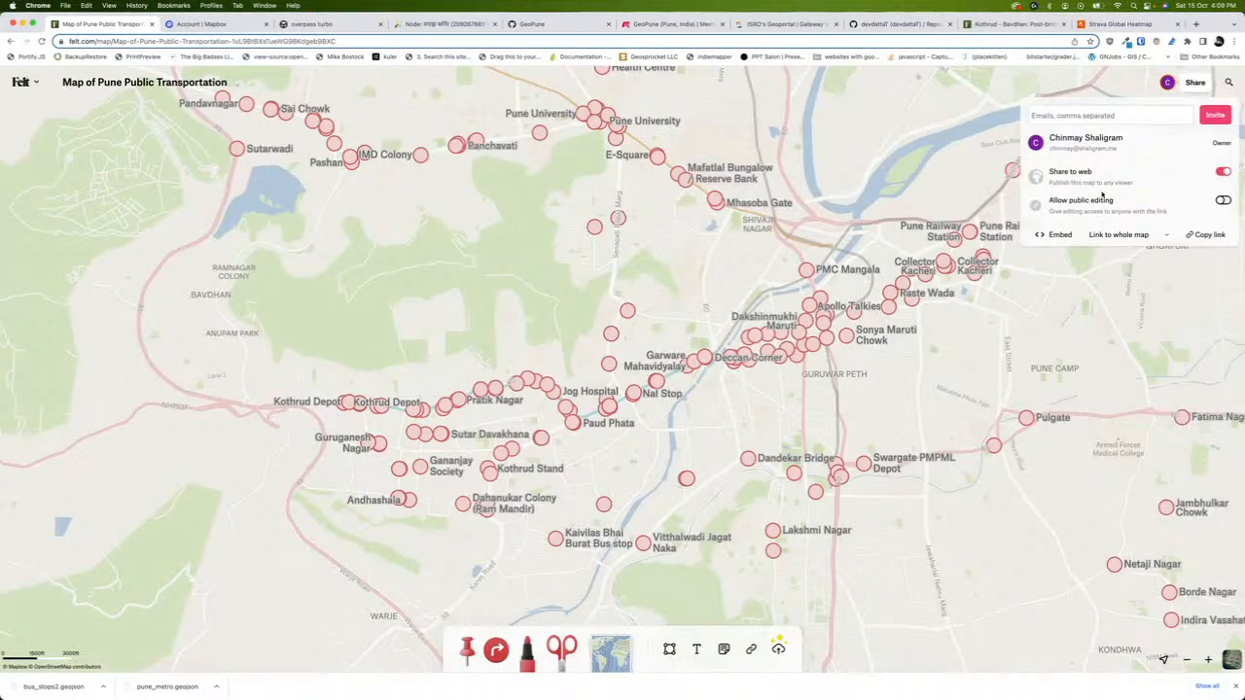
pyautogui.click(1222, 201)
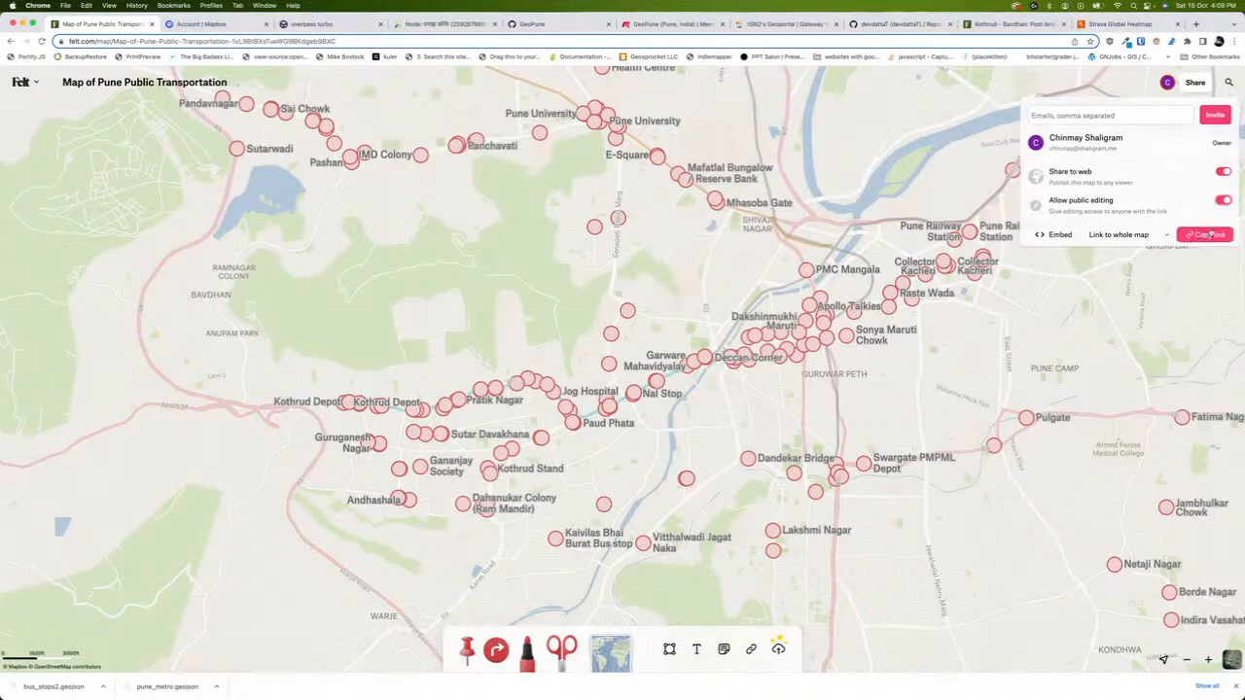
pyautogui.click(1207, 234)
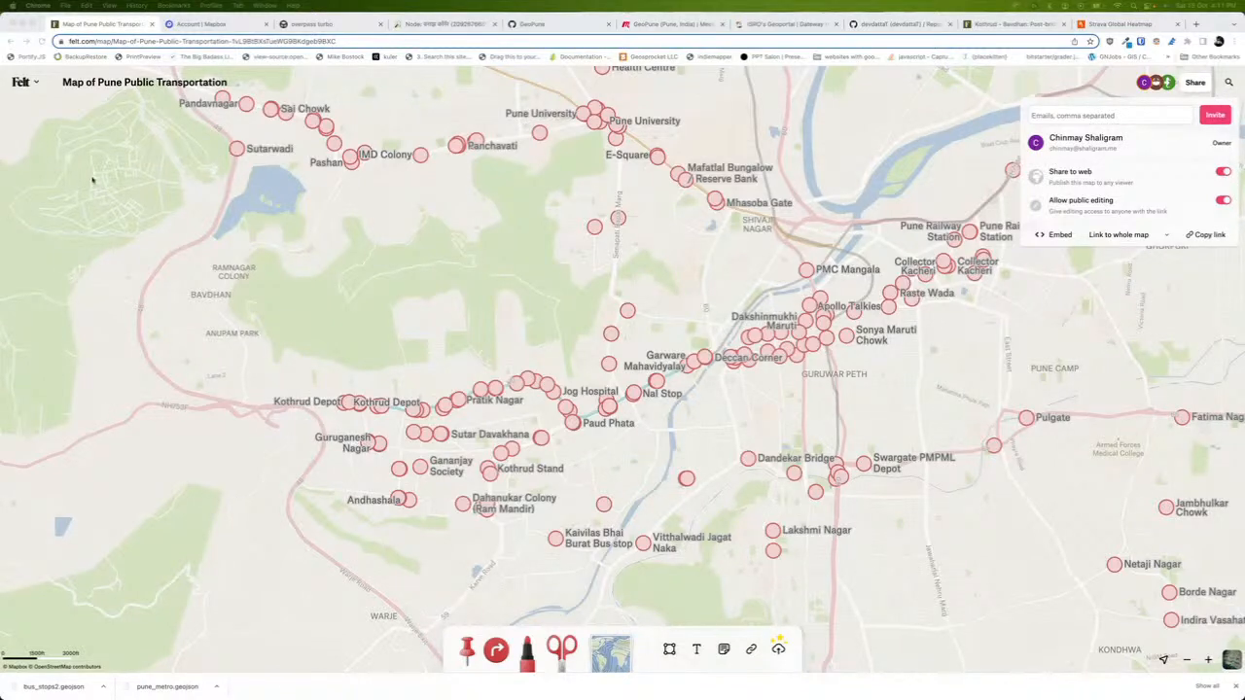
# Switch to the Mapbox account page, visit the Mapbox home page, return to the account and open Mapbox Studio
pyautogui.click(218, 25)
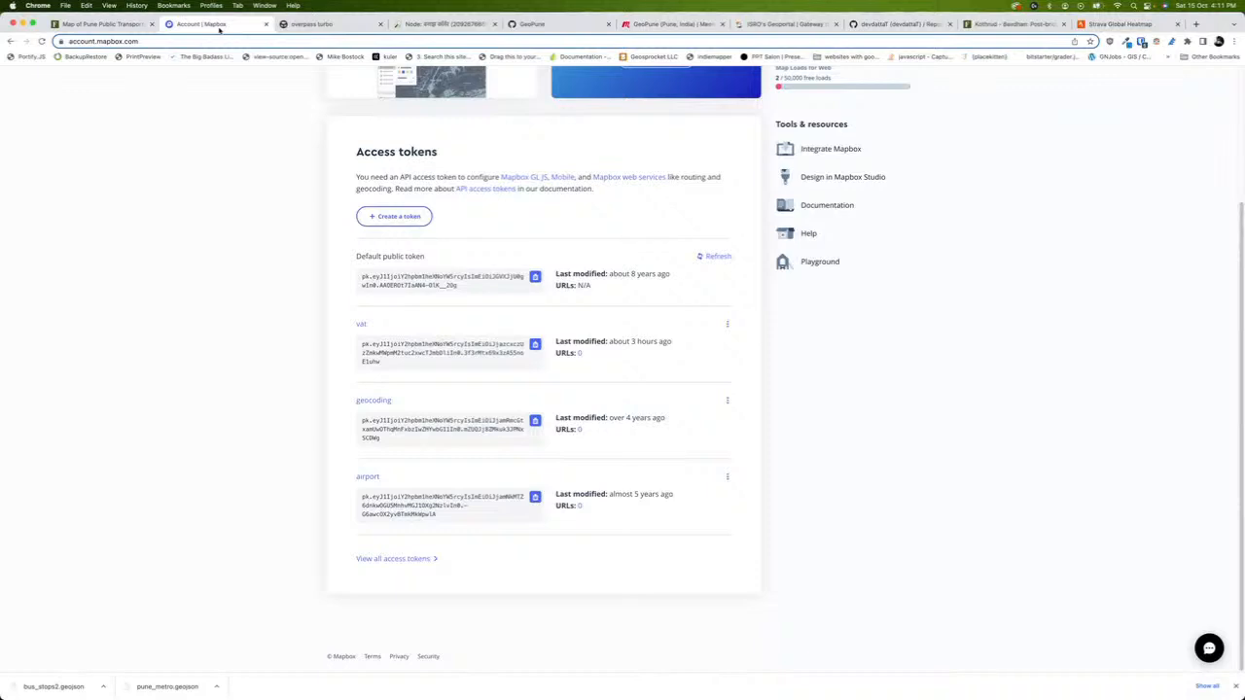
pyautogui.scroll(3, 239, 227)
pyautogui.click(387, 87)
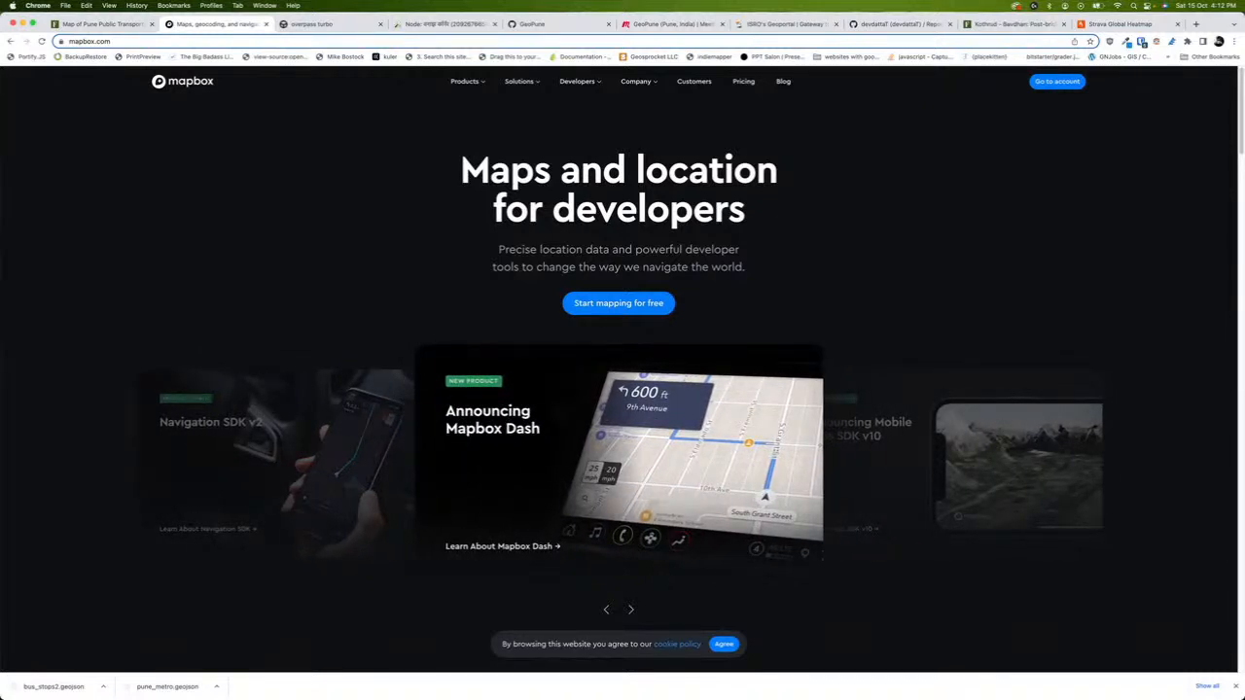
pyautogui.click(1055, 81)
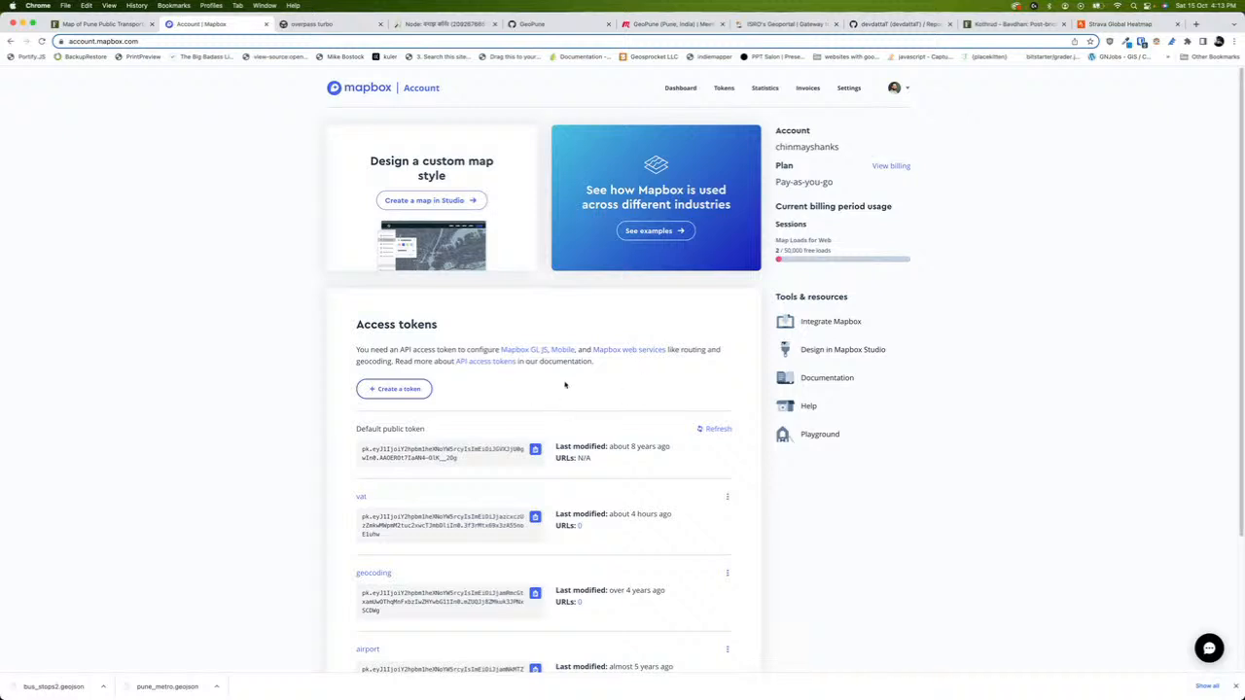
pyautogui.scroll(-1, 569, 384)
pyautogui.scroll(1, 521, 460)
pyautogui.click(906, 88)
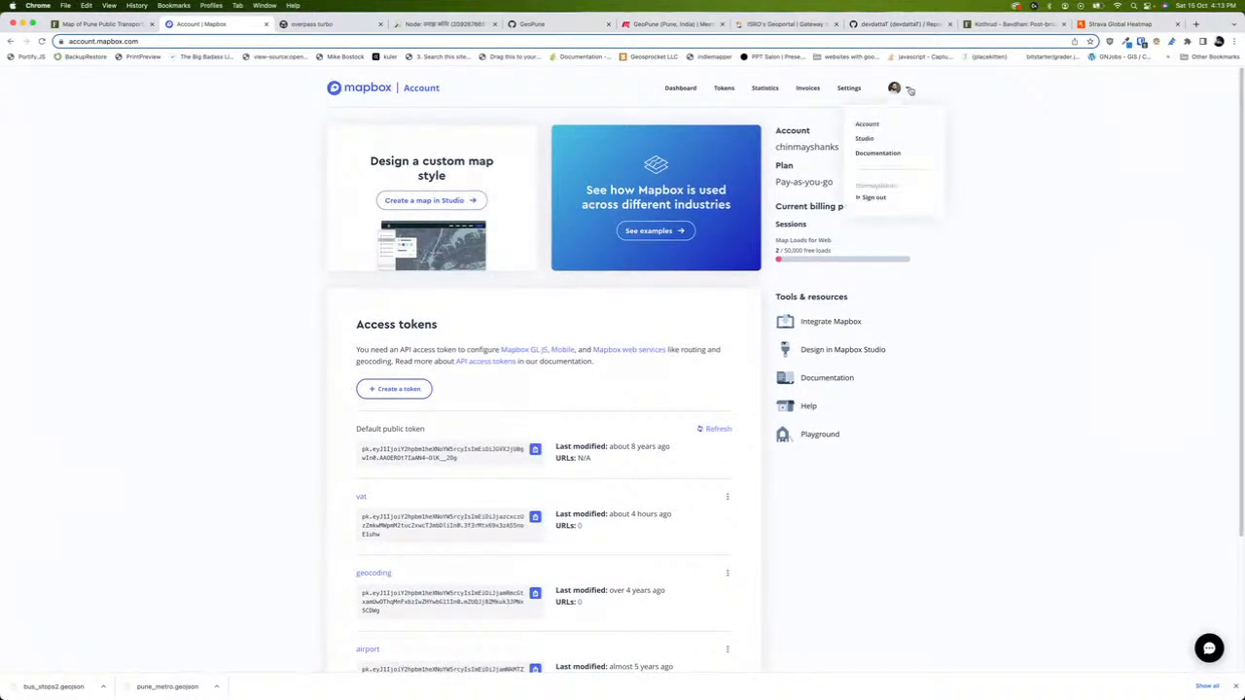
pyautogui.click(865, 139)
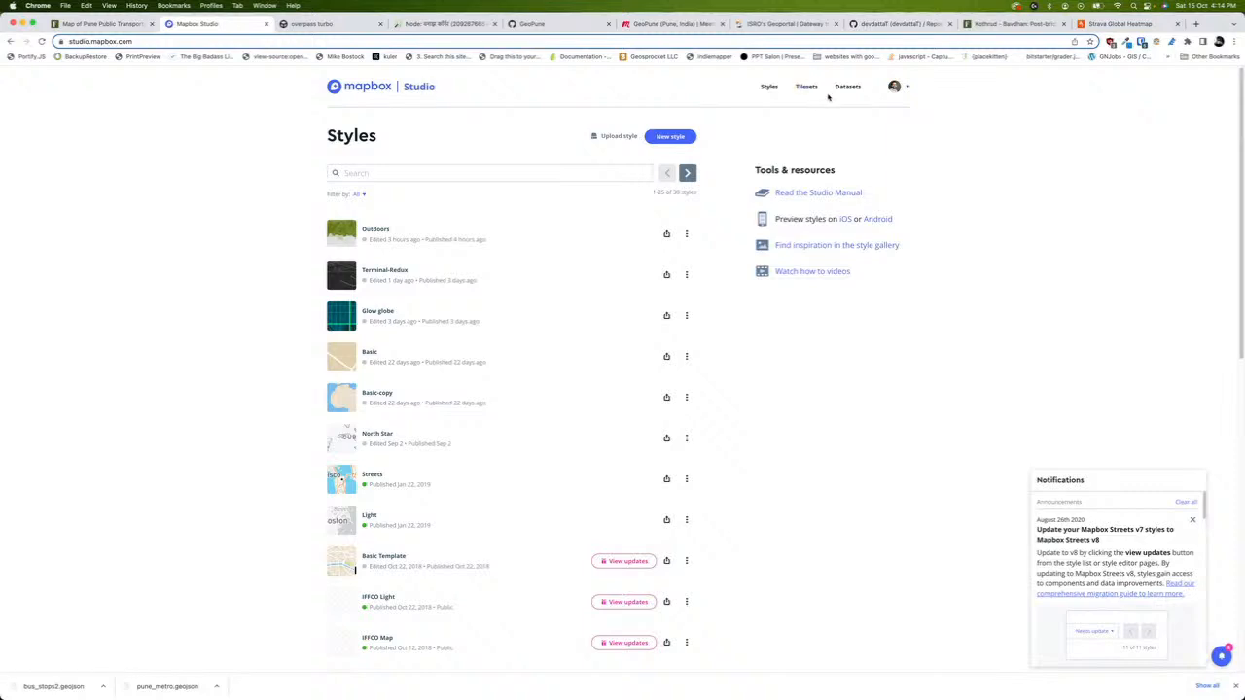
# Look through the existing styles and tilesets, and check the file upload options for a new tileset
pyautogui.scroll(-5, 564, 233)
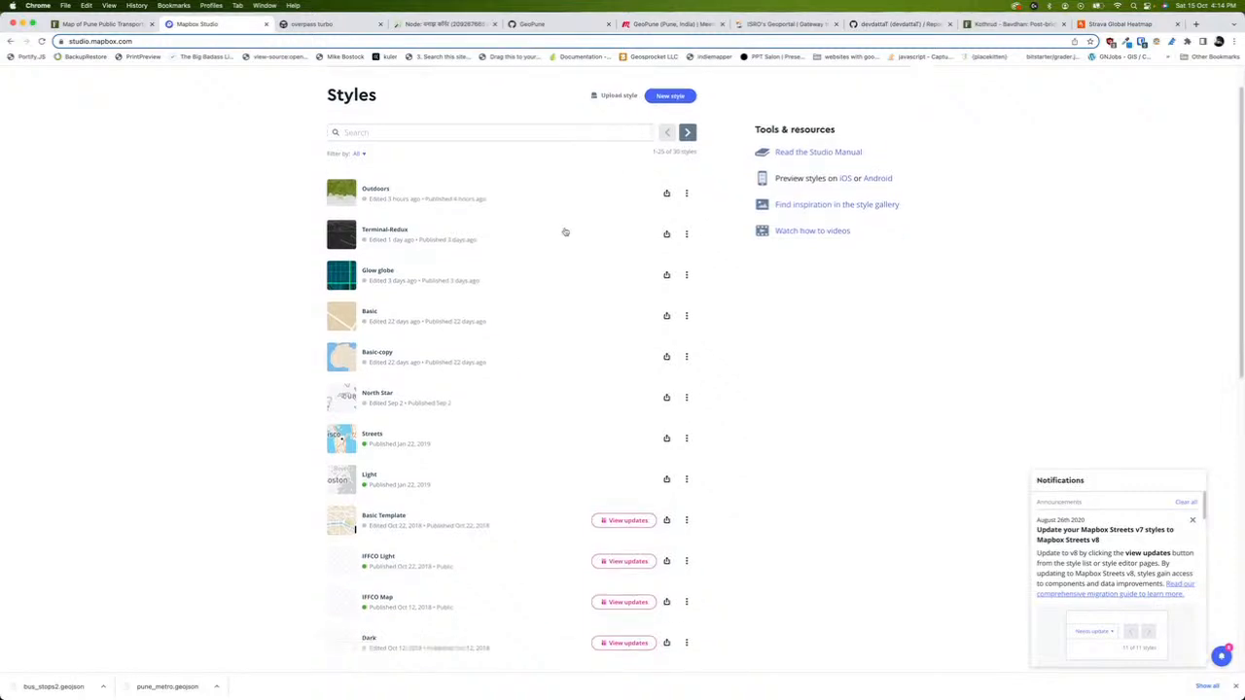
pyautogui.scroll(10, 510, 321)
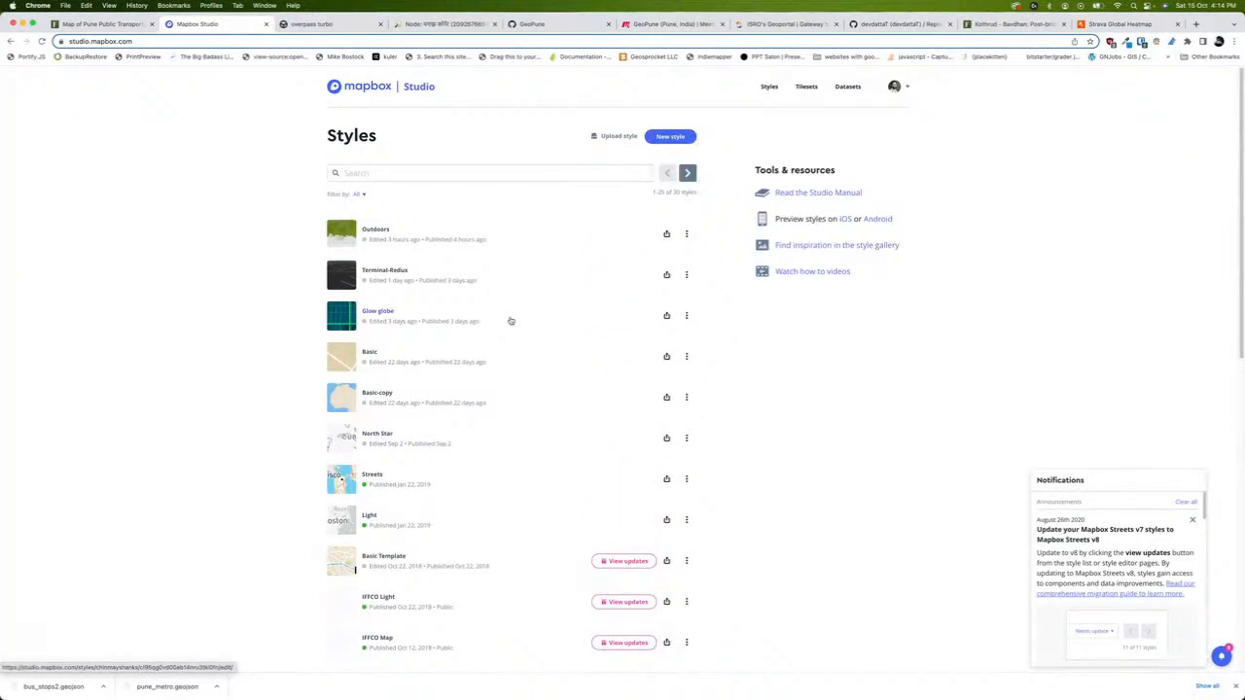
pyautogui.click(808, 88)
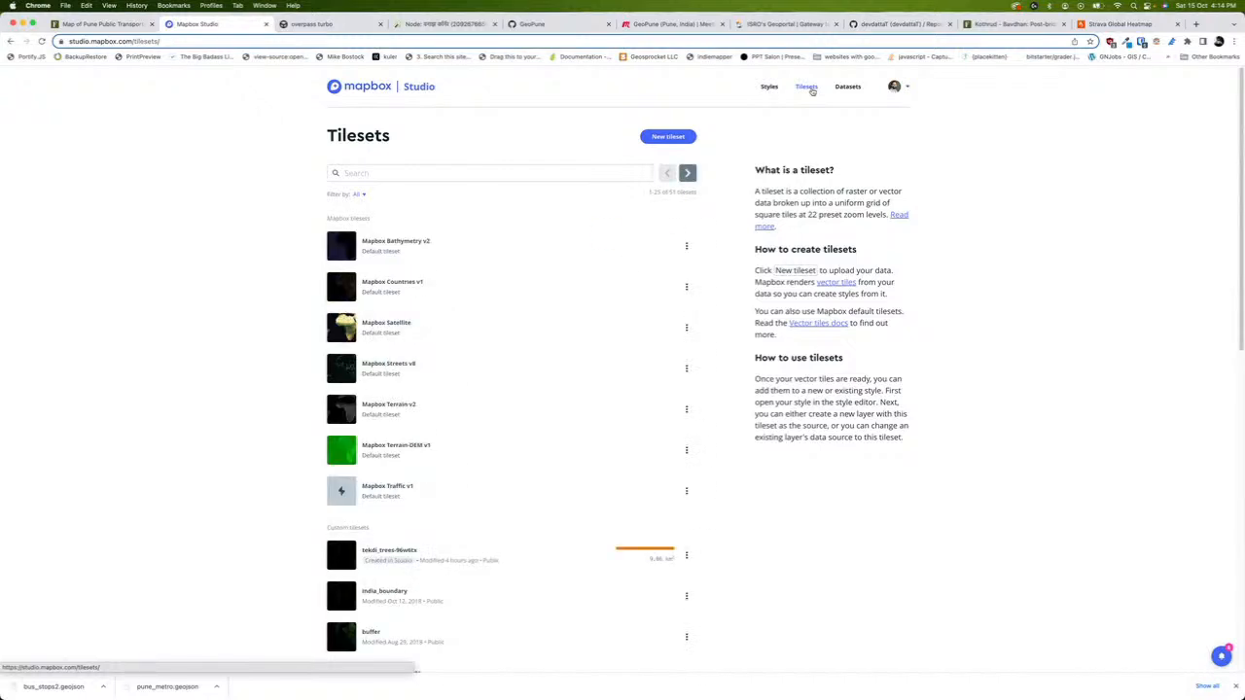
pyautogui.scroll(-5, 542, 402)
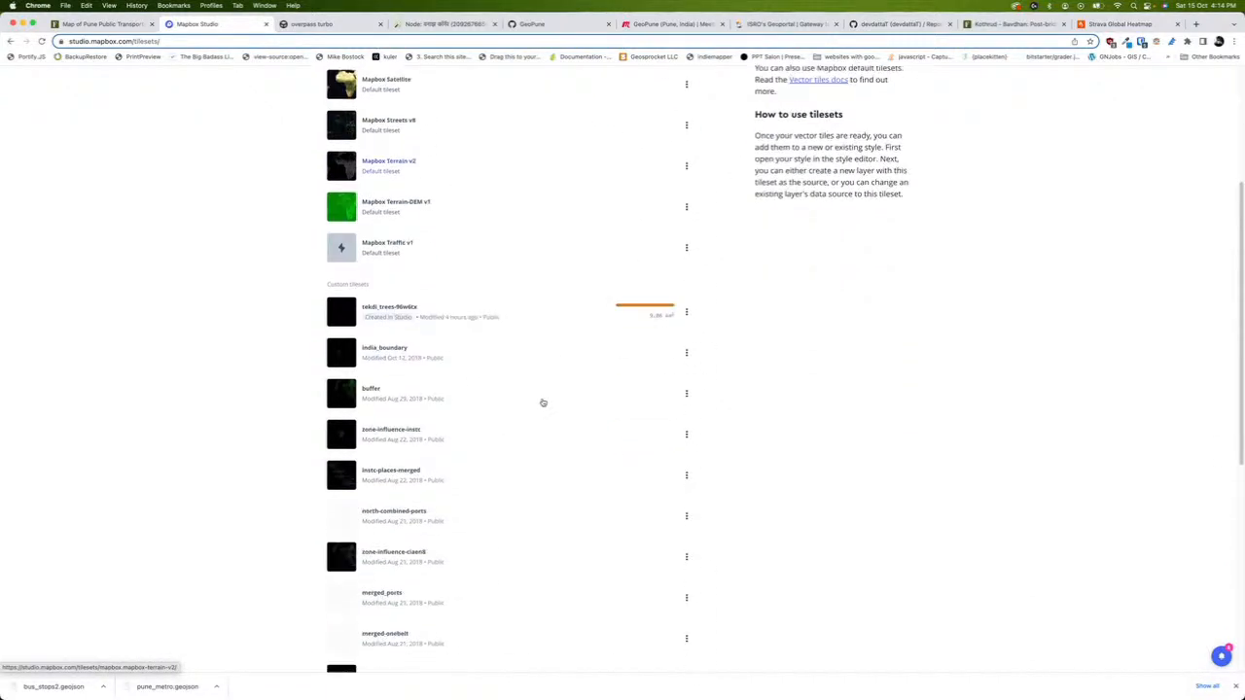
pyautogui.scroll(-5, 542, 402)
pyautogui.scroll(10, 543, 402)
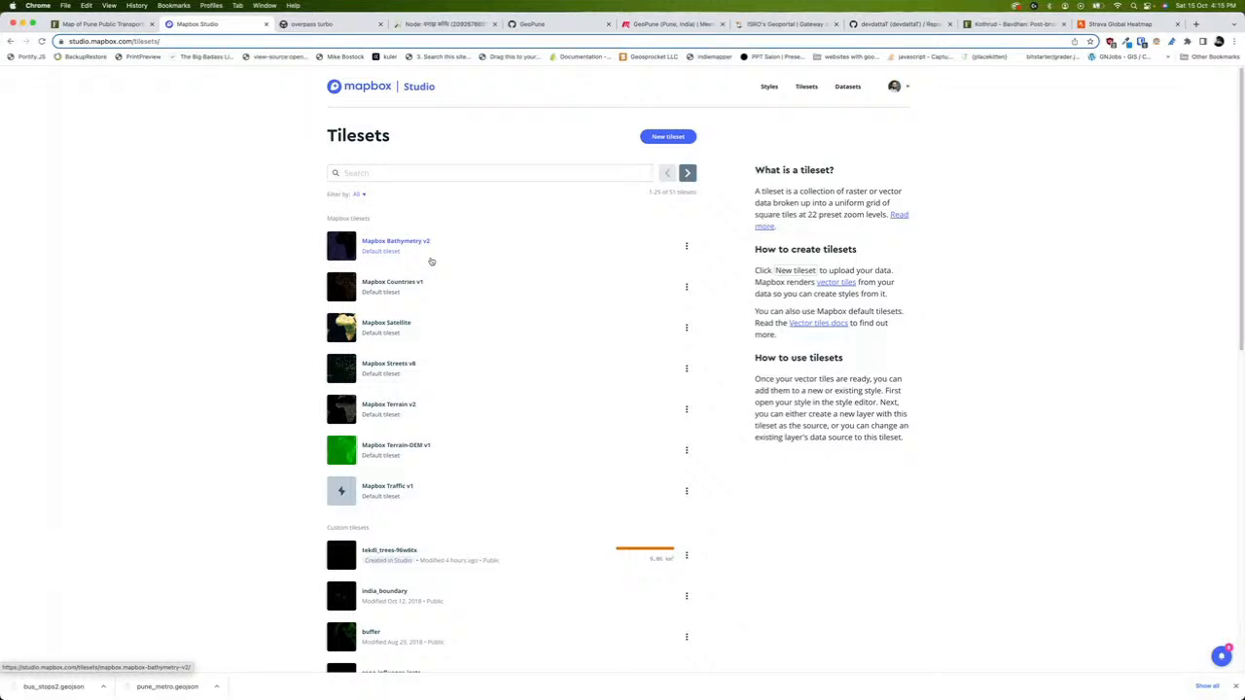
pyautogui.scroll(-1, 645, 502)
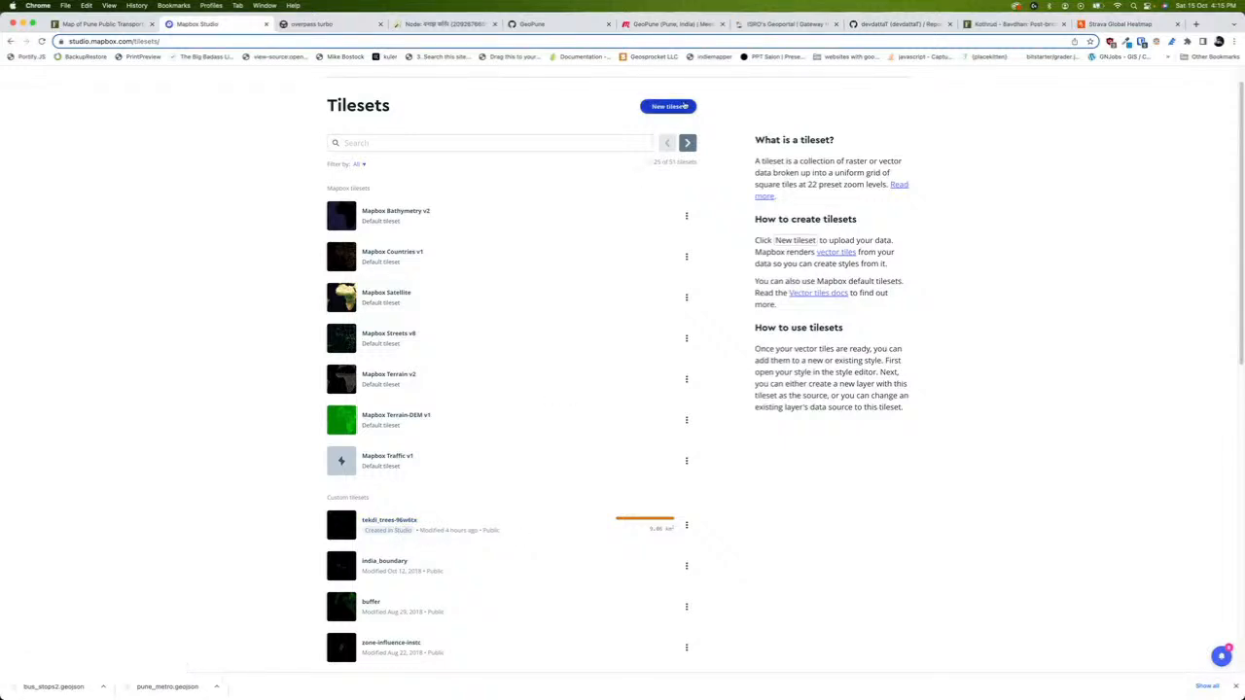
pyautogui.click(667, 106)
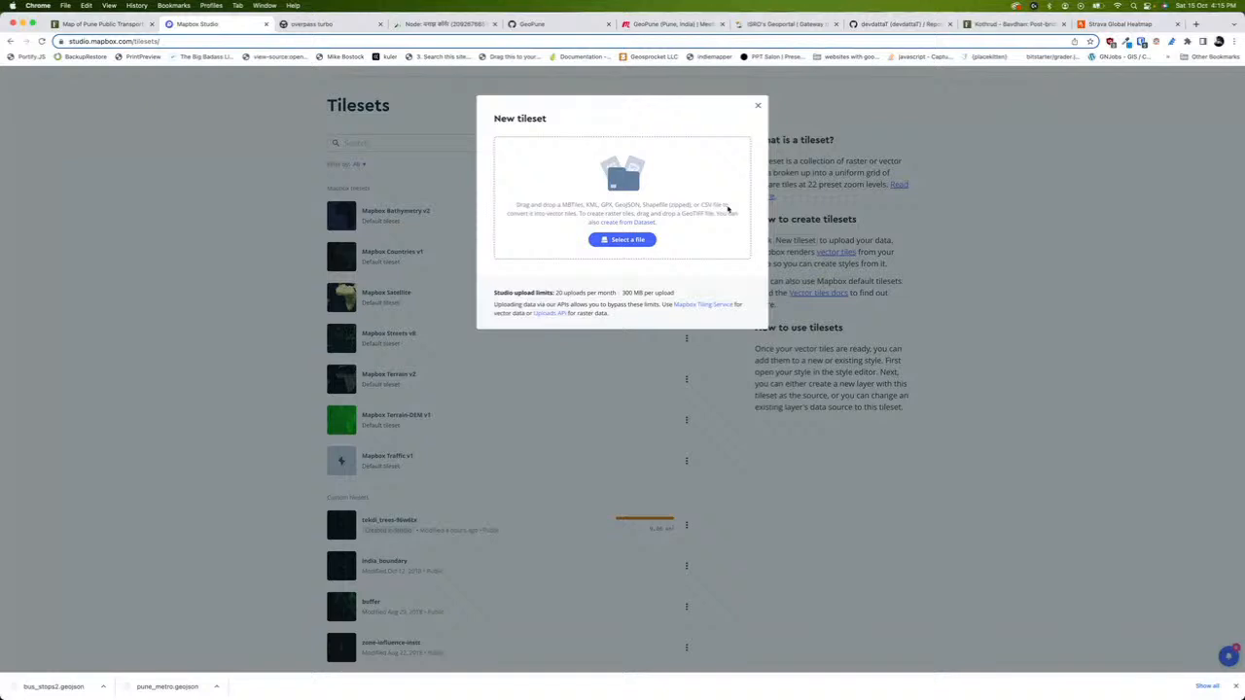
pyautogui.click(986, 290)
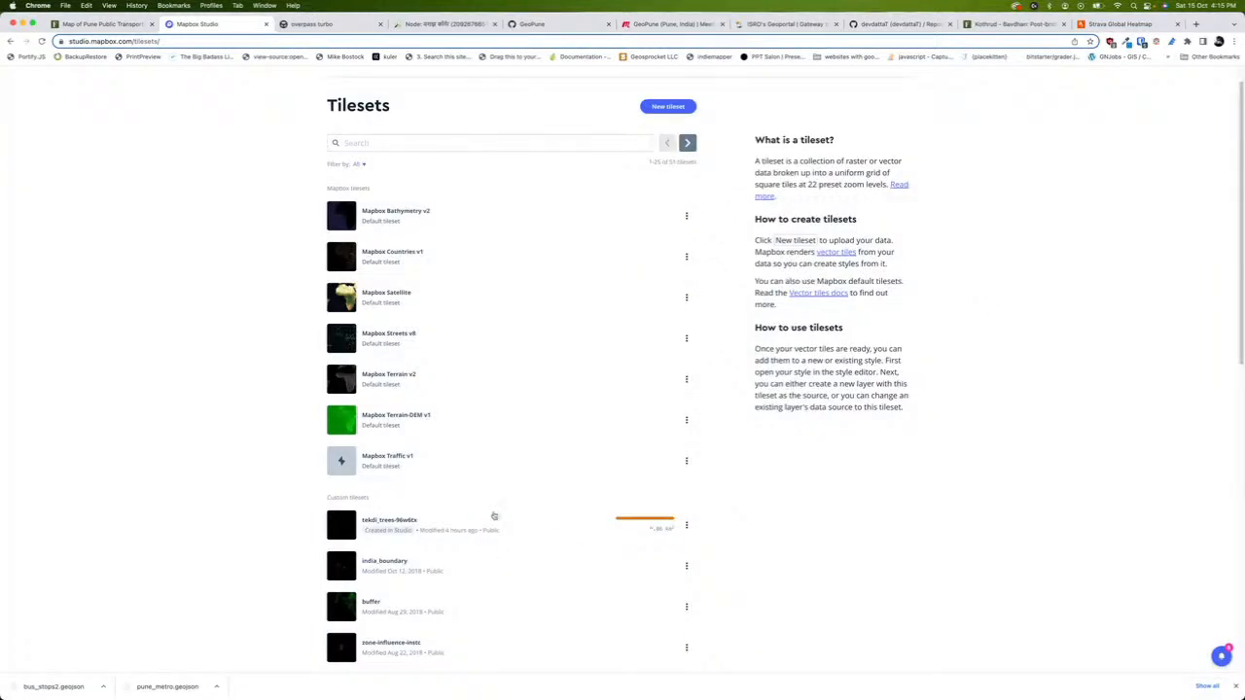
# Show the options of the tekdi_trees-96w6tx tileset and copy its tileset ID
pyautogui.click(685, 525)
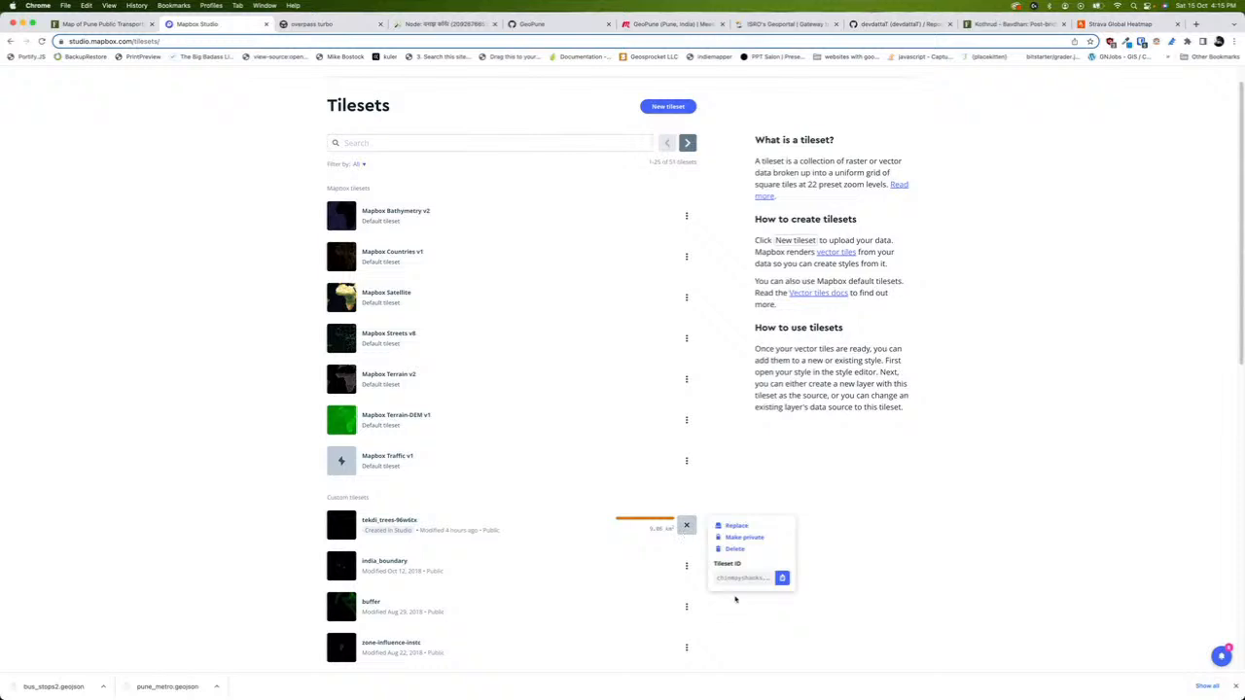
pyautogui.click(781, 578)
pyautogui.moveTo(714, 563); pyautogui.dragTo(735, 567)
pyautogui.click(842, 531)
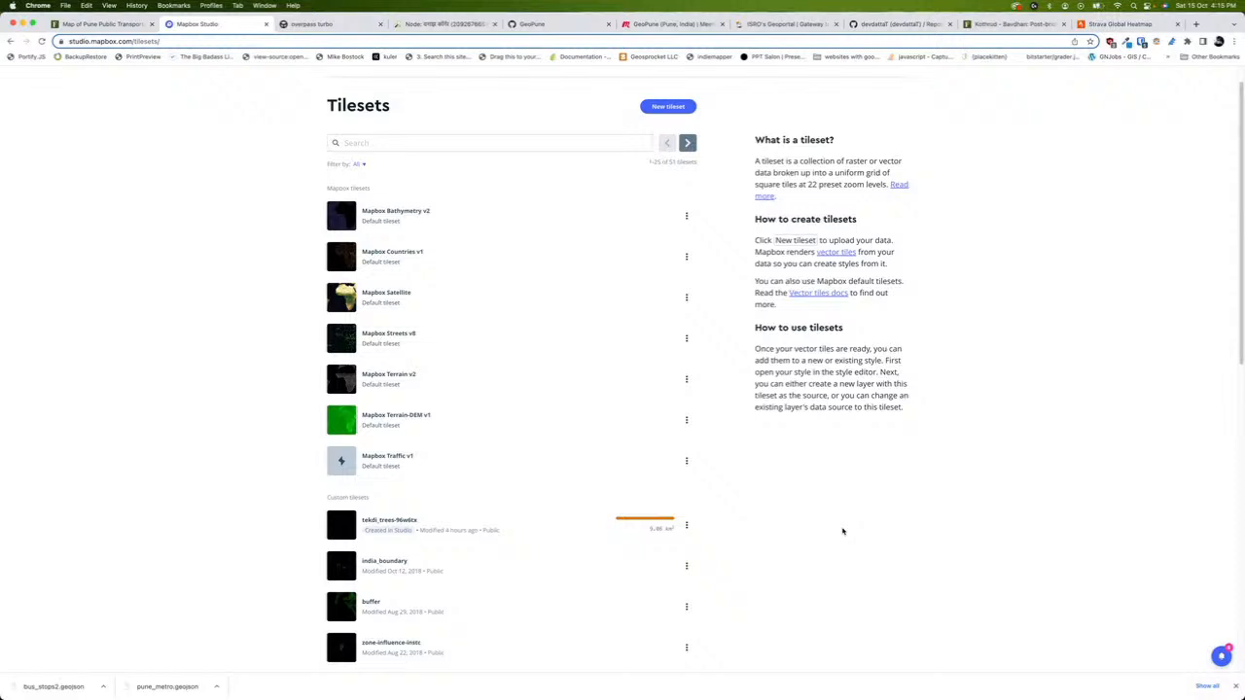
# Glance at the GeoPune repositories on GitHub, then return to Mapbox Studio and view the datasets list
pyautogui.click(549, 24)
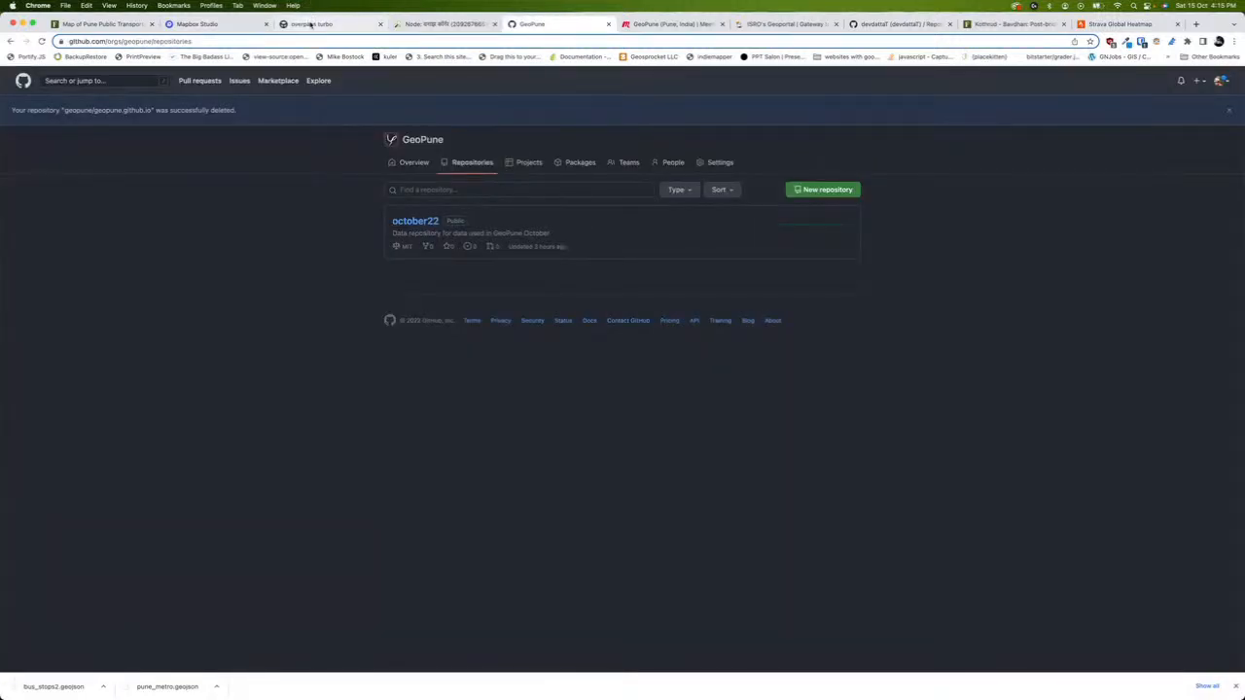
pyautogui.click(200, 24)
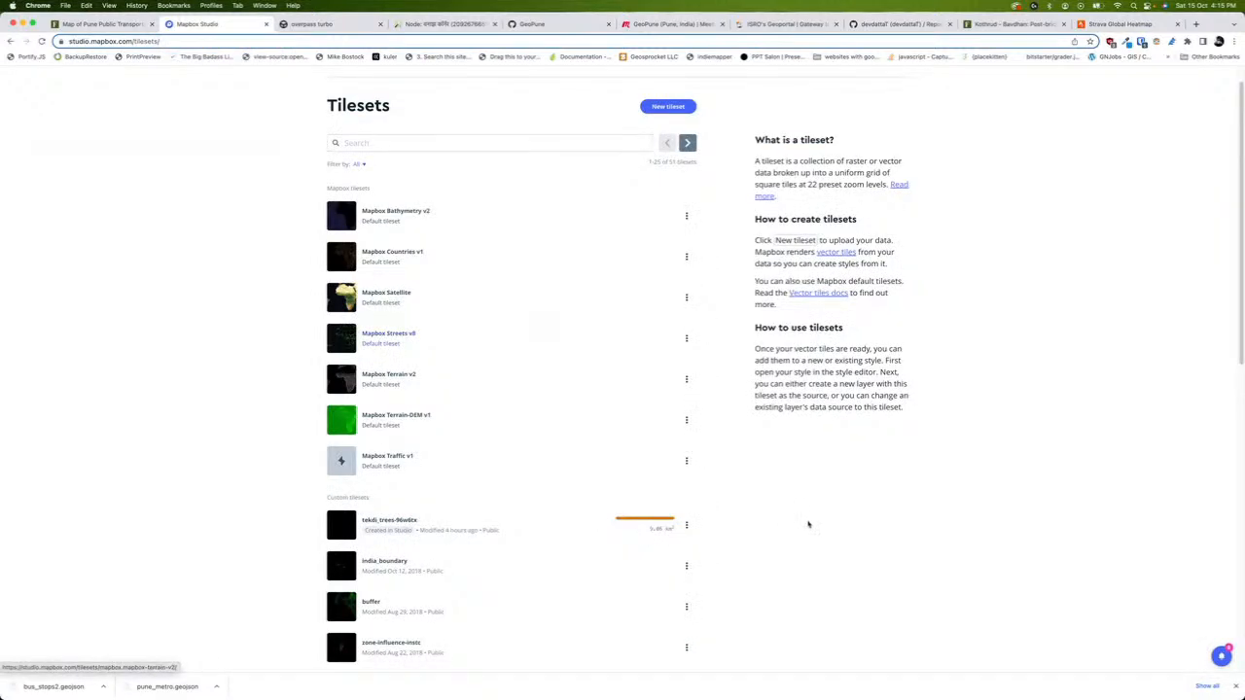
pyautogui.scroll(1, 806, 525)
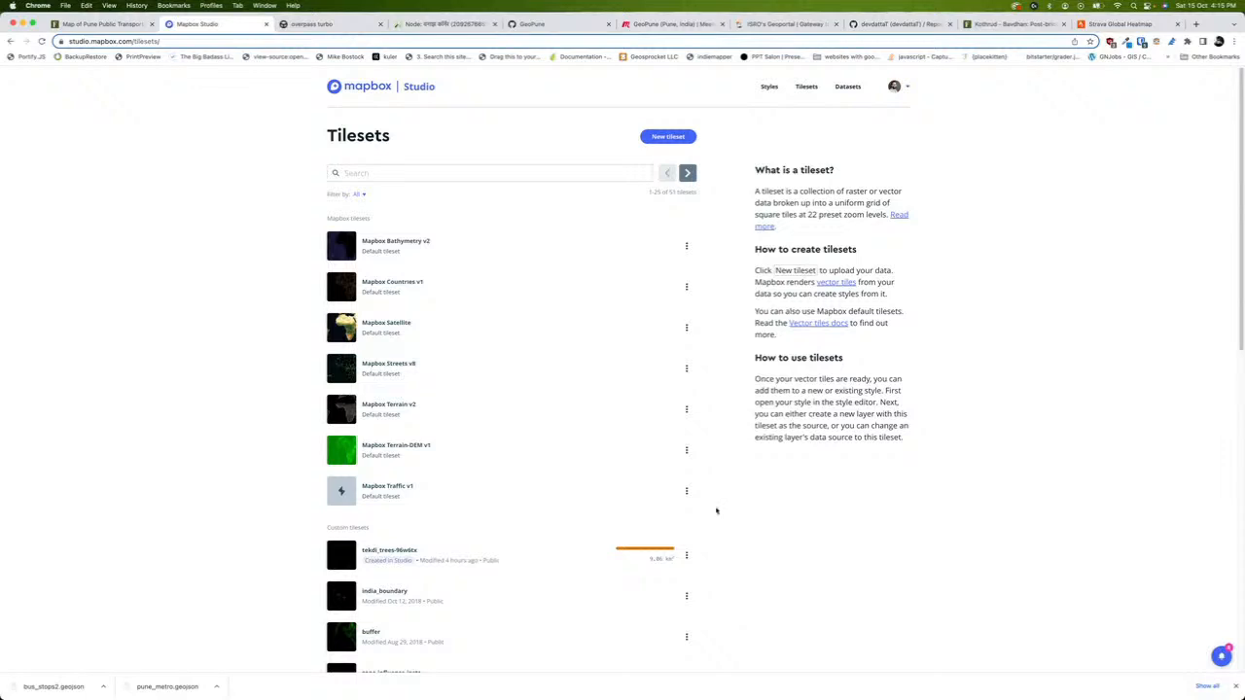
pyautogui.click(839, 89)
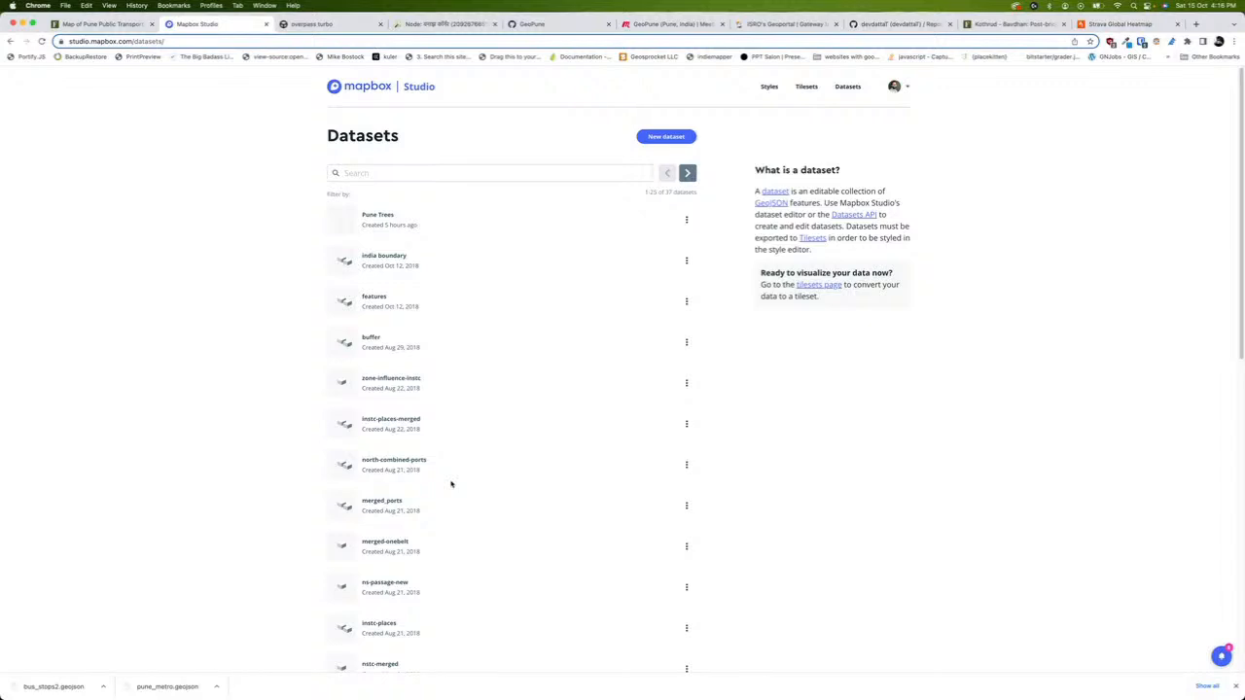
# Start a new style and preview the Chilled and Galaxy variations of the Basic template
pyautogui.click(769, 88)
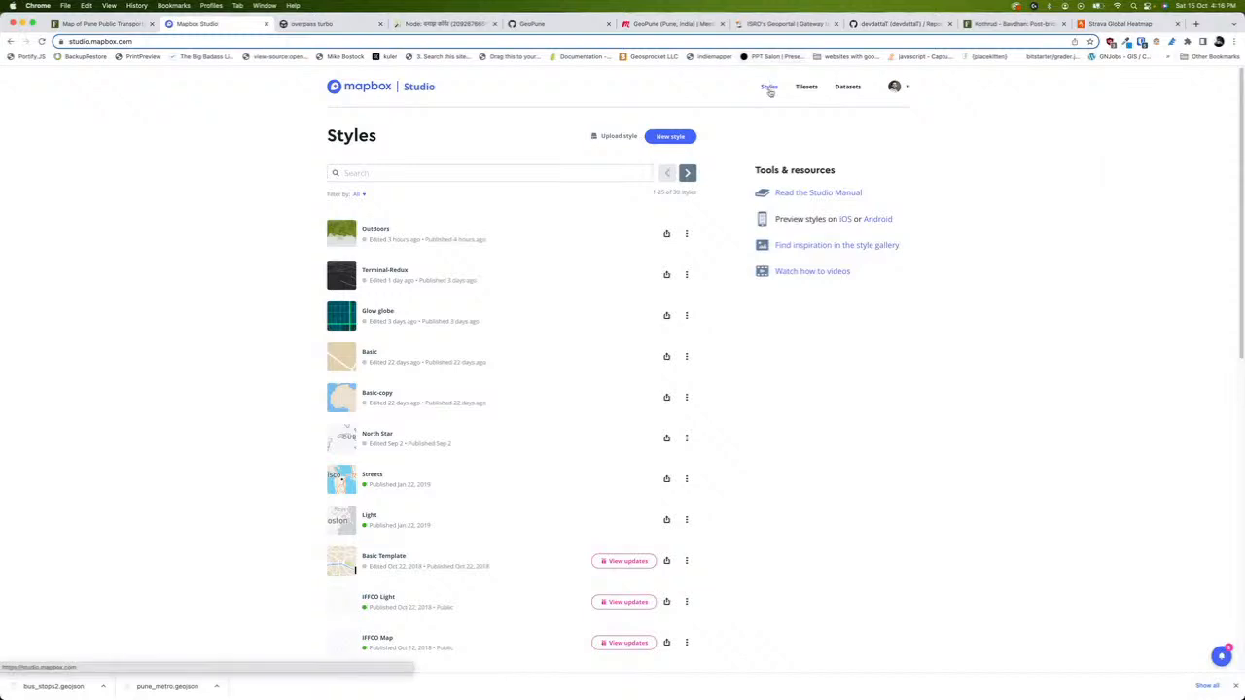
pyautogui.click(683, 138)
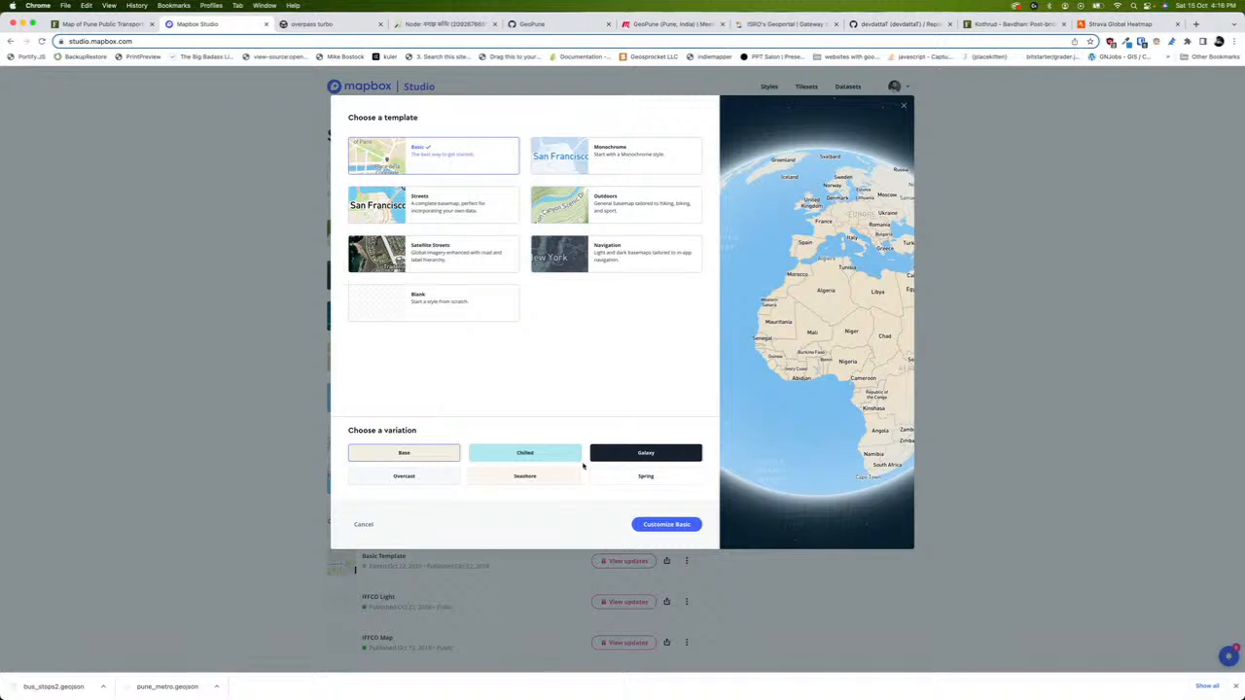
pyautogui.click(545, 457)
pyautogui.click(622, 453)
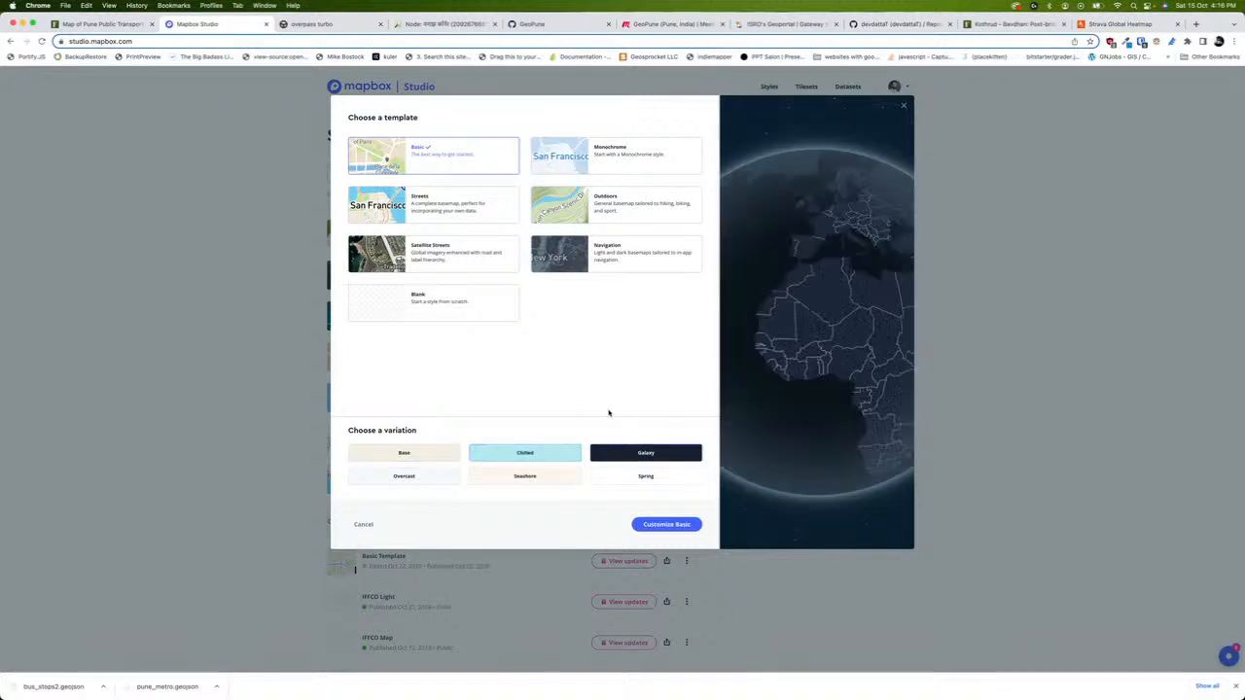
# Choose the Outdoors template, preview it over Pune, and create the customizable style from it
pyautogui.click(621, 215)
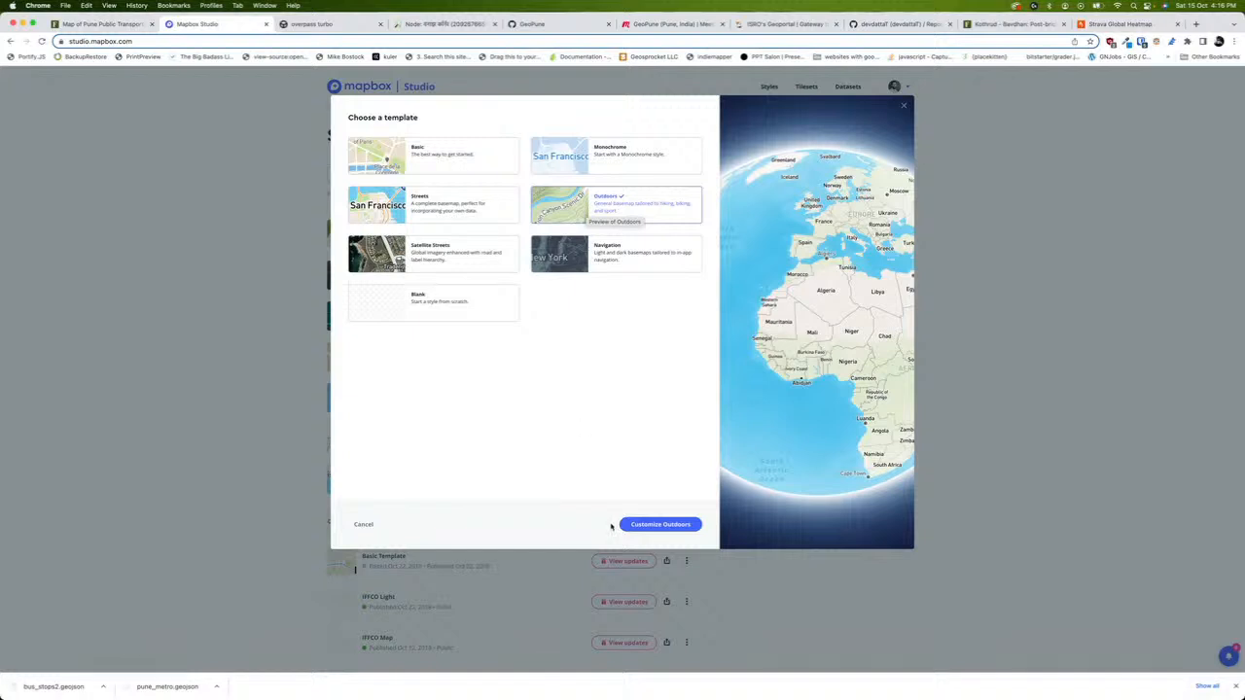
pyautogui.moveTo(888, 327); pyautogui.dragTo(834, 332)
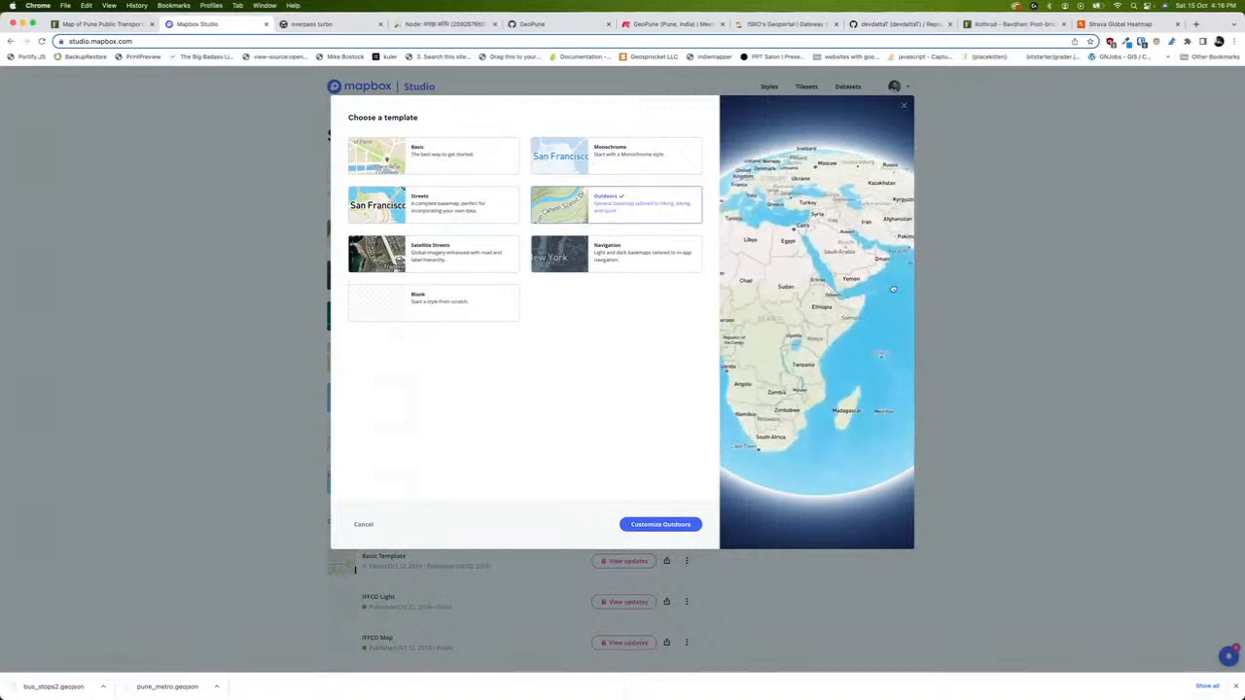
pyautogui.scroll(5, 876, 299)
pyautogui.scroll(10, 876, 300)
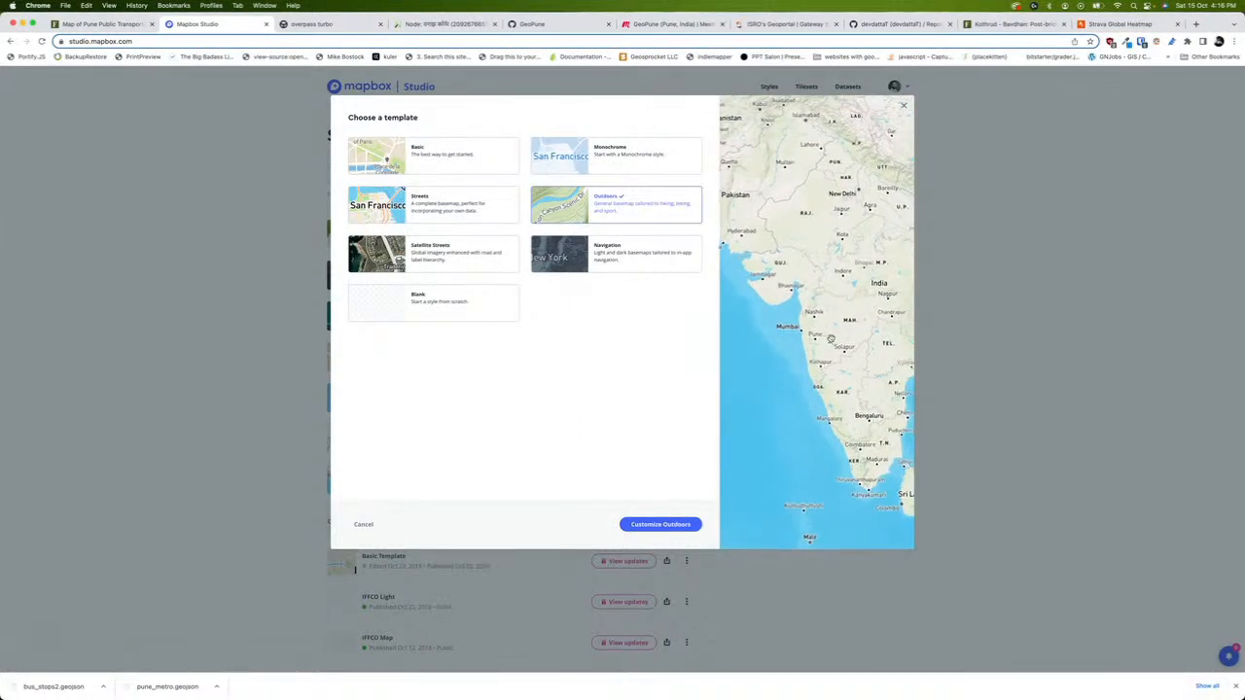
pyautogui.scroll(8, 841, 288)
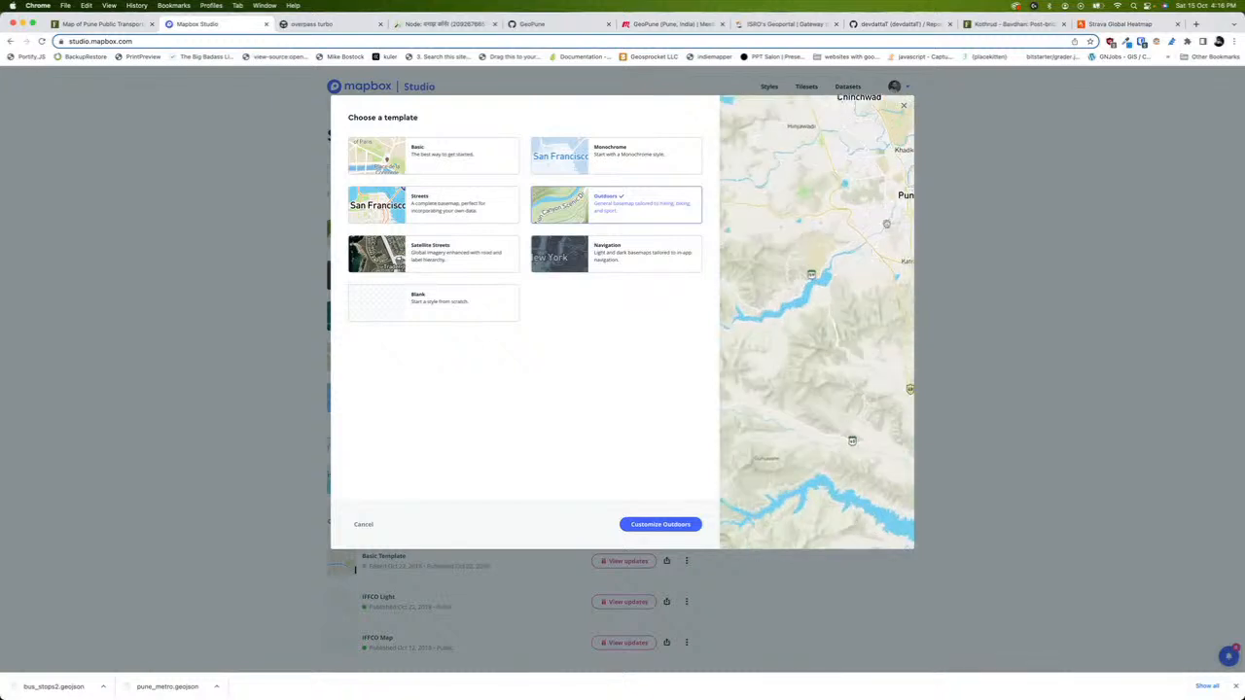
pyautogui.scroll(5, 783, 319)
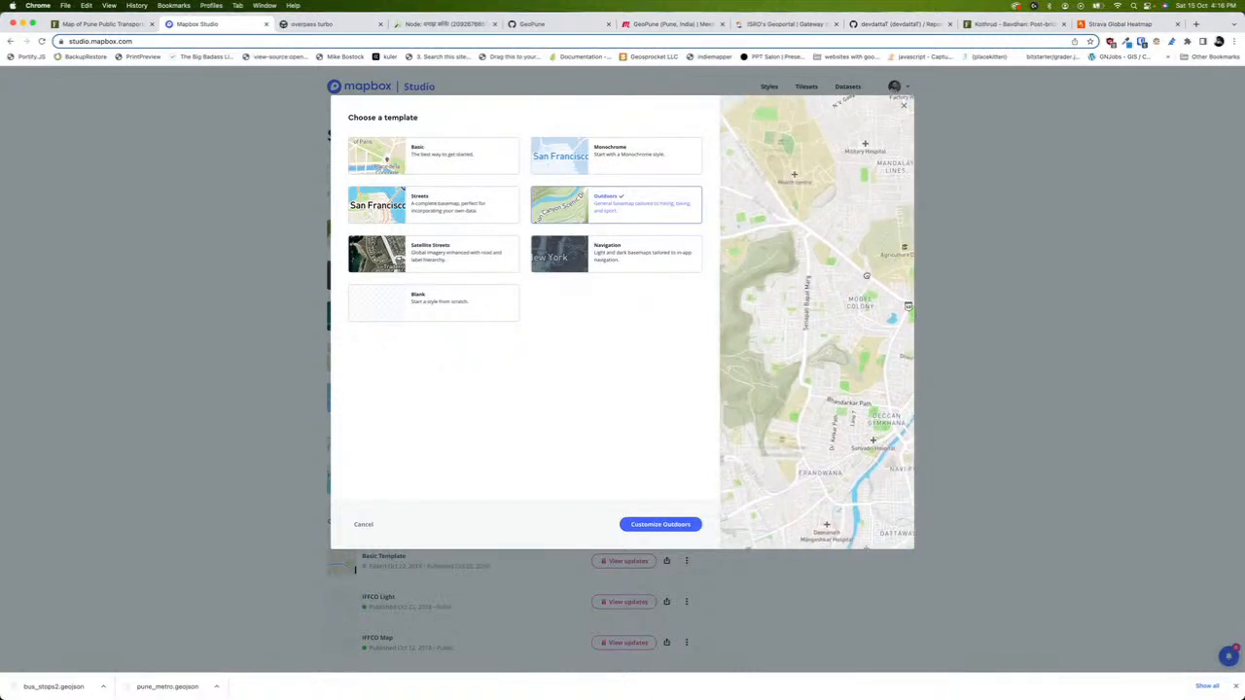
pyautogui.click(666, 525)
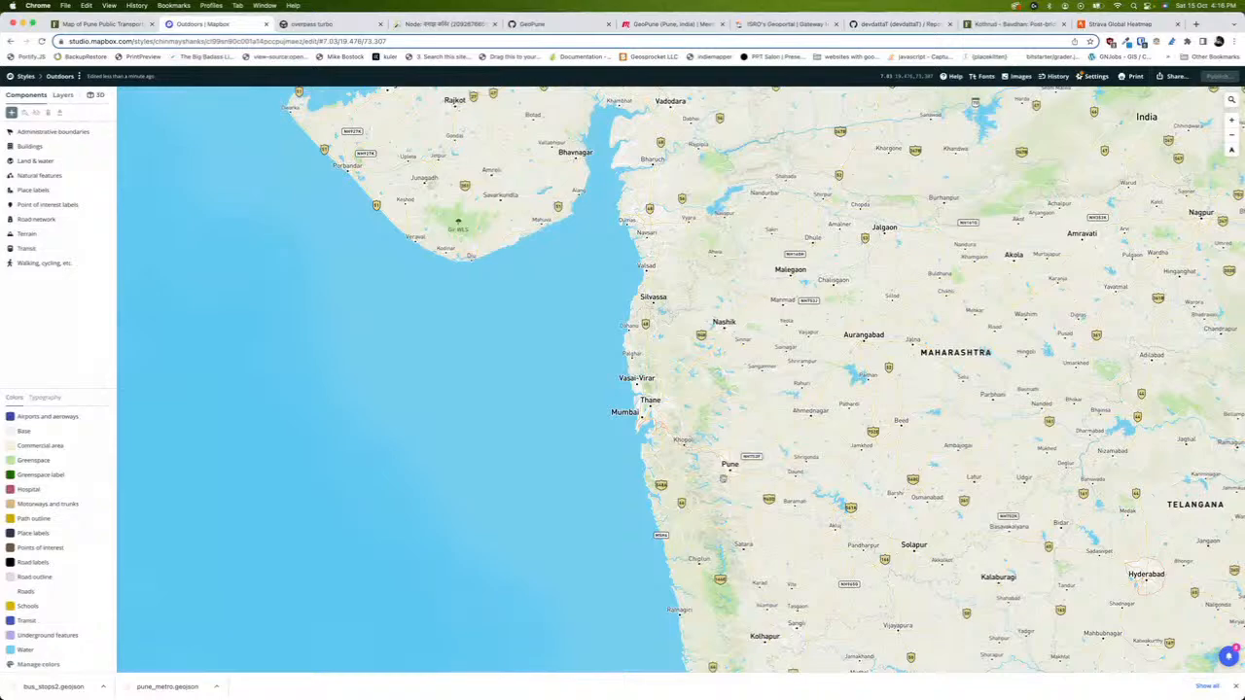
# Examine how the Outdoors style renders trails, contours and roads around the Vetal Tekdi Forest Area in Pune
pyautogui.scroll(5, 748, 445)
pyautogui.scroll(10, 729, 429)
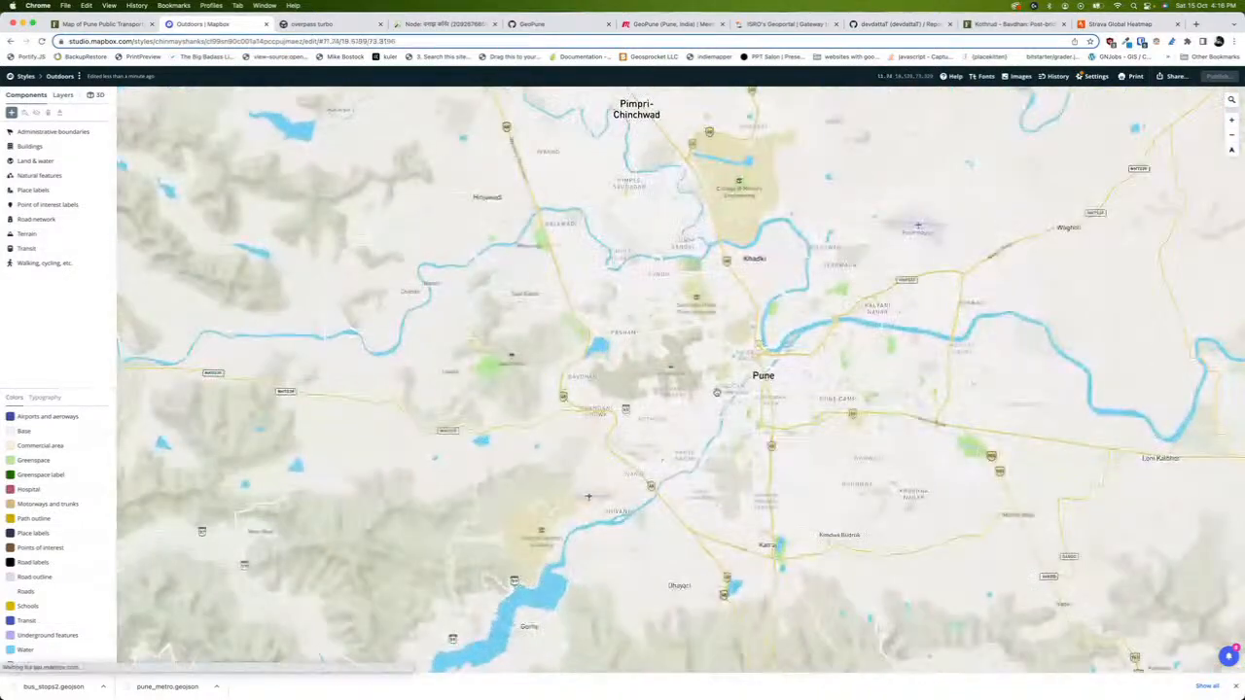
pyautogui.scroll(8, 630, 427)
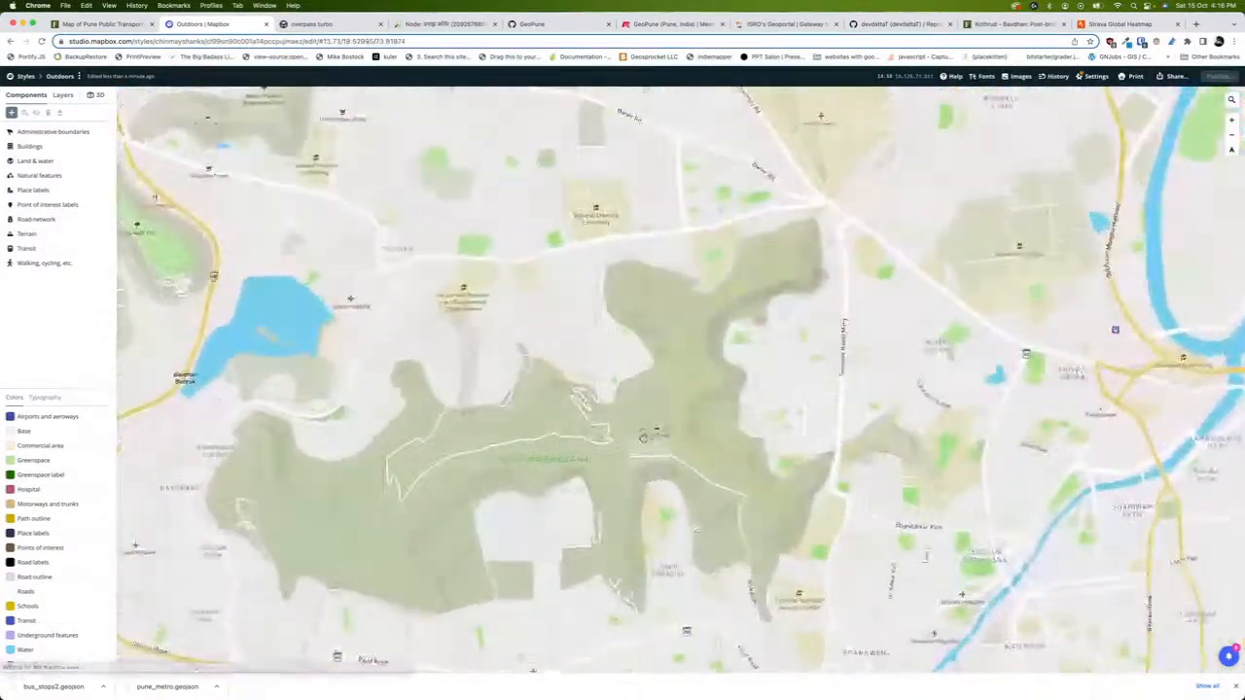
pyautogui.scroll(5, 680, 416)
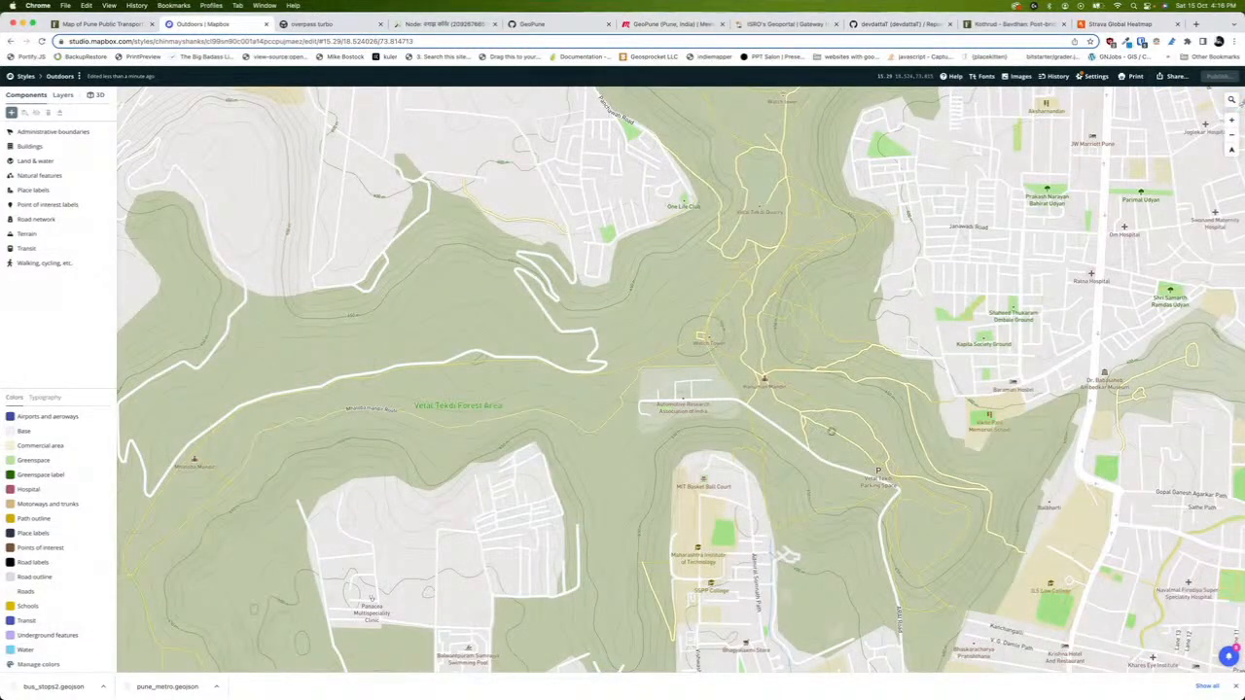
pyautogui.moveTo(667, 559); pyautogui.dragTo(703, 405)
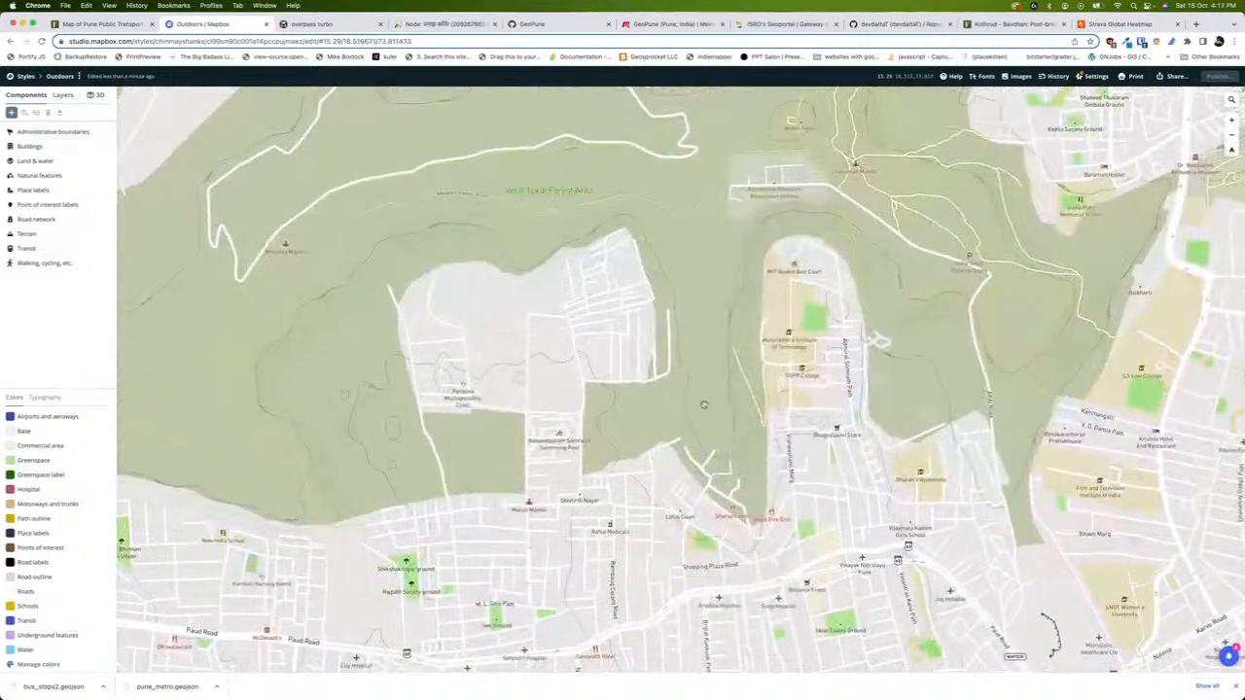
pyautogui.moveTo(717, 359)
pyautogui.mouseDown()
pyautogui.moveTo(712, 297)
pyautogui.moveTo(672, 293)
pyautogui.moveTo(739, 278)
pyautogui.moveTo(722, 361)
pyautogui.mouseUp()
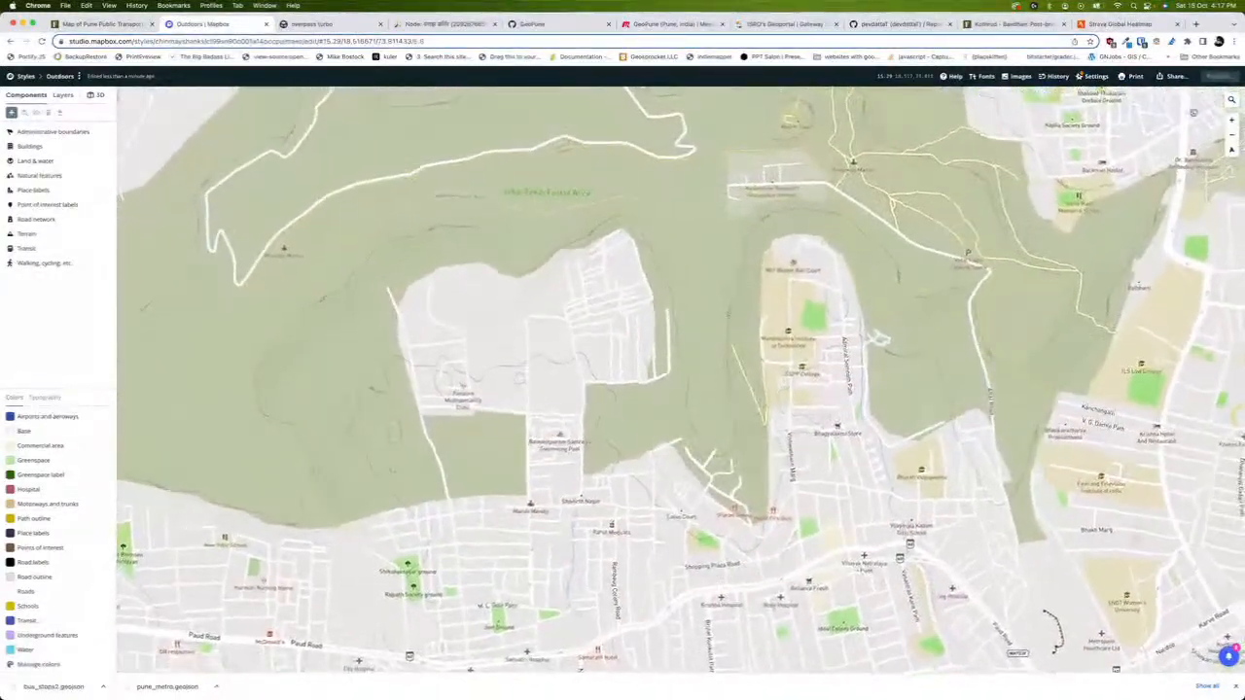
pyautogui.scroll(-3, 864, 306)
pyautogui.moveTo(675, 169); pyautogui.dragTo(673, 314)
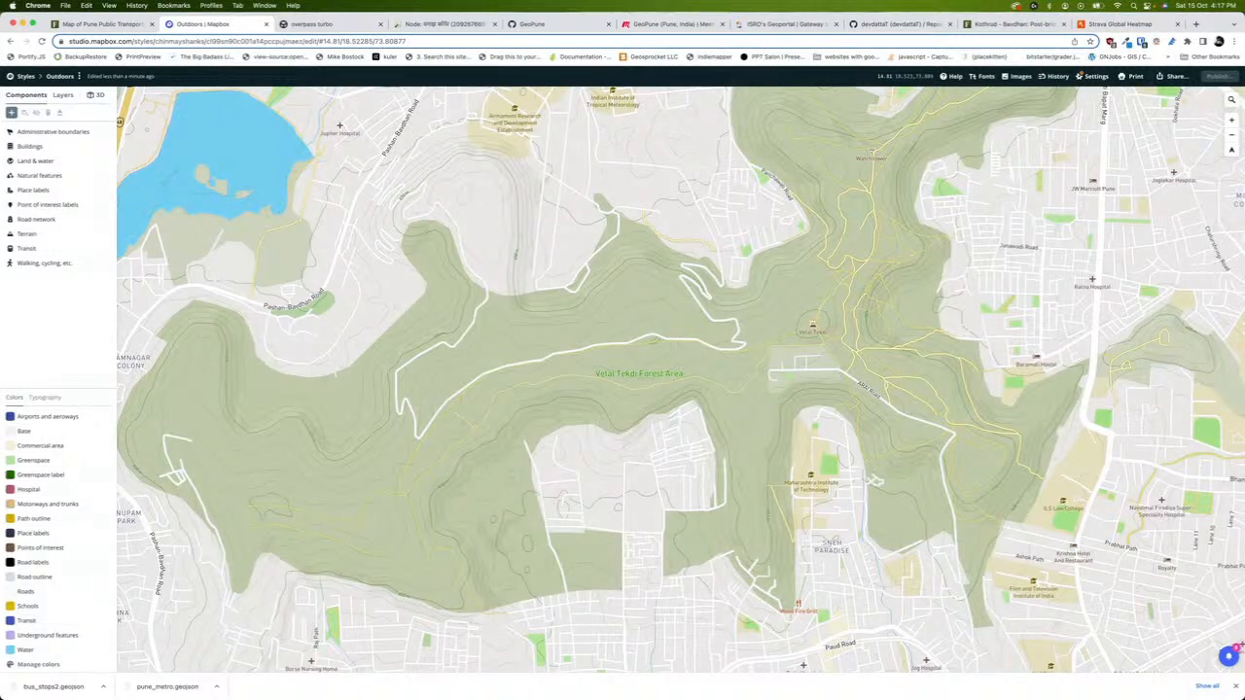
# Review the settings of the Buildings, Land & water, Natural features and Administrative boundaries components
pyautogui.click(62, 95)
pyautogui.click(46, 151)
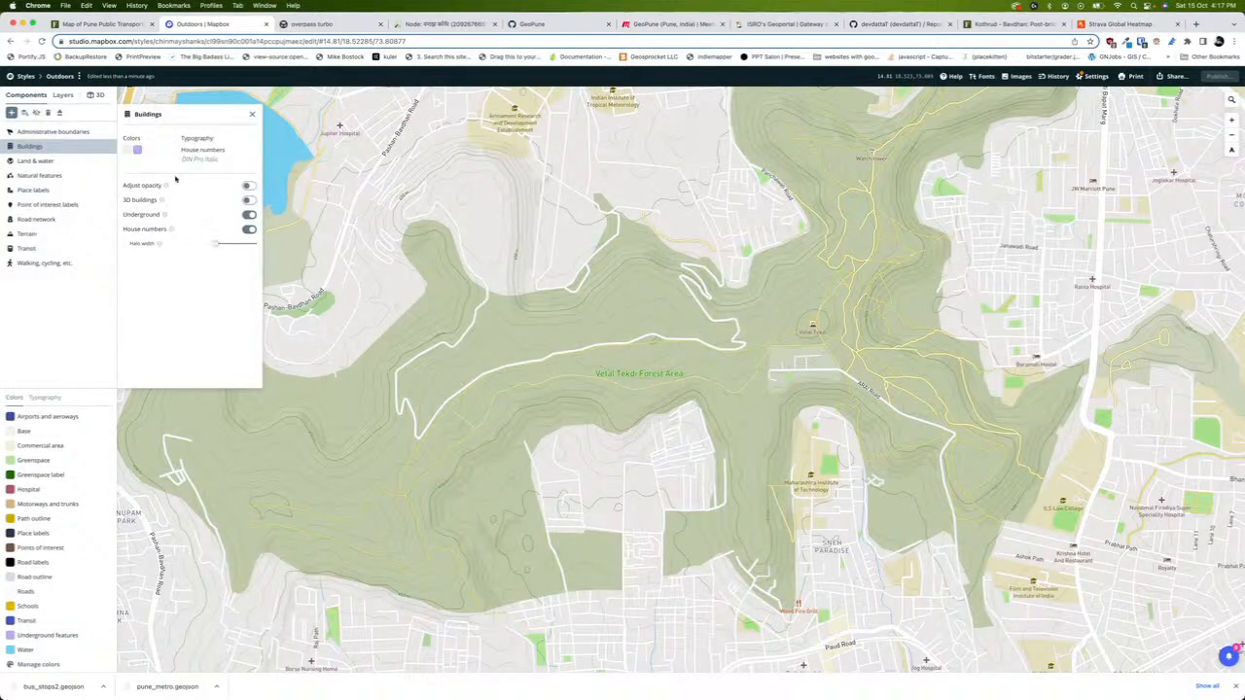
pyautogui.click(49, 160)
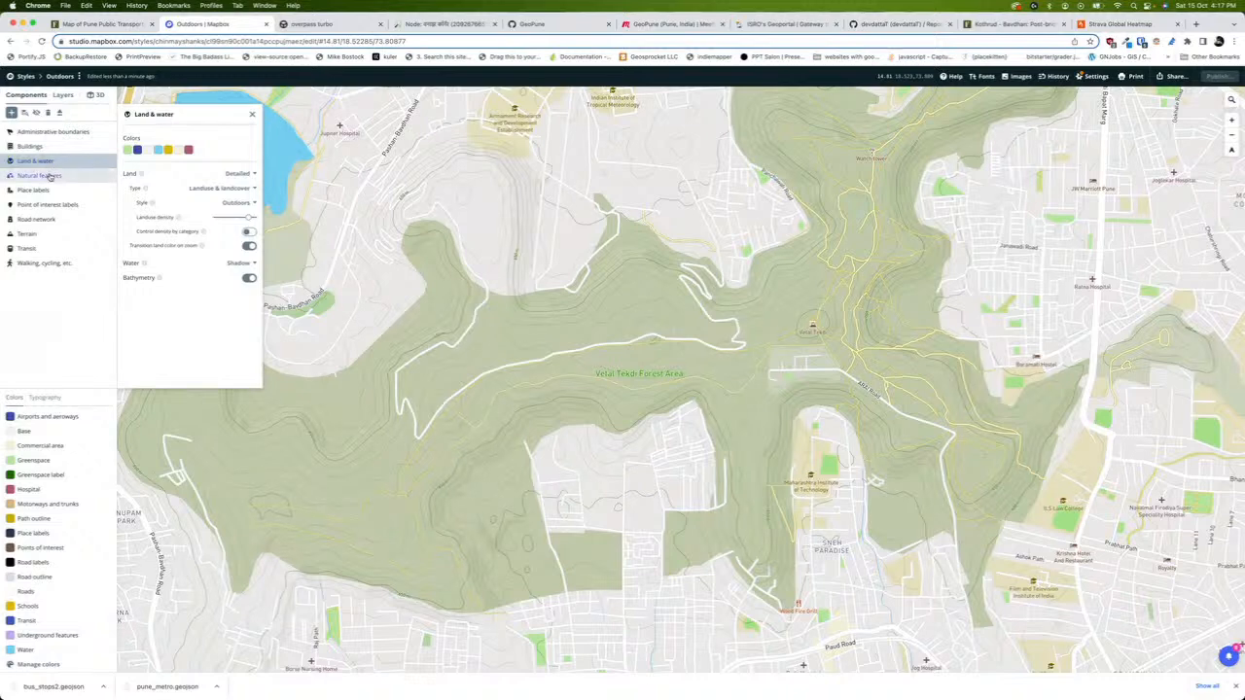
pyautogui.click(53, 176)
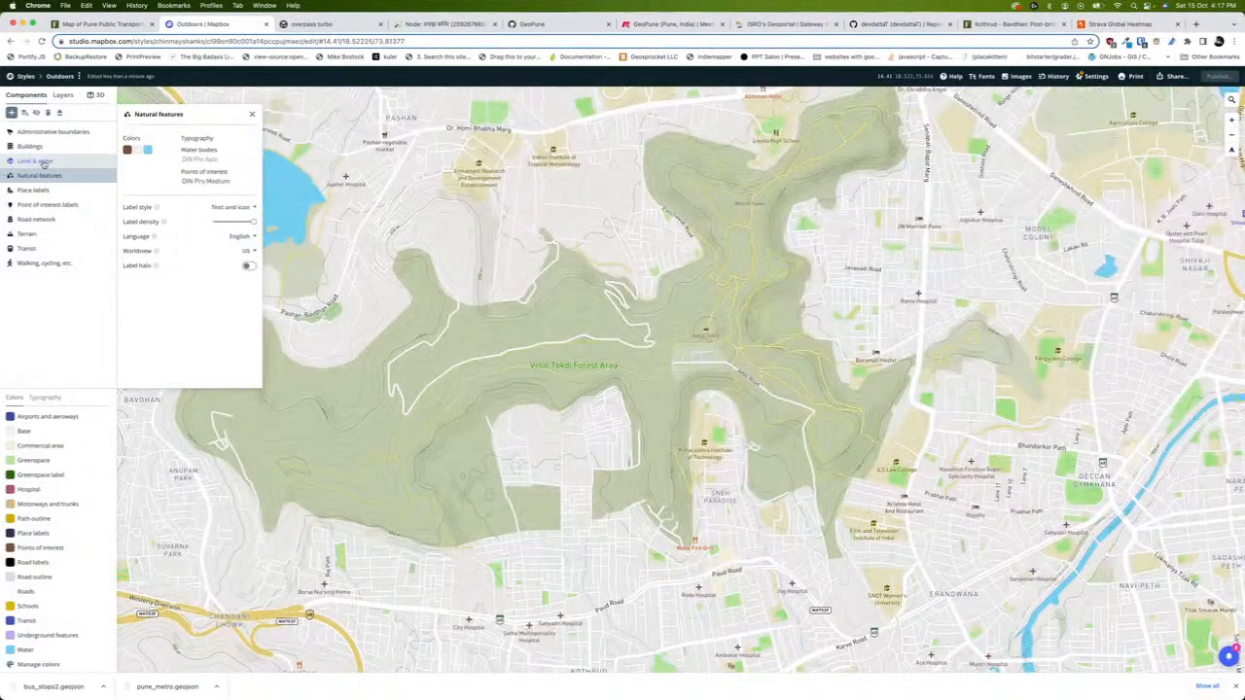
pyautogui.click(43, 162)
pyautogui.click(29, 146)
pyautogui.click(49, 132)
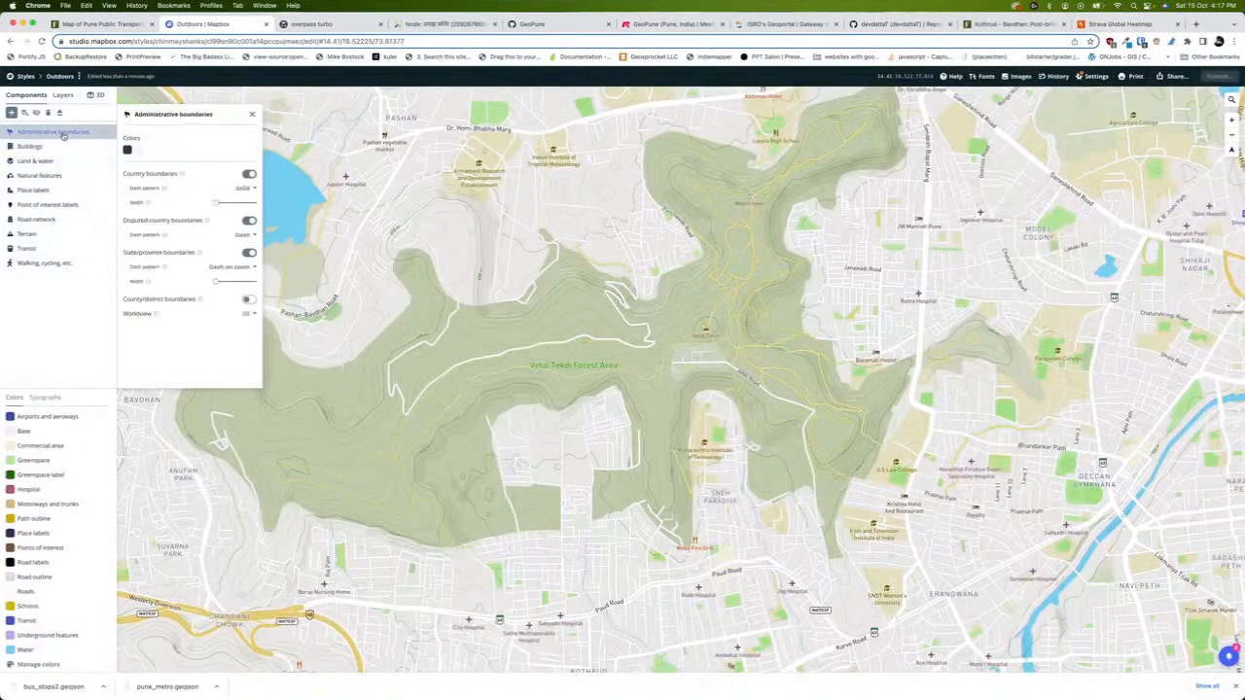
# Review the options of the Road network, Terrain and Transit components, then revisit Buildings
pyautogui.click(56, 222)
pyautogui.click(55, 235)
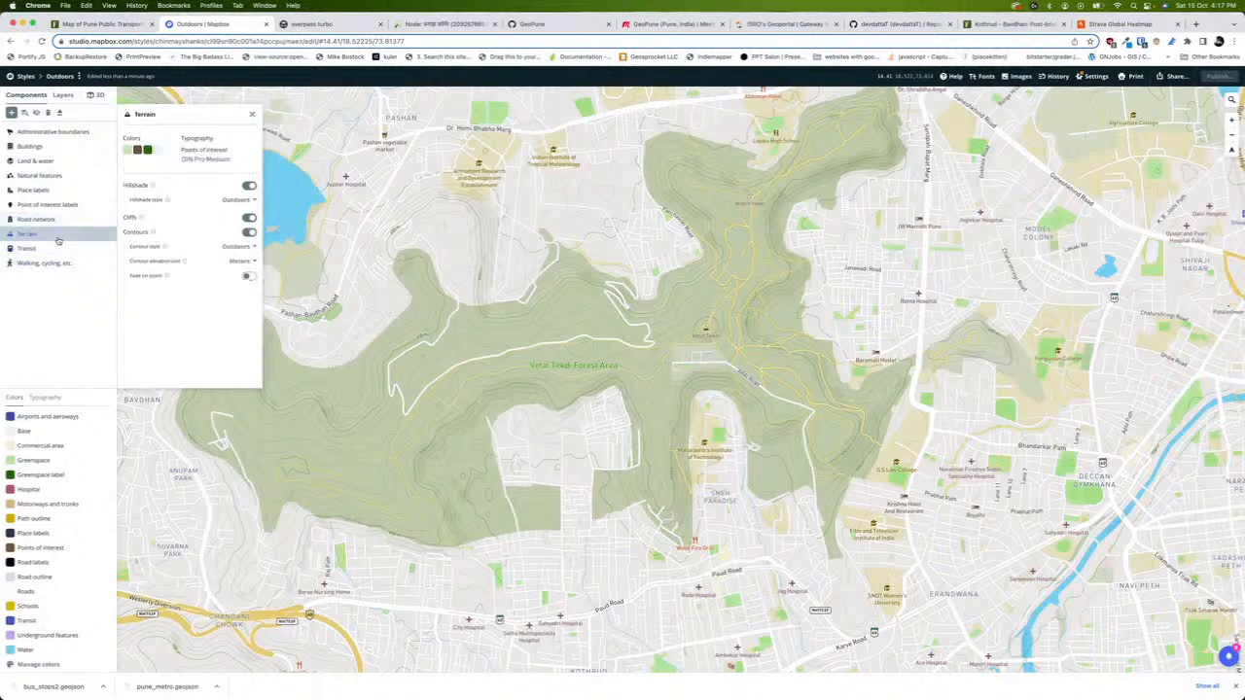
pyautogui.click(56, 249)
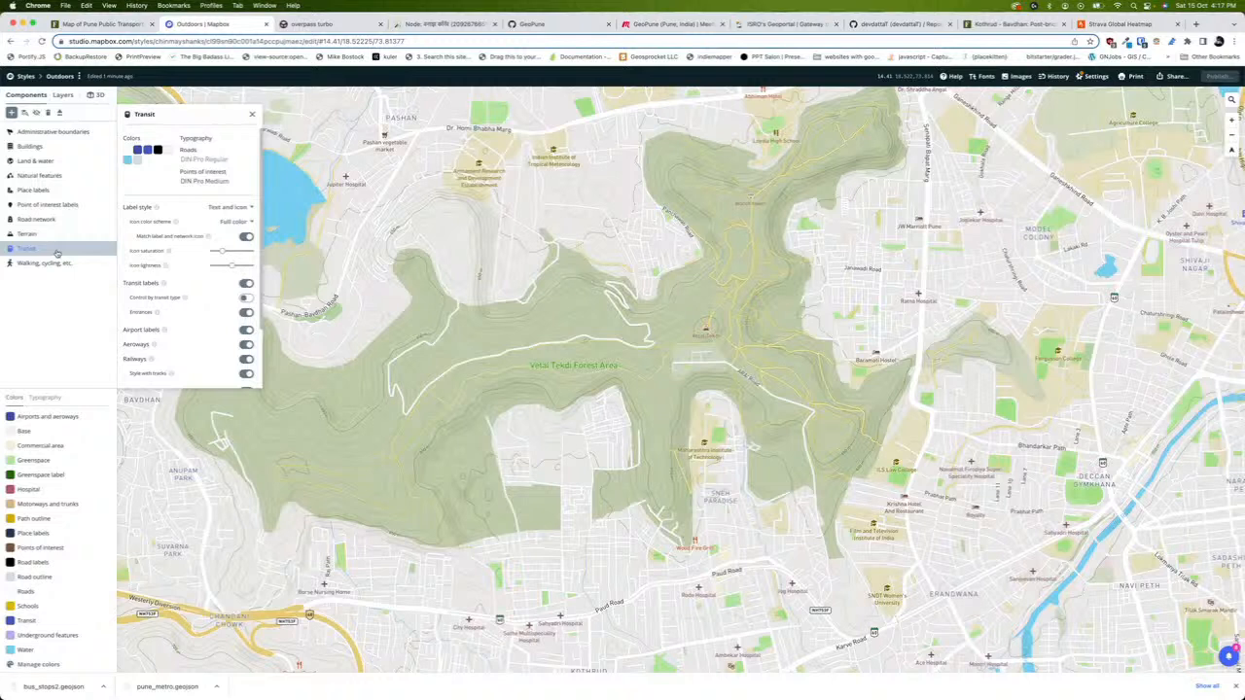
pyautogui.click(51, 221)
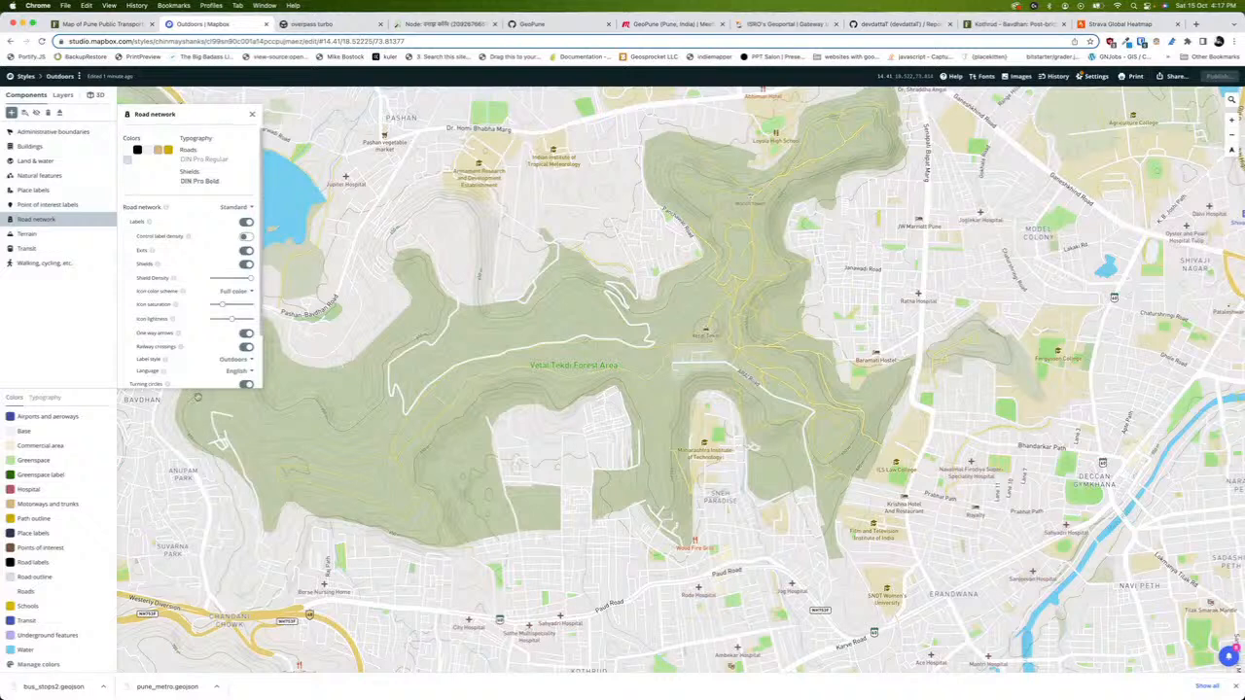
pyautogui.scroll(-3, 162, 276)
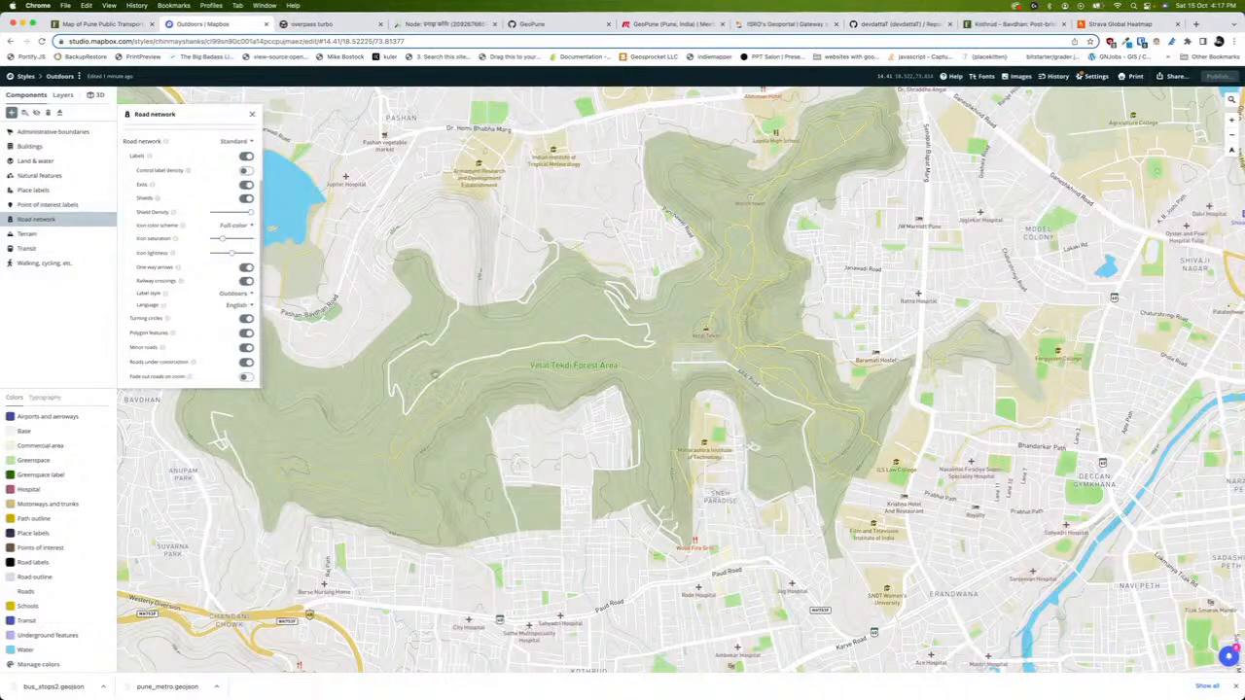
pyautogui.click(66, 160)
pyautogui.click(62, 148)
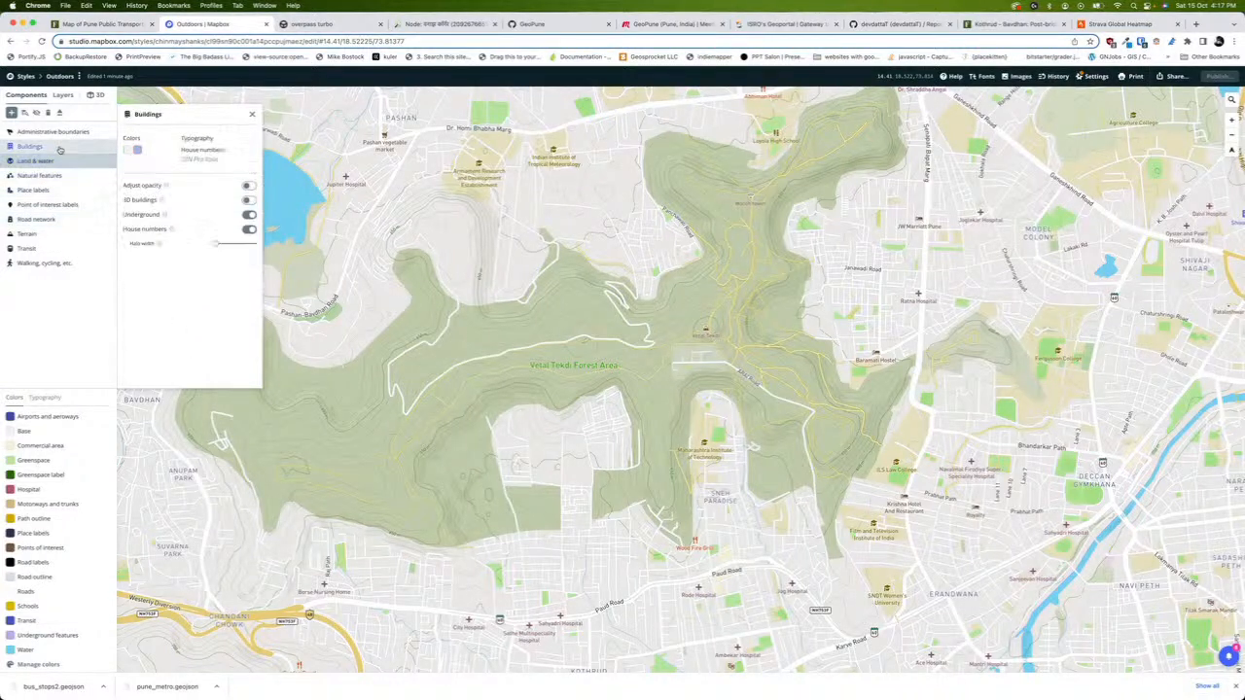
# Look at the style's individual layers, expand the Transit bridges group, and show the 3D settings
pyautogui.click(63, 96)
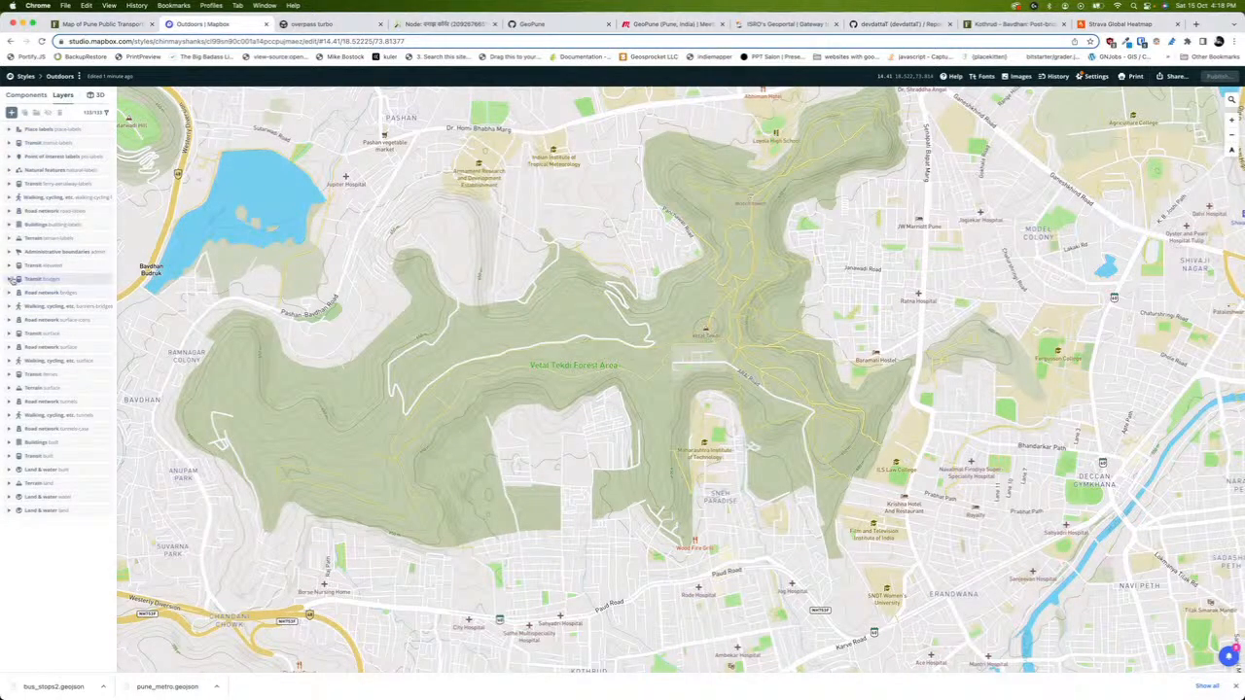
pyautogui.click(11, 279)
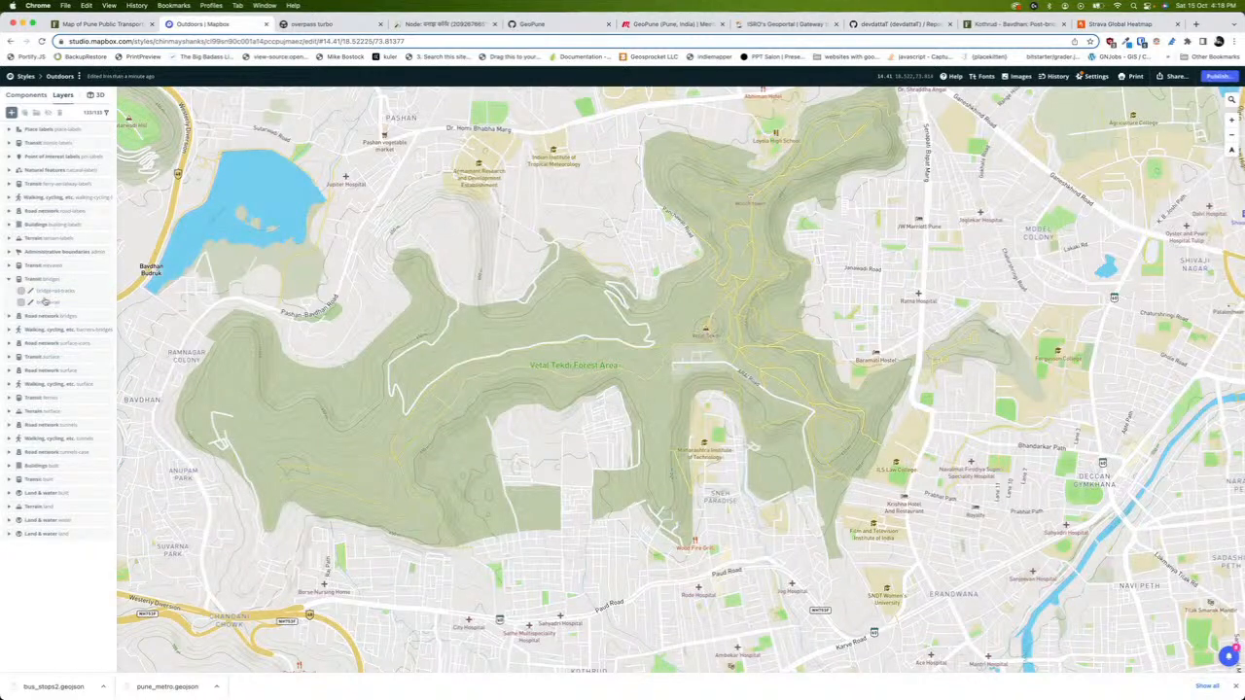
pyautogui.click(94, 95)
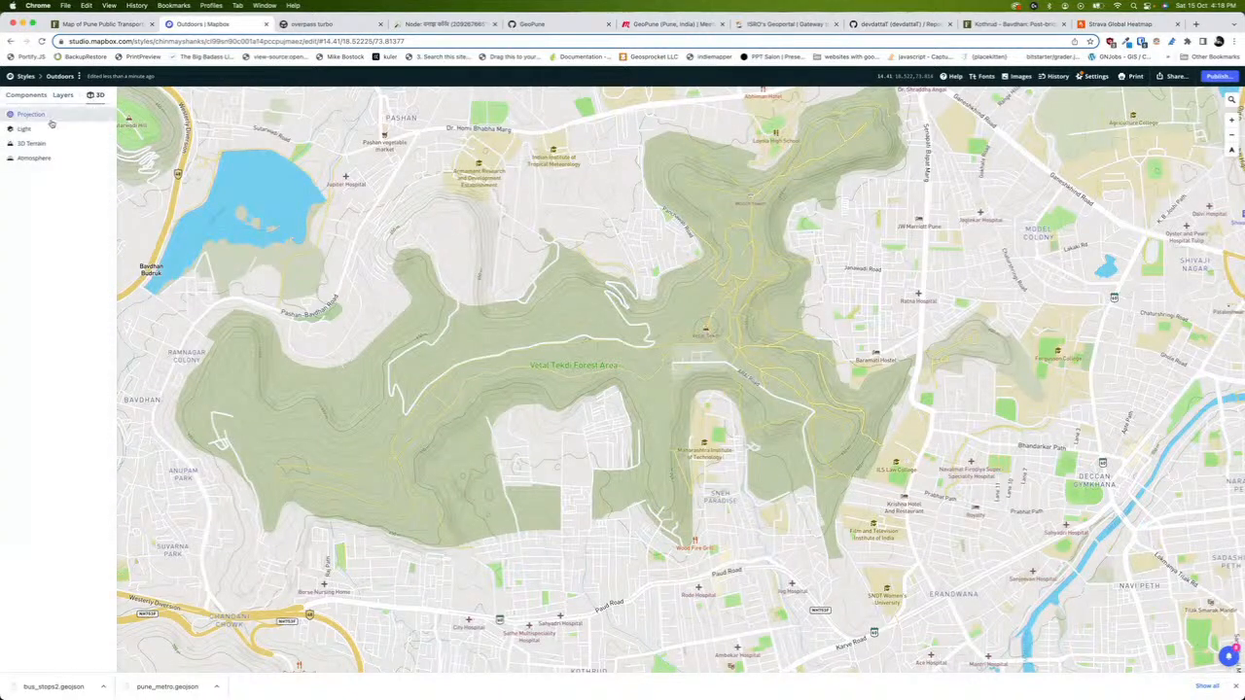
# Enable 3D terrain for the style and inspect the Vetal Tekdi hills in a tilted view
pyautogui.moveTo(586, 403); pyautogui.dragTo(601, 329)
pyautogui.scroll(5, 678, 374)
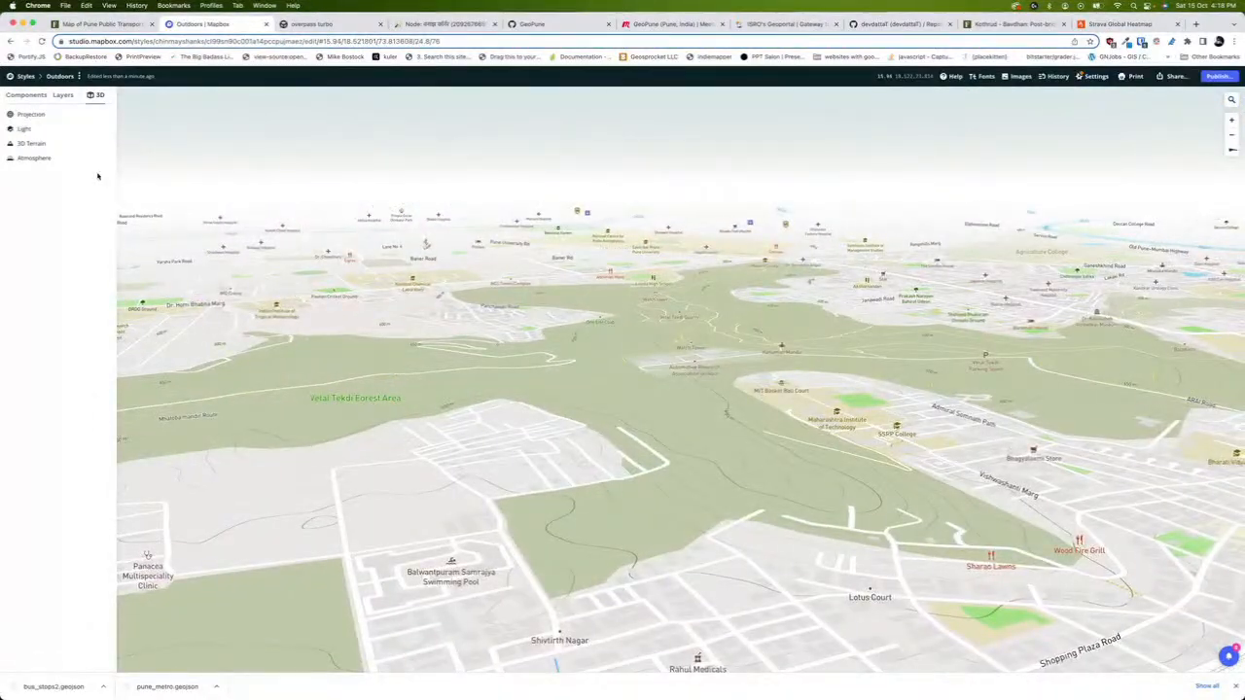
pyautogui.click(42, 146)
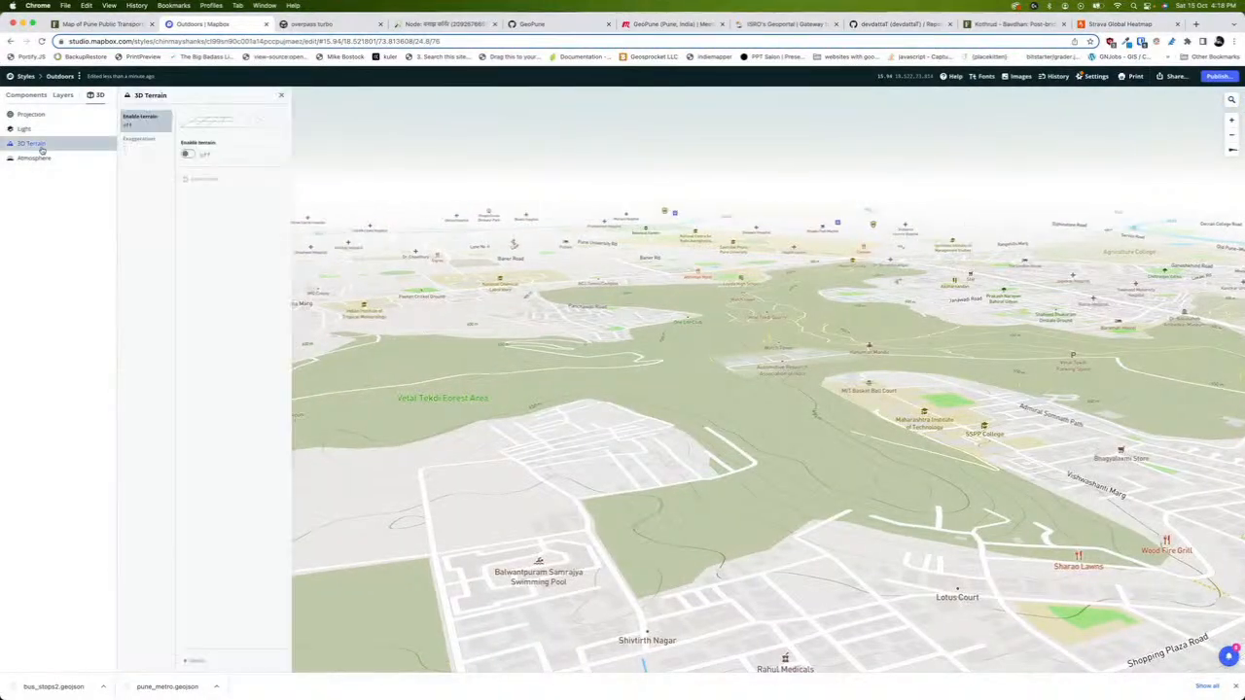
pyautogui.click(189, 155)
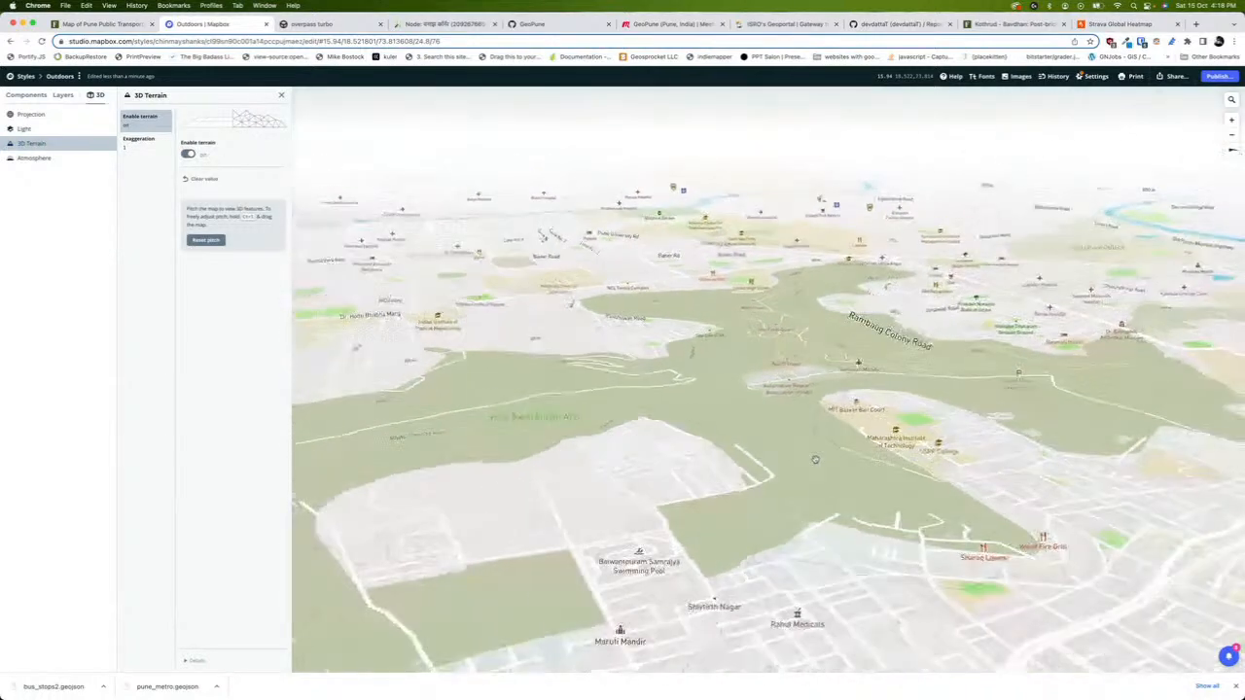
pyautogui.moveTo(984, 475)
pyautogui.mouseDown()
pyautogui.moveTo(949, 449)
pyautogui.moveTo(979, 455)
pyautogui.mouseUp()
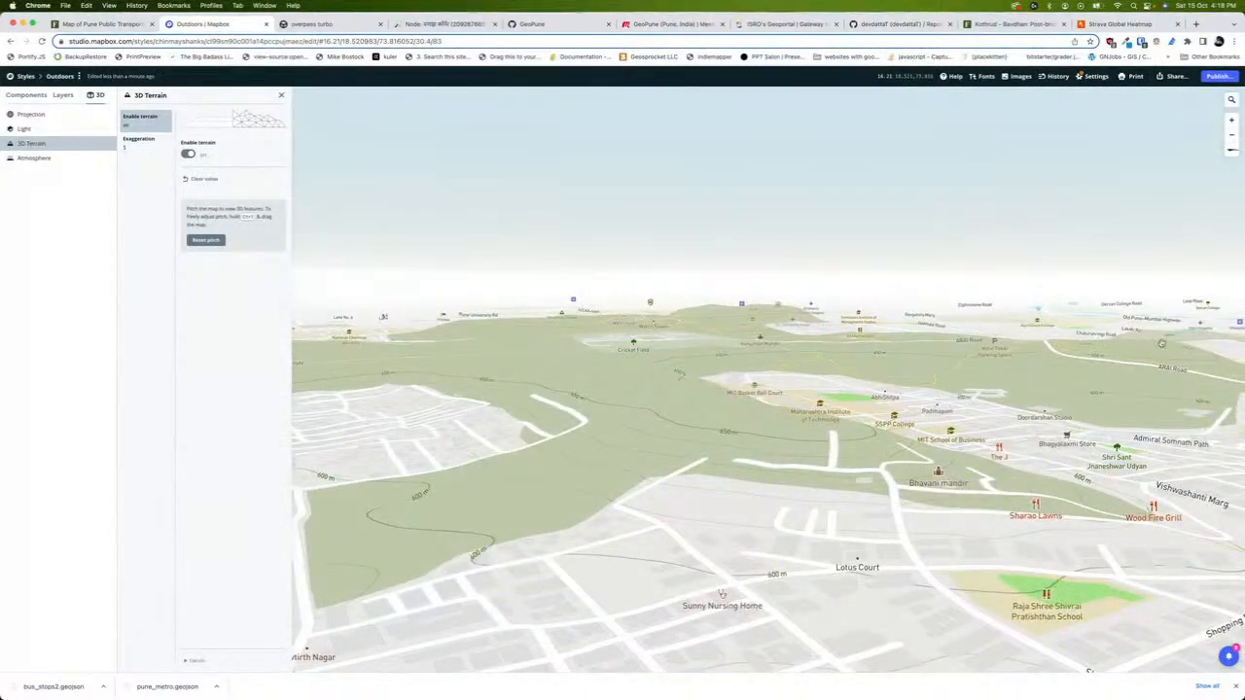
pyautogui.scroll(-5, 785, 486)
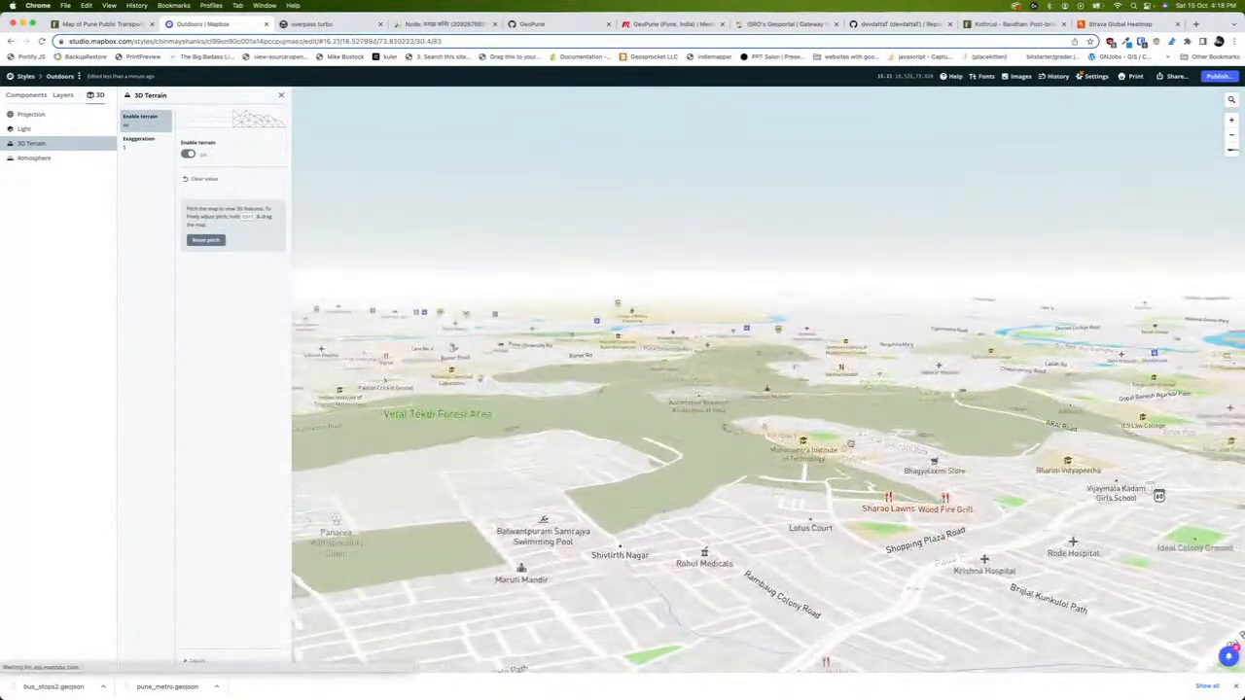
pyautogui.moveTo(852, 418); pyautogui.dragTo(859, 460)
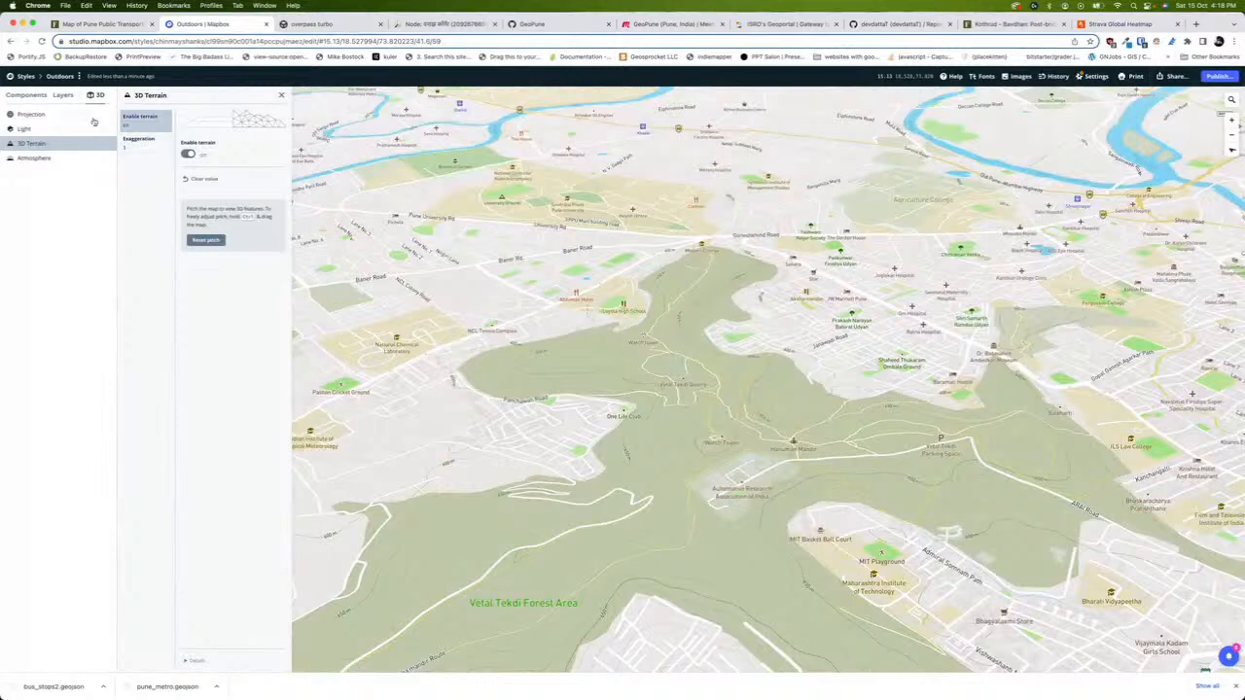
# Set the terrain exaggeration to 2 and inspect the relief around Vetal Tekdi
pyautogui.click(149, 144)
pyautogui.moveTo(184, 156); pyautogui.dragTo(187, 155)
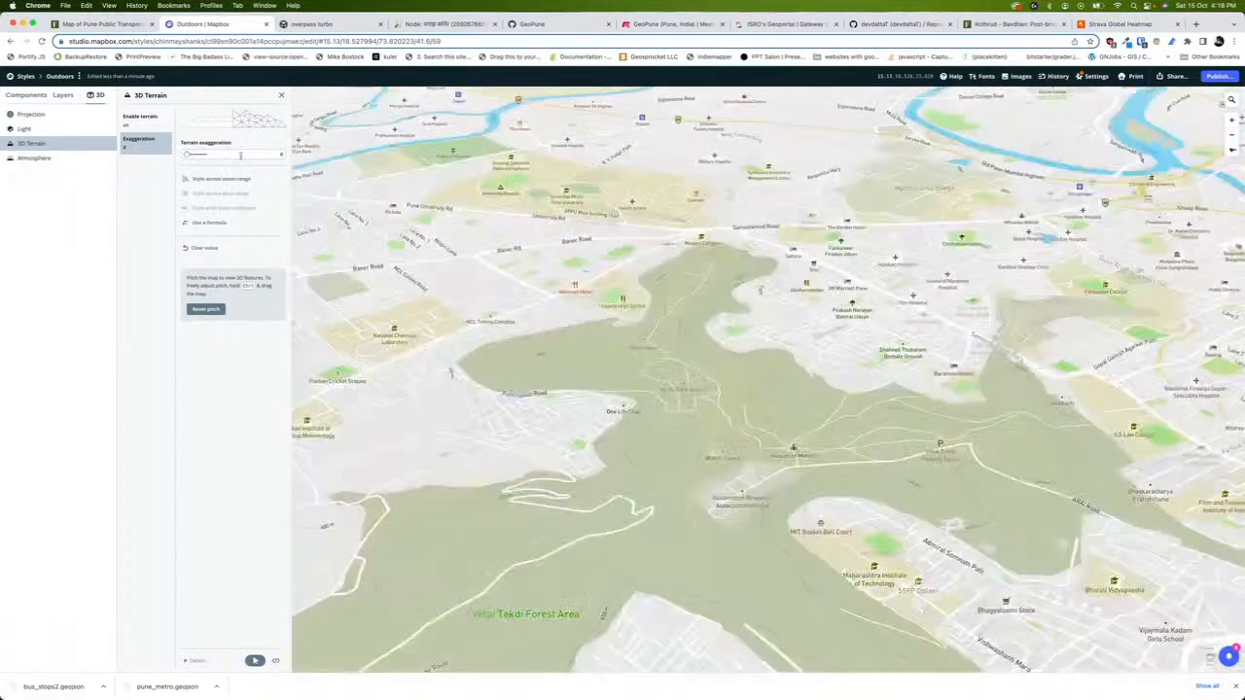
pyautogui.write('5')
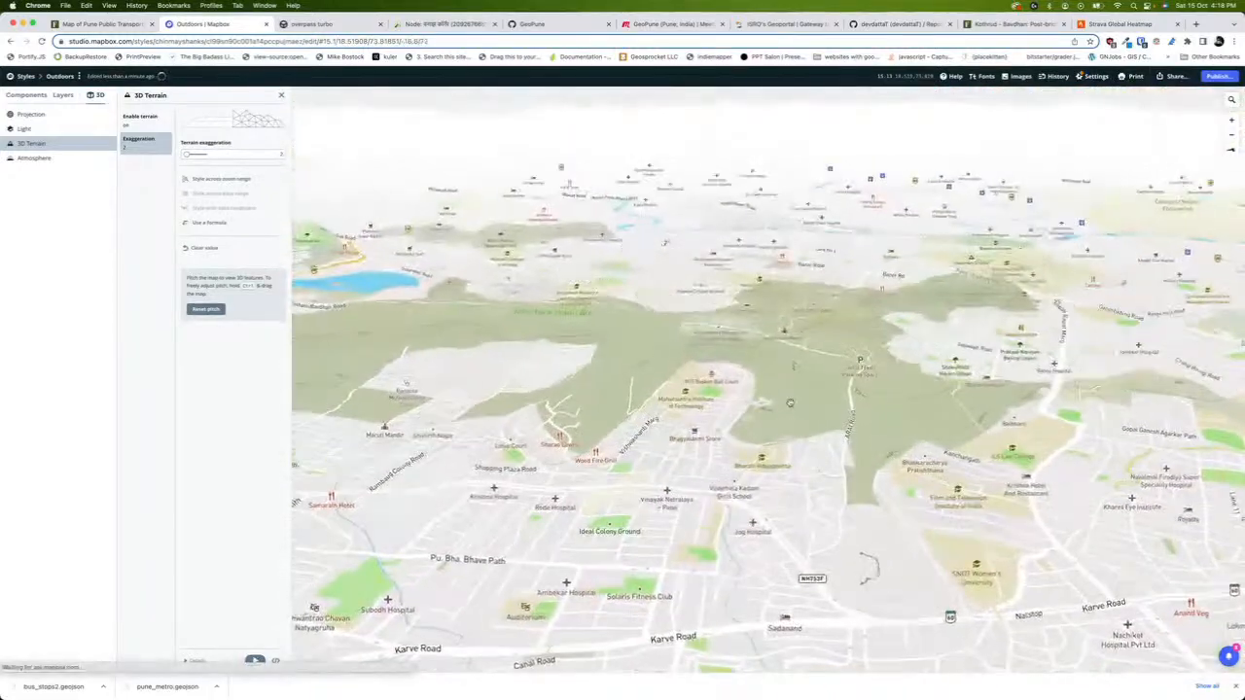
pyautogui.moveTo(781, 400)
pyautogui.mouseDown()
pyautogui.moveTo(849, 394)
pyautogui.moveTo(738, 404)
pyautogui.moveTo(752, 390)
pyautogui.moveTo(761, 405)
pyautogui.mouseUp()
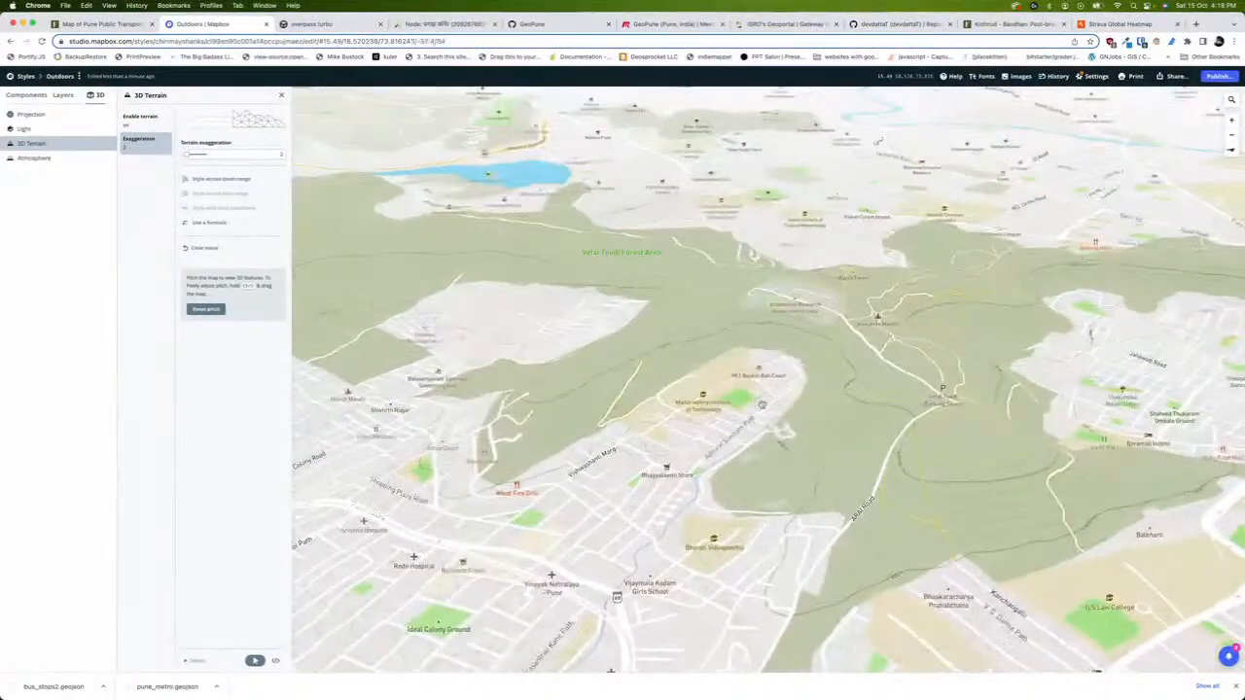
# Try a red light color for the style and inspect its effect on the hill terrain
pyautogui.click(25, 130)
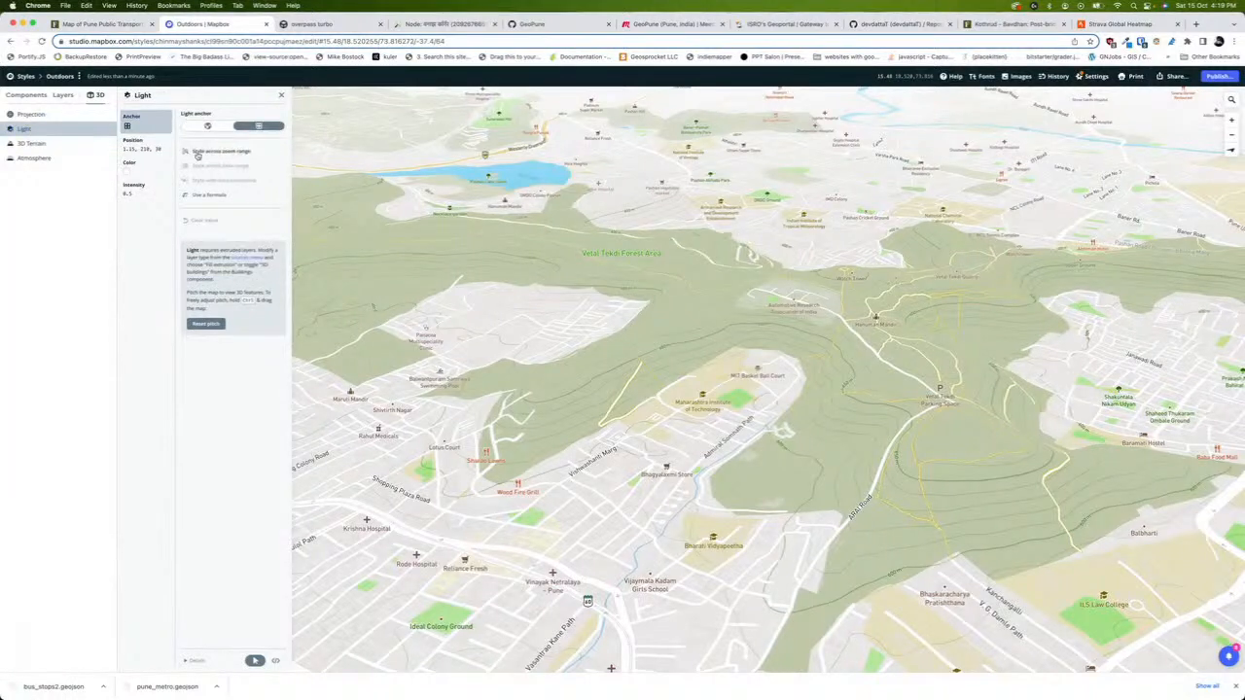
pyautogui.click(138, 169)
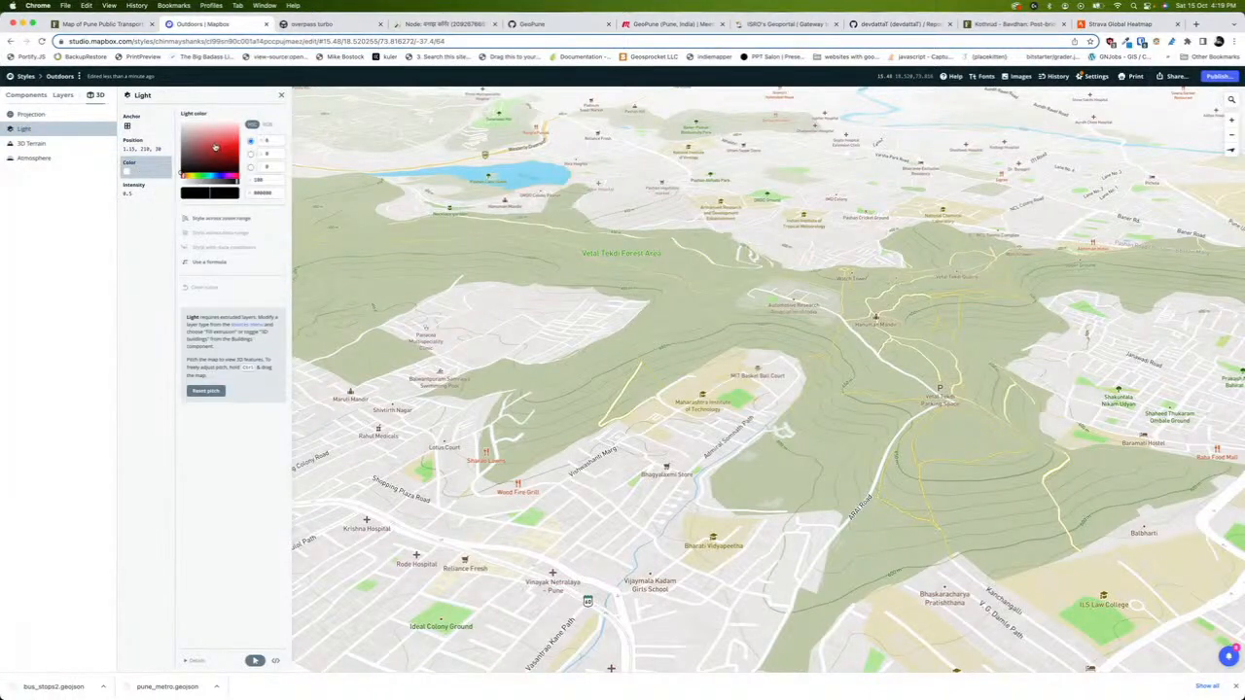
pyautogui.moveTo(214, 147); pyautogui.dragTo(238, 143)
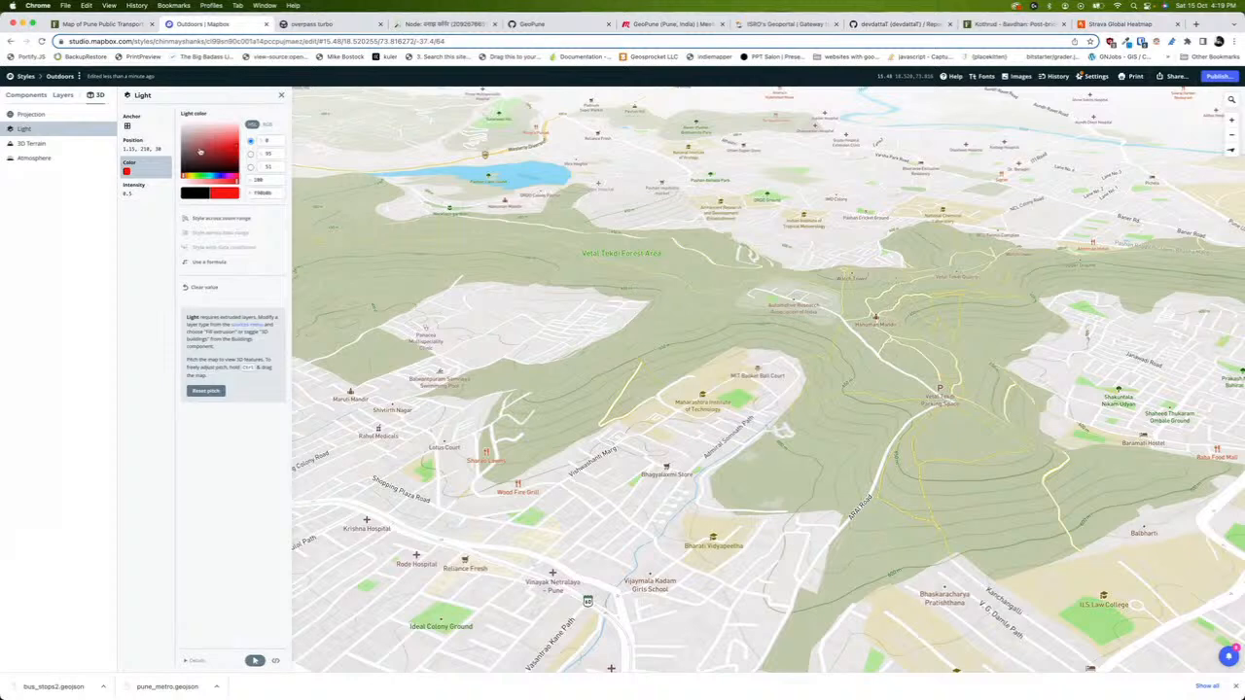
pyautogui.scroll(-3, 586, 325)
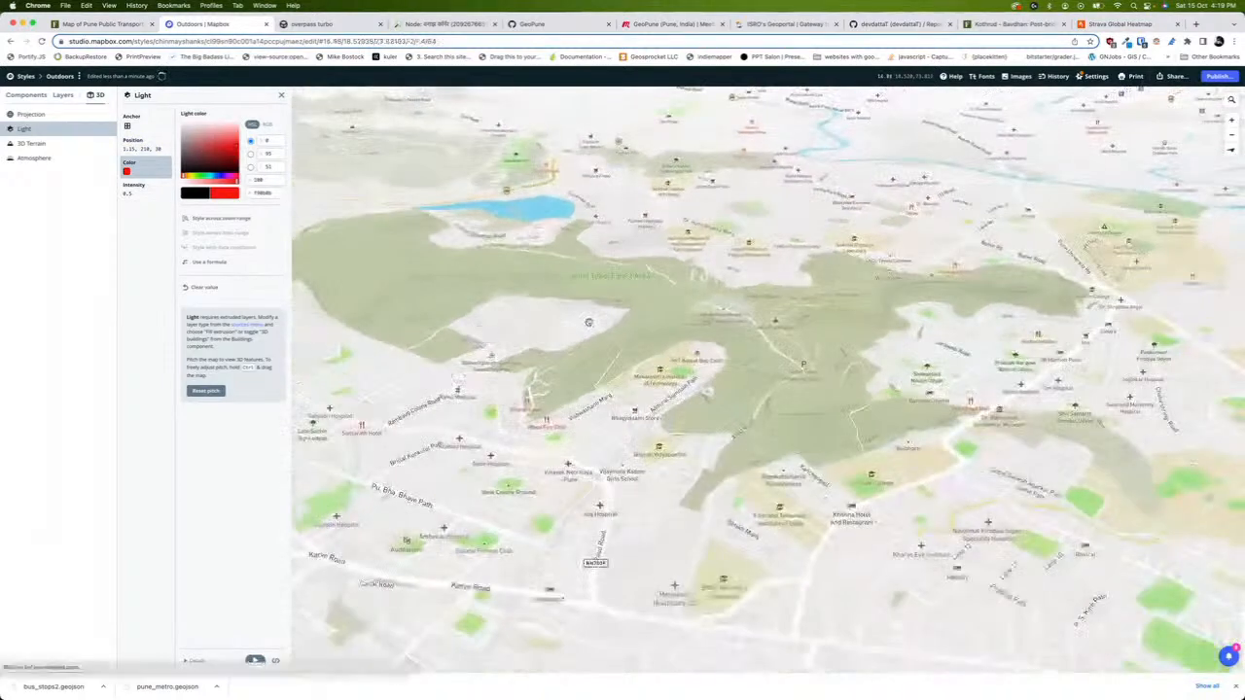
pyautogui.scroll(5, 588, 322)
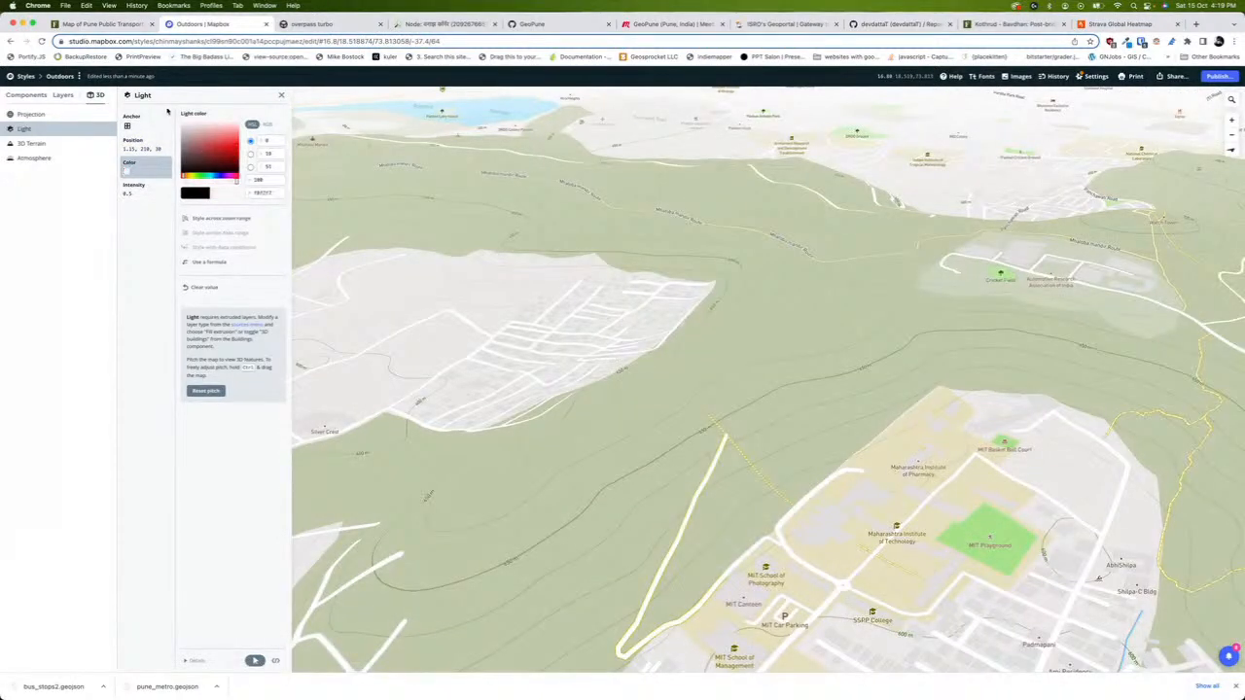
# Set the style's light color to white, ffffff
pyautogui.moveTo(167, 111); pyautogui.dragTo(386, 254)
pyautogui.click(213, 127)
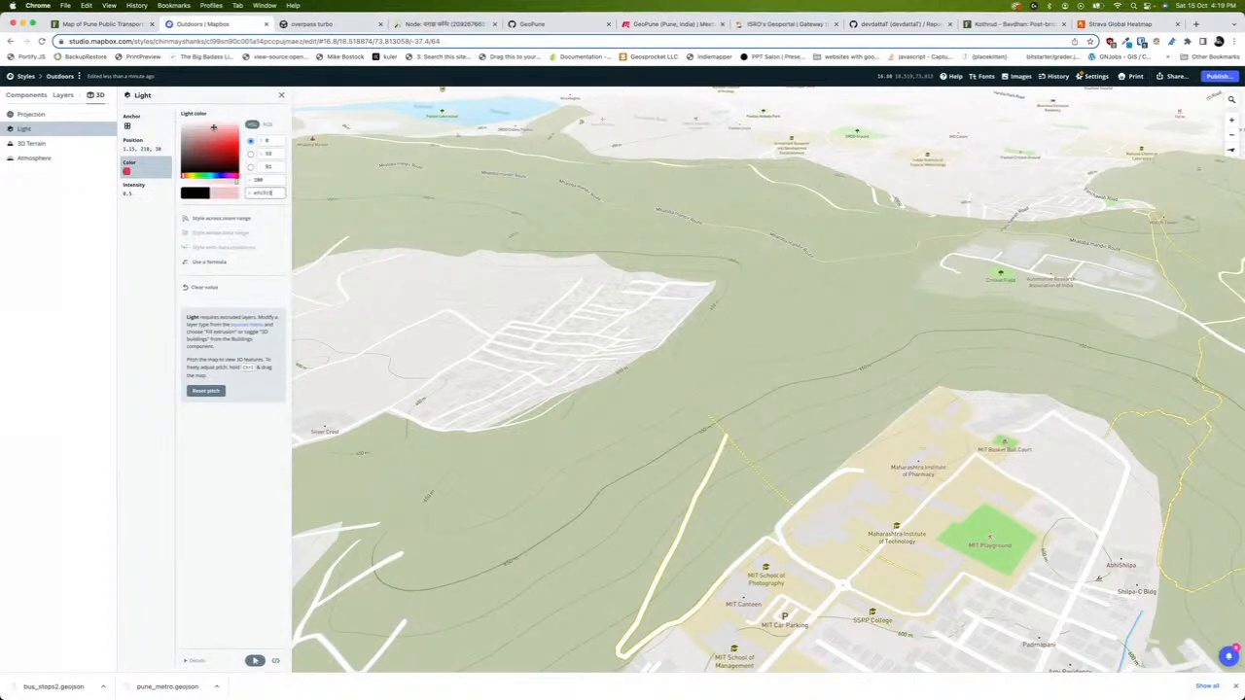
pyautogui.press('BackSpace')
pyautogui.press('BackSpace')
pyautogui.press('BackSpace')
pyautogui.press('BackSpace')
pyautogui.press('BackSpace')
pyautogui.press('BackSpace')
pyautogui.press('BackSpace')
pyautogui.press('BackSpace')
pyautogui.write('ffffff')
# Show the 3D Atmosphere settings and examine the horizon over the hills from a steeply pitched view
pyautogui.click(42, 144)
pyautogui.click(47, 158)
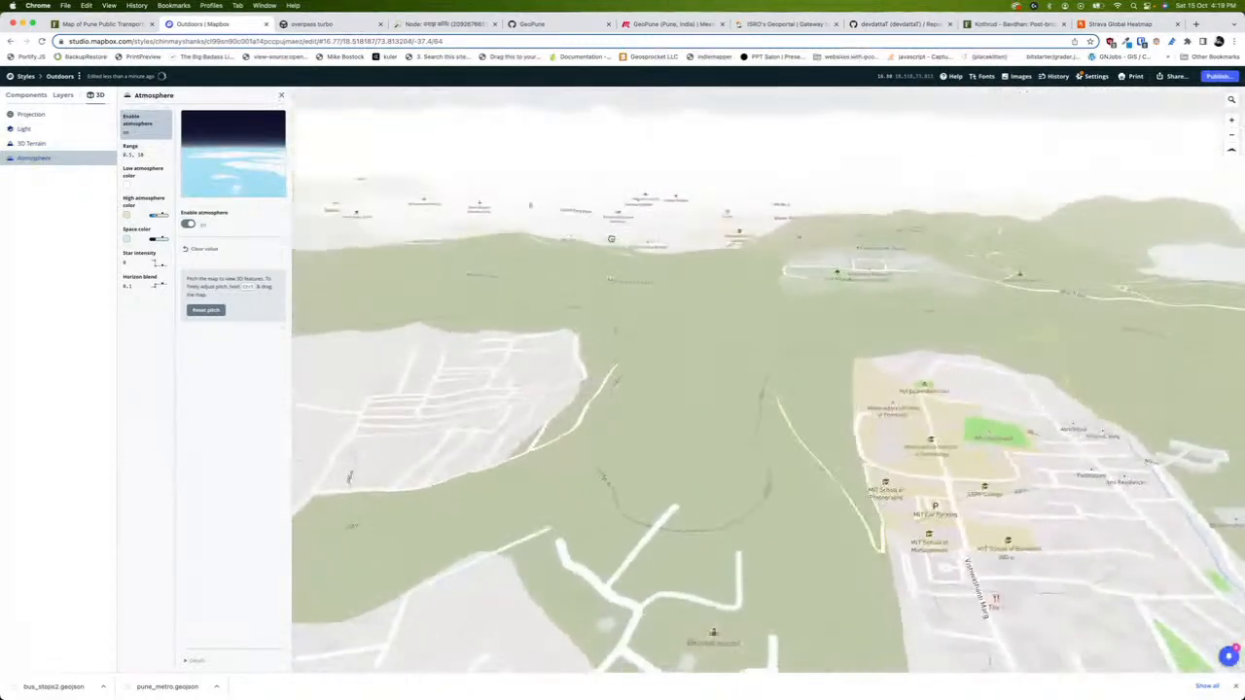
pyautogui.moveTo(753, 152); pyautogui.dragTo(761, 147)
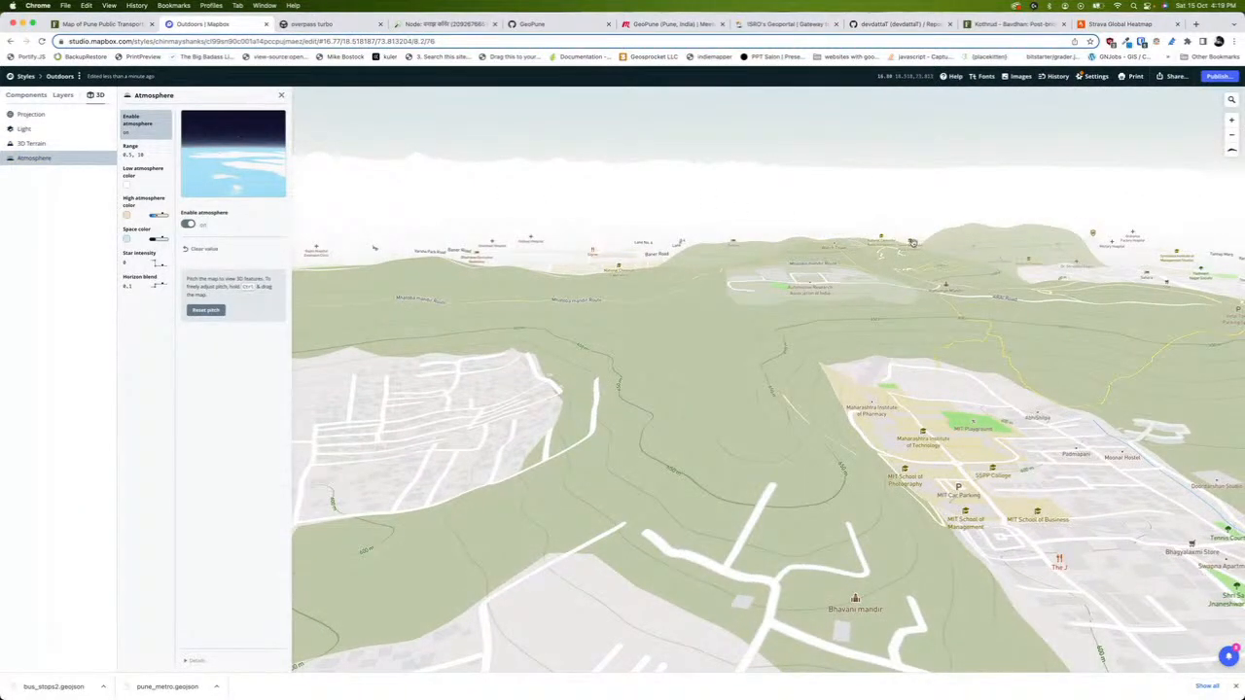
pyautogui.moveTo(912, 243); pyautogui.dragTo(924, 242)
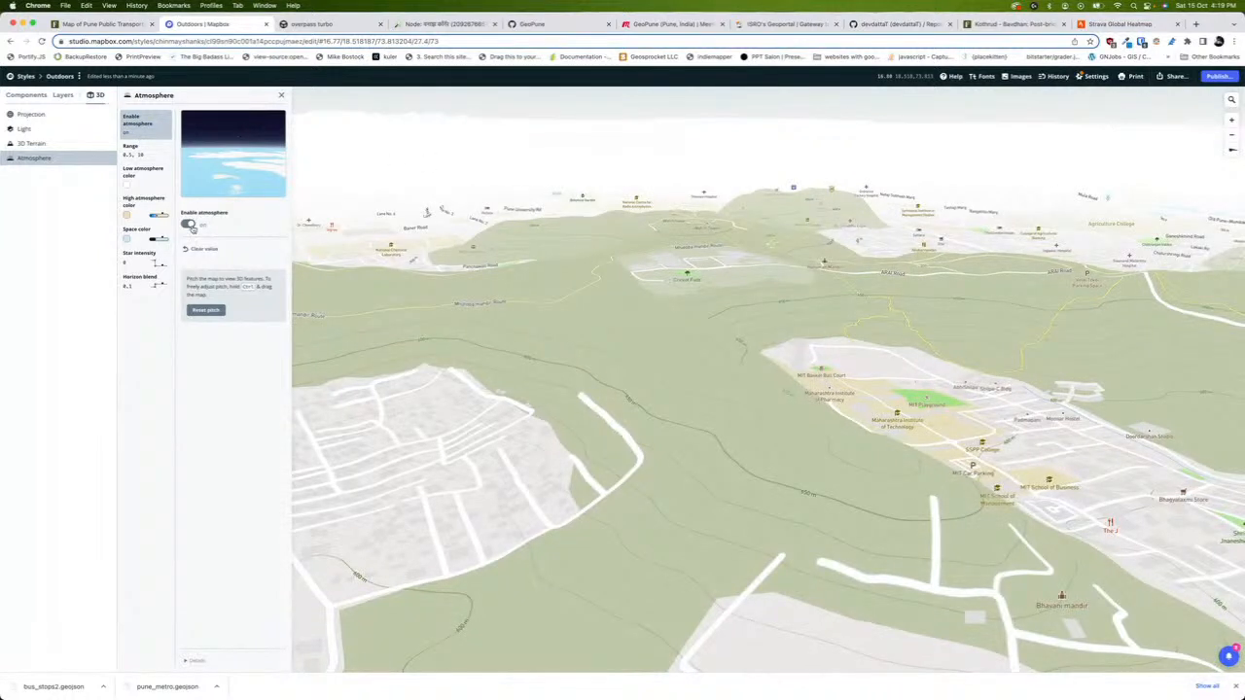
# Disable the atmosphere and enable it again to compare the horizon over the Vetal Tekdi hills
pyautogui.click(189, 224)
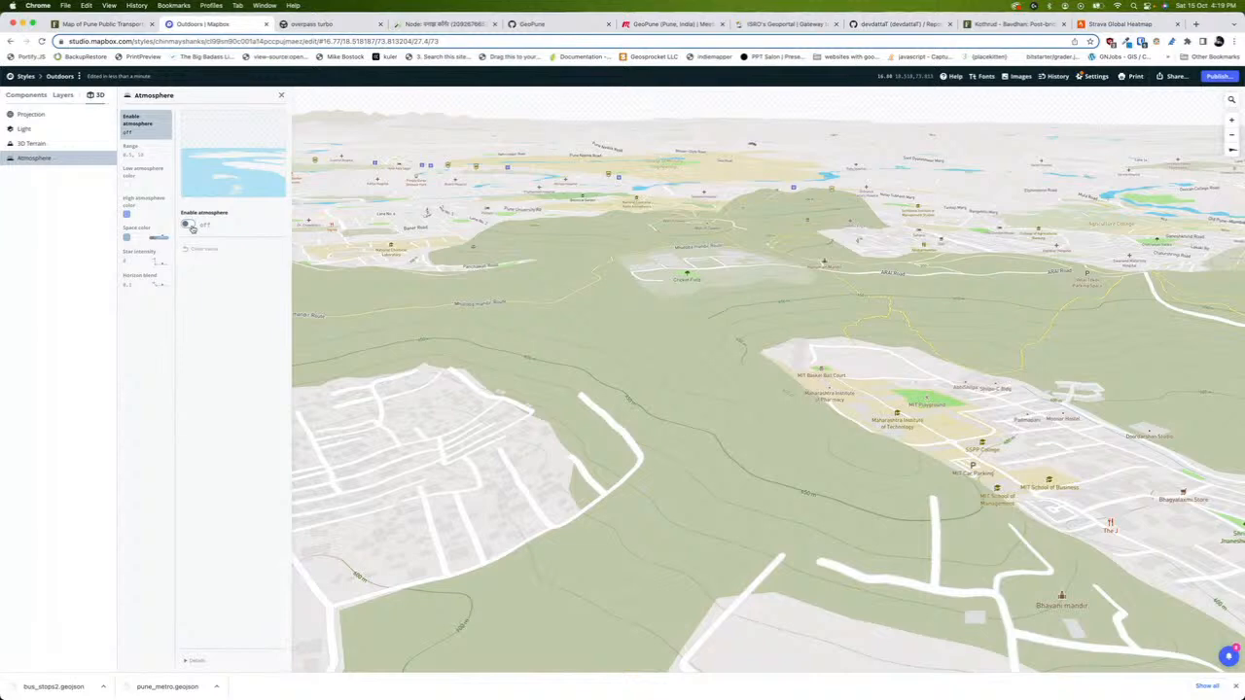
pyautogui.click(189, 225)
pyautogui.scroll(-5, 670, 205)
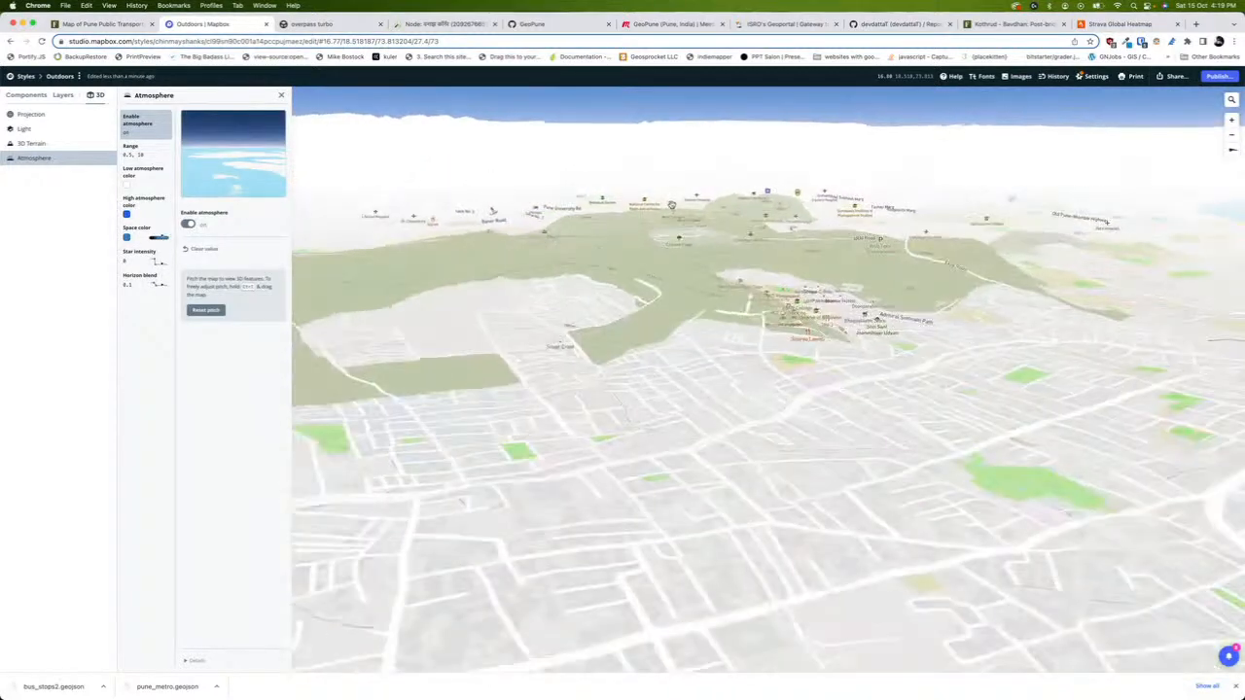
pyautogui.scroll(3, 686, 206)
pyautogui.moveTo(703, 190); pyautogui.dragTo(705, 208)
pyautogui.scroll(2, 705, 208)
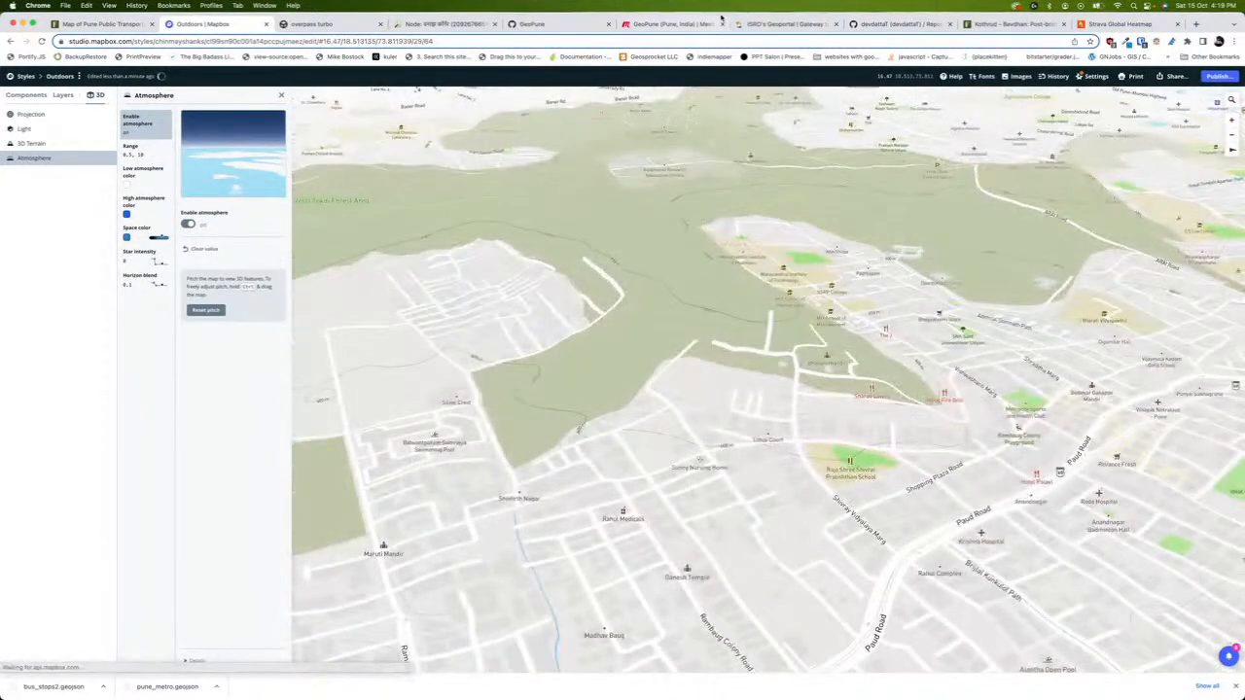
pyautogui.scroll(2, 728, 173)
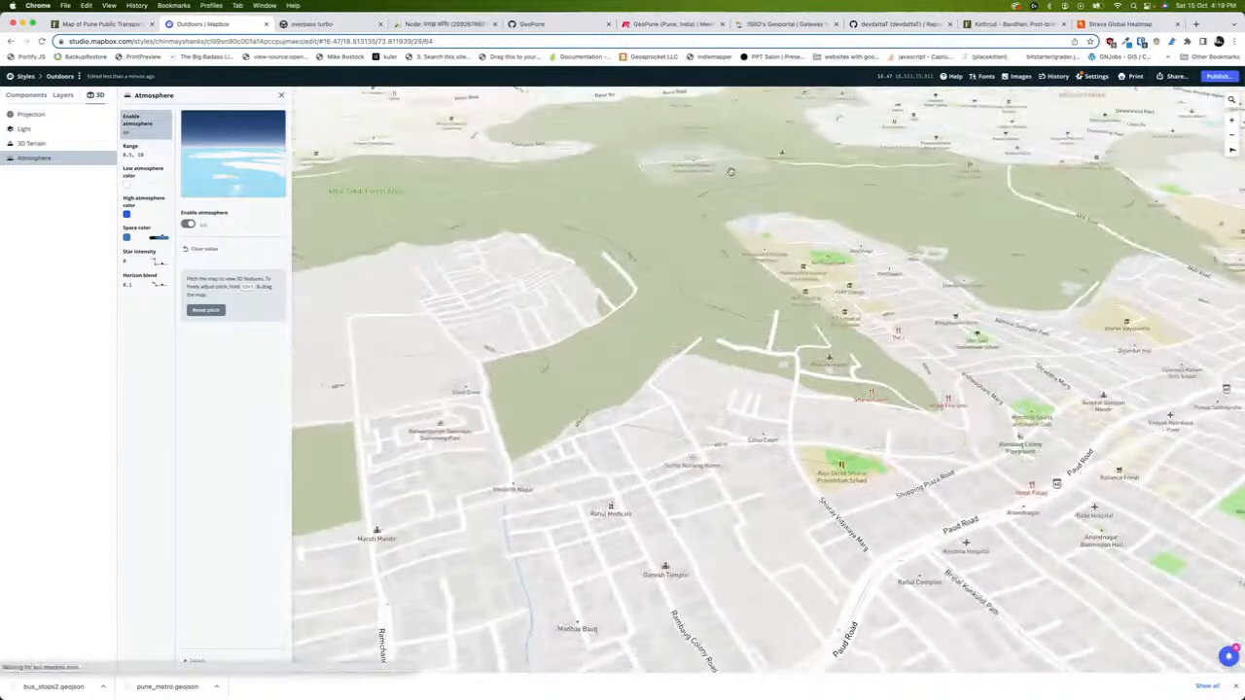
pyautogui.moveTo(728, 173); pyautogui.dragTo(734, 244)
pyautogui.scroll(3, 740, 248)
pyautogui.scroll(2, 741, 249)
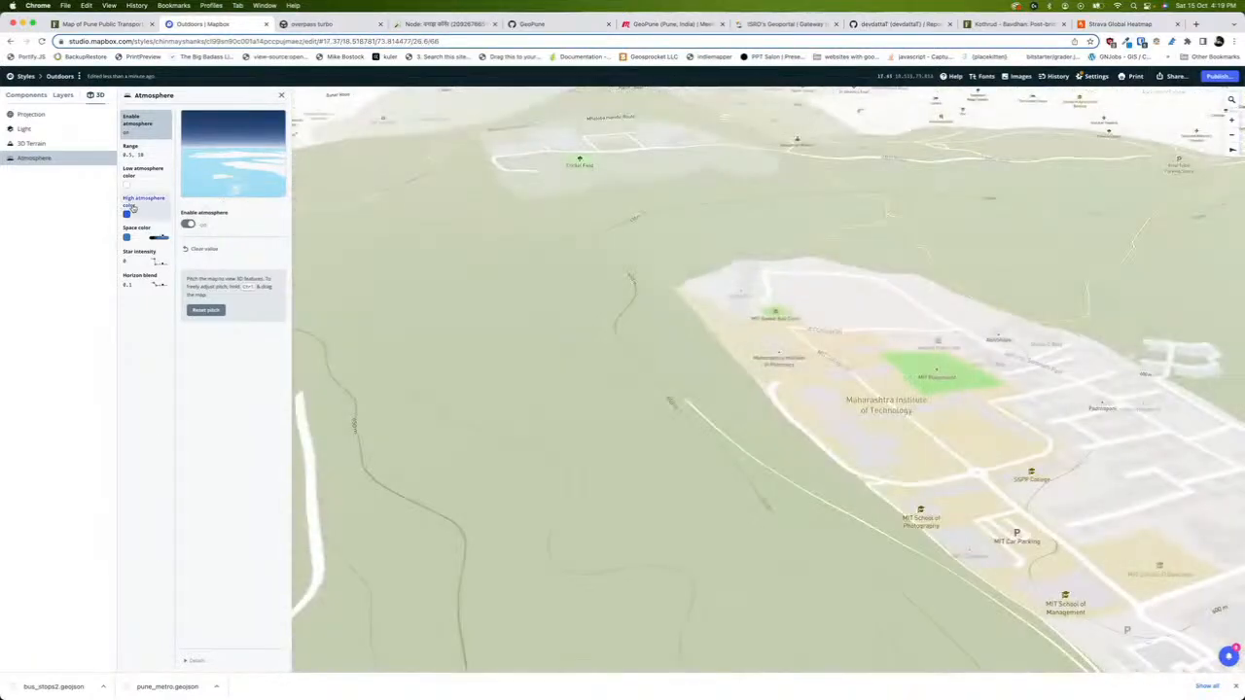
# Review the atmosphere's high atmosphere color and the zoom-dependent space color, and look over the hills
pyautogui.click(138, 213)
pyautogui.click(135, 240)
pyautogui.scroll(-5, 596, 246)
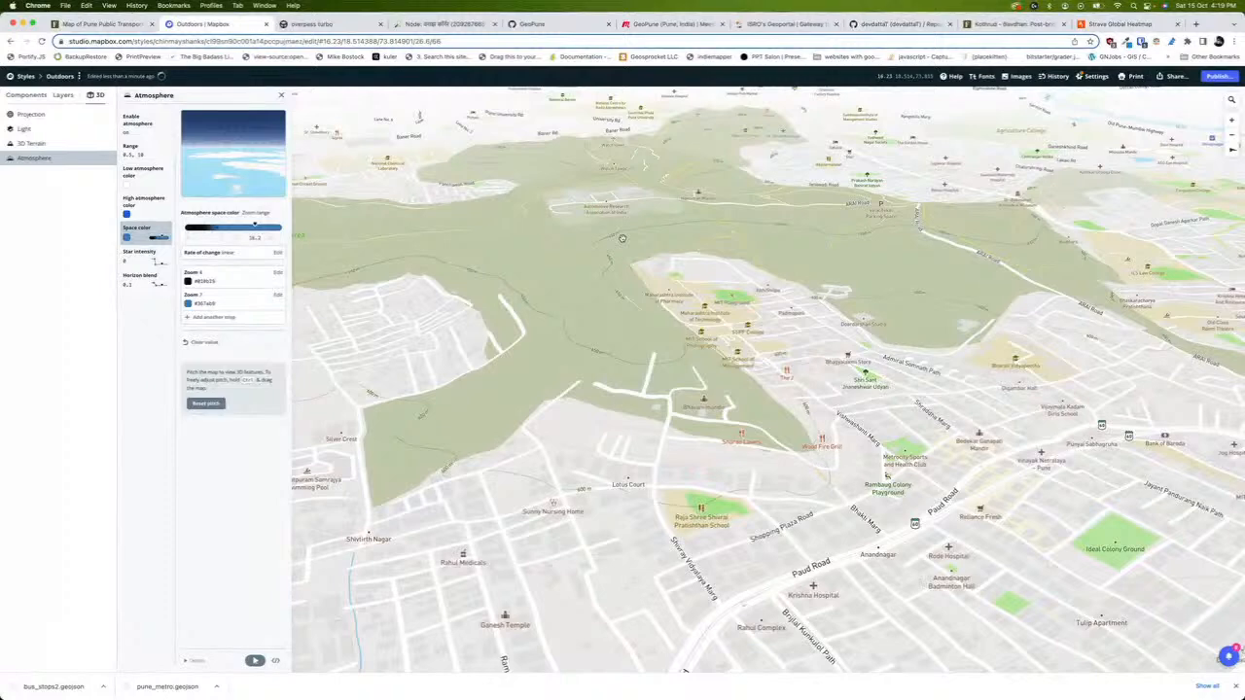
pyautogui.moveTo(623, 239); pyautogui.dragTo(619, 286)
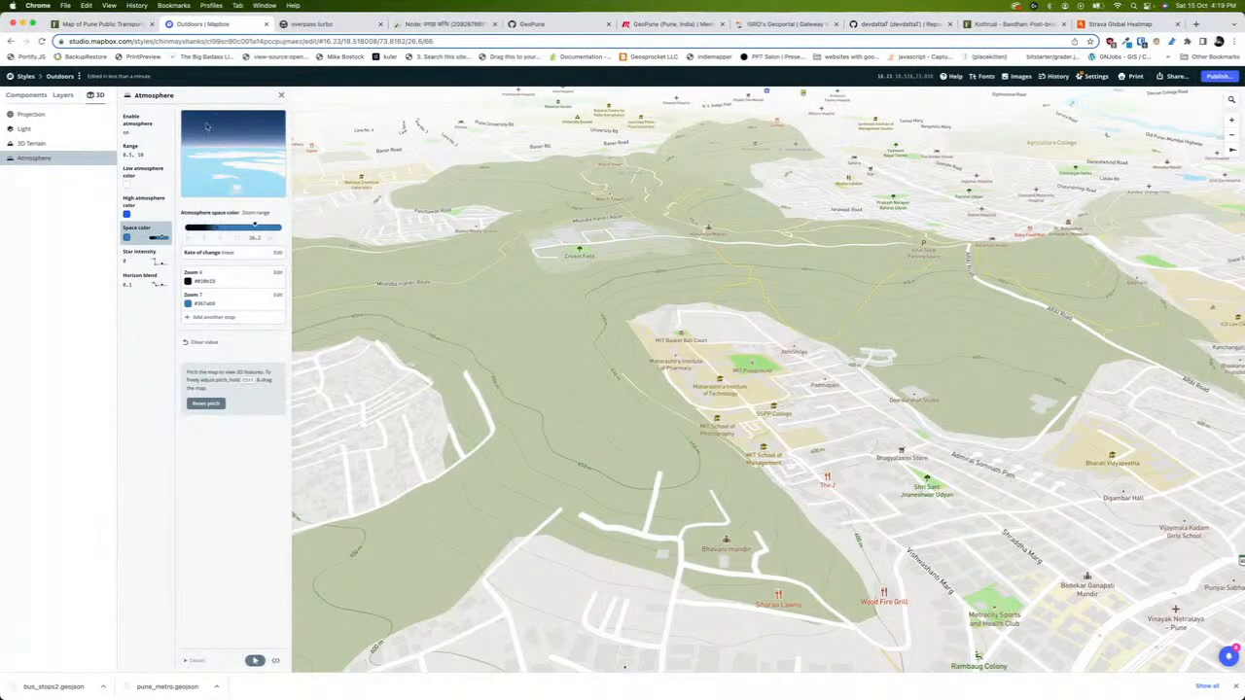
# Add a new layer to the style using the tekdi_trees-96w6tx tileset as its source
pyautogui.click(62, 96)
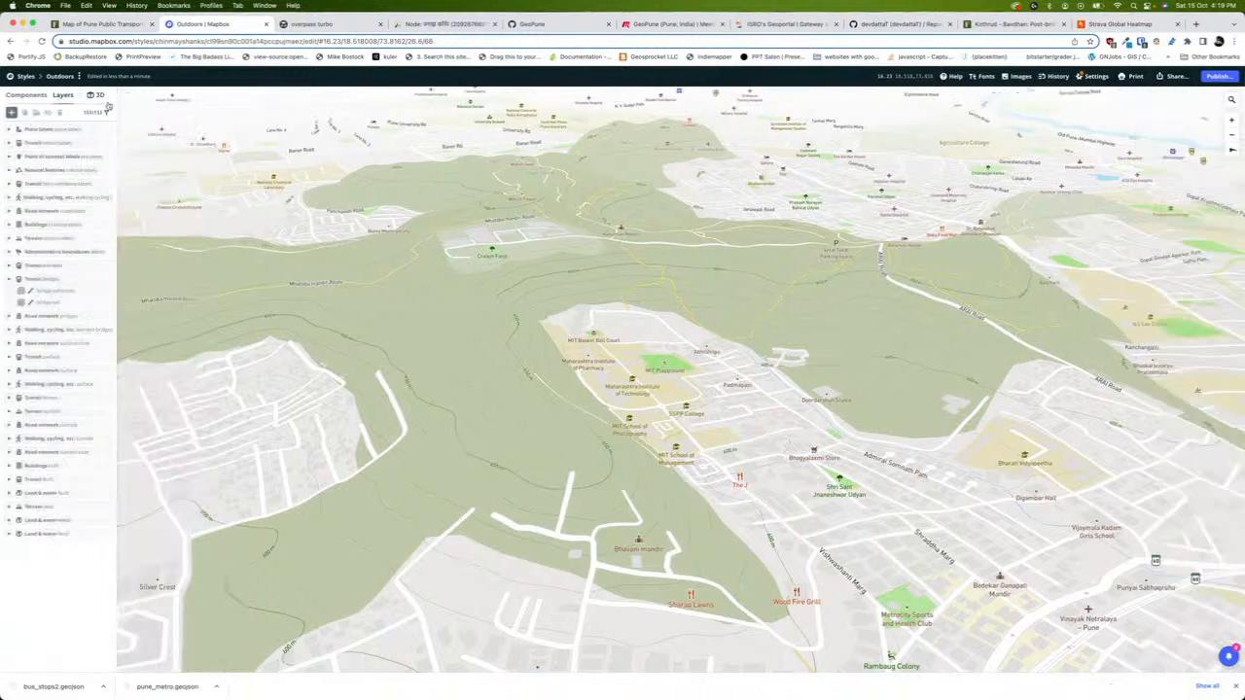
pyautogui.click(11, 112)
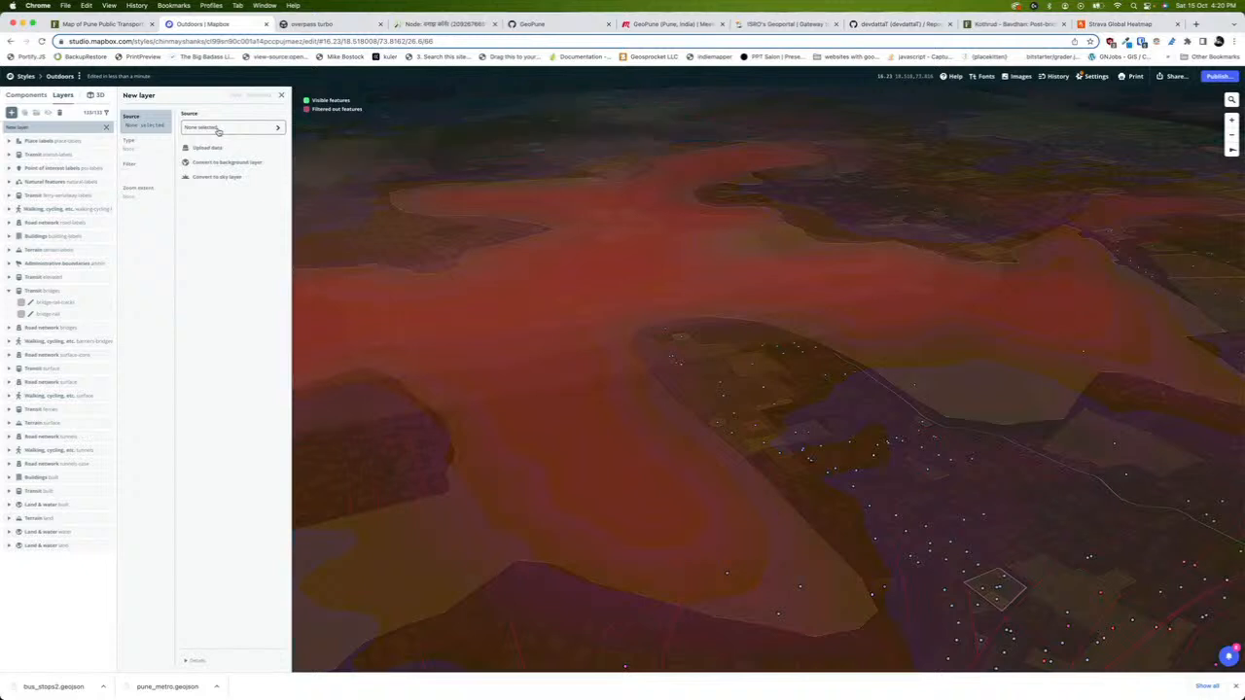
pyautogui.scroll(-3, 672, 298)
pyautogui.scroll(4, 667, 298)
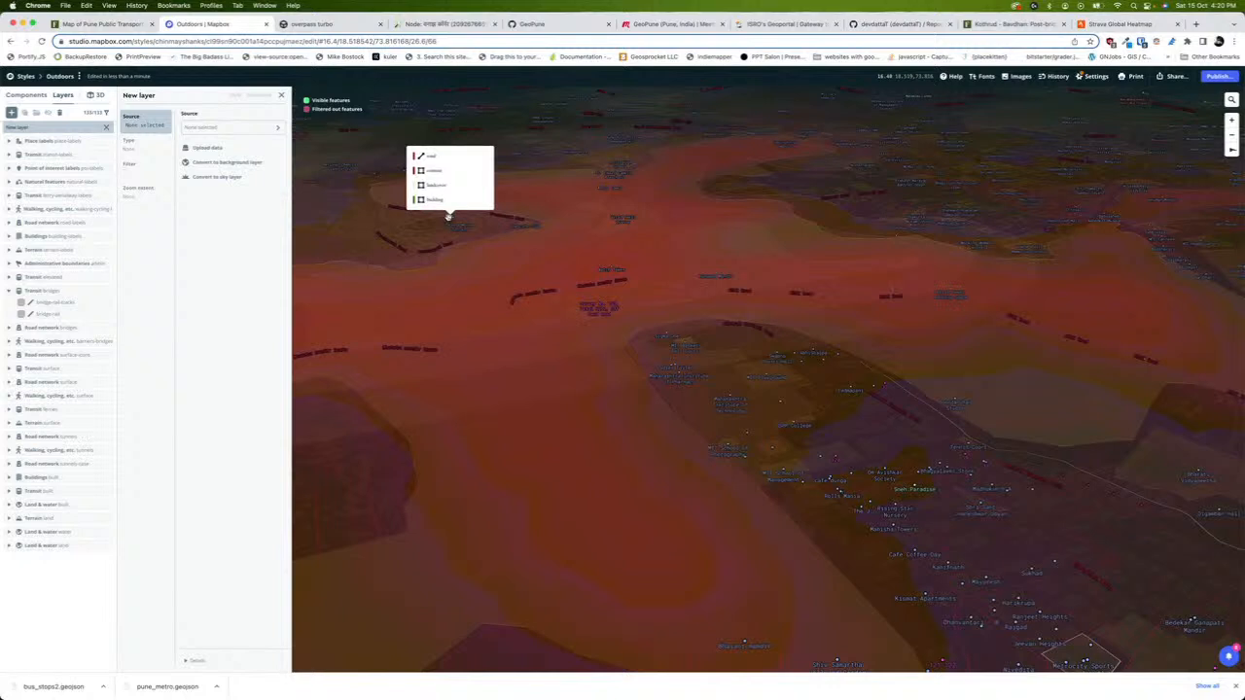
pyautogui.click(248, 132)
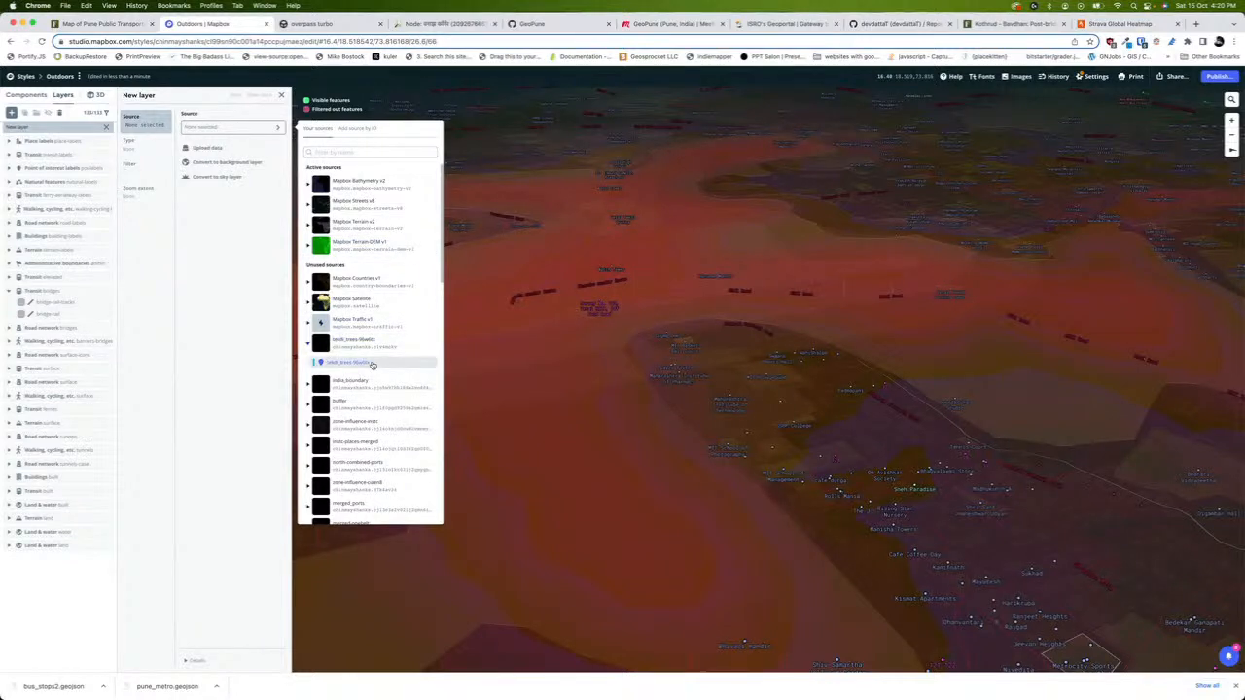
pyautogui.click(372, 363)
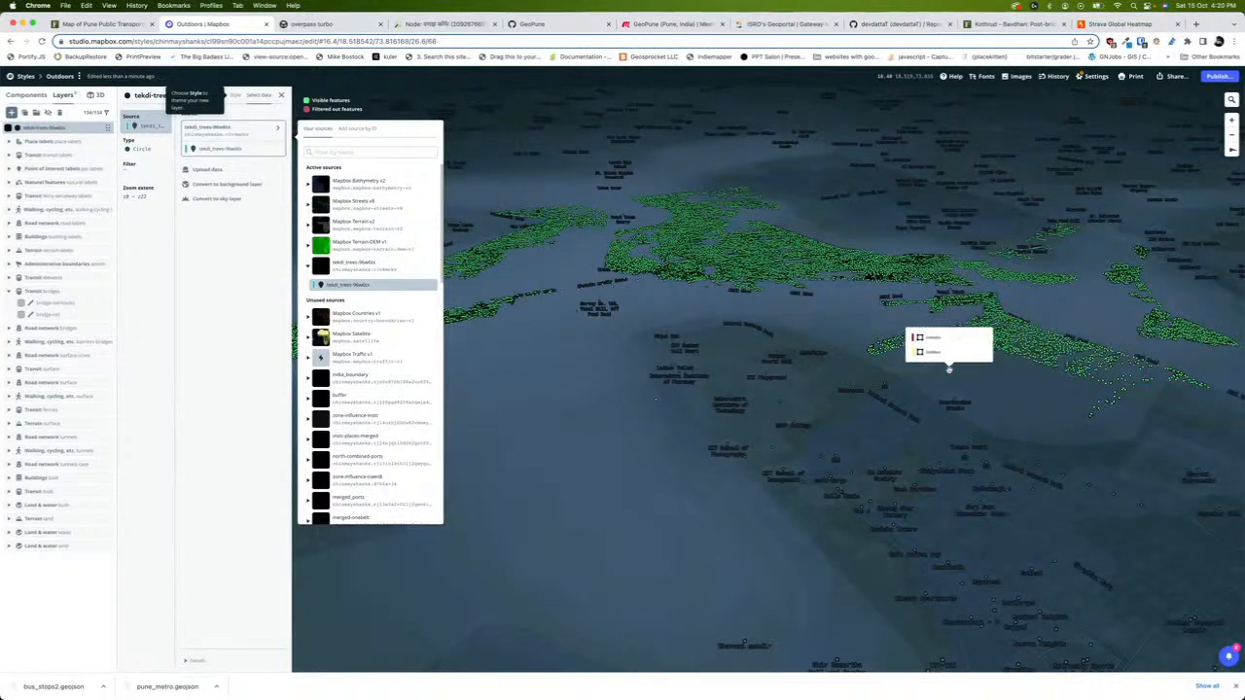
# Examine the distribution of the tree points across the Vetal Tekdi hills, from overview to close-up
pyautogui.moveTo(636, 334); pyautogui.dragTo(972, 367)
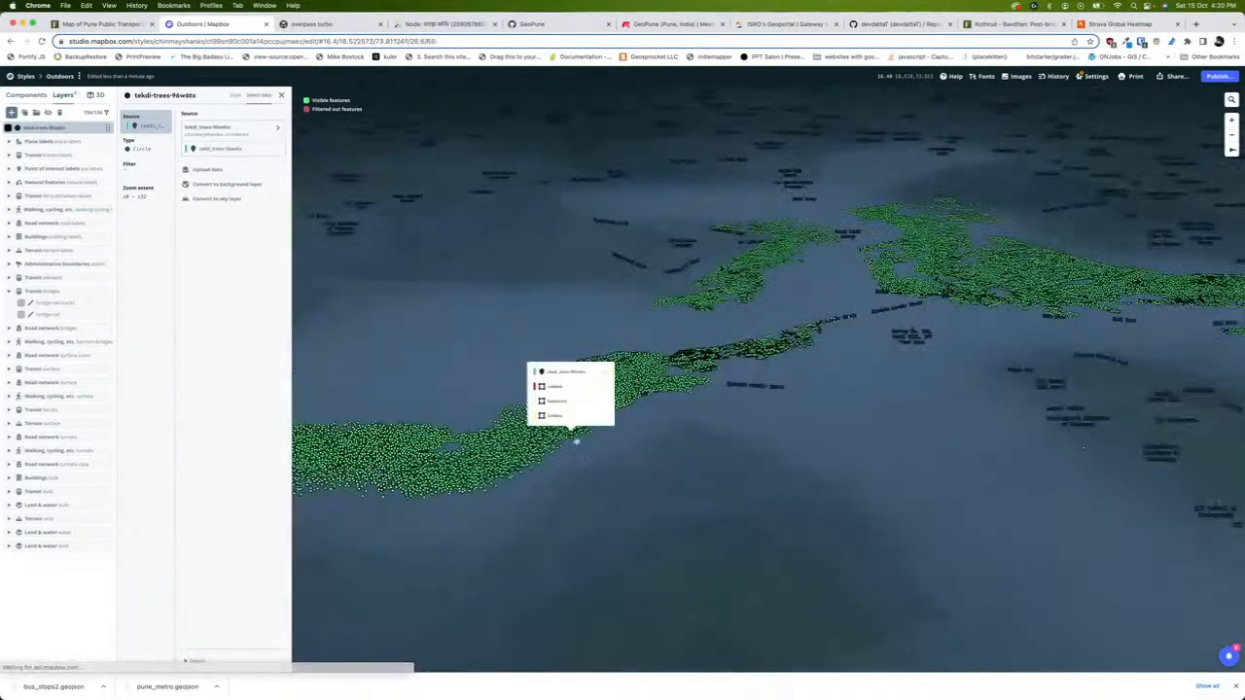
pyautogui.moveTo(575, 440); pyautogui.dragTo(827, 359)
pyautogui.moveTo(616, 516); pyautogui.dragTo(648, 567)
pyautogui.moveTo(1007, 364); pyautogui.dragTo(583, 519)
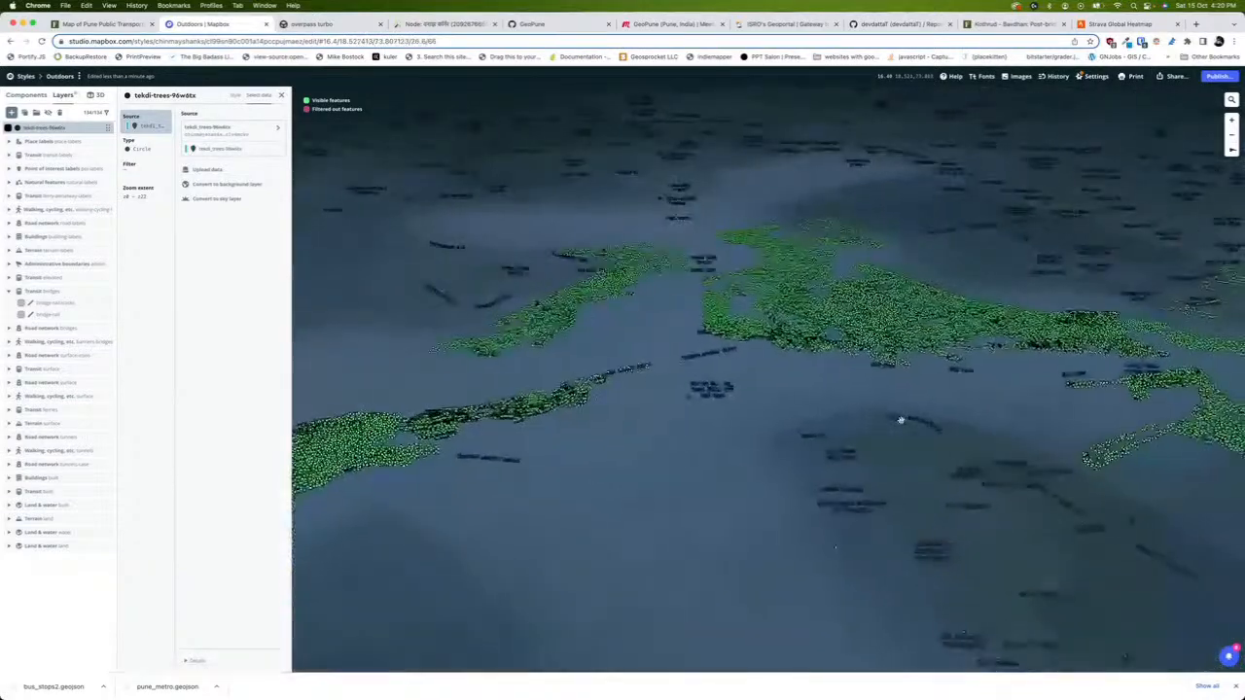
pyautogui.moveTo(901, 420); pyautogui.dragTo(555, 441)
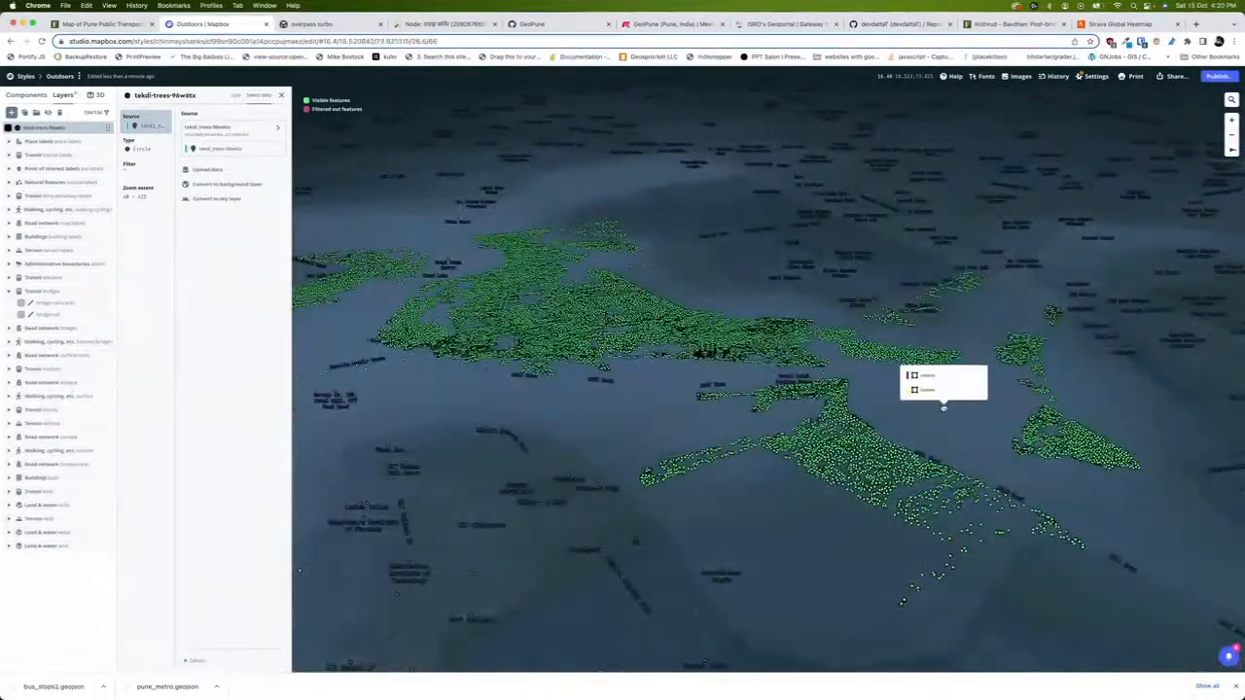
pyautogui.moveTo(944, 403); pyautogui.dragTo(816, 390)
pyautogui.scroll(3, 836, 398)
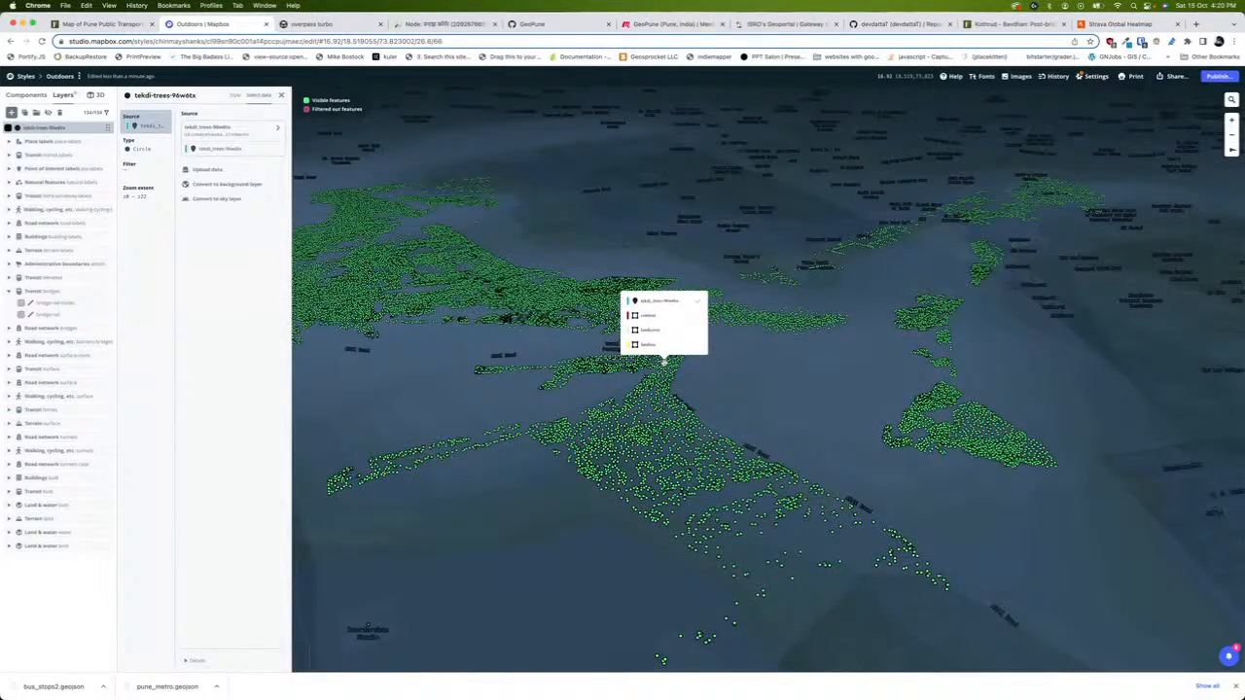
pyautogui.scroll(-2, 664, 360)
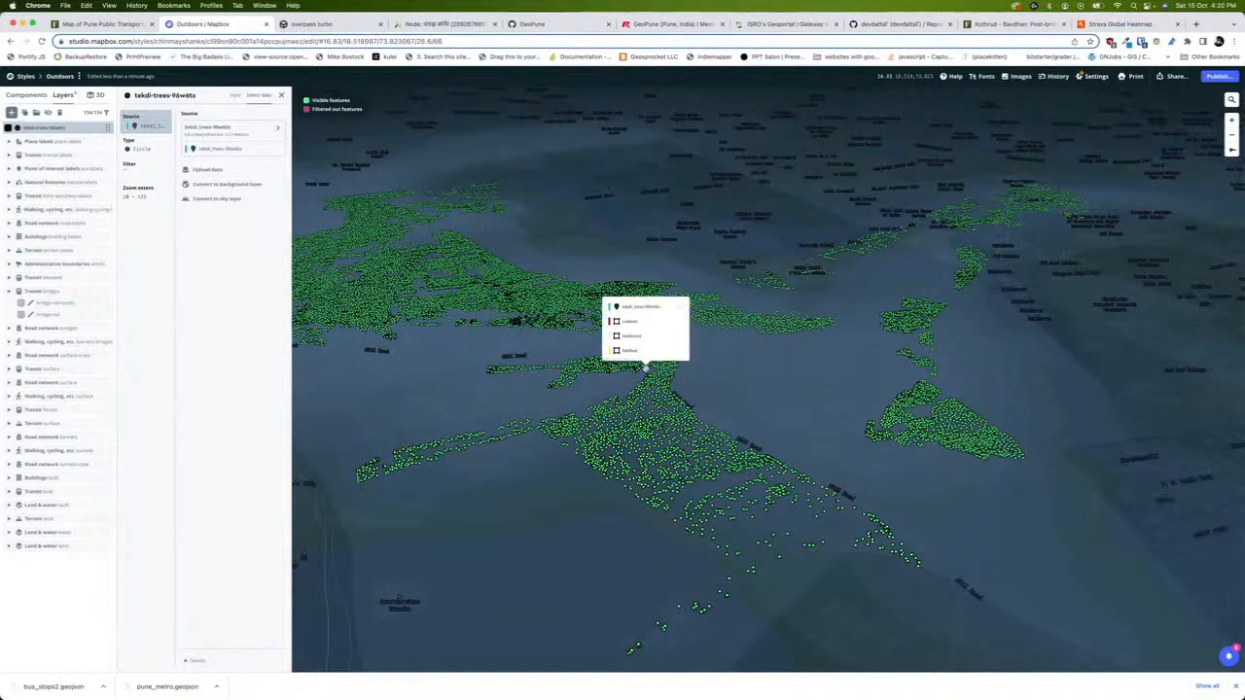
pyautogui.scroll(-2, 645, 368)
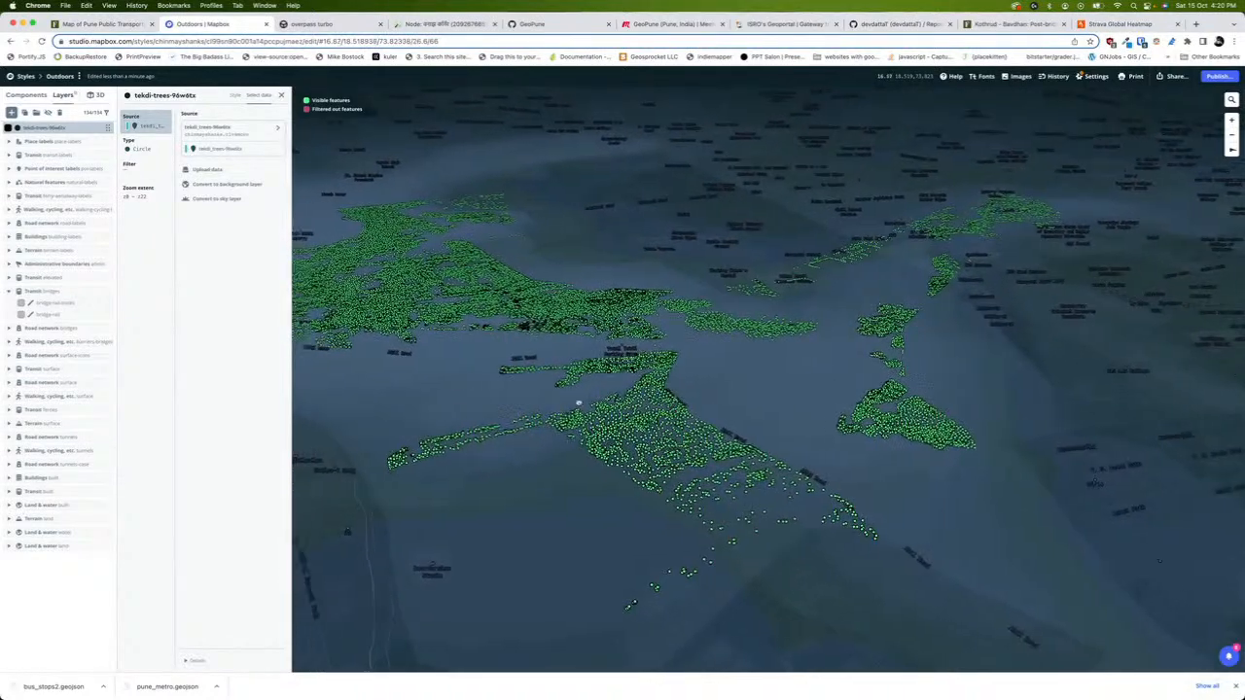
pyautogui.moveTo(578, 403); pyautogui.dragTo(745, 422)
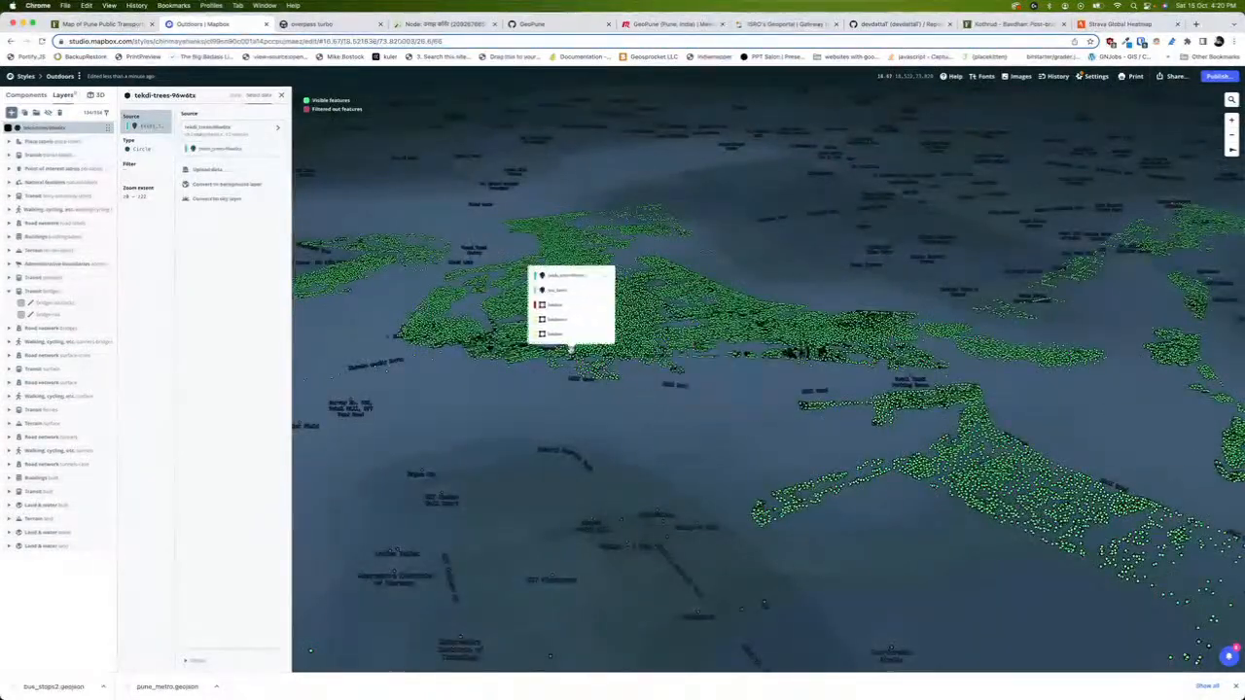
pyautogui.scroll(5, 571, 347)
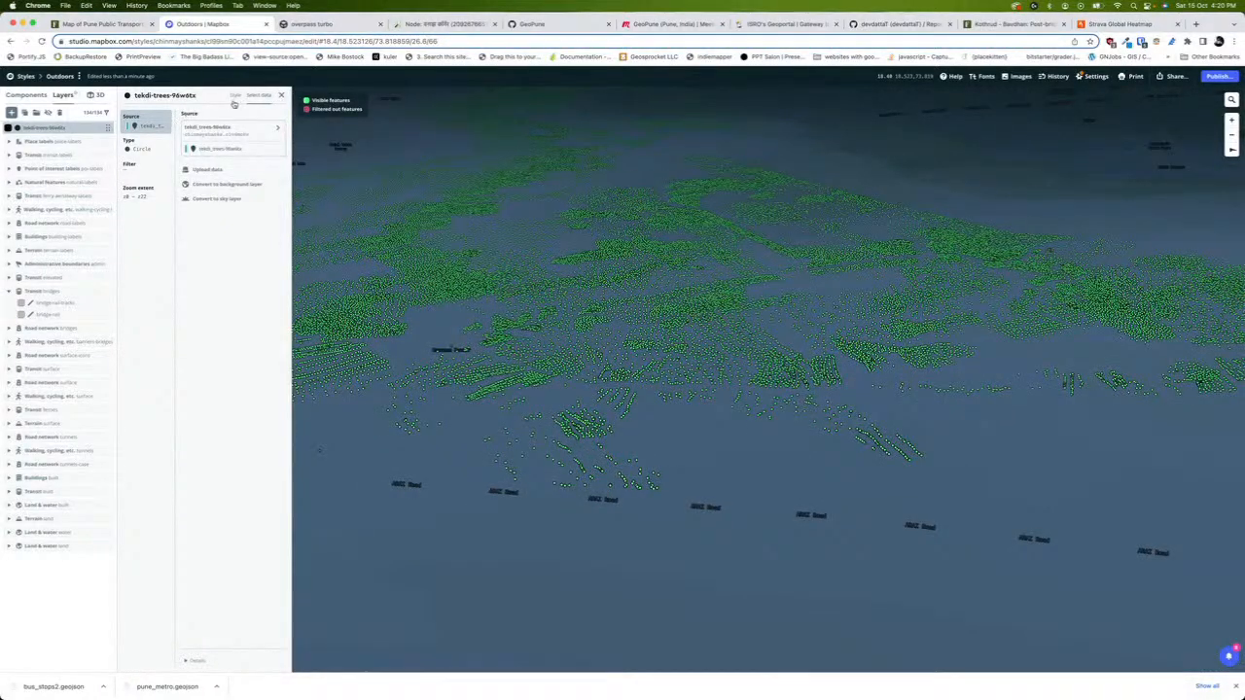
pyautogui.scroll(-1, 661, 251)
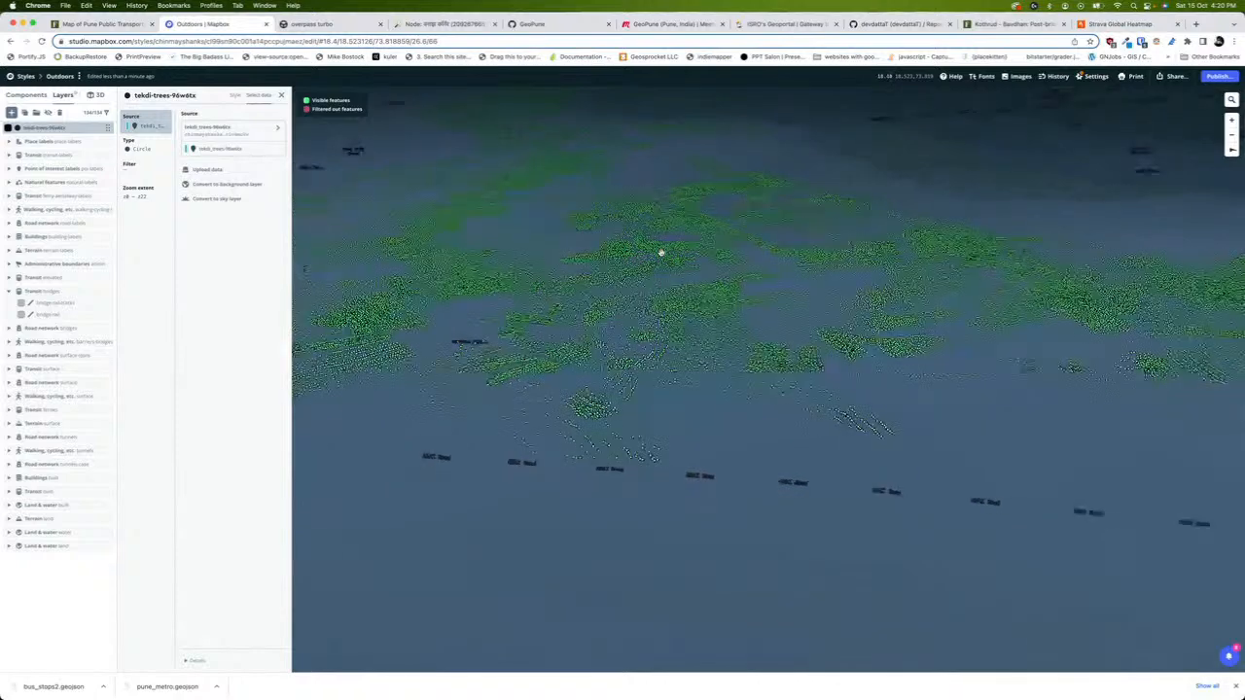
# Set the tree layer's zoom extent to a minimum of 16 and inspect the points up close
pyautogui.click(141, 191)
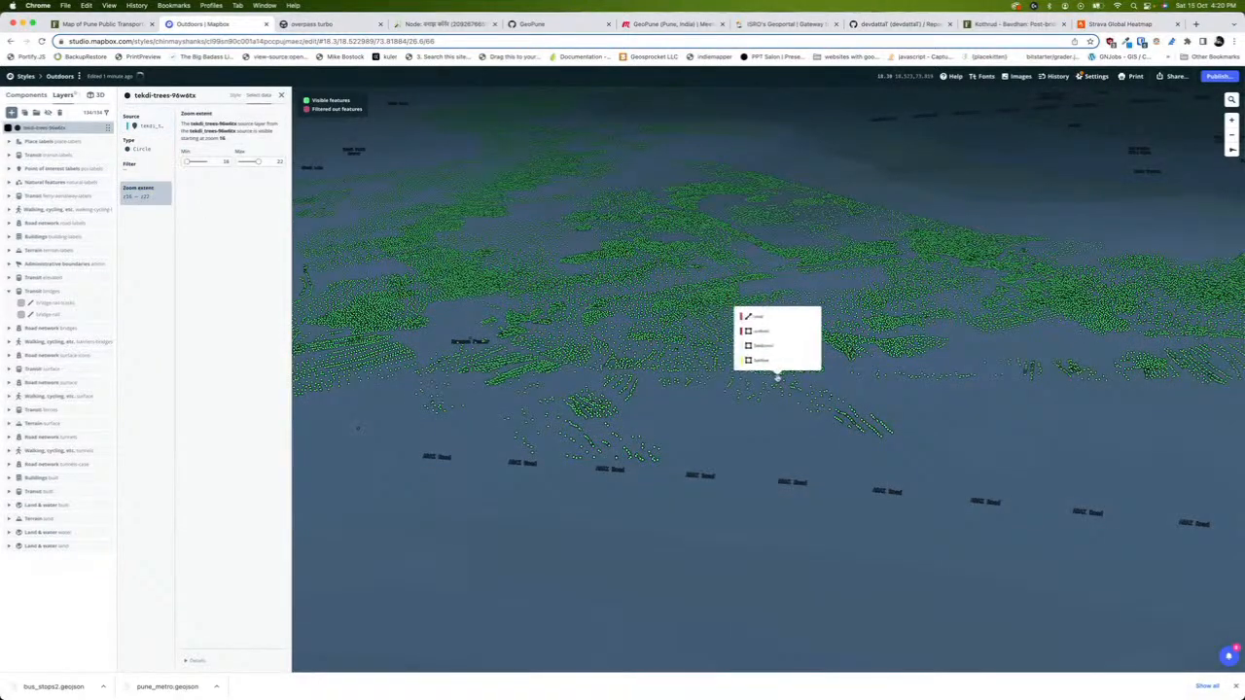
pyautogui.moveTo(885, 400); pyautogui.dragTo(695, 397)
pyautogui.scroll(5, 700, 344)
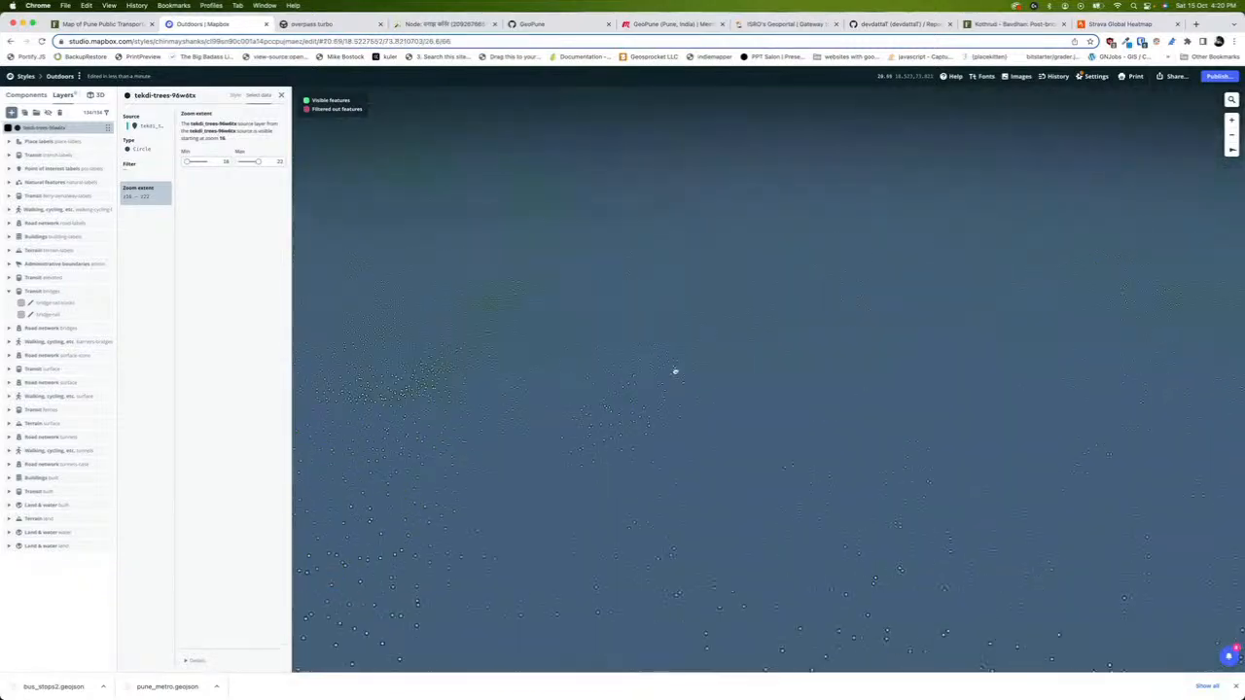
pyautogui.scroll(-3, 677, 360)
pyautogui.scroll(-2, 758, 352)
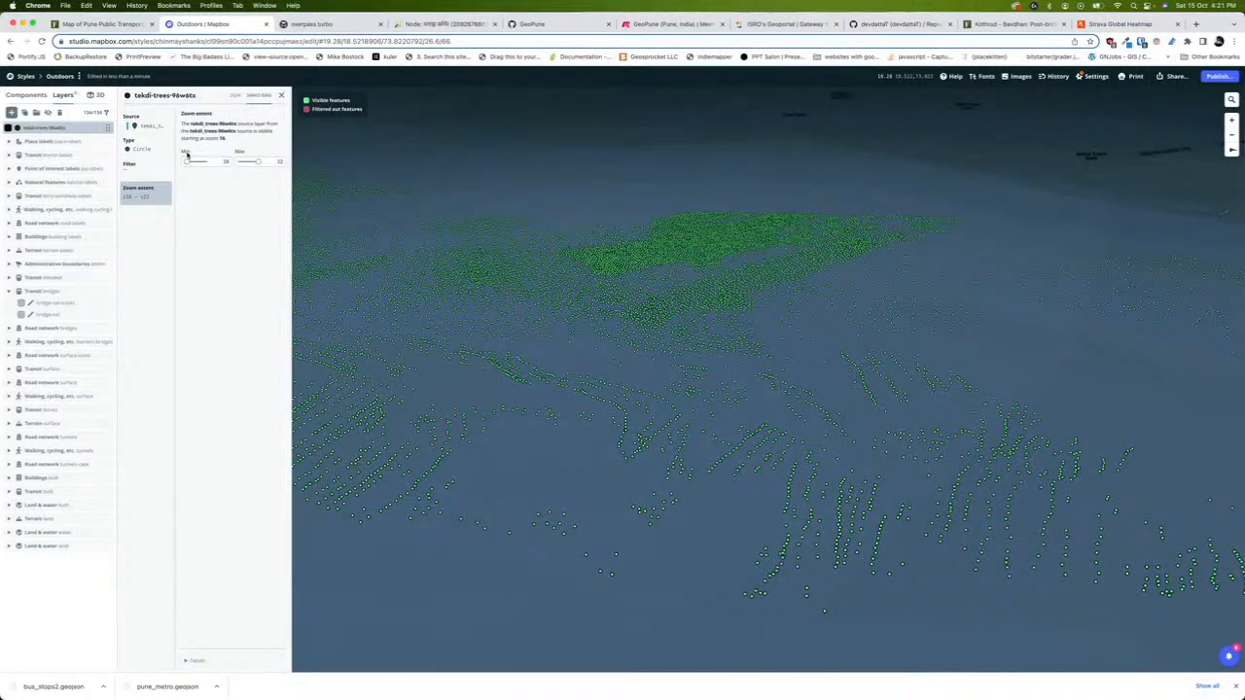
# Review the tree layer's type options, open its style settings and look over the styled circles across the Vetal Tekdi hills
pyautogui.click(148, 149)
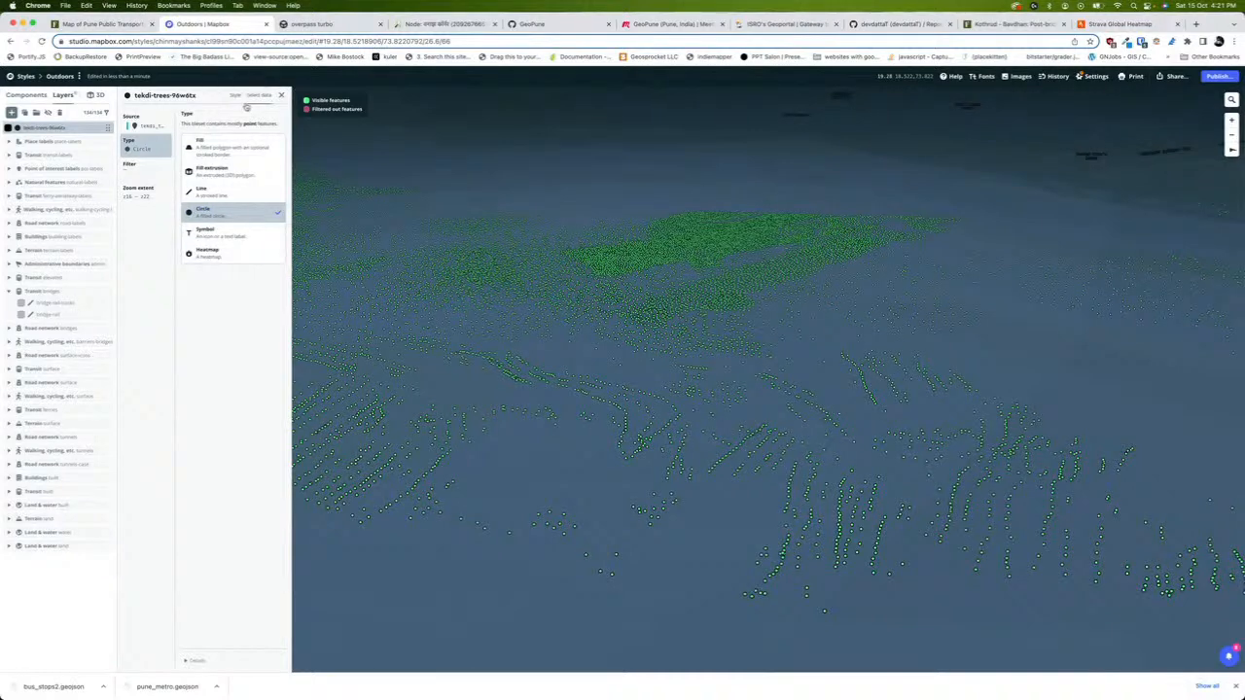
pyautogui.click(234, 97)
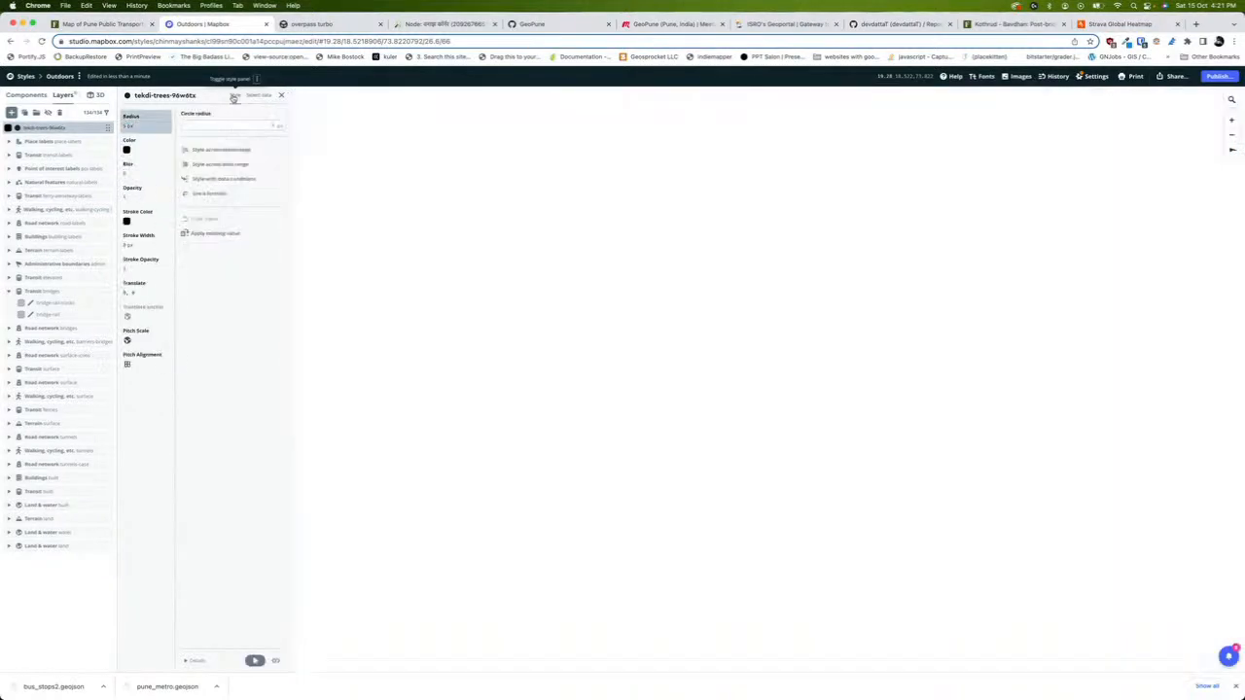
pyautogui.scroll(-4, 672, 321)
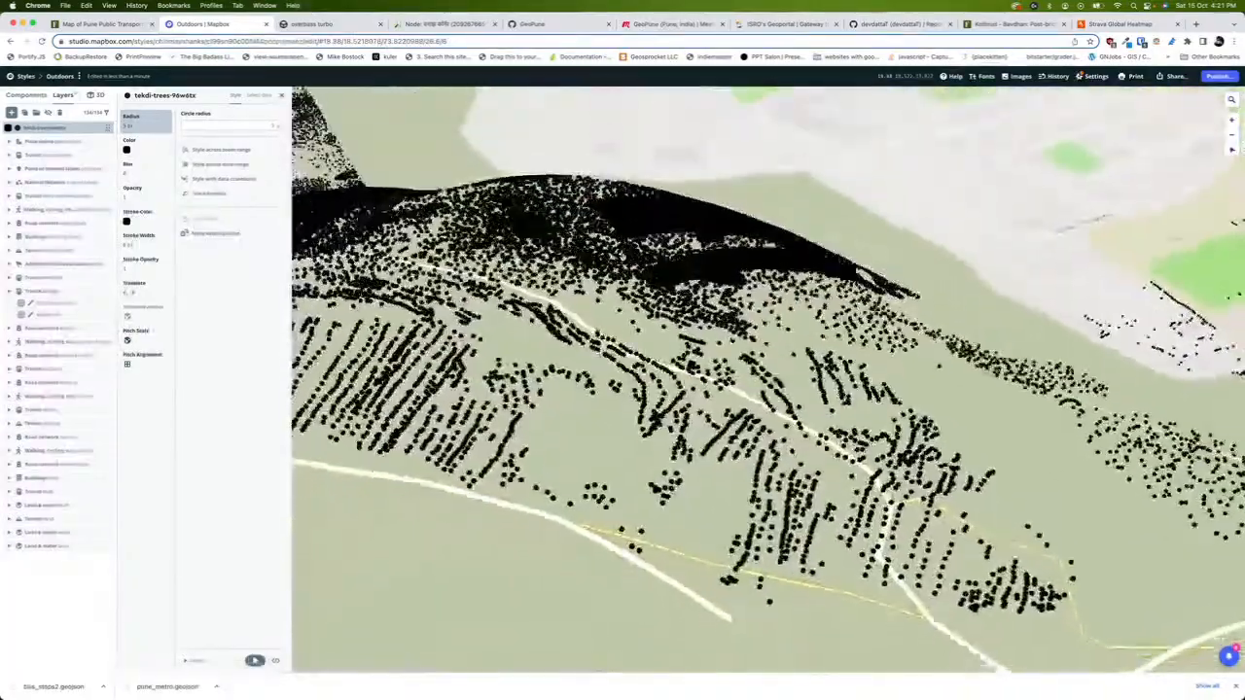
pyautogui.moveTo(857, 271); pyautogui.dragTo(880, 424)
pyautogui.scroll(-5, 791, 302)
pyautogui.moveTo(908, 297); pyautogui.dragTo(554, 302)
pyautogui.moveTo(889, 318); pyautogui.dragTo(716, 320)
pyautogui.scroll(5, 715, 320)
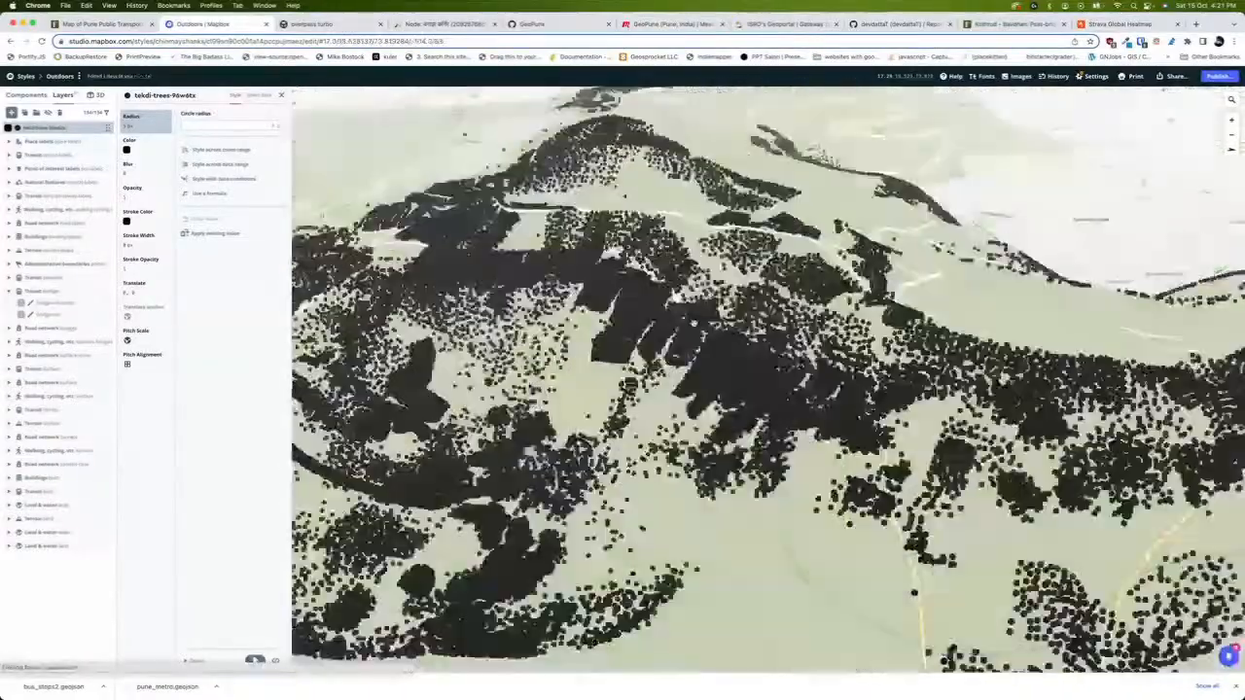
pyautogui.scroll(-4, 716, 320)
pyautogui.scroll(-3, 715, 320)
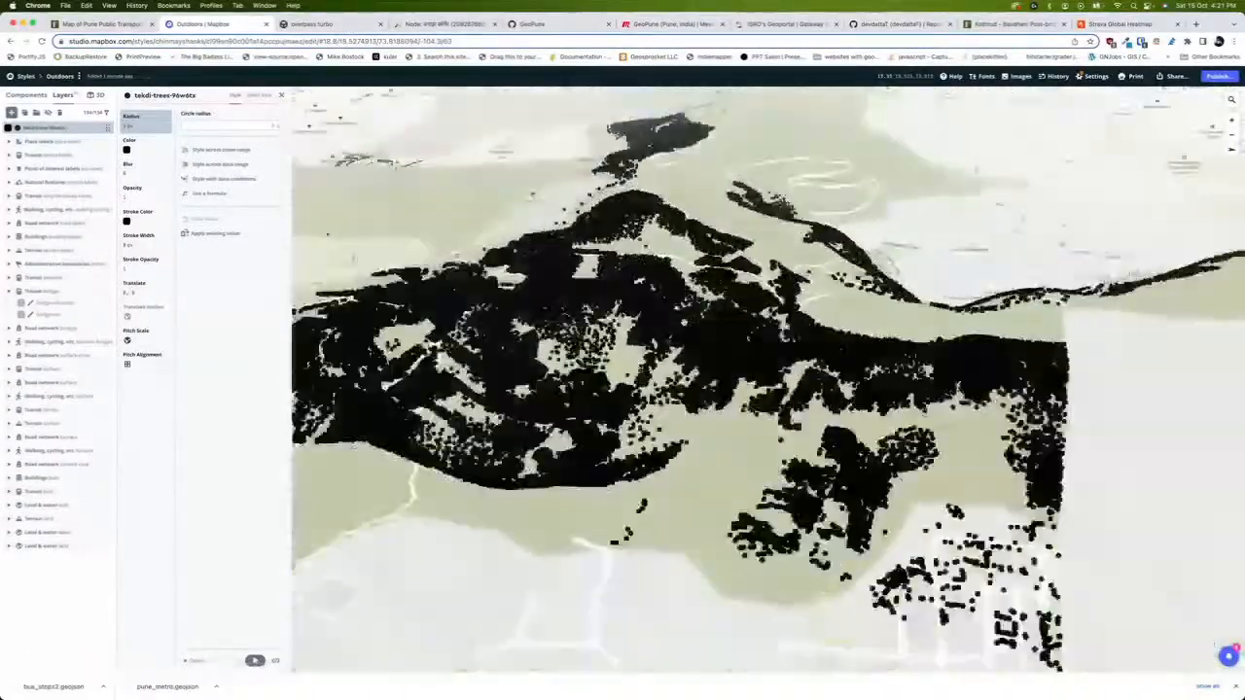
pyautogui.moveTo(715, 320); pyautogui.dragTo(680, 320)
pyautogui.scroll(-3, 680, 320)
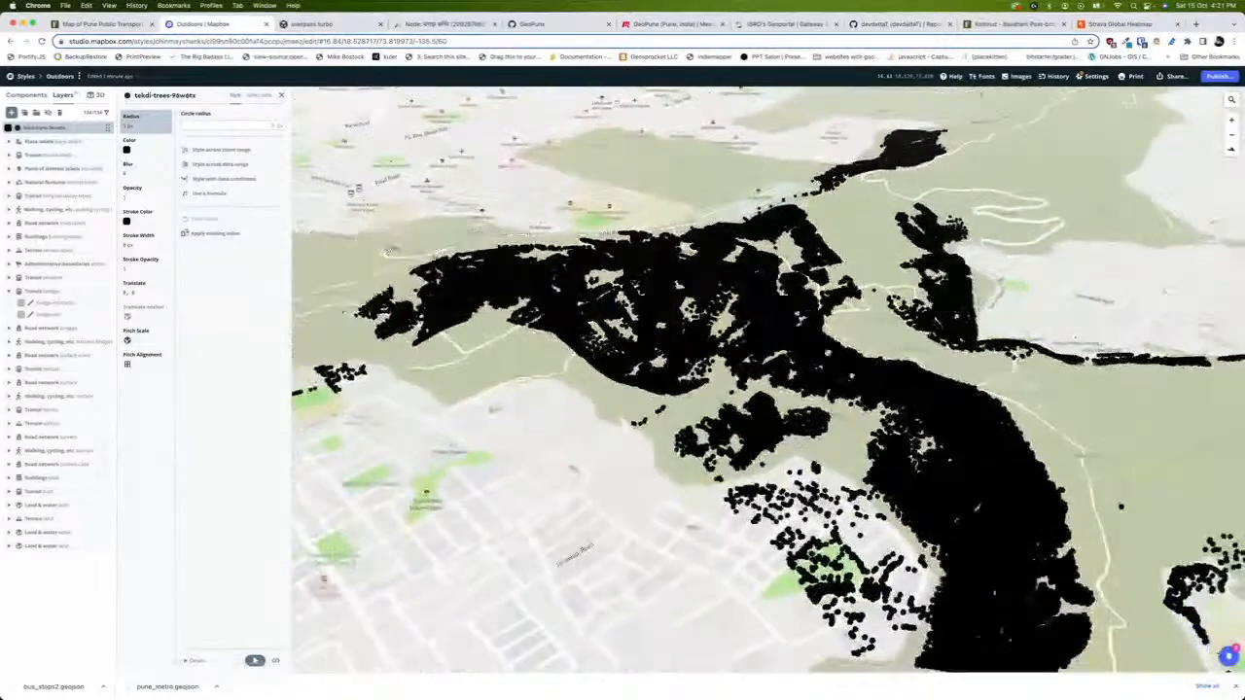
# Examine the tree circles along the hill ridges, from the Senapati Bapat Marg side to the far curved ridge
pyautogui.moveTo(745, 223); pyautogui.dragTo(677, 281)
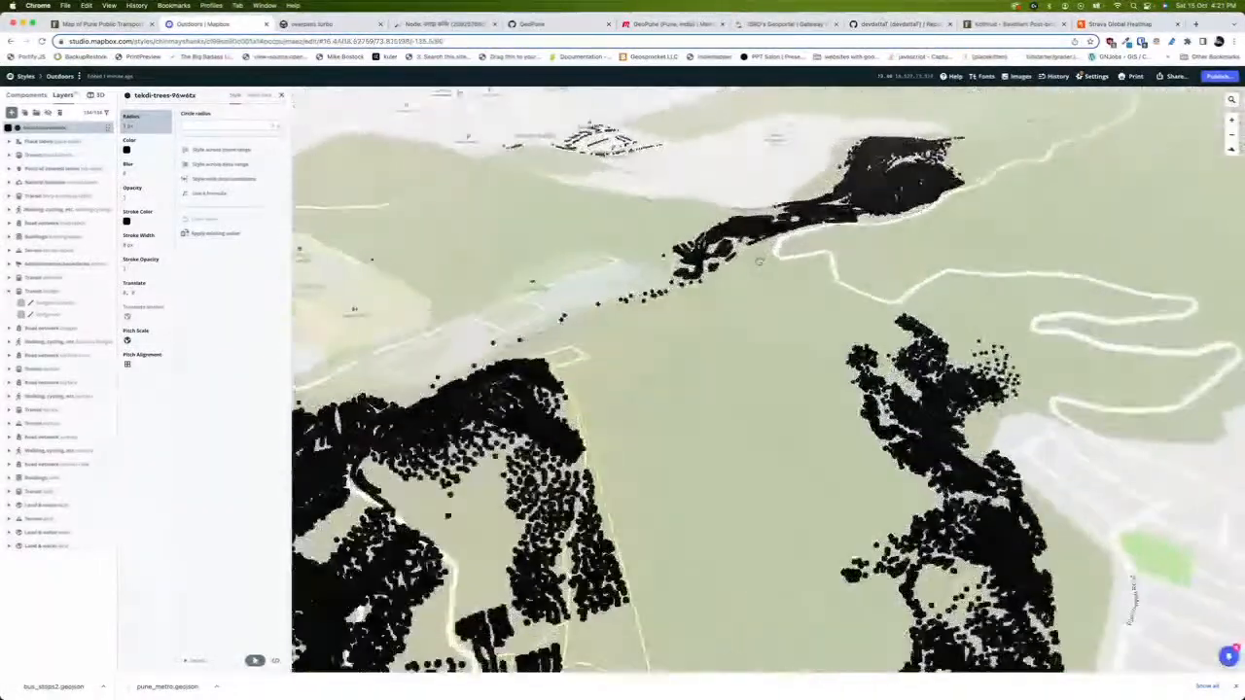
pyautogui.moveTo(655, 369); pyautogui.dragTo(558, 464)
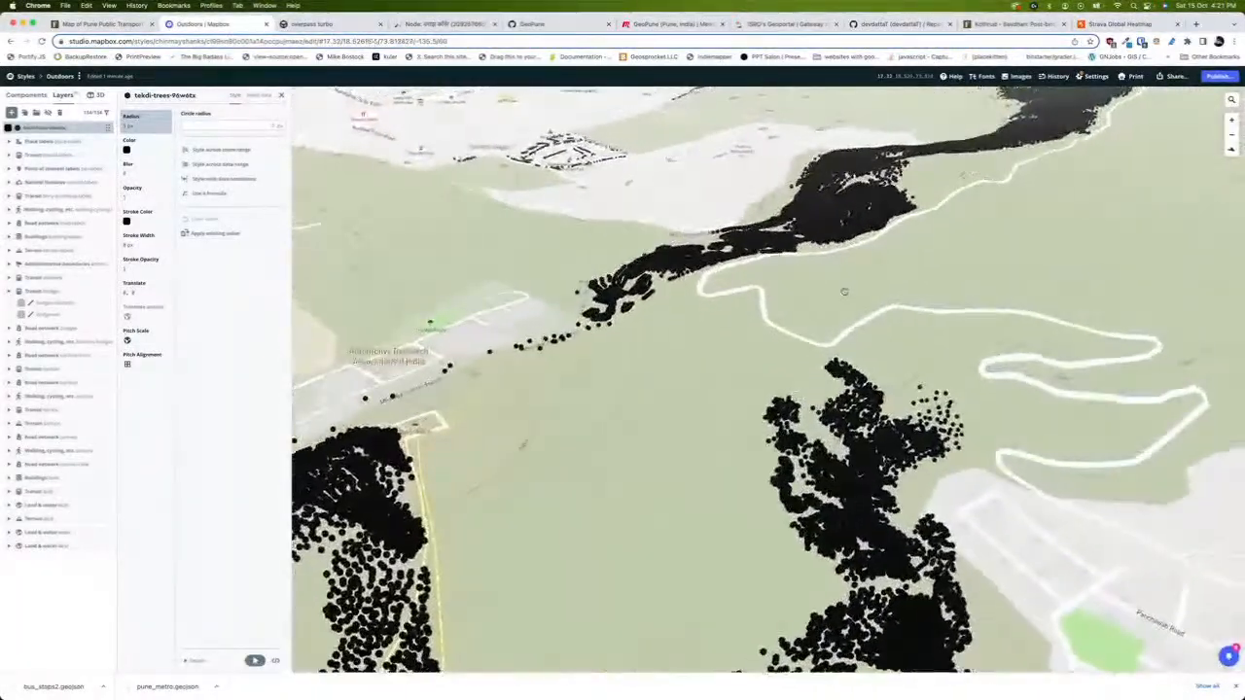
pyautogui.scroll(-5, 844, 292)
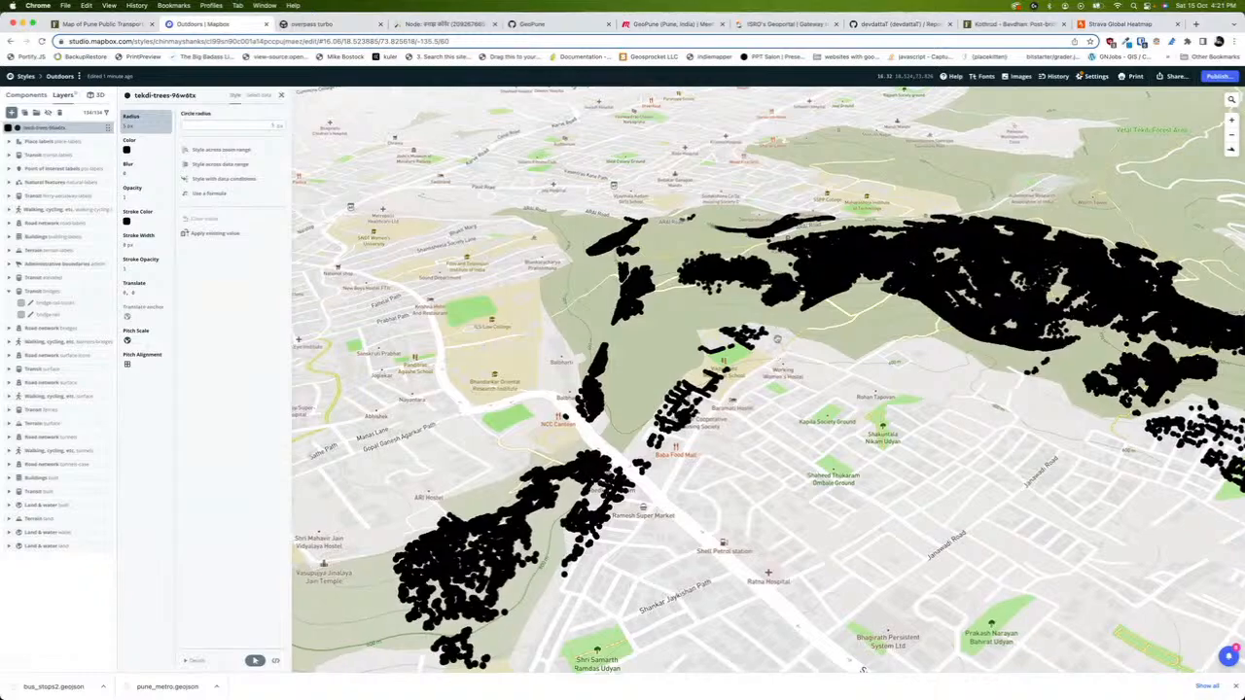
pyautogui.scroll(5, 757, 340)
pyautogui.scroll(5, 756, 339)
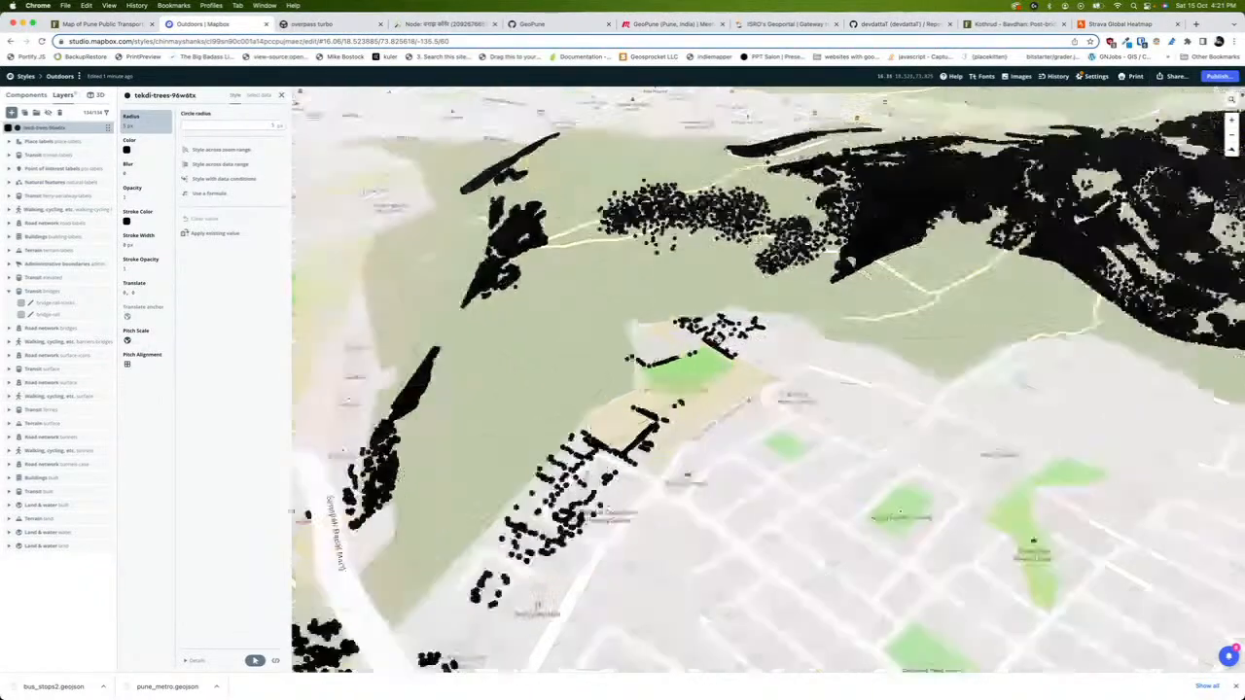
pyautogui.scroll(-3, 863, 263)
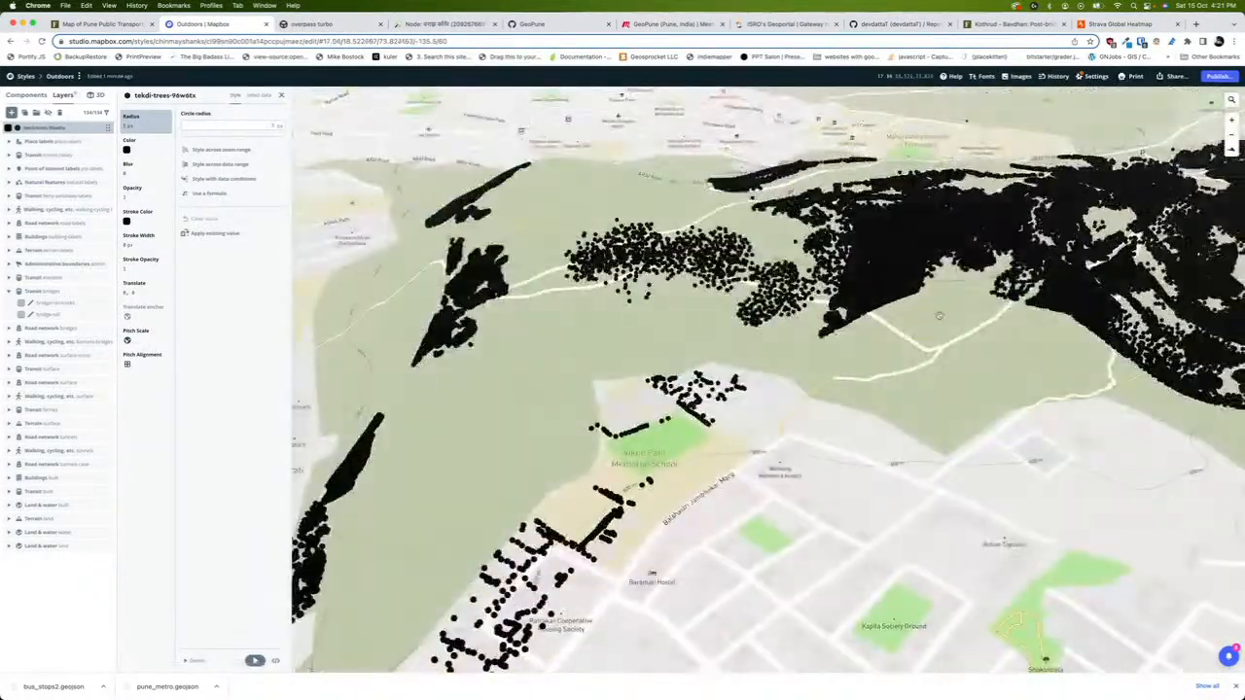
pyautogui.moveTo(864, 264); pyautogui.dragTo(681, 356)
pyautogui.scroll(-3, 700, 350)
pyautogui.scroll(-2, 1015, 338)
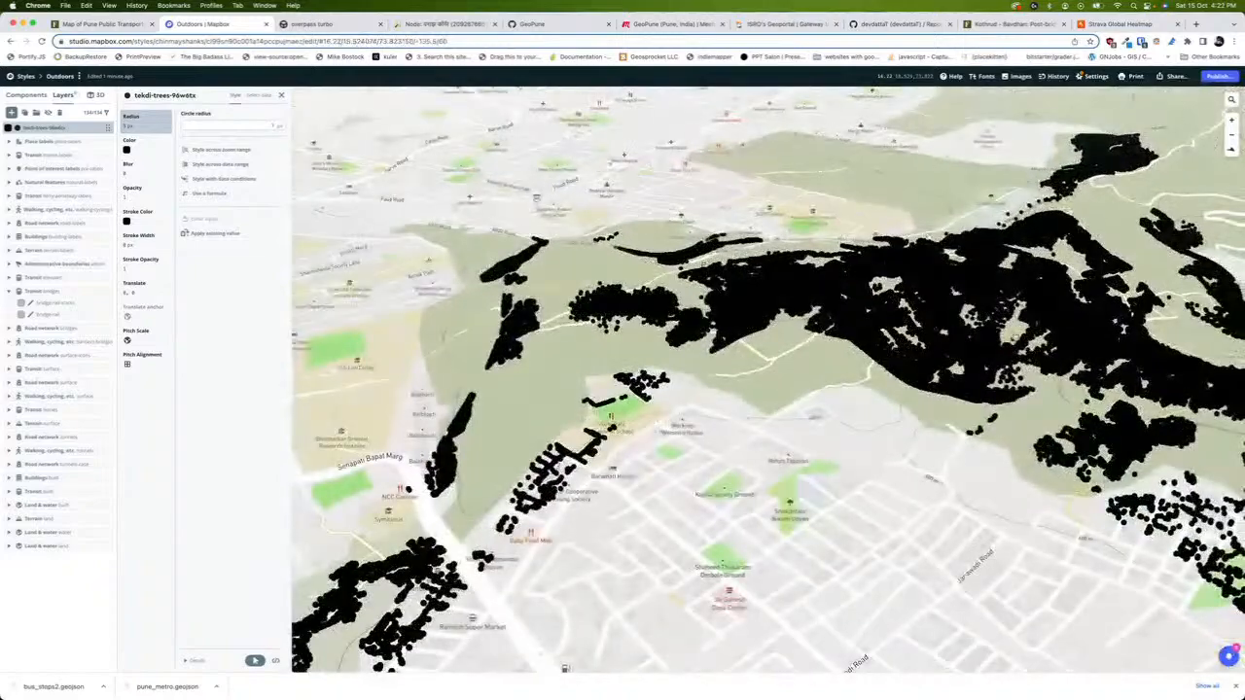
pyautogui.moveTo(1030, 340); pyautogui.dragTo(613, 425)
pyautogui.moveTo(855, 273); pyautogui.dragTo(681, 365)
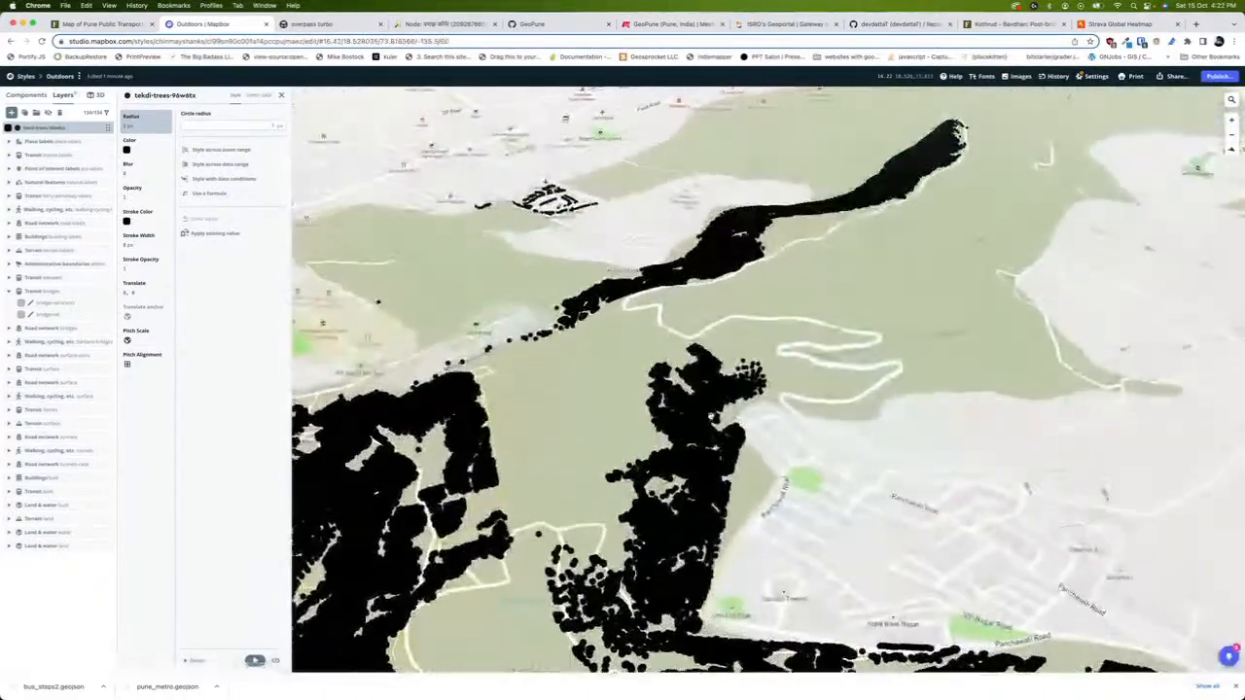
pyautogui.moveTo(865, 253); pyautogui.dragTo(794, 419)
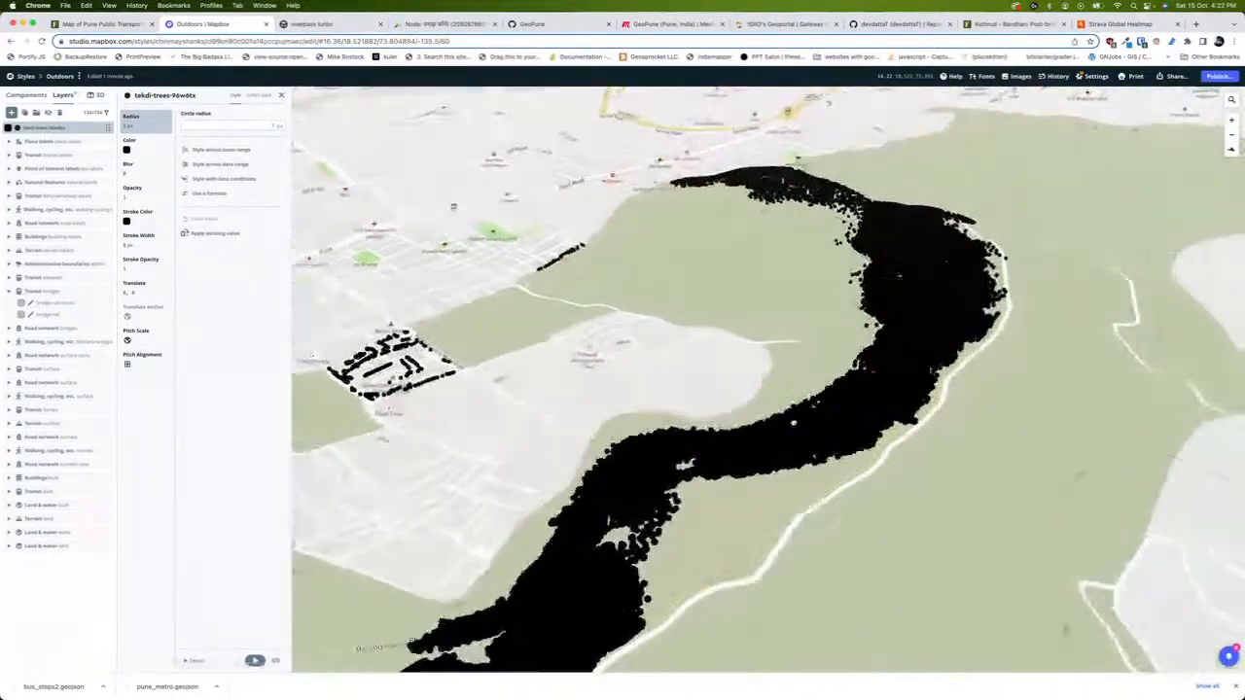
pyautogui.moveTo(907, 343); pyautogui.dragTo(719, 421)
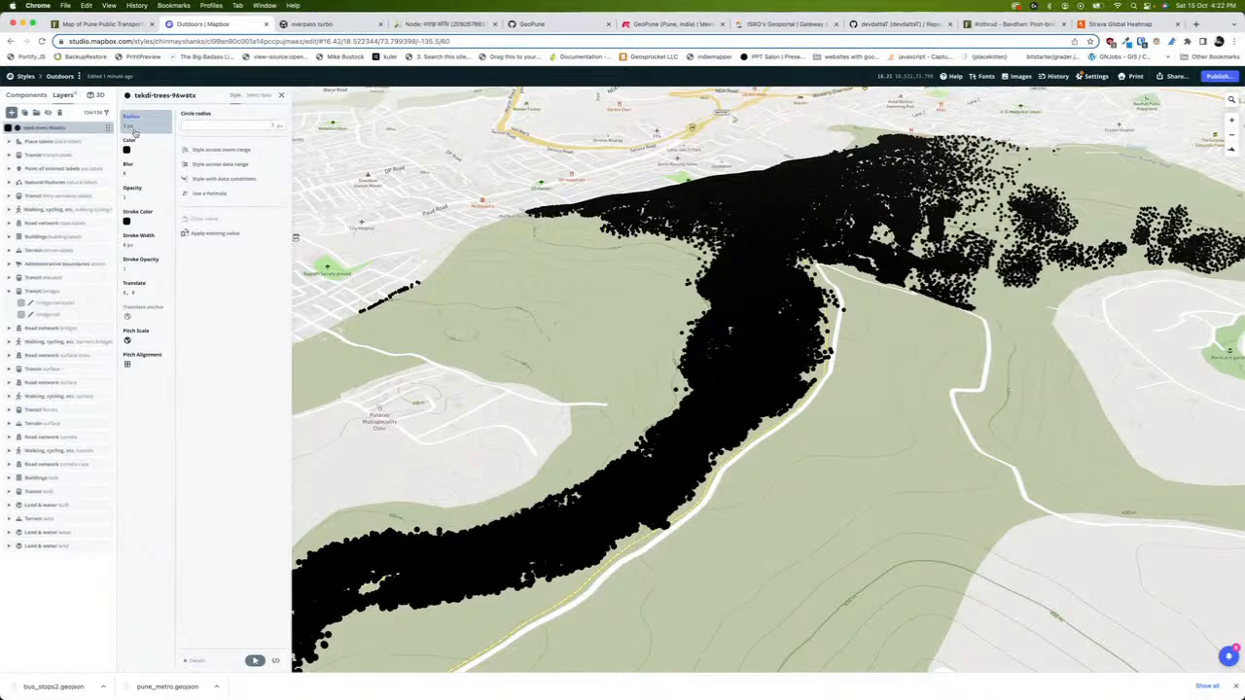
# Inspect the tree circles on the far ridge up close and return to the slopes near the Automotive Research Association of India
pyautogui.scroll(3, 768, 340)
pyautogui.scroll(10, 769, 341)
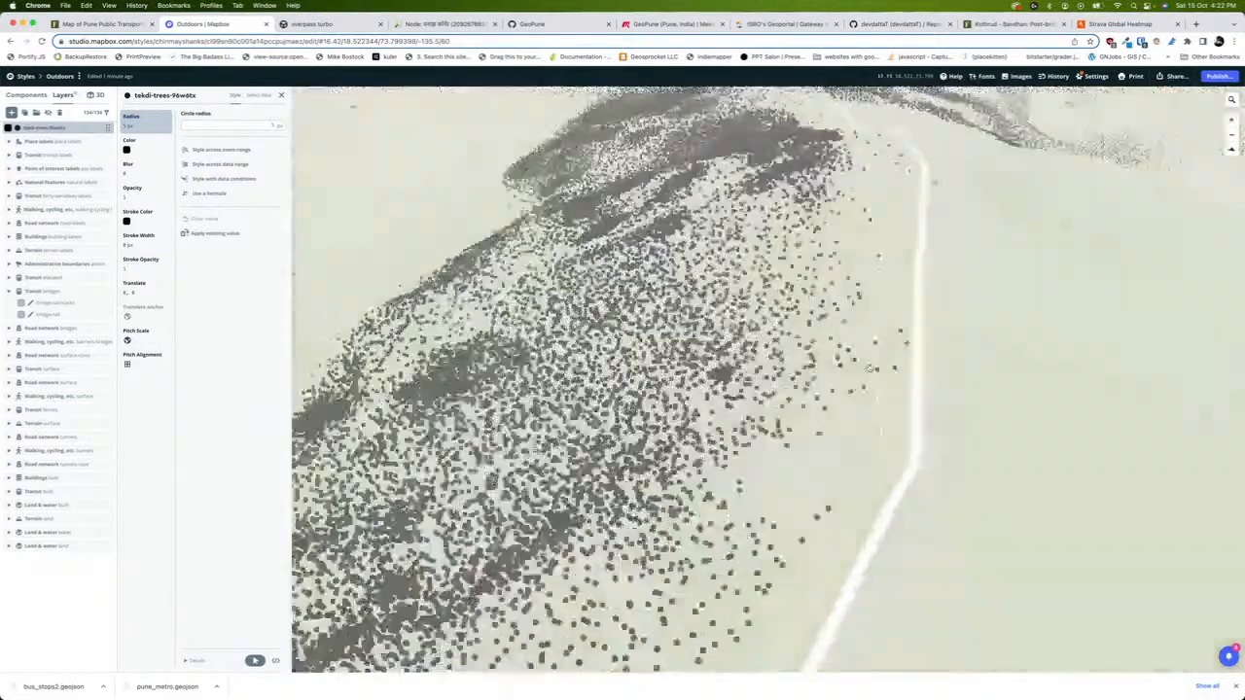
pyautogui.scroll(-6, 768, 341)
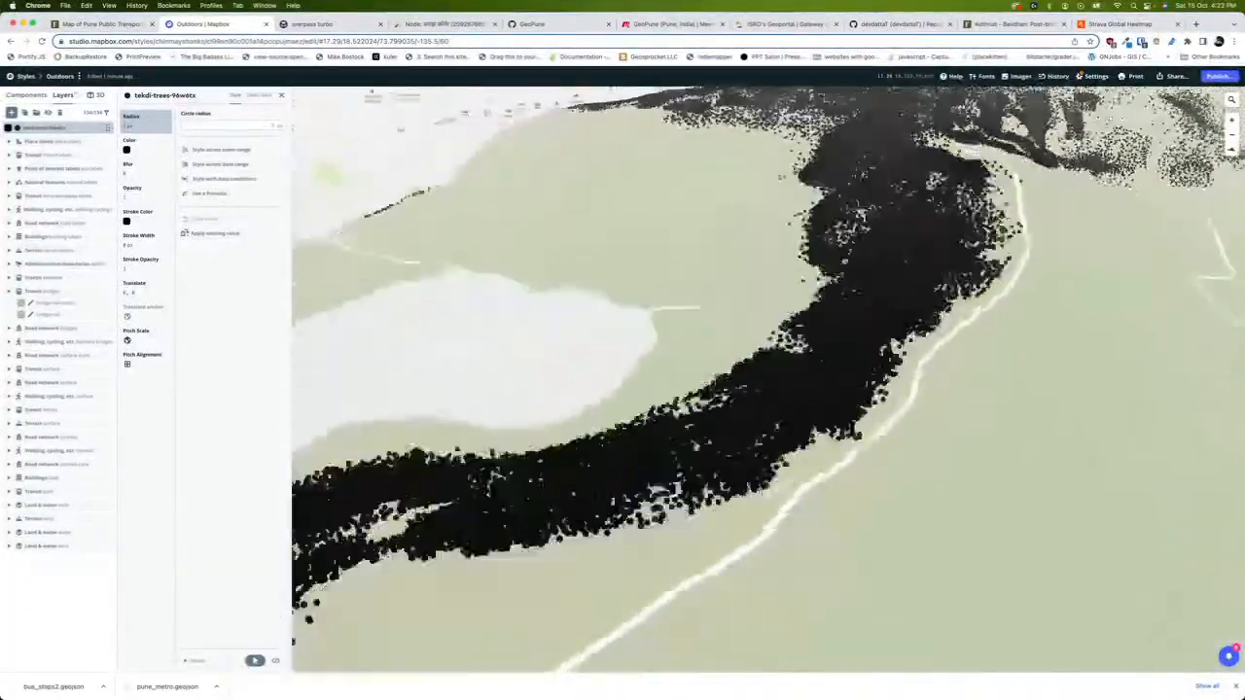
pyautogui.moveTo(681, 418); pyautogui.dragTo(826, 253)
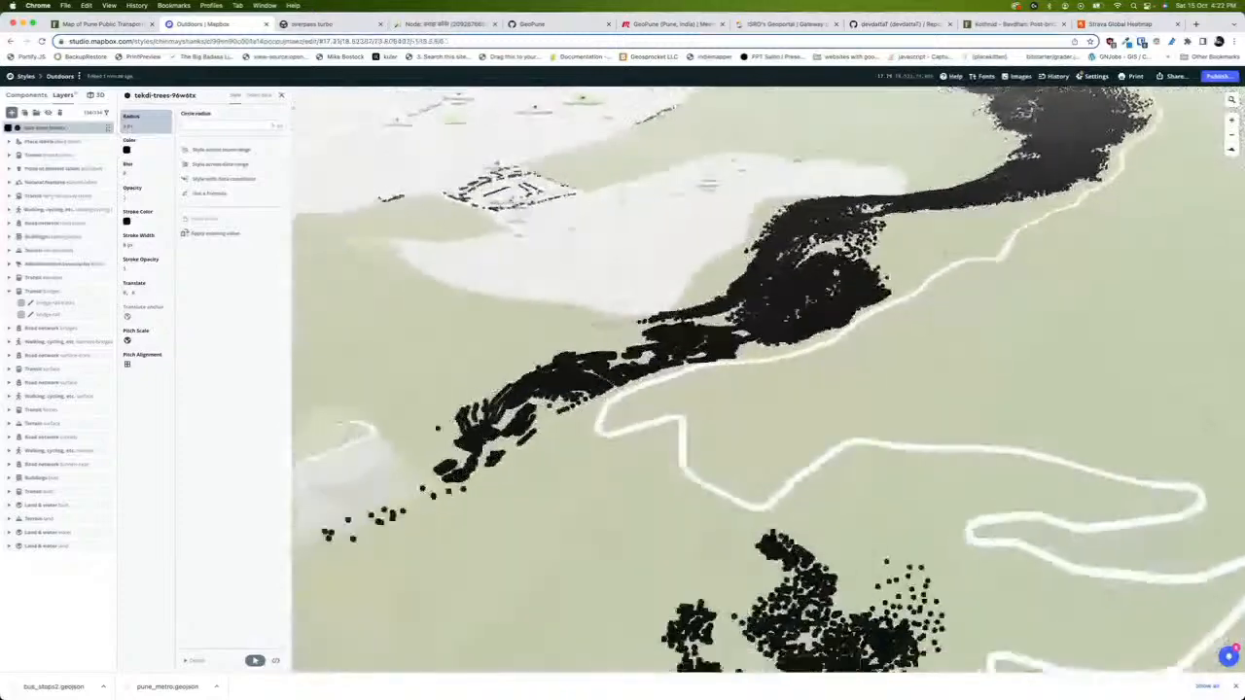
pyautogui.moveTo(681, 418); pyautogui.dragTo(807, 301)
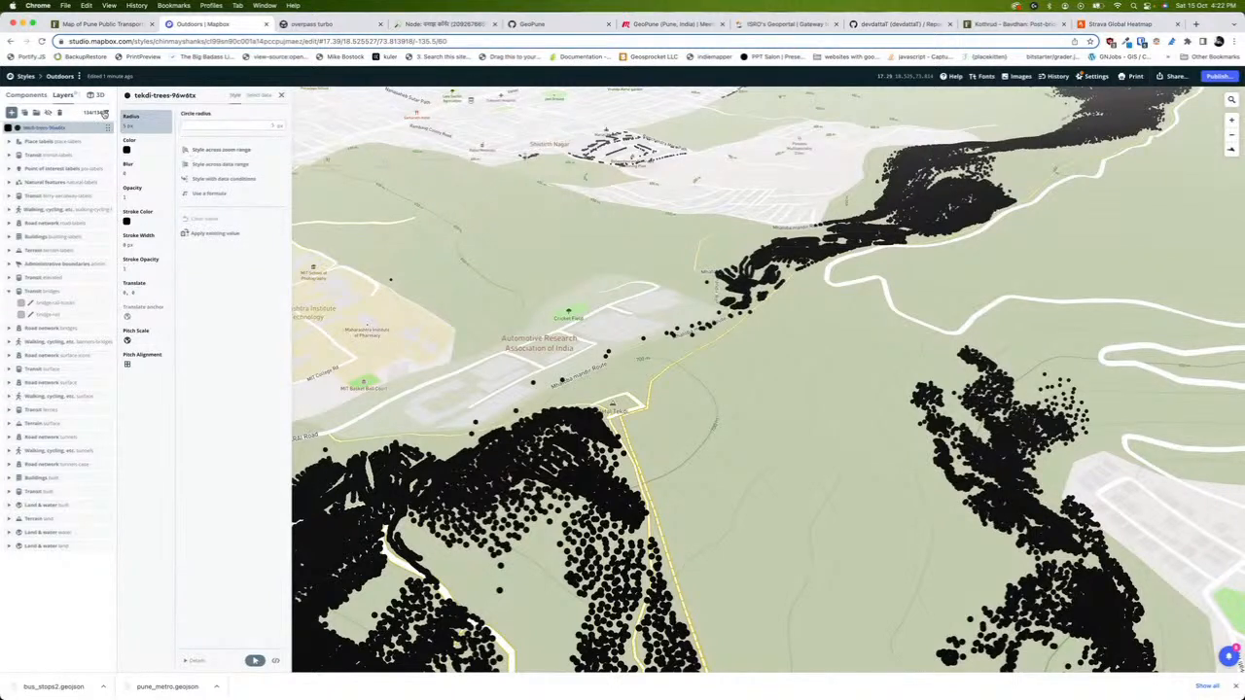
# Style the tree circle radius across the canopy_dia_m data range, setting the radius at the upper stop of 26 to 26 px
pyautogui.click(238, 166)
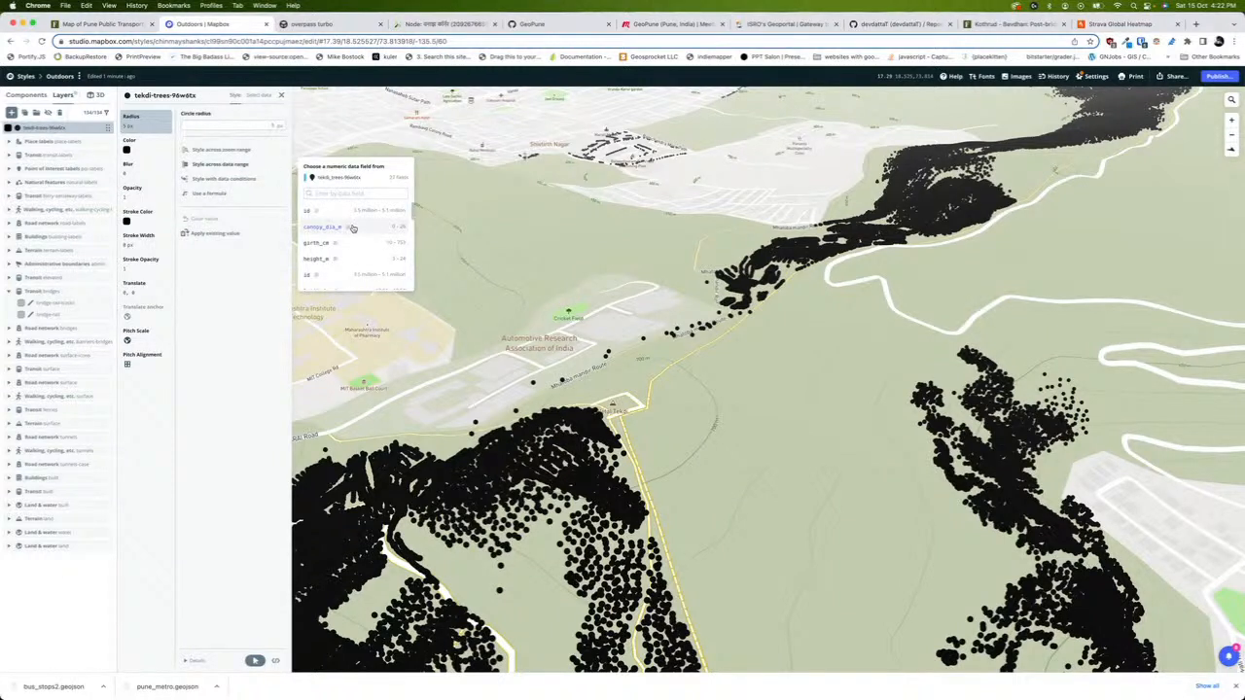
pyautogui.scroll(-1, 358, 228)
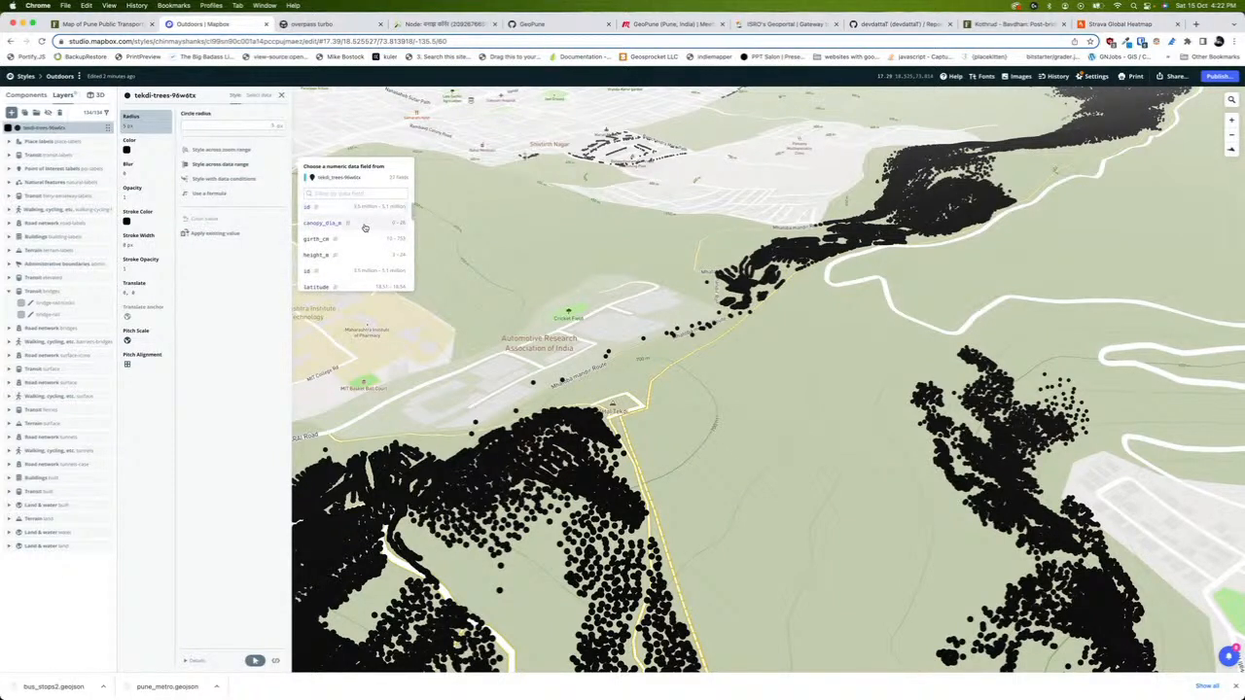
pyautogui.click(364, 225)
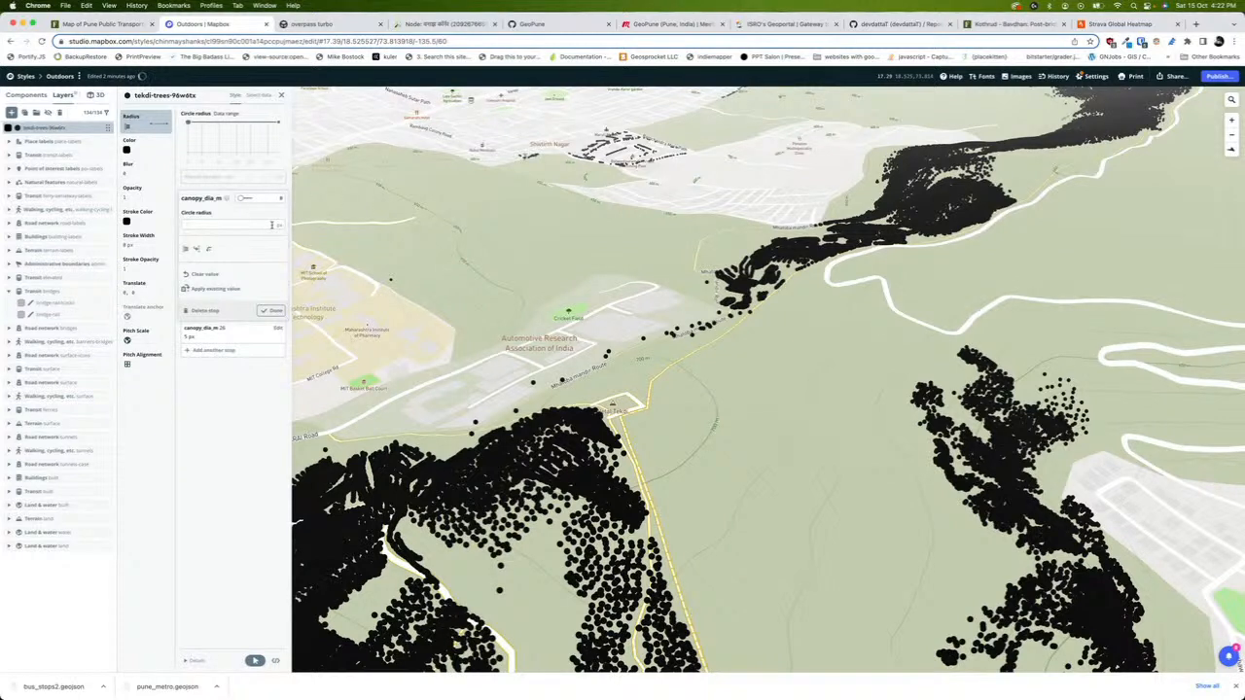
pyautogui.click(239, 397)
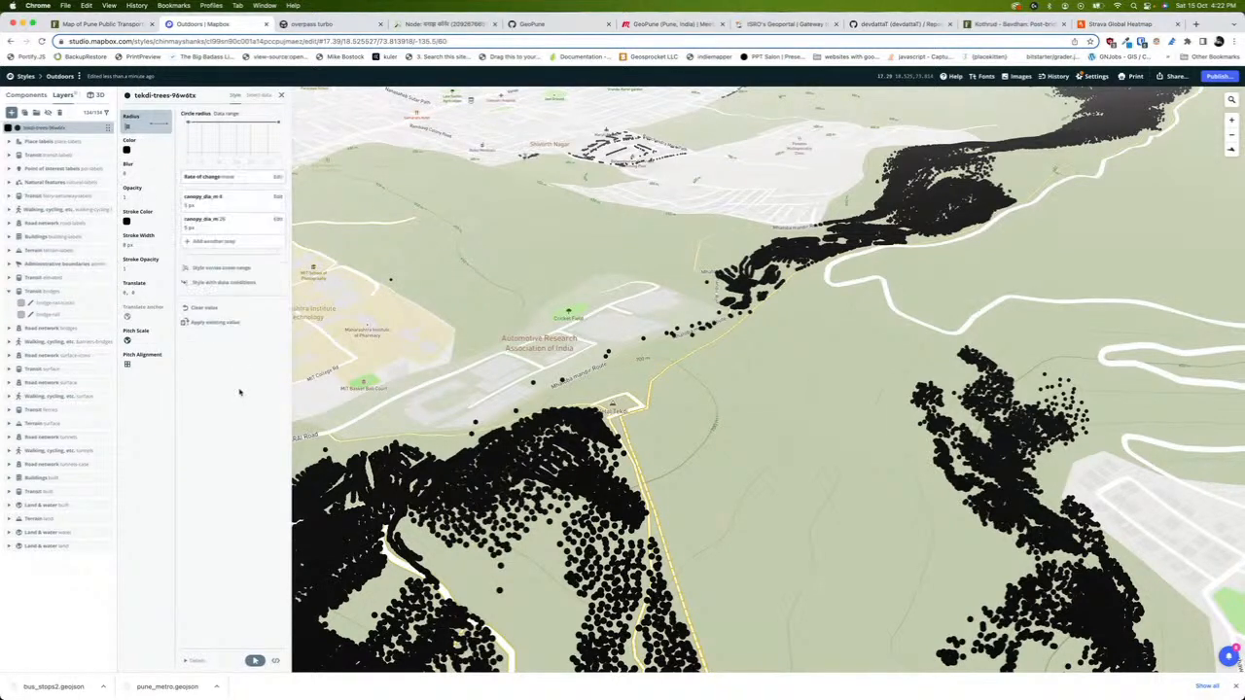
pyautogui.click(227, 220)
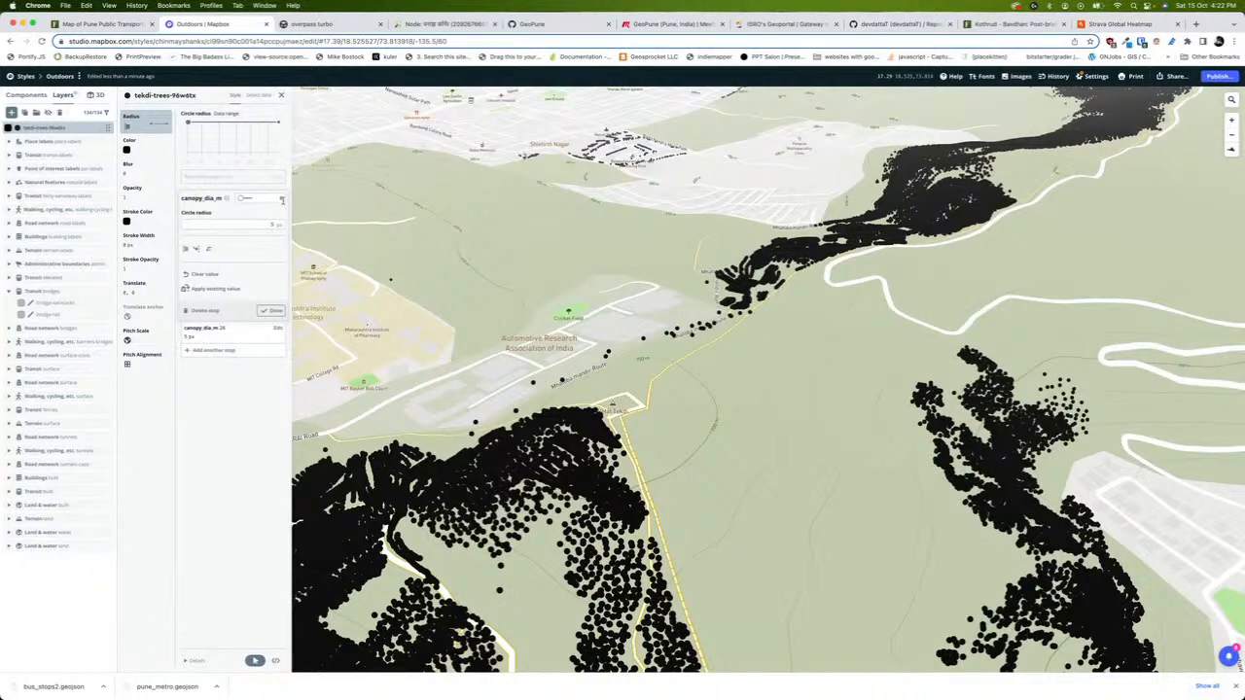
pyautogui.click(218, 332)
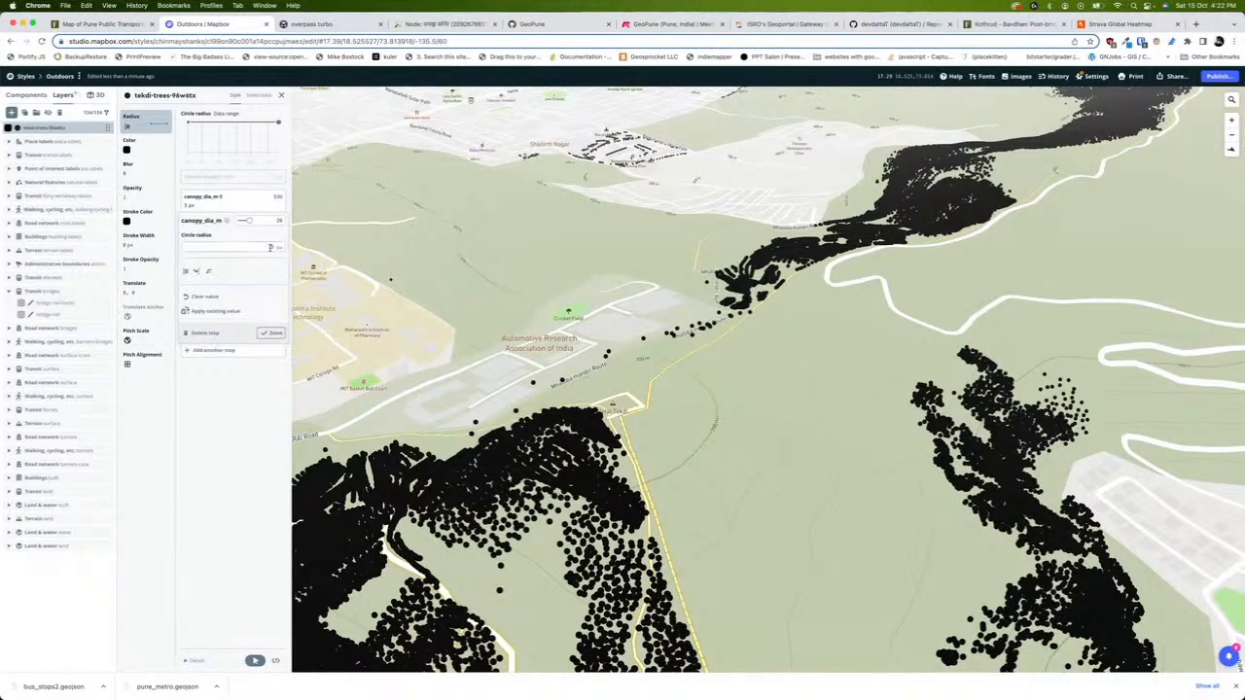
pyautogui.click(271, 247)
pyautogui.write('26')
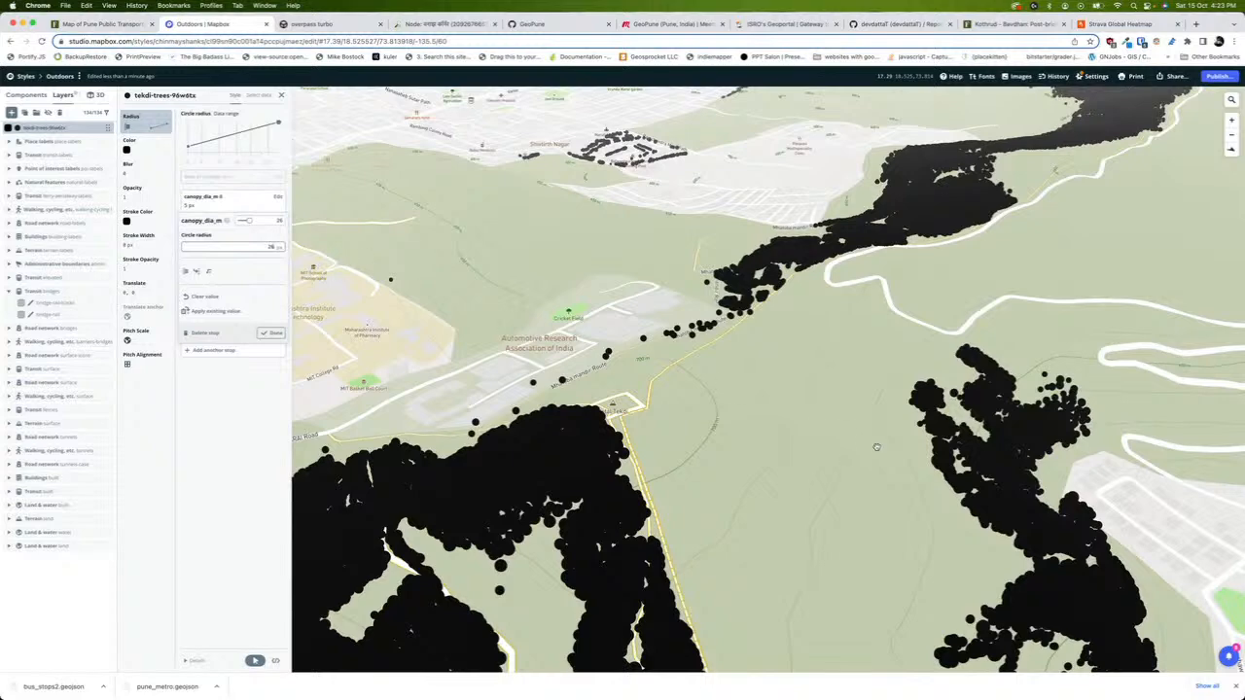
# Inspect the canopy-scaled circles near the Automotive Research Association of India up close and close the radius stop editing
pyautogui.moveTo(744, 319); pyautogui.dragTo(608, 369)
pyautogui.scroll(3, 609, 370)
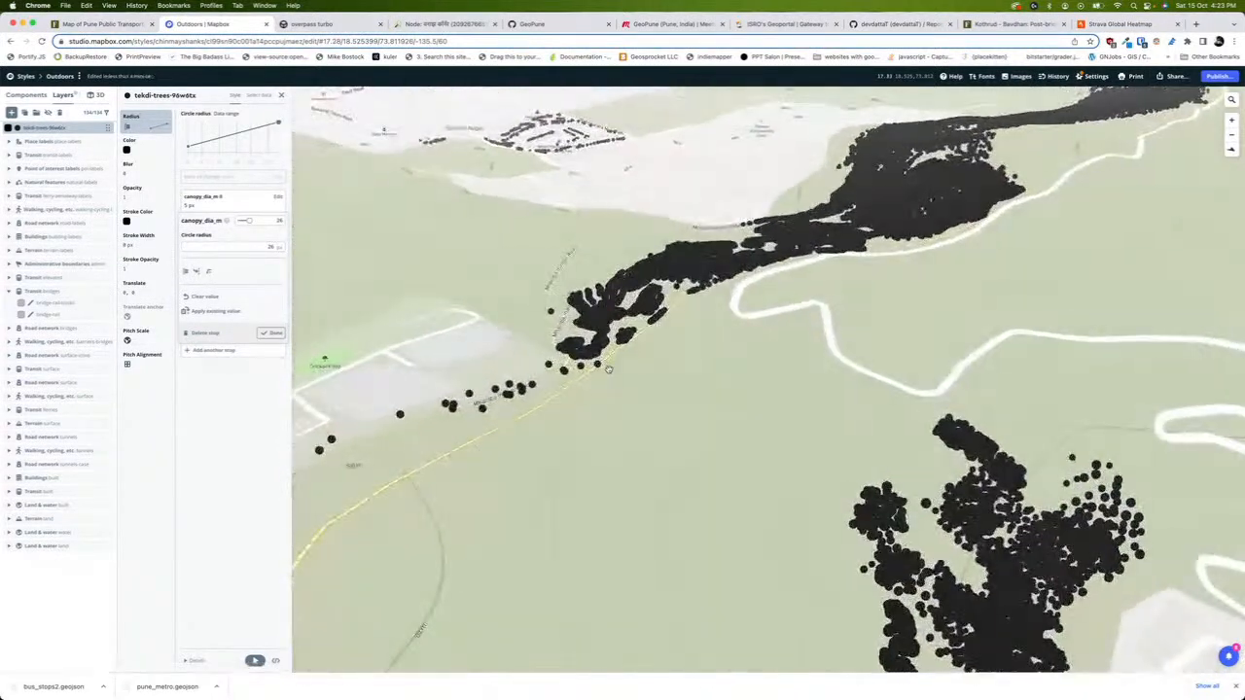
pyautogui.scroll(5, 609, 369)
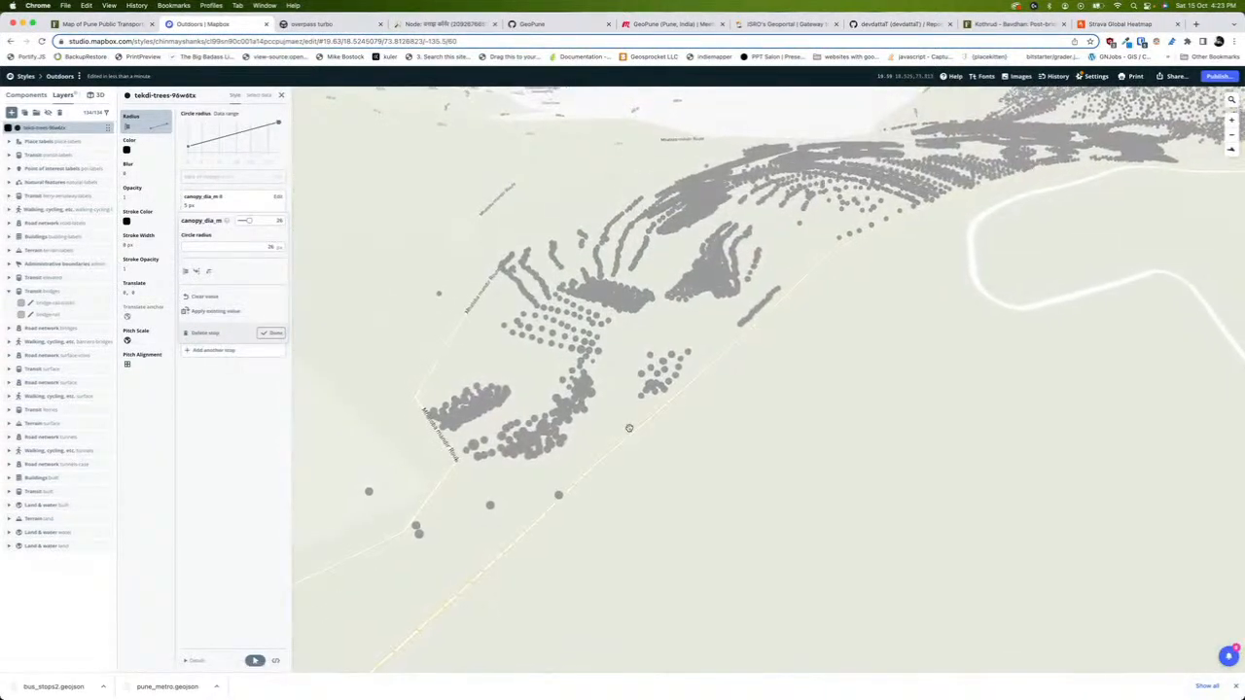
pyautogui.scroll(-3, 629, 428)
pyautogui.click(323, 247)
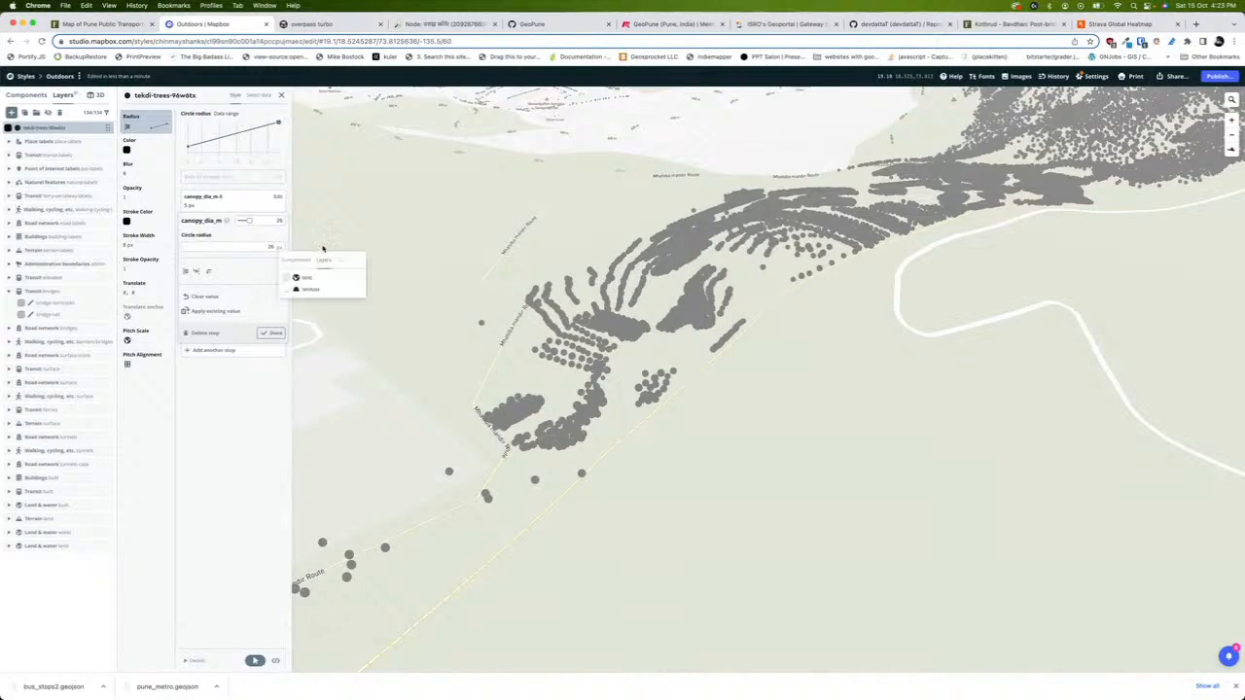
pyautogui.click(230, 203)
pyautogui.click(259, 410)
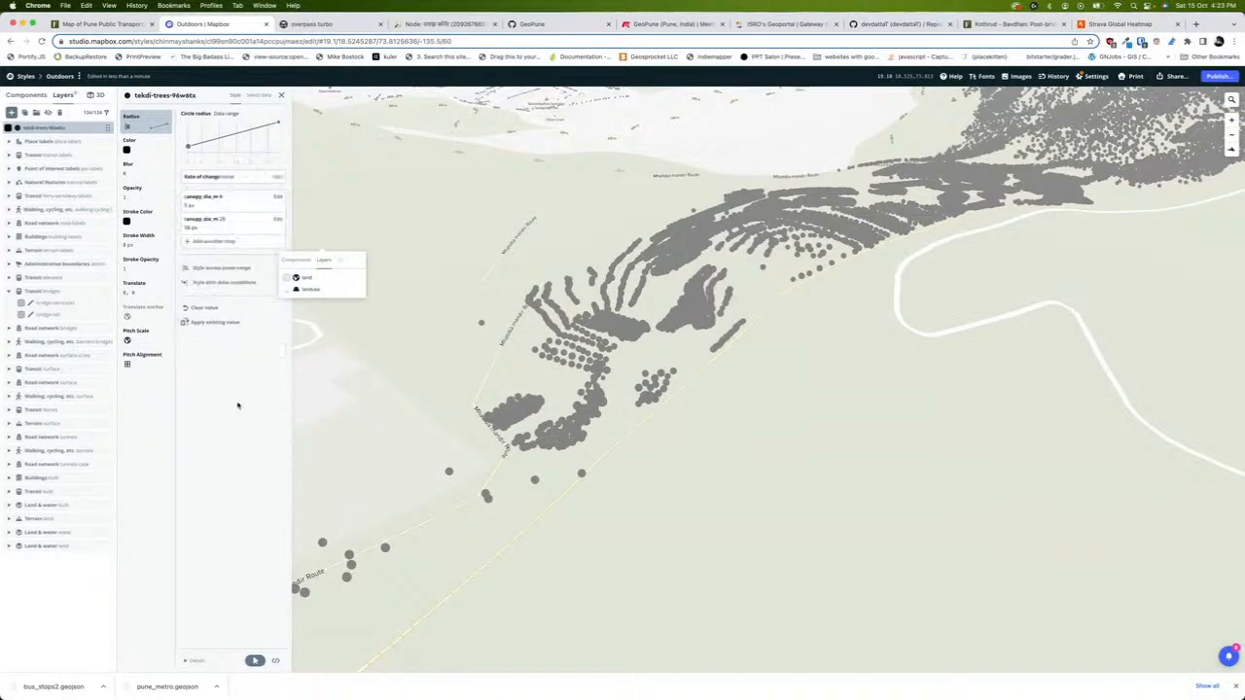
# Compare the canopy-based circle sizes along the ridge and around the winding road, from overview to close-up
pyautogui.scroll(-3, 582, 392)
pyautogui.scroll(-3, 764, 345)
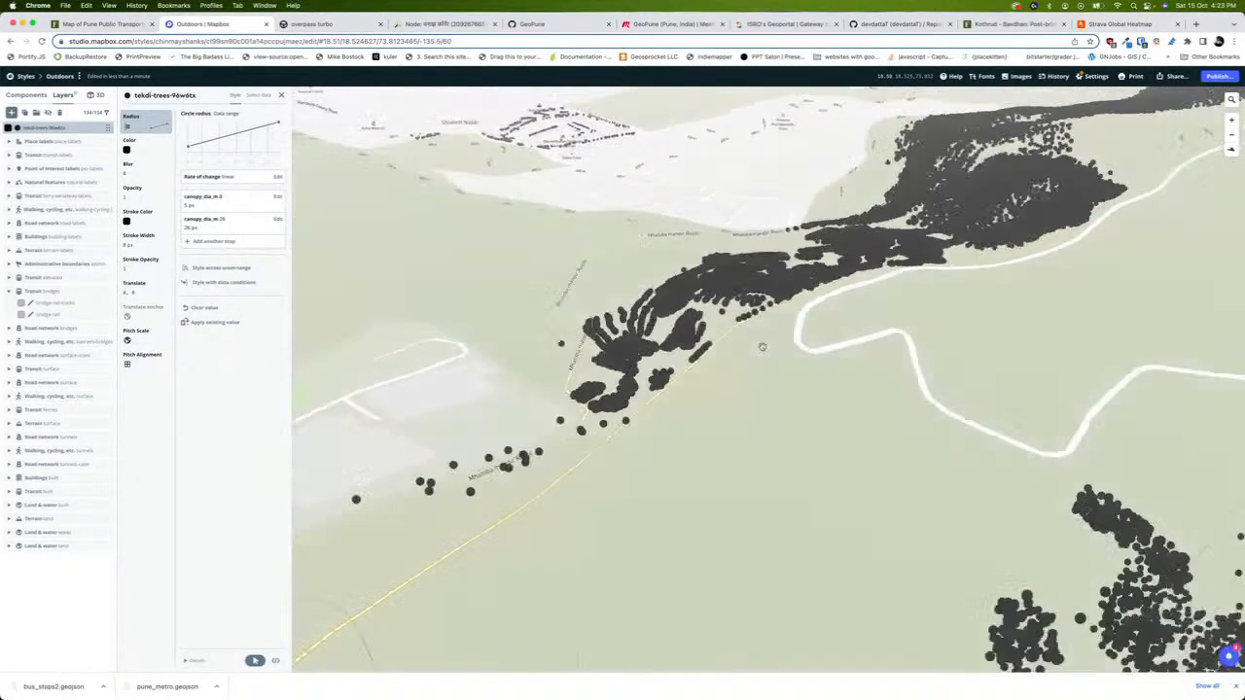
pyautogui.moveTo(945, 297); pyautogui.dragTo(666, 388)
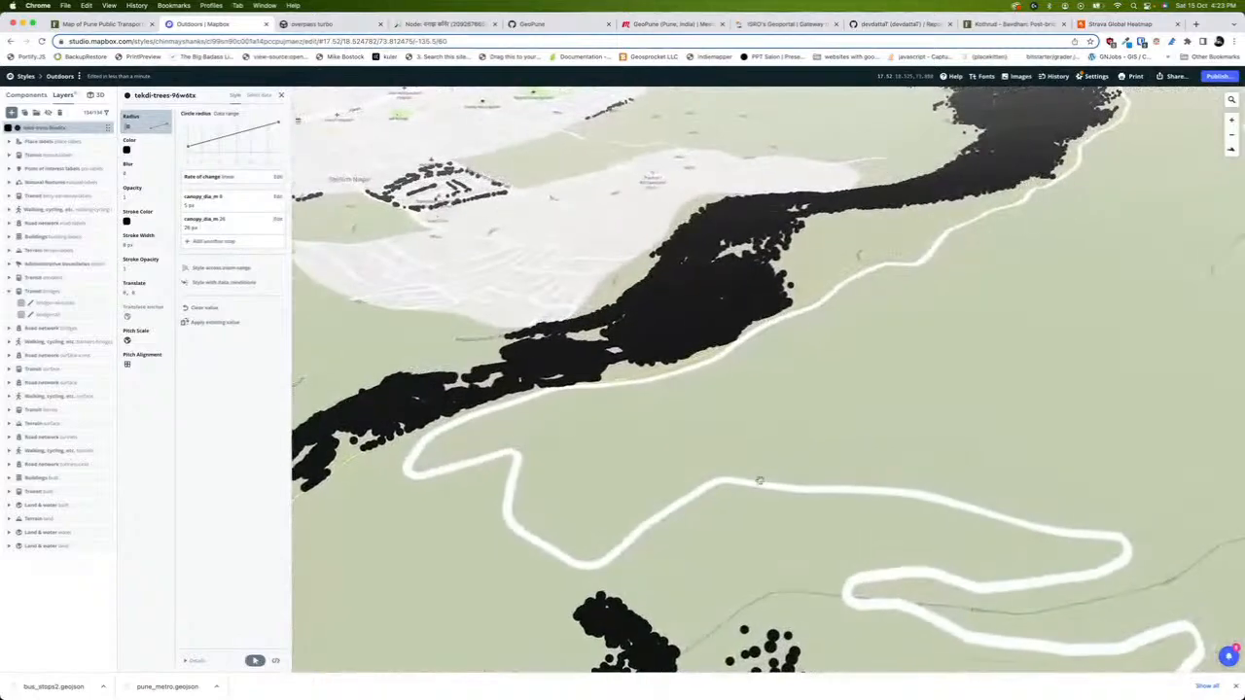
pyautogui.moveTo(759, 477); pyautogui.dragTo(859, 294)
pyautogui.scroll(-2, 866, 297)
pyautogui.scroll(2, 891, 321)
pyautogui.scroll(5, 893, 321)
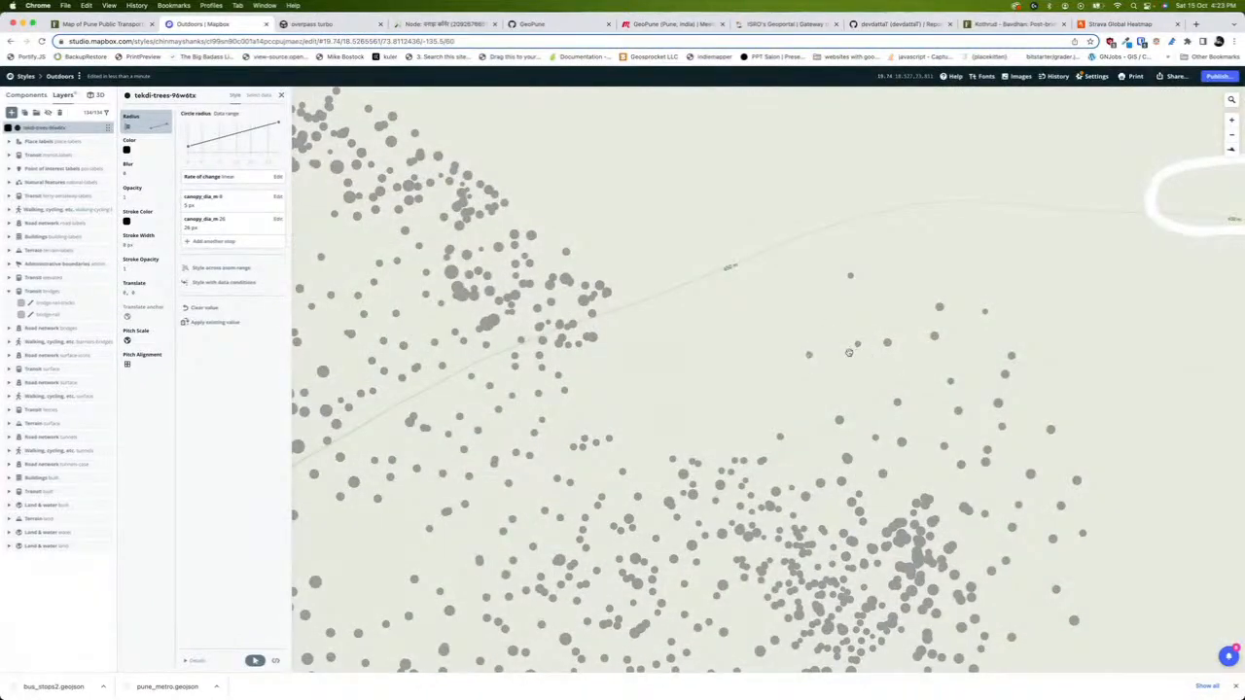
pyautogui.scroll(-3, 695, 407)
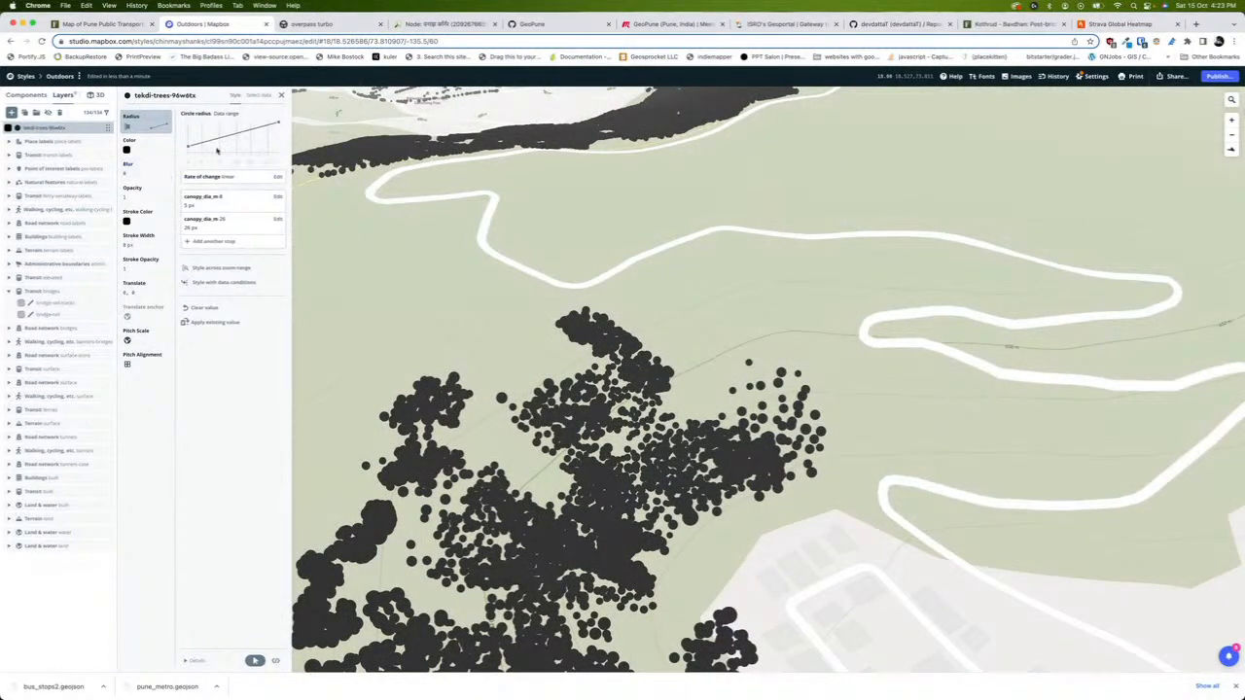
pyautogui.scroll(-2, 578, 353)
pyautogui.moveTo(545, 353); pyautogui.dragTo(755, 244)
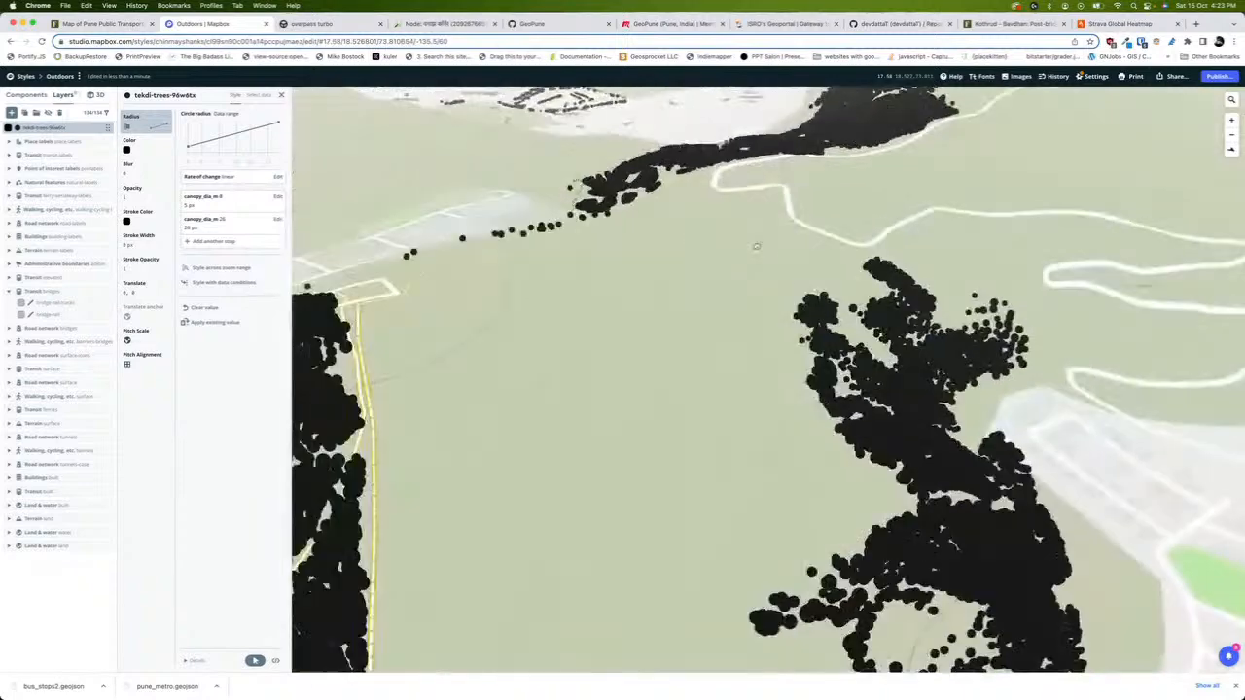
# Style the tree circle color across the height_m data range
pyautogui.click(127, 149)
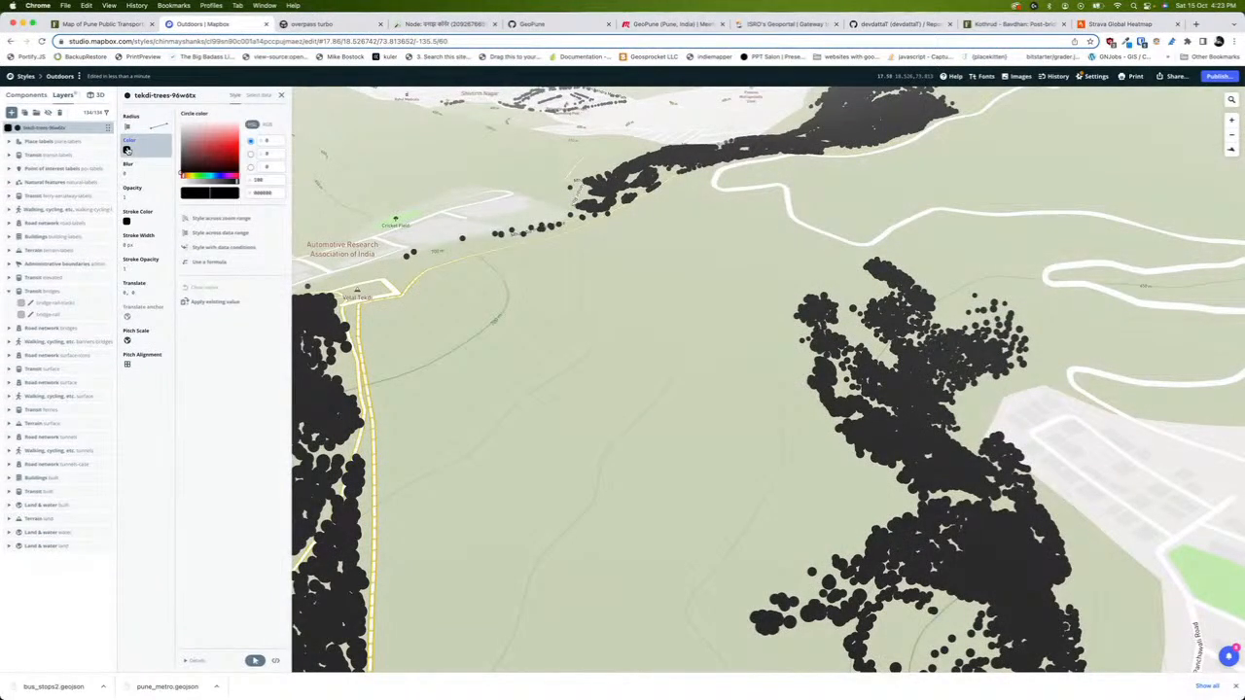
pyautogui.scroll(-2, 500, 374)
pyautogui.moveTo(494, 419); pyautogui.dragTo(678, 343)
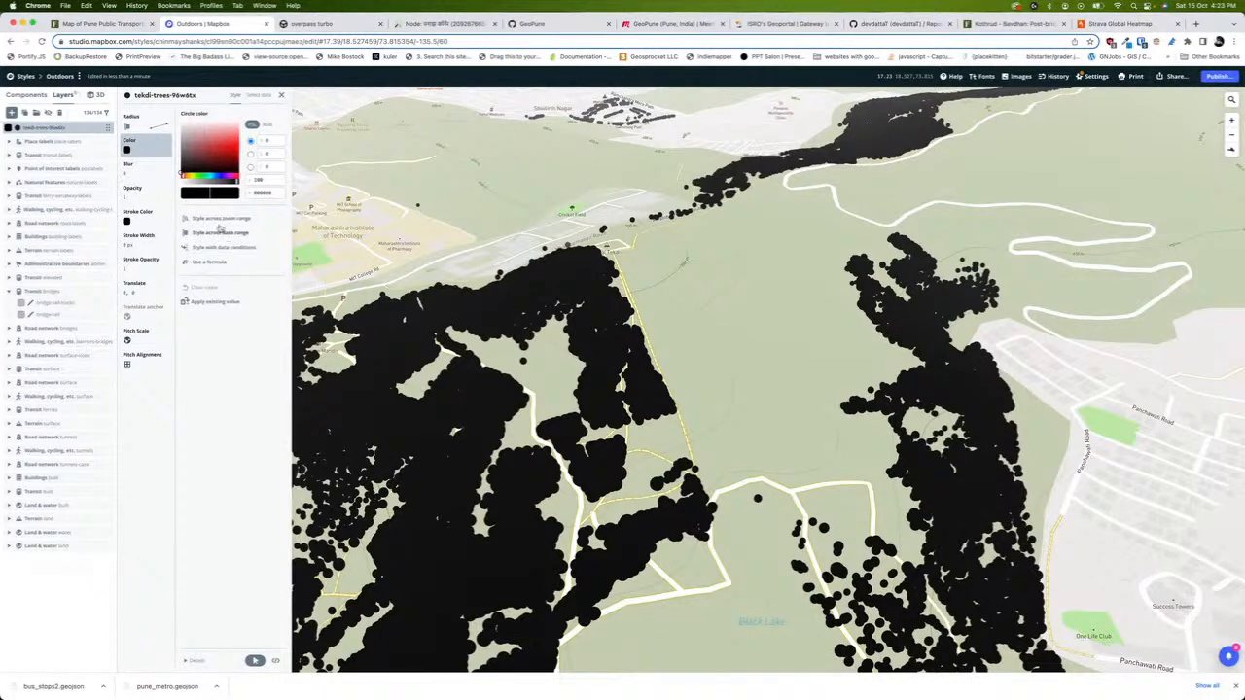
pyautogui.click(242, 234)
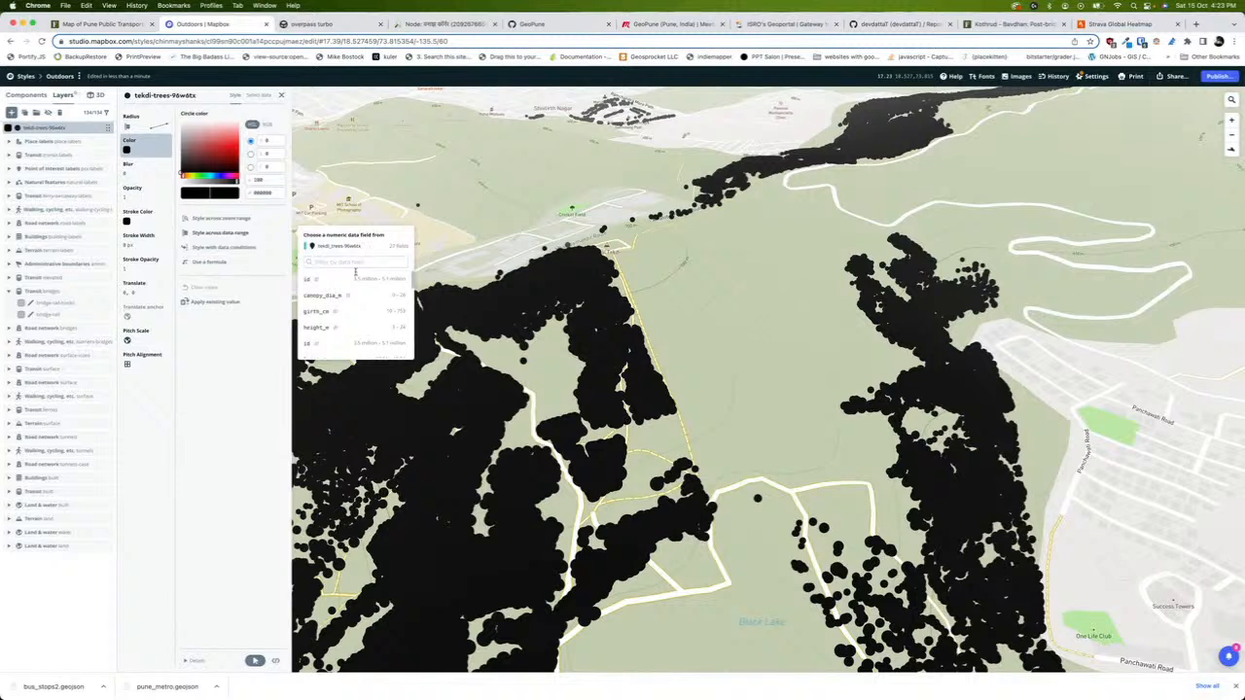
pyautogui.scroll(-1, 347, 310)
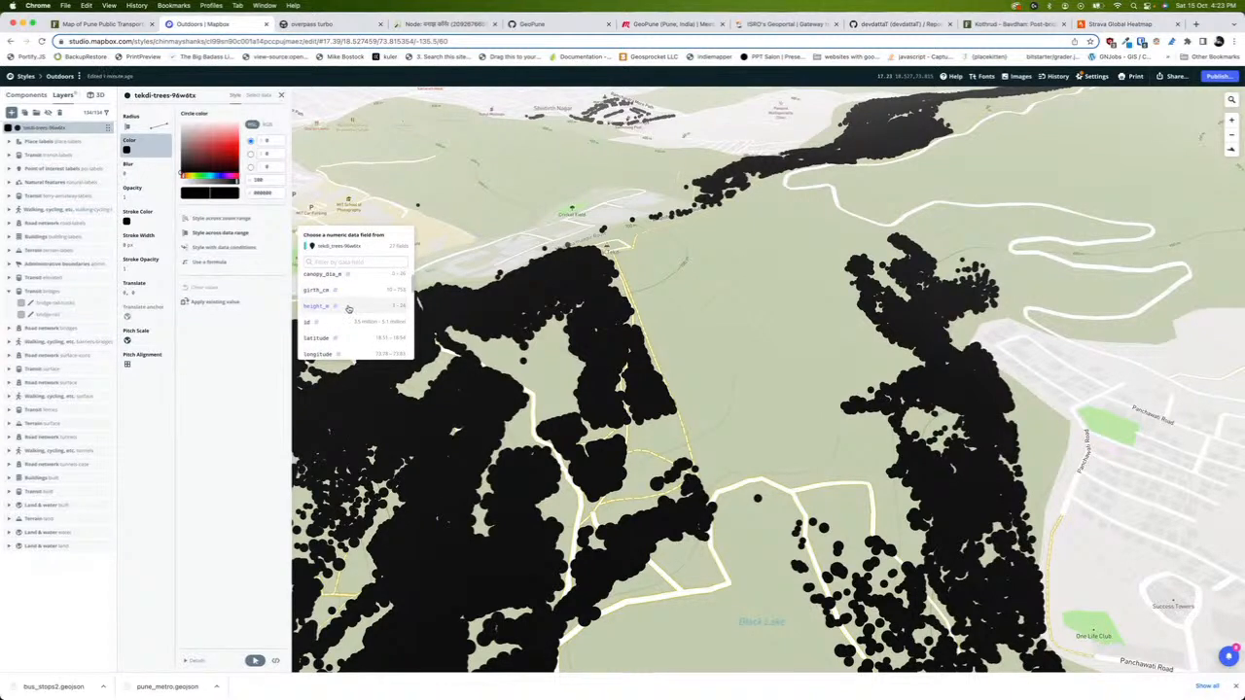
pyautogui.click(348, 307)
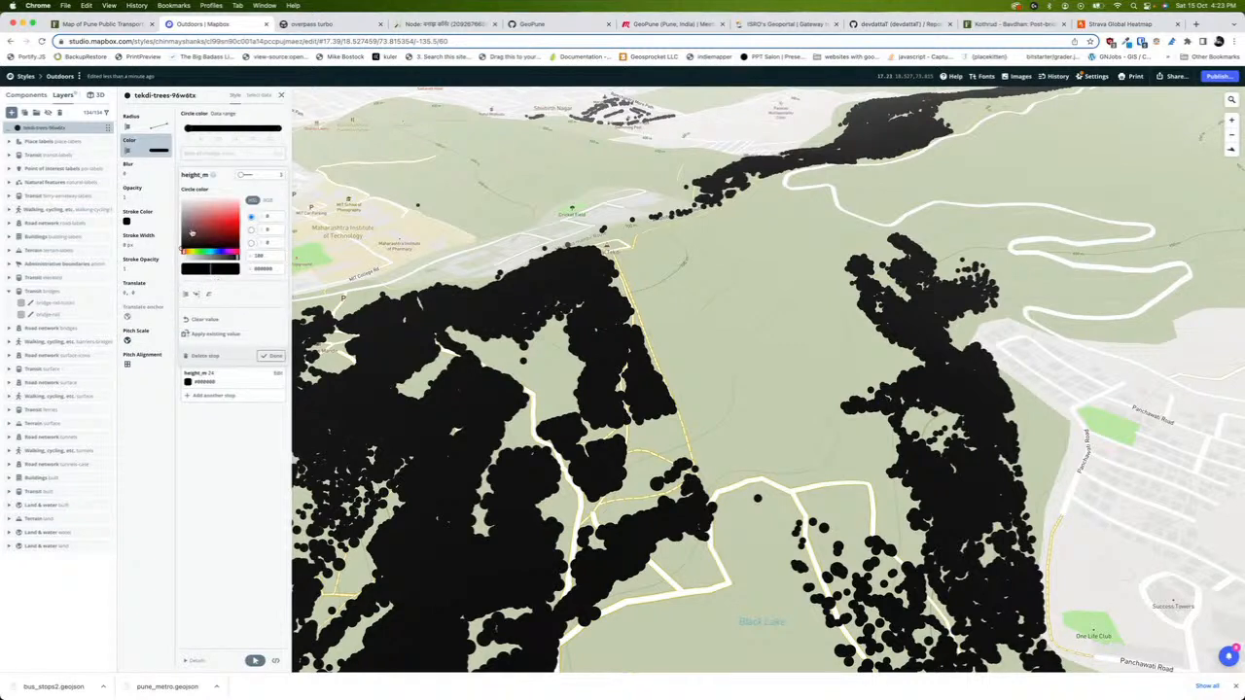
# Set the lower height_m stop's circle color to dark green and the stop at 24 to bright yellow-green
pyautogui.click(199, 252)
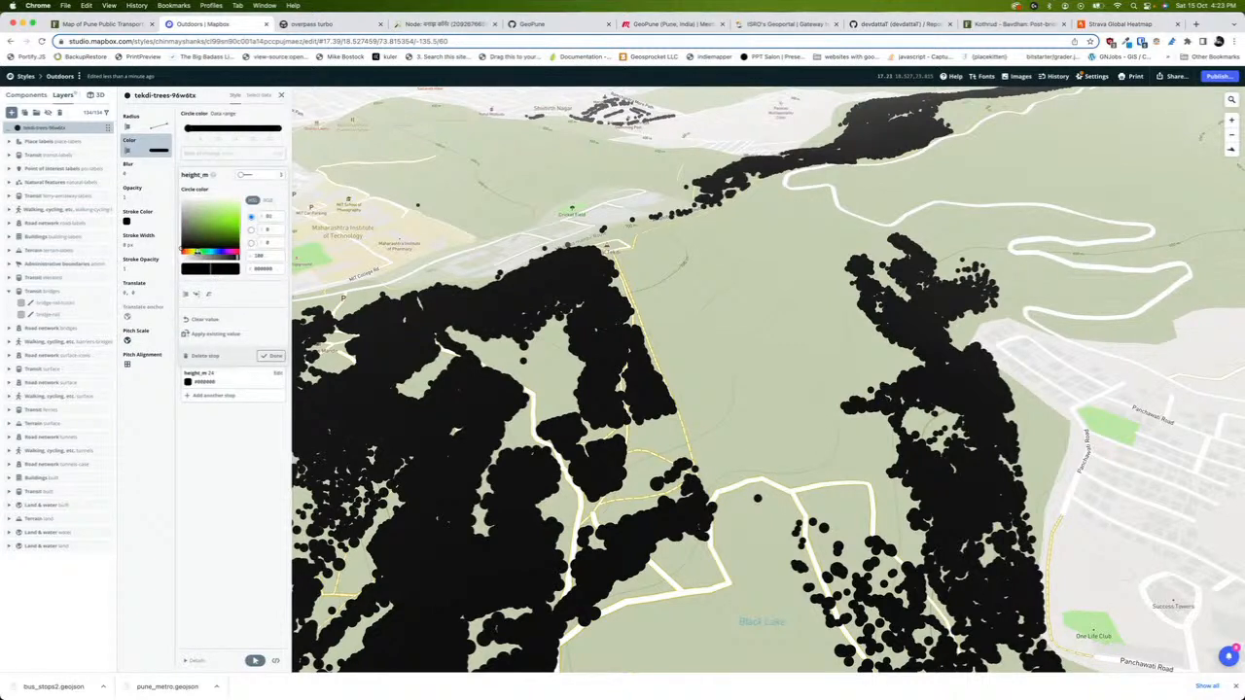
pyautogui.moveTo(213, 222); pyautogui.dragTo(219, 242)
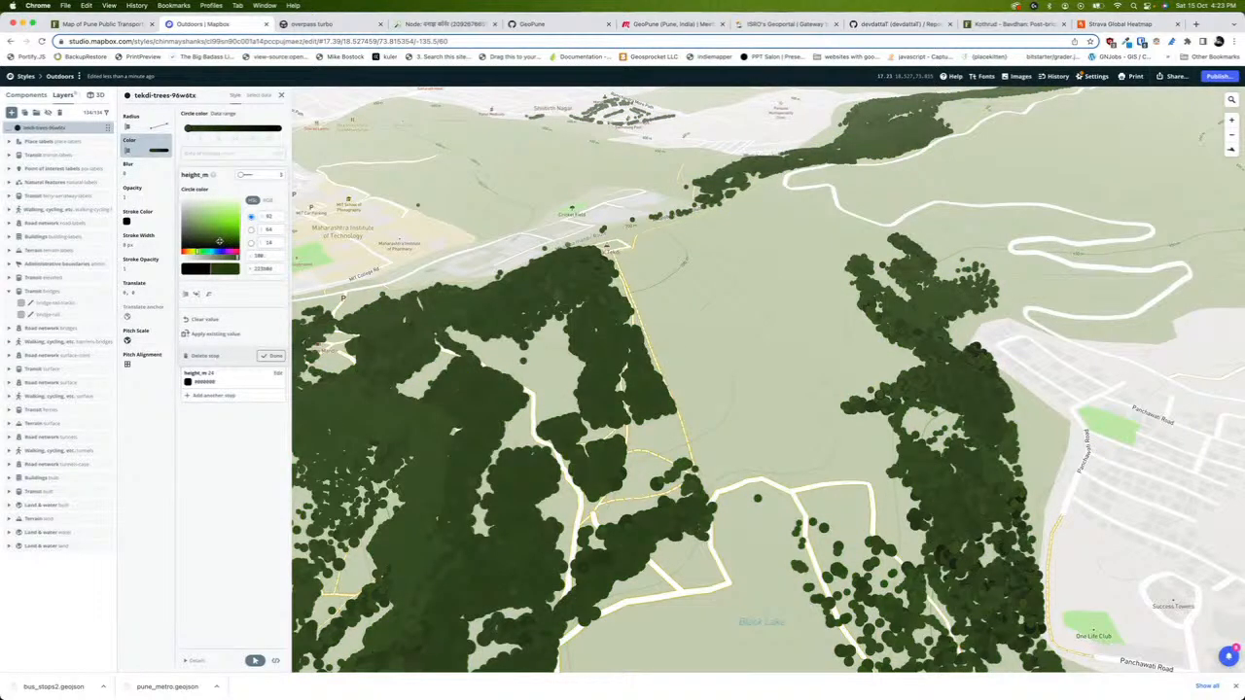
pyautogui.click(226, 429)
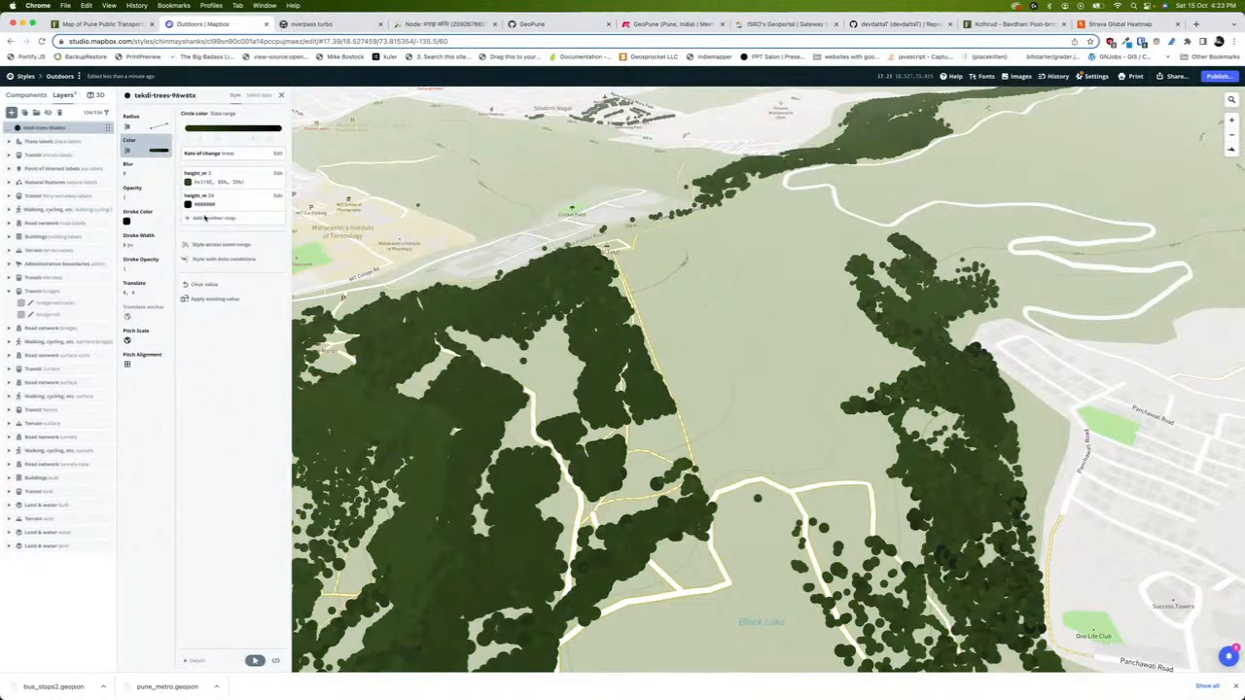
pyautogui.click(206, 201)
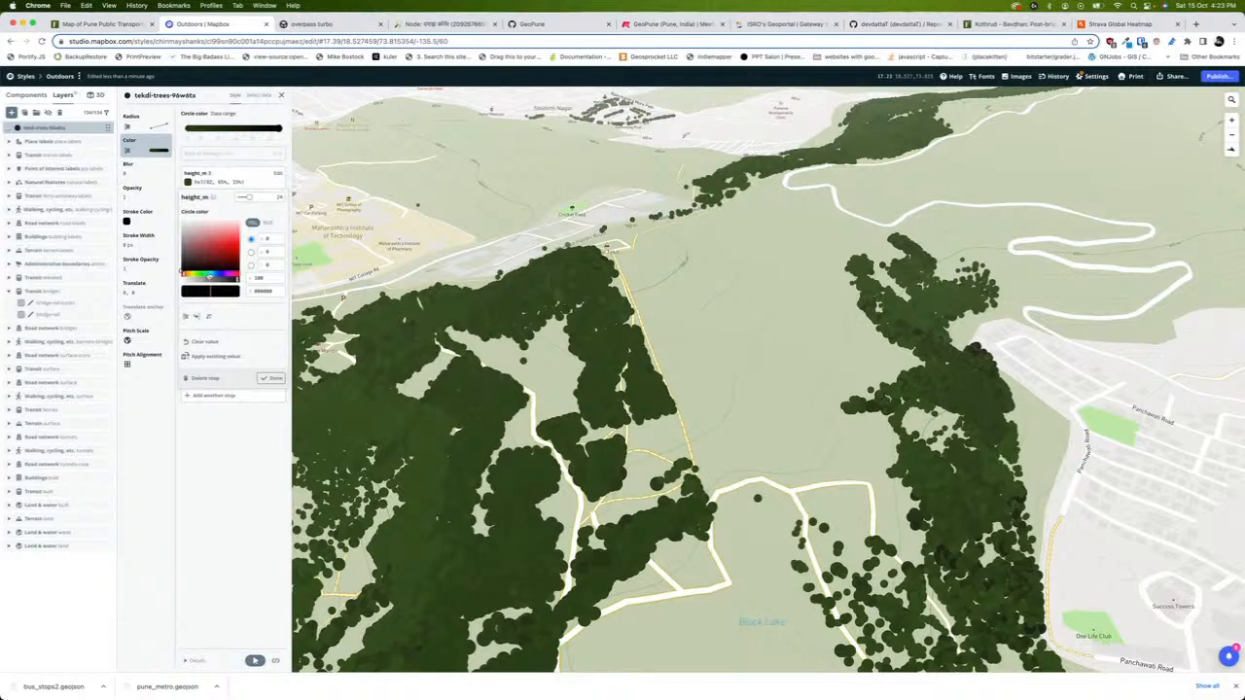
pyautogui.moveTo(183, 274); pyautogui.dragTo(236, 239)
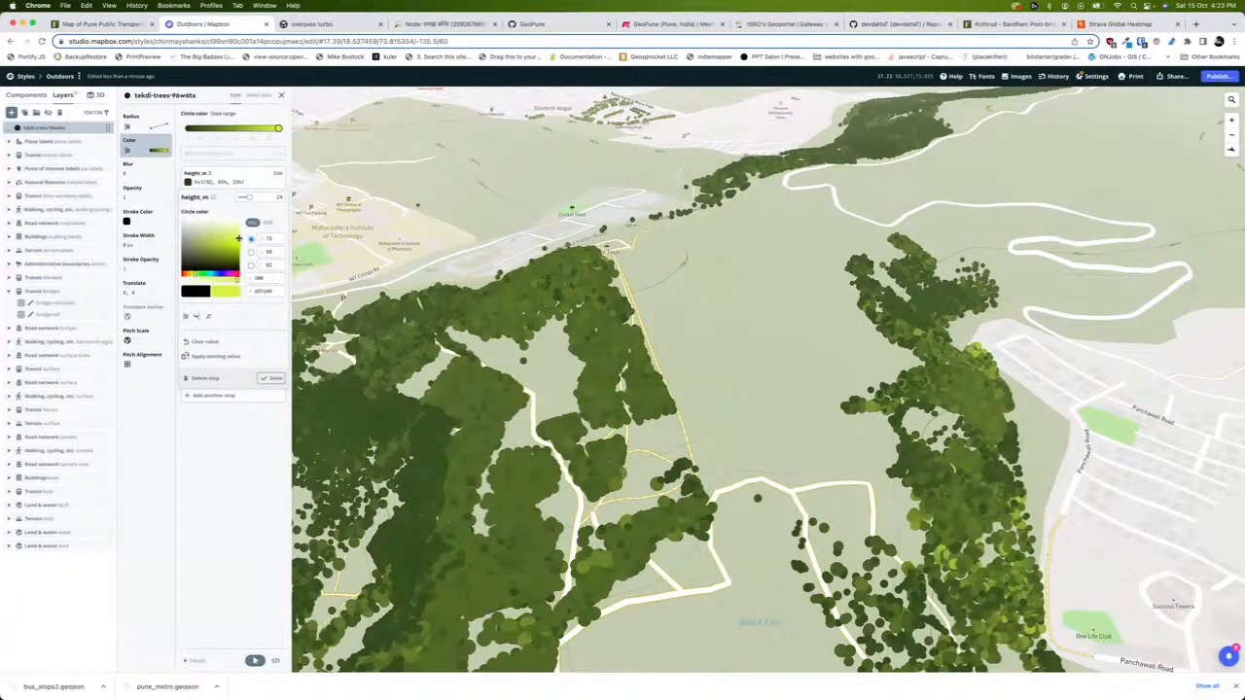
# Examine the height-based tree colors around Vetal Tekdi Quarry and on the slopes beside the residential streets, from overview to close-up
pyautogui.scroll(3, 773, 428)
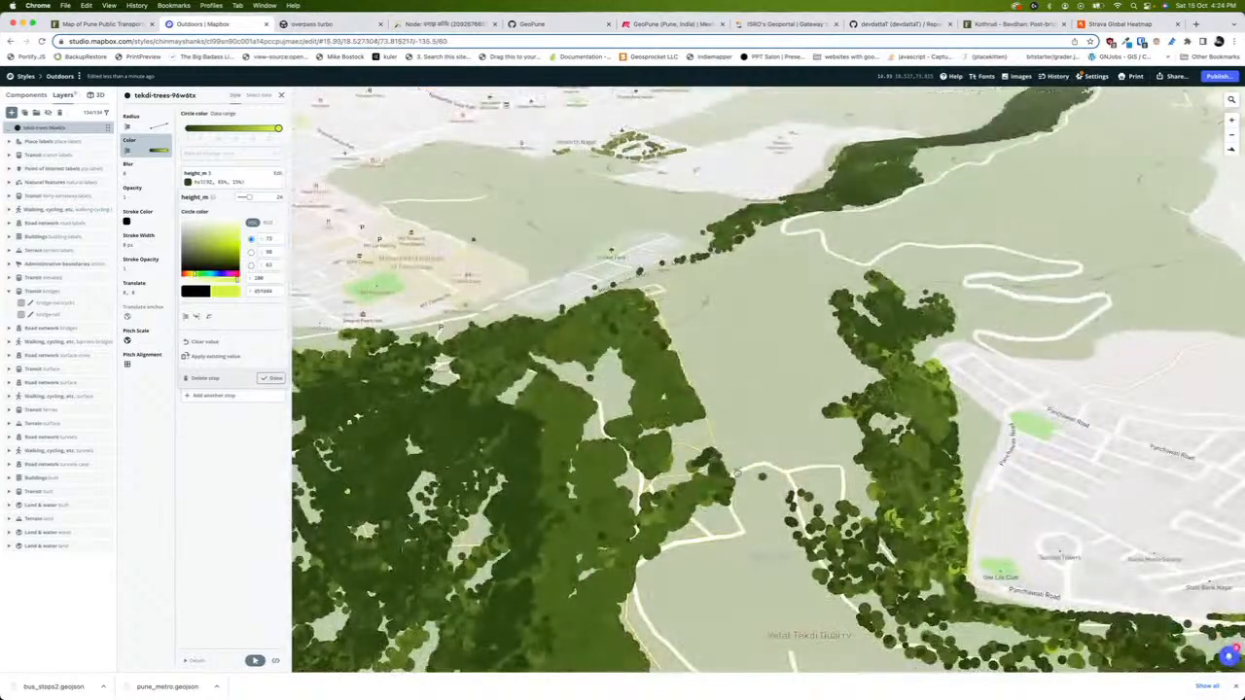
pyautogui.moveTo(737, 473); pyautogui.dragTo(929, 340)
pyautogui.scroll(-3, 632, 447)
pyautogui.moveTo(622, 464); pyautogui.dragTo(908, 383)
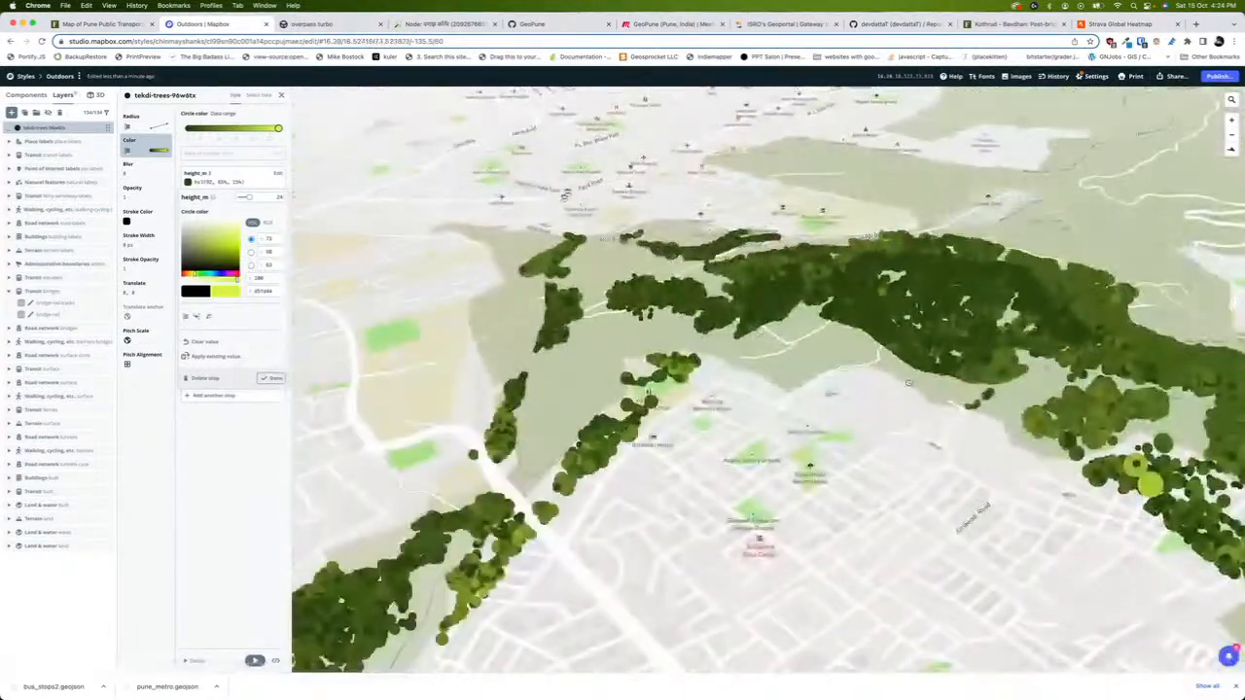
pyautogui.scroll(-5, 895, 370)
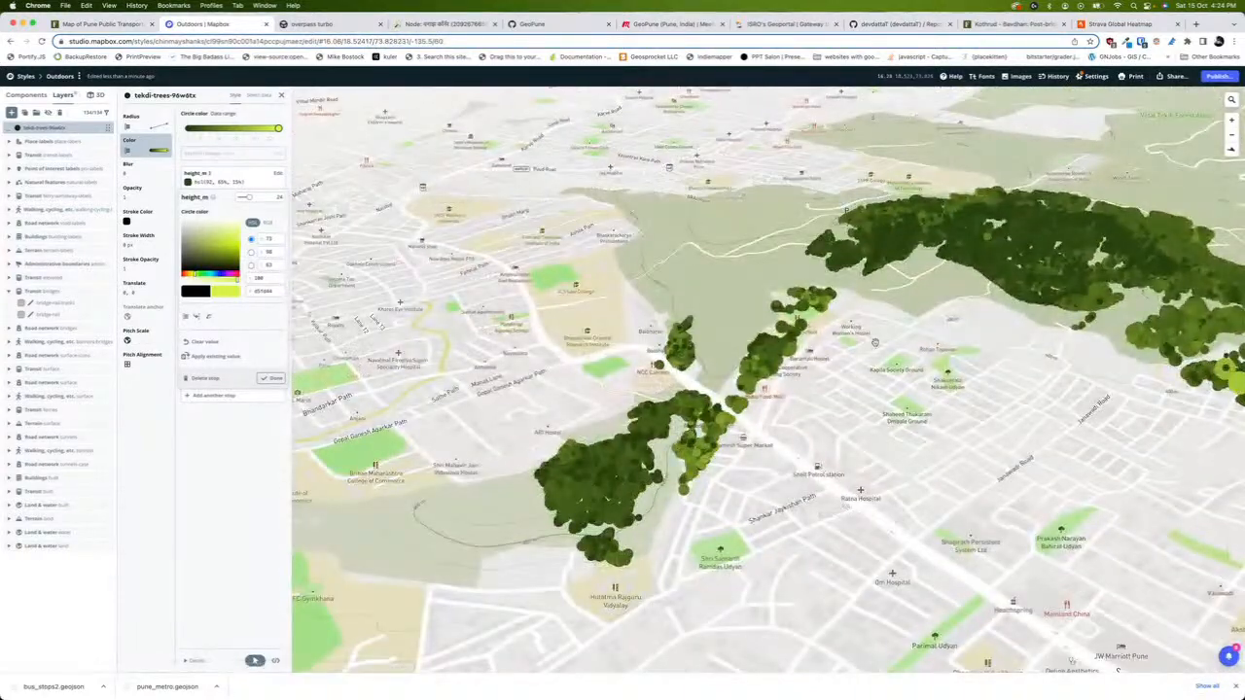
pyautogui.moveTo(904, 294); pyautogui.dragTo(628, 336)
pyautogui.scroll(5, 628, 336)
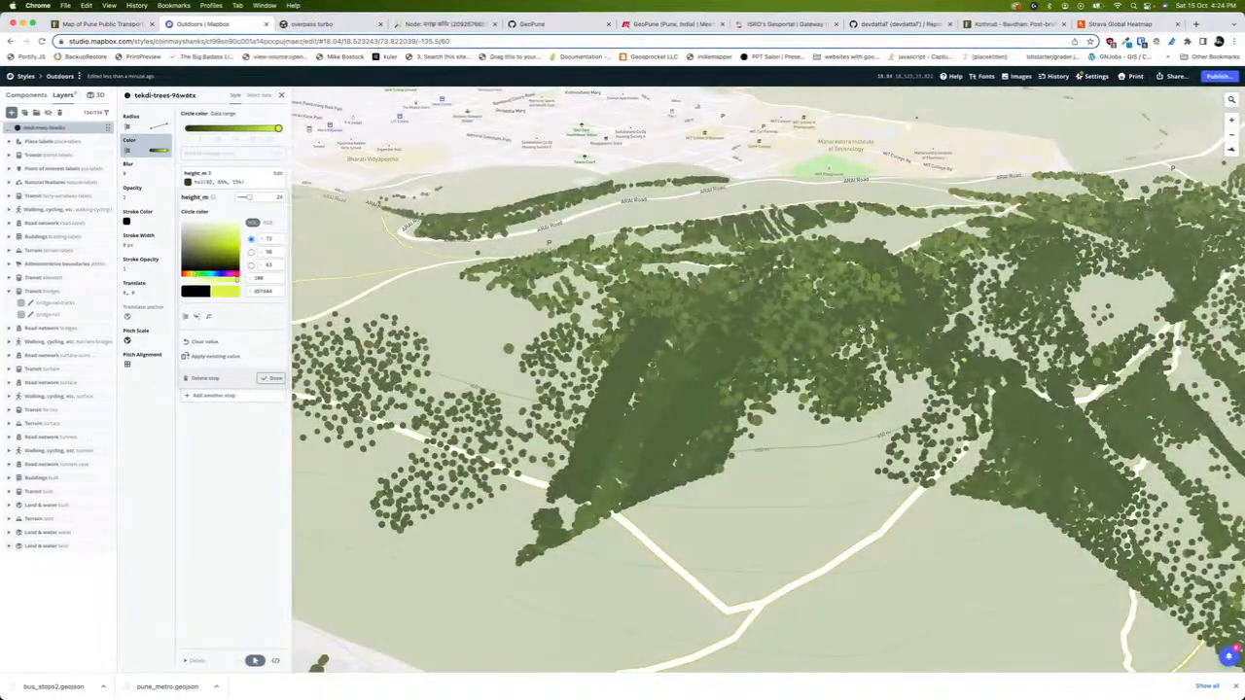
pyautogui.moveTo(928, 334); pyautogui.dragTo(798, 341)
pyautogui.moveTo(1055, 268); pyautogui.dragTo(777, 335)
pyautogui.scroll(5, 933, 283)
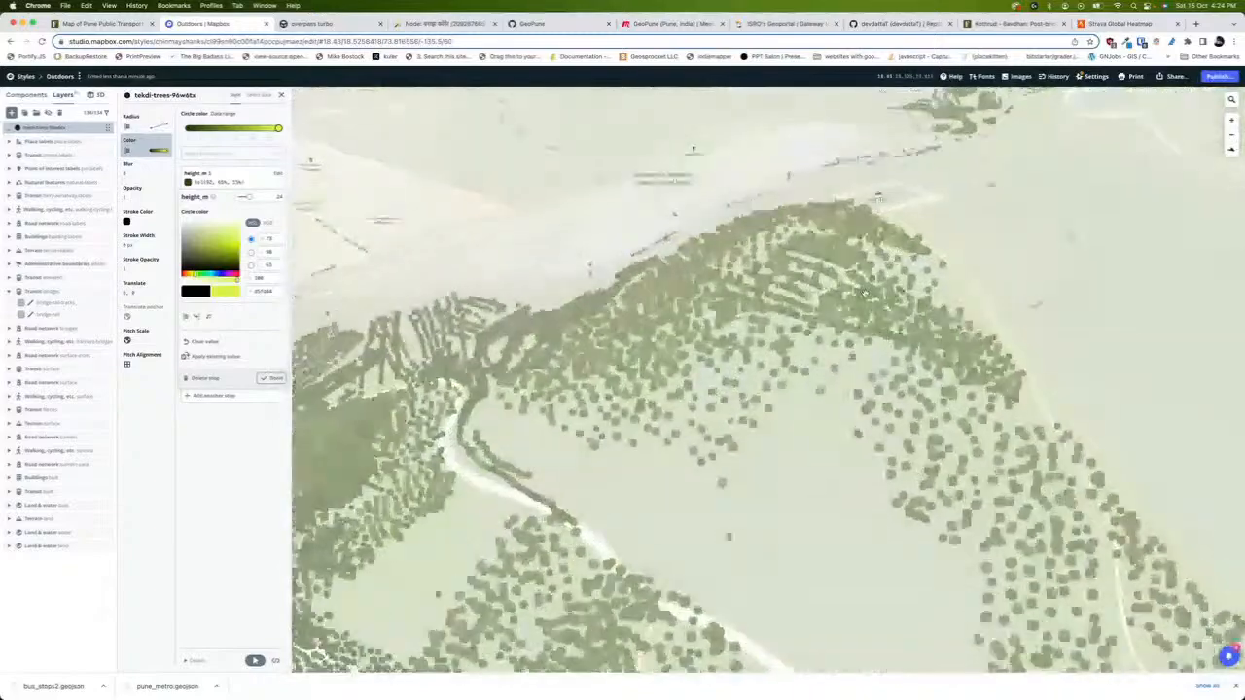
pyautogui.scroll(-5, 932, 283)
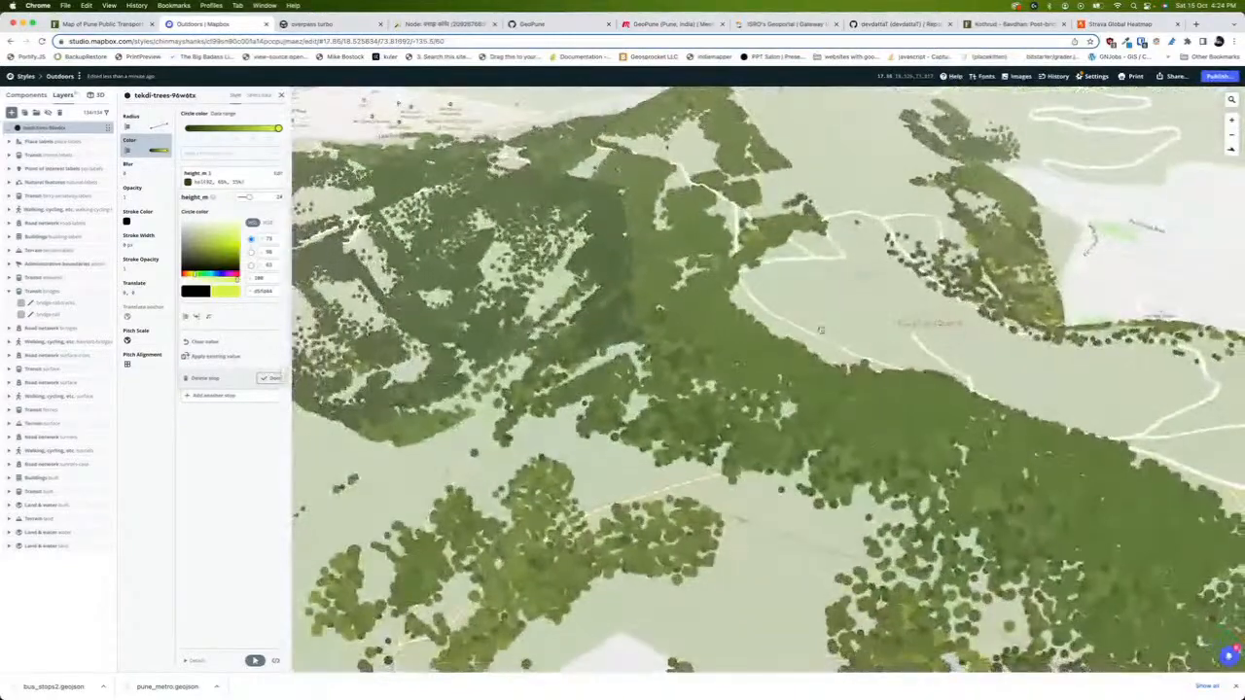
pyautogui.moveTo(821, 329); pyautogui.dragTo(829, 227)
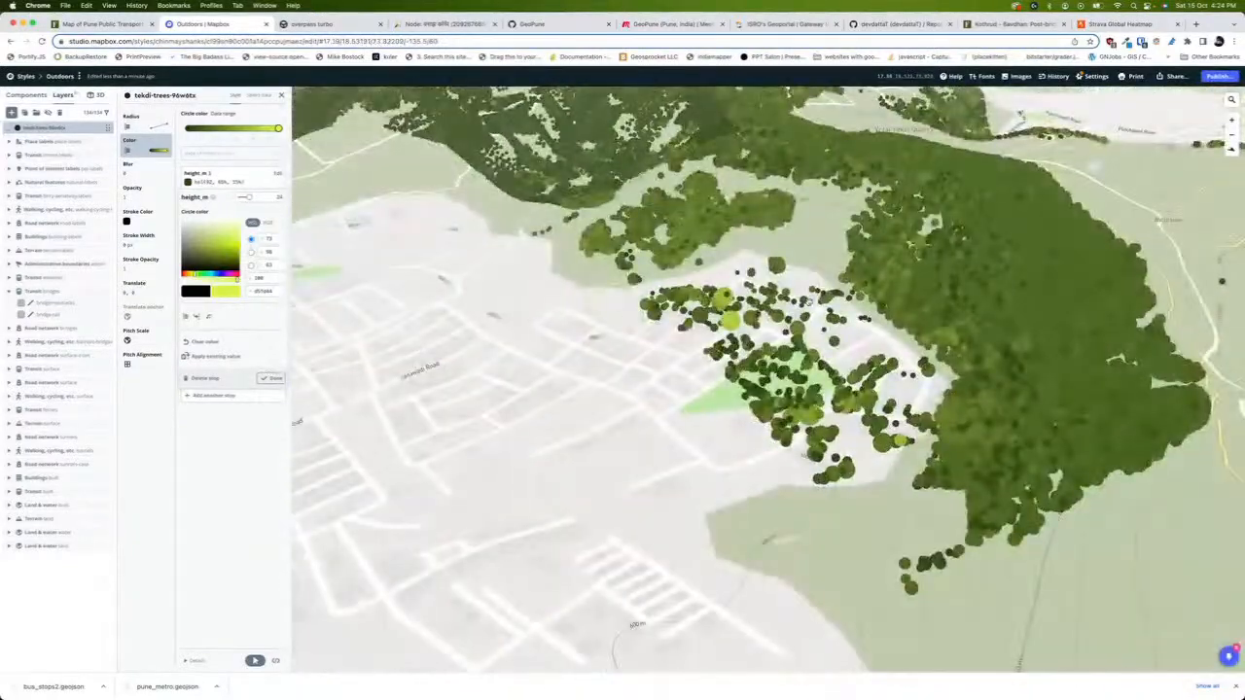
# Examine the height-colored trees from Panchawati Road along the ridge road to the Mhatoba Mandir hillside
pyautogui.scroll(2, 731, 318)
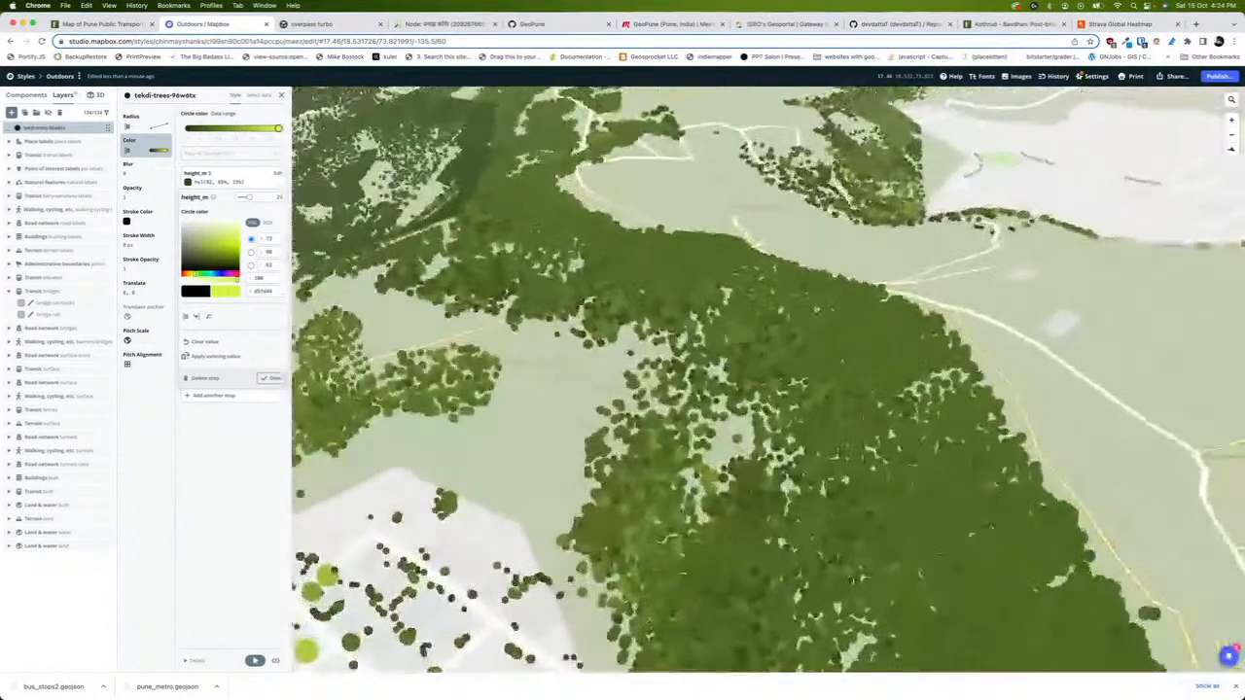
pyautogui.scroll(-3, 734, 362)
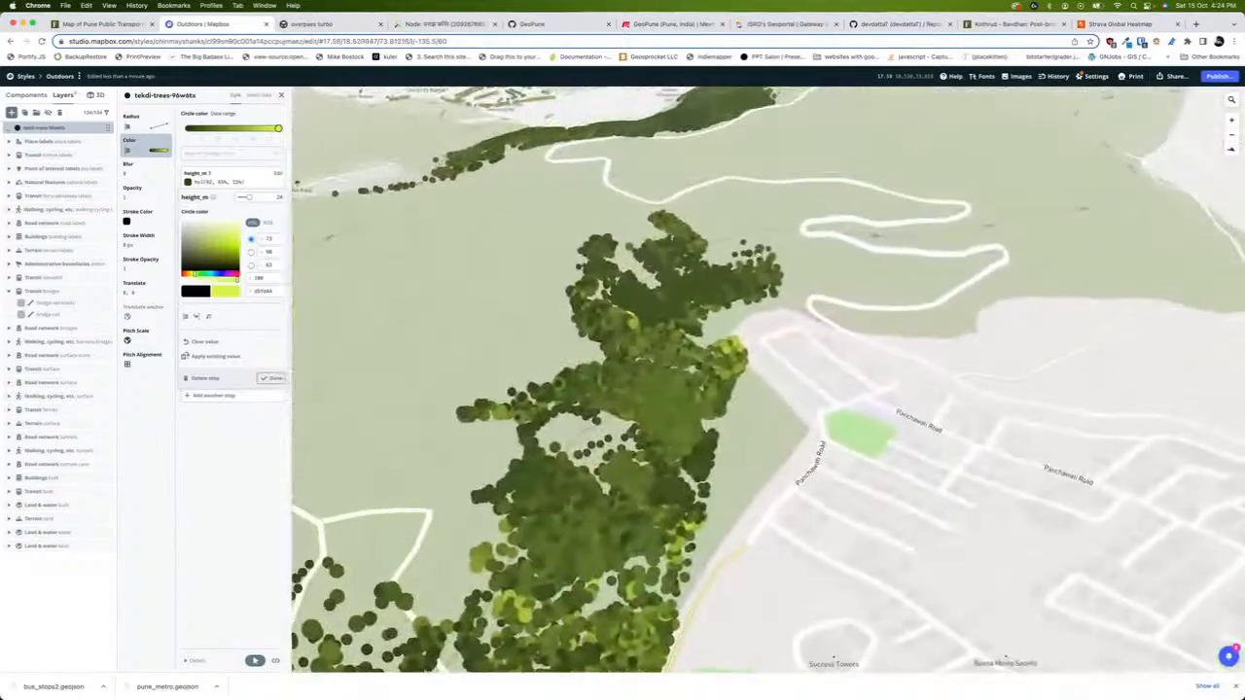
pyautogui.scroll(4, 761, 258)
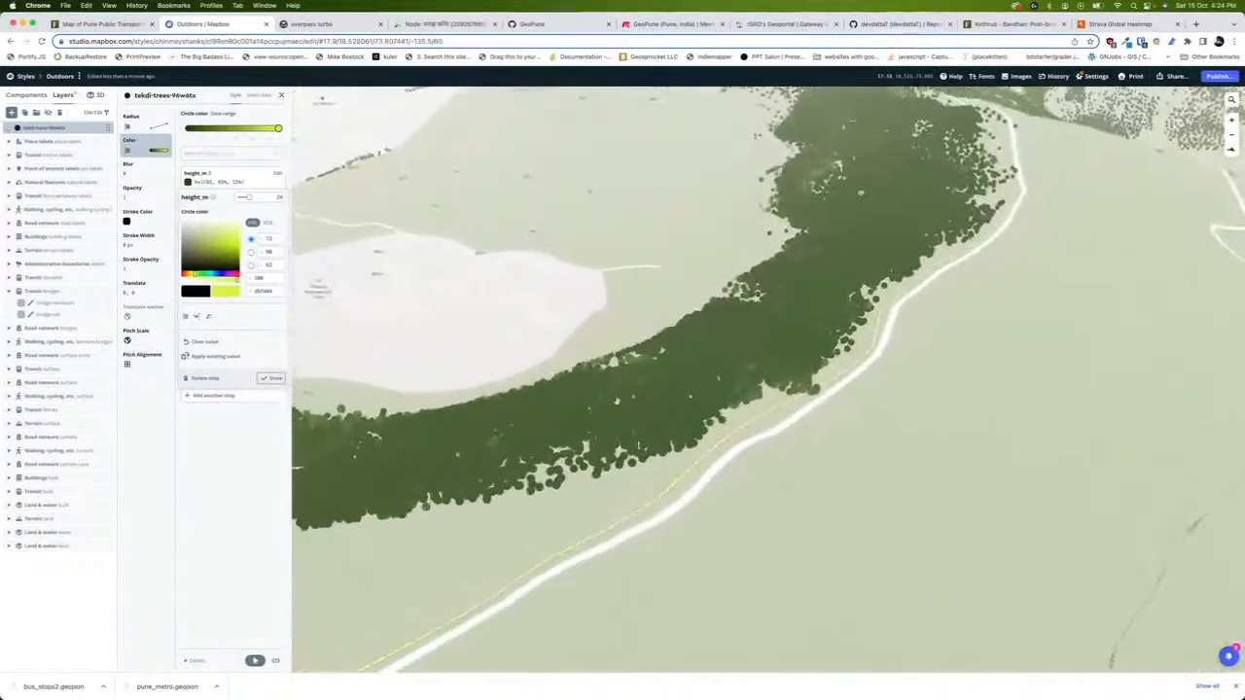
pyautogui.moveTo(778, 175); pyautogui.dragTo(583, 399)
pyautogui.moveTo(778, 243); pyautogui.dragTo(661, 457)
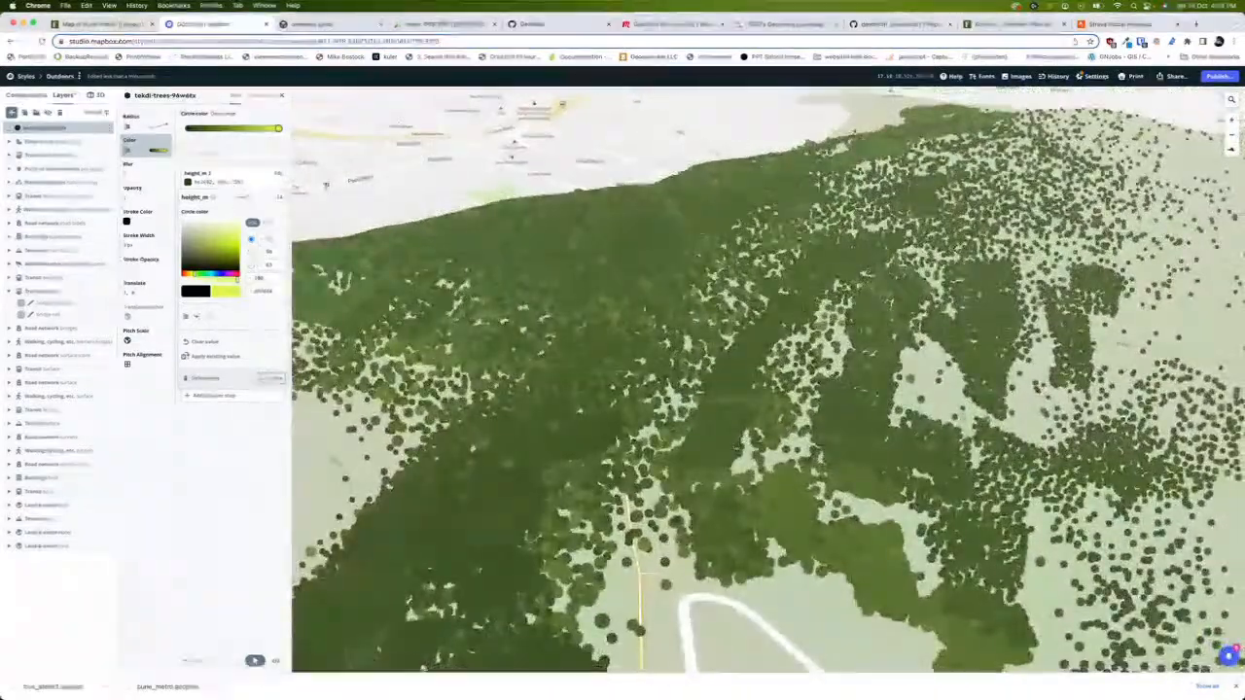
pyautogui.moveTo(982, 195); pyautogui.dragTo(670, 252)
pyautogui.moveTo(1118, 471); pyautogui.dragTo(973, 359)
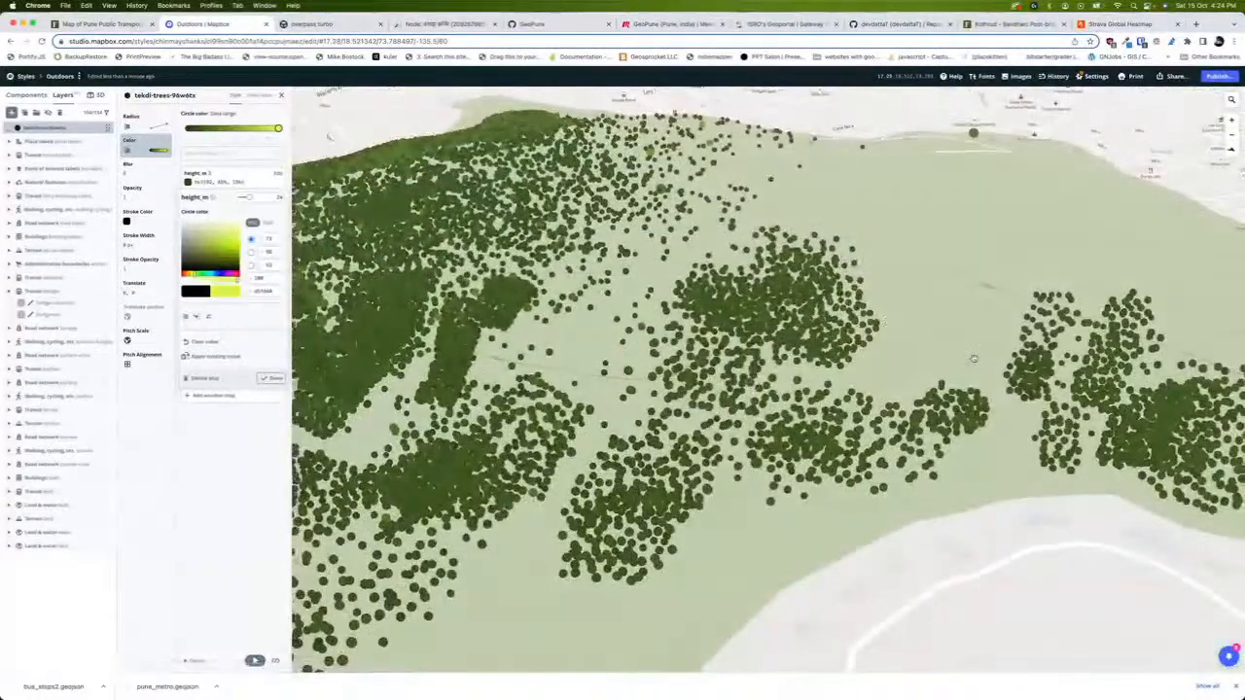
pyautogui.scroll(-3, 974, 359)
pyautogui.scroll(-5, 973, 359)
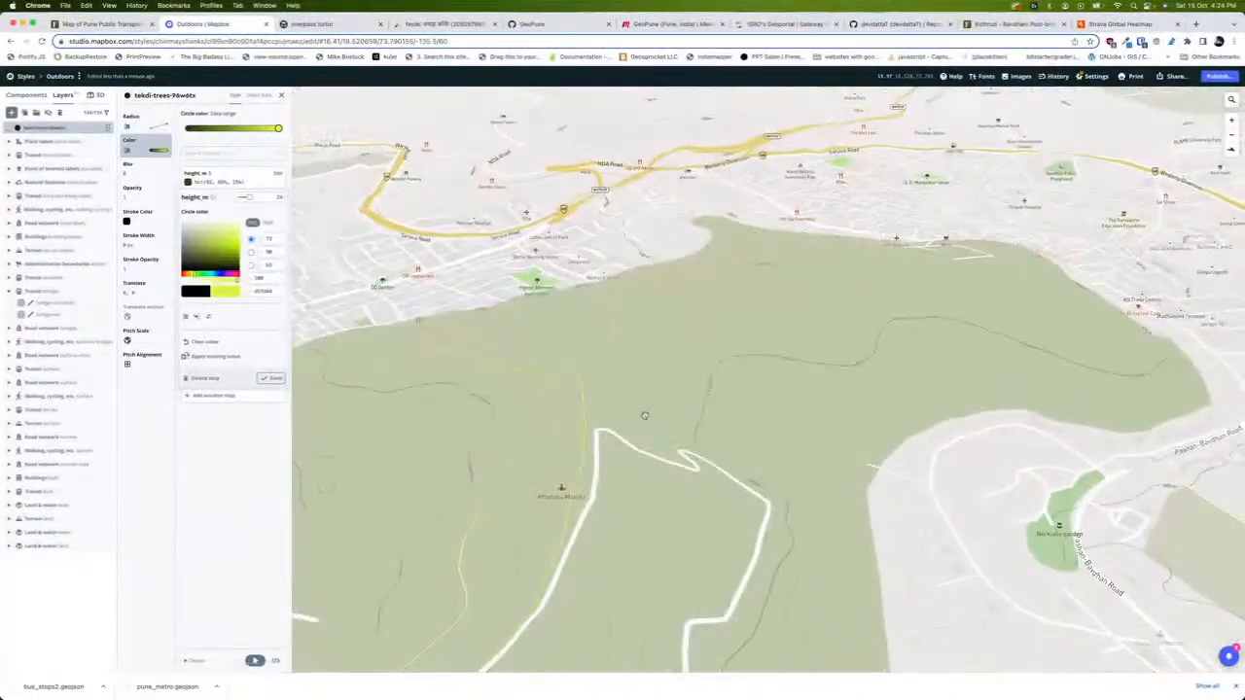
pyautogui.scroll(4, 644, 415)
pyautogui.moveTo(622, 414); pyautogui.dragTo(768, 362)
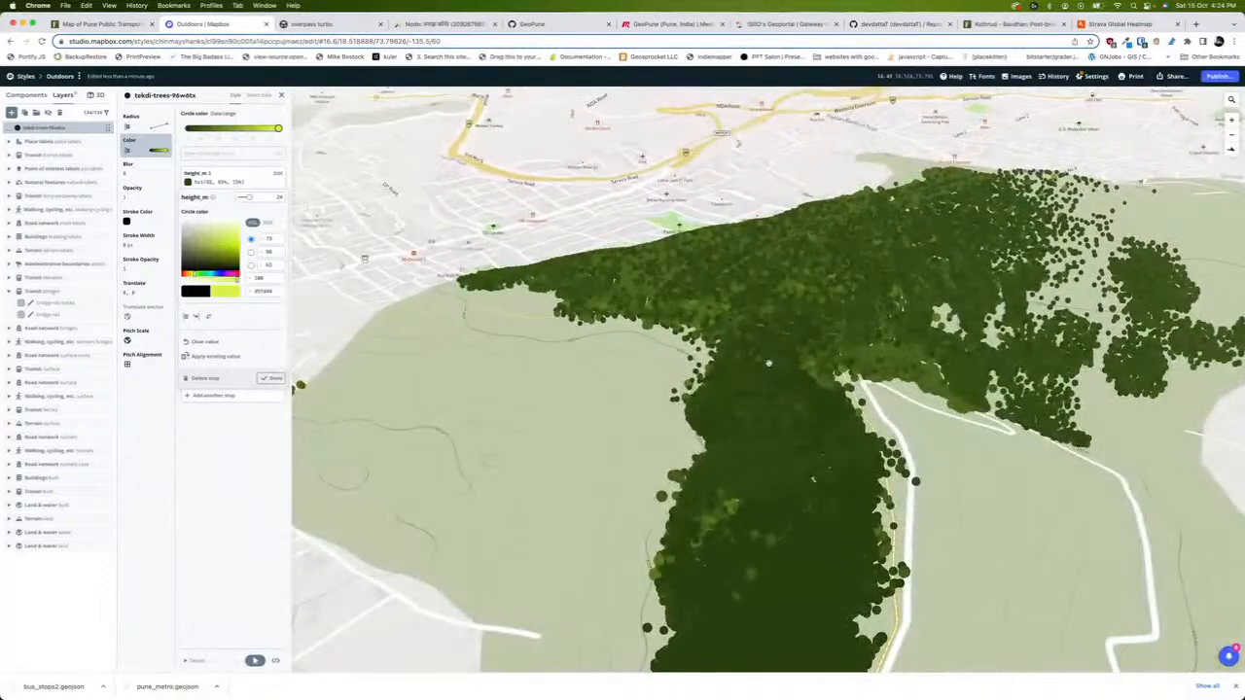
pyautogui.scroll(5, 768, 362)
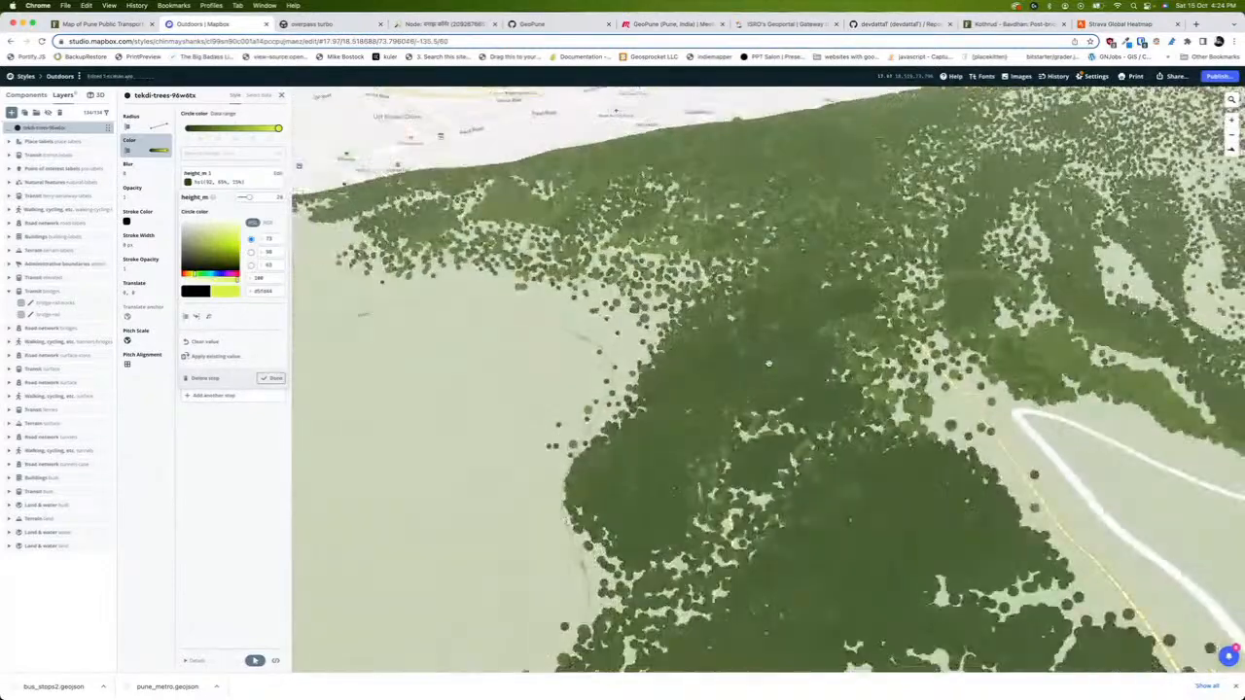
pyautogui.moveTo(768, 363); pyautogui.dragTo(824, 282)
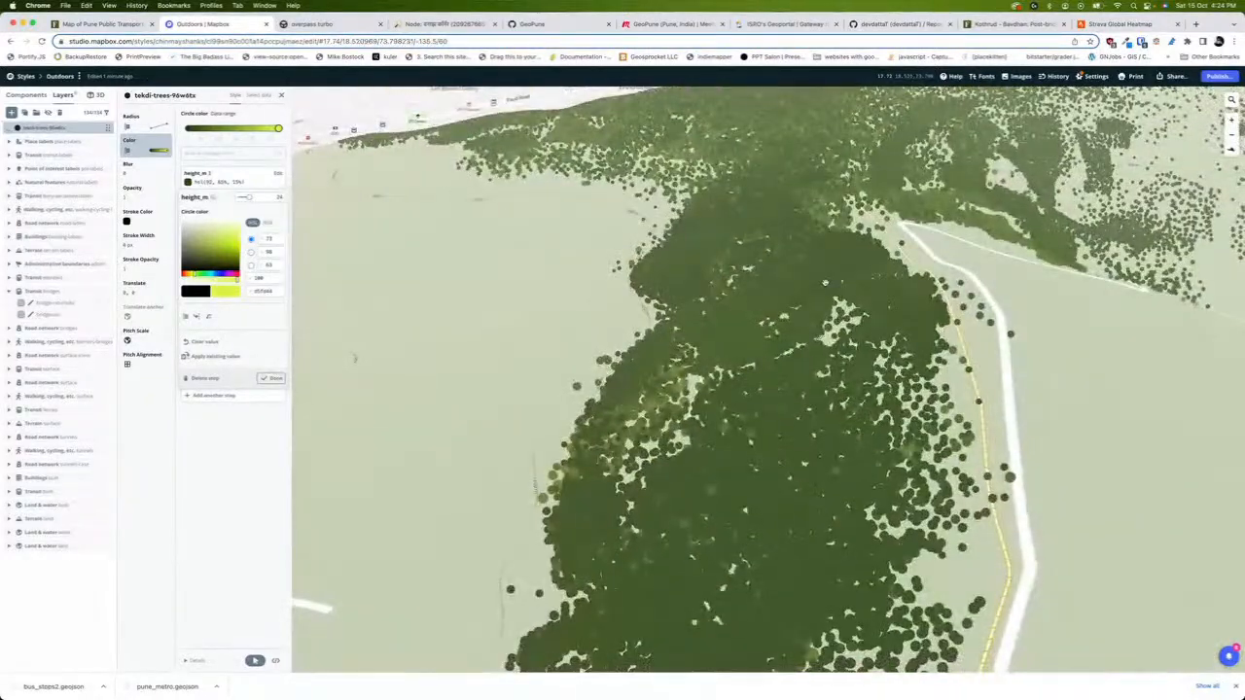
pyautogui.moveTo(893, 591); pyautogui.dragTo(930, 365)
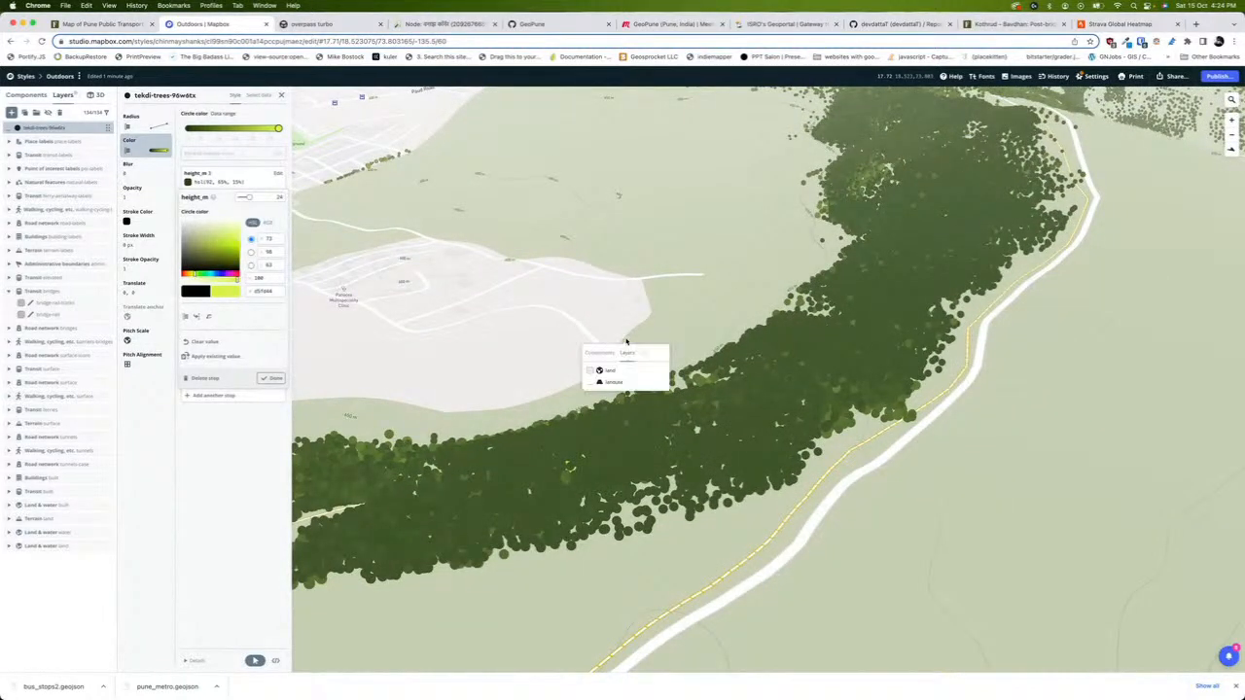
# Tilt the map toward the horizon and examine the height-colored trees along the ridge across the Vetal Tekdi Forest Area
pyautogui.scroll(-5, 647, 555)
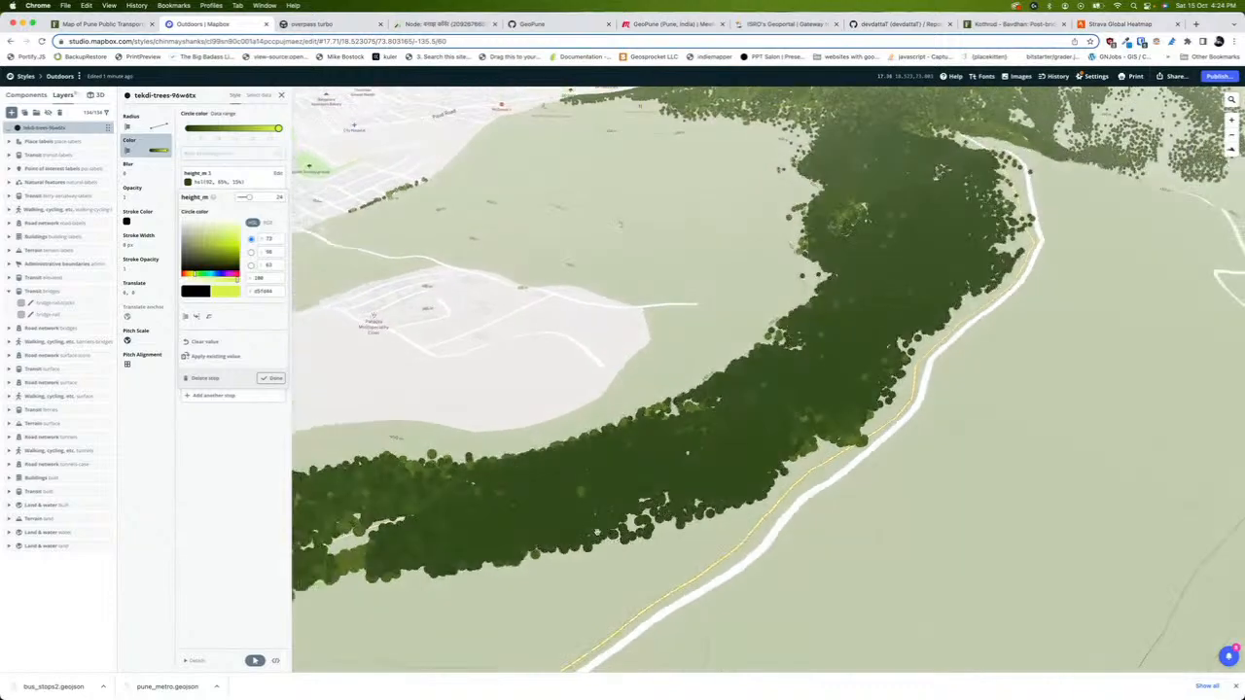
pyautogui.moveTo(718, 484); pyautogui.dragTo(600, 469)
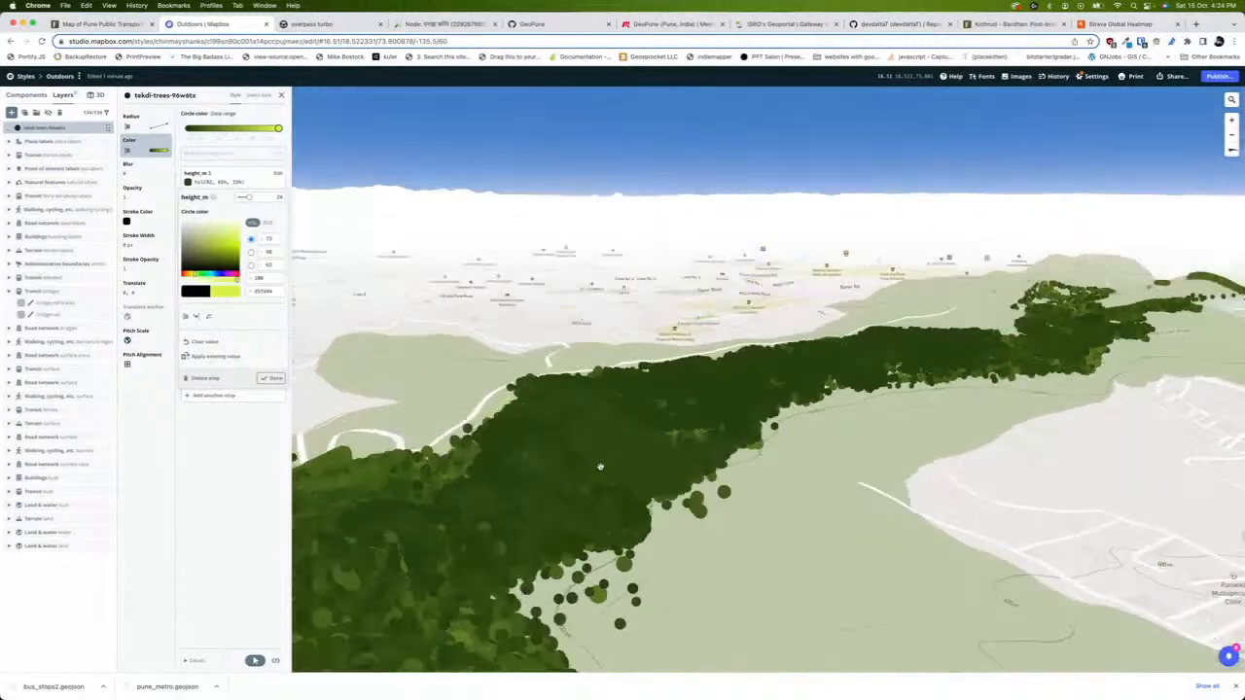
pyautogui.scroll(-3, 782, 479)
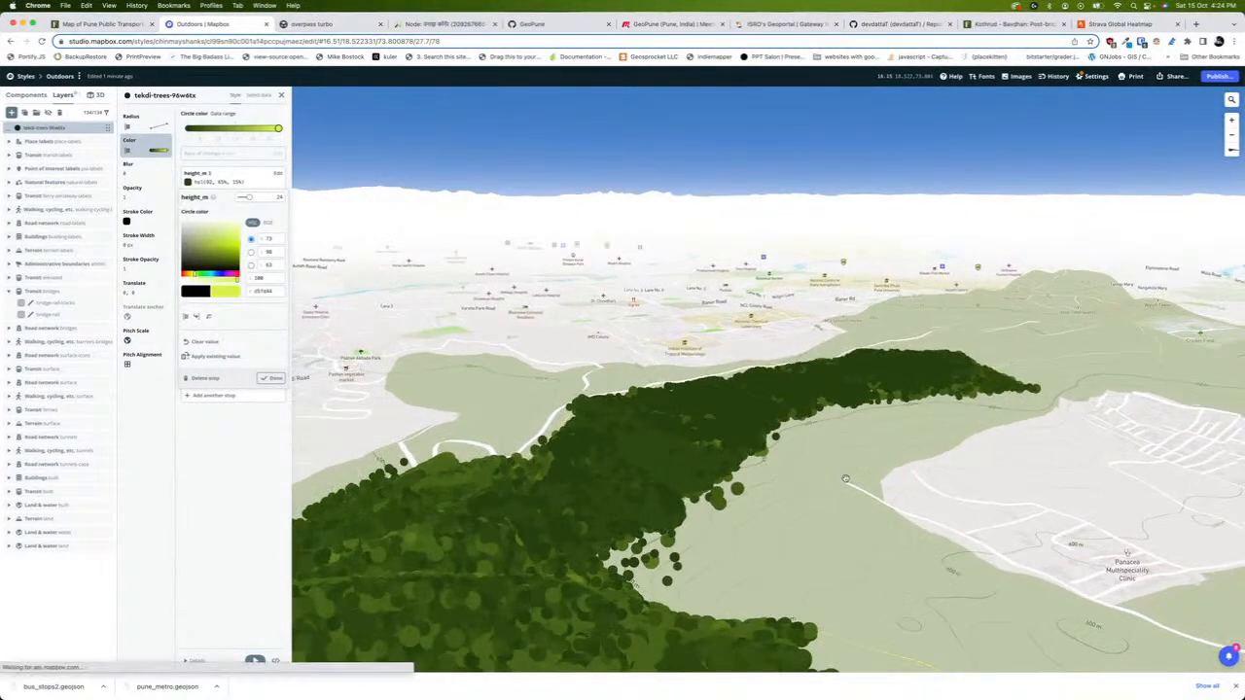
pyautogui.scroll(3, 782, 478)
pyautogui.moveTo(846, 480); pyautogui.dragTo(630, 568)
pyautogui.scroll(-3, 630, 568)
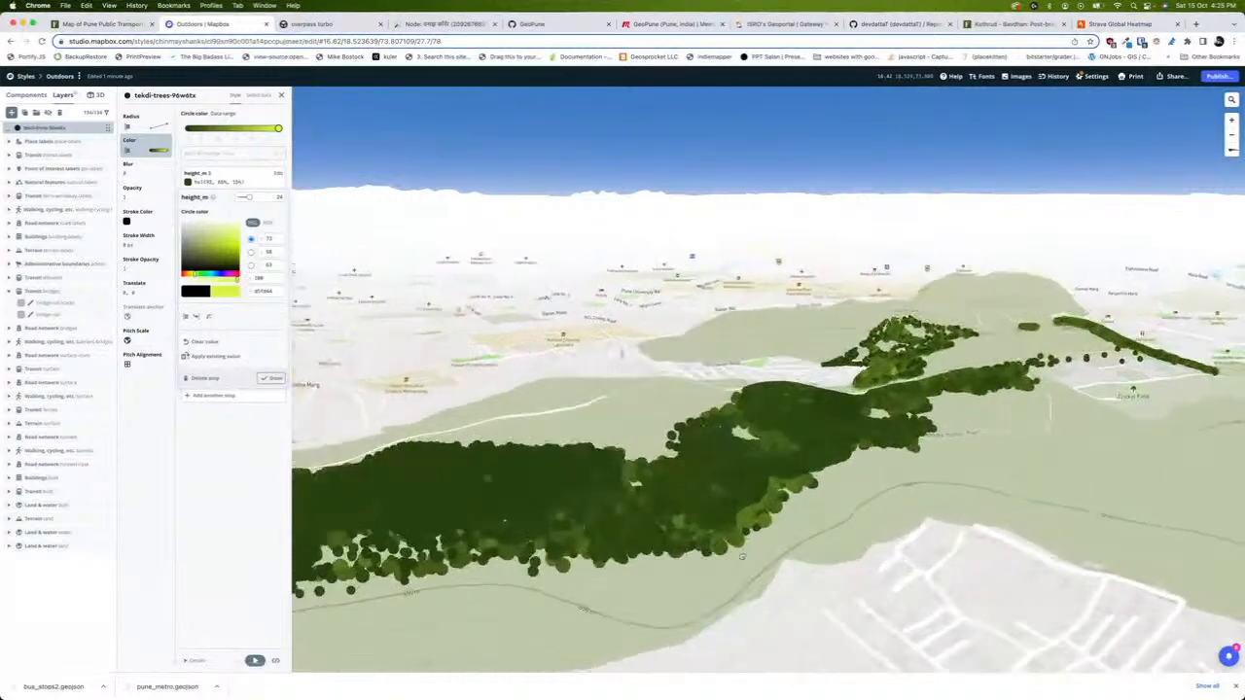
pyautogui.scroll(-1, 817, 441)
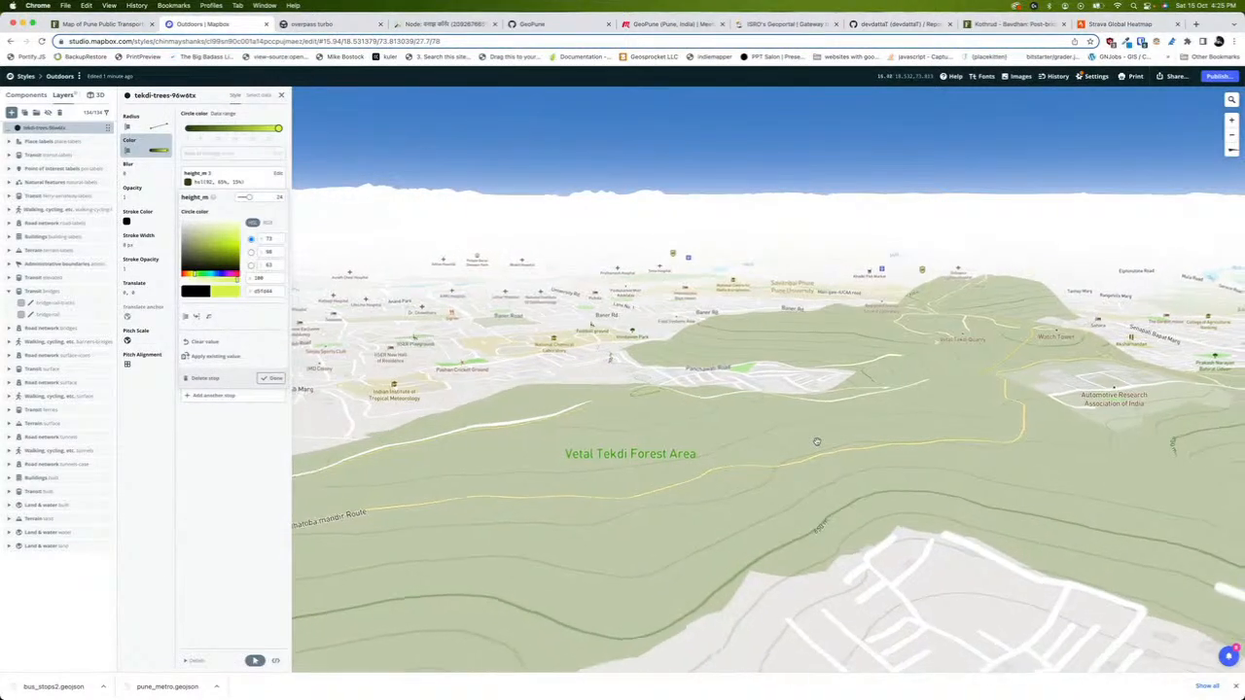
pyautogui.scroll(-2, 817, 441)
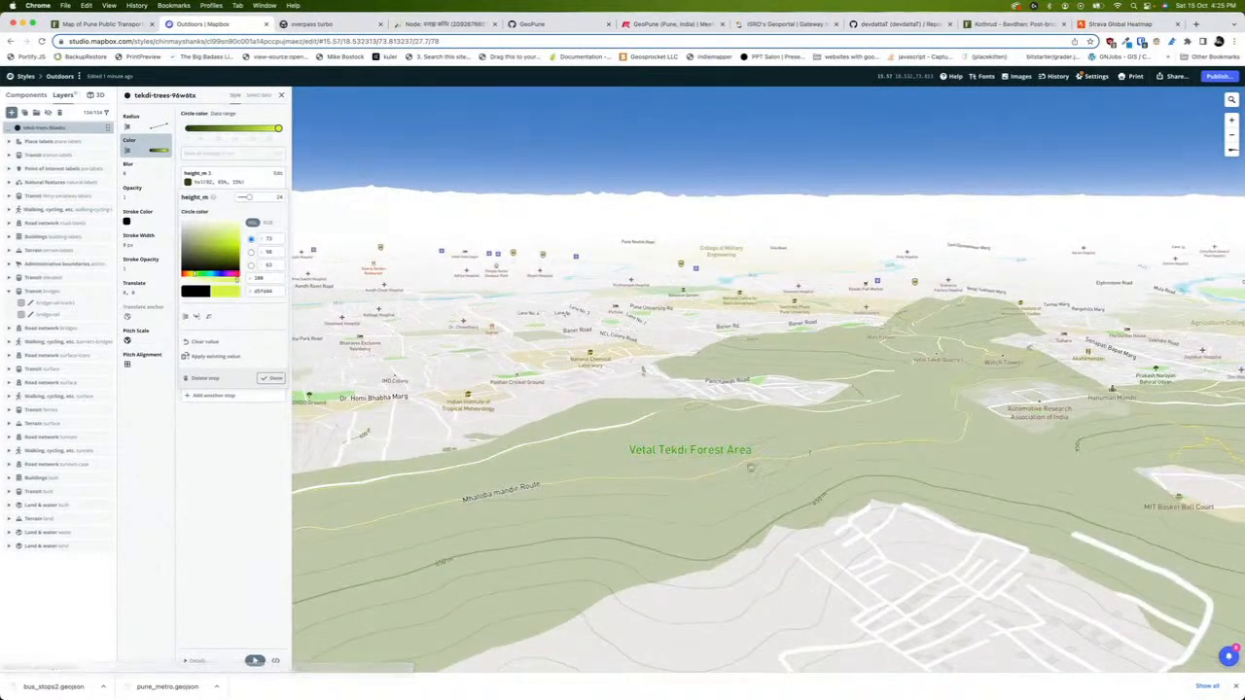
pyautogui.scroll(-2, 664, 470)
pyautogui.scroll(3, 664, 470)
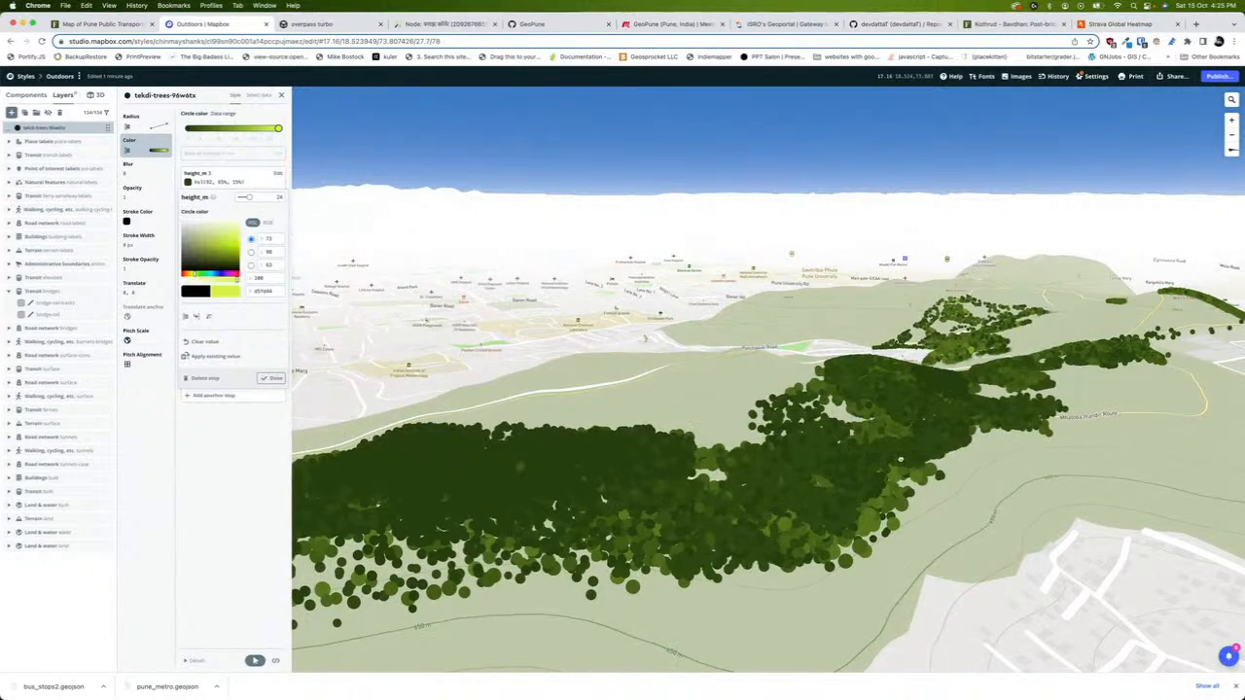
pyautogui.moveTo(962, 309); pyautogui.dragTo(847, 329)
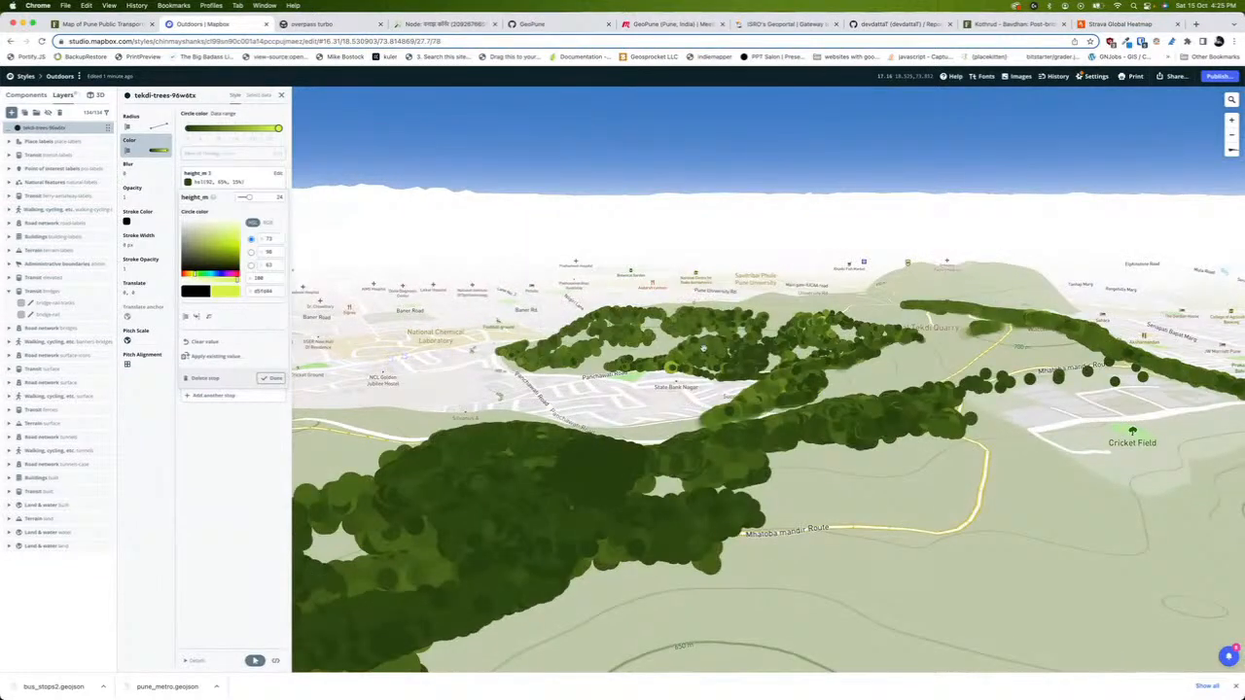
# Try a 1 px black stroke around the tree circles and remove it again
pyautogui.click(137, 212)
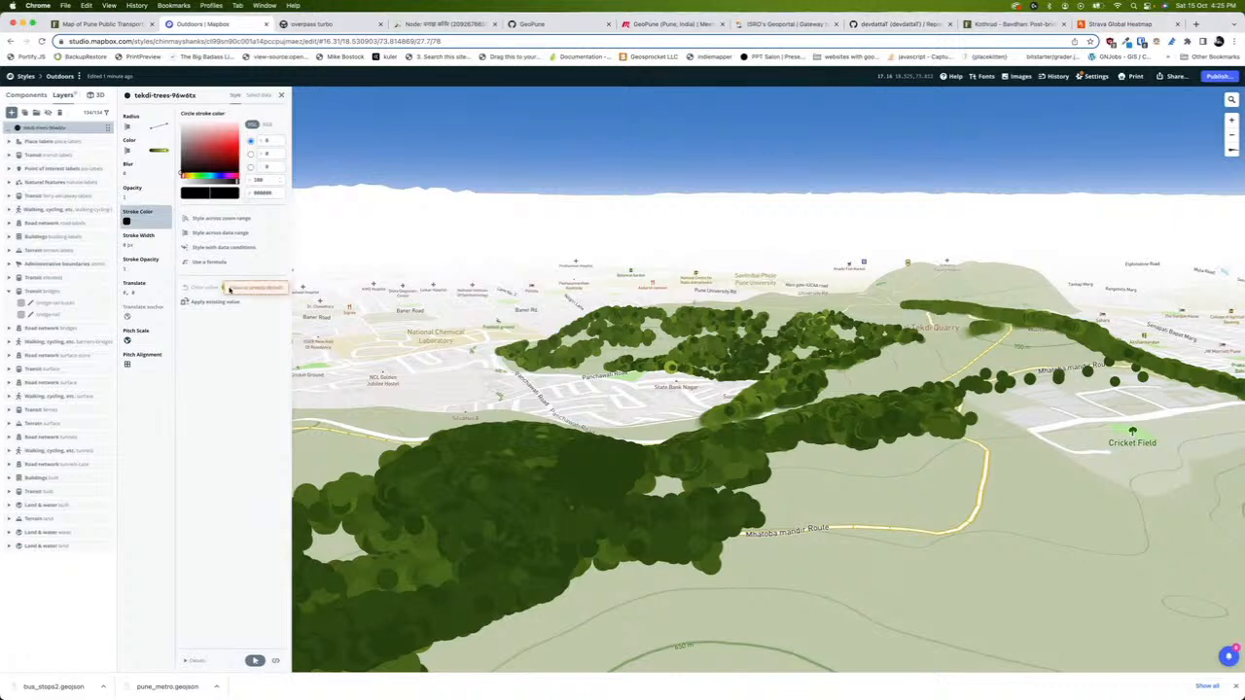
pyautogui.click(138, 237)
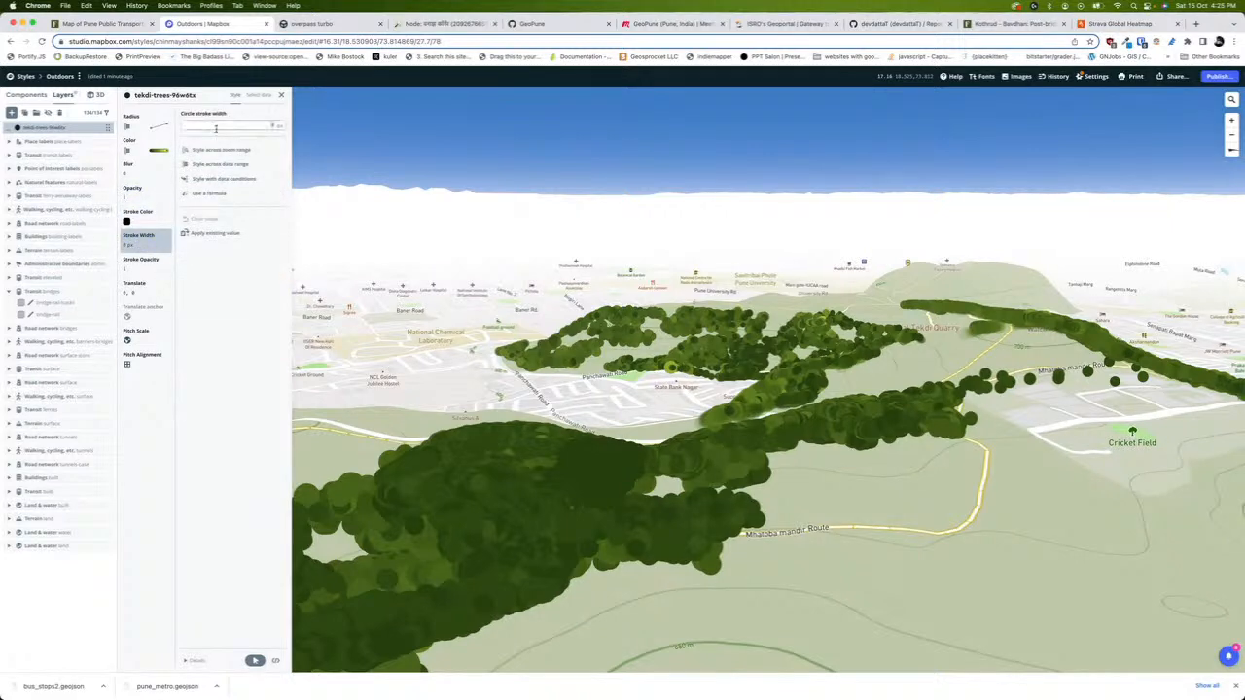
pyautogui.write('1')
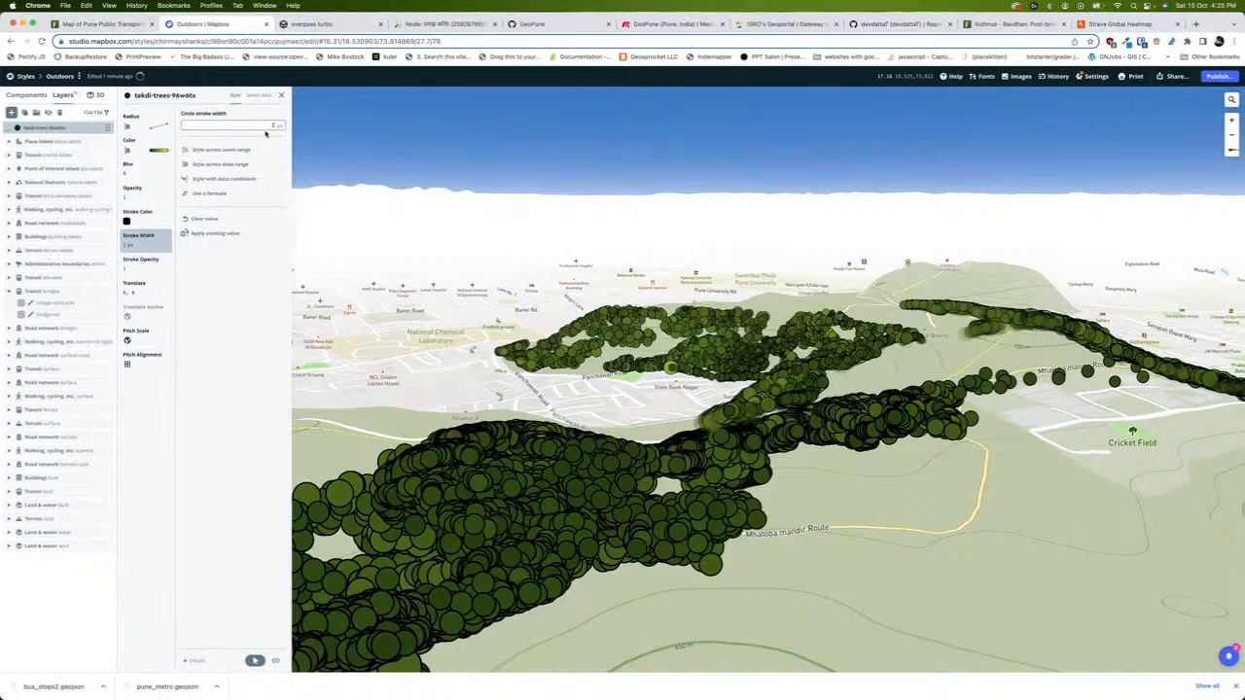
pyautogui.press('BackSpace')
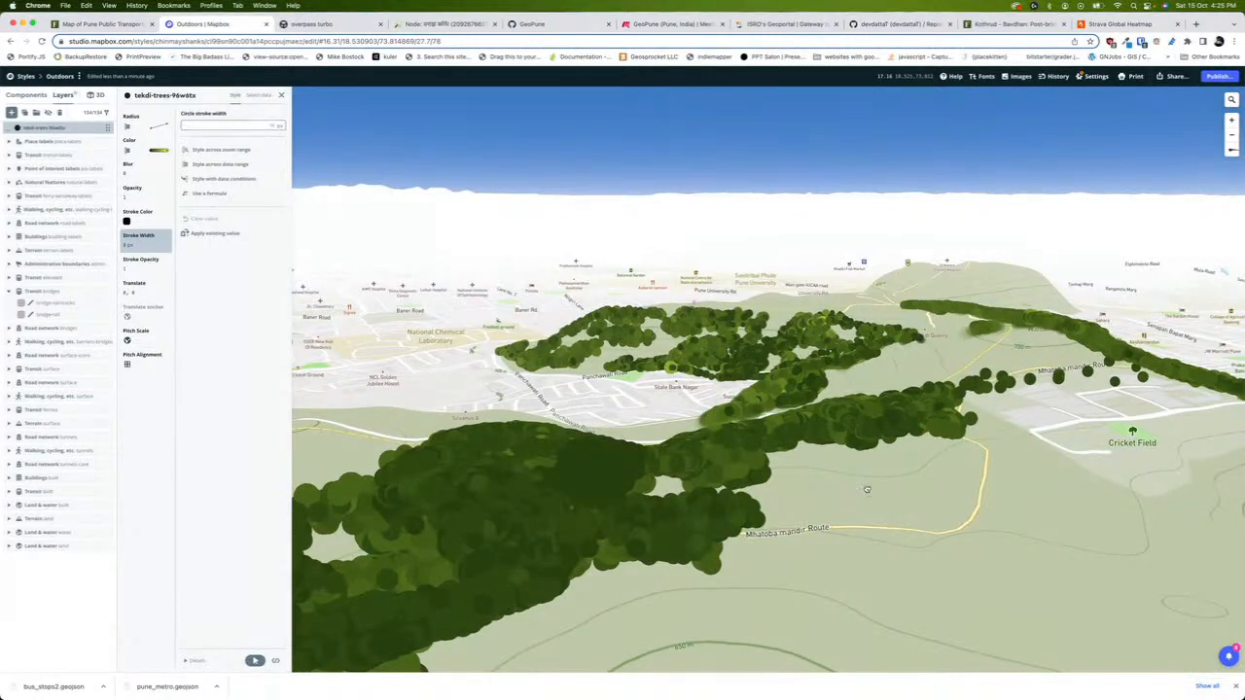
# Reduce the circle opacity of the tekdi-trees layer to 0.53
pyautogui.moveTo(867, 490); pyautogui.dragTo(703, 548)
pyautogui.moveTo(928, 359); pyautogui.dragTo(530, 511)
pyautogui.moveTo(914, 437); pyautogui.dragTo(734, 437)
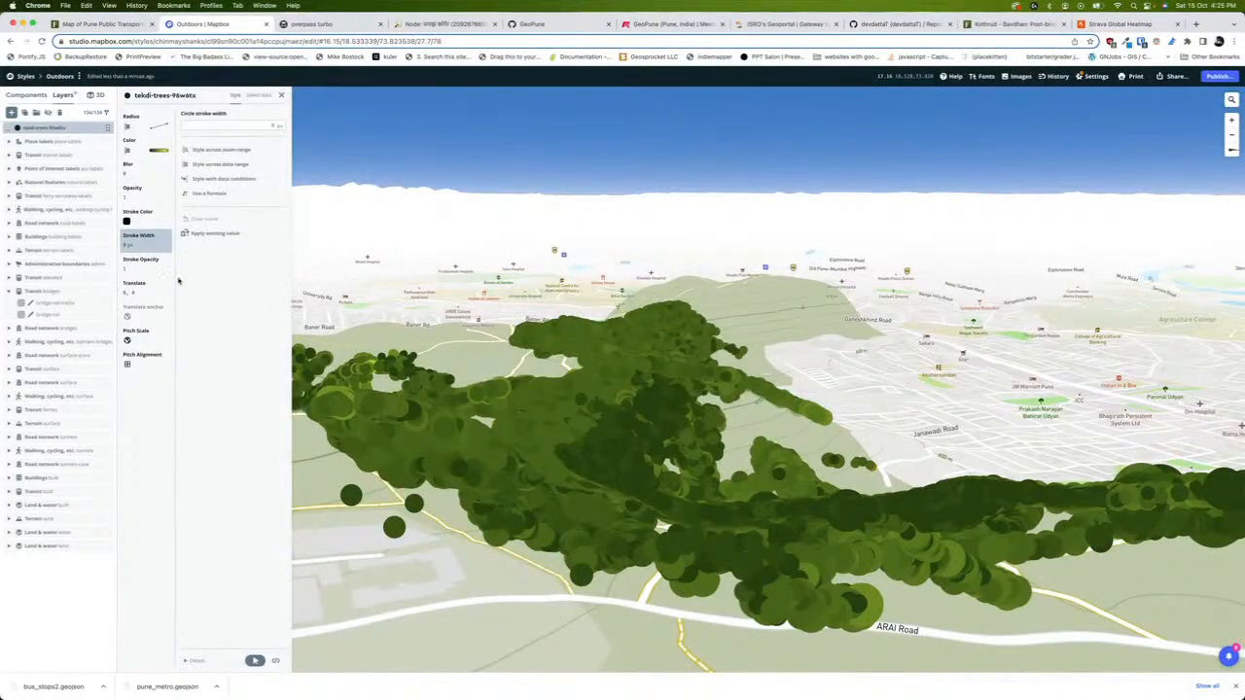
pyautogui.click(136, 192)
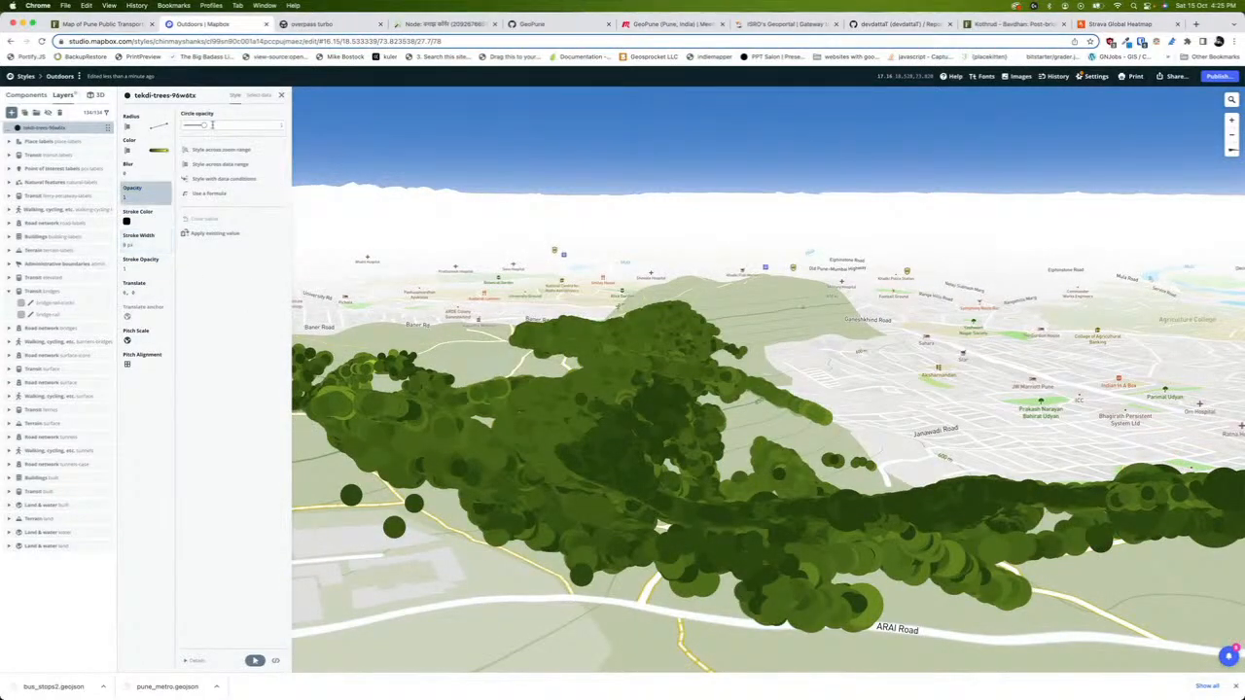
pyautogui.moveTo(202, 125); pyautogui.dragTo(194, 125)
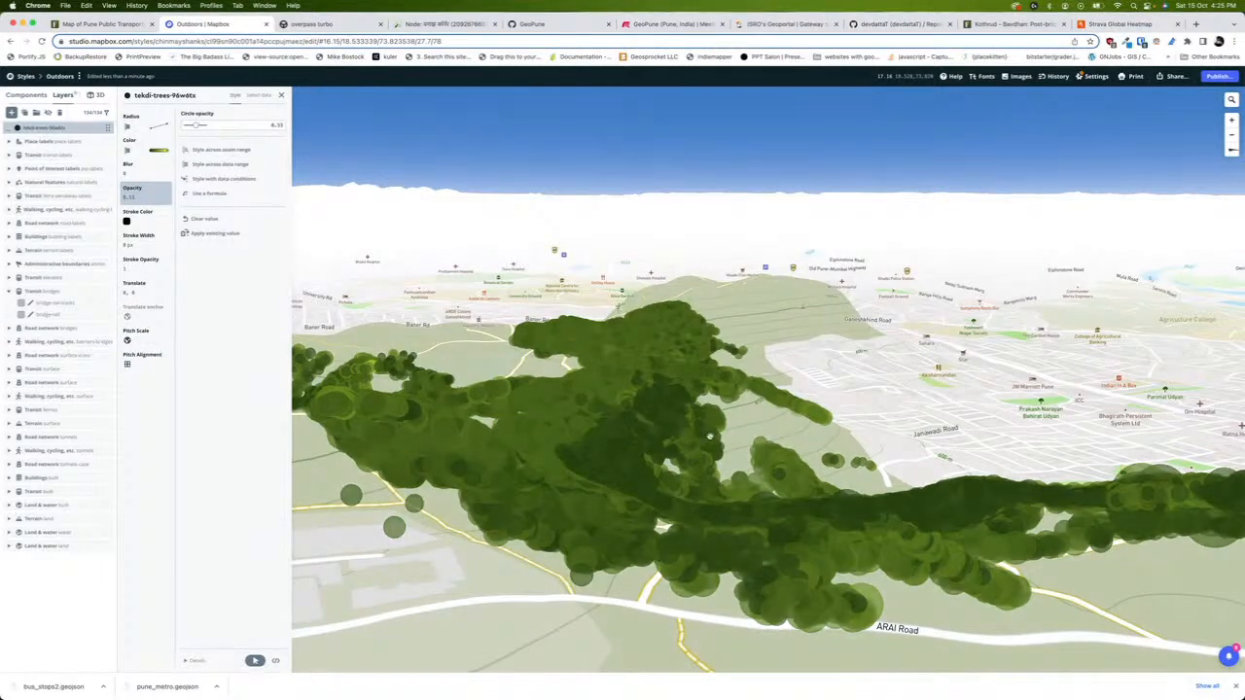
# Publish the Outdoors style with its pending changes to production and dismiss the publishing dialog
pyautogui.moveTo(777, 433); pyautogui.dragTo(438, 452)
pyautogui.scroll(-3, 735, 429)
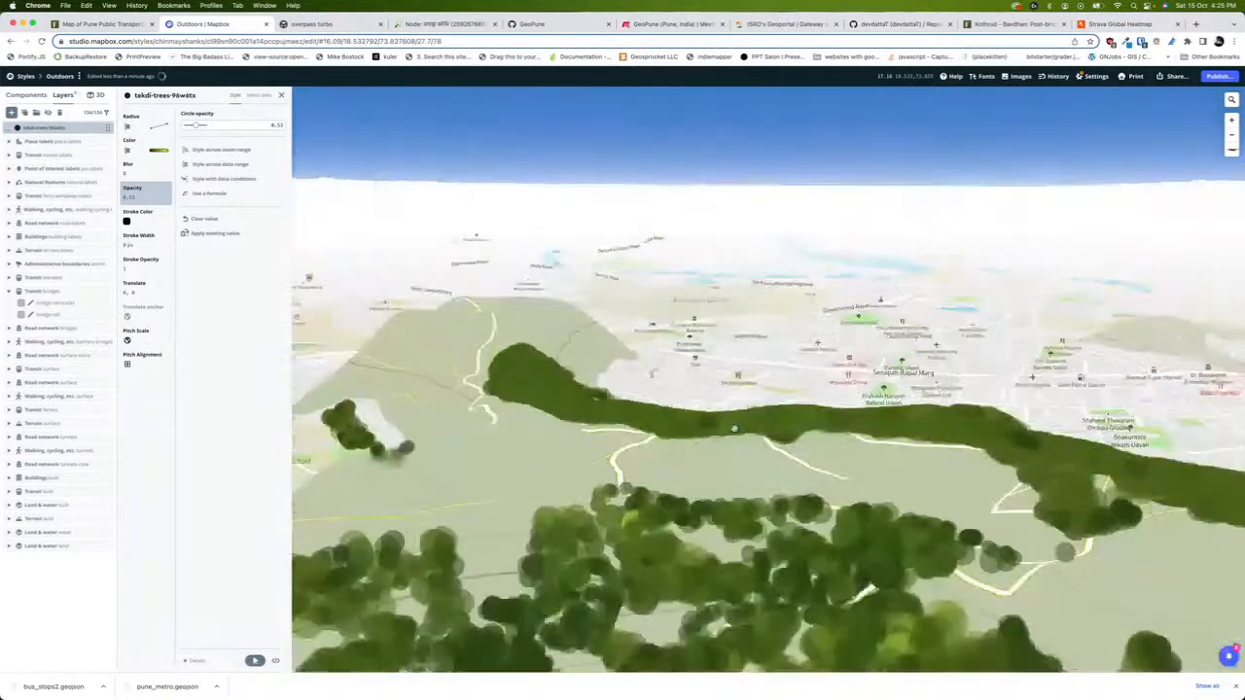
pyautogui.moveTo(734, 429); pyautogui.dragTo(724, 593)
pyautogui.moveTo(1057, 110); pyautogui.dragTo(1076, 141)
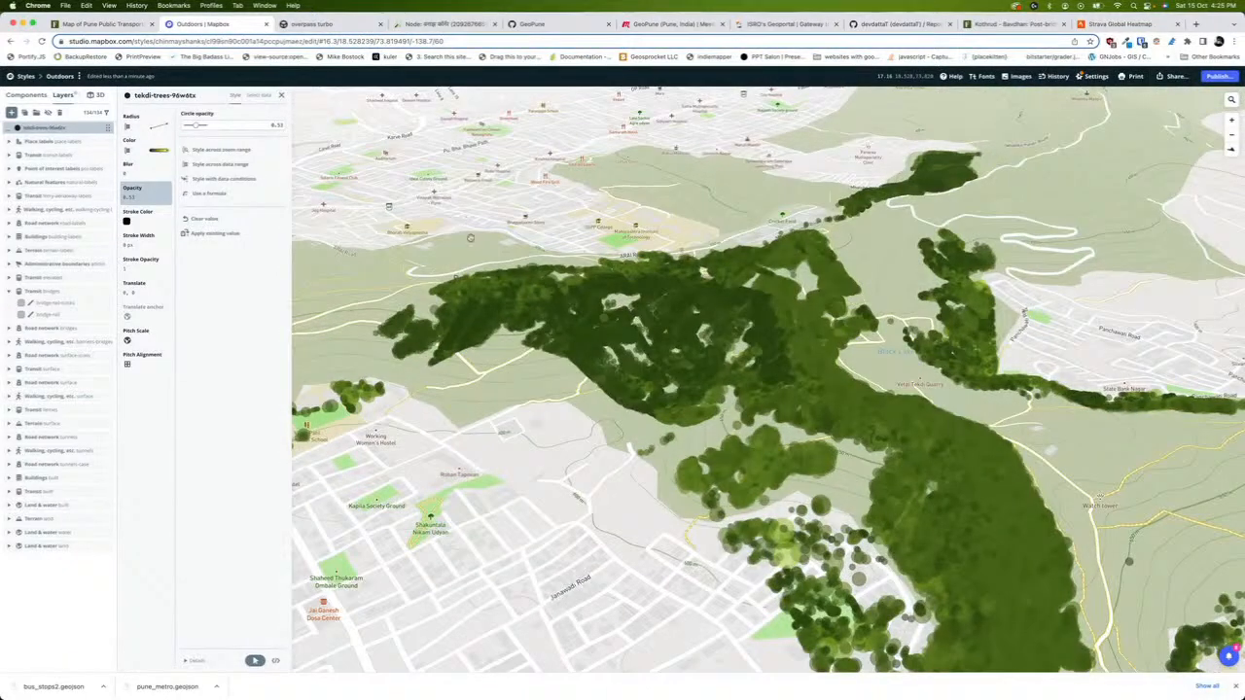
pyautogui.scroll(-1, 470, 239)
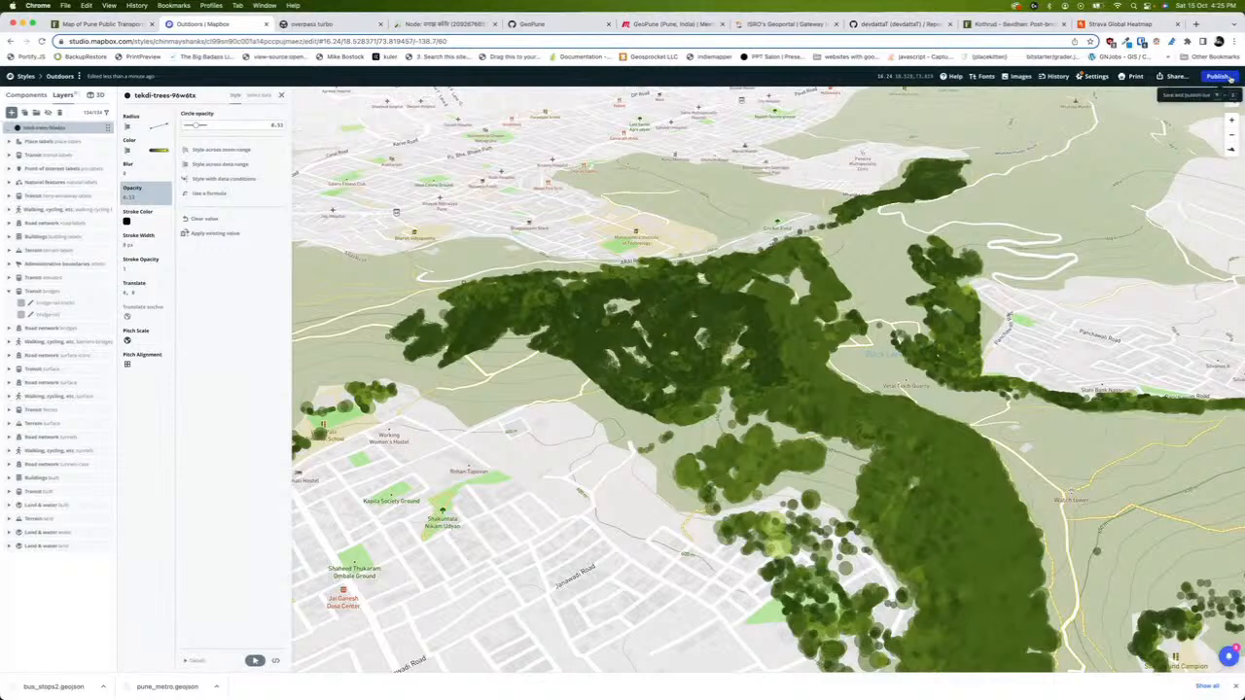
pyautogui.click(1217, 75)
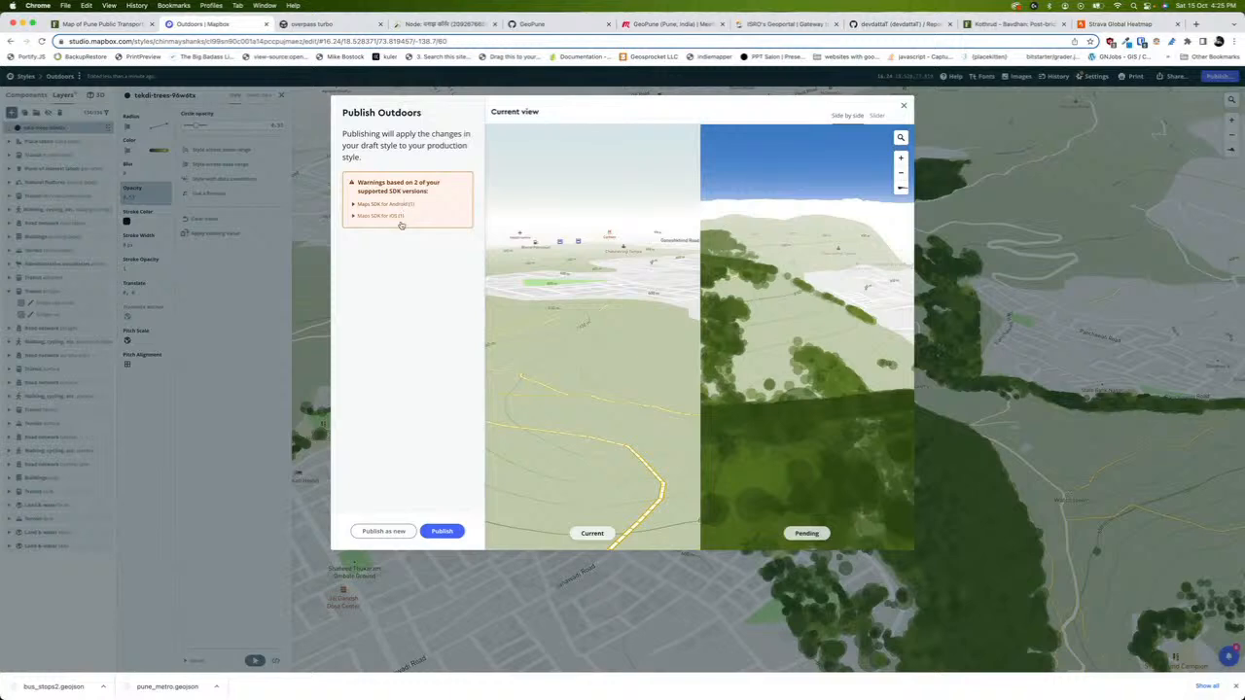
pyautogui.click(454, 536)
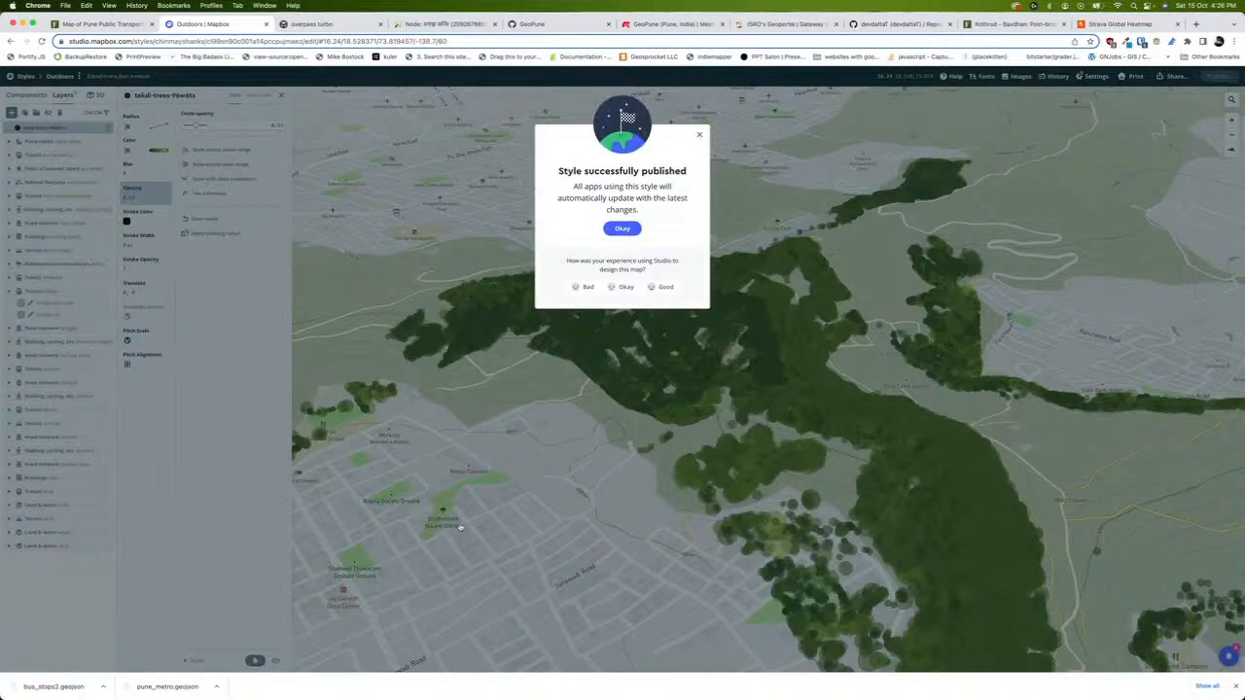
pyautogui.click(621, 229)
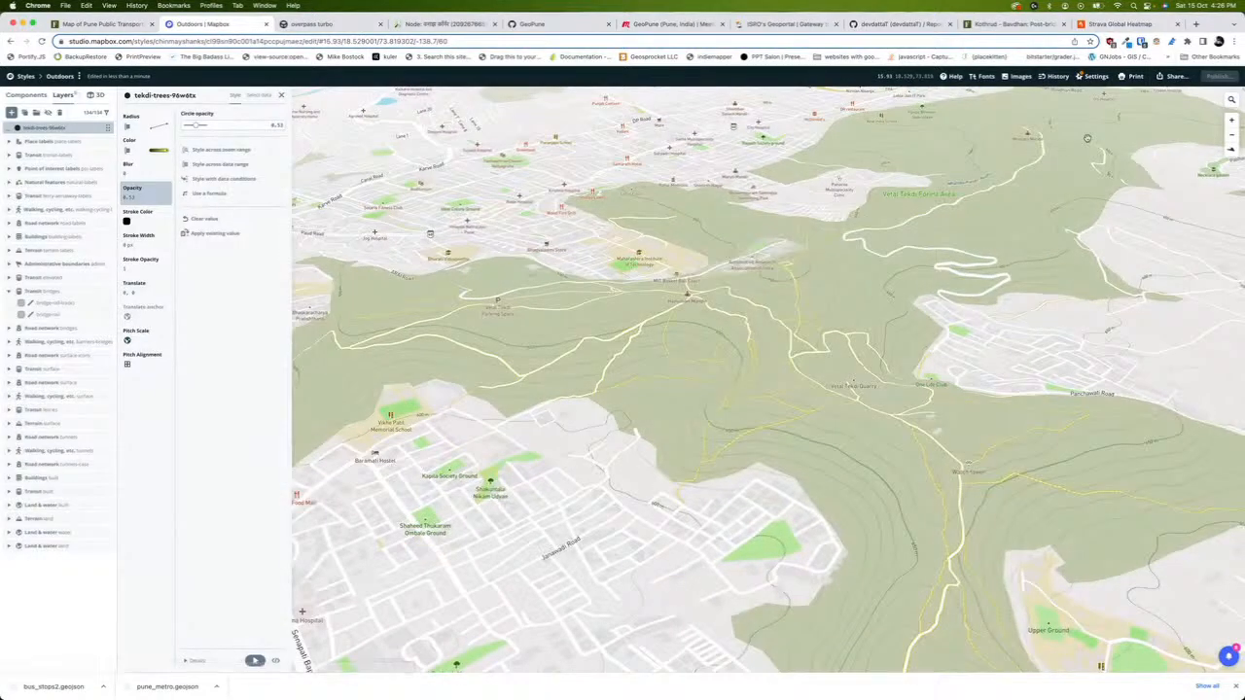
# Make the published Outdoors style public to allow copying, and copy its preview-only link
pyautogui.click(1177, 76)
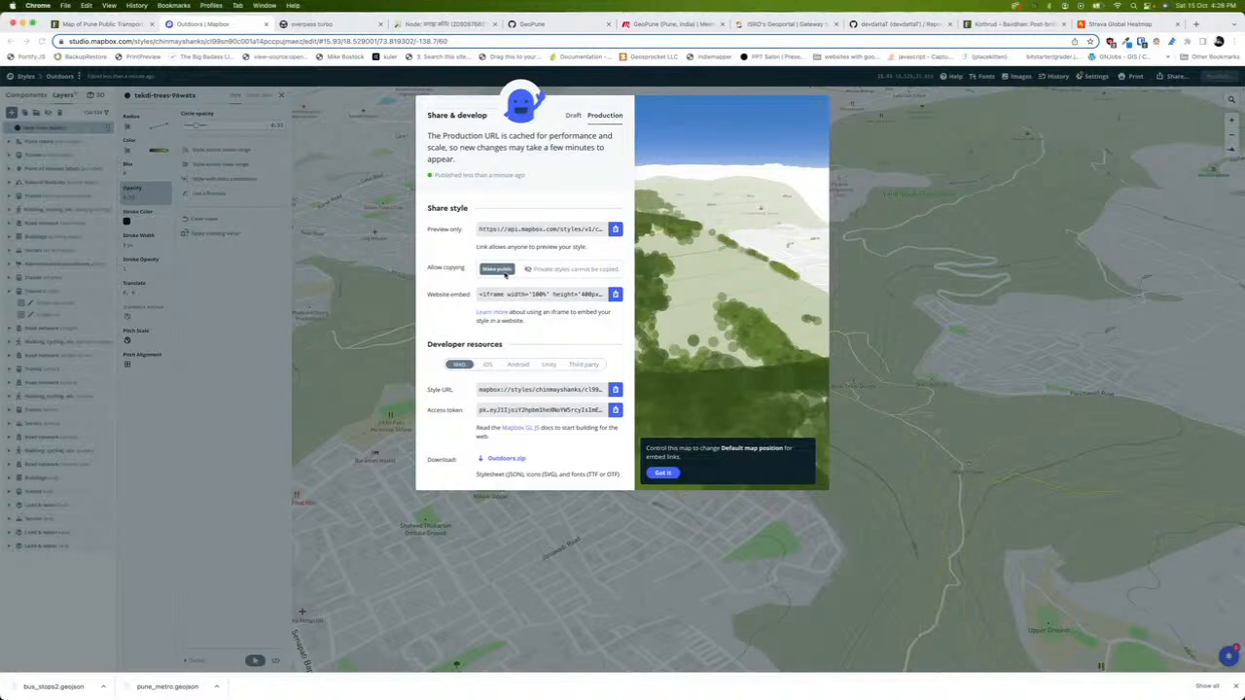
pyautogui.click(503, 269)
pyautogui.click(646, 295)
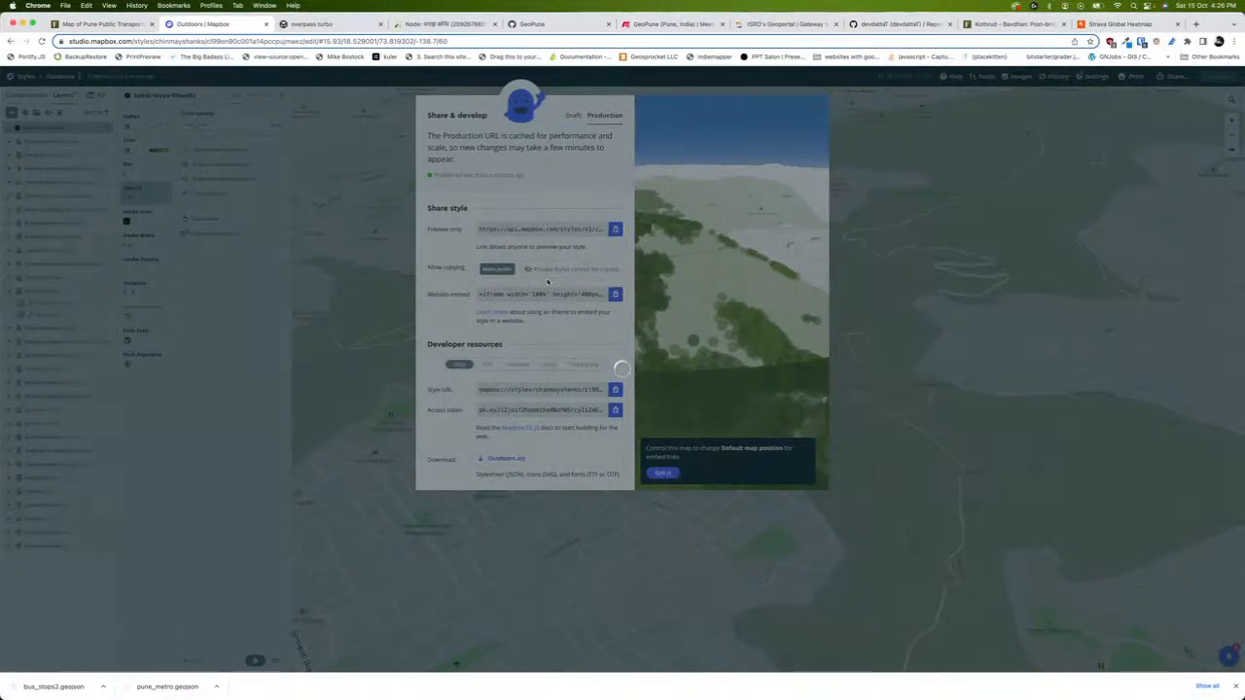
pyautogui.click(620, 236)
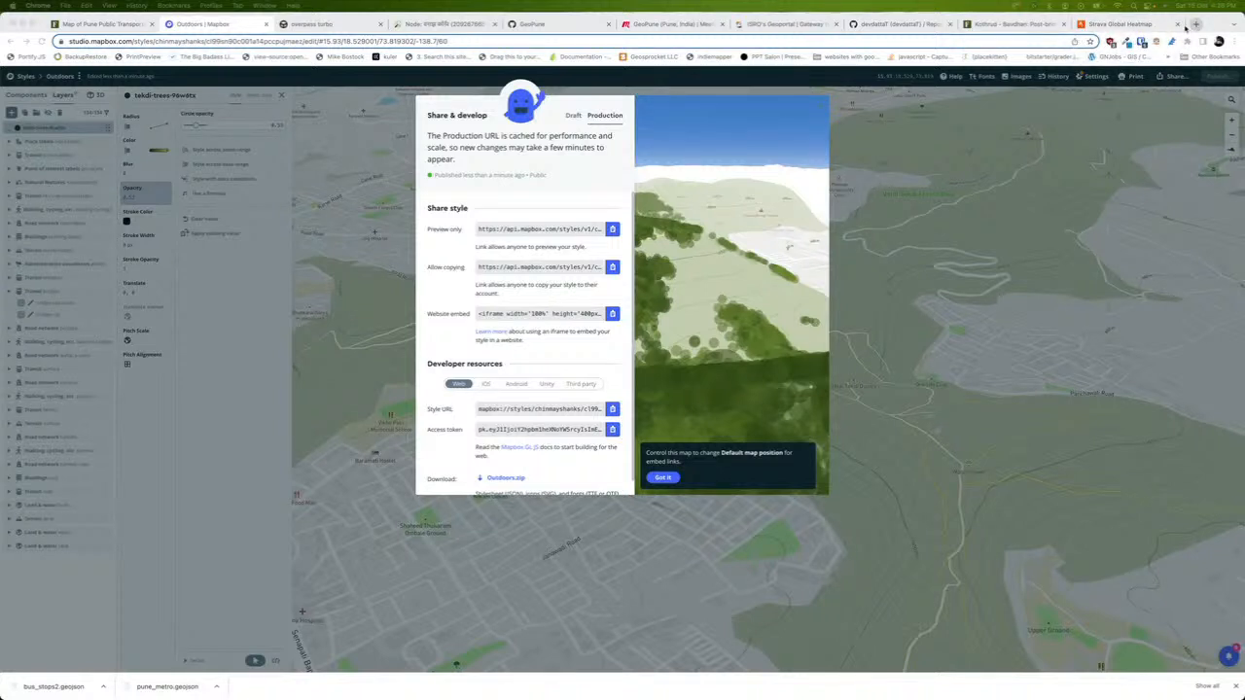
# Review the third-party integration URLs for the style, comparing ArcGIS Online with WMTS and leaving WMTS selected
pyautogui.scroll(-1, 569, 361)
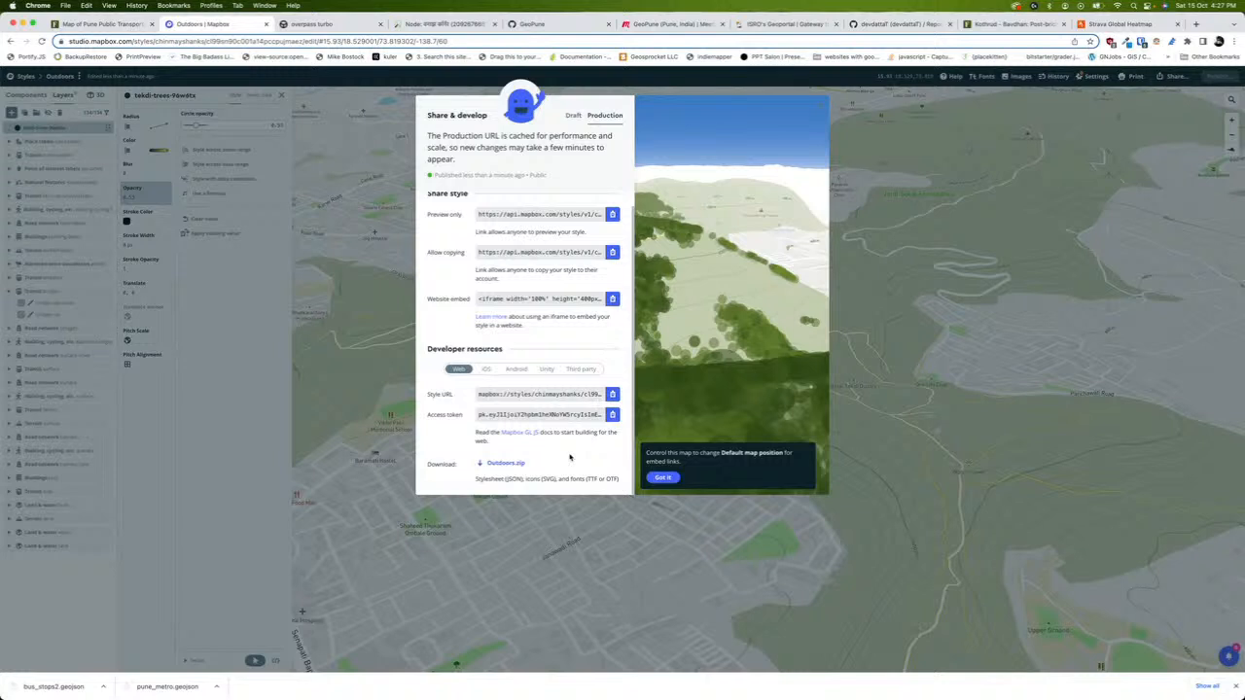
pyautogui.click(569, 369)
pyautogui.scroll(-1, 440, 404)
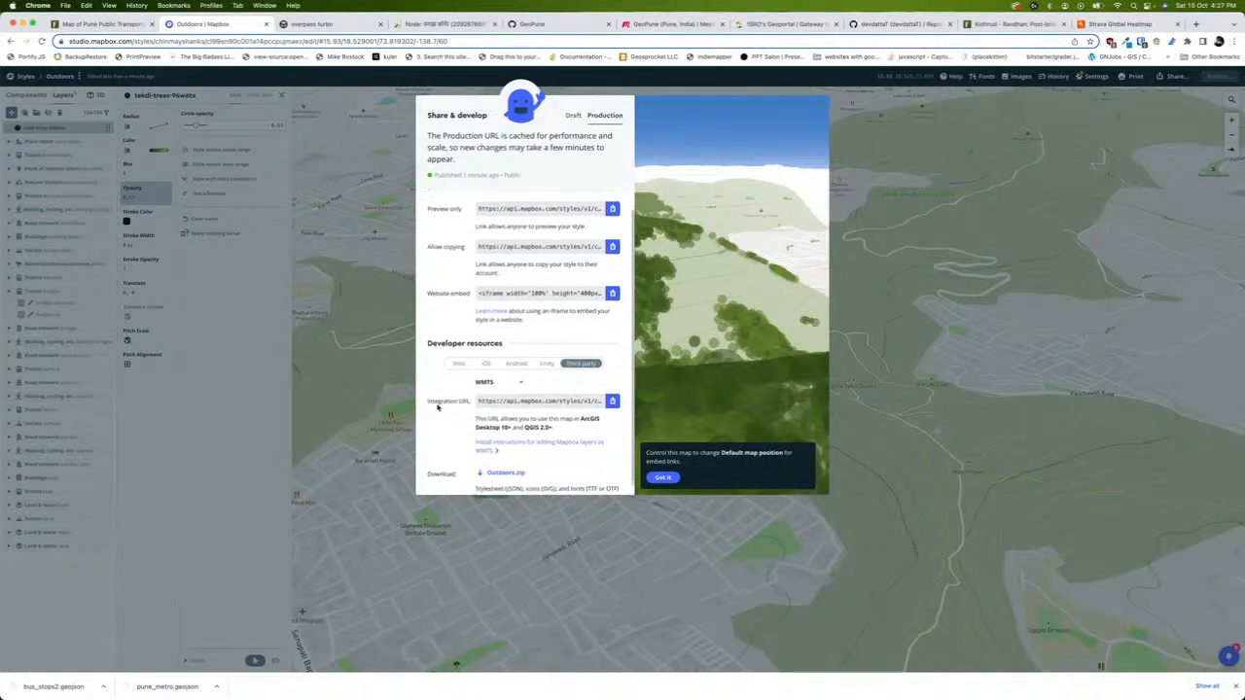
pyautogui.click(492, 373)
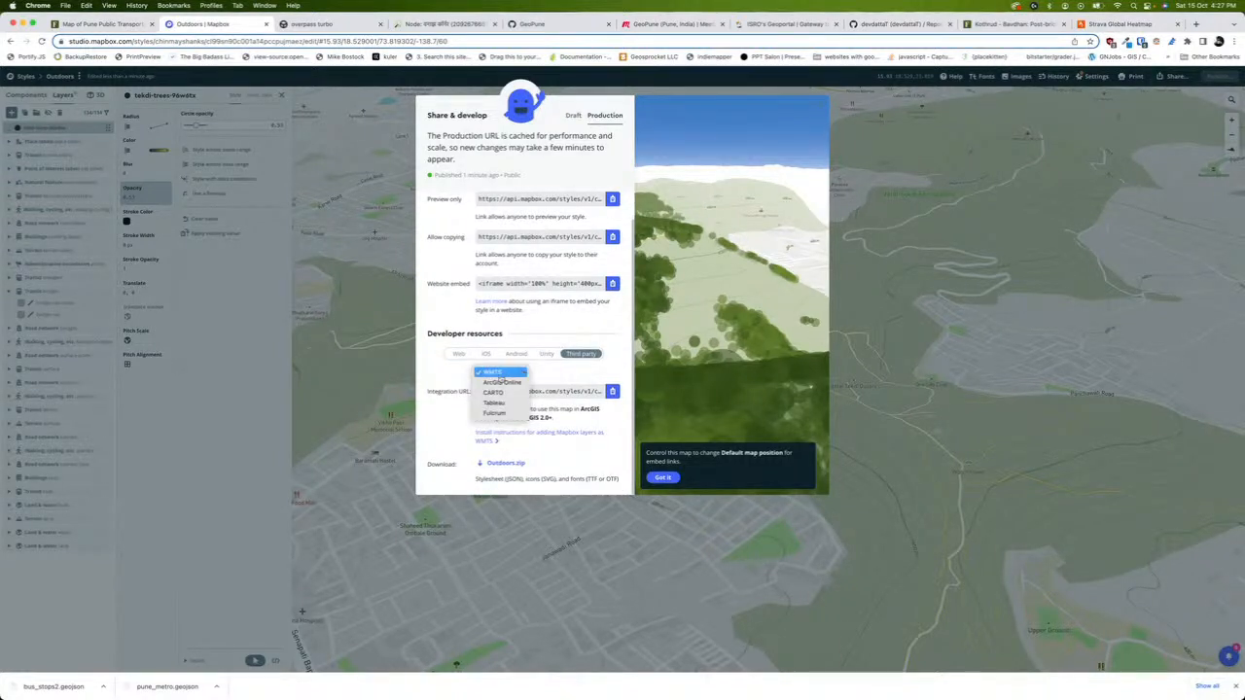
pyautogui.click(503, 382)
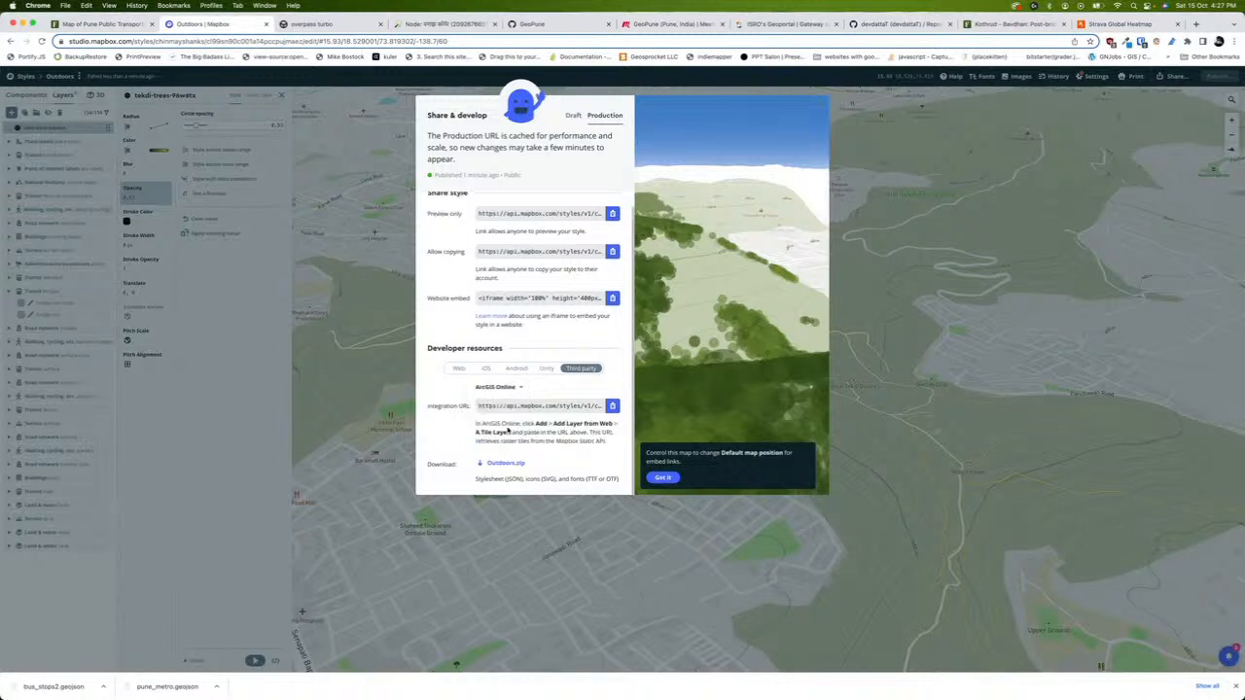
pyautogui.click(497, 387)
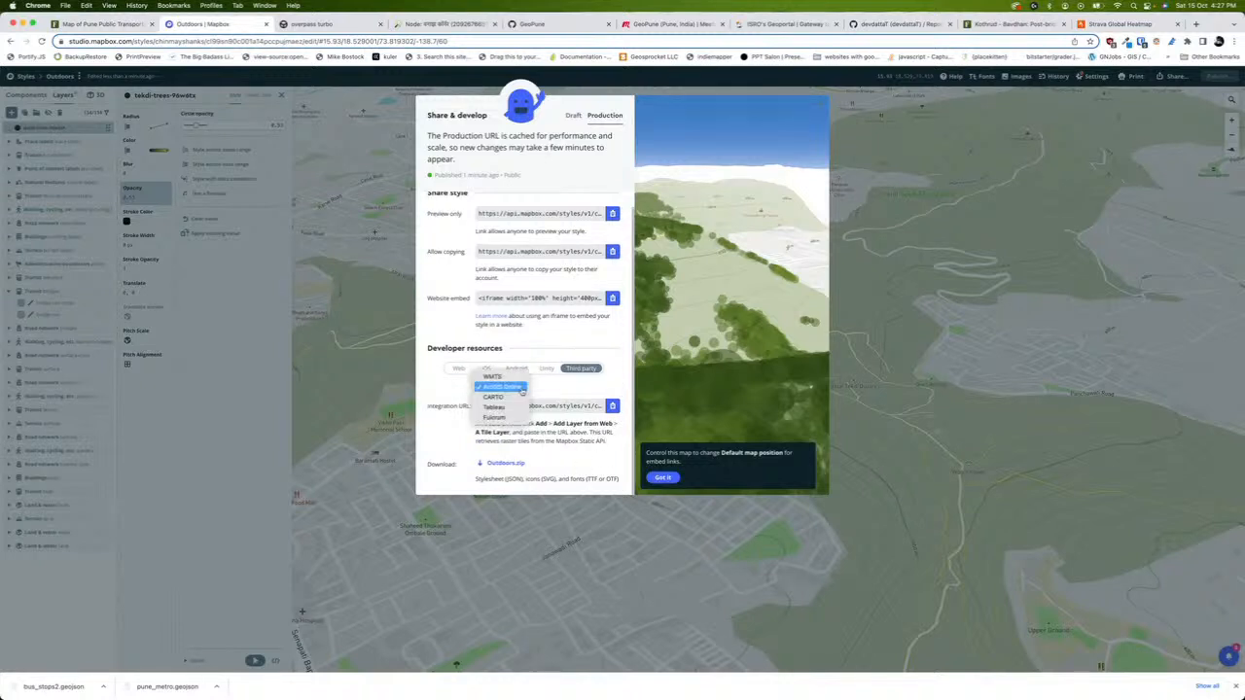
pyautogui.click(497, 375)
pyautogui.click(494, 372)
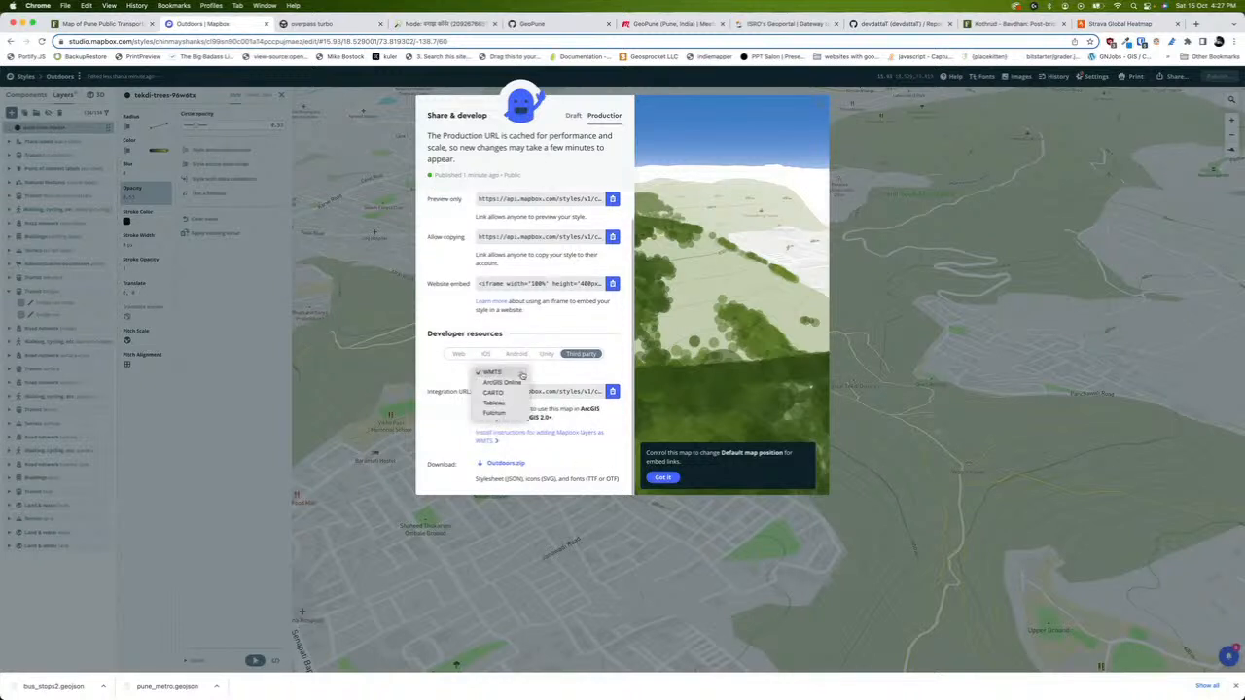
pyautogui.click(569, 444)
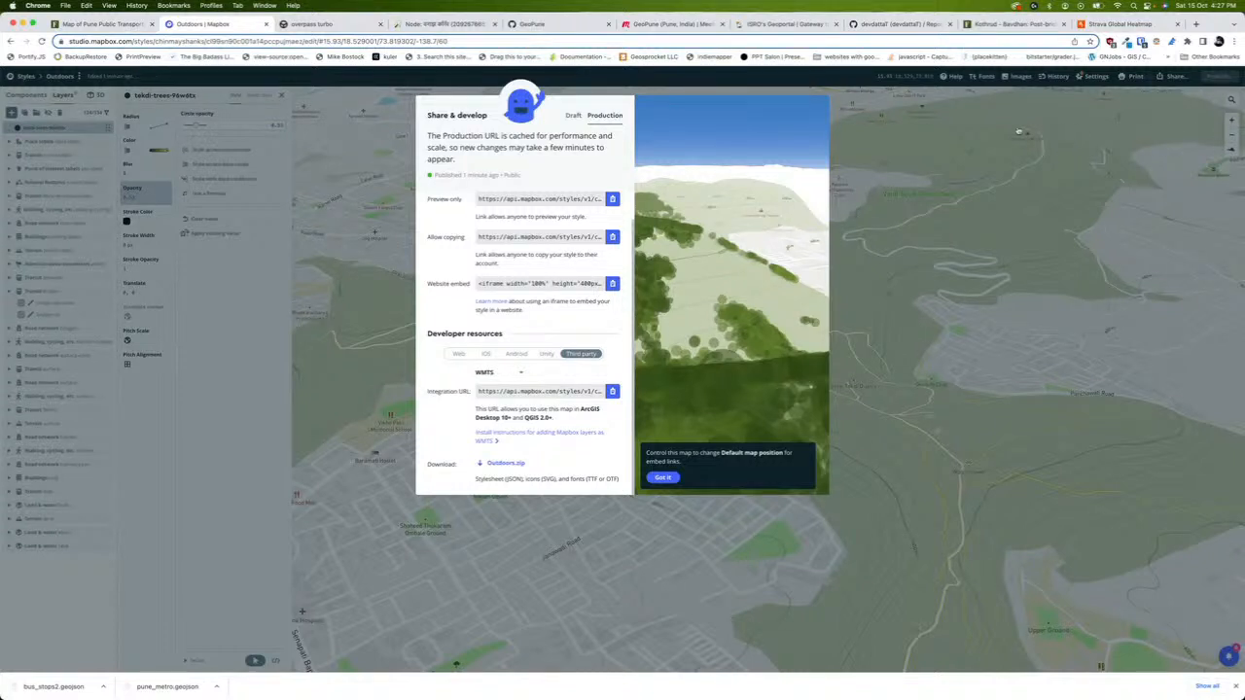
# Open GeoPune's october22 data repository on GitHub and copy its web address for sharing
pyautogui.click(530, 24)
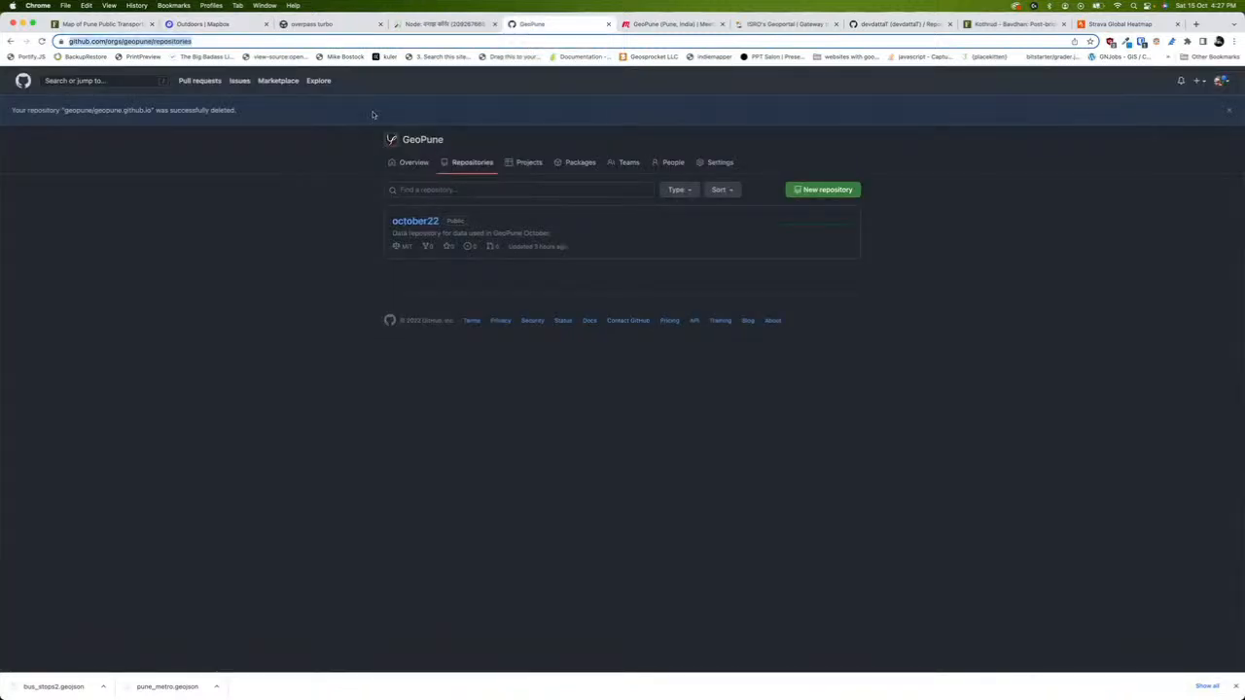
pyautogui.click(416, 227)
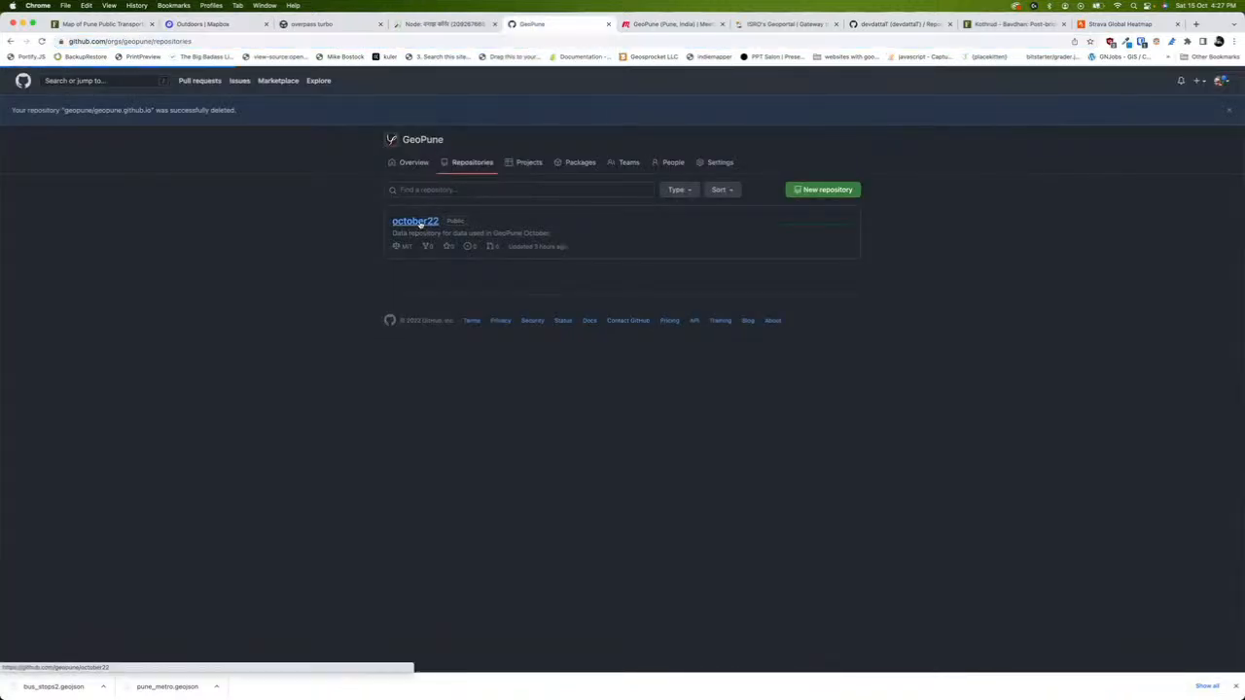
pyautogui.click(234, 38)
pyautogui.press('super+c')
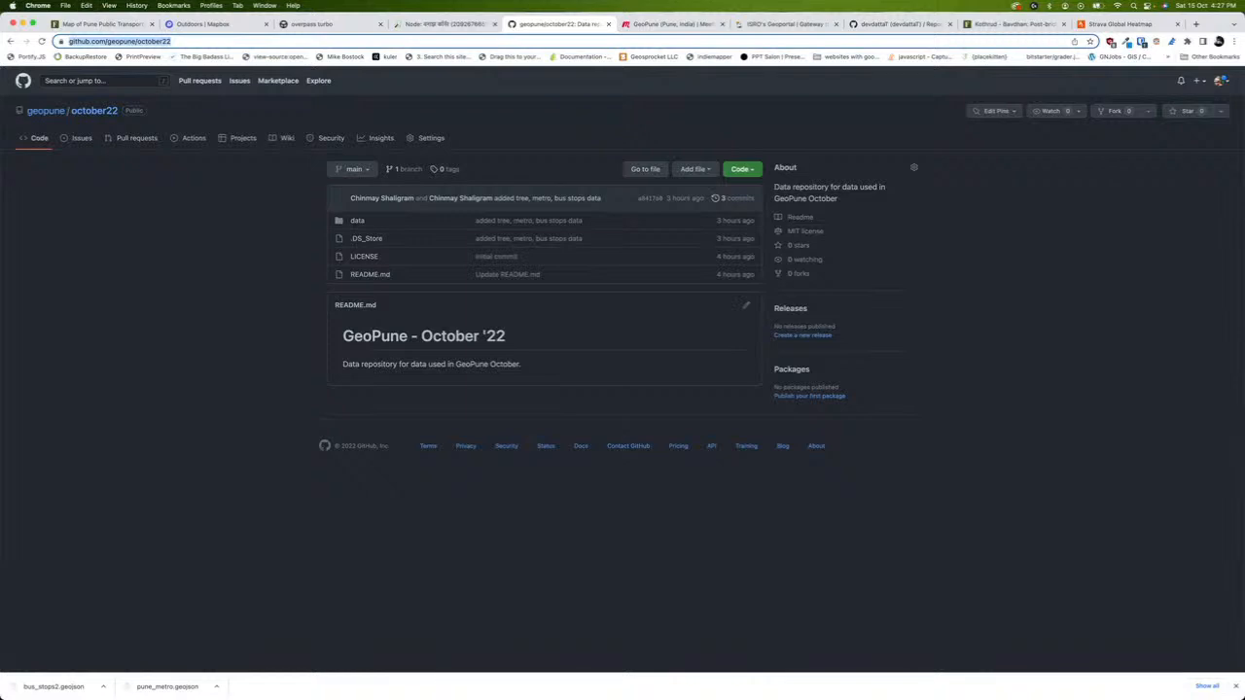
pyautogui.press('super+Tab')
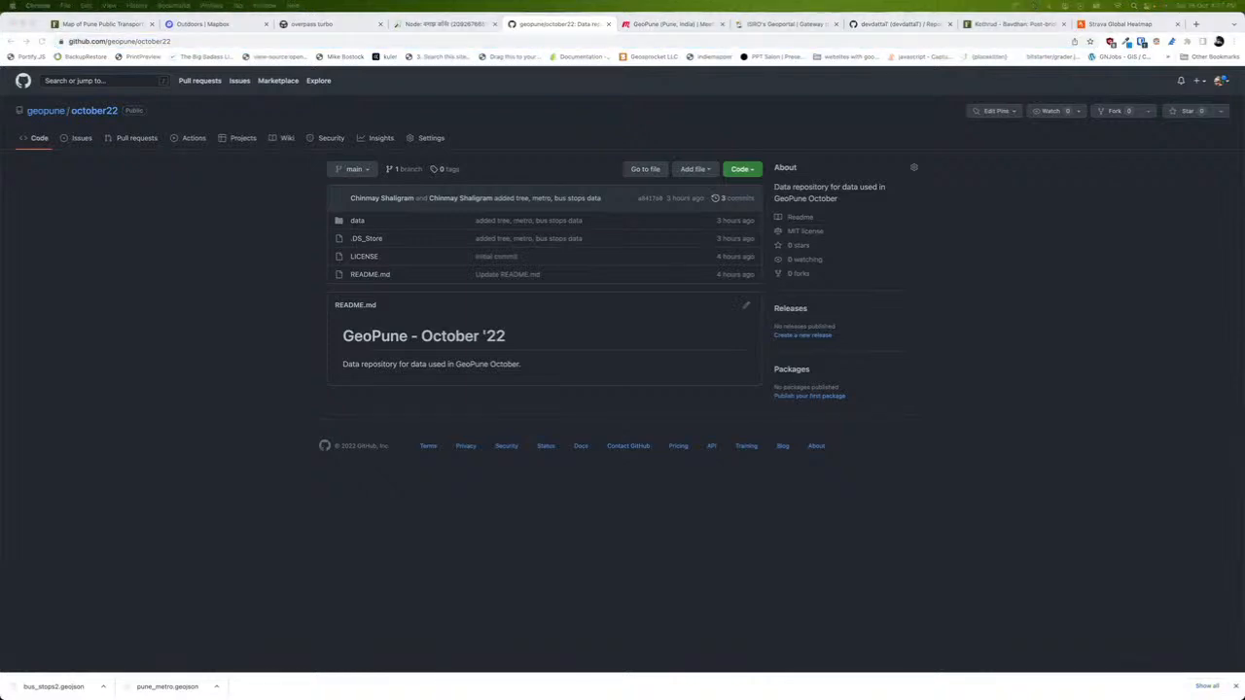